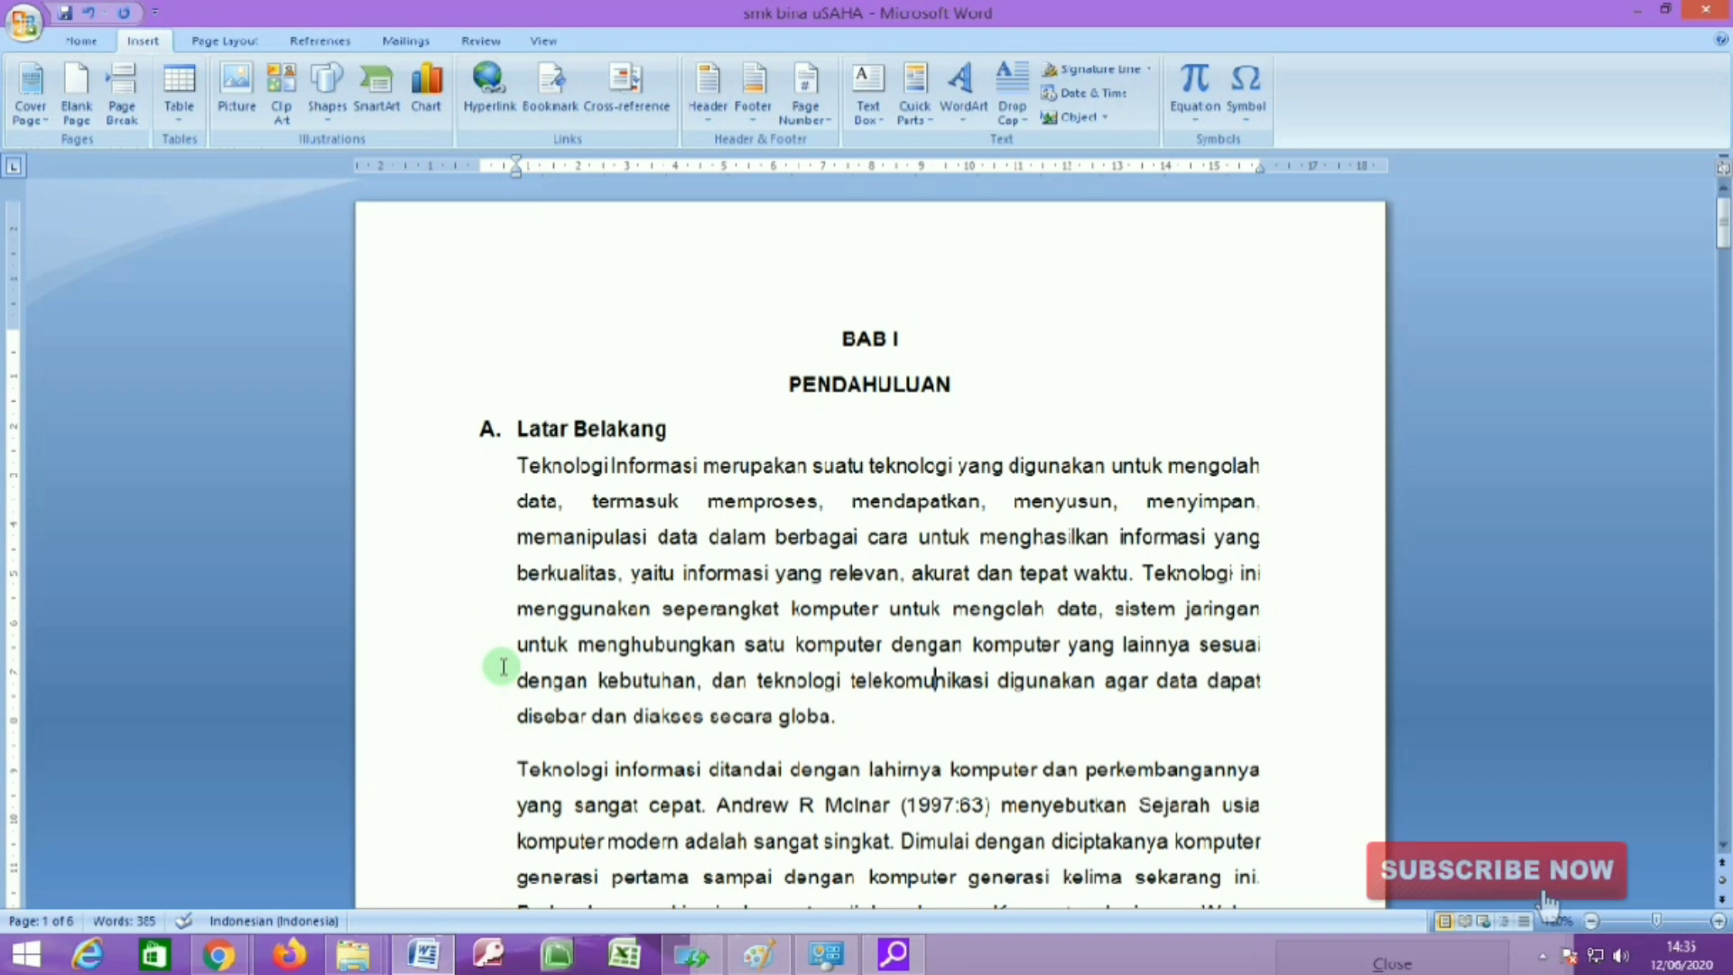
click(90, 41)
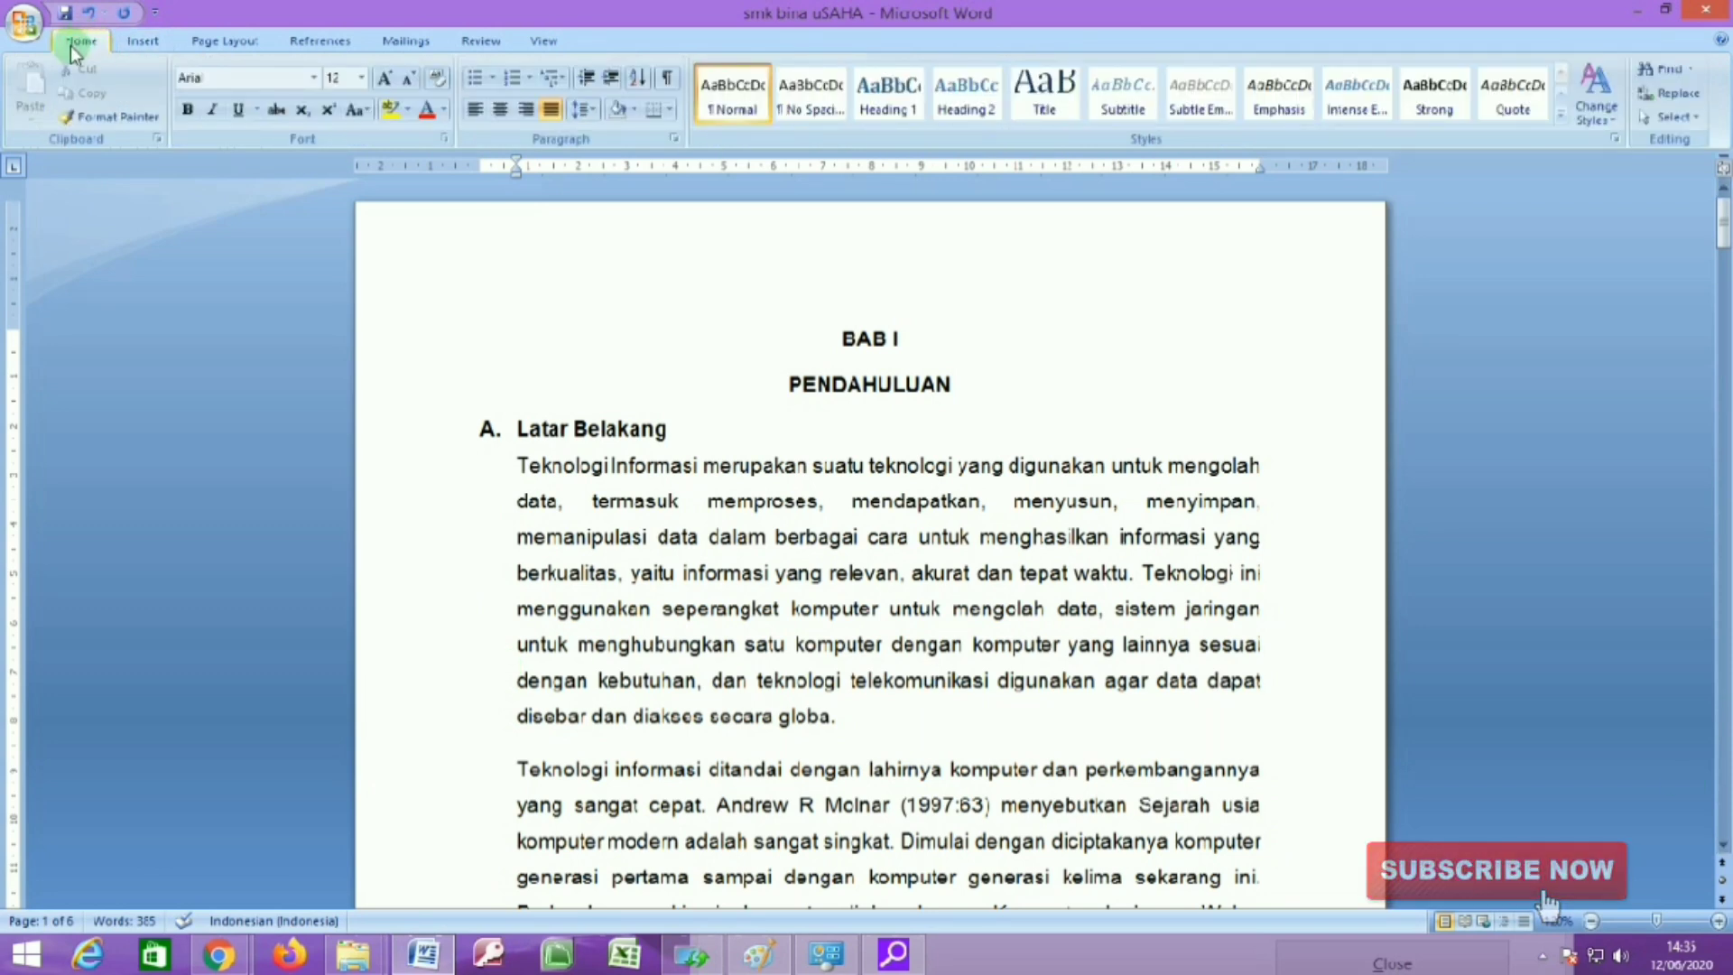
click(221, 46)
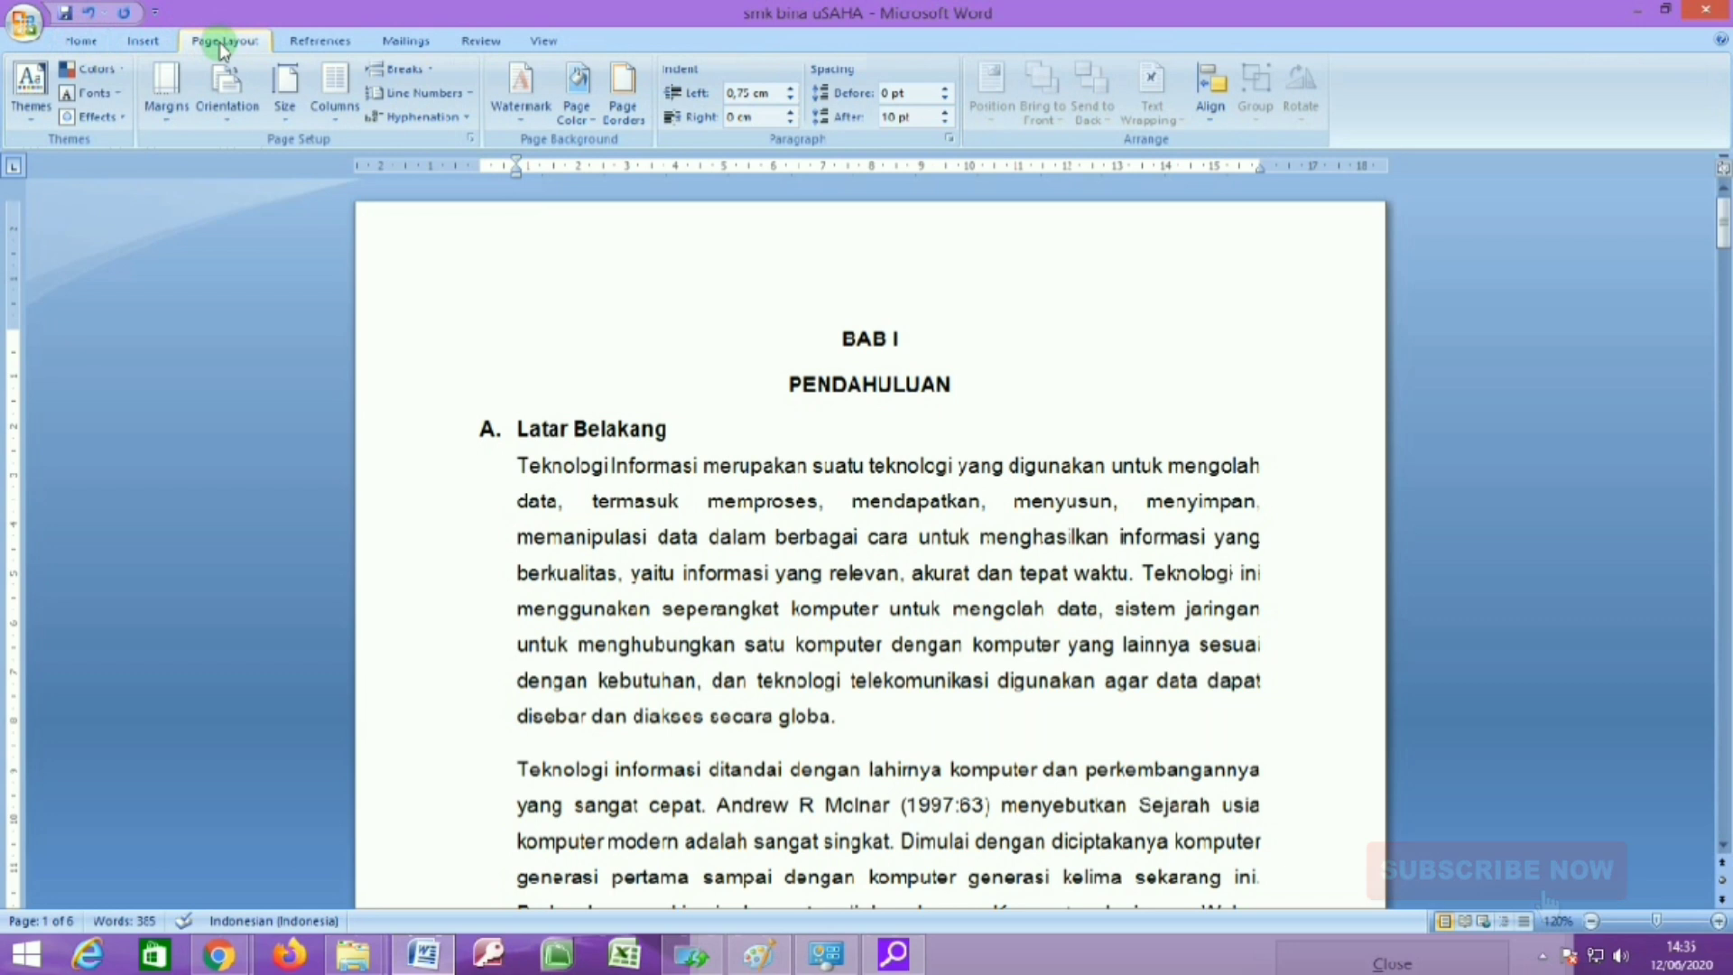
click(93, 42)
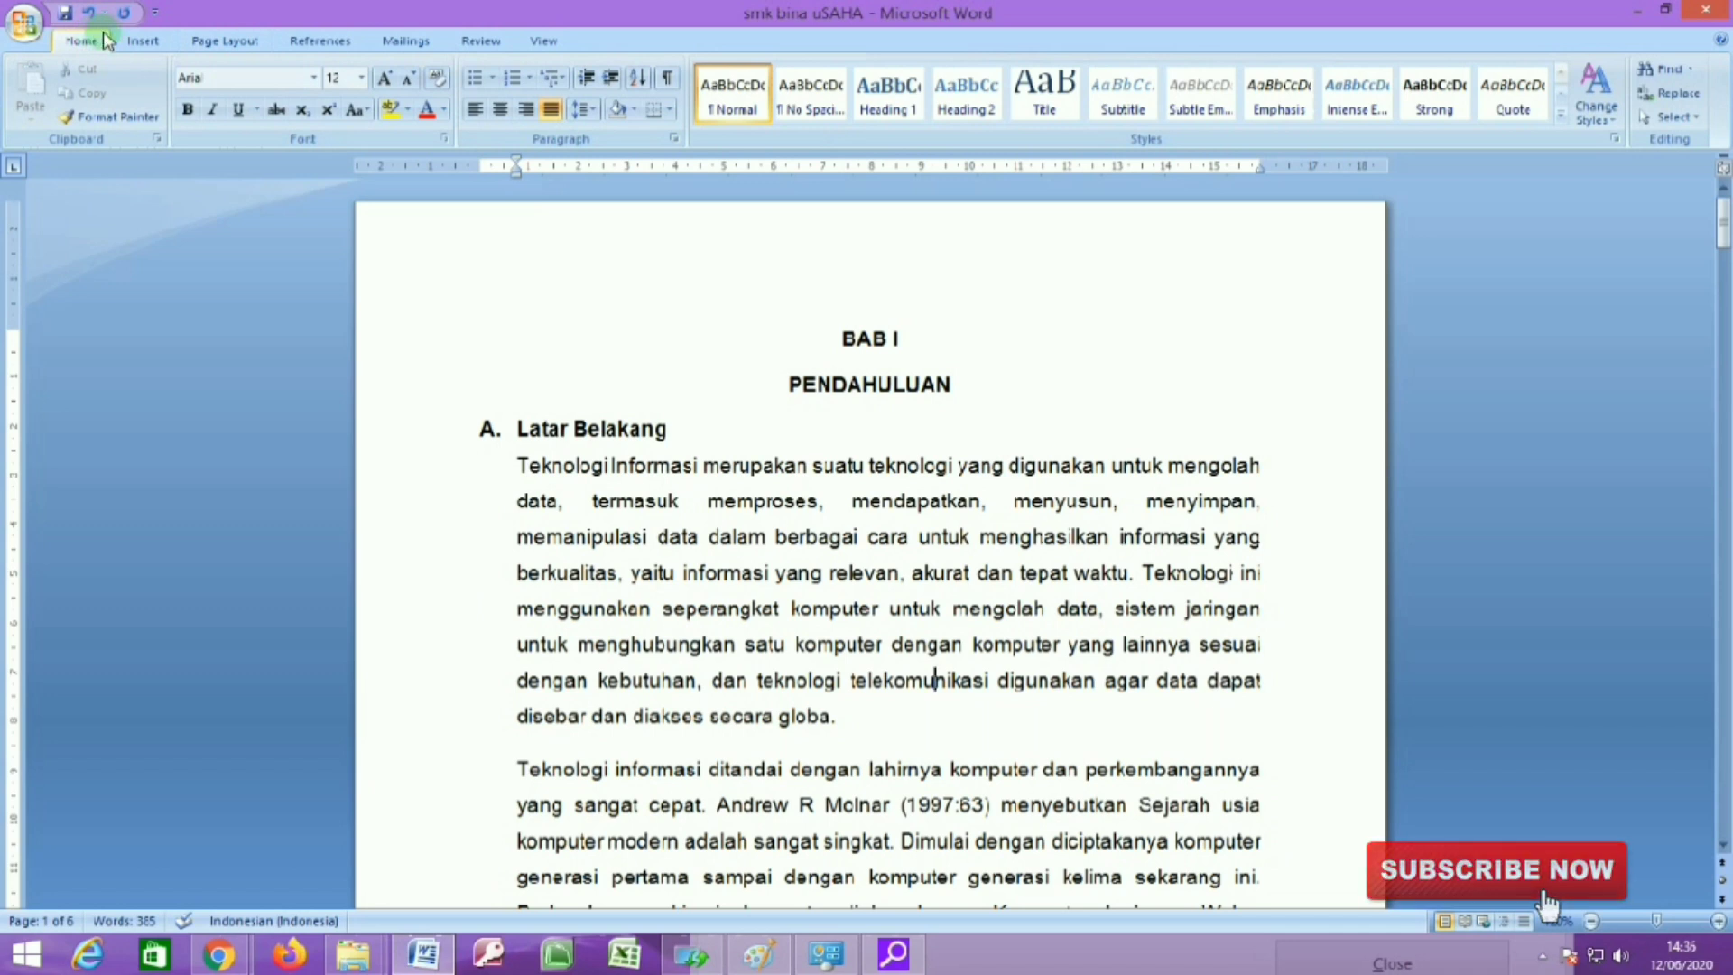
click(211, 45)
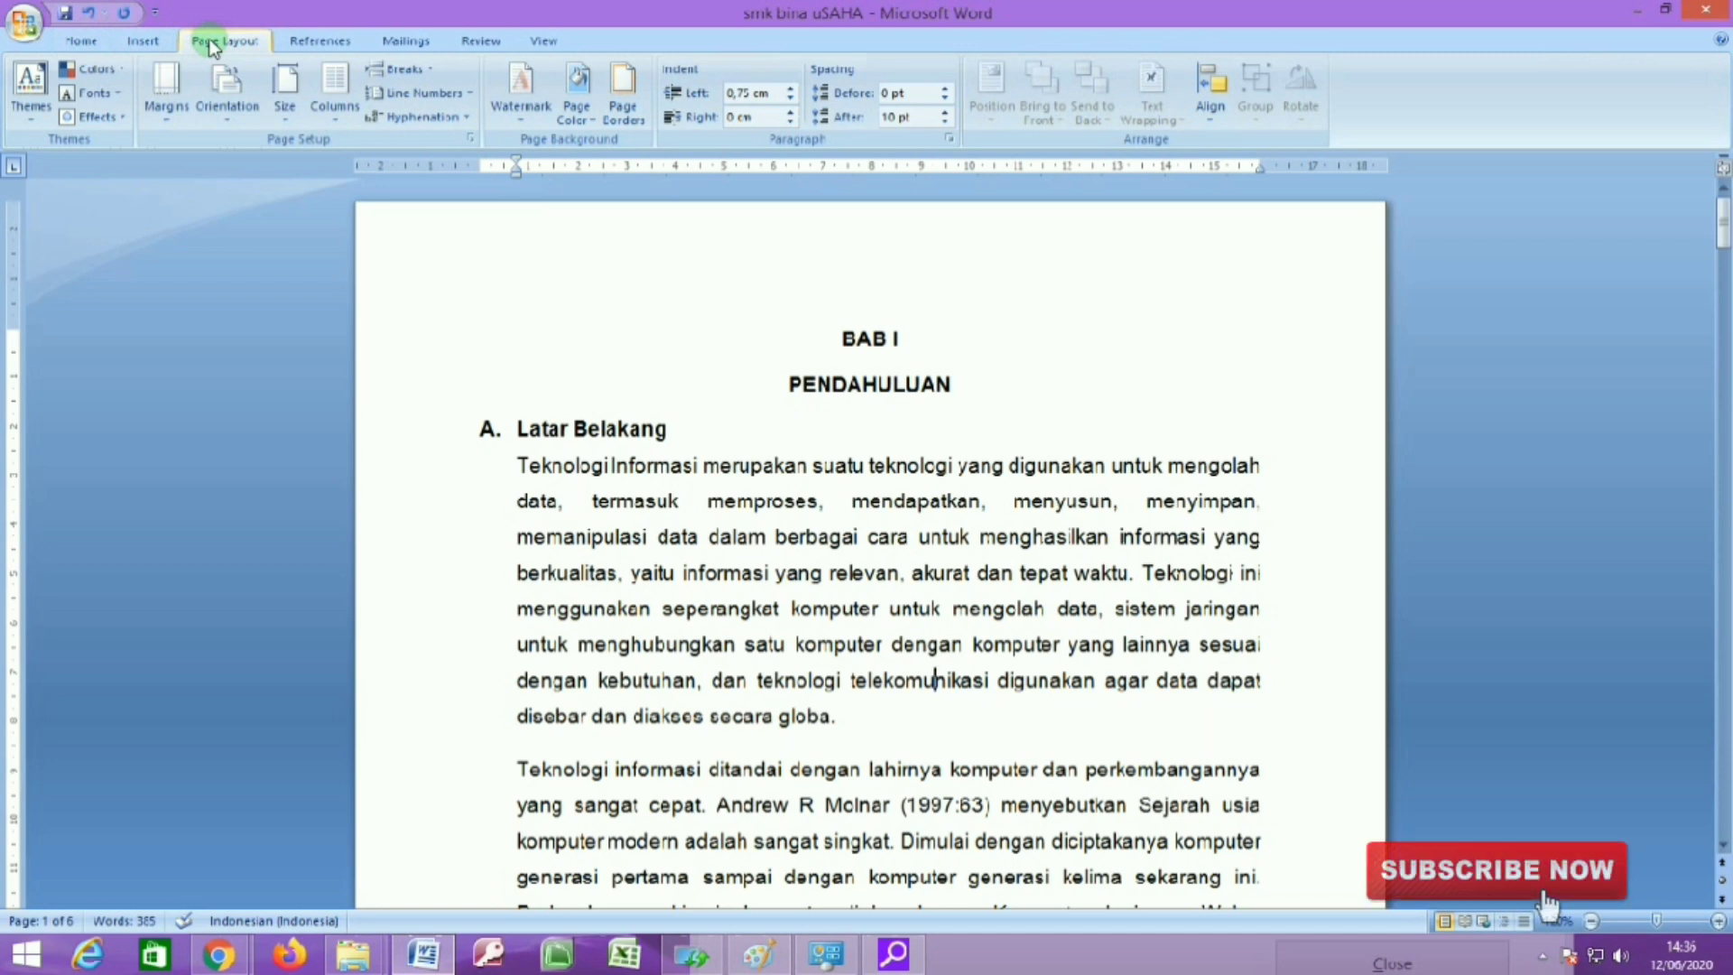
click(143, 40)
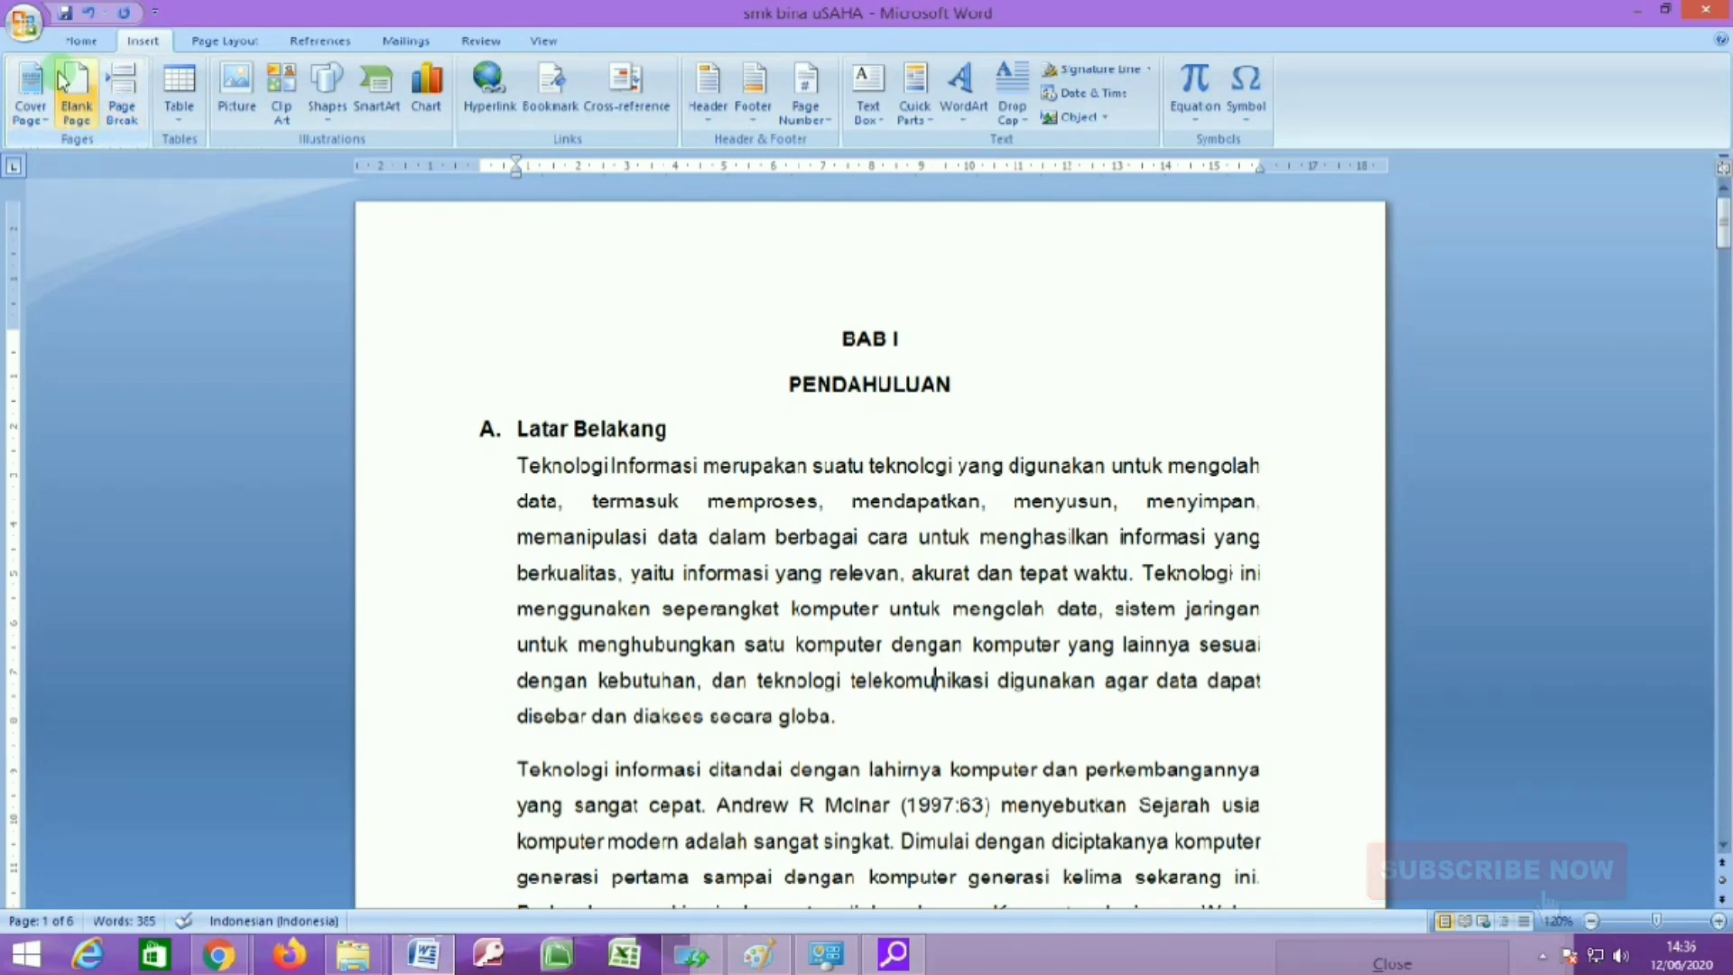
click(37, 122)
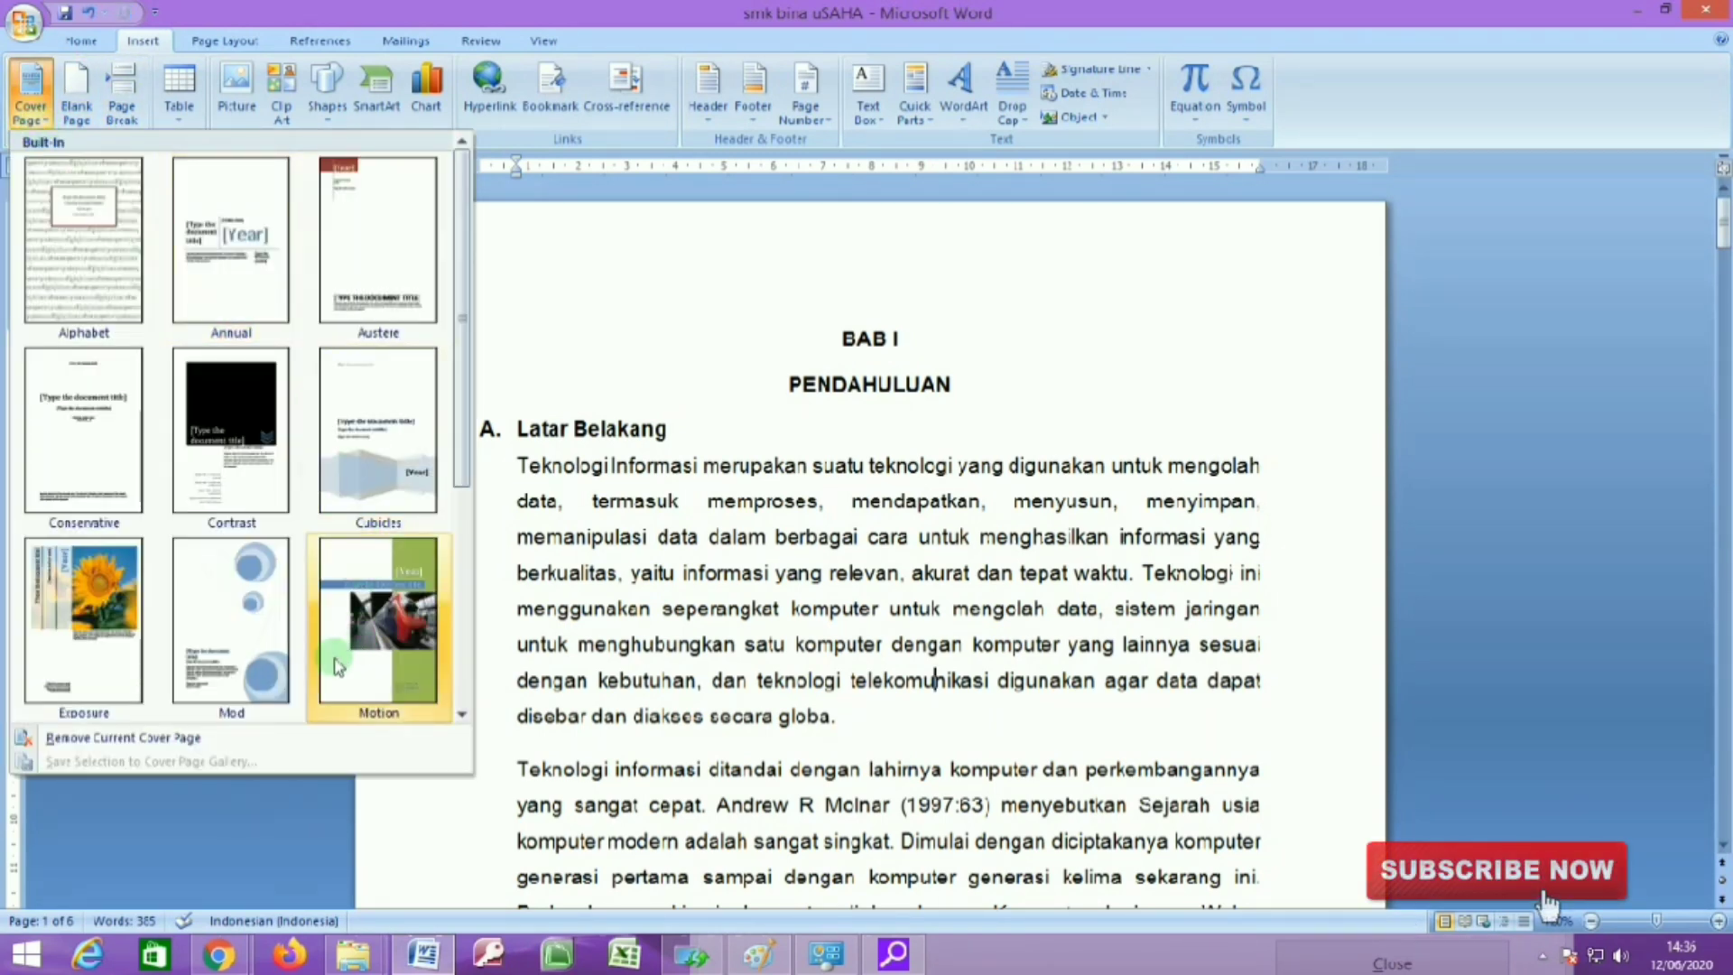
click(629, 327)
Create a new blank document and insert the built-in Austere cover page.
key(ctrl+n)
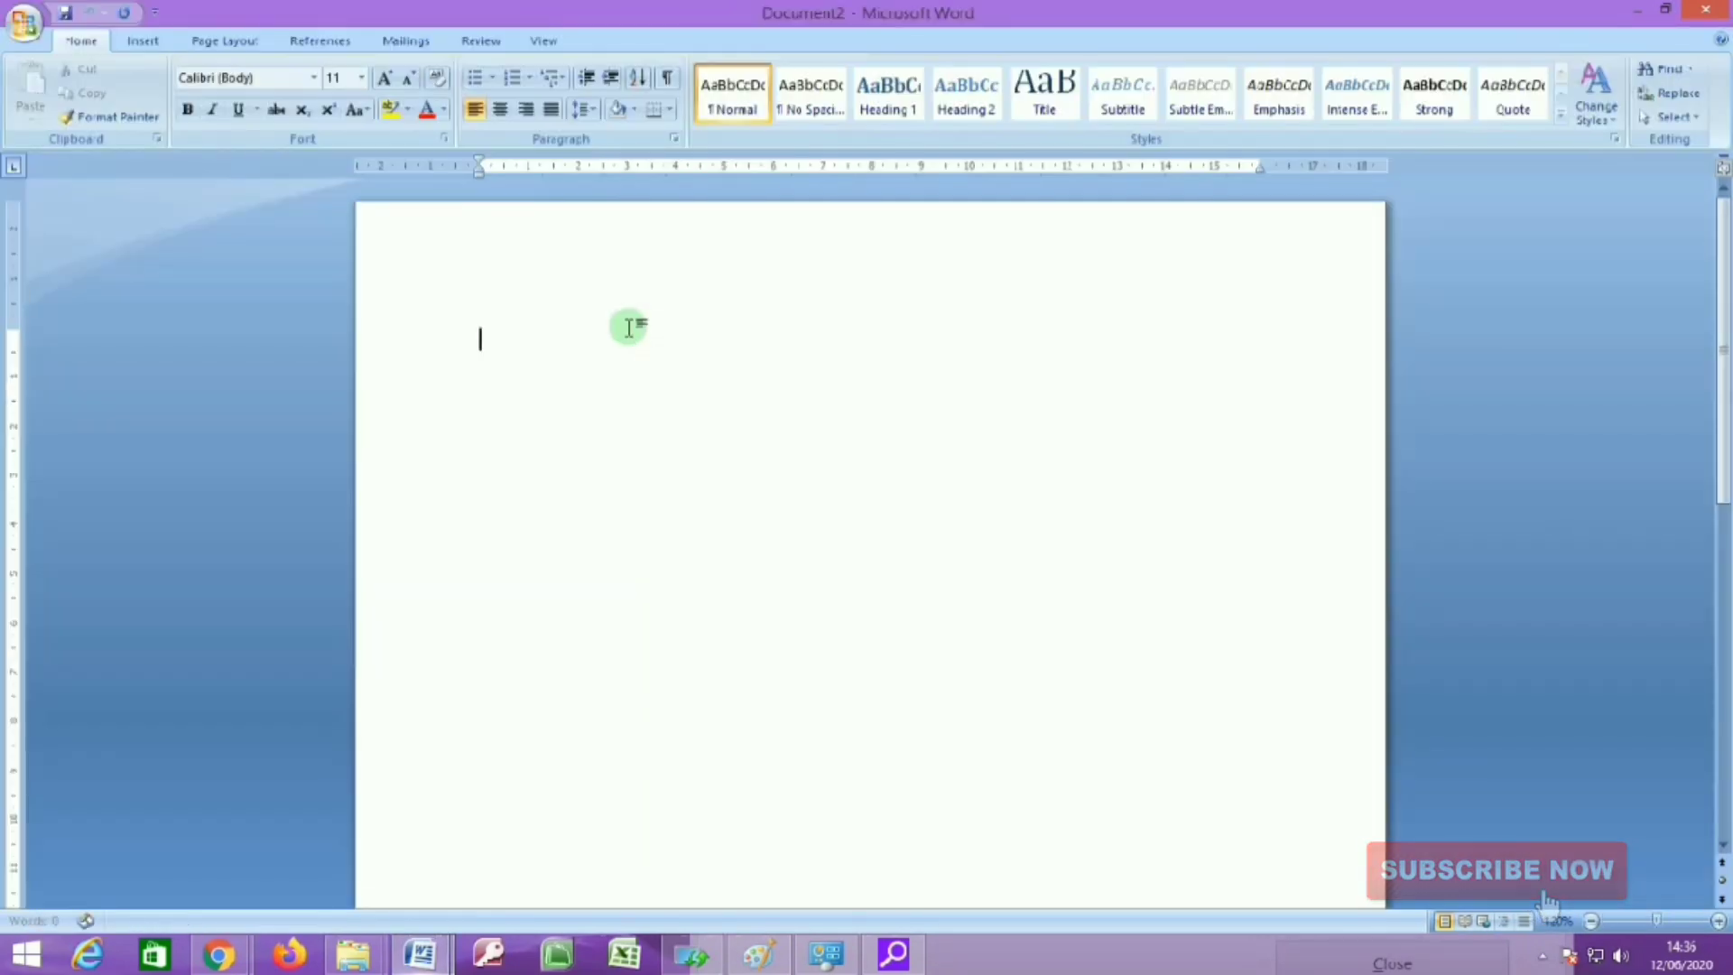
click(142, 43)
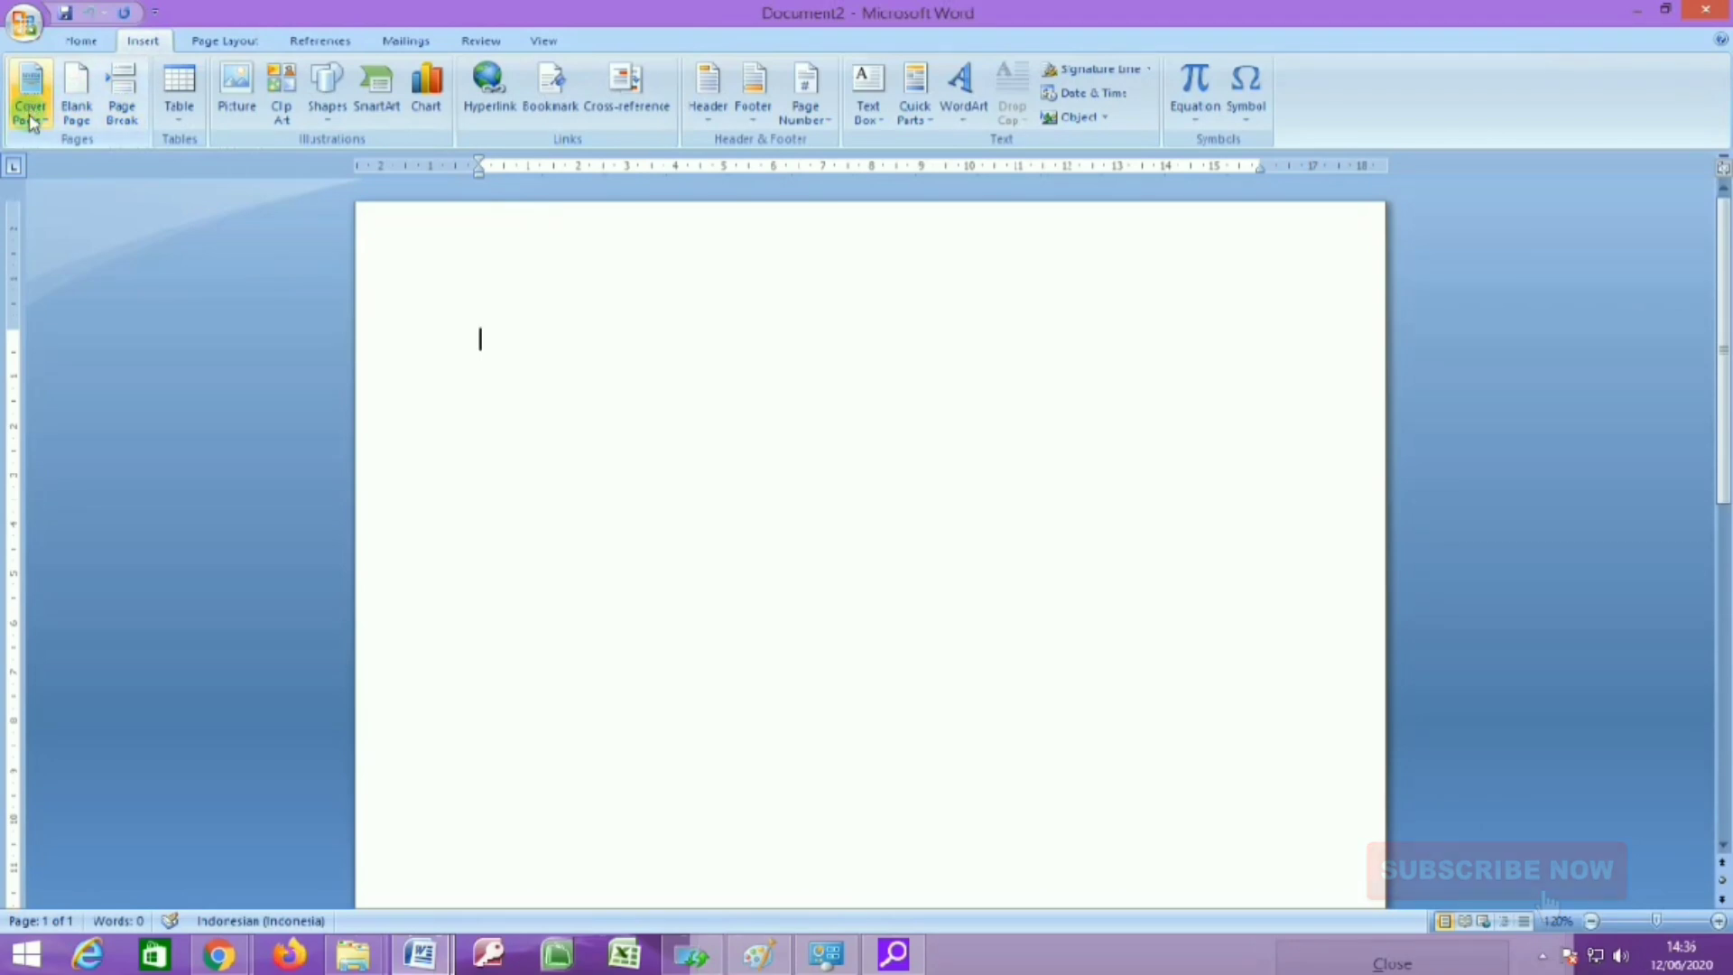
click(30, 95)
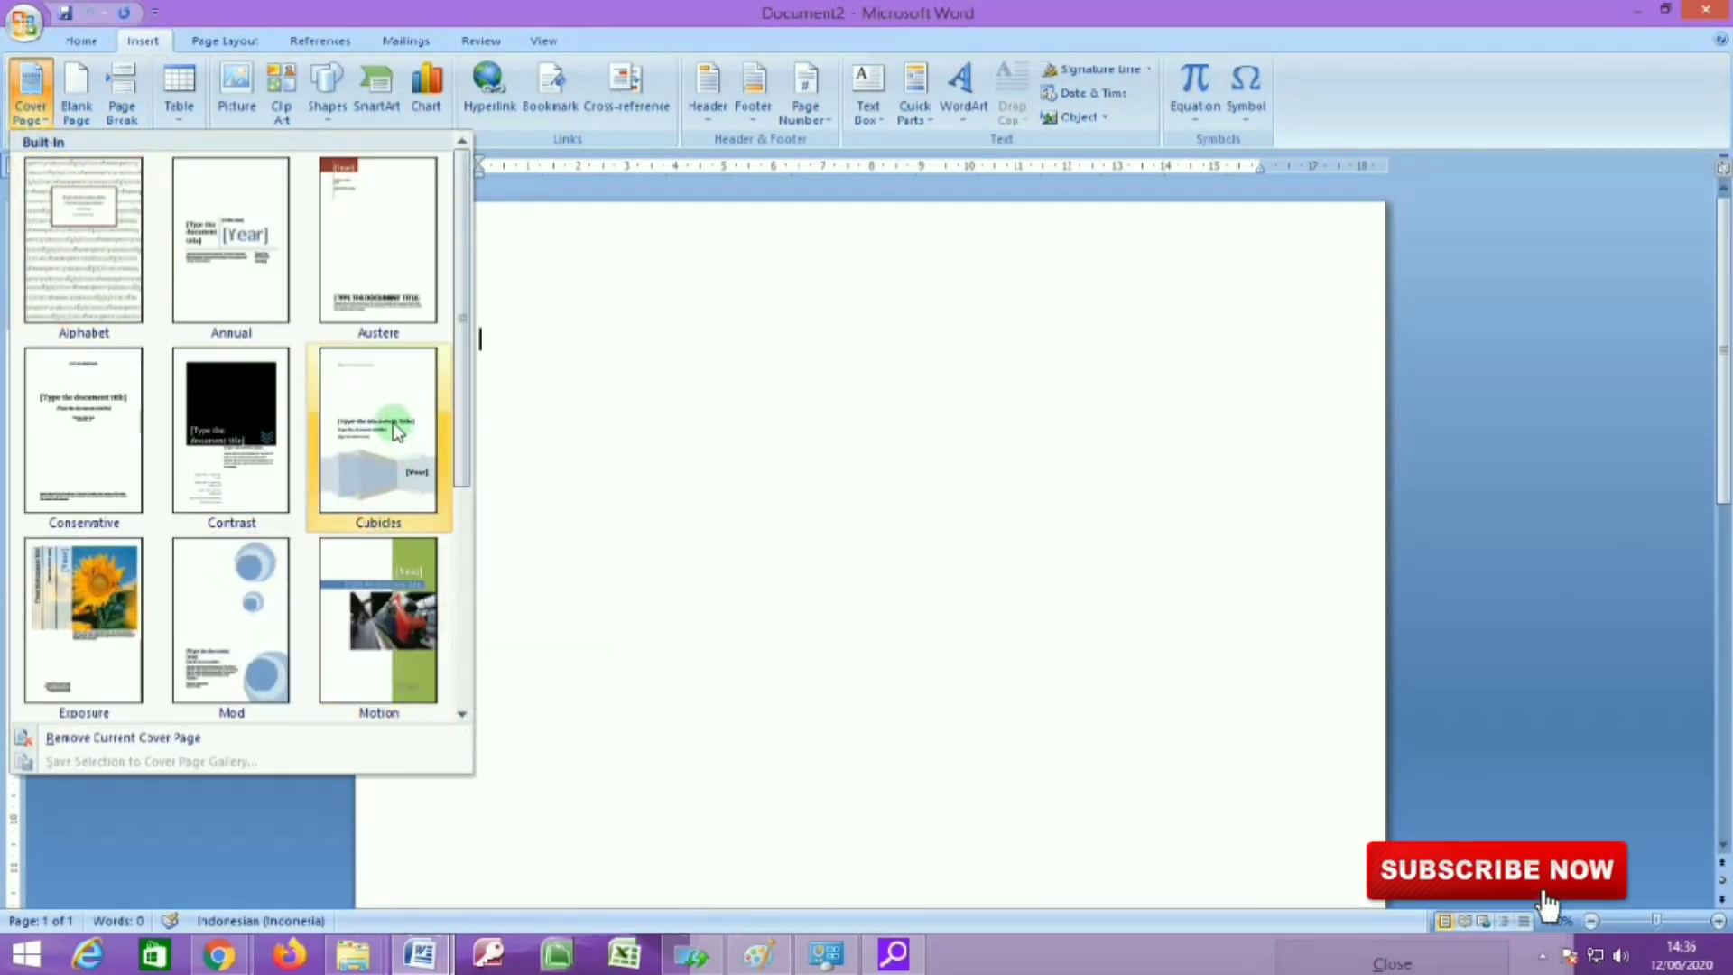
click(383, 291)
scroll(862, 577, down, 5)
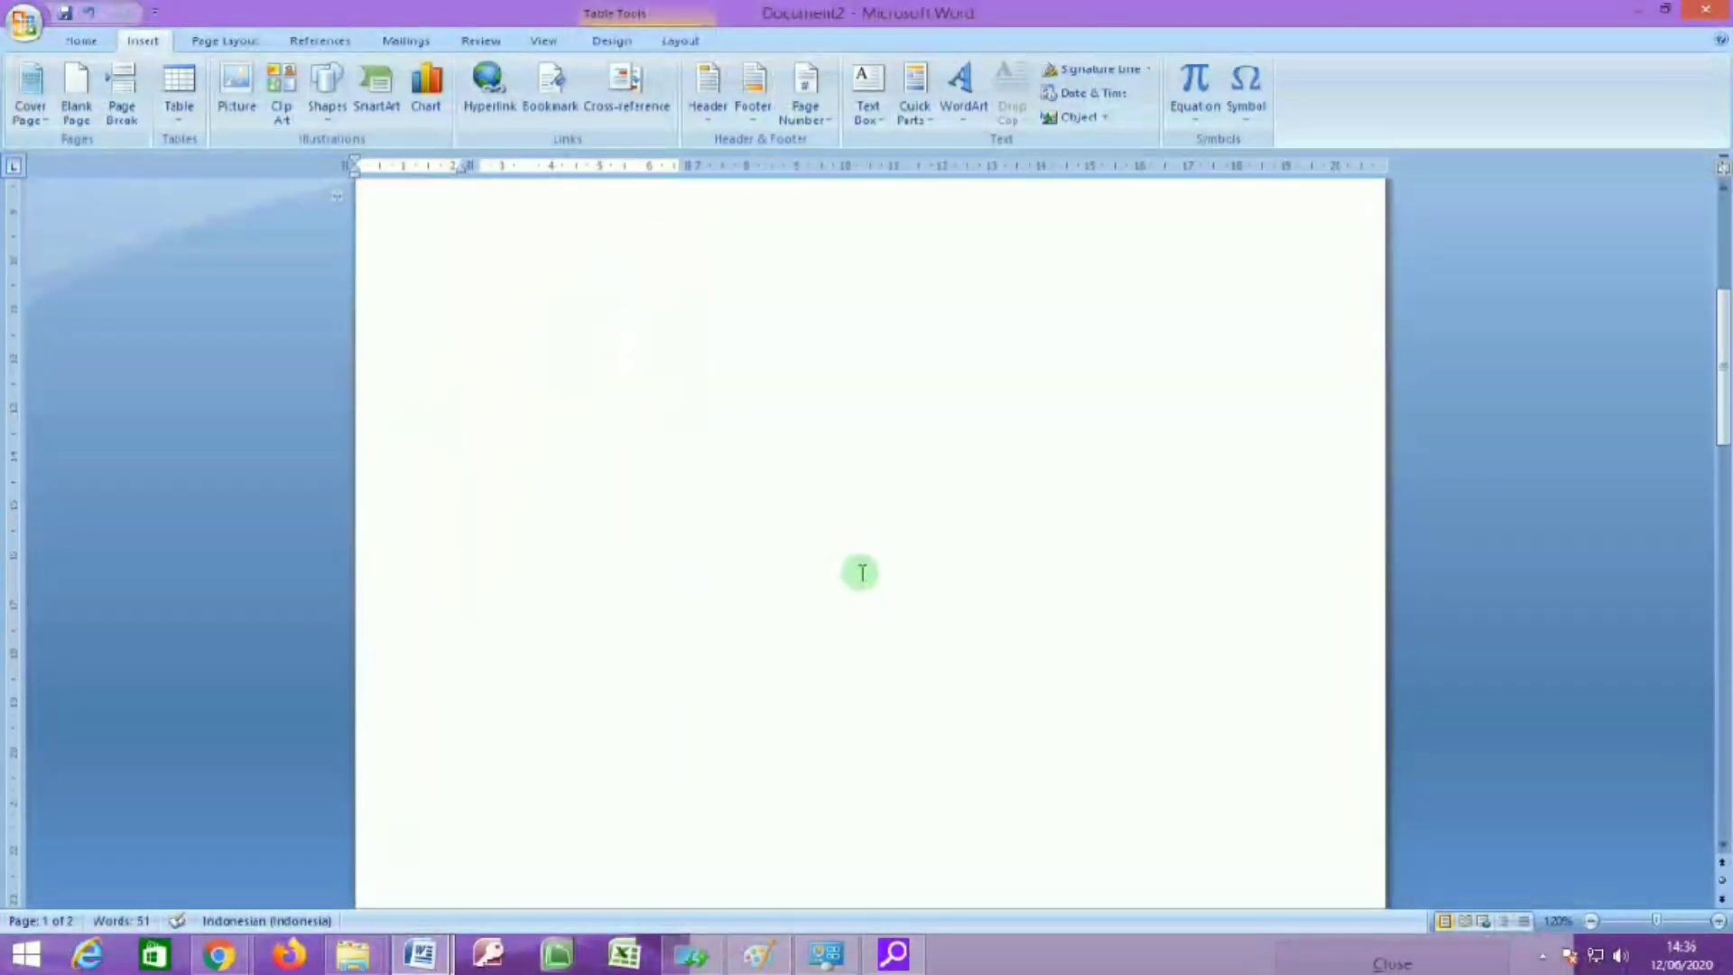
scroll(862, 562, up, 5)
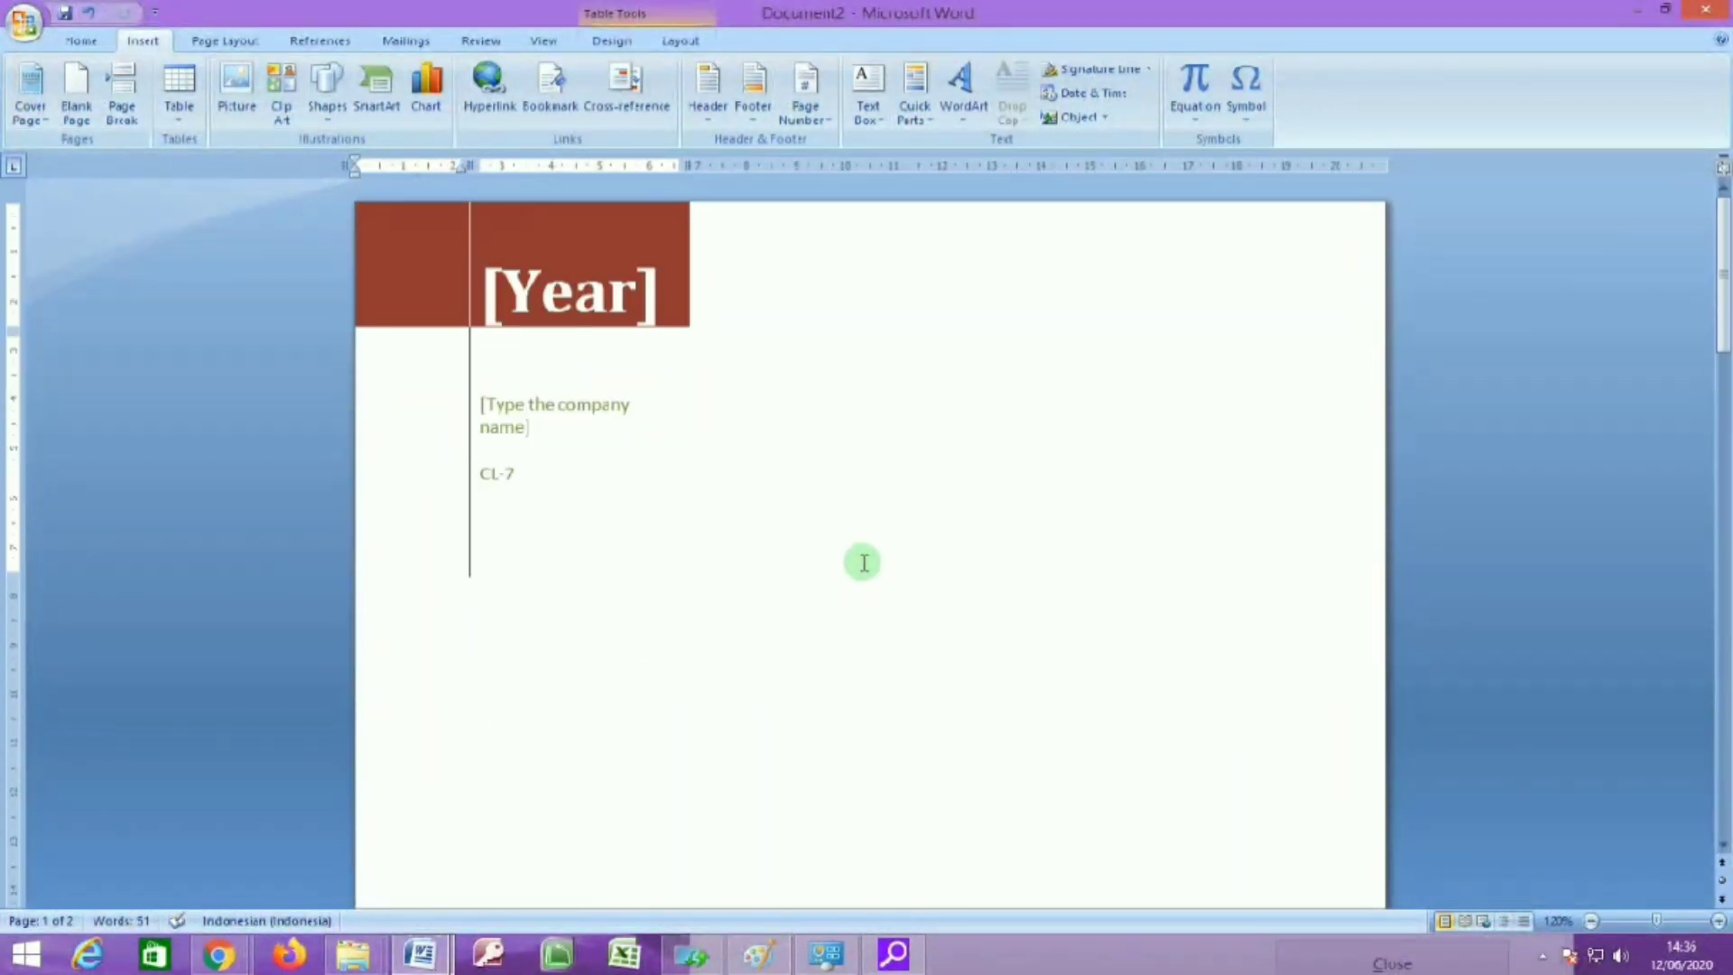
Fill in the cover page's year as 2020 and its company name as "Laporan Keuangan".
click(638, 305)
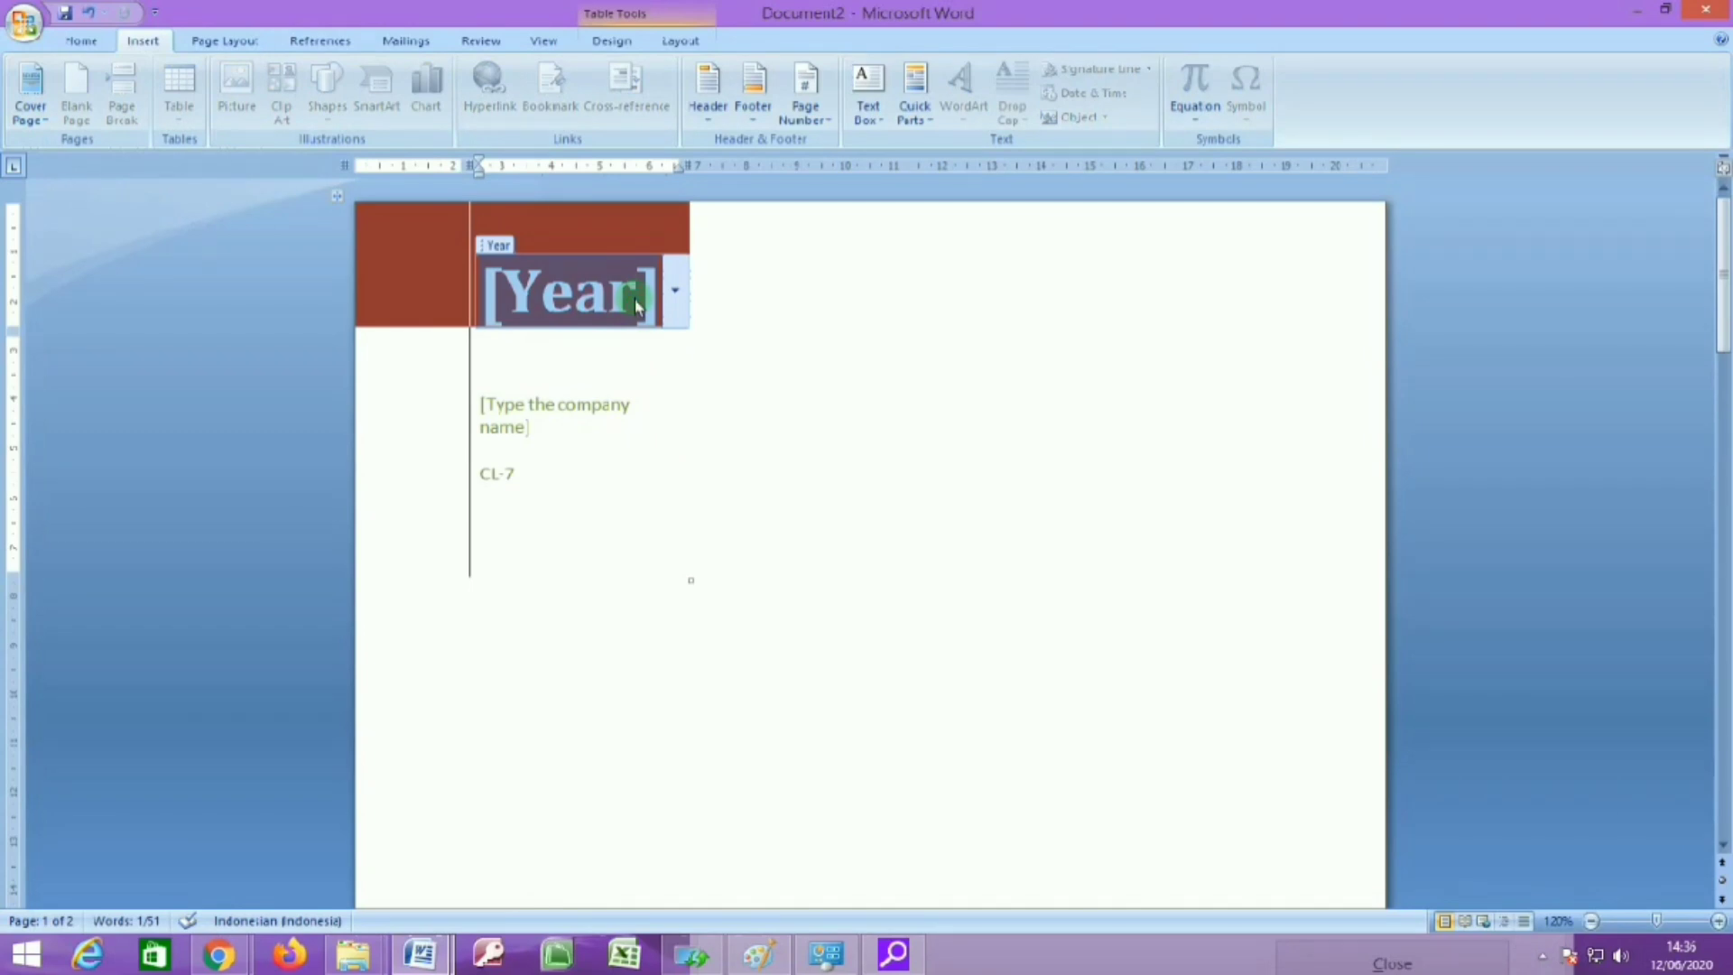
text(2020)
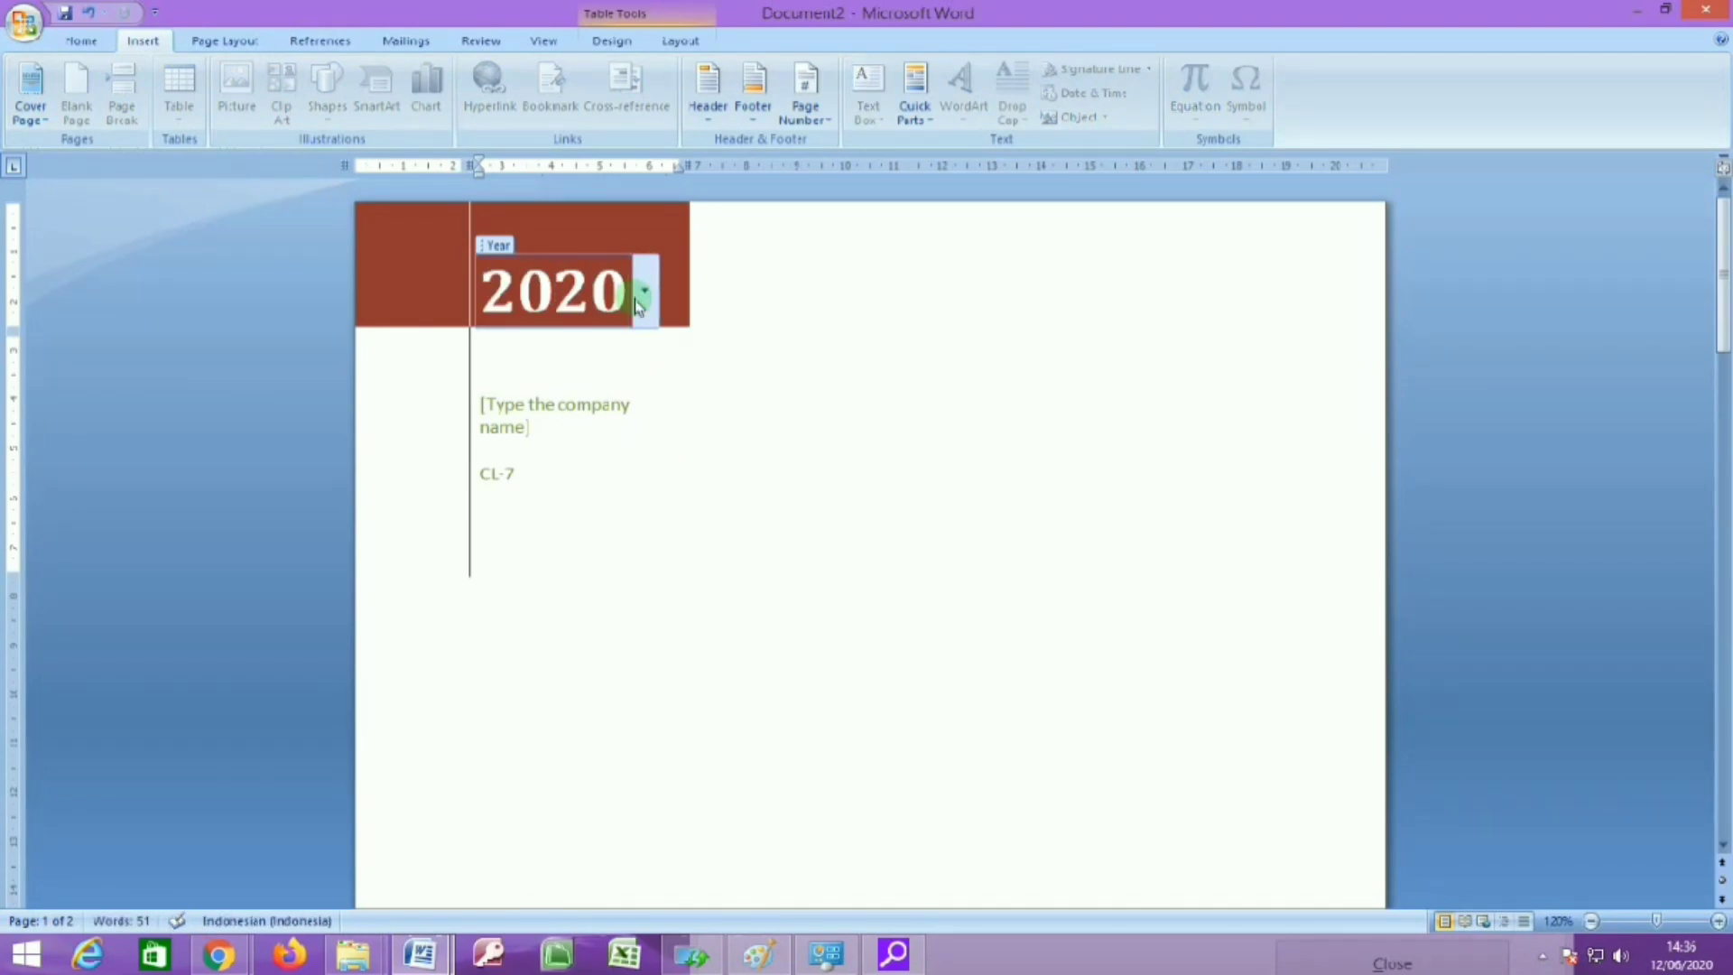
click(559, 433)
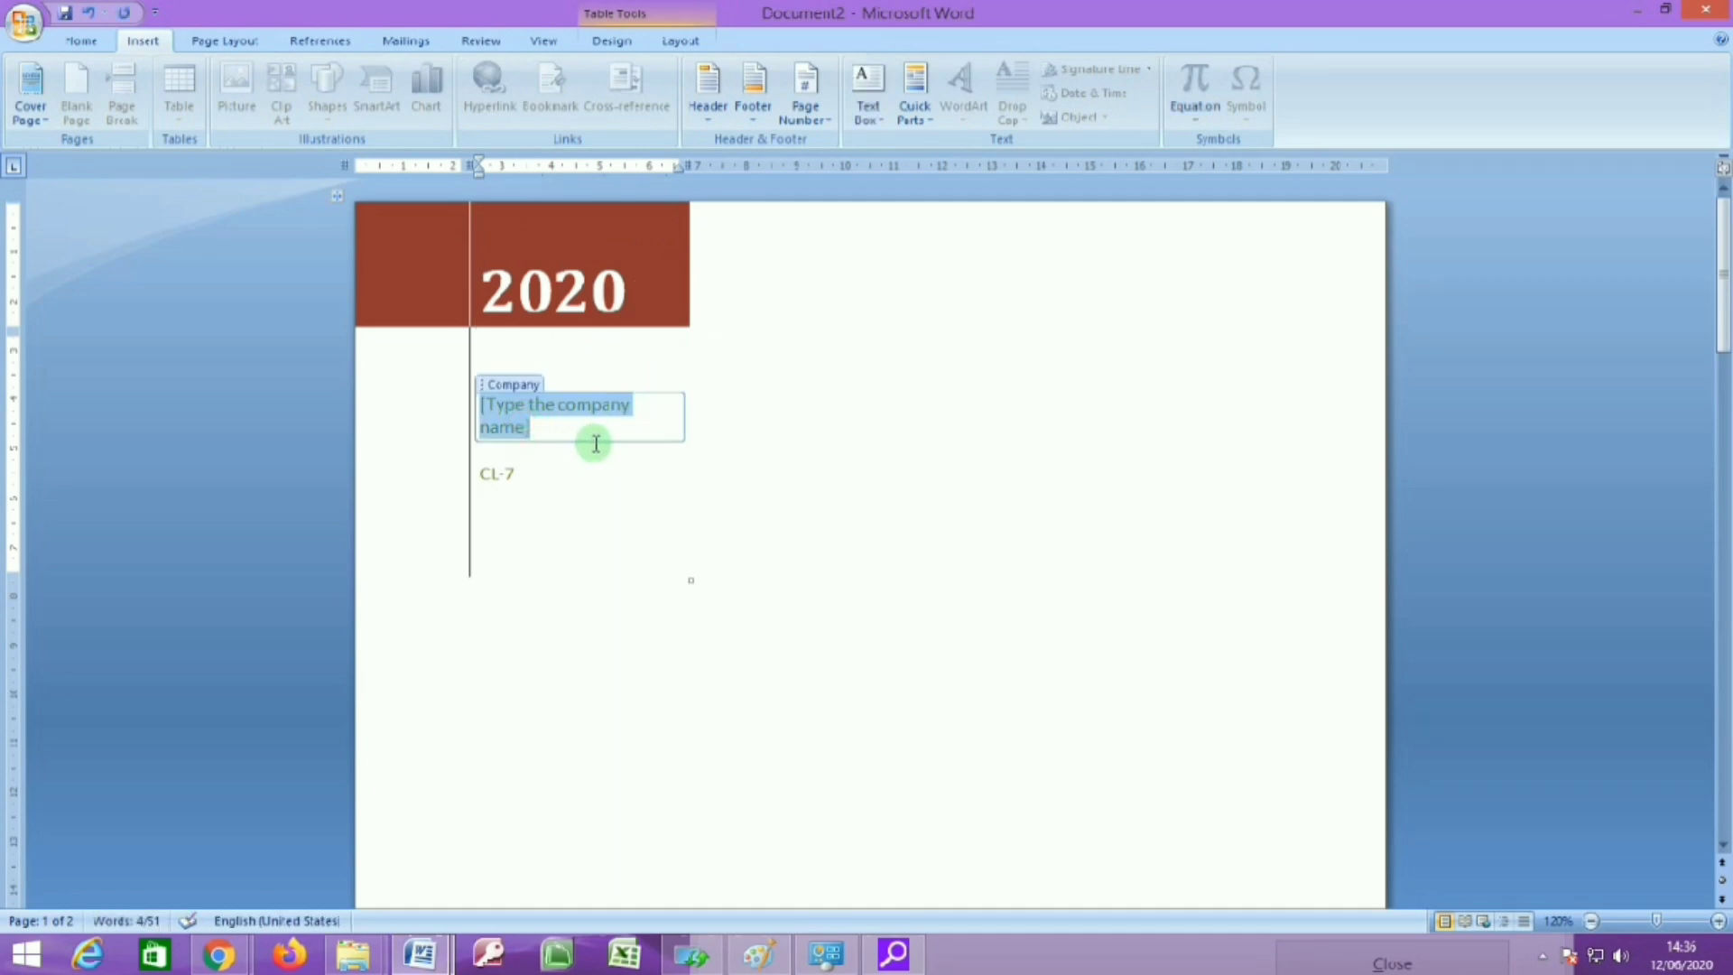
text(laporan)
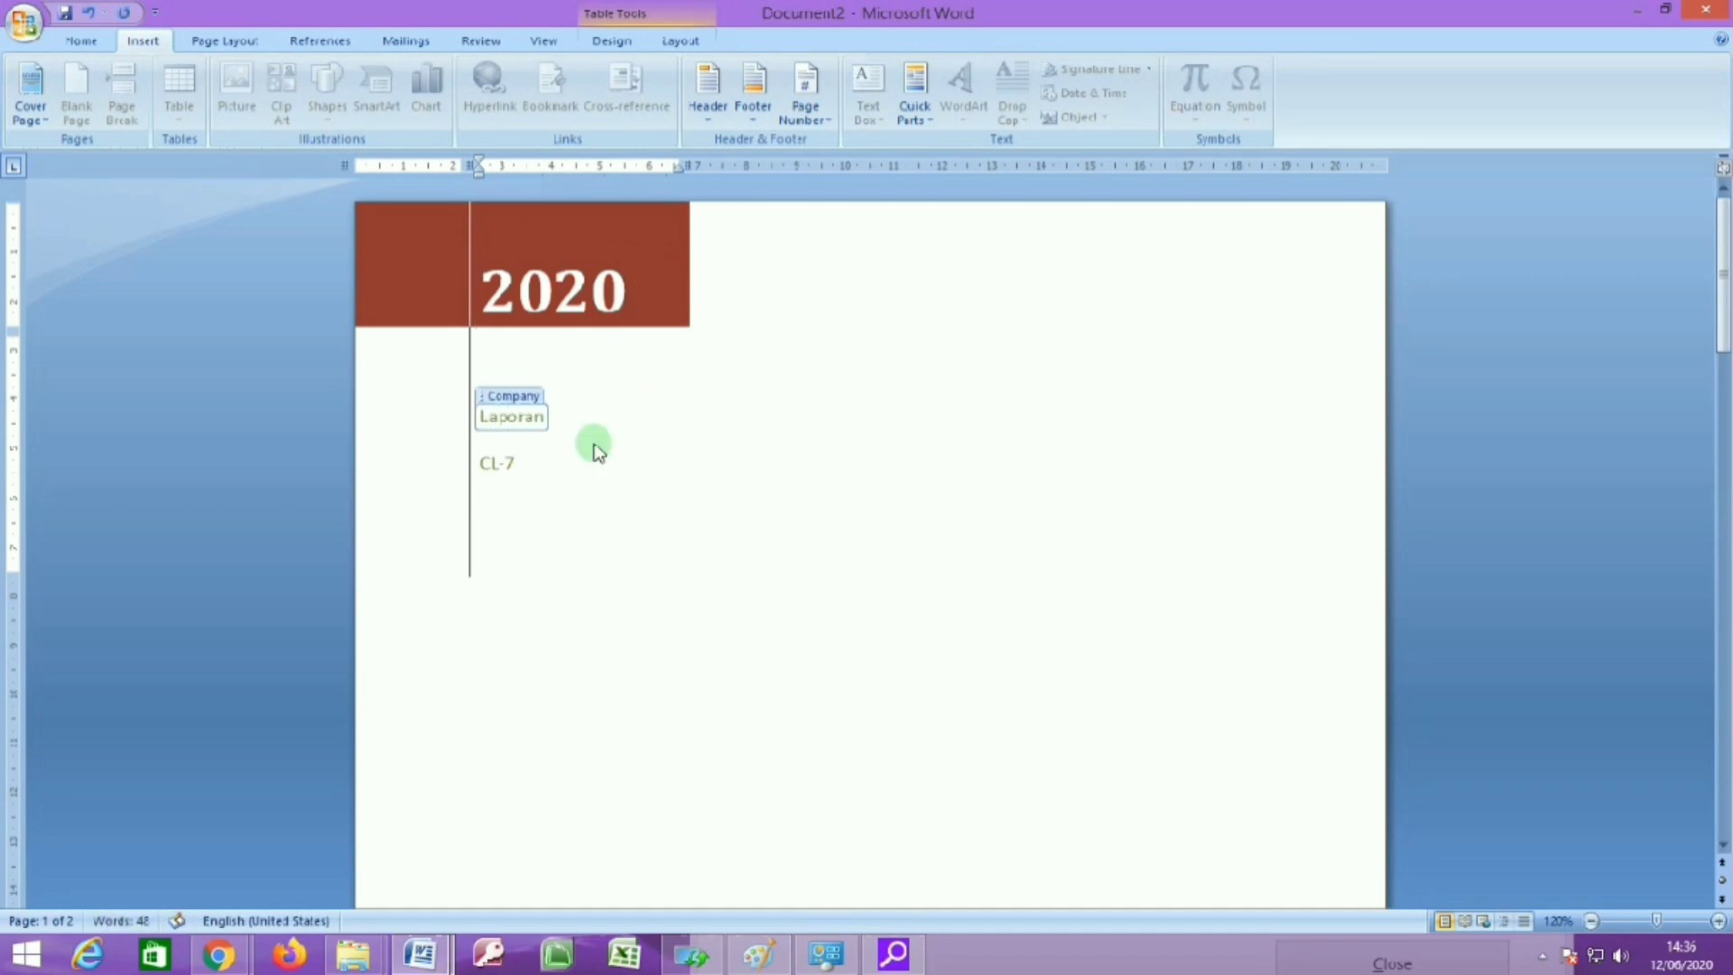
text( Keu)
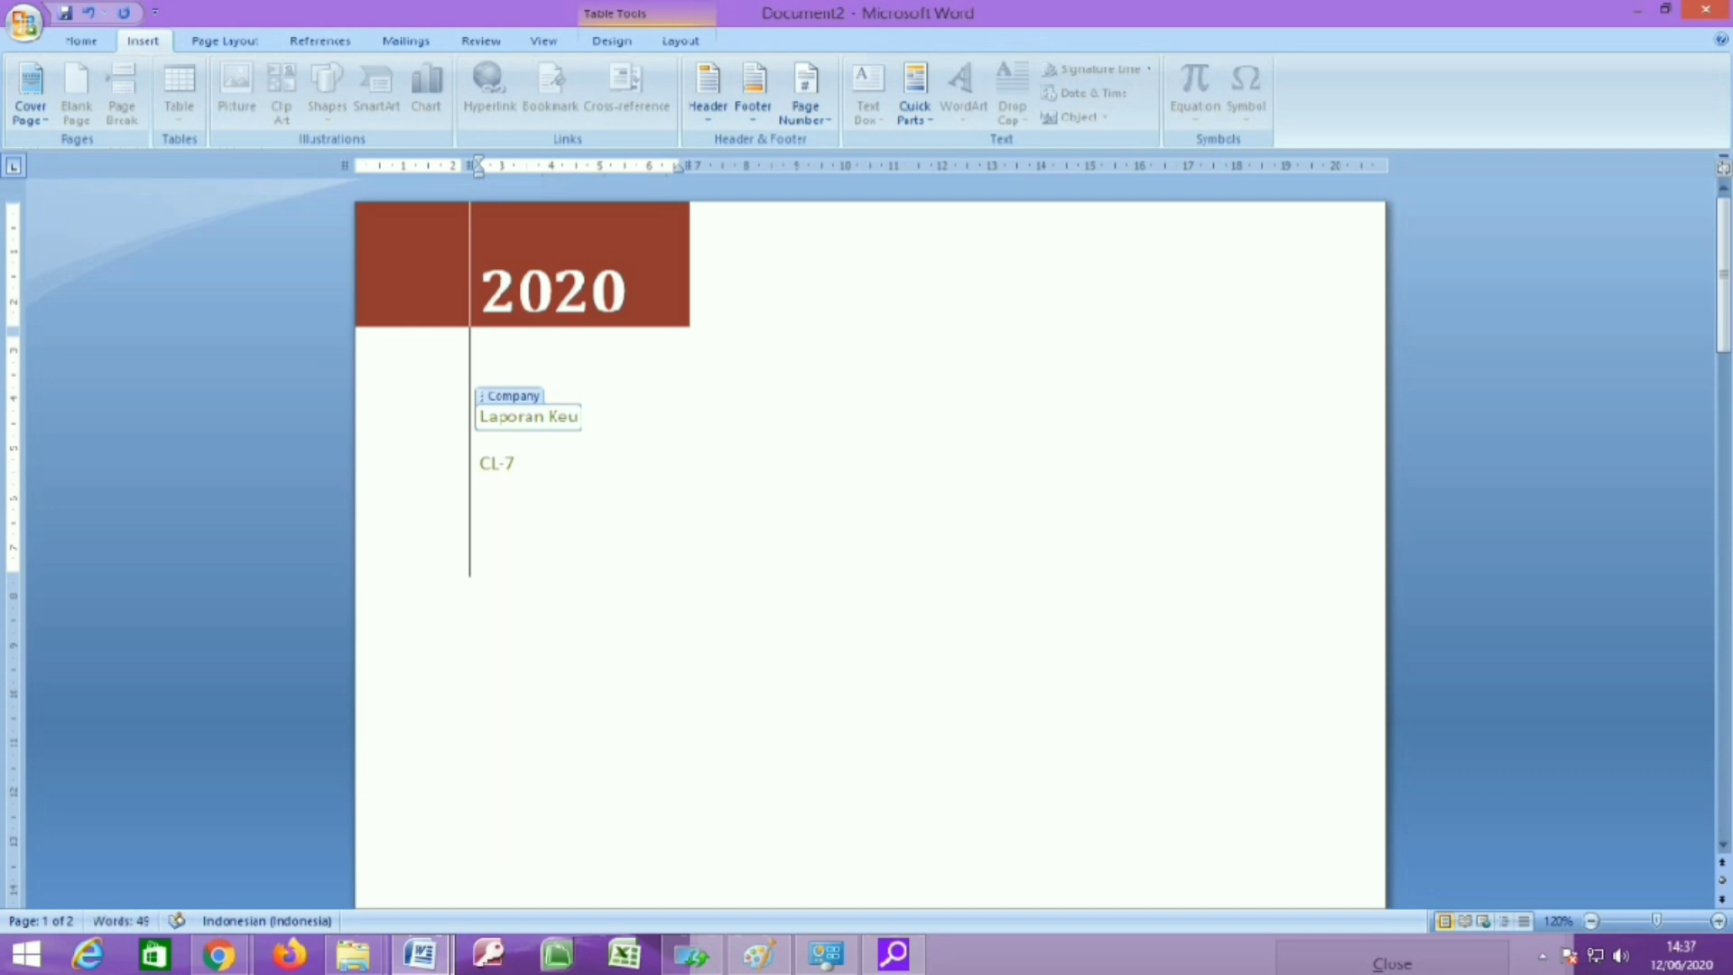
text(angan)
Replace the author text on the cover page with "KU_001".
click(499, 464)
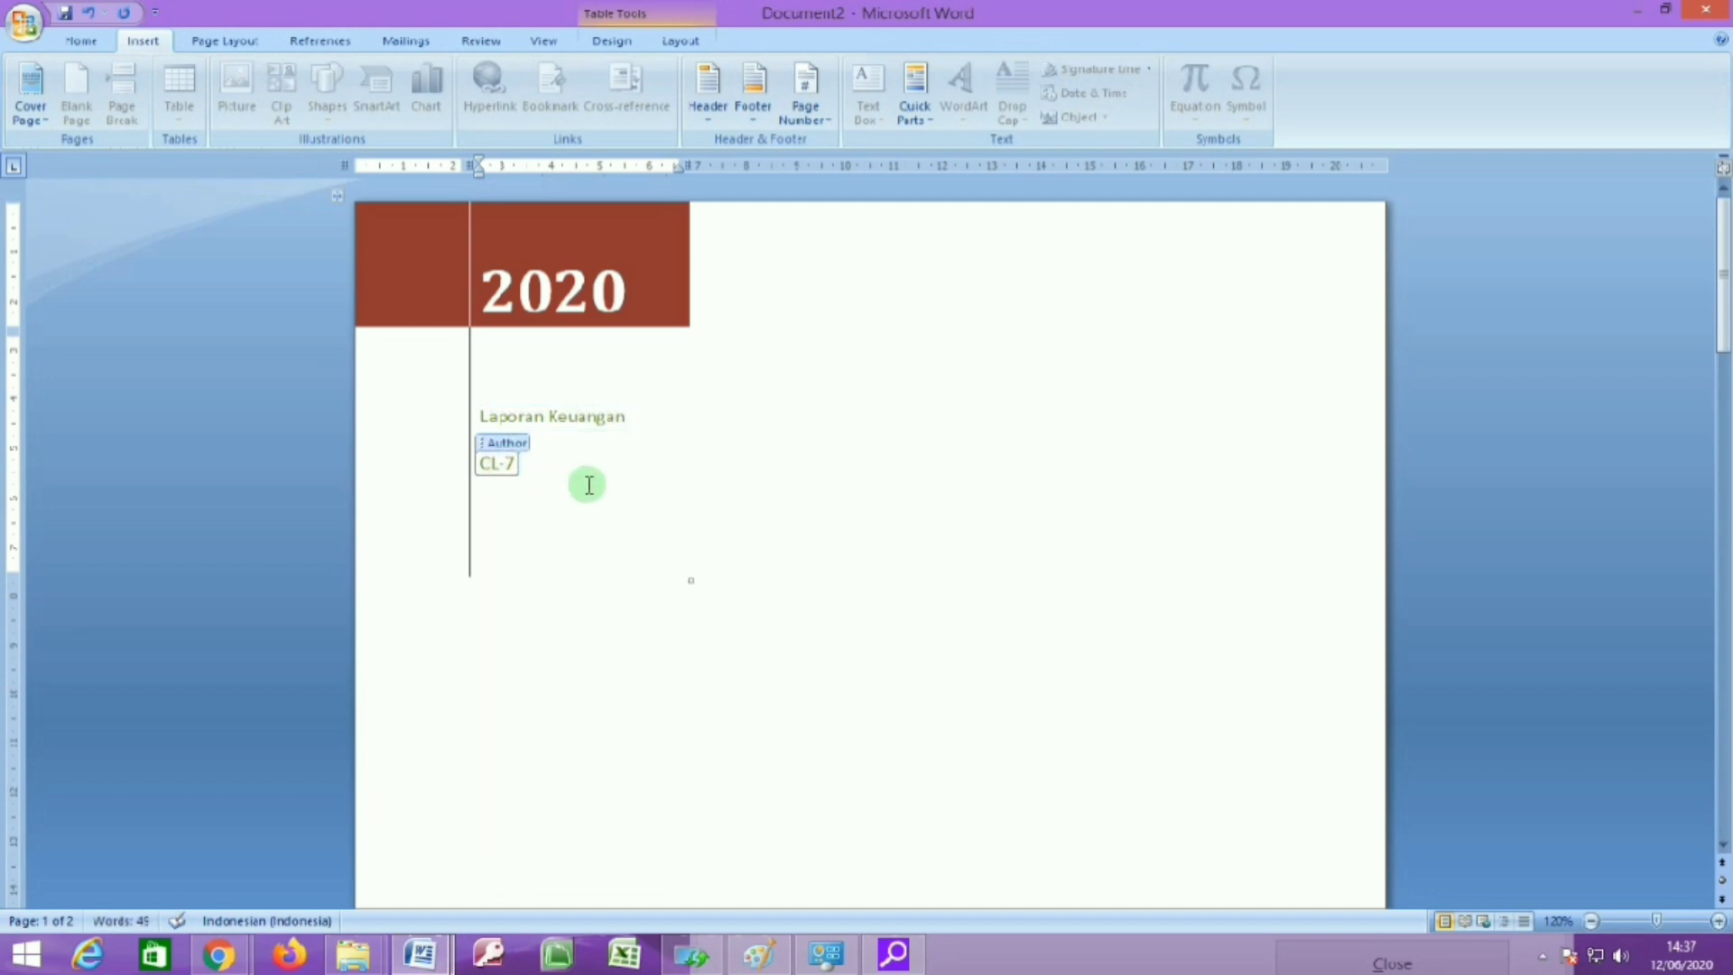
key(BackSpace)
key(BackSpace)
key(BackSpace)
key(BackSpace)
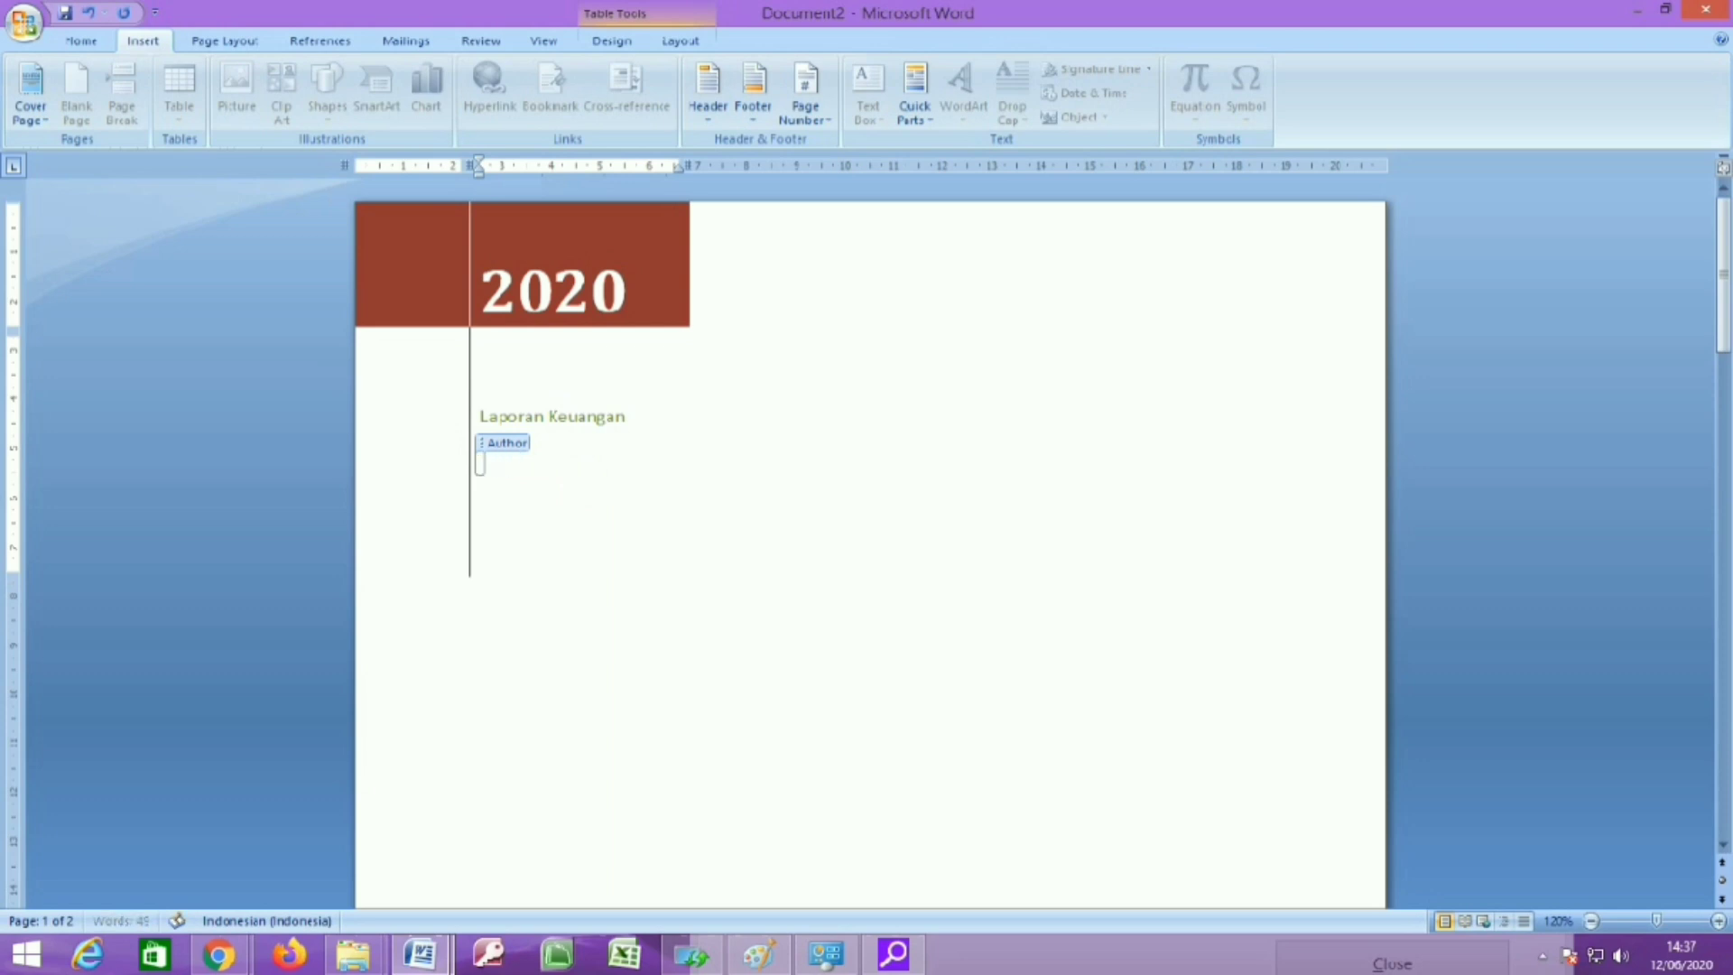
text(KU)
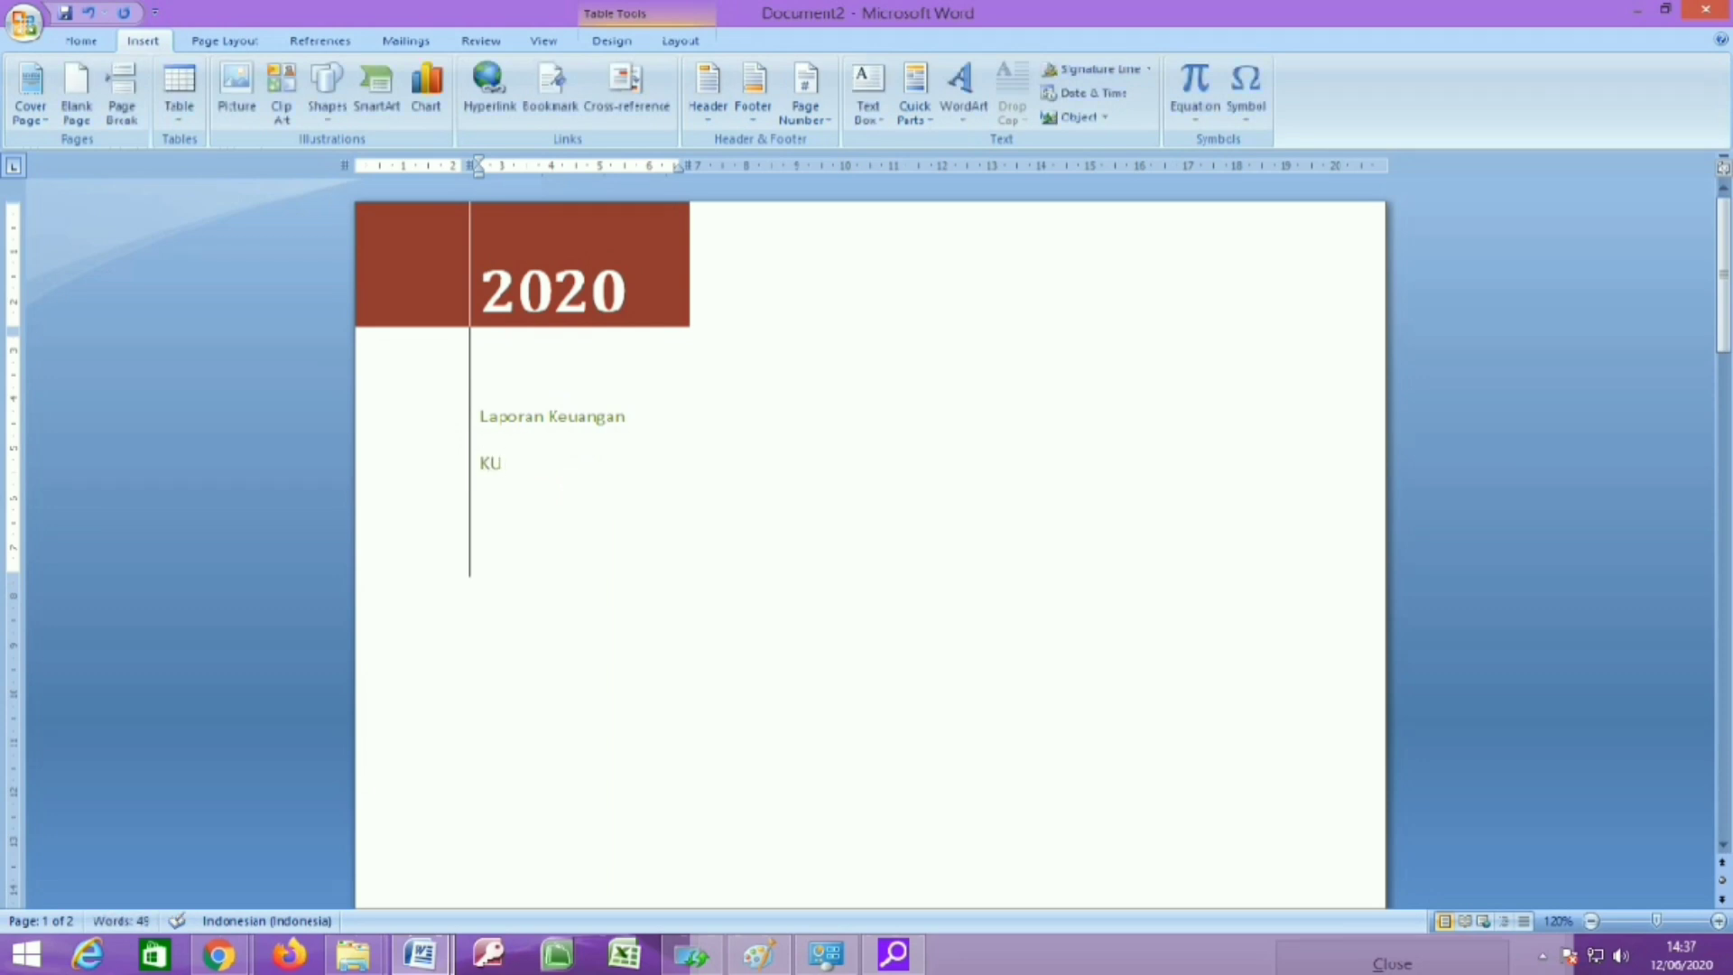
text(_)))
key(BackSpace)
key(BackSpace)
text(00)
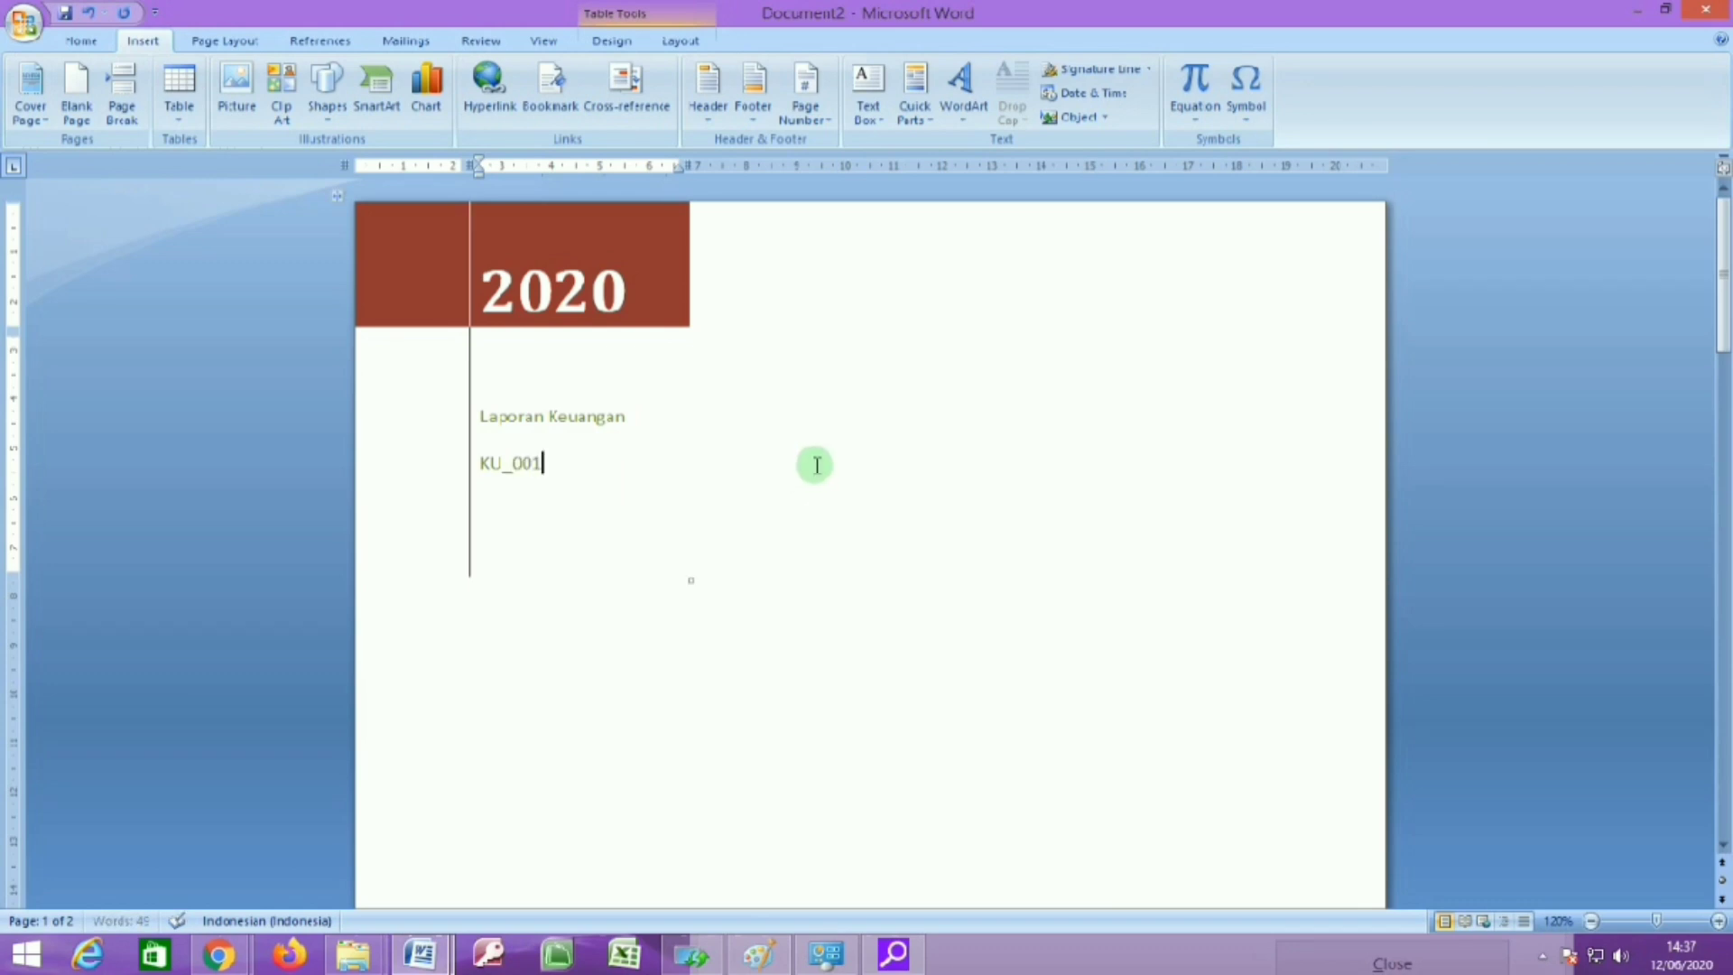
text(1)
Set the cover page's document title to "PT. MAJU JAYA PERSADA".
scroll(815, 465, down, 3)
scroll(815, 465, down, 3)
click(798, 661)
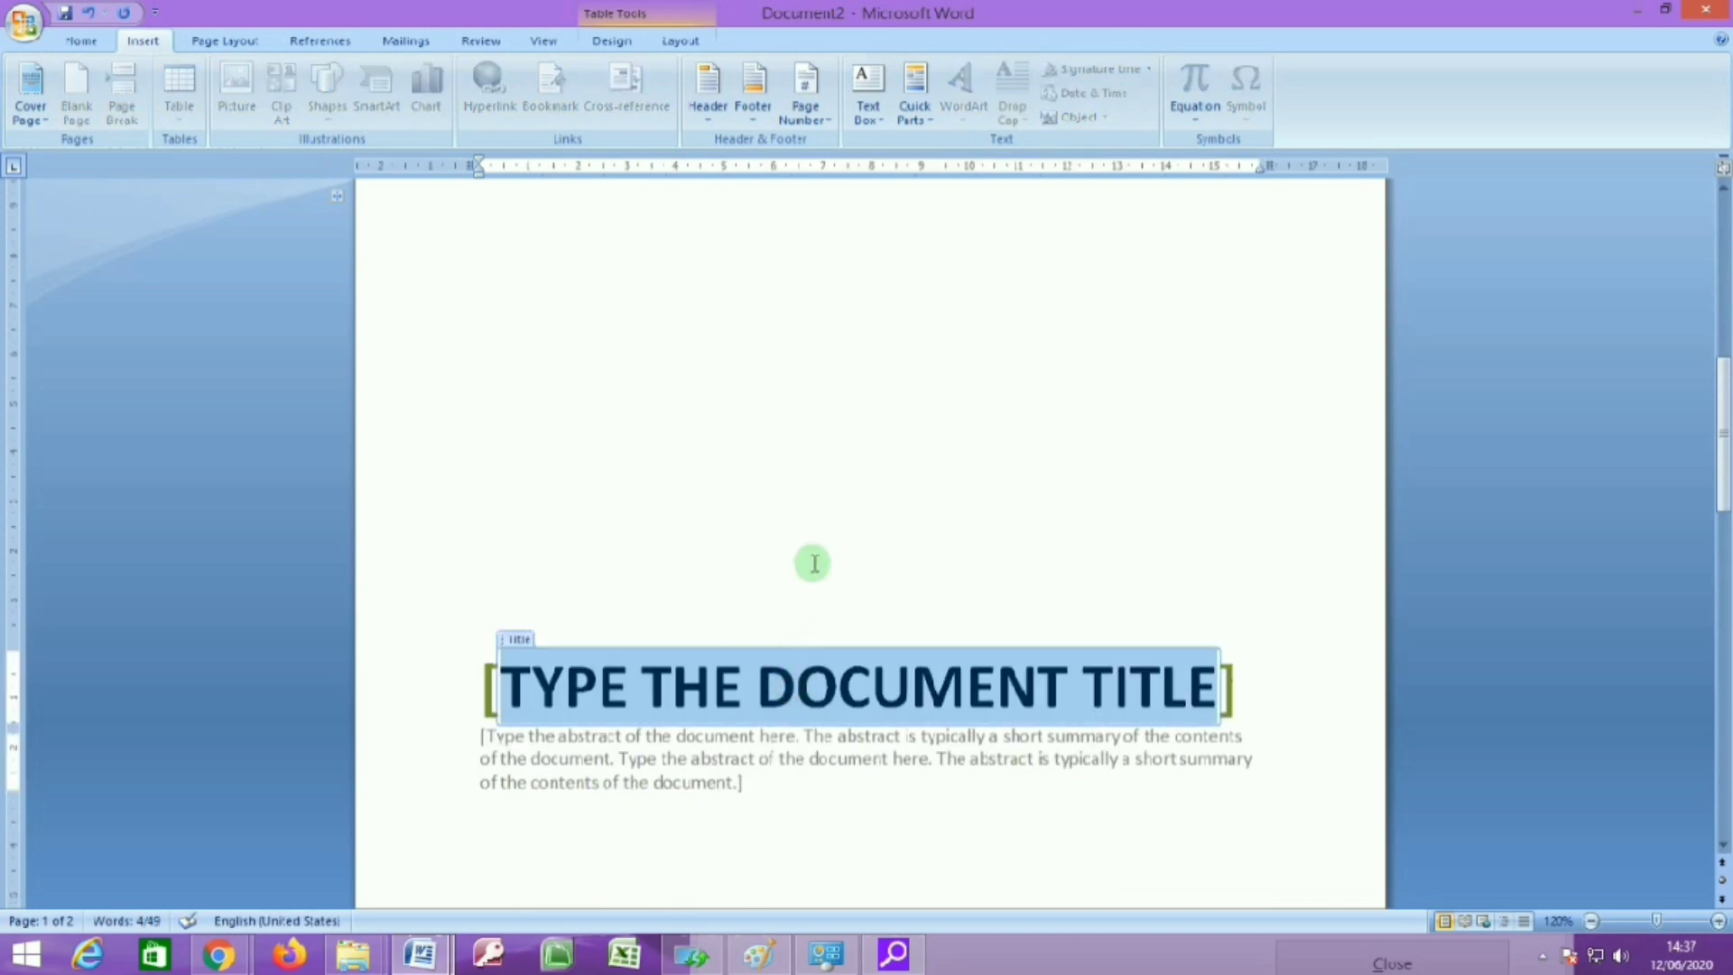
text(PT. M)
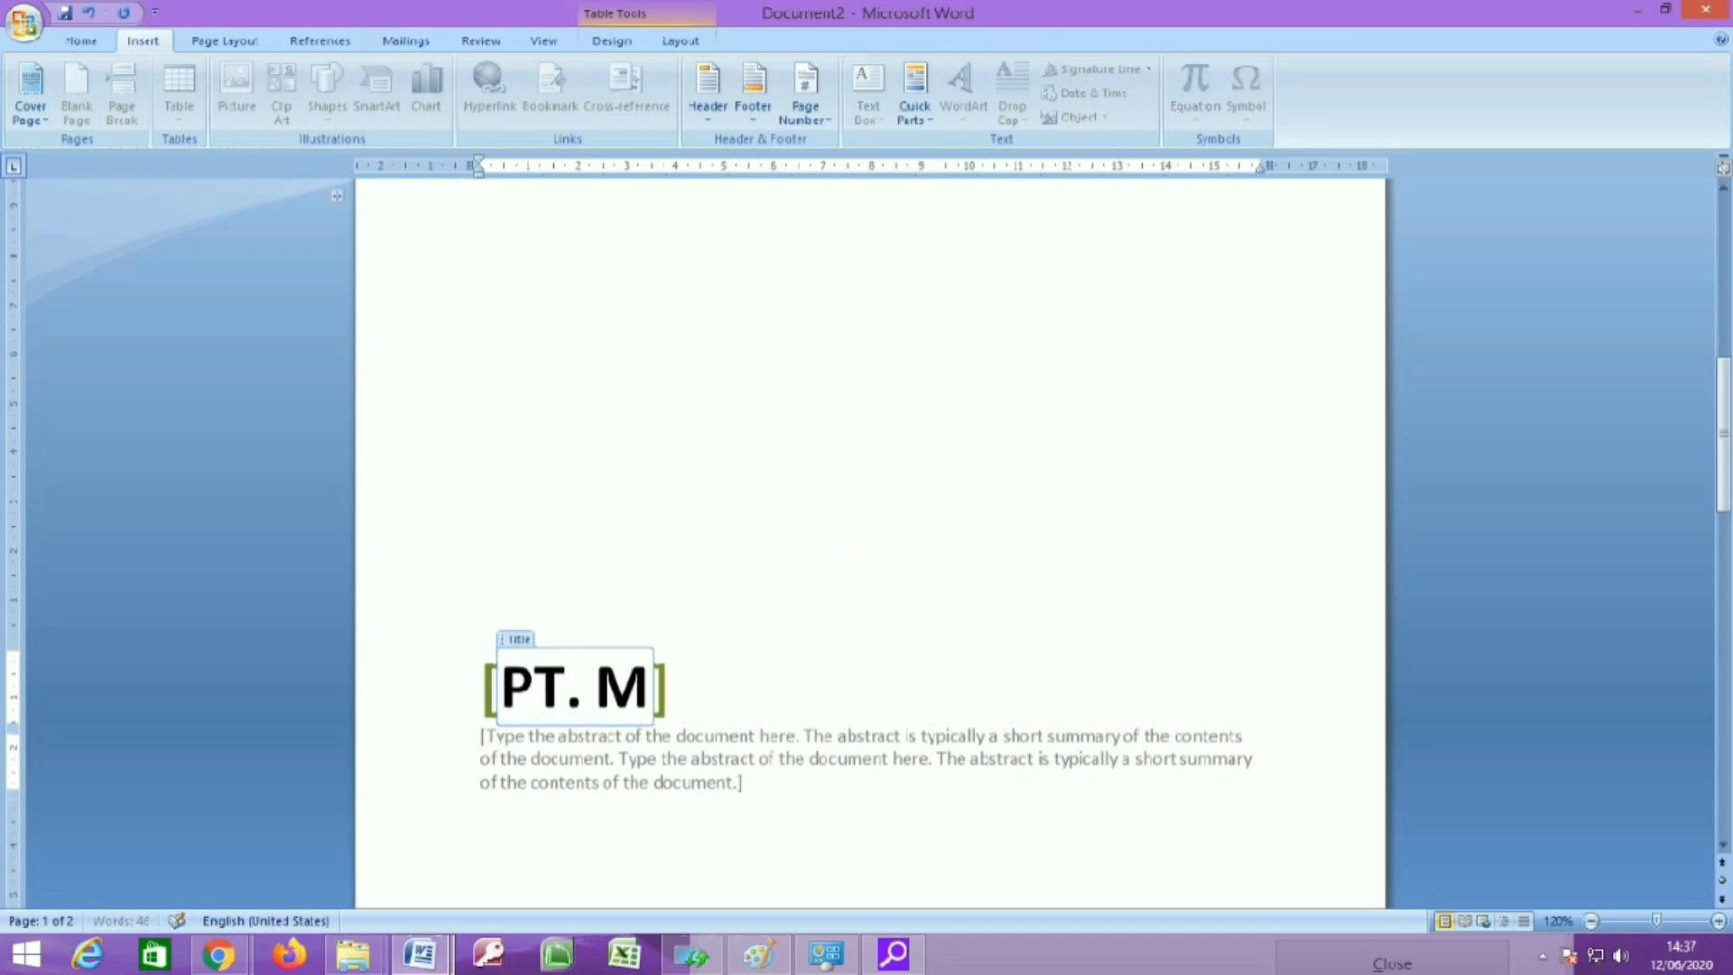
text(AJU JAYA )
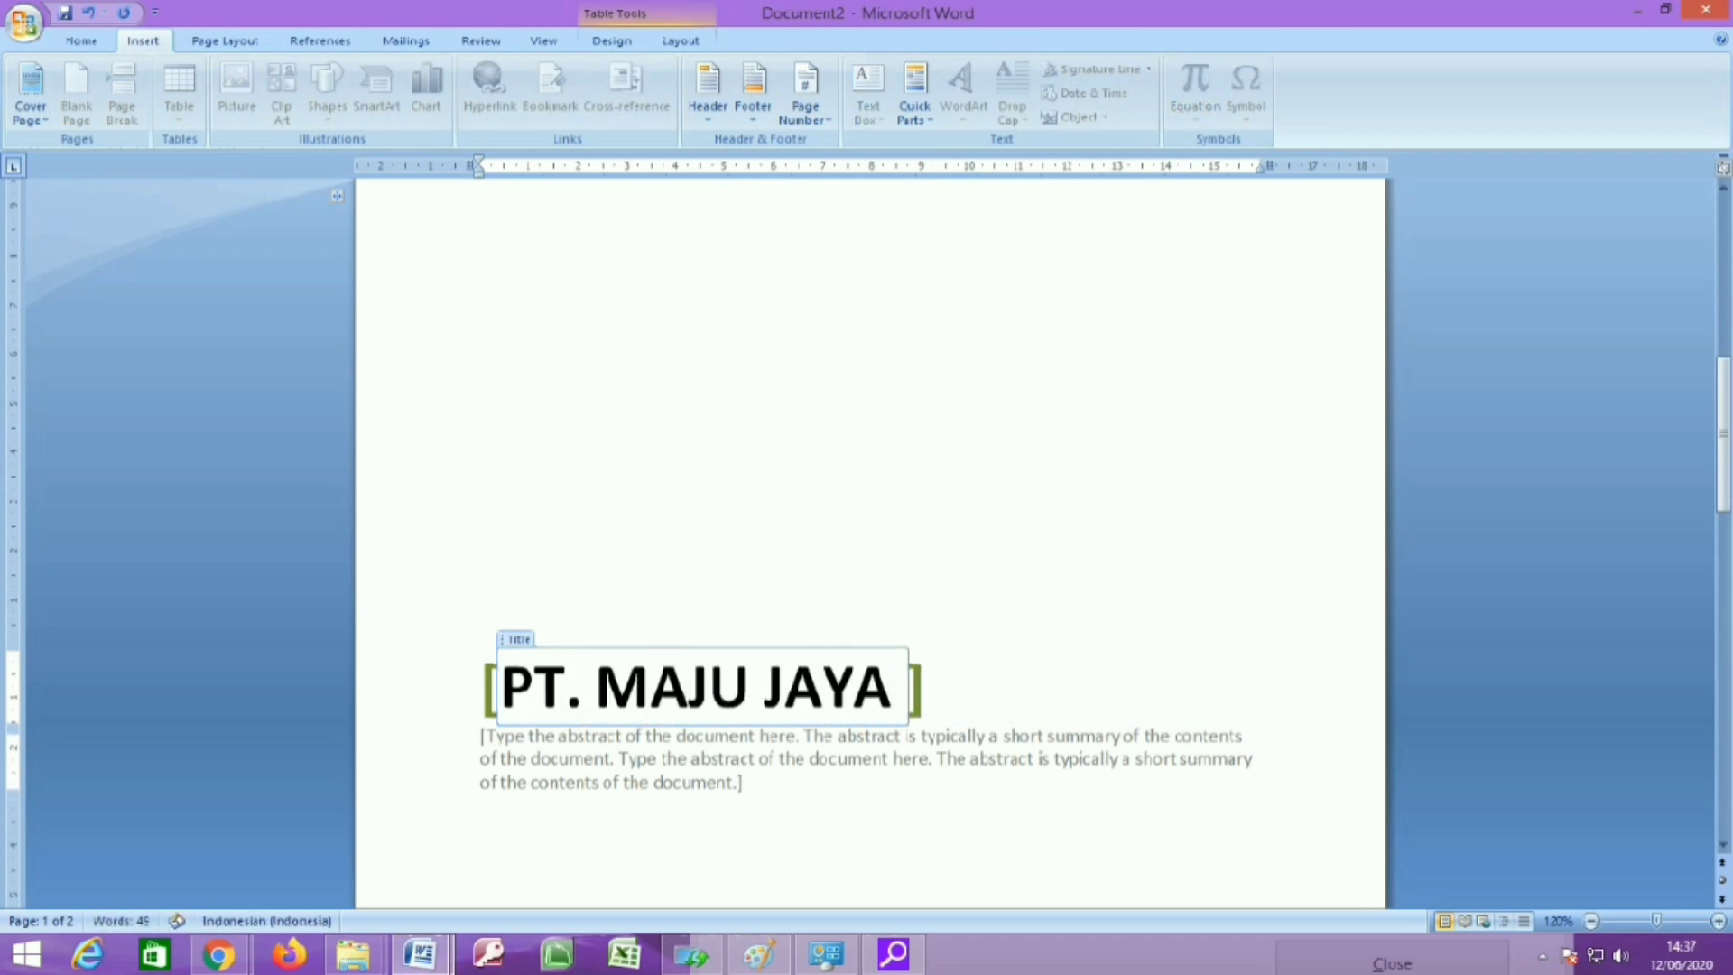
text(PERSADA)
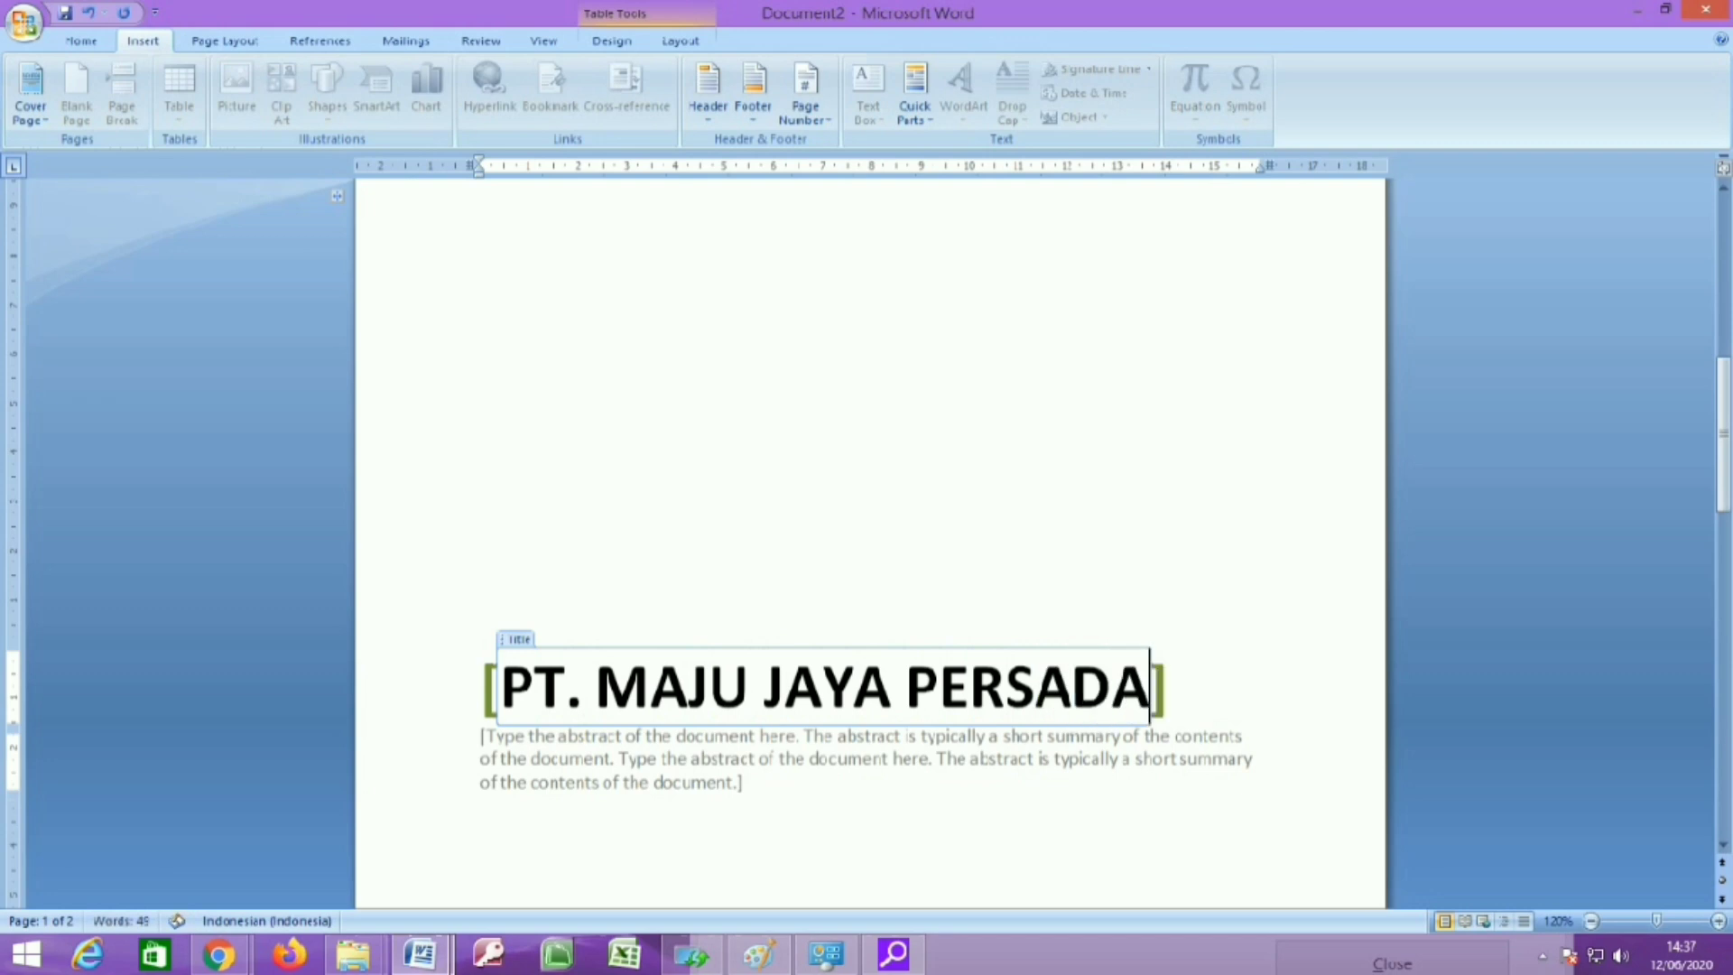
click(783, 410)
Review the whole cover page and browse the other built-in cover page designs without applying one.
scroll(882, 592, up, 4)
scroll(882, 592, down, 9)
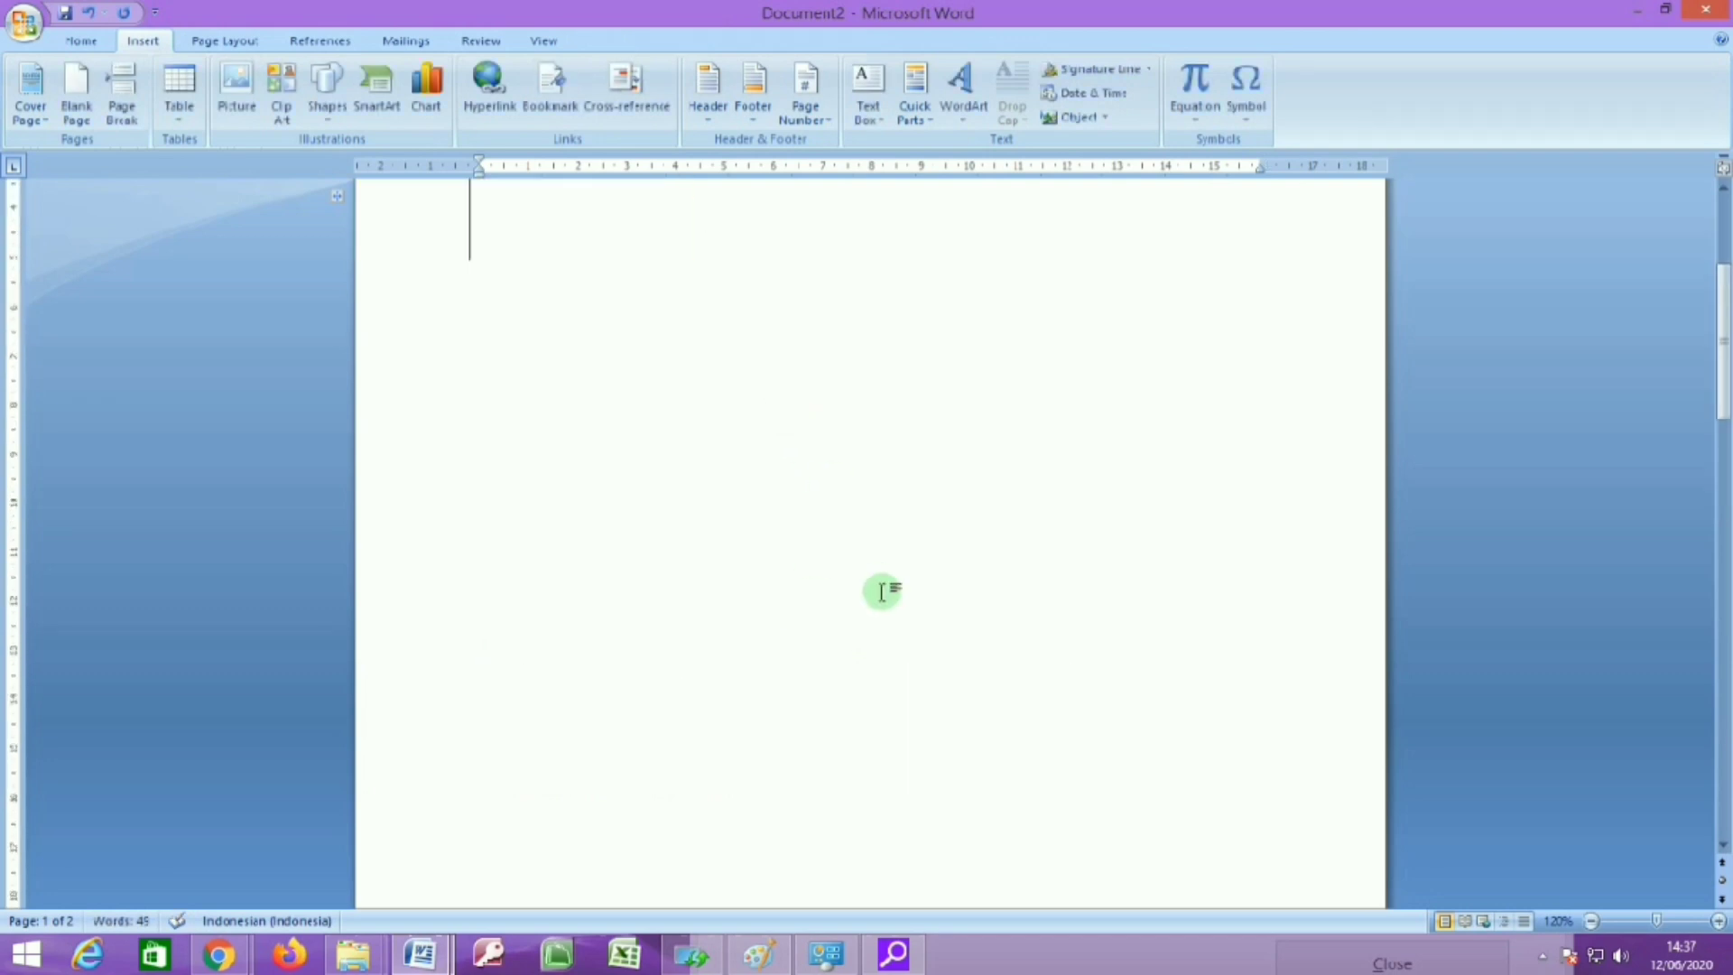
scroll(882, 592, up, 6)
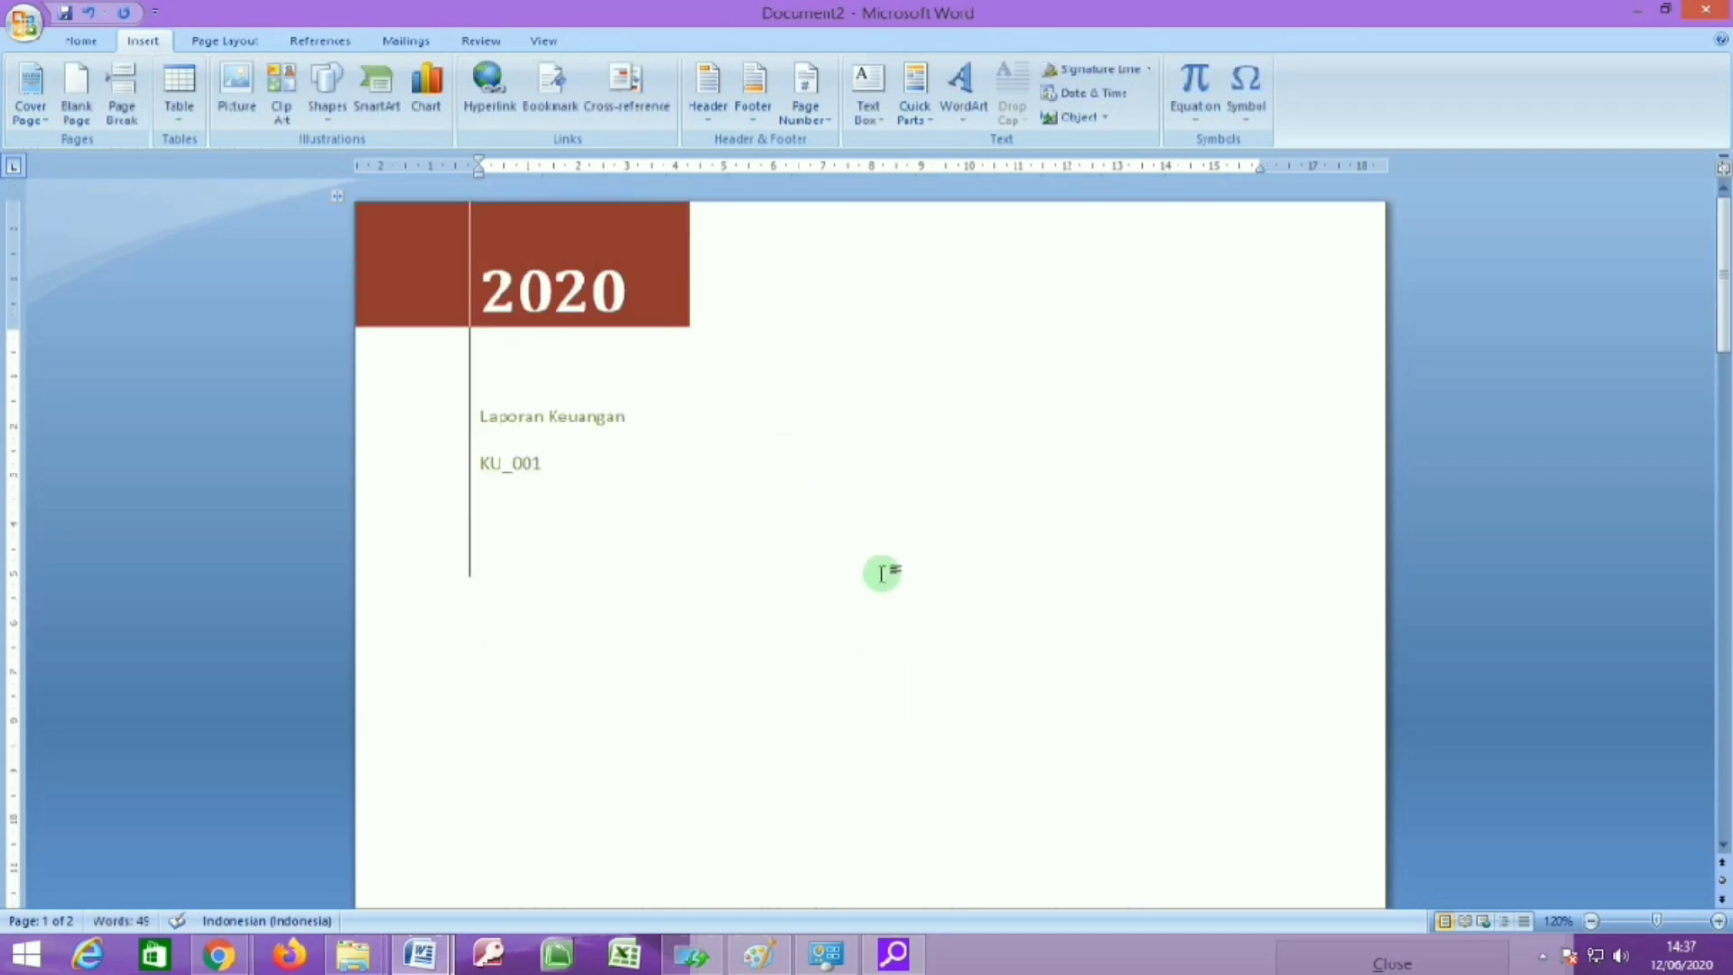
scroll(882, 572, down, 6)
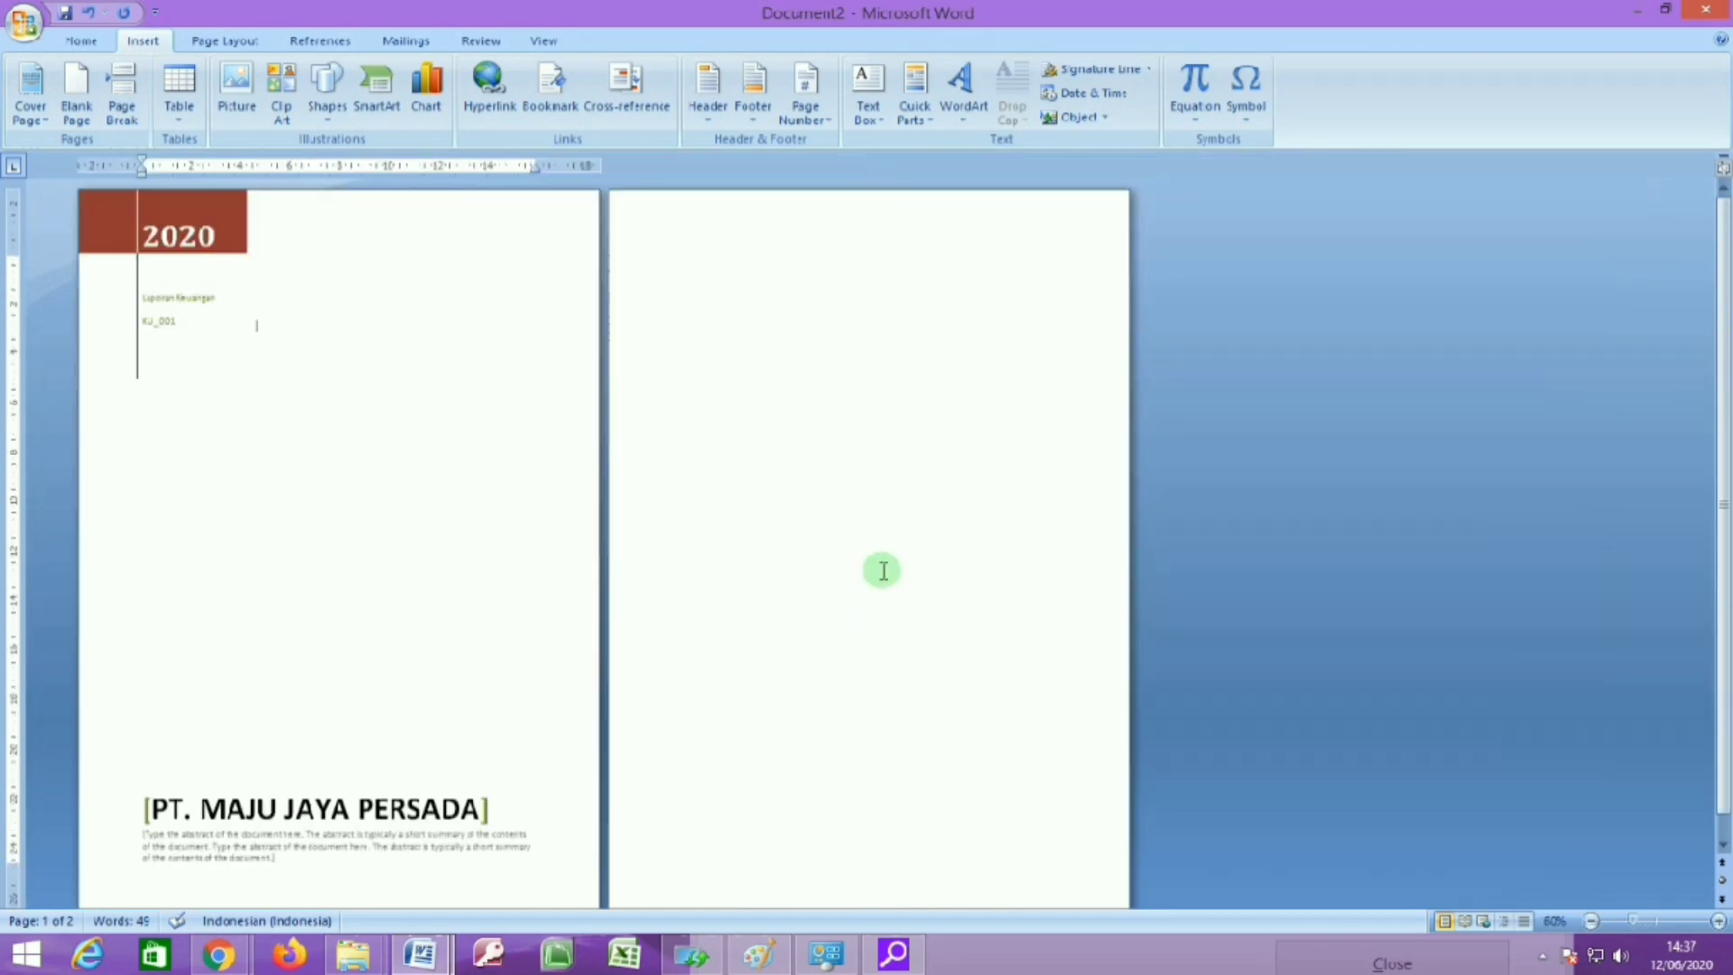
scroll(437, 561, up, 3)
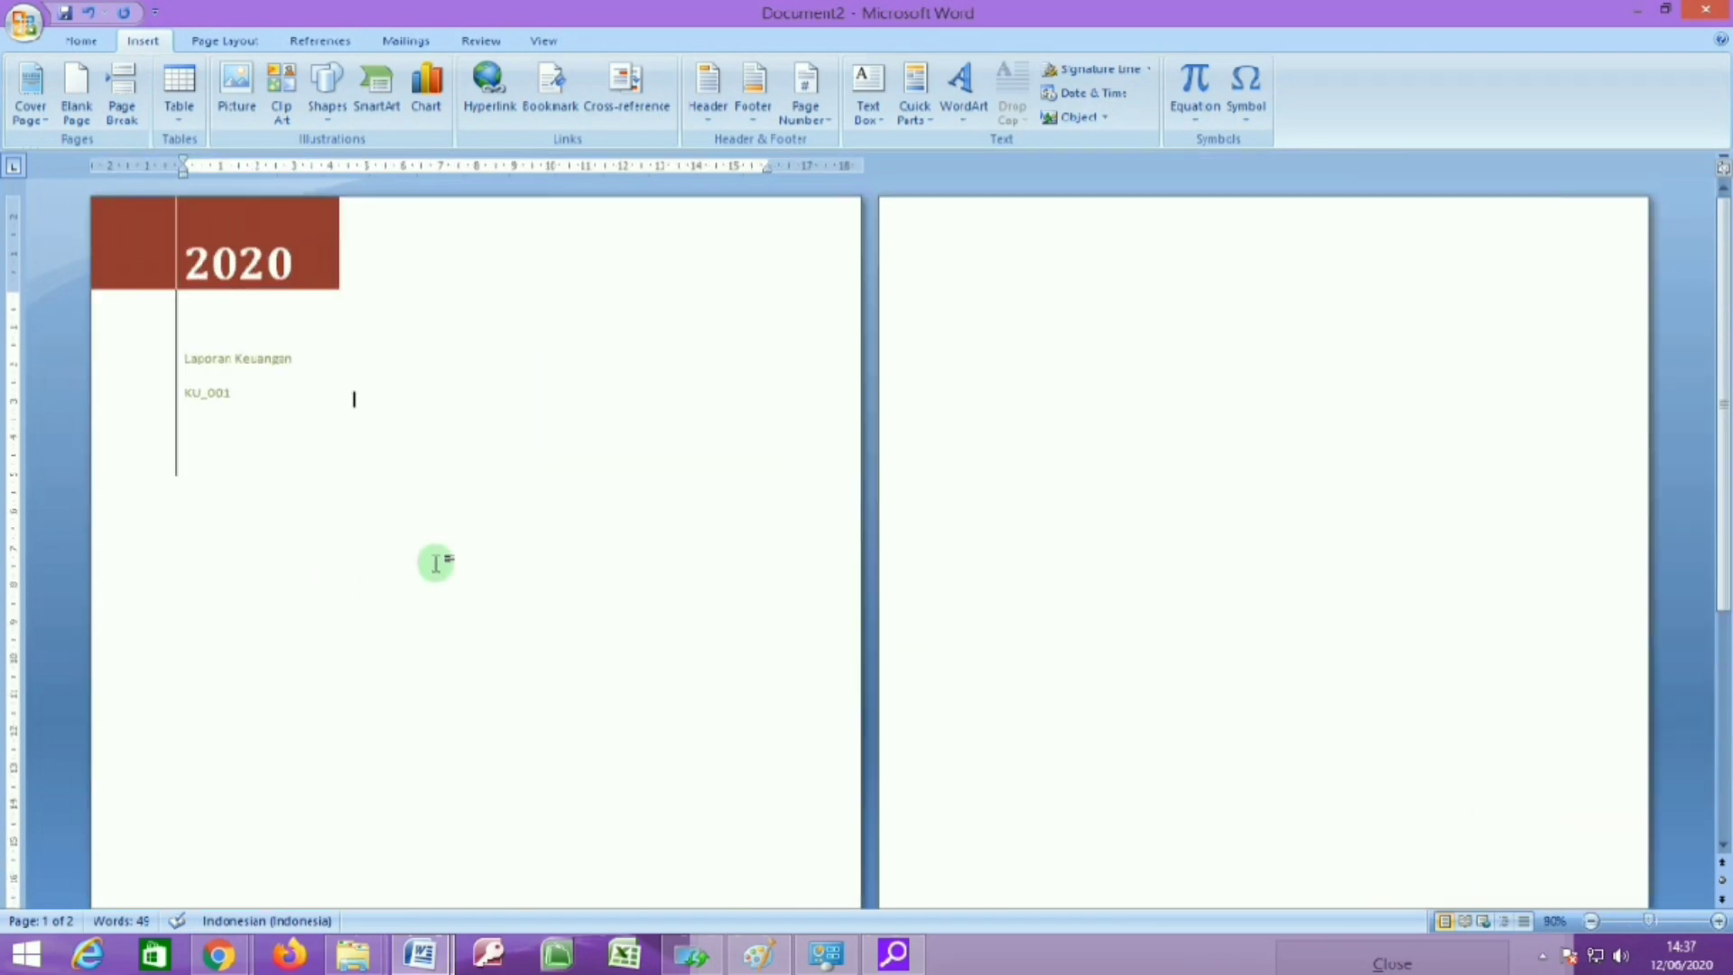
click(29, 99)
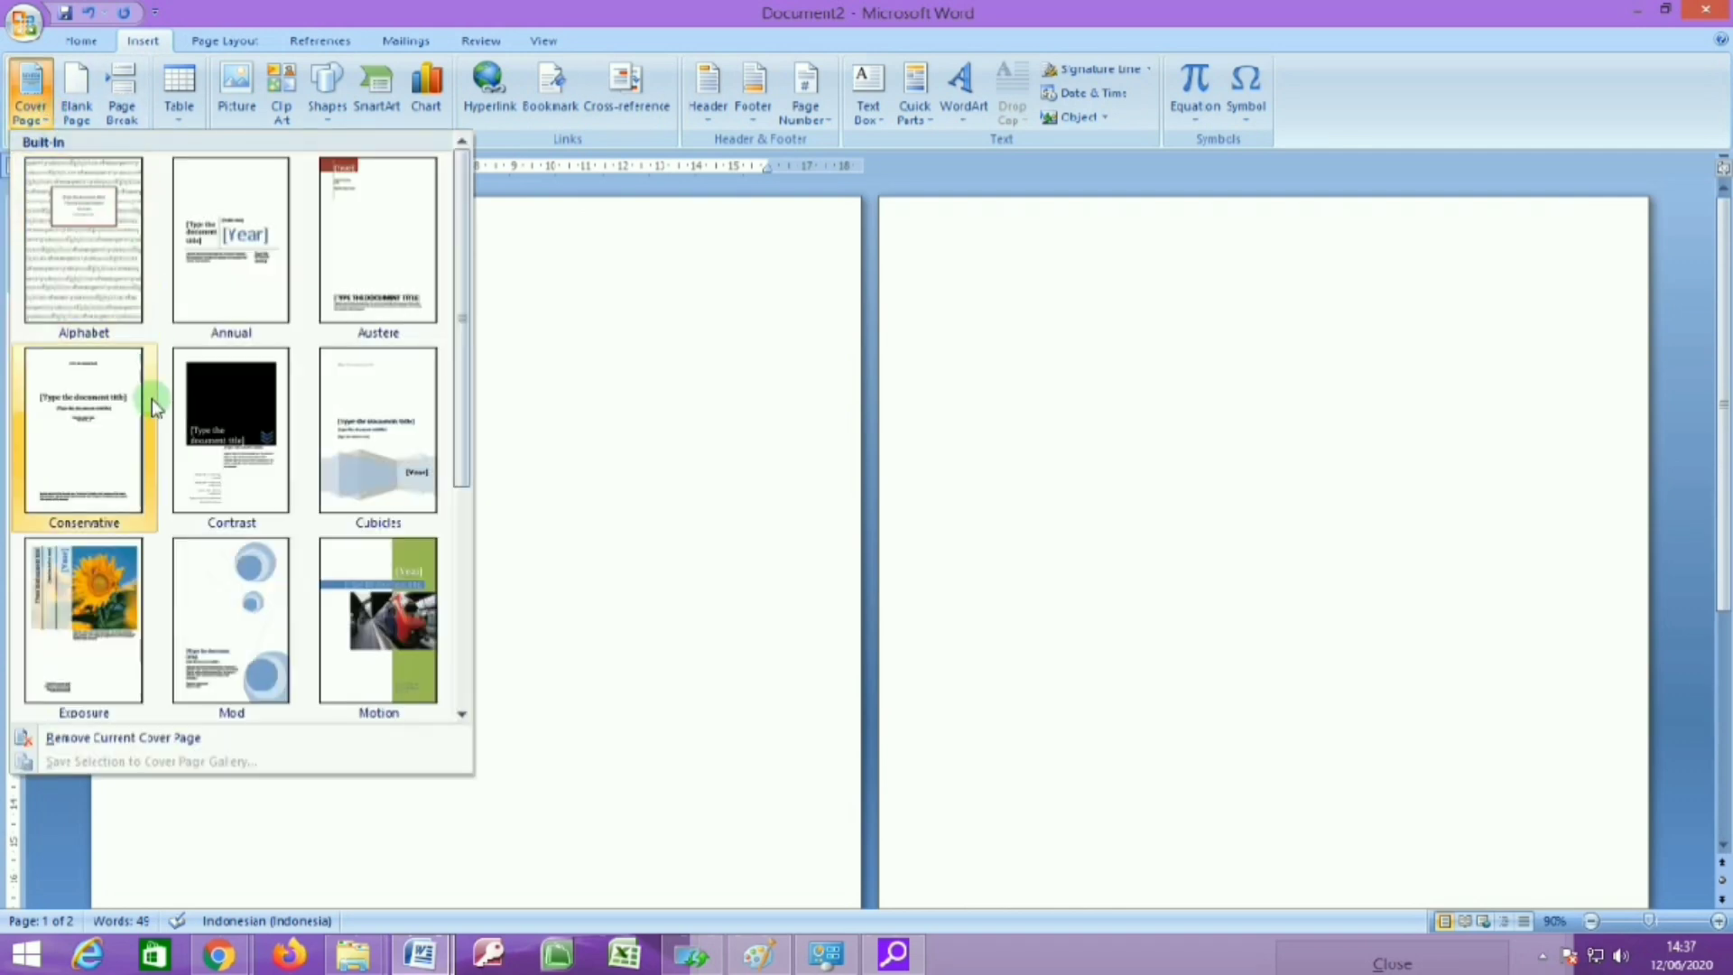
scroll(137, 555, down, 2)
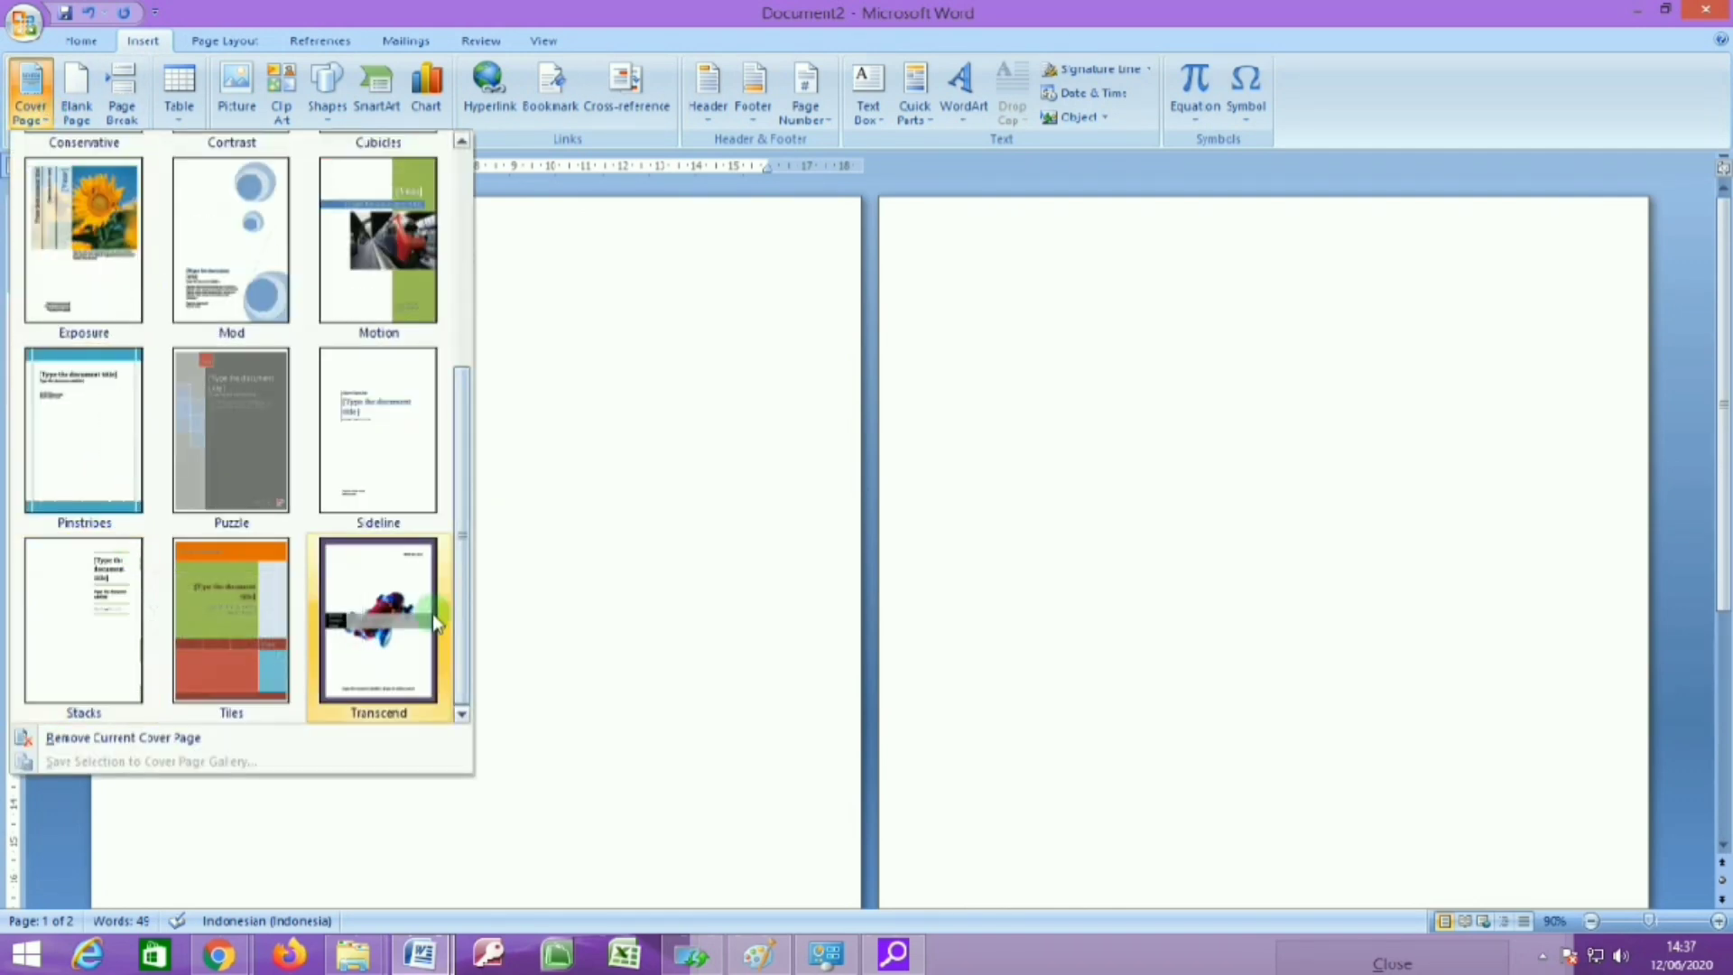
scroll(366, 607, up, 3)
click(367, 606)
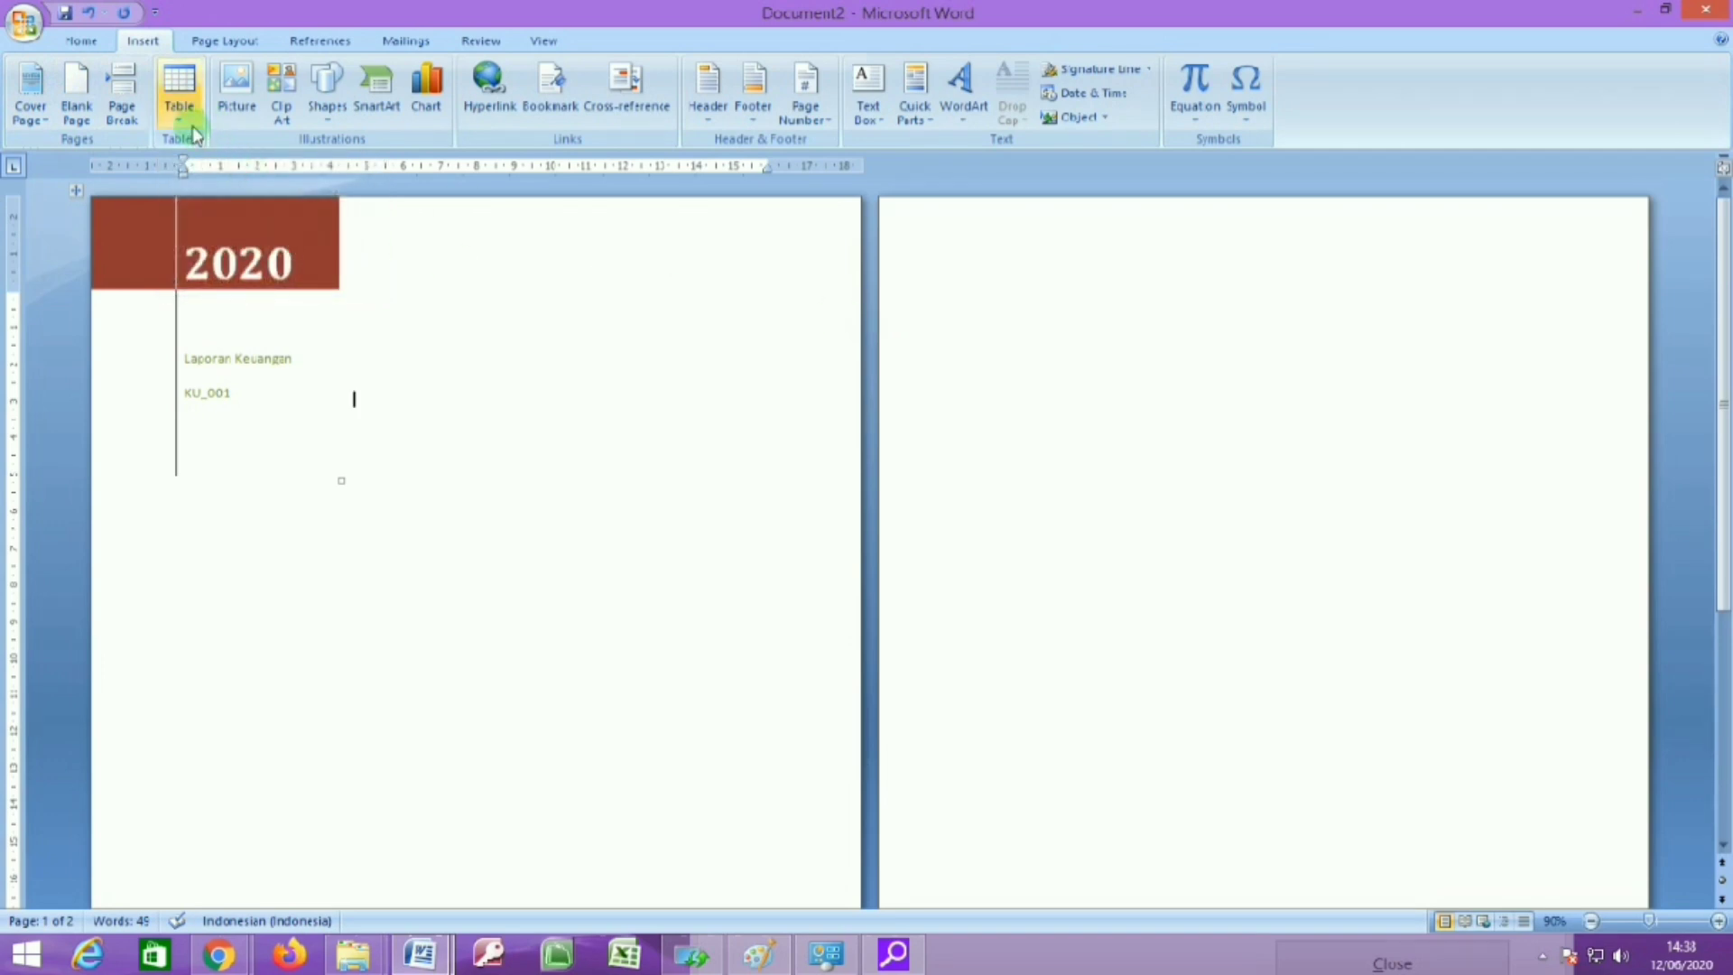
Add two empty lines at the start of the blank page following the cover page.
click(1096, 260)
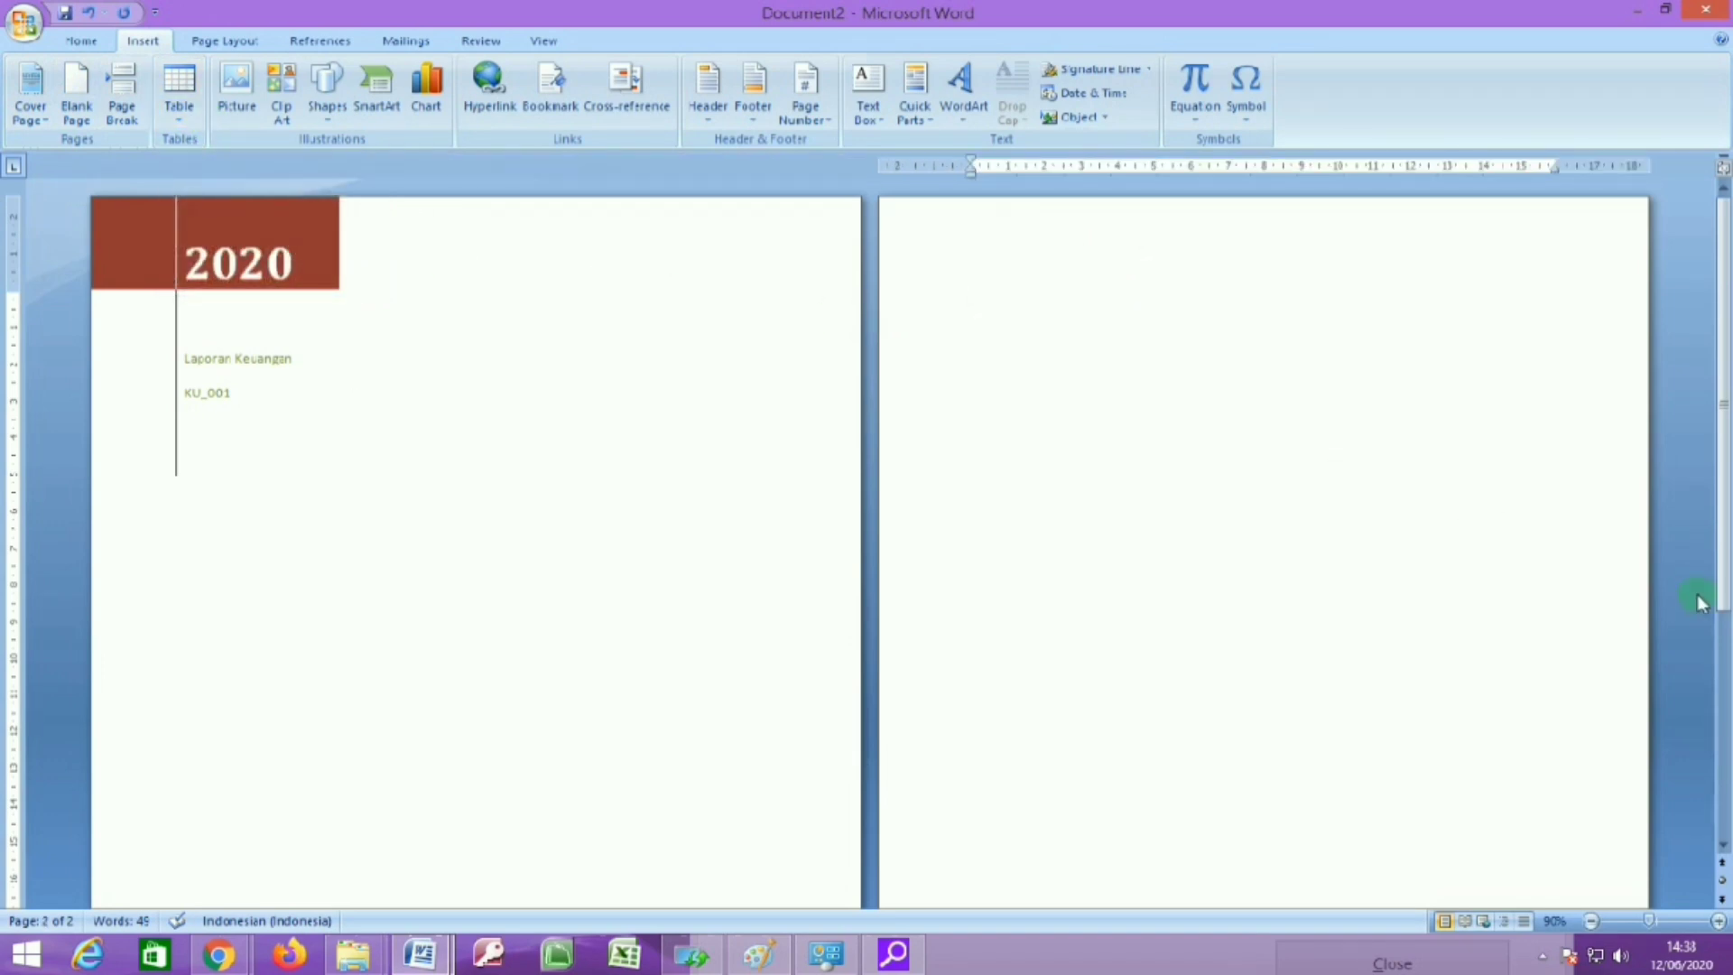
scroll(1408, 598, up, 2)
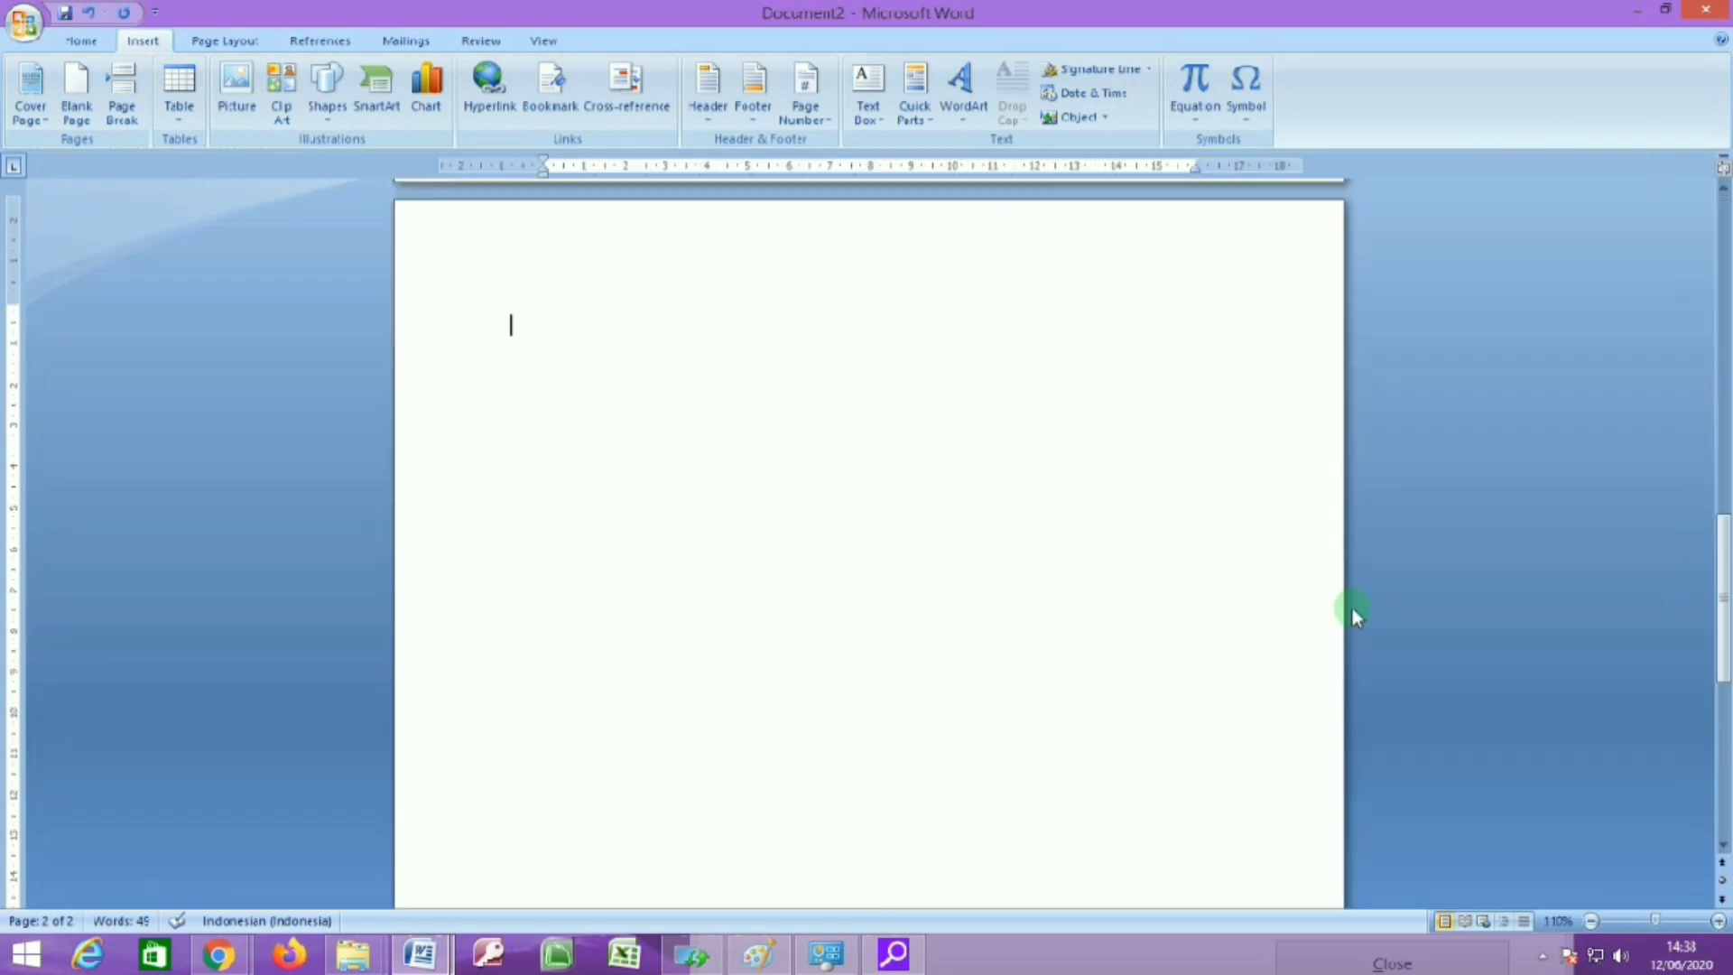
scroll(1047, 589, up, 1)
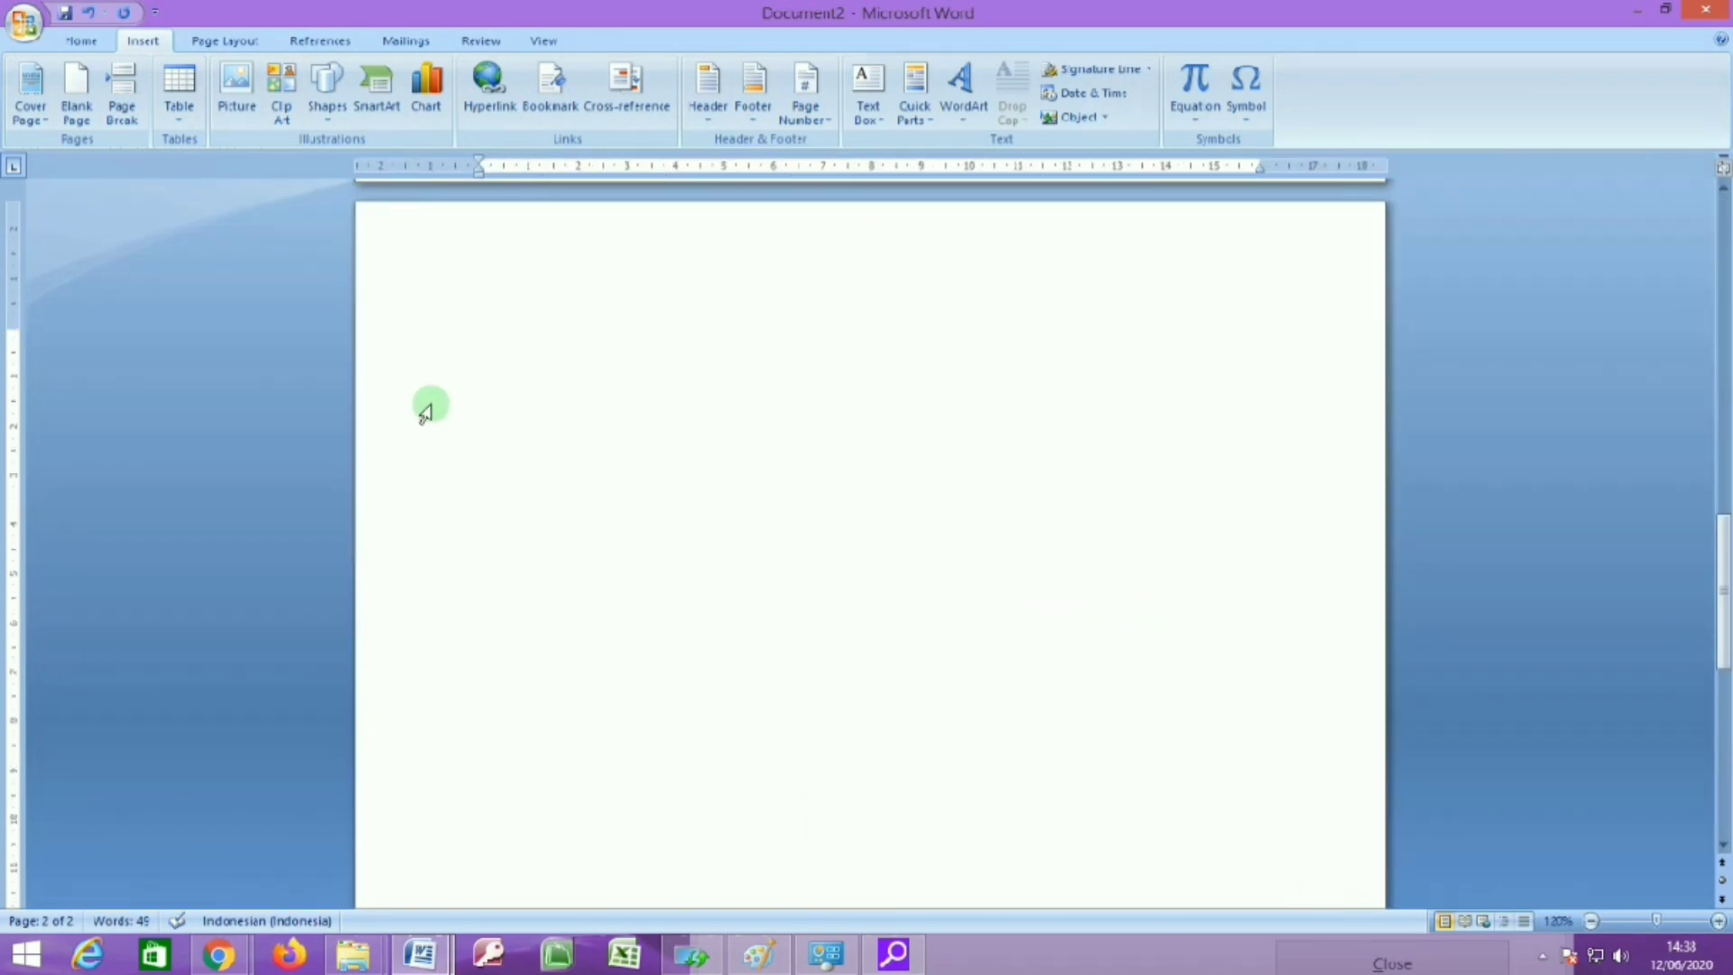
key(Return)
key(Return)
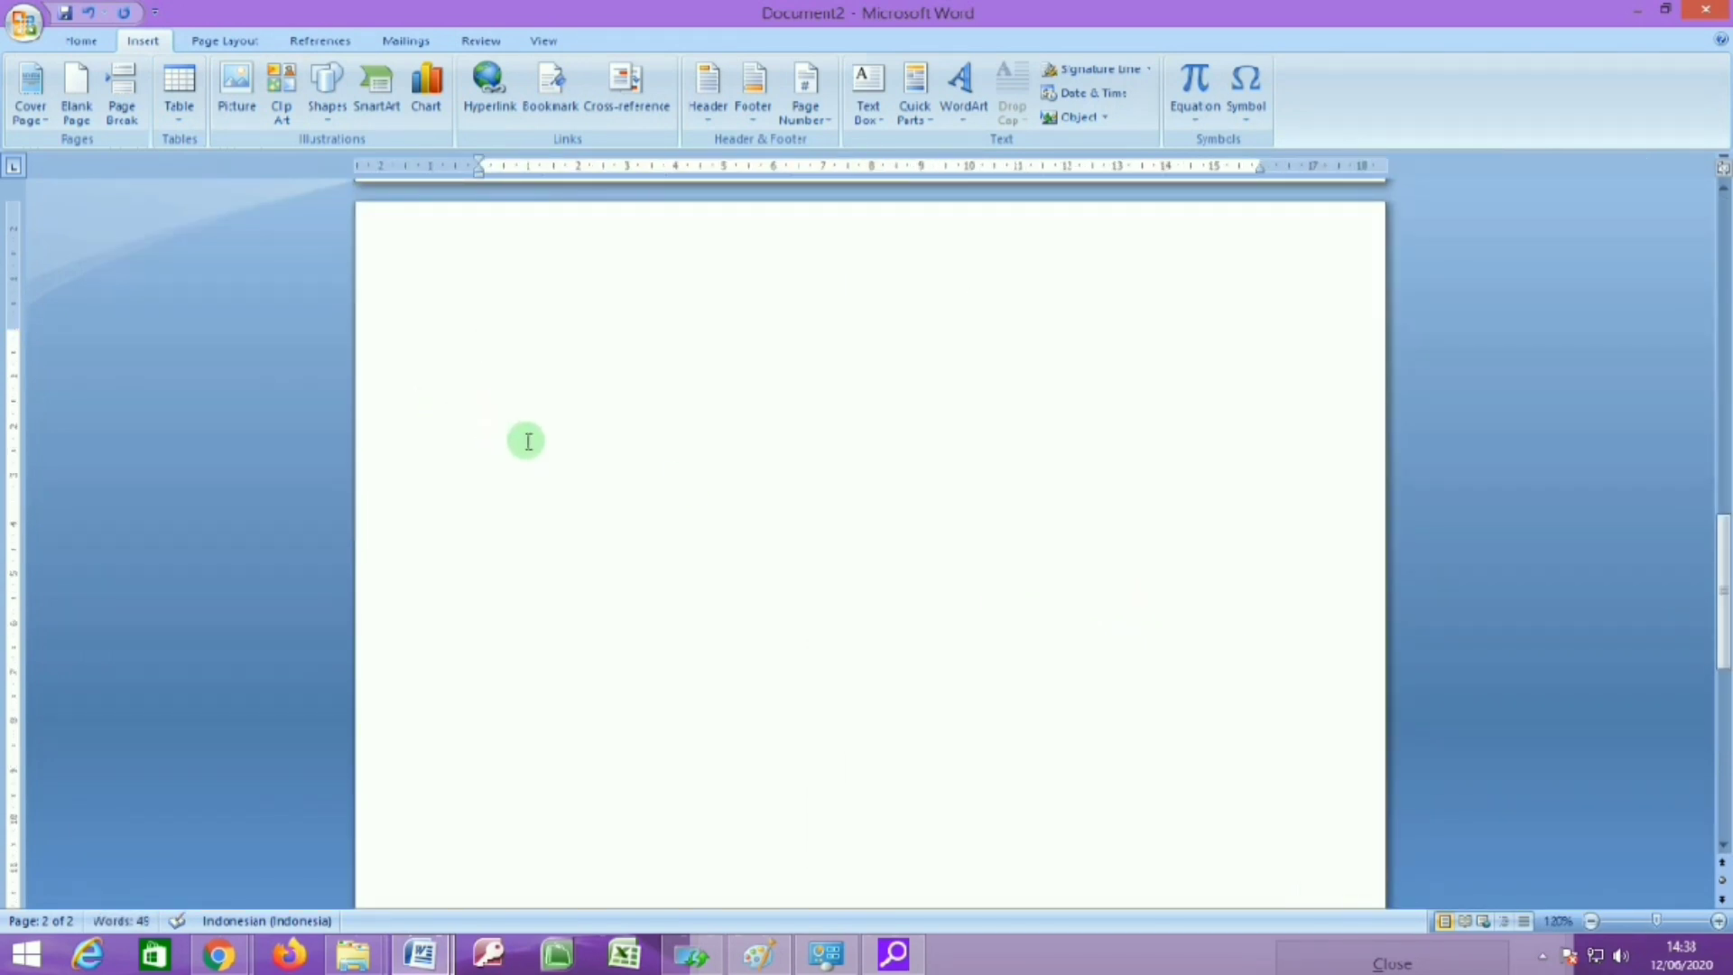
Add the heading line "TABEL DATA BARANG" on the blank page following the cover page.
scroll(530, 440, up, 1)
scroll(530, 440, down, 1)
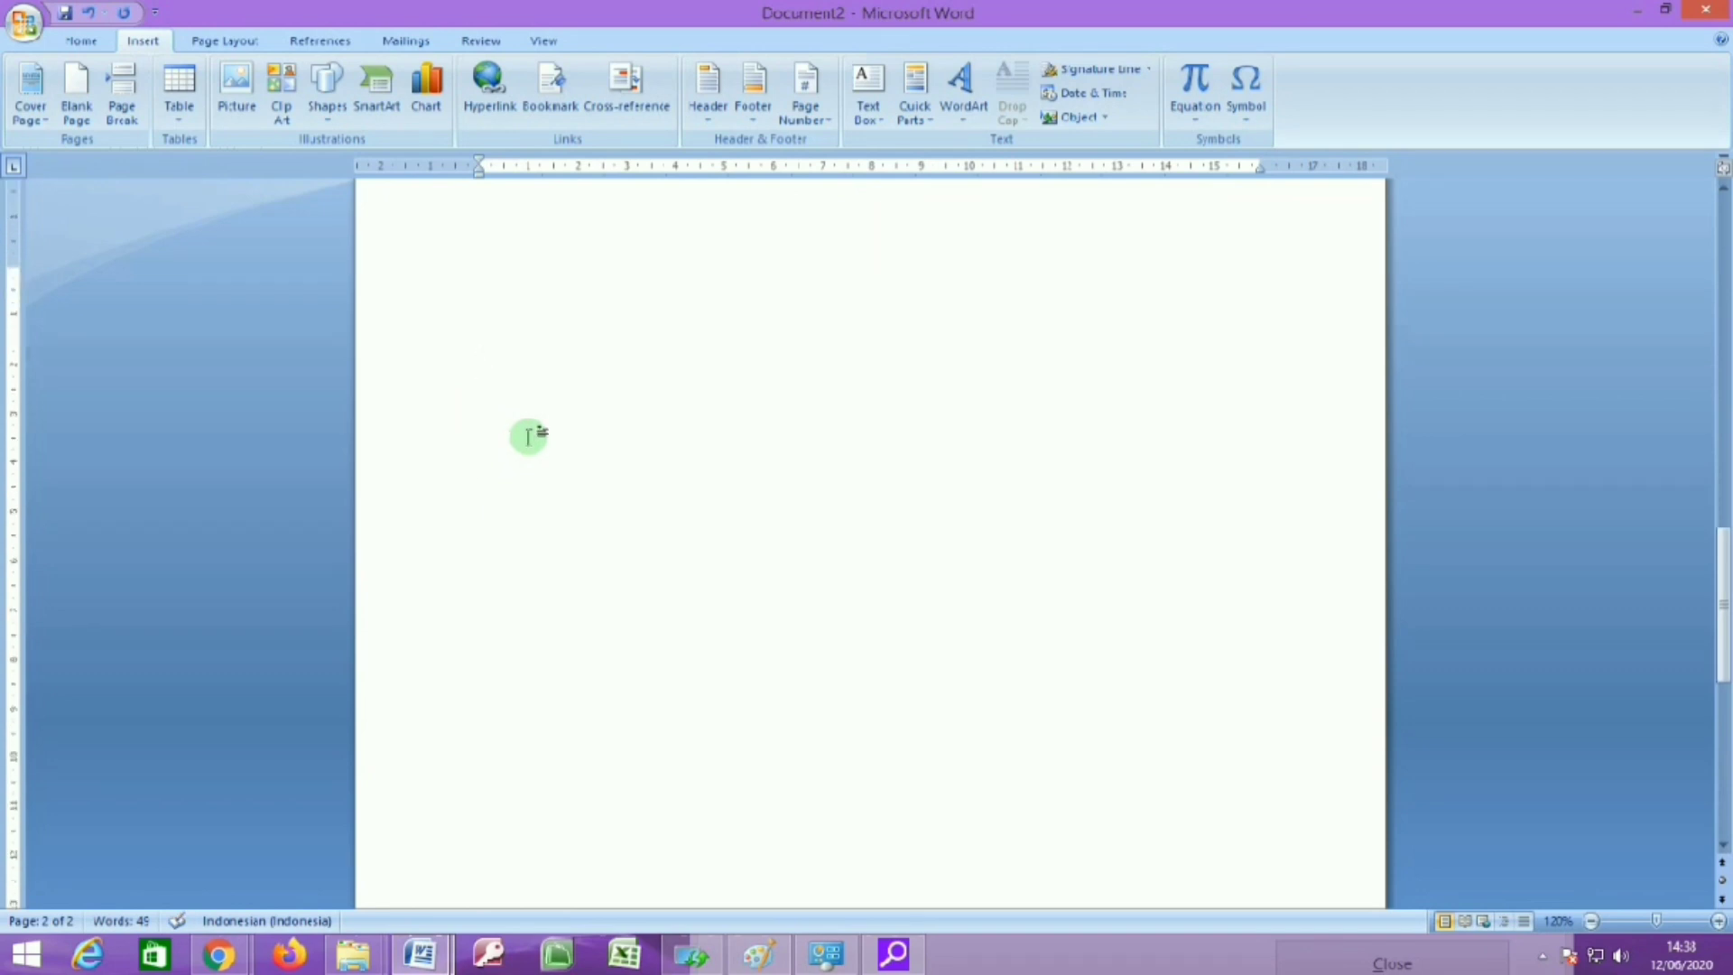
scroll(529, 436, up, 1)
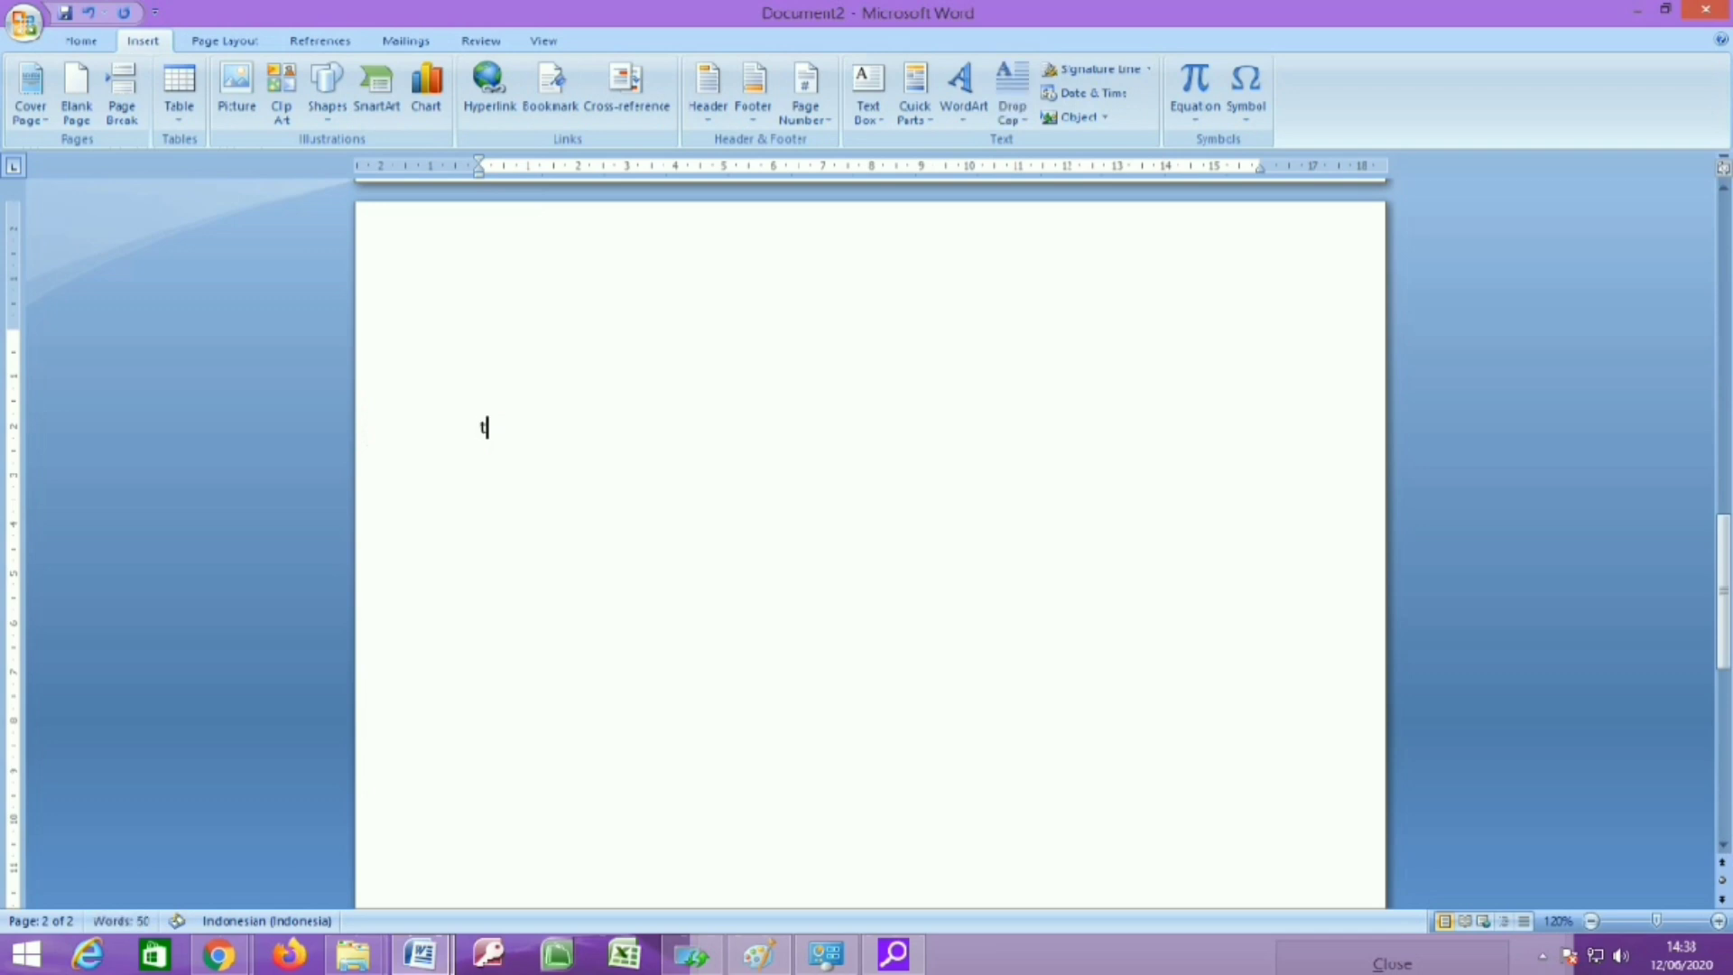
text(TABEL)
text(BARANG)
key(Return)
key(Return)
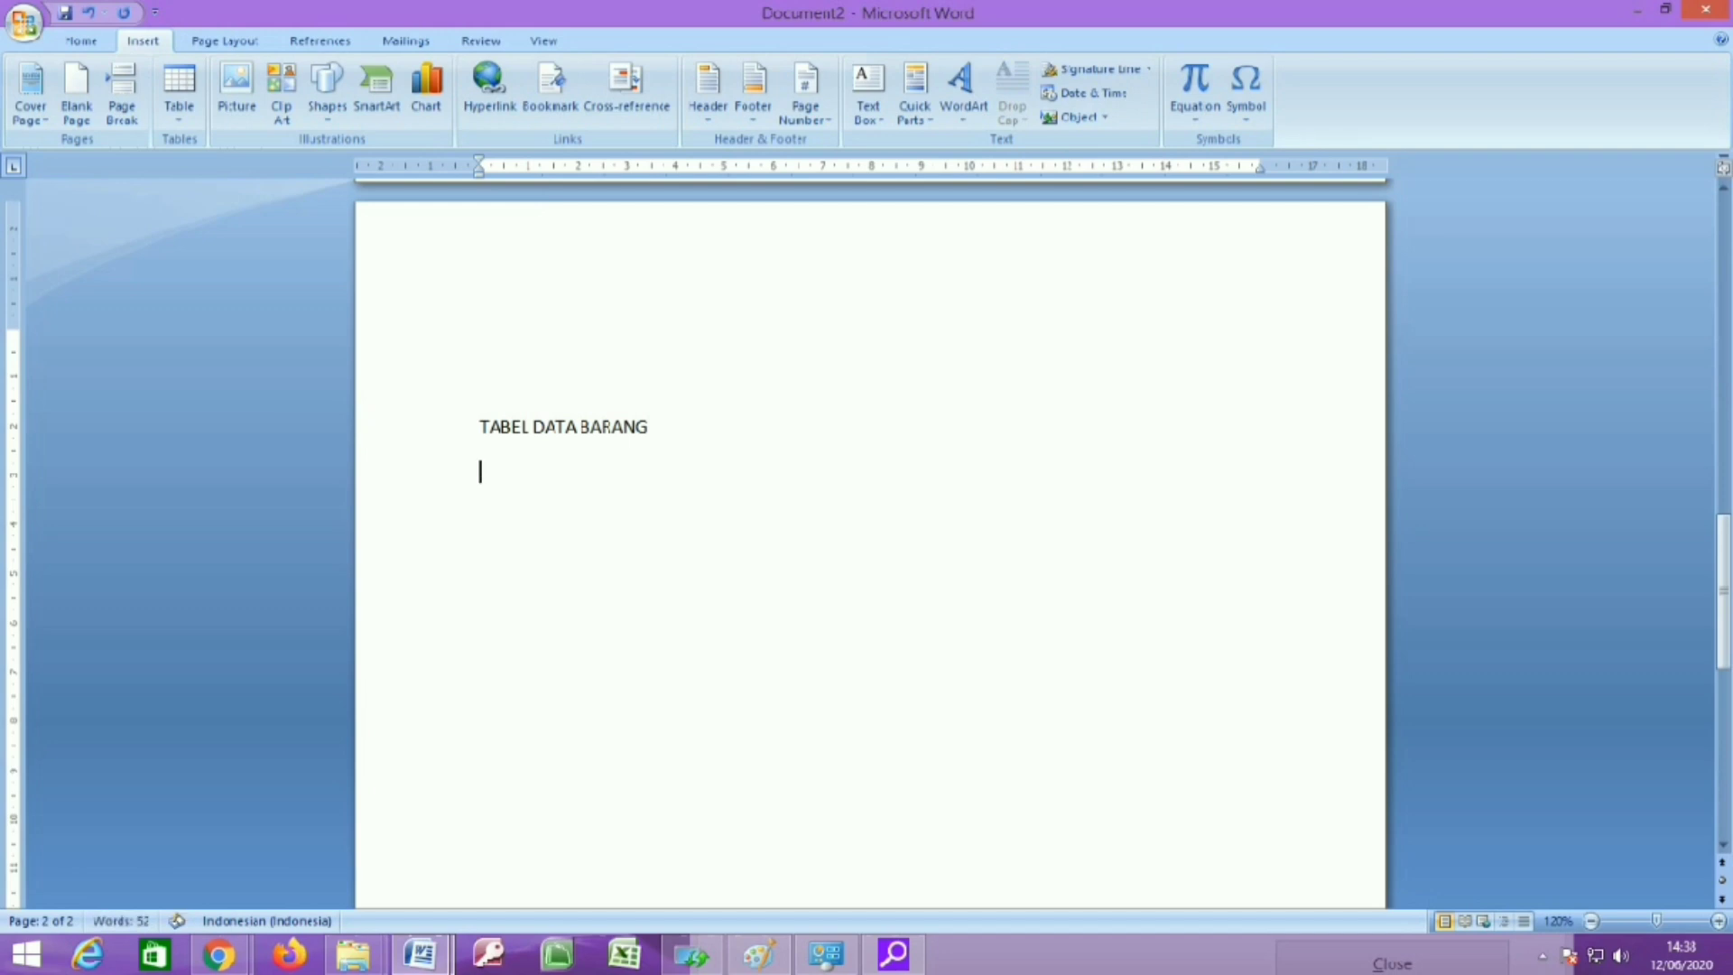
Add the line "PER JANUARI 2020" under the heading, followed by one empty line.
text(PER JANUARI 2020)
key(Return)
key(BackSpace)
key(BackSpace)
key(BackSpace)
key(BackSpace)
key(BackSpace)
key(BackSpace)
key(Return)
key(BackSpace)
key(Return)
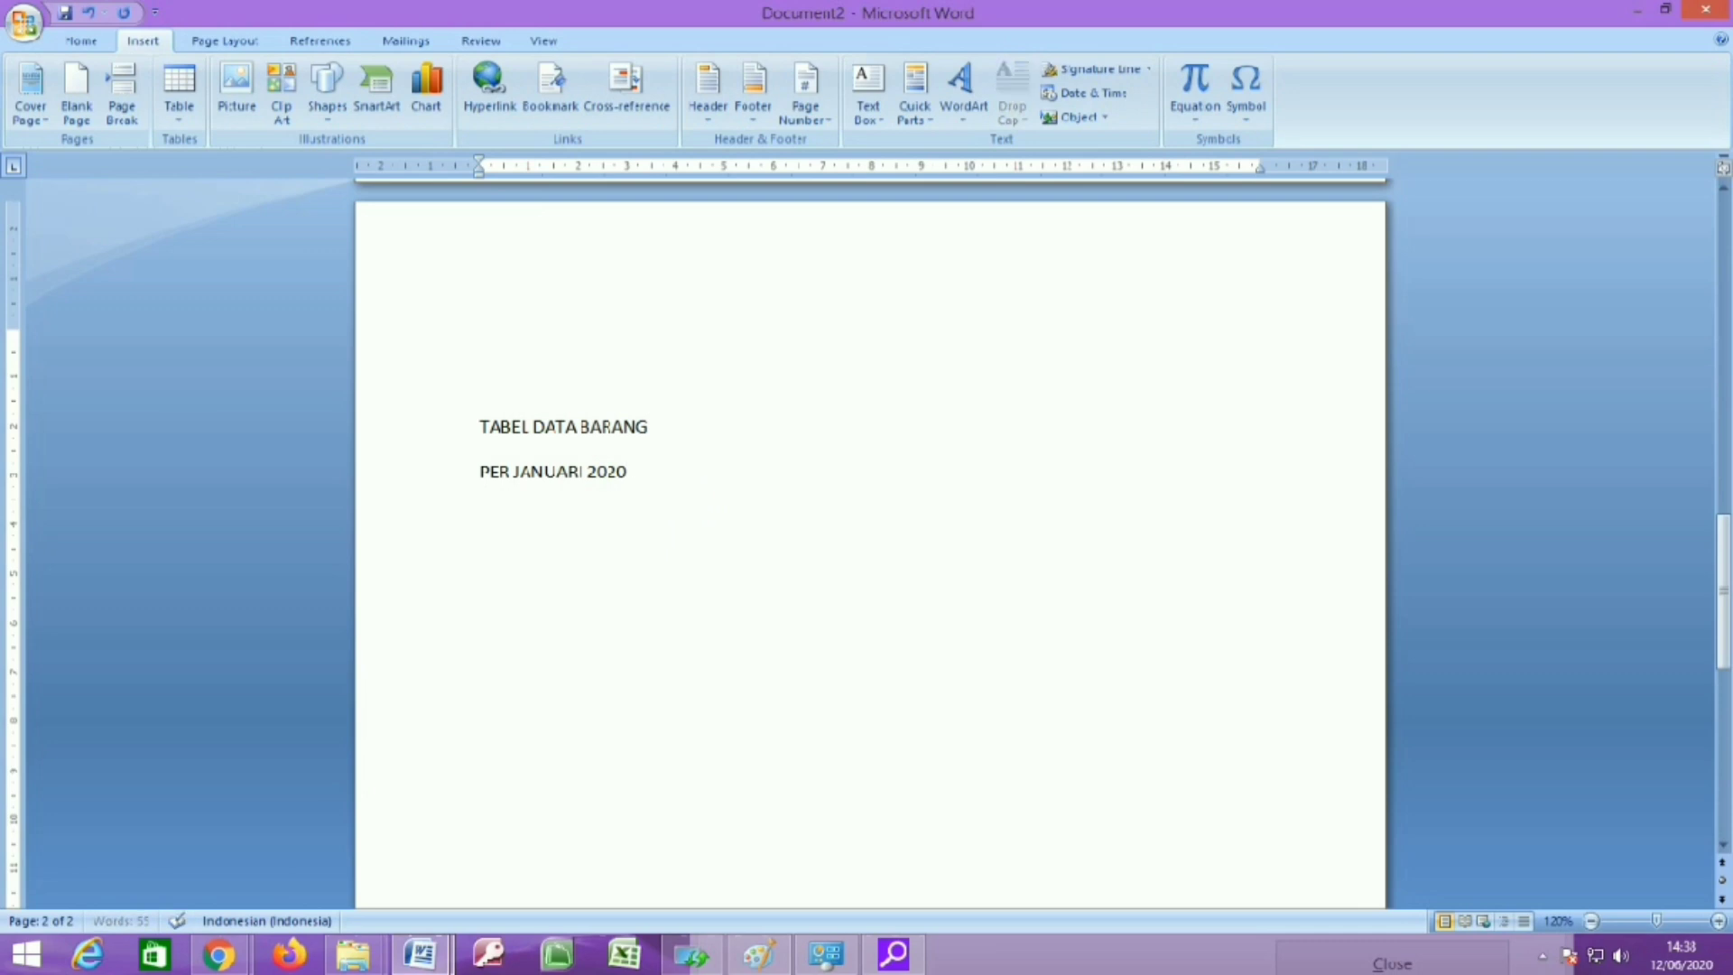
Insert a table with three columns and three rows below the "PER JANUARI 2020" line.
click(185, 117)
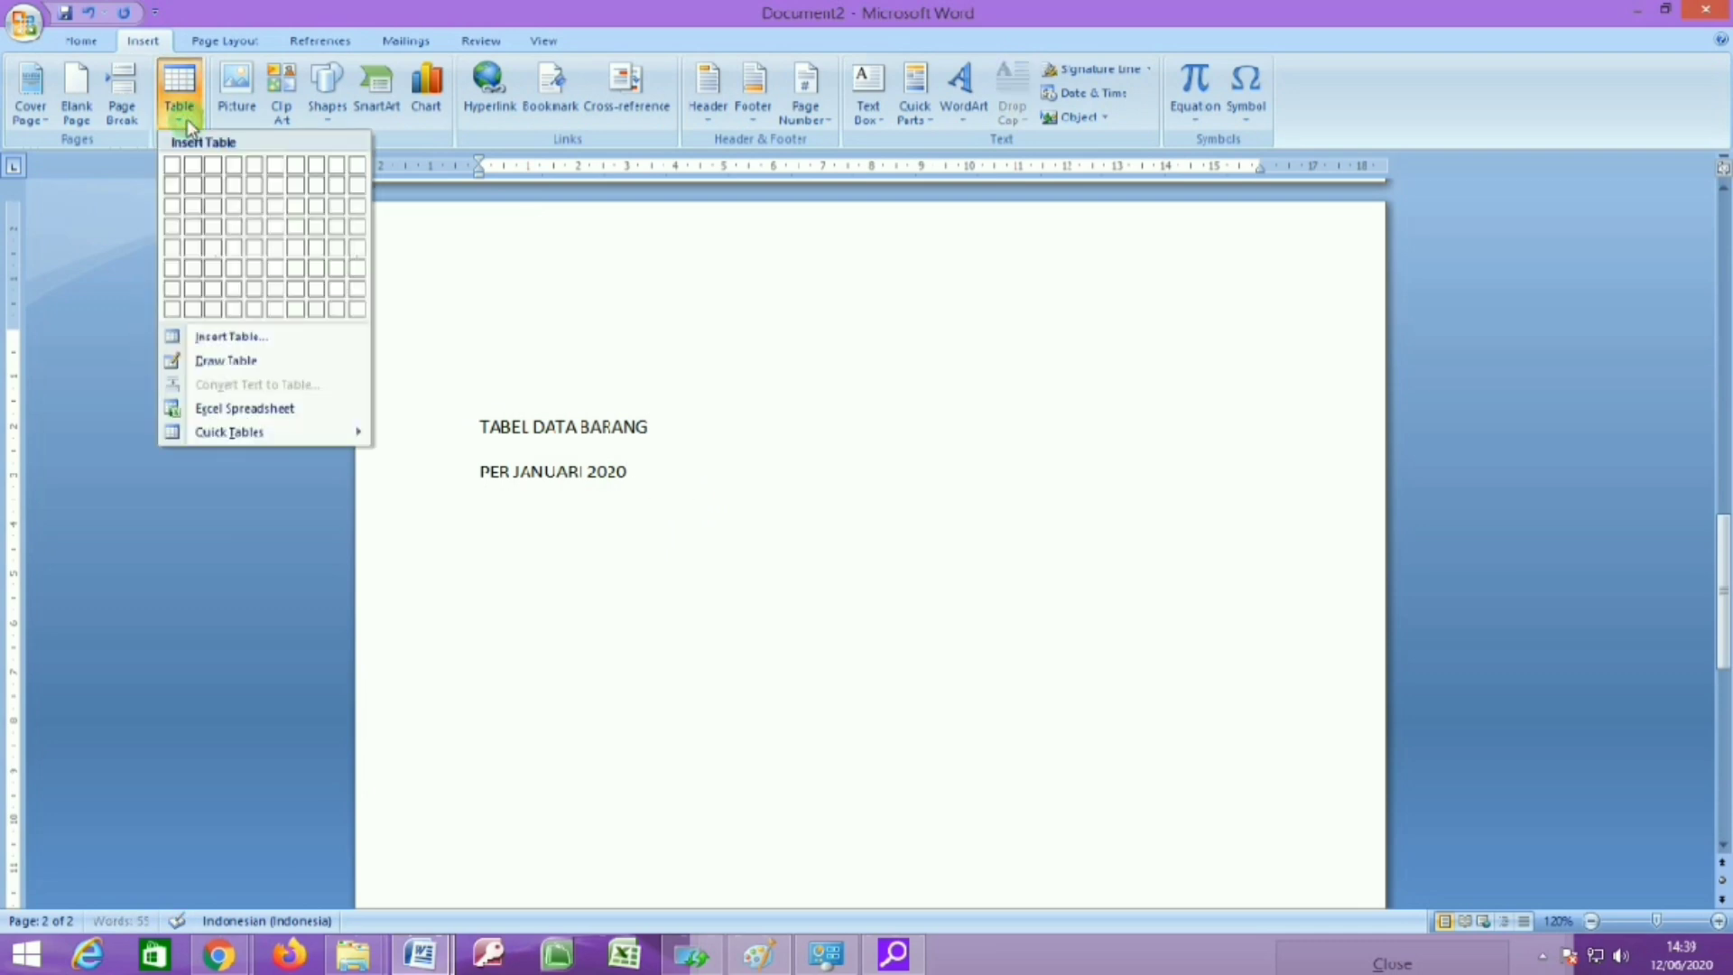
click(143, 41)
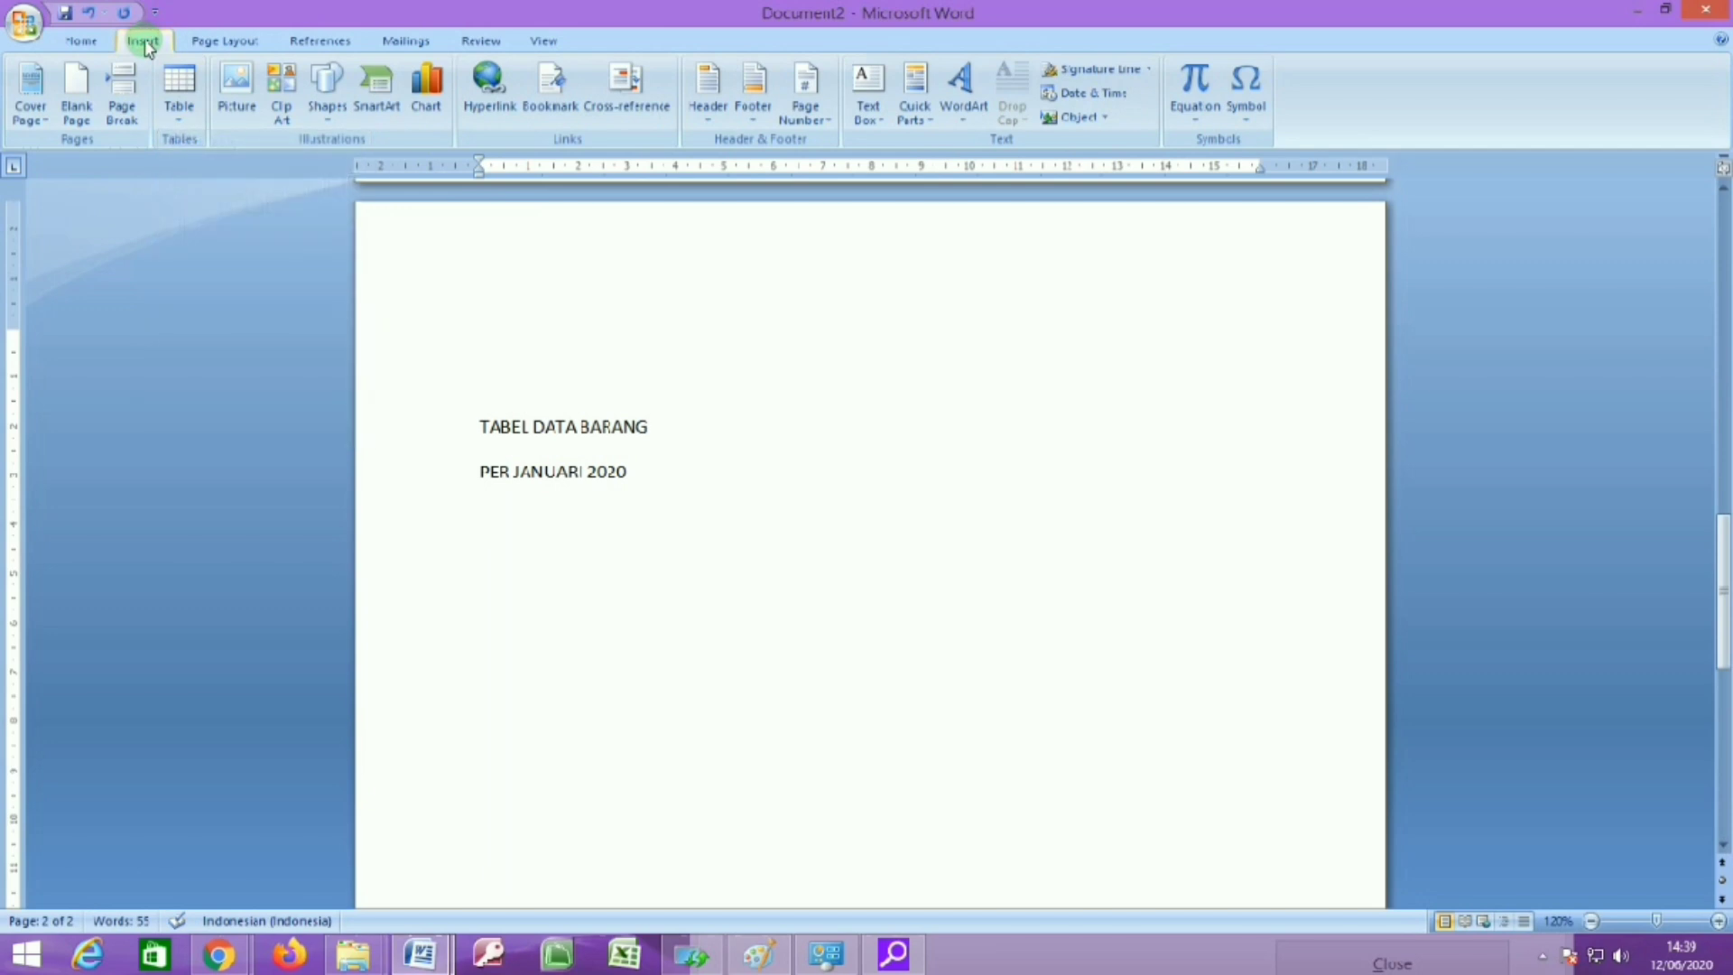
click(179, 101)
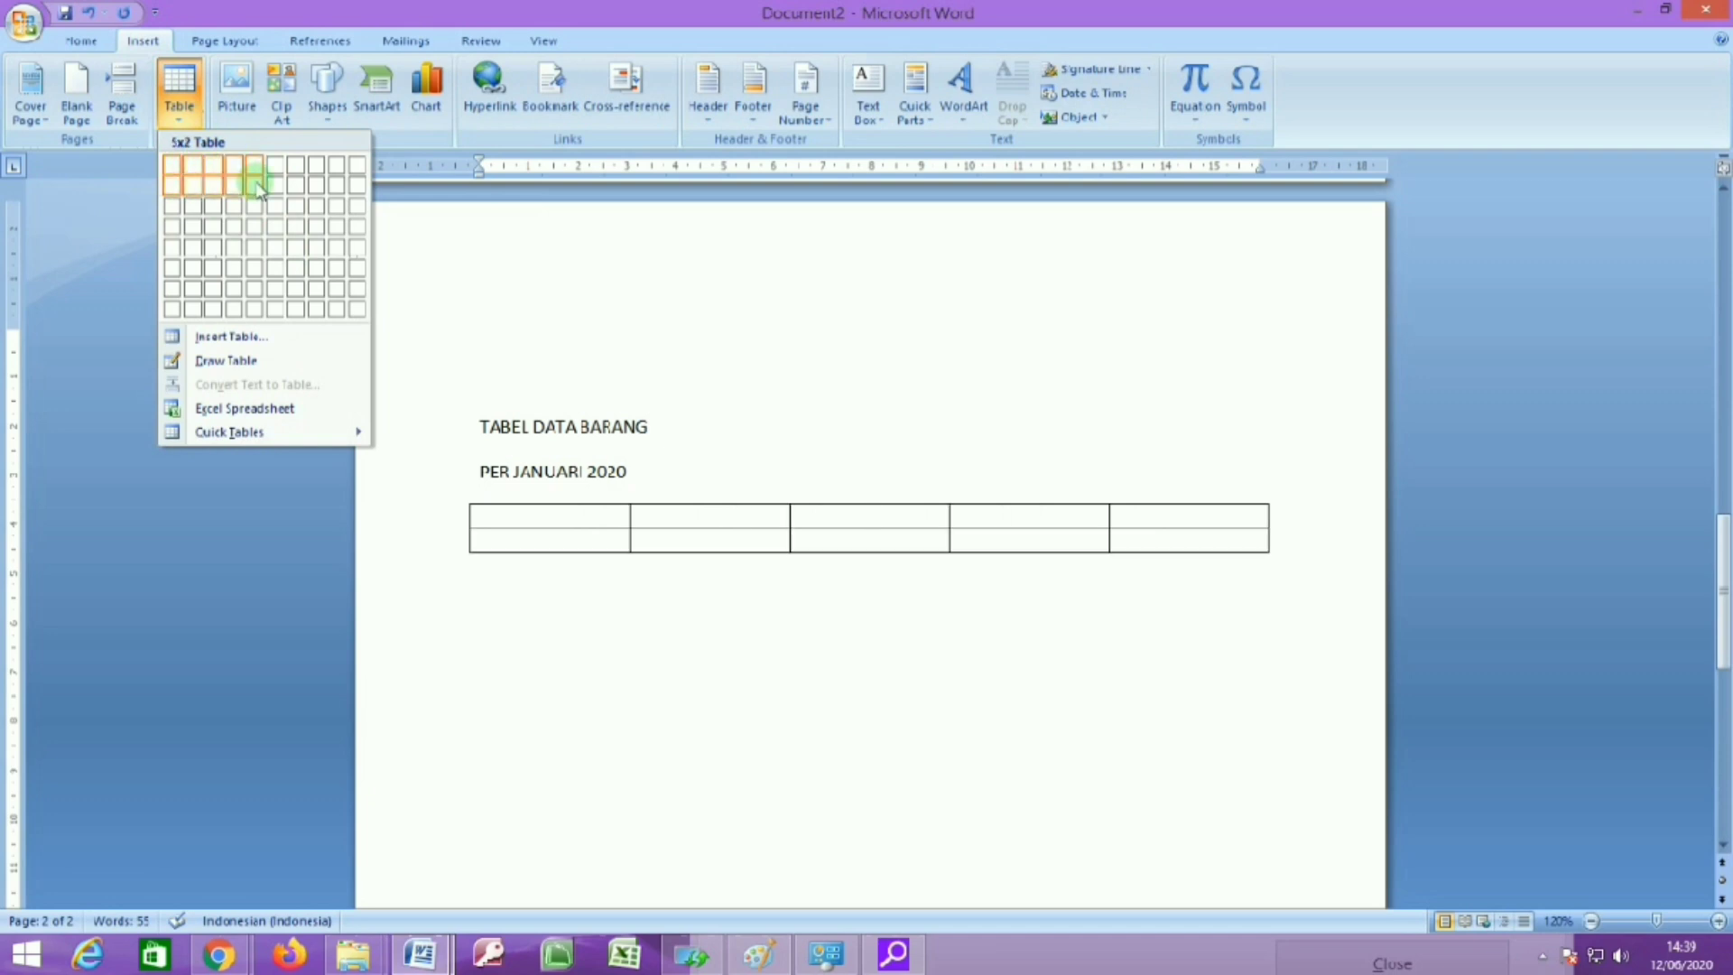
click(215, 210)
click(1004, 629)
click(617, 520)
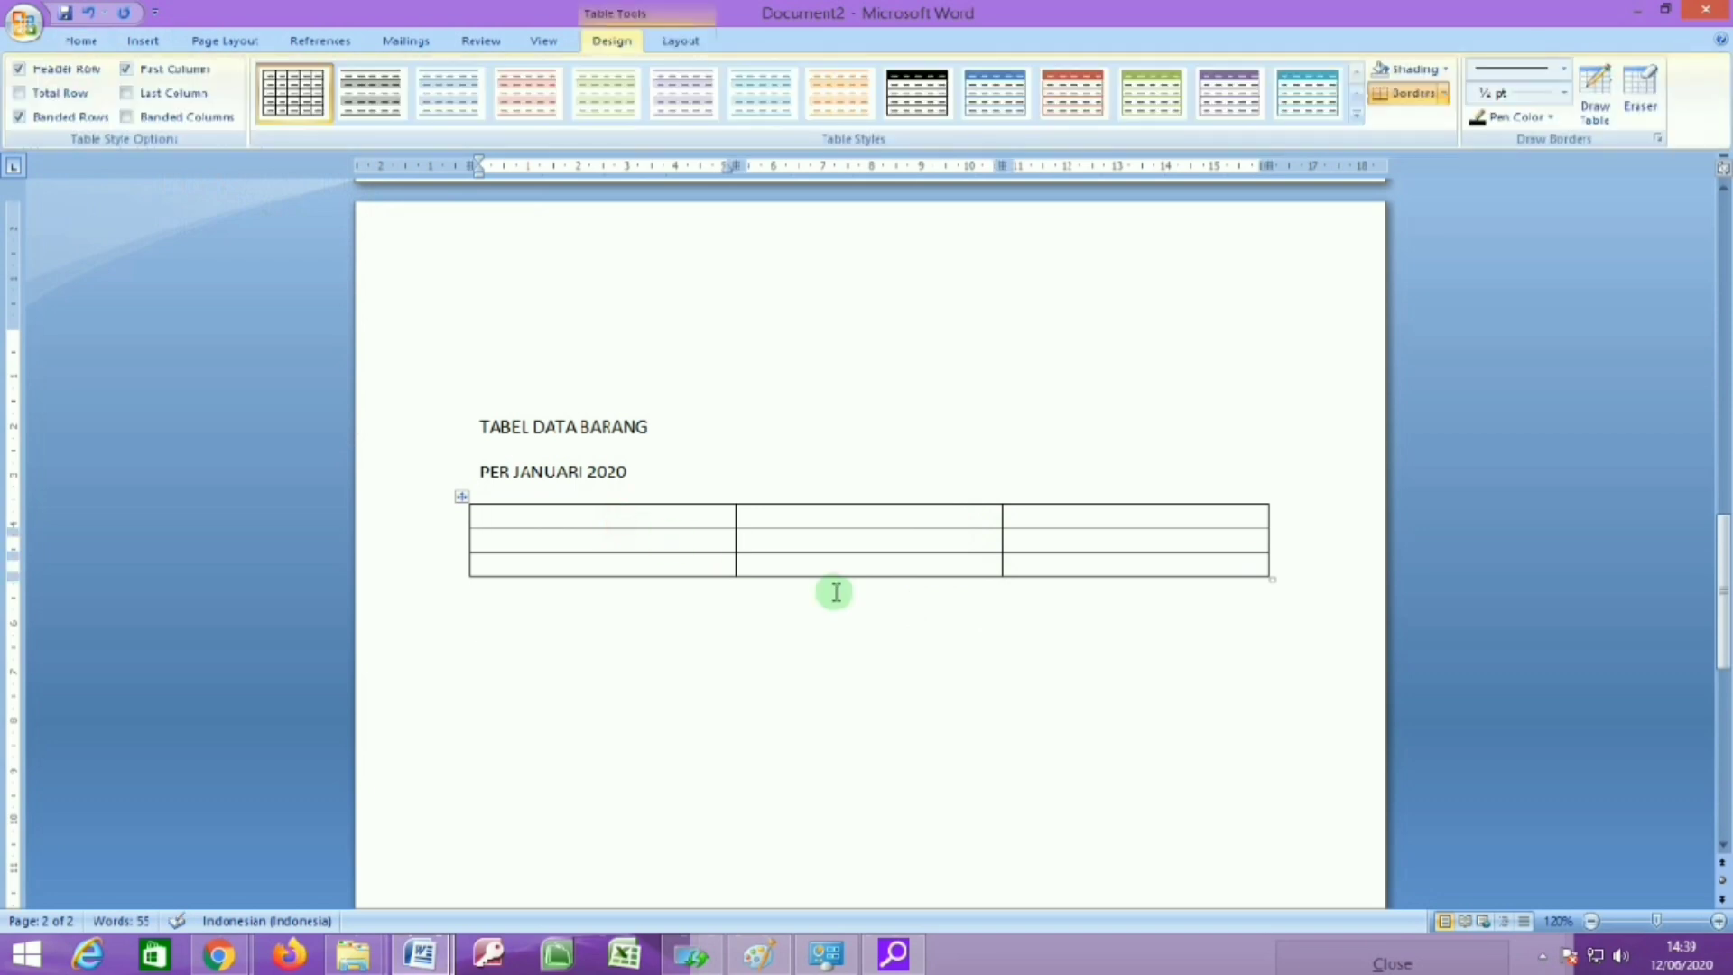
Fill the table's first row with the column headings "NO", "NAMA BARANG" and "JUMLAH".
text(NO)
key(BackSpace)
key(BackSpace)
key(Tab)
text(NAMA BARA)
key(Tab)
text(JUMLAH)
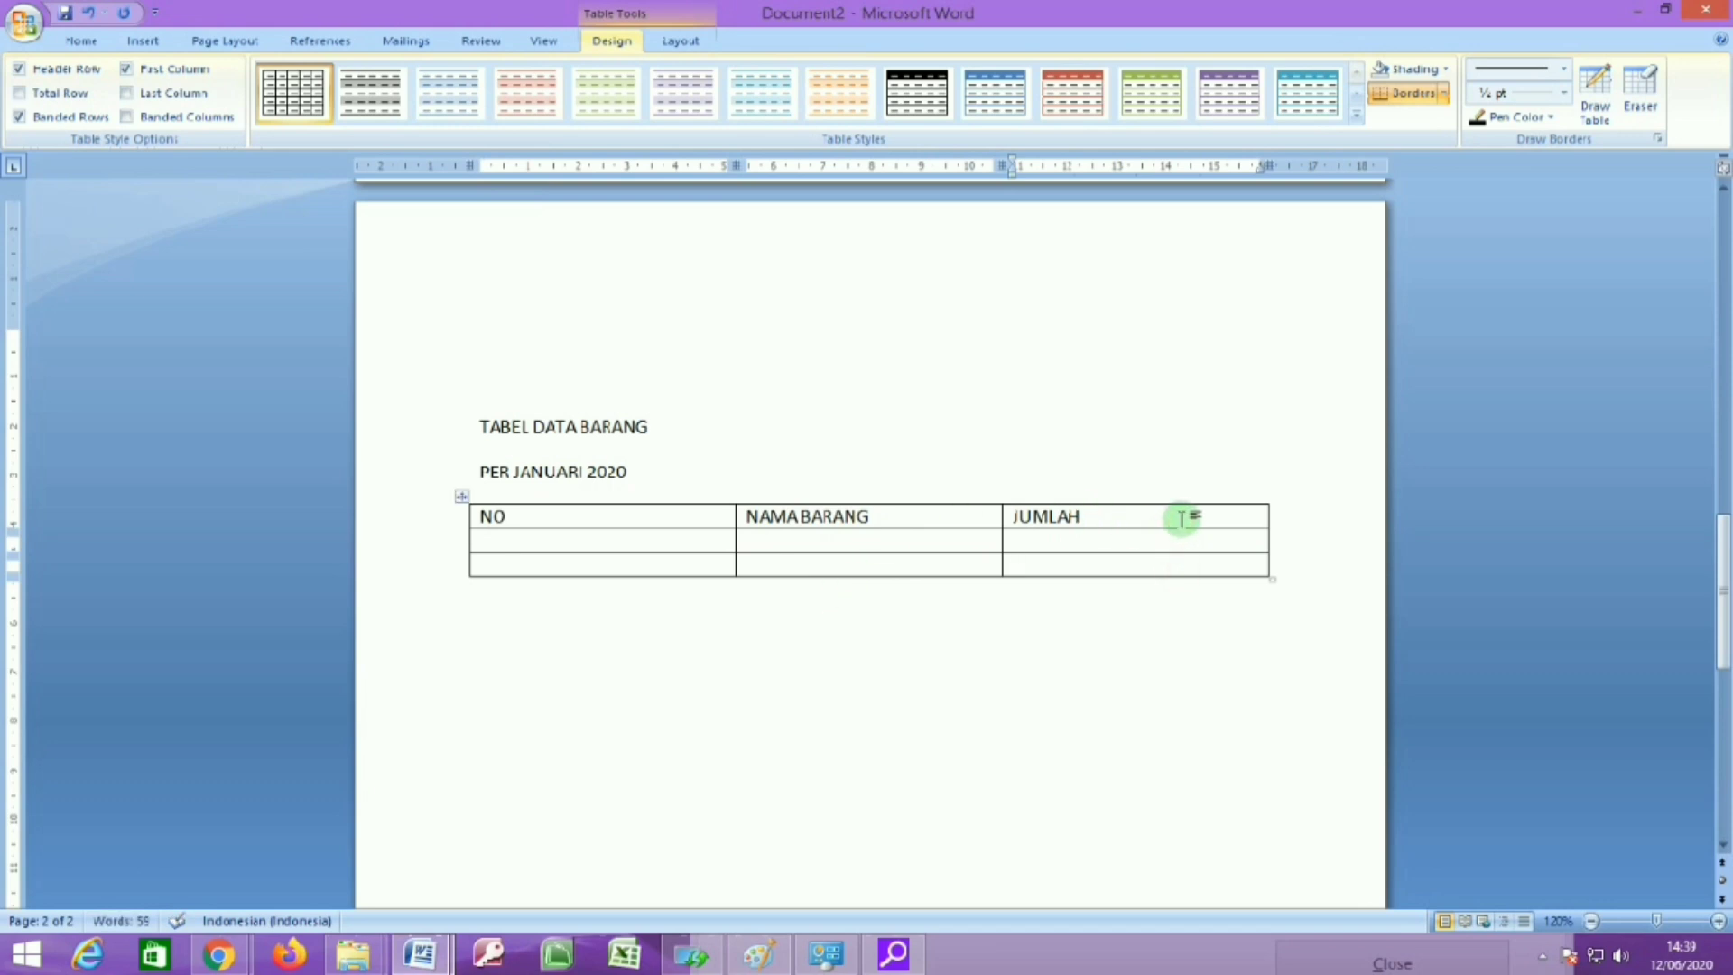
Narrow the NO, NAMA BARANG and JUMLAH columns to about 1, 3 and 2 cm to fit their headings.
click(735, 166)
click(735, 165)
drag(735, 165, 516, 166)
drag(784, 165, 677, 165)
click(861, 516)
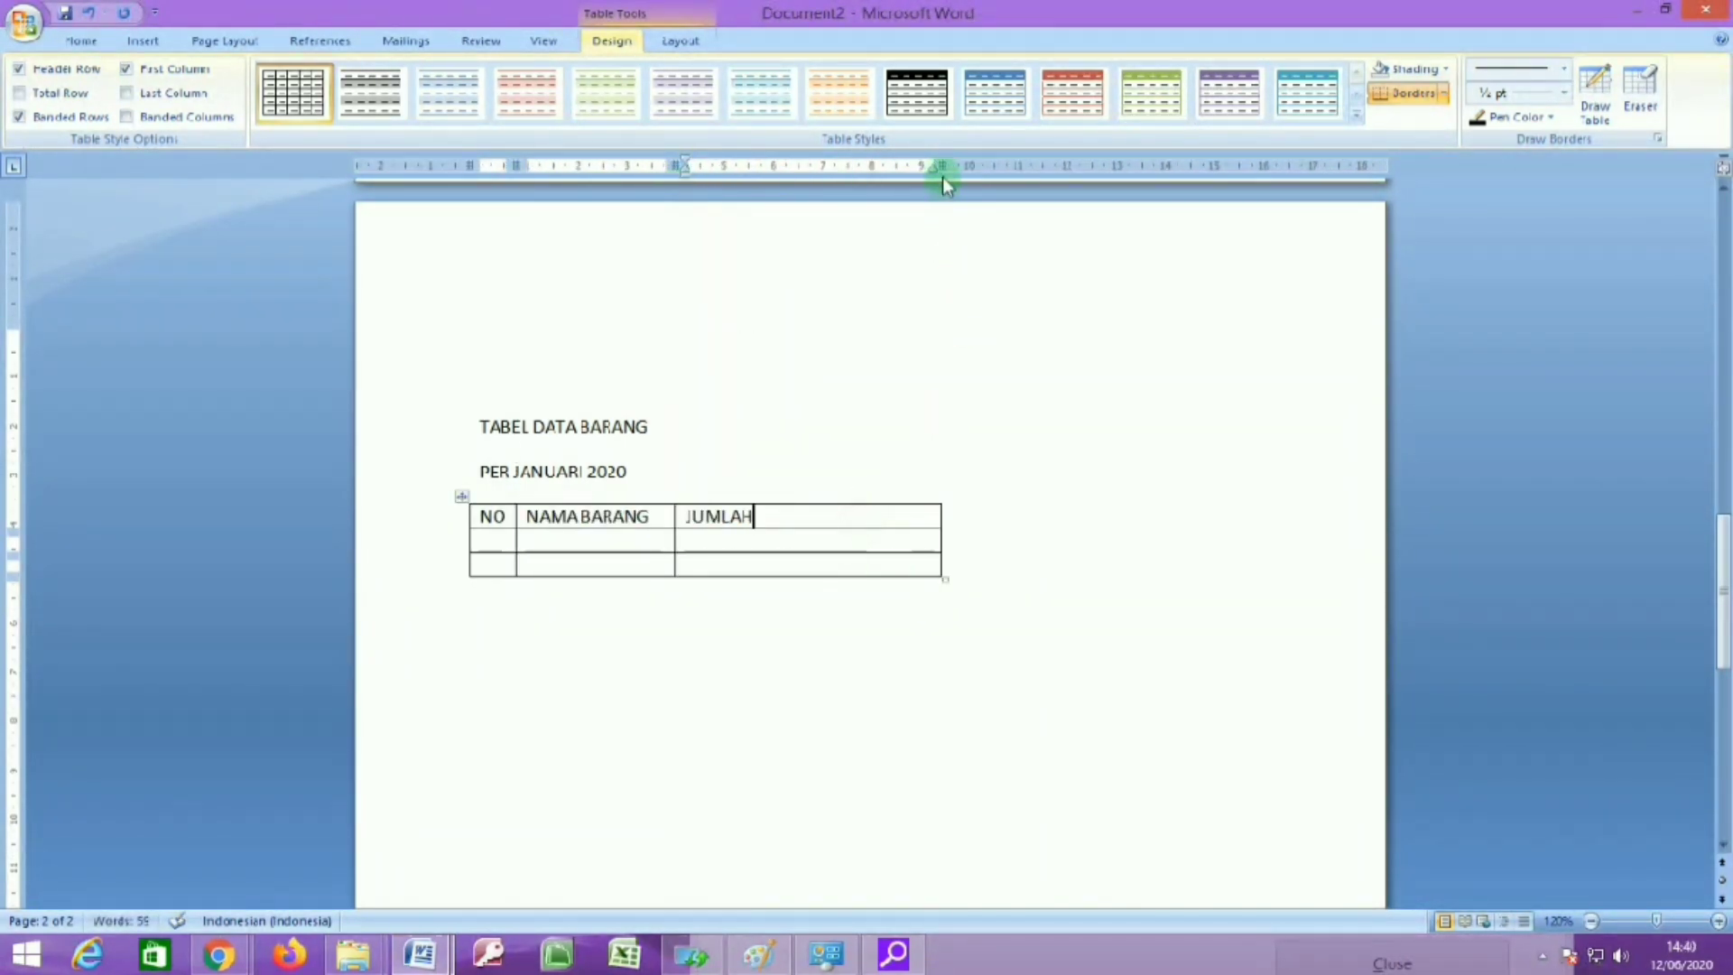
drag(939, 167, 783, 185)
click(843, 464)
click(762, 526)
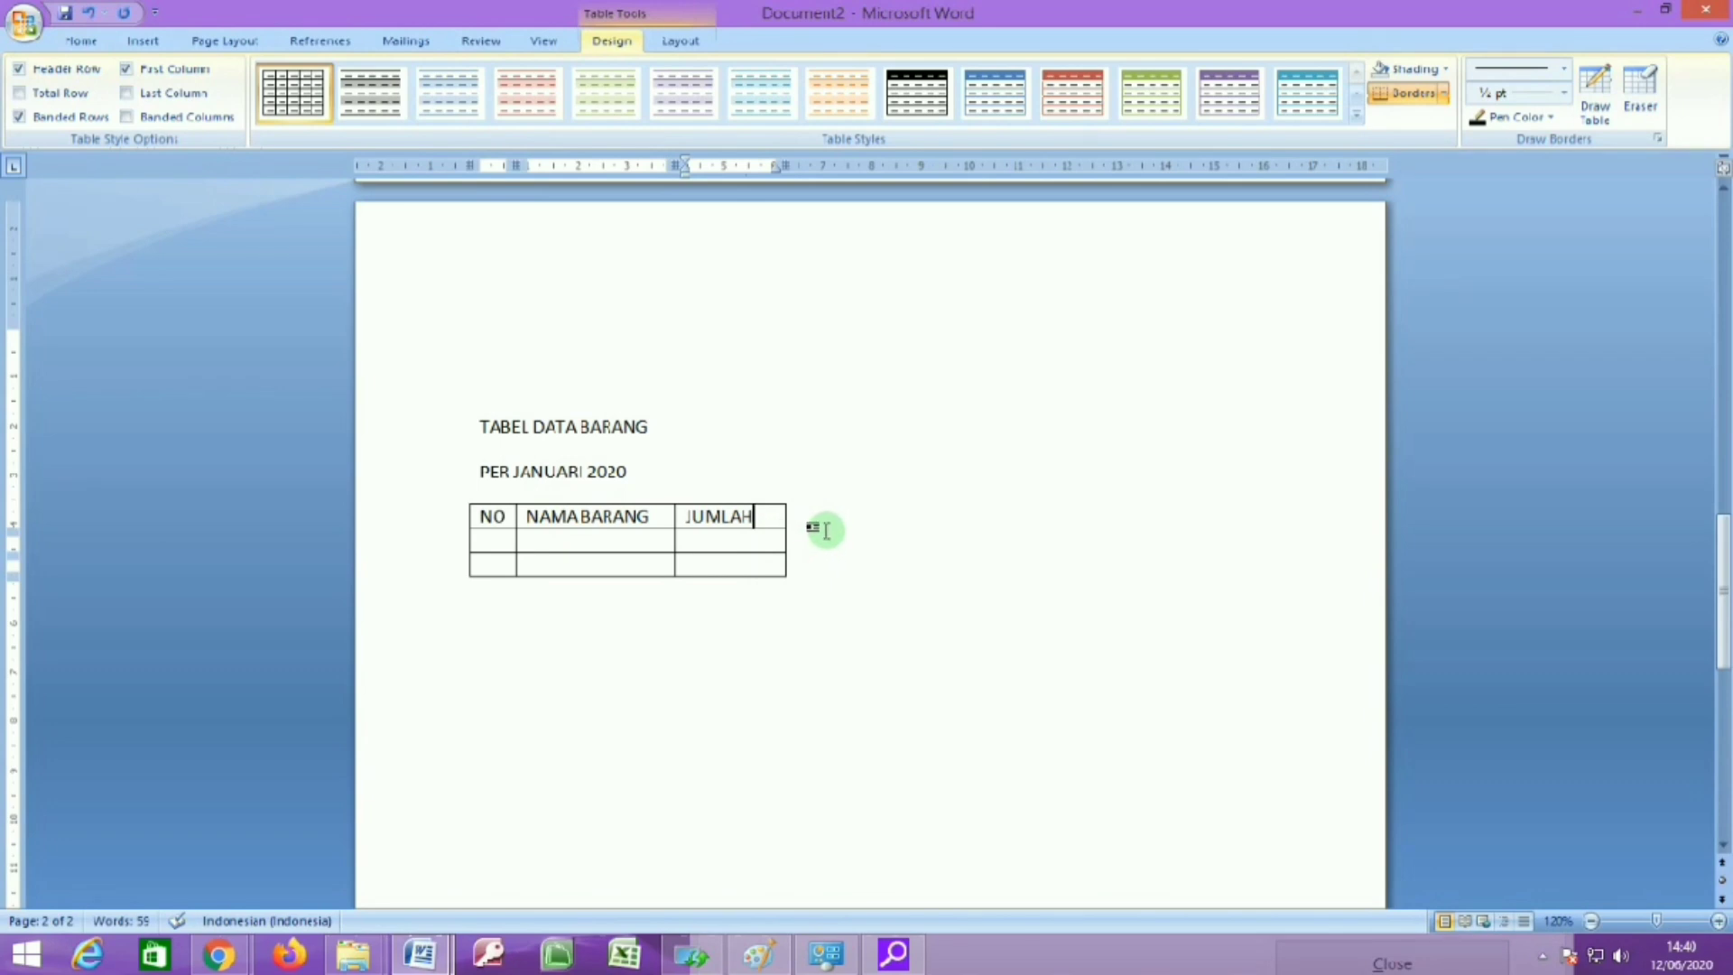
Insert a new column to the right of JUMLAH and give it the heading "HARGA".
drag(749, 516, 760, 564)
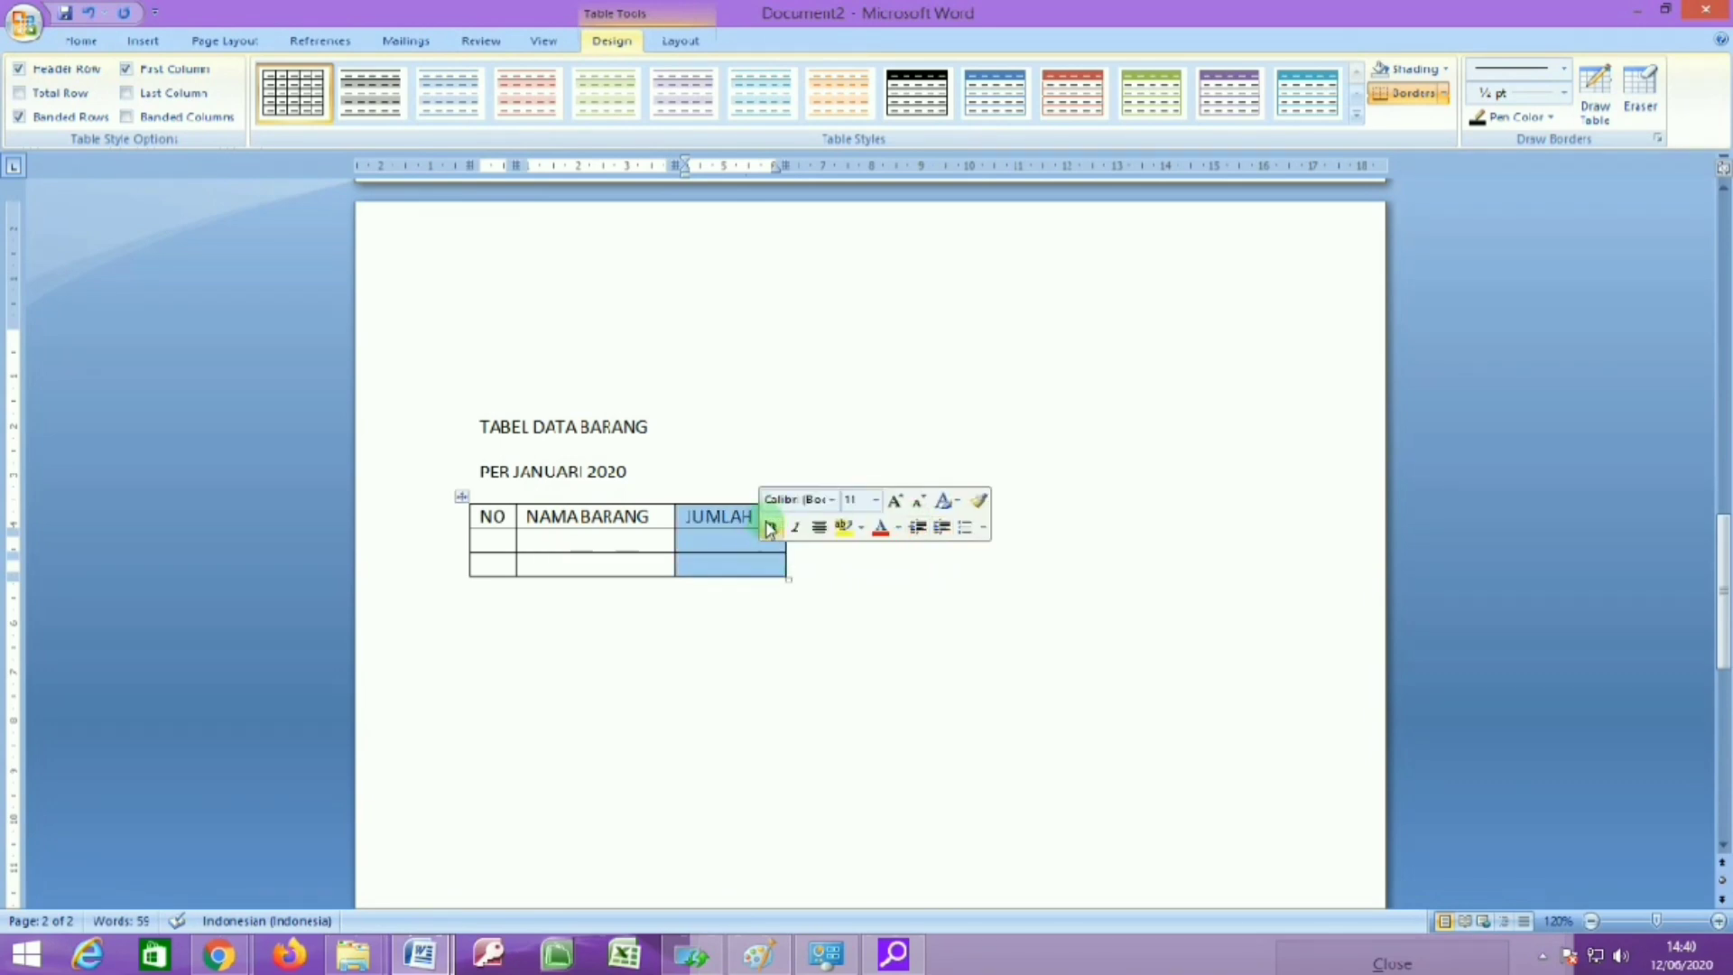
right_click(710, 536)
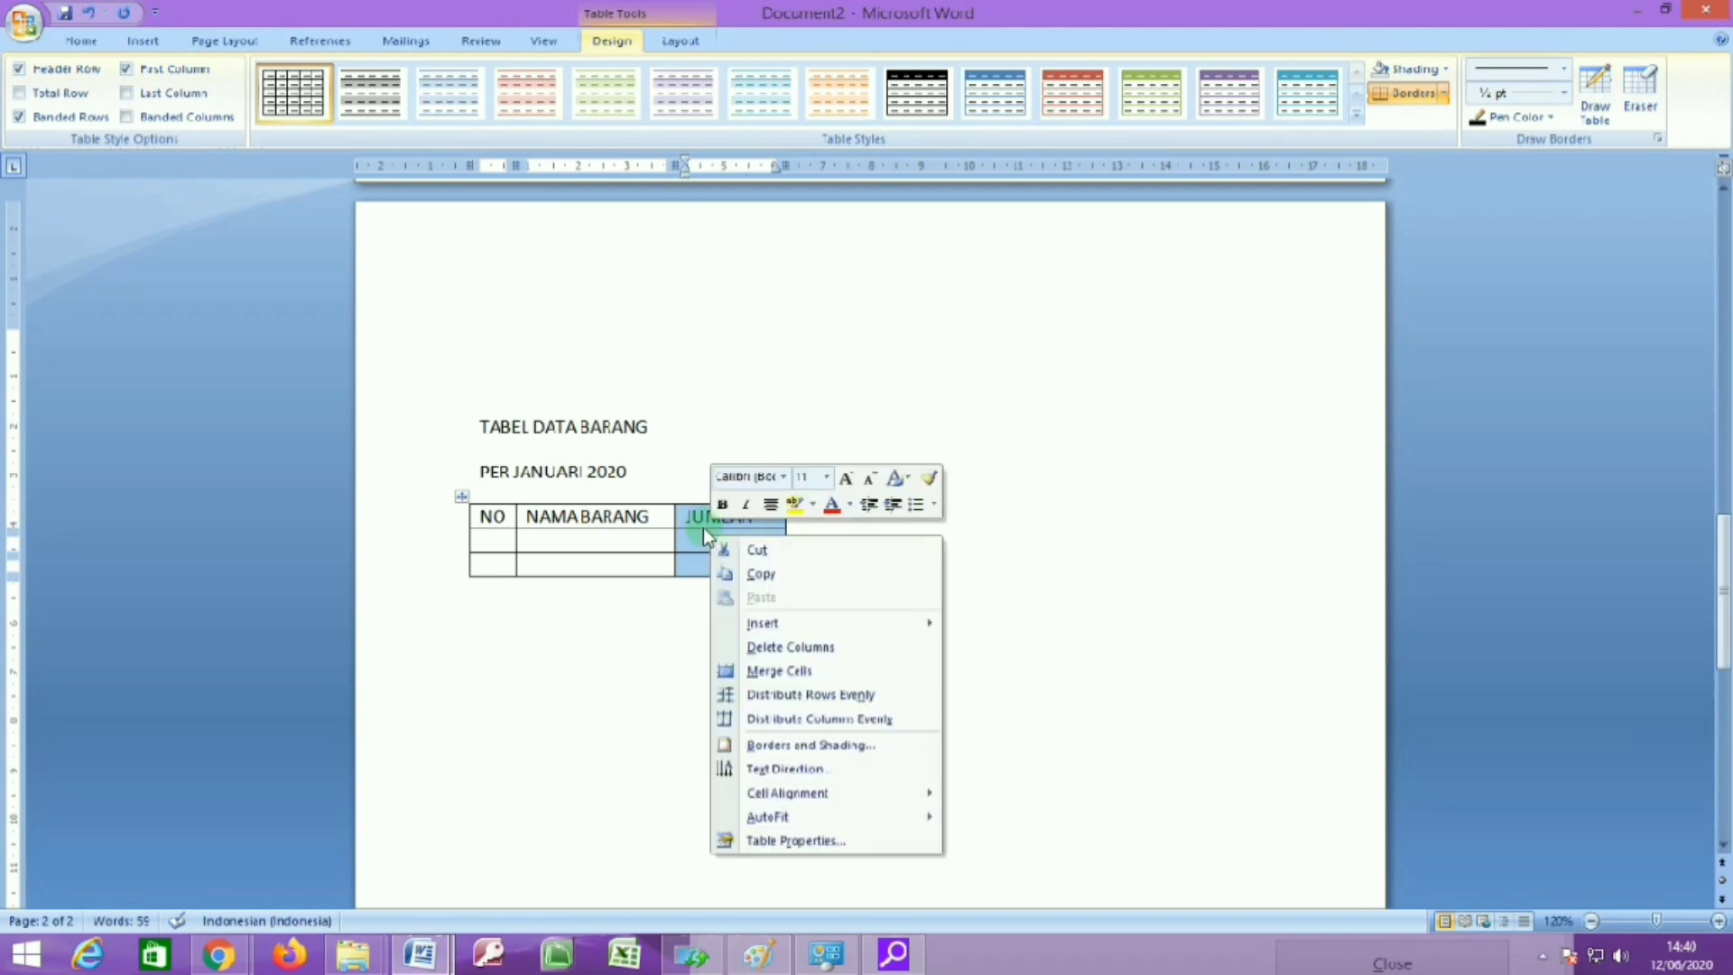
mouse_move(818, 624)
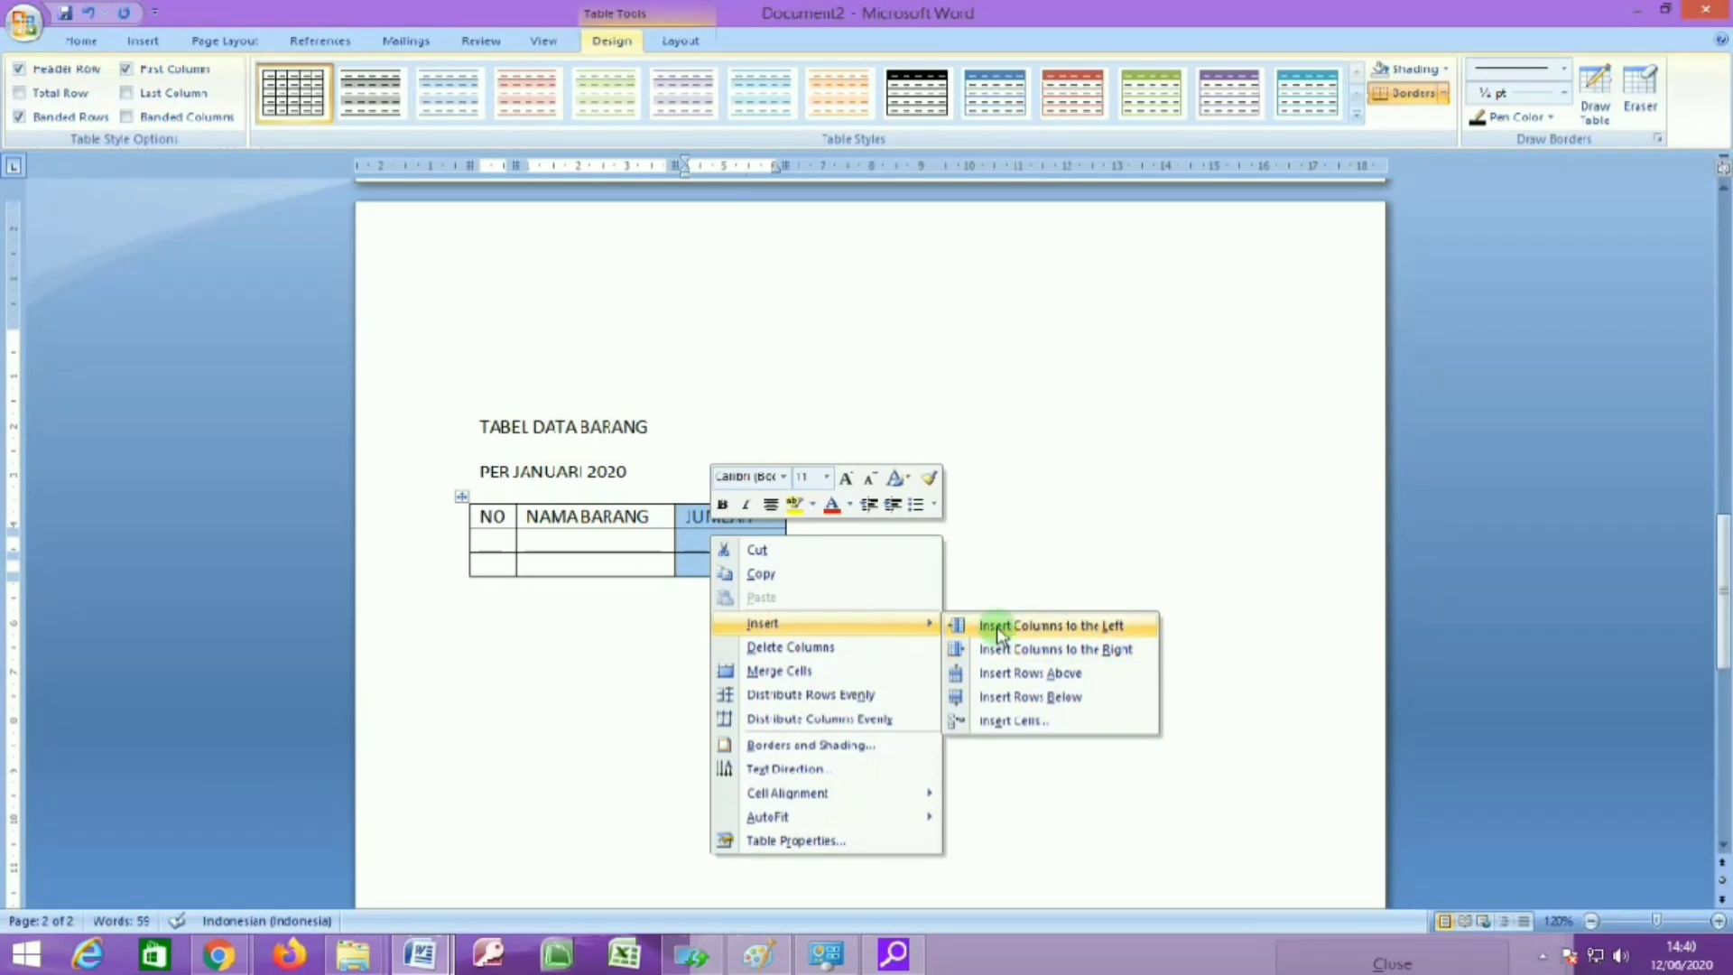
click(1107, 652)
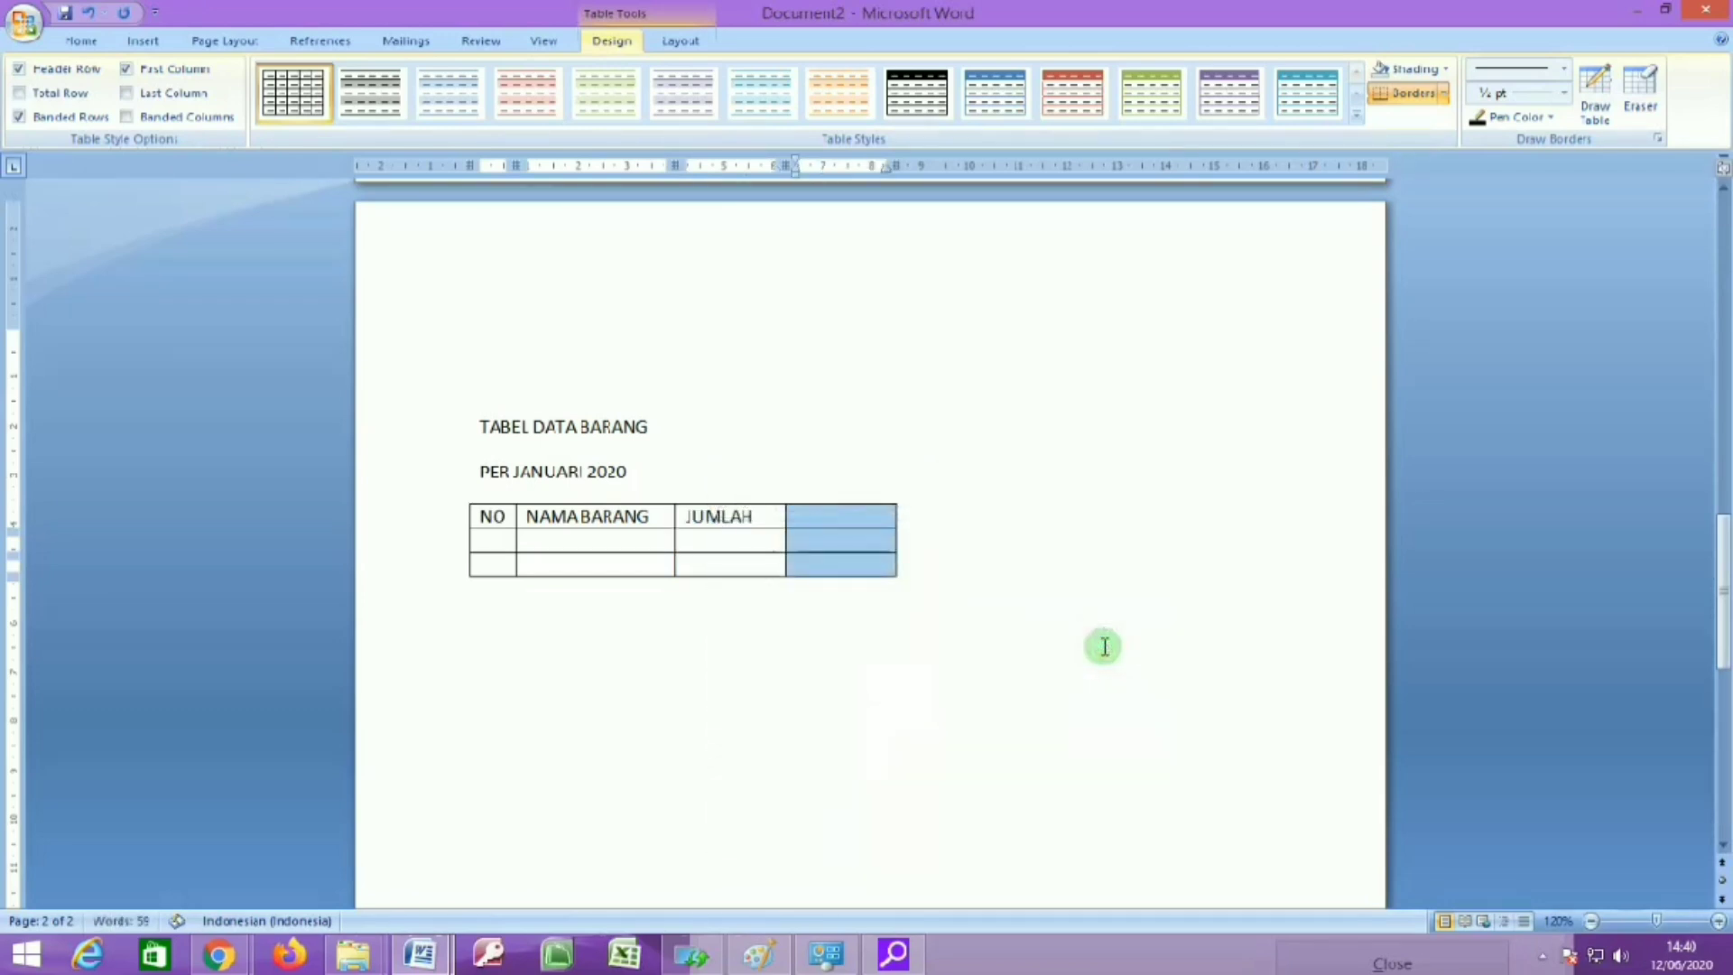
click(832, 527)
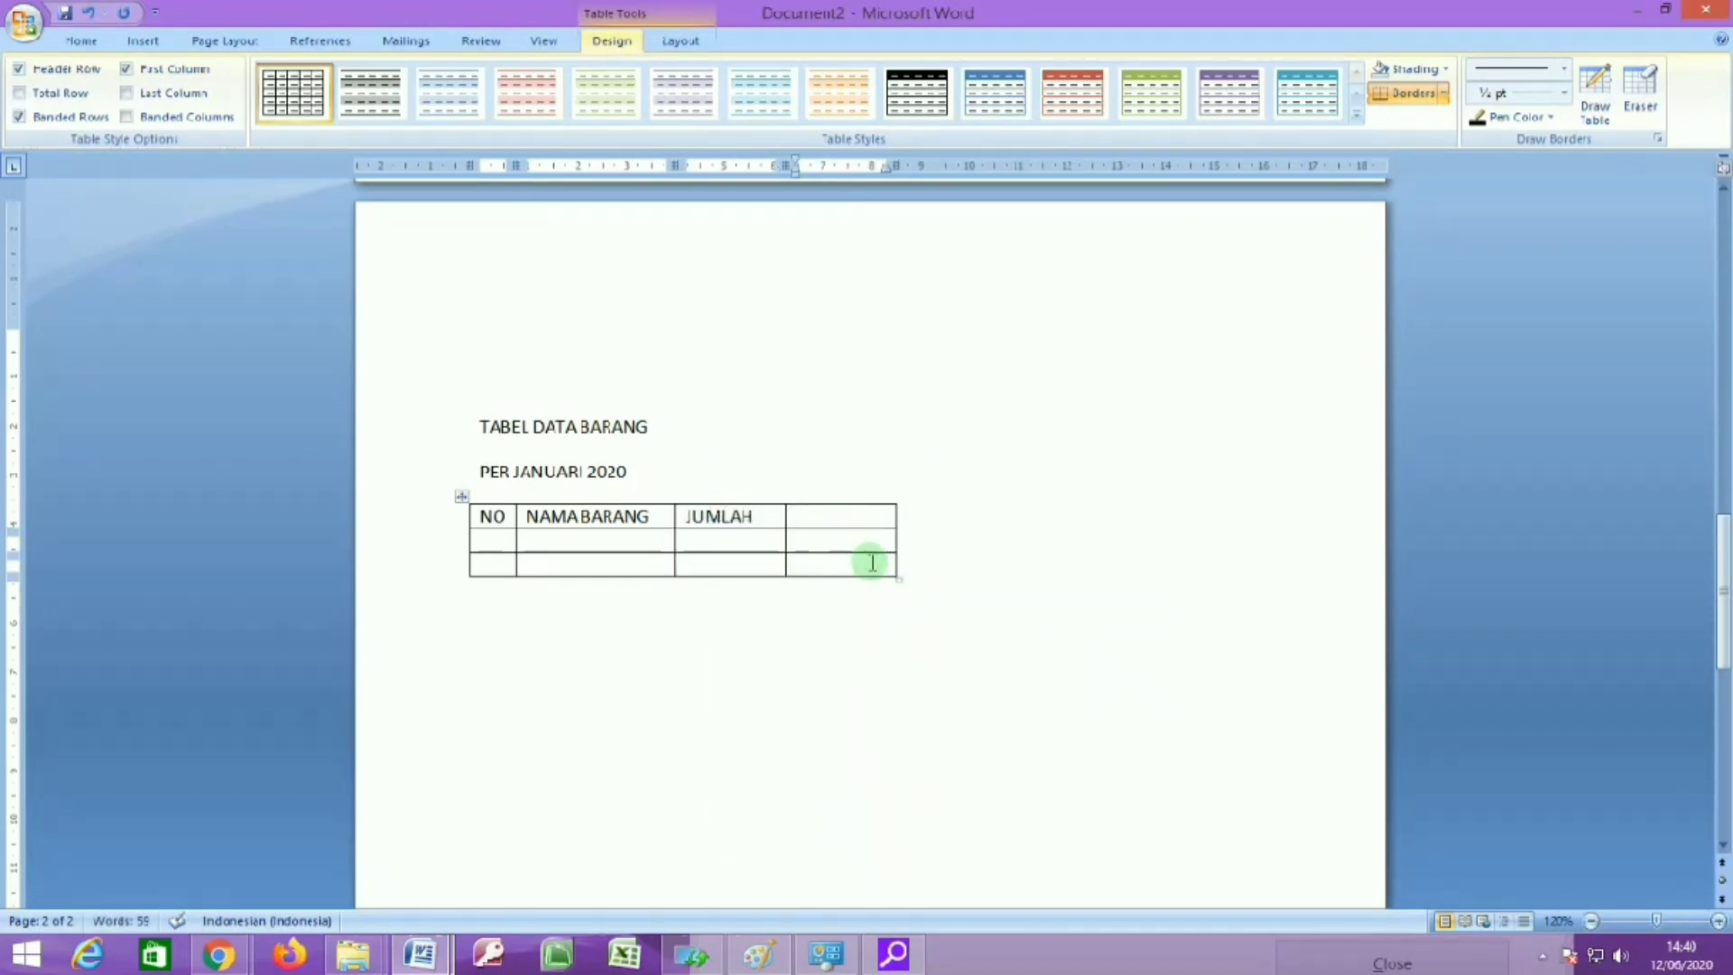
text(HARGA)
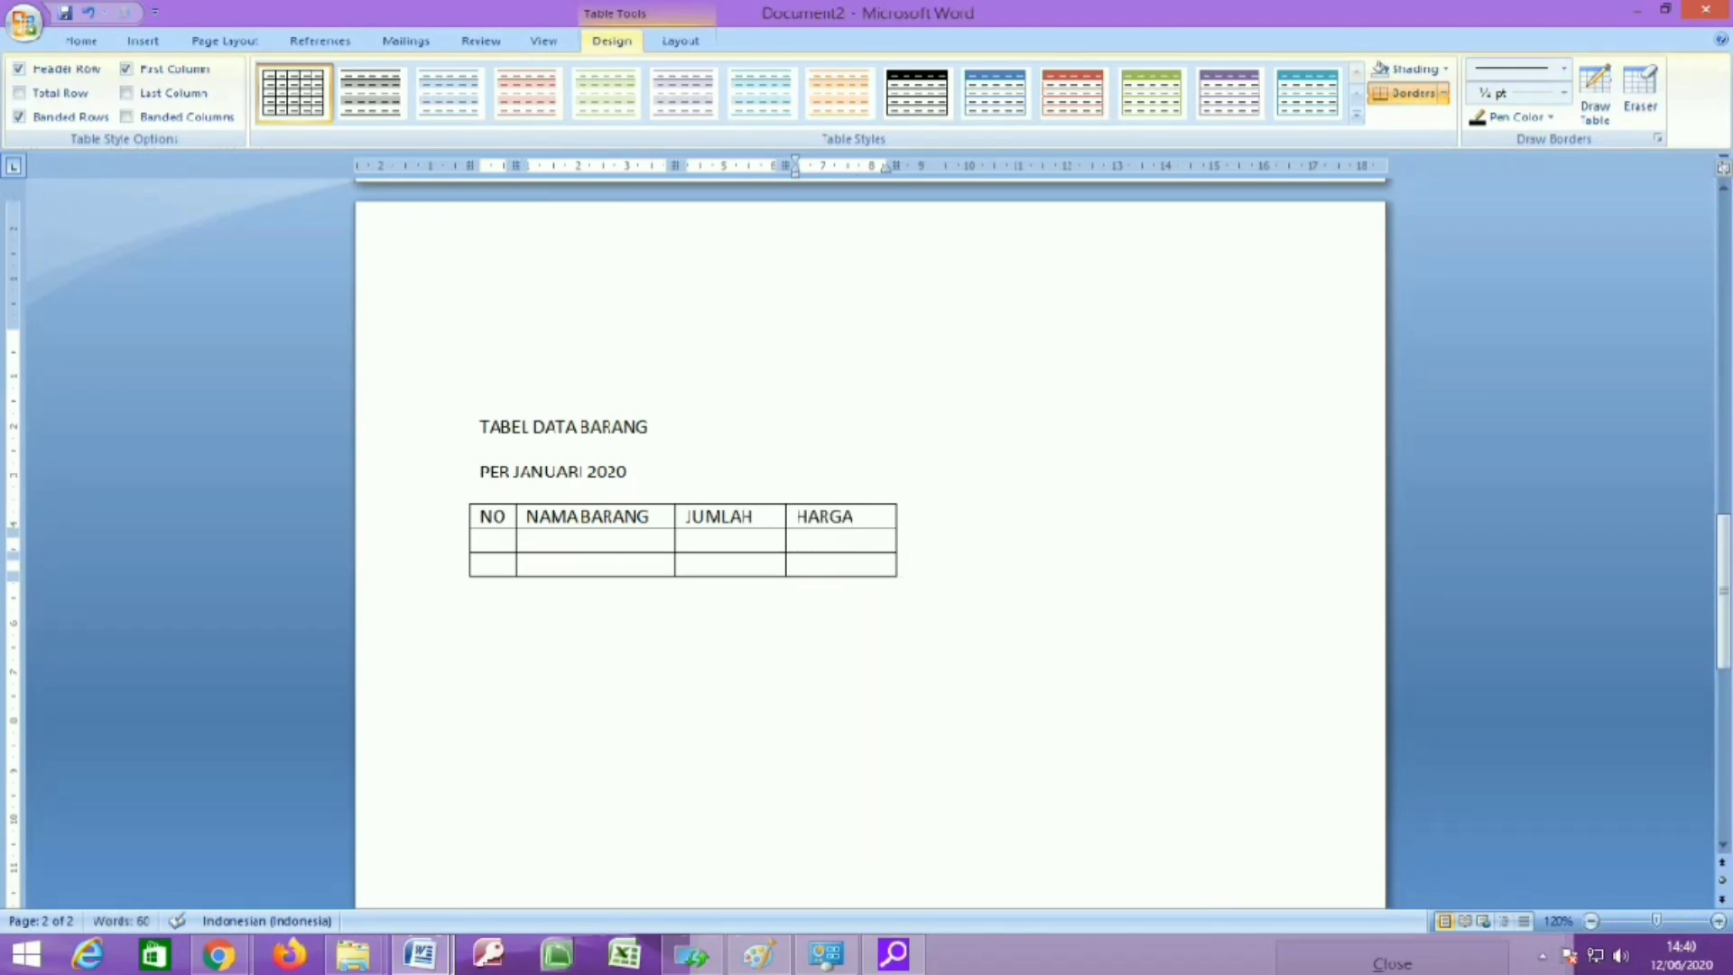
click(975, 563)
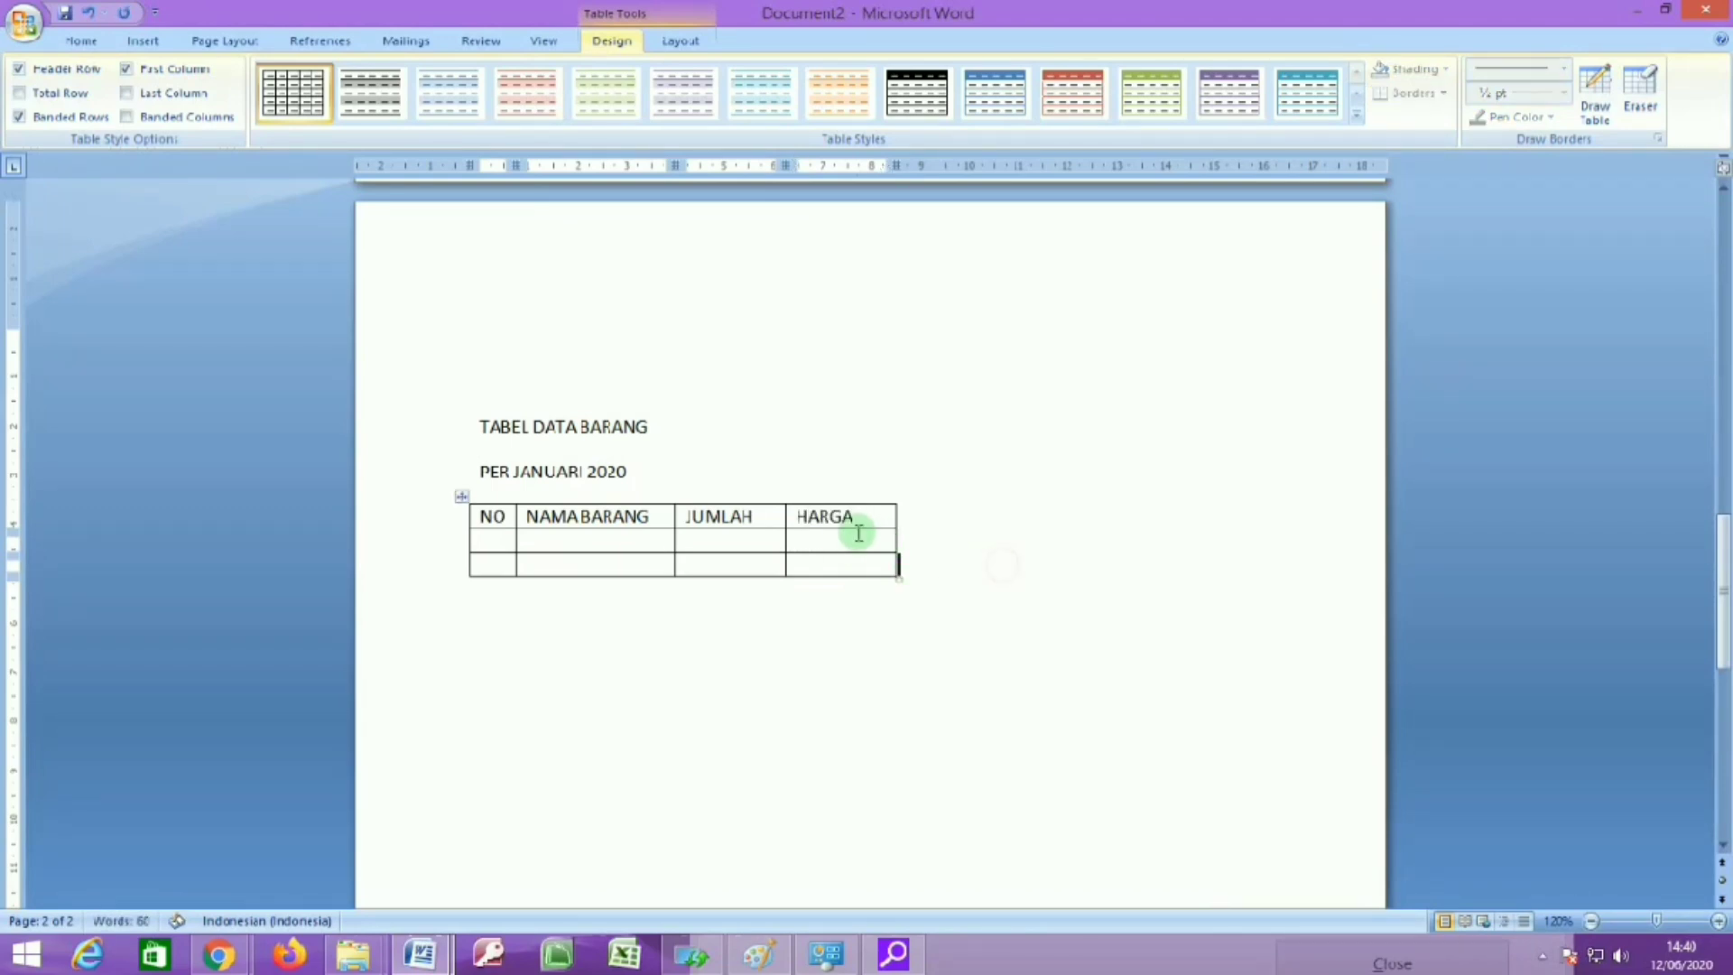
Insert another column to the right of HARGA and give it the heading "TOTAL HARGA".
drag(805, 511, 816, 560)
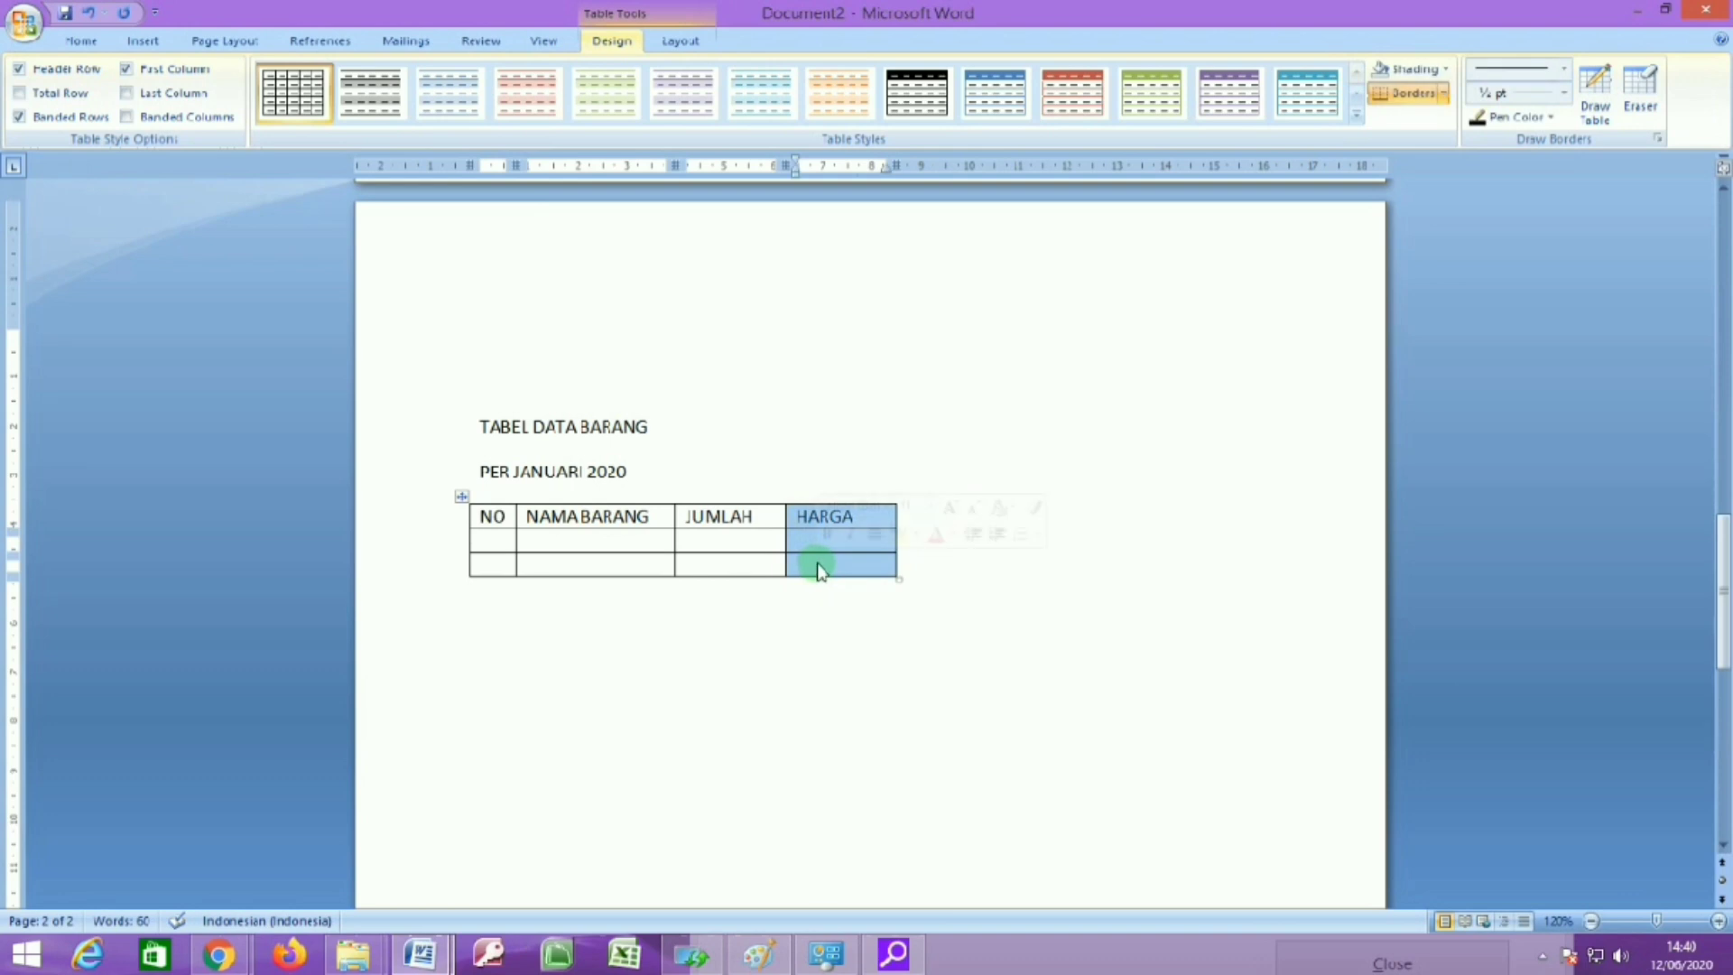
right_click(823, 564)
mouse_move(1013, 646)
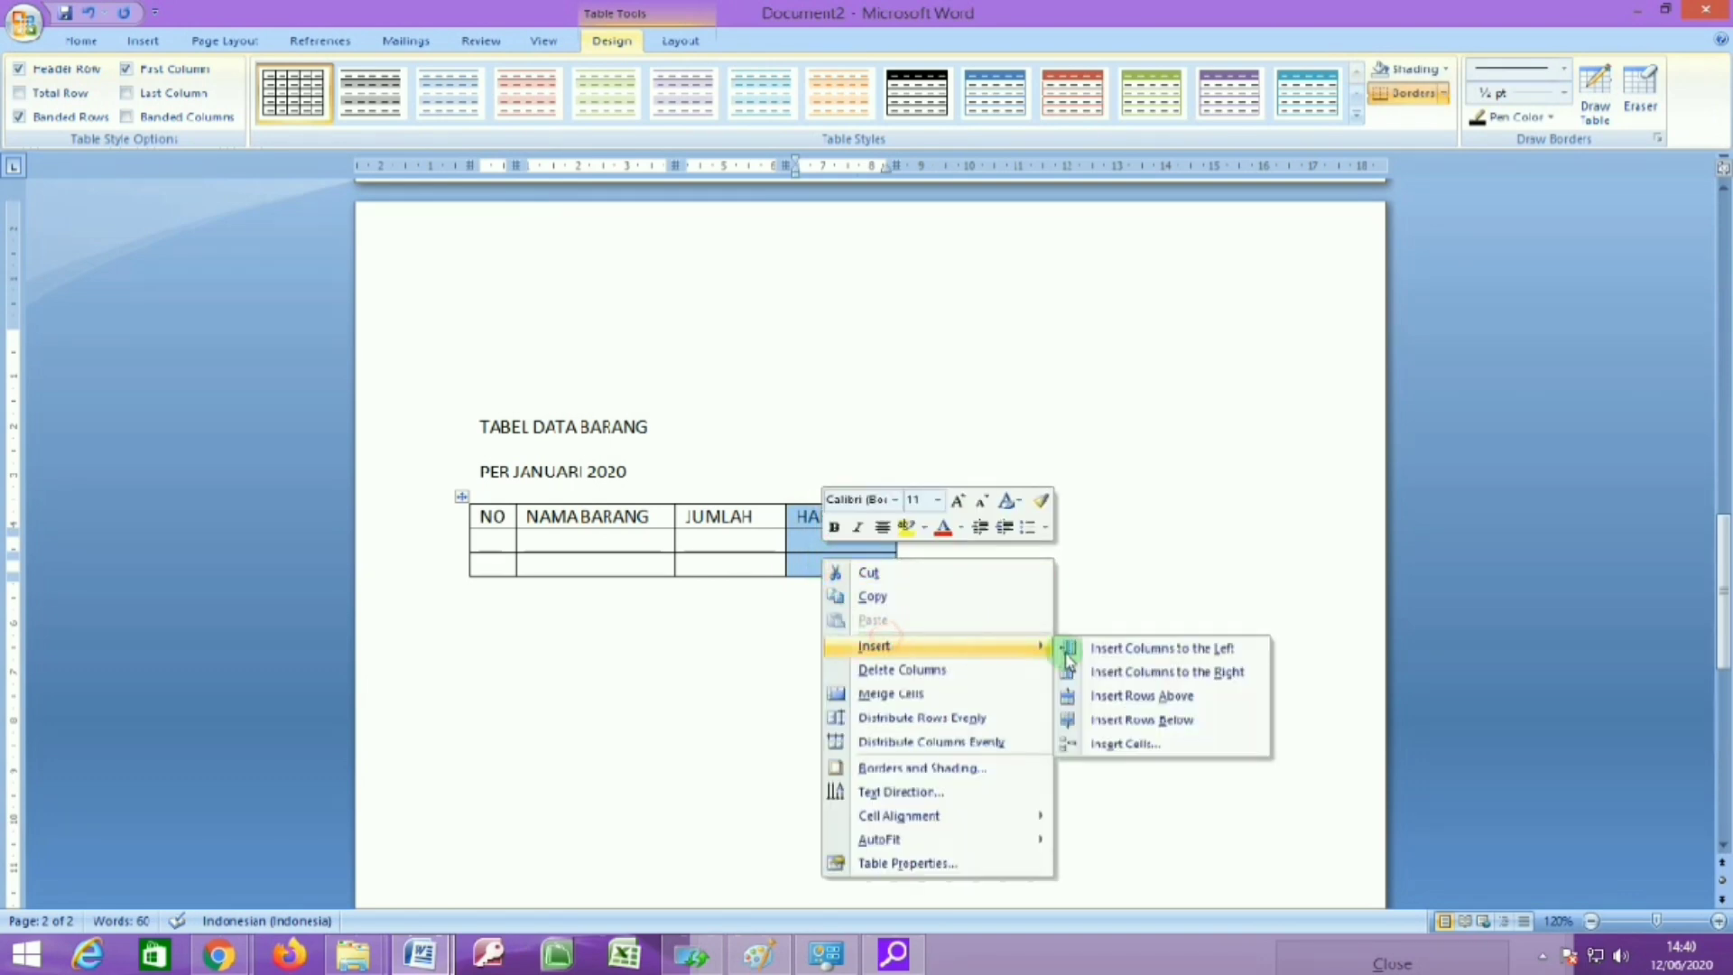
click(1125, 677)
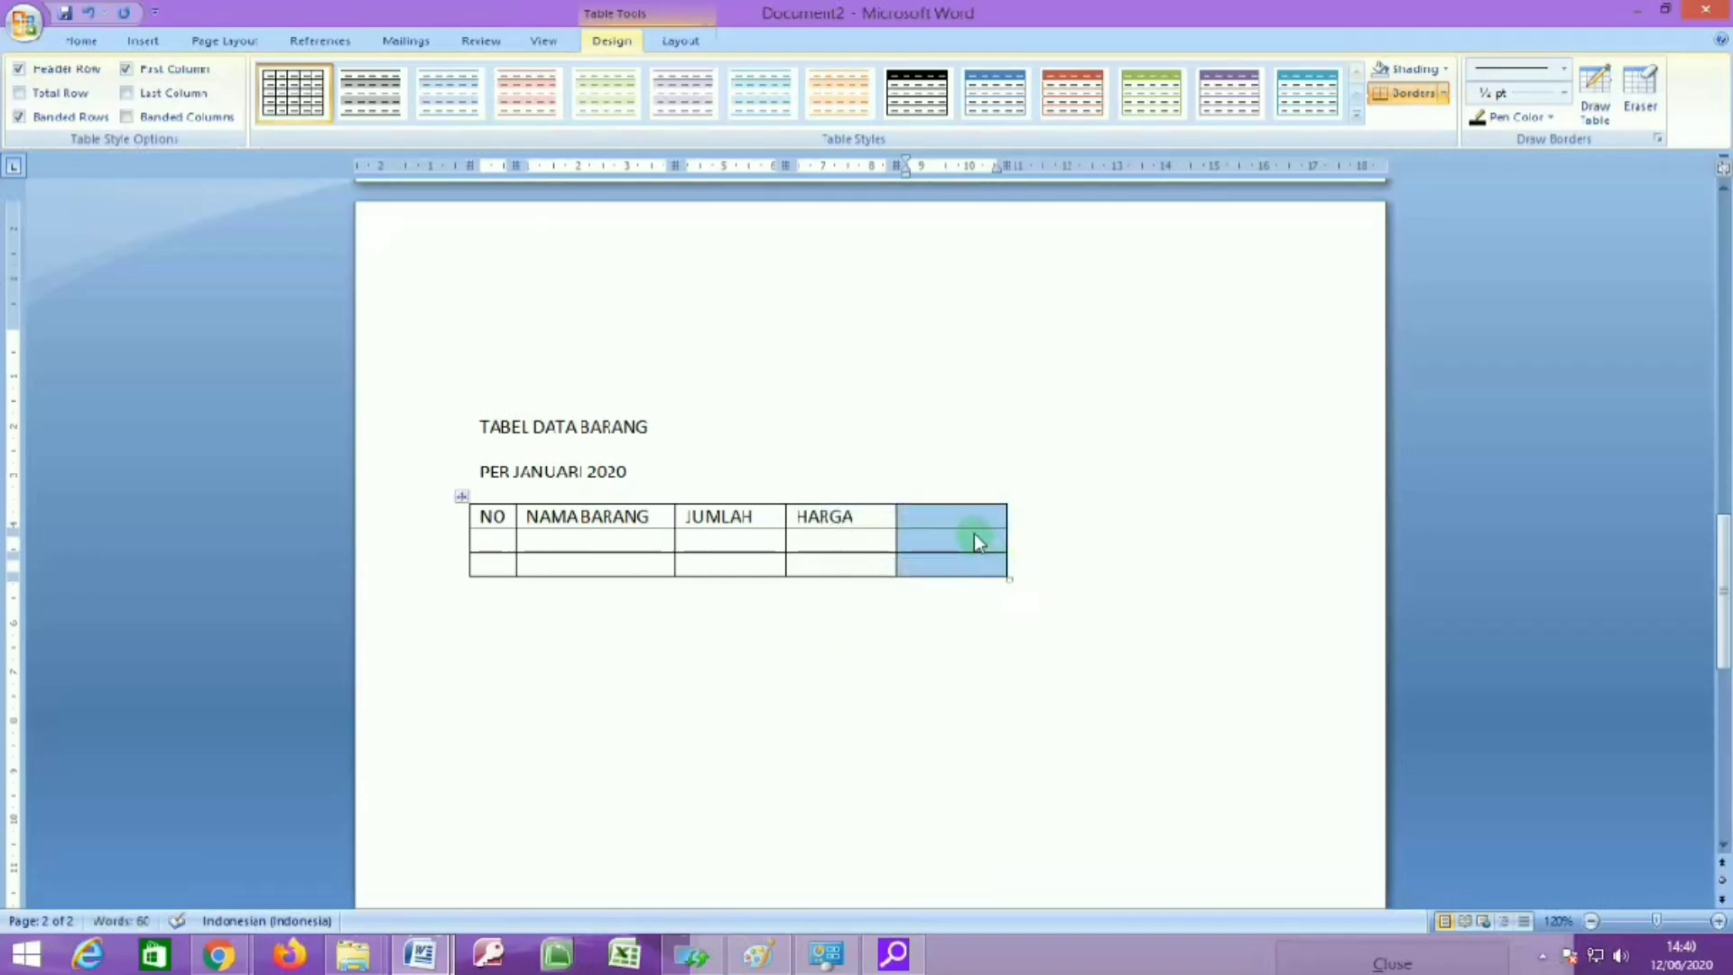
click(962, 515)
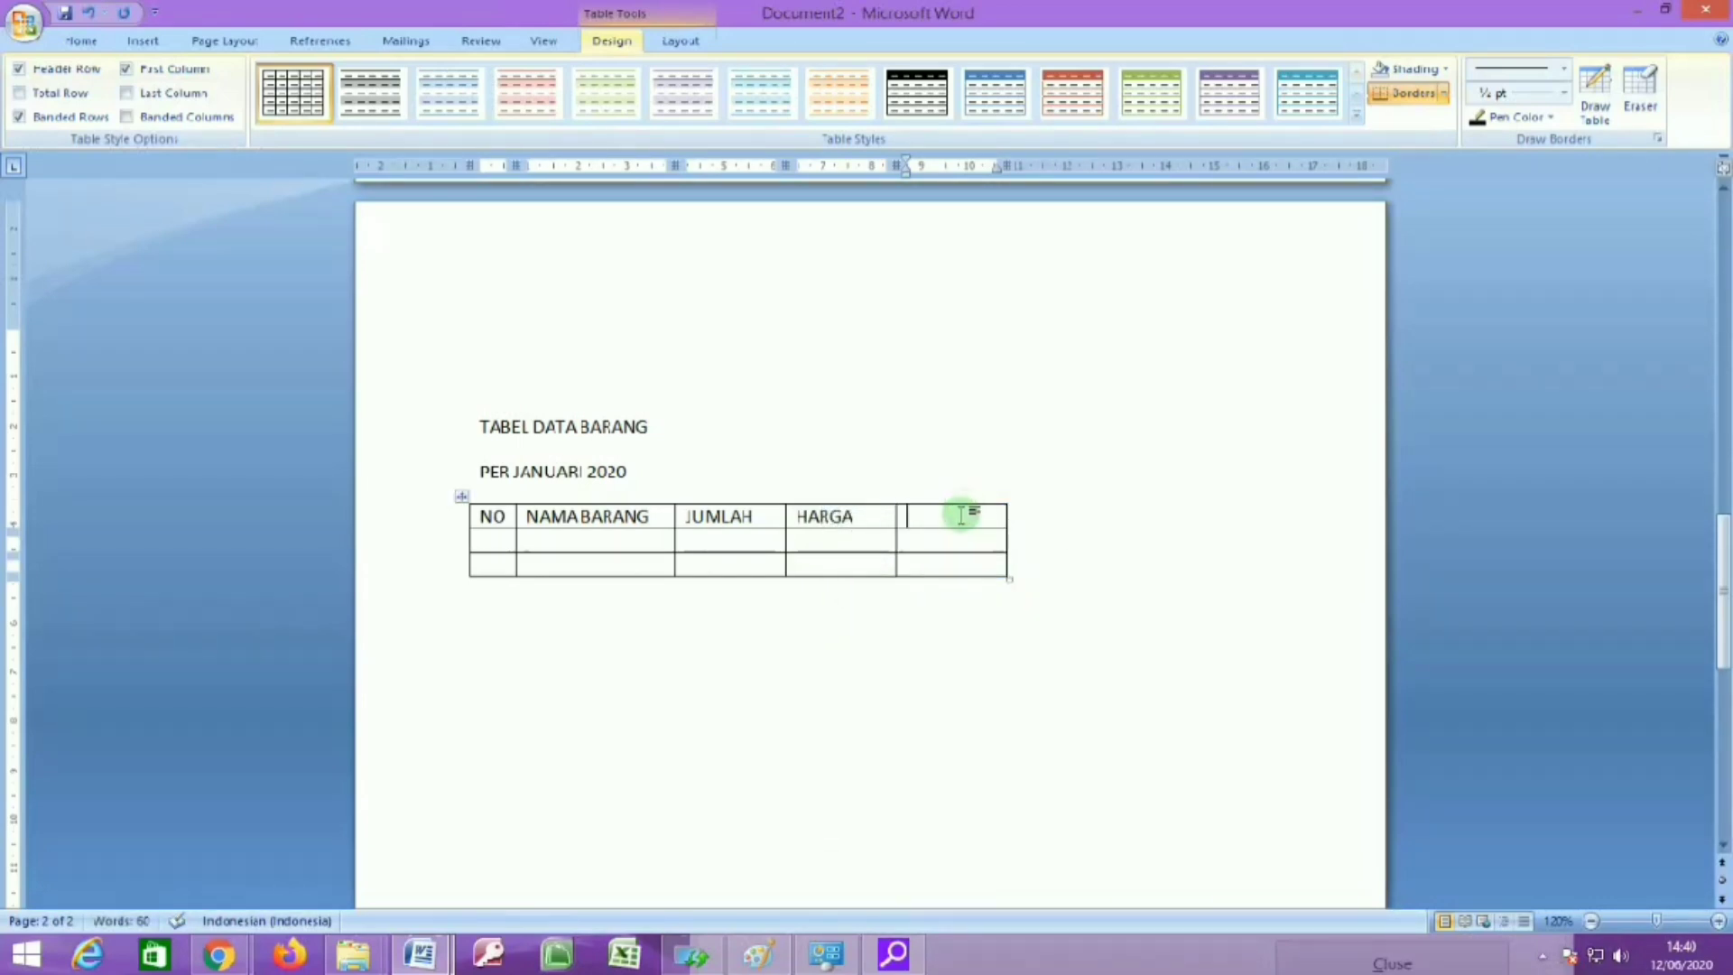
text(TOTAL HARGA)
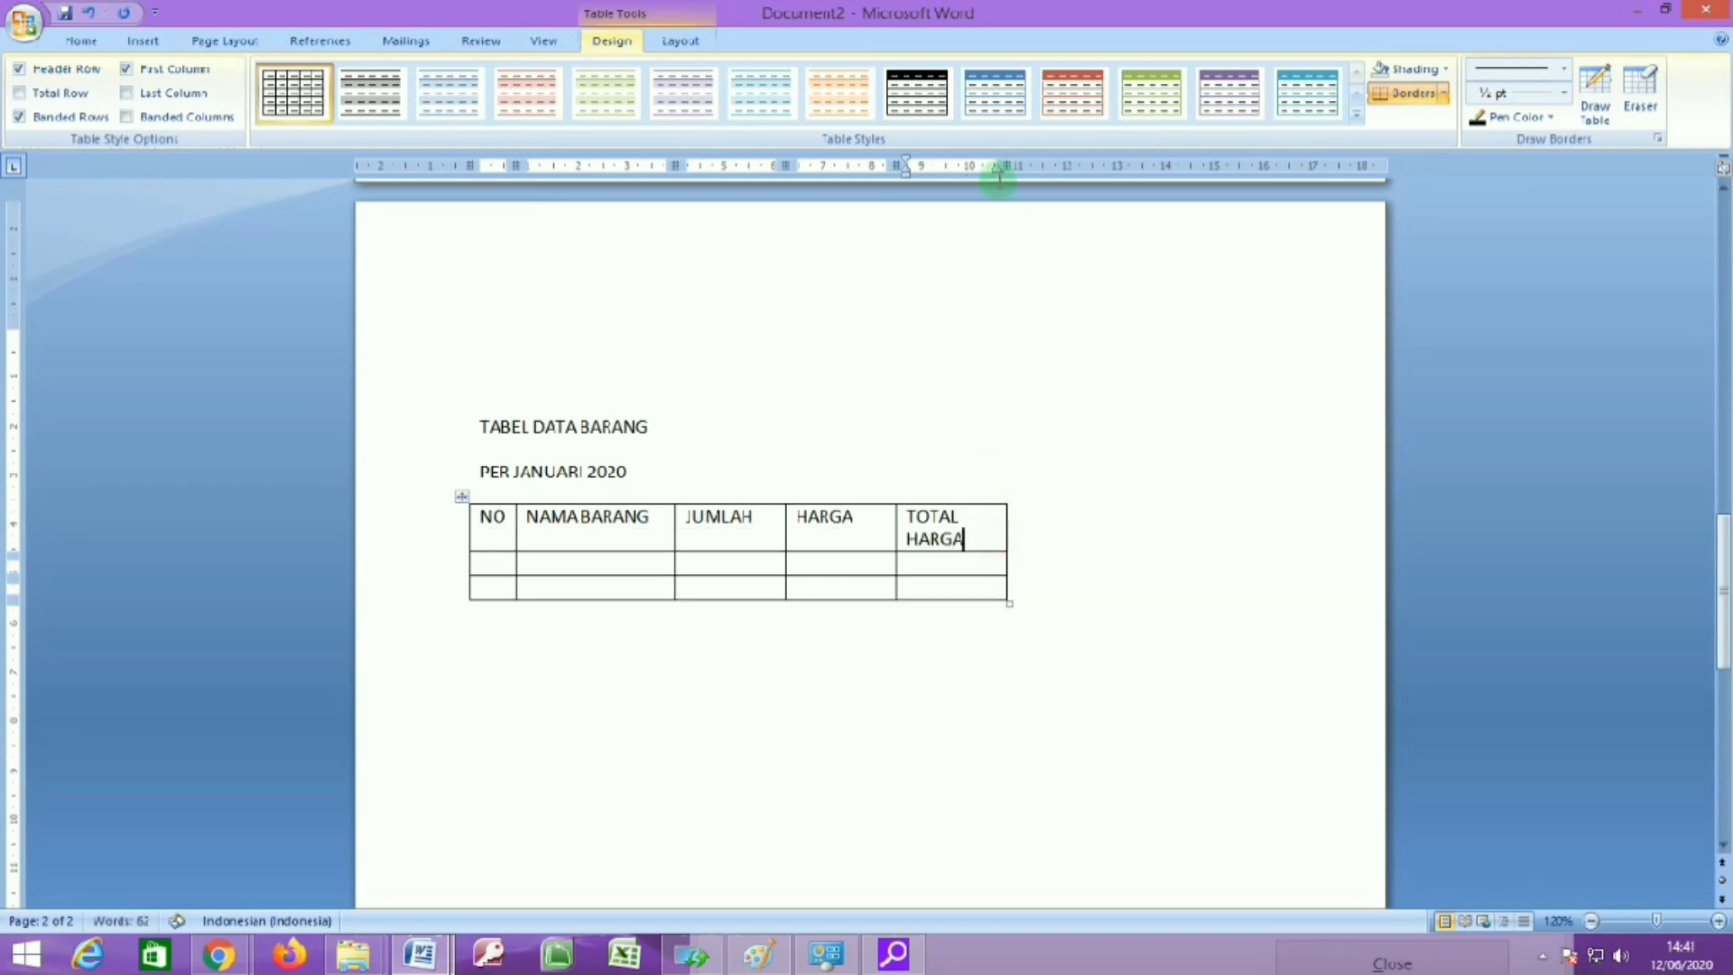
Widen the NAMA BARANG, JUMLAH, HARGA and TOTAL HARGA columns to about 3.7, 3, 2.7 and 4.2 cm.
drag(996, 167, 1107, 181)
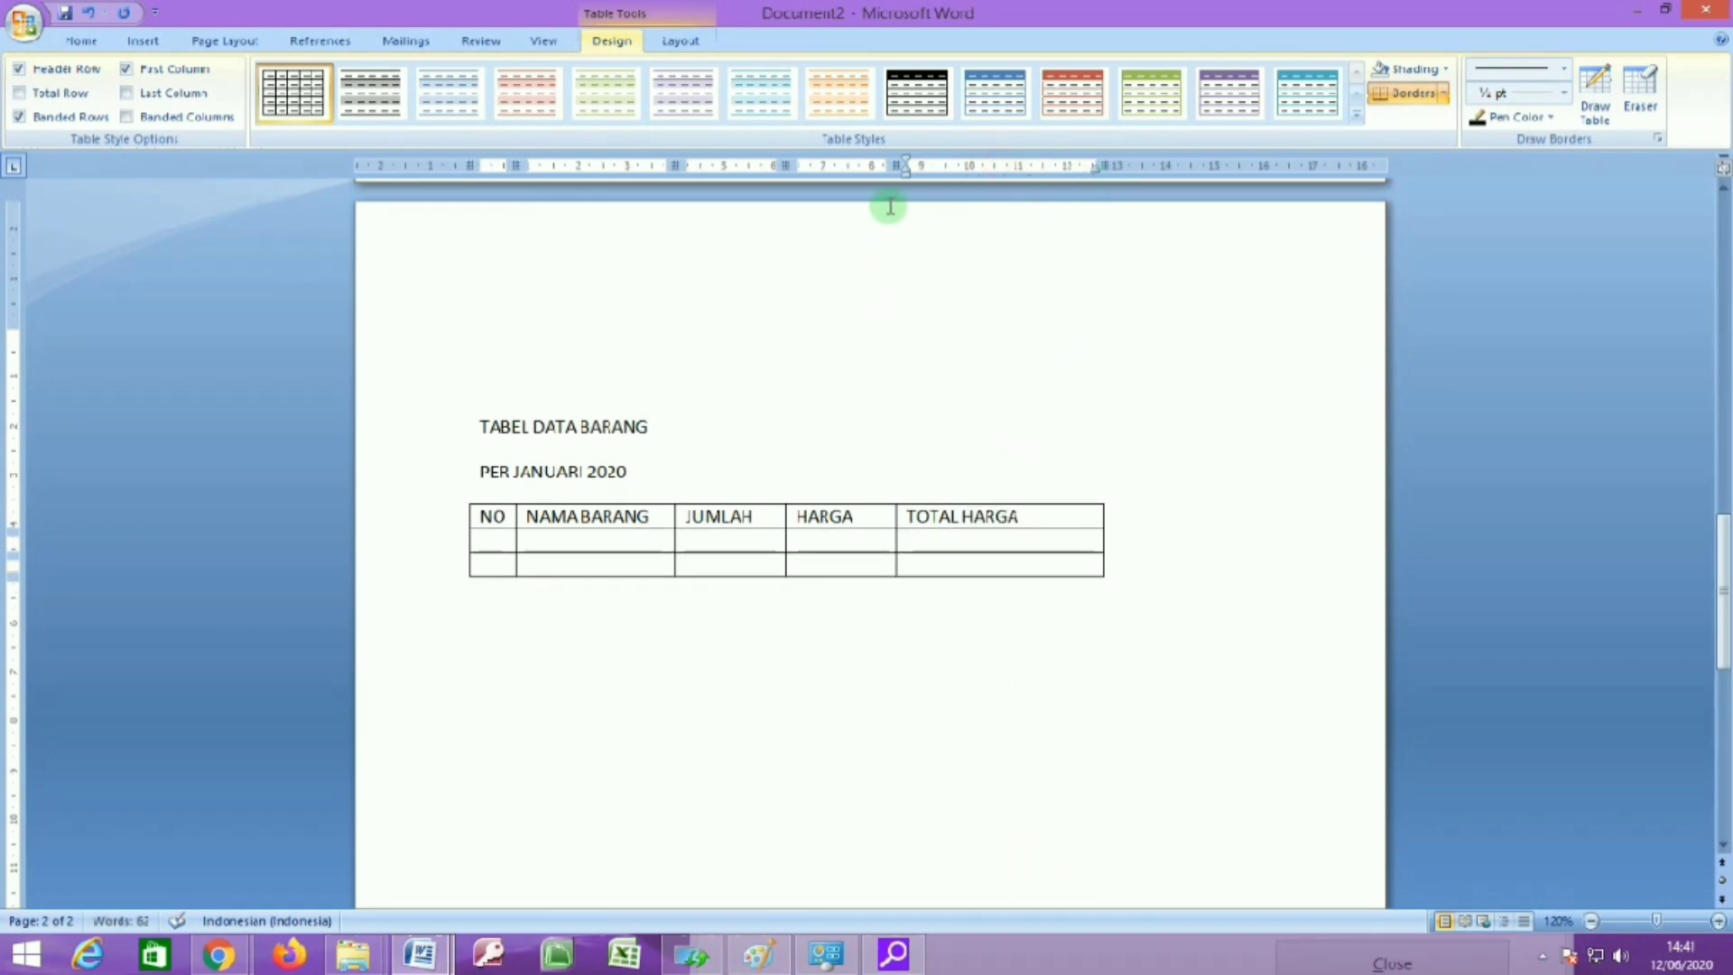
drag(895, 167, 920, 169)
drag(786, 168, 822, 171)
drag(672, 162, 701, 164)
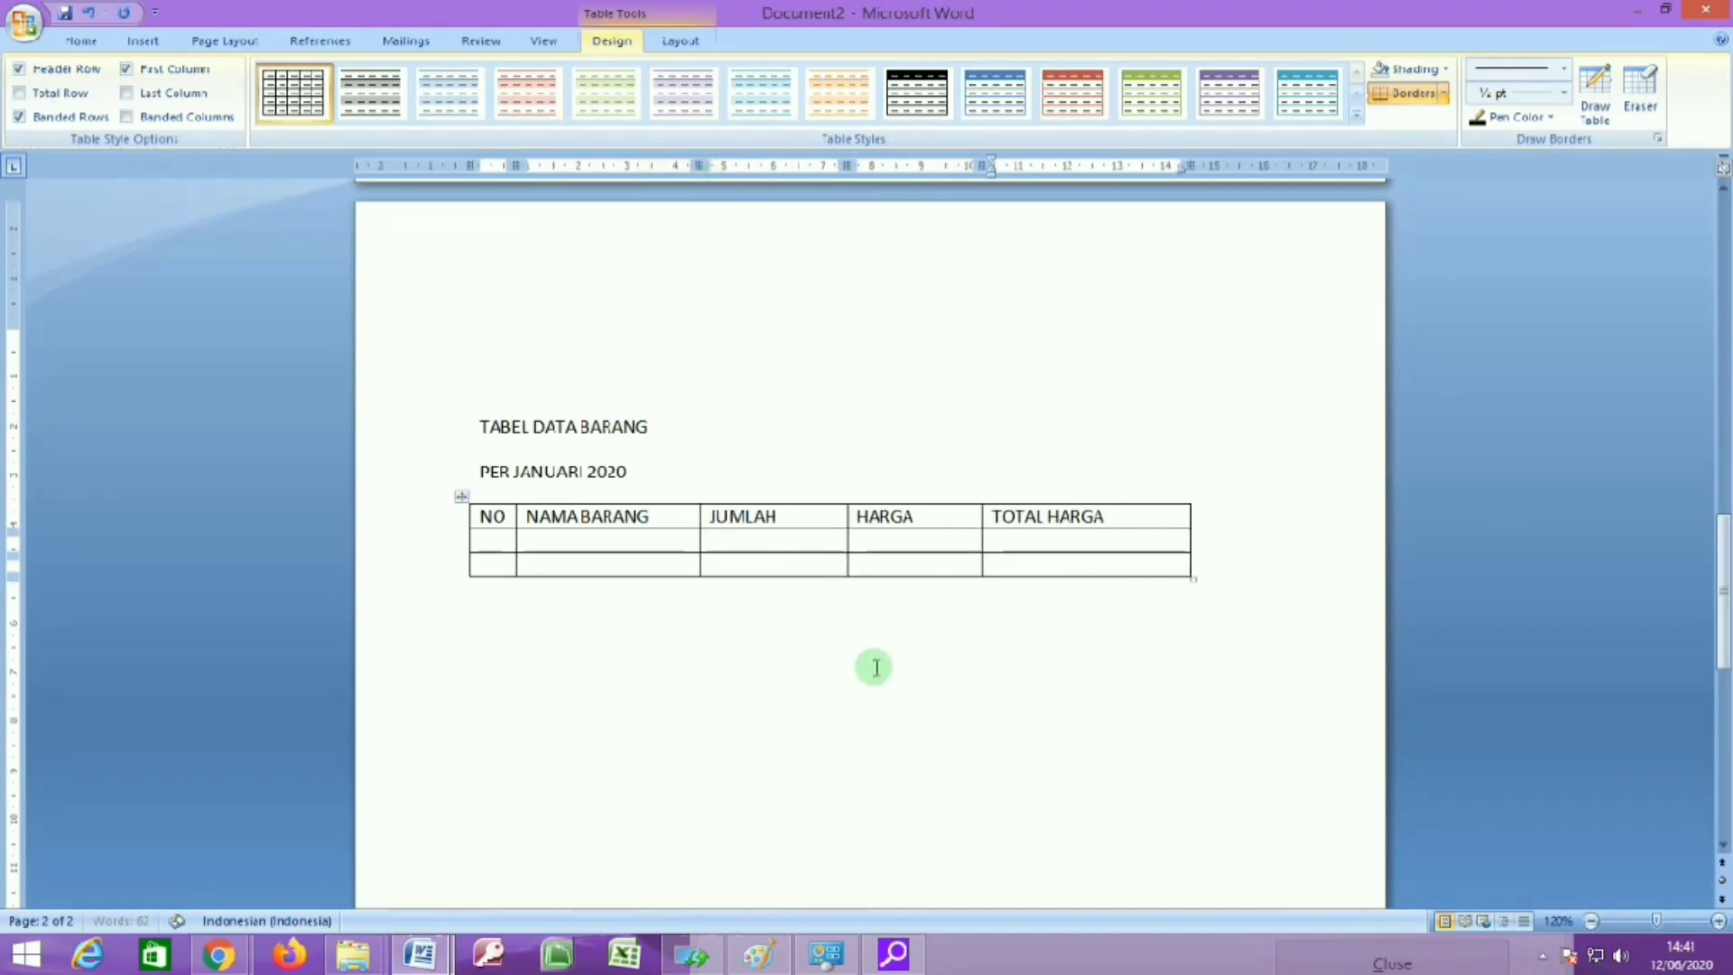
click(890, 666)
Make all the headings in the table's first row bold and centred.
drag(1115, 520, 487, 508)
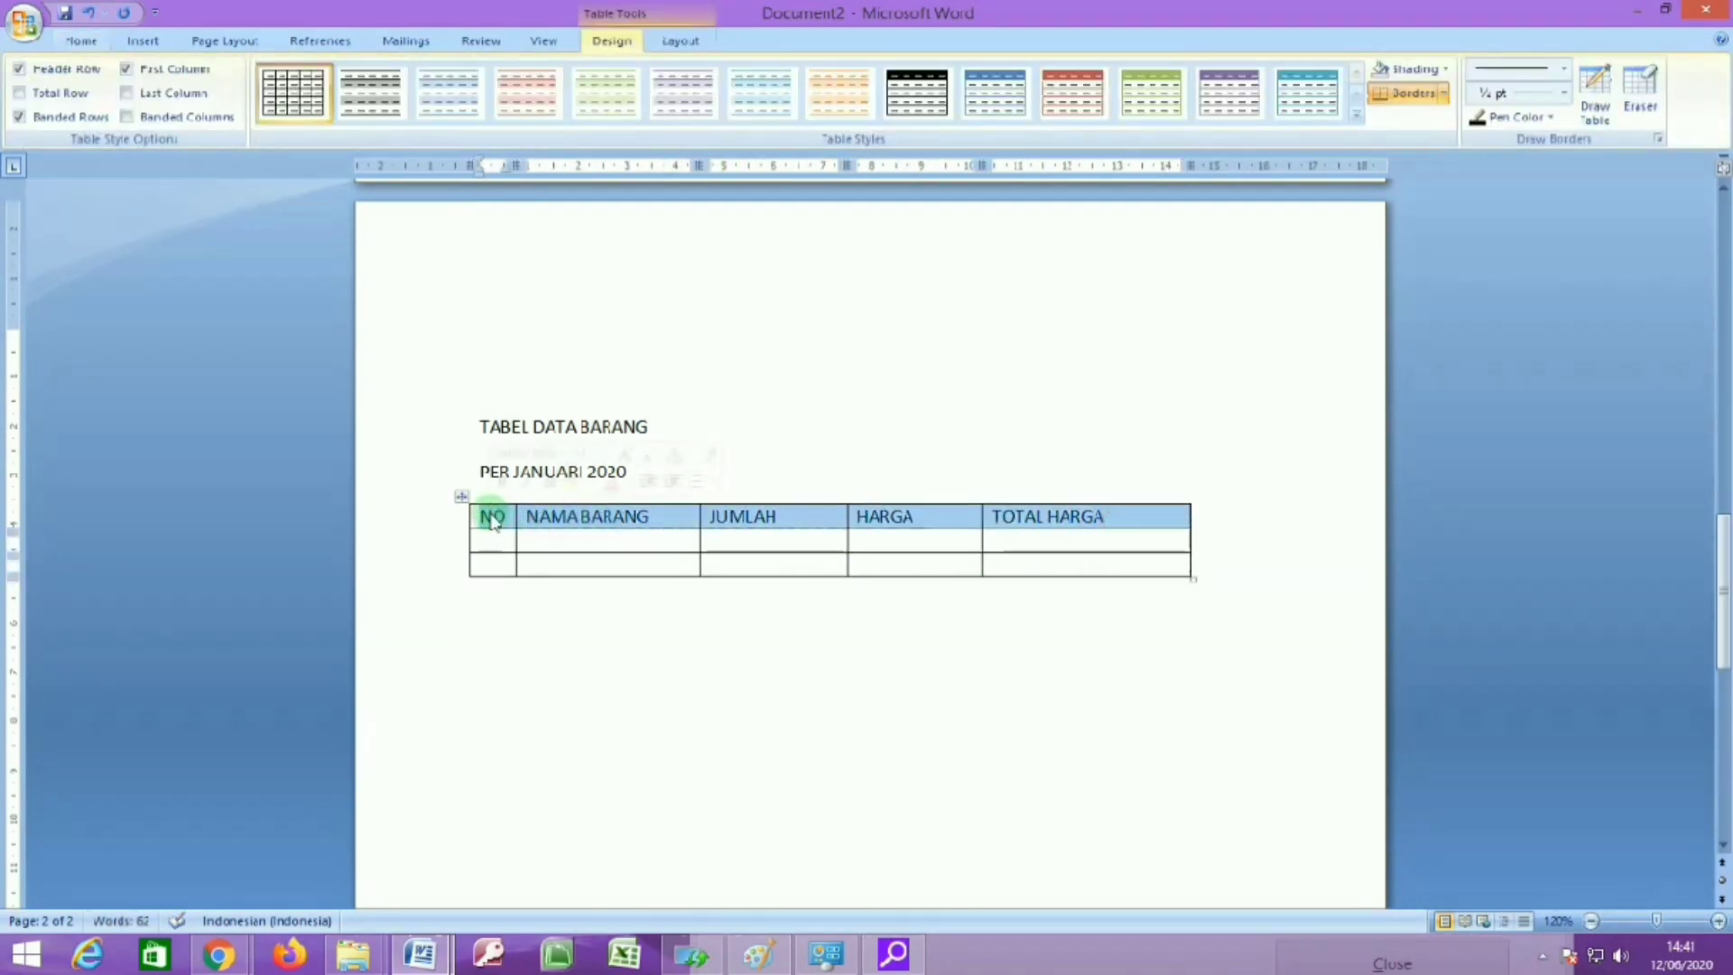
click(98, 41)
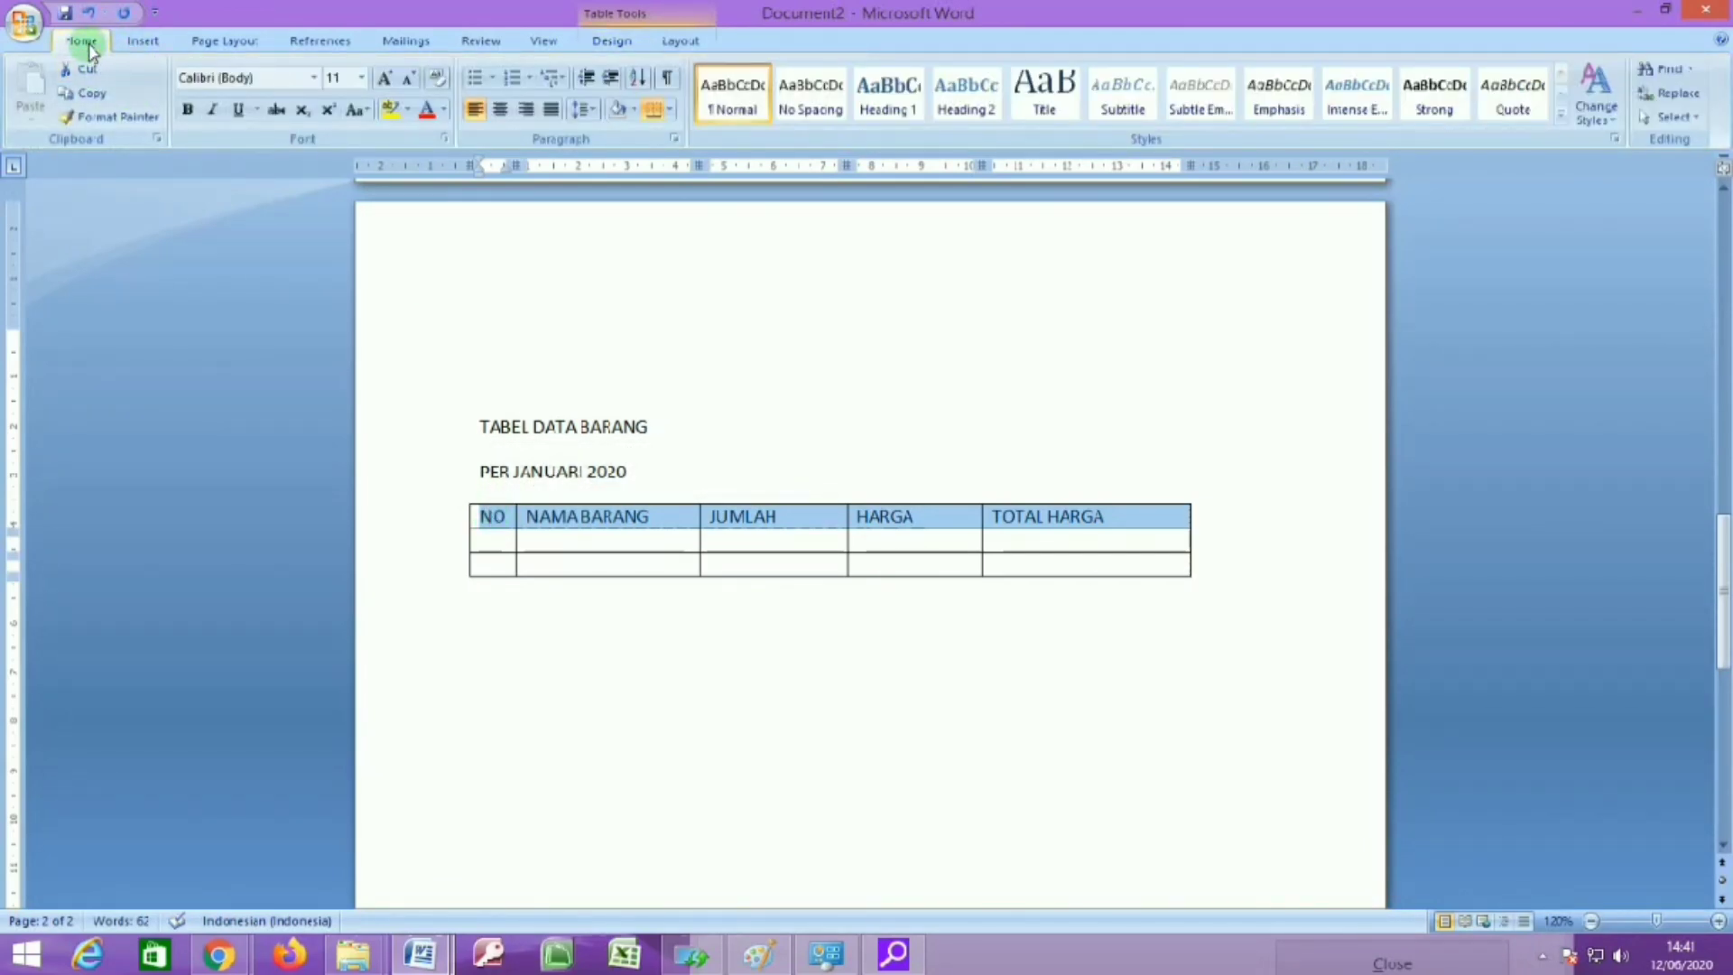
click(186, 111)
click(500, 110)
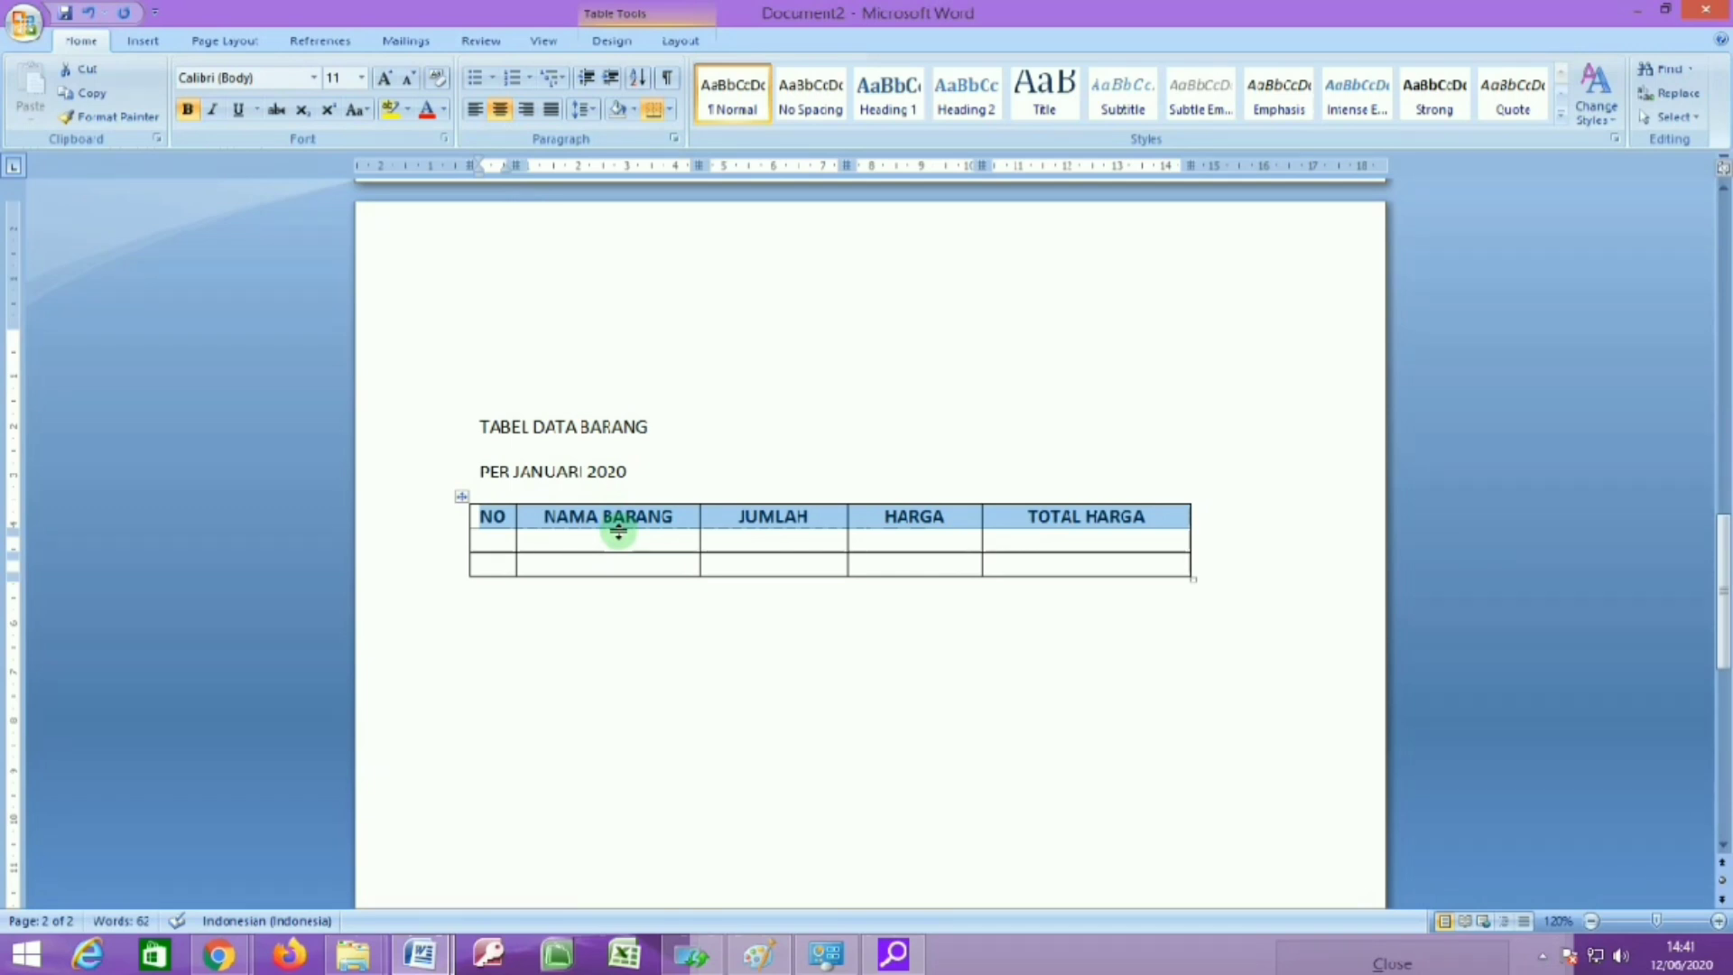
Number the two rows below the headings 1 and 2 in the NO column.
click(506, 536)
text(1)
key(Down)
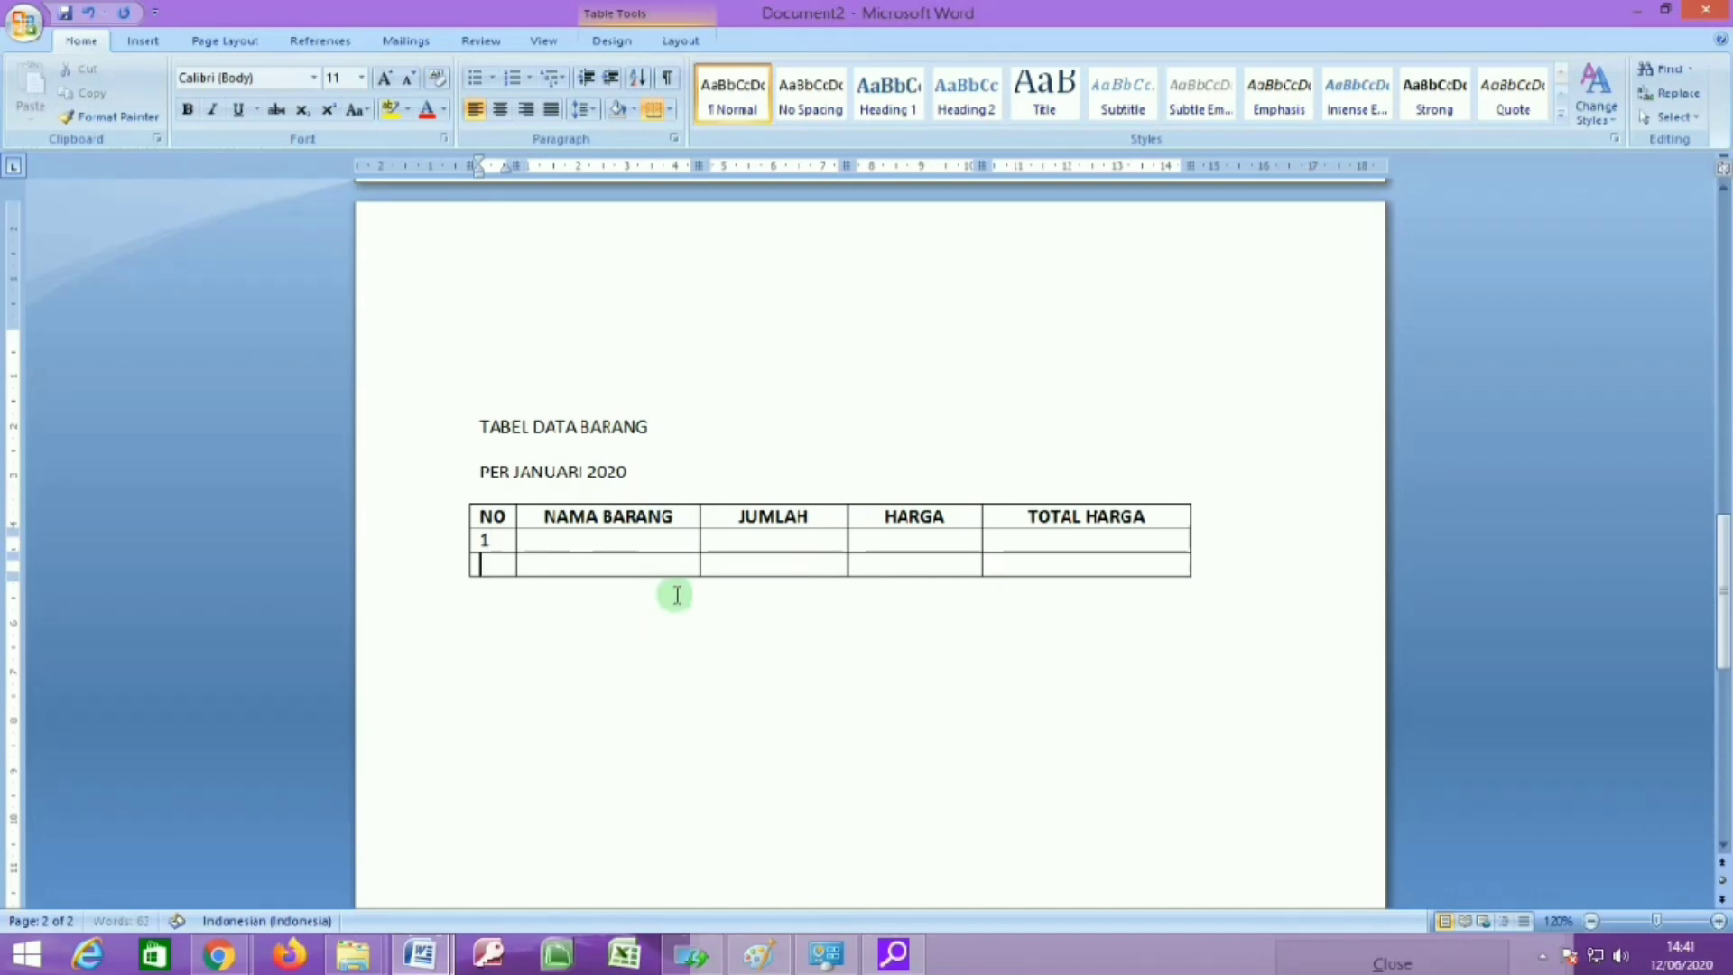
text(2)
key(Down)
click(611, 542)
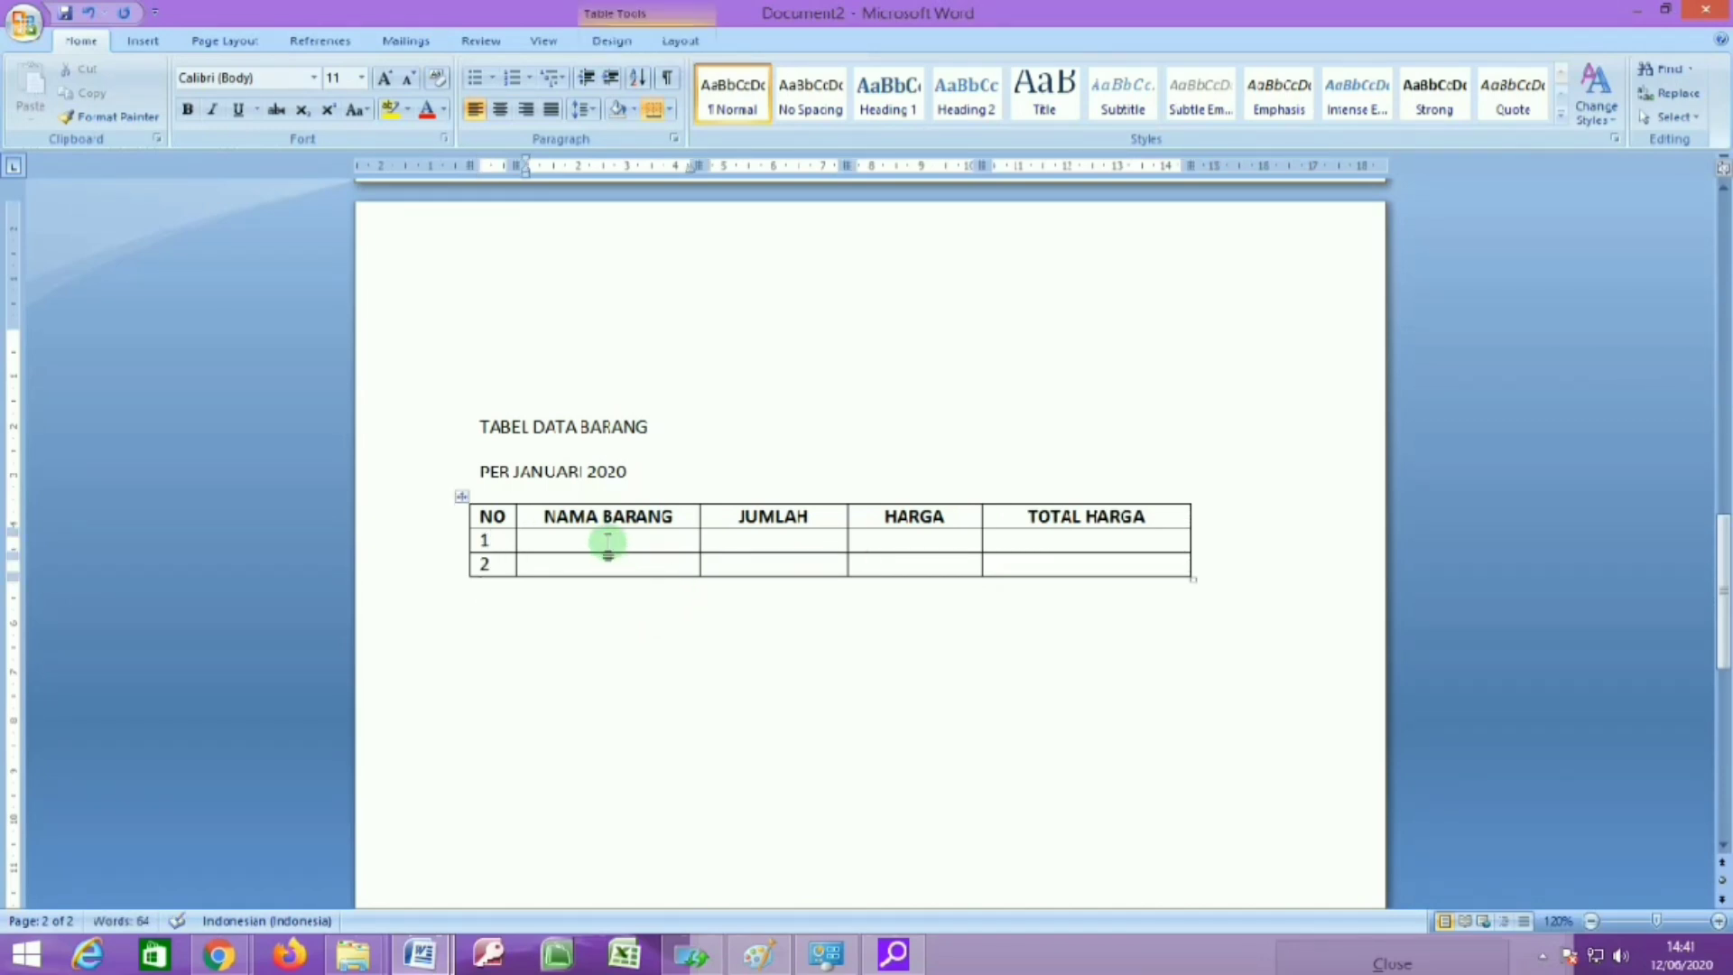
click(1125, 565)
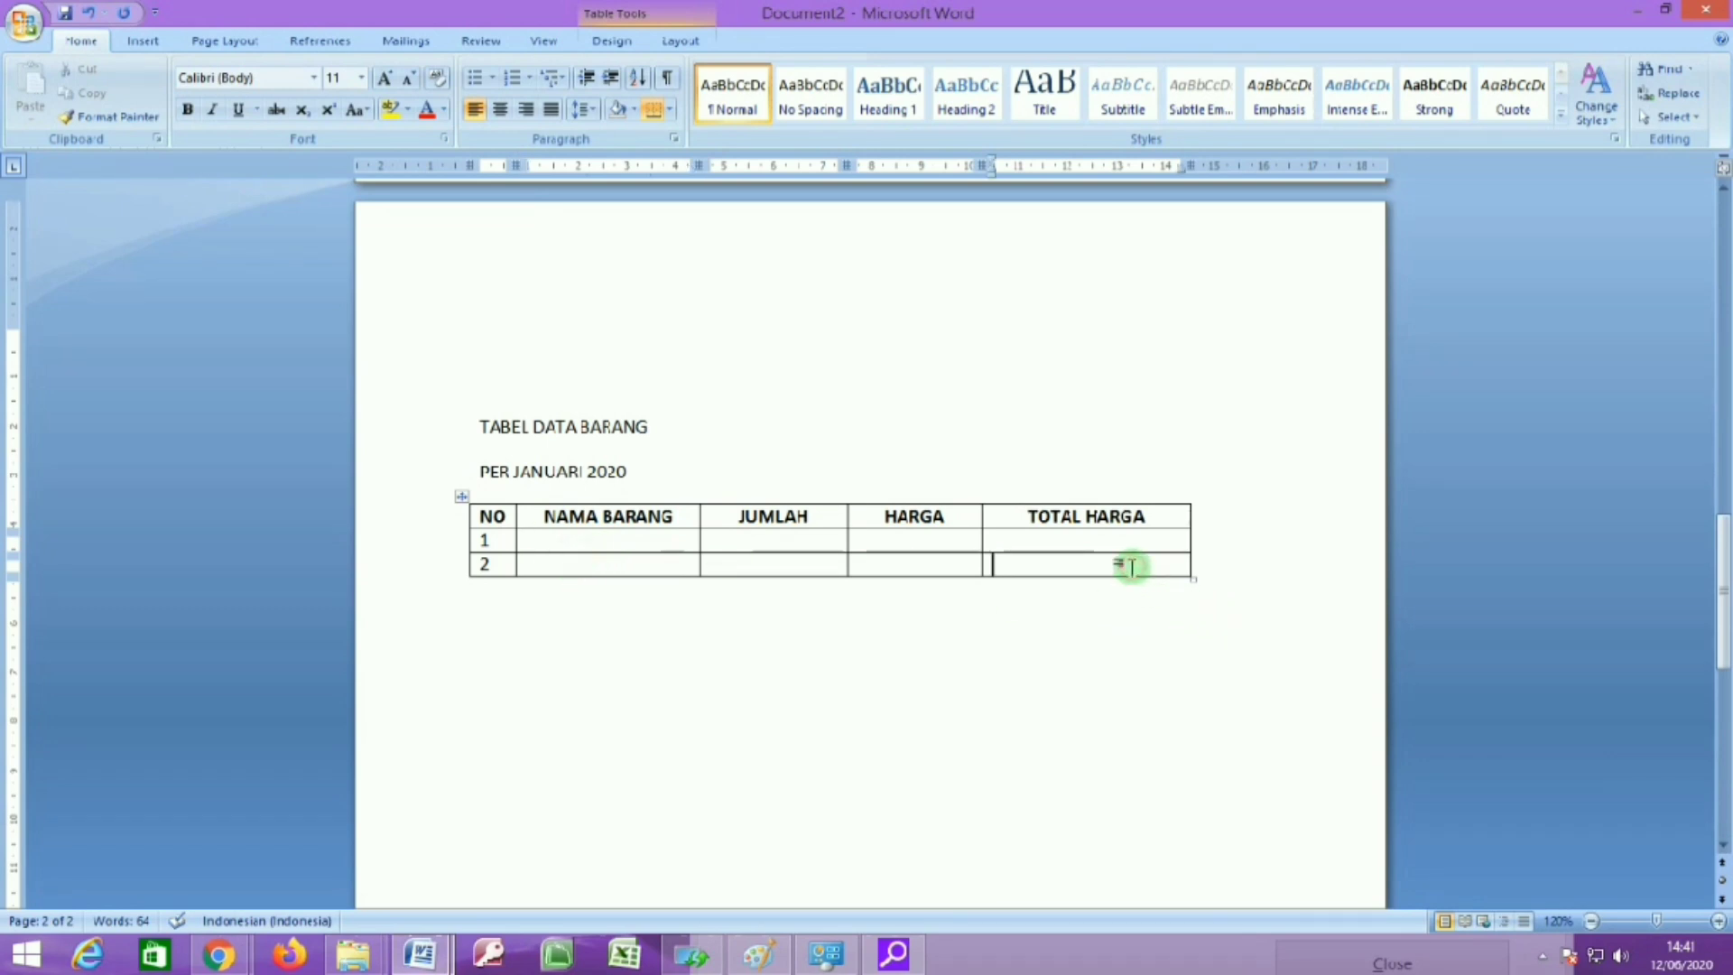
click(547, 543)
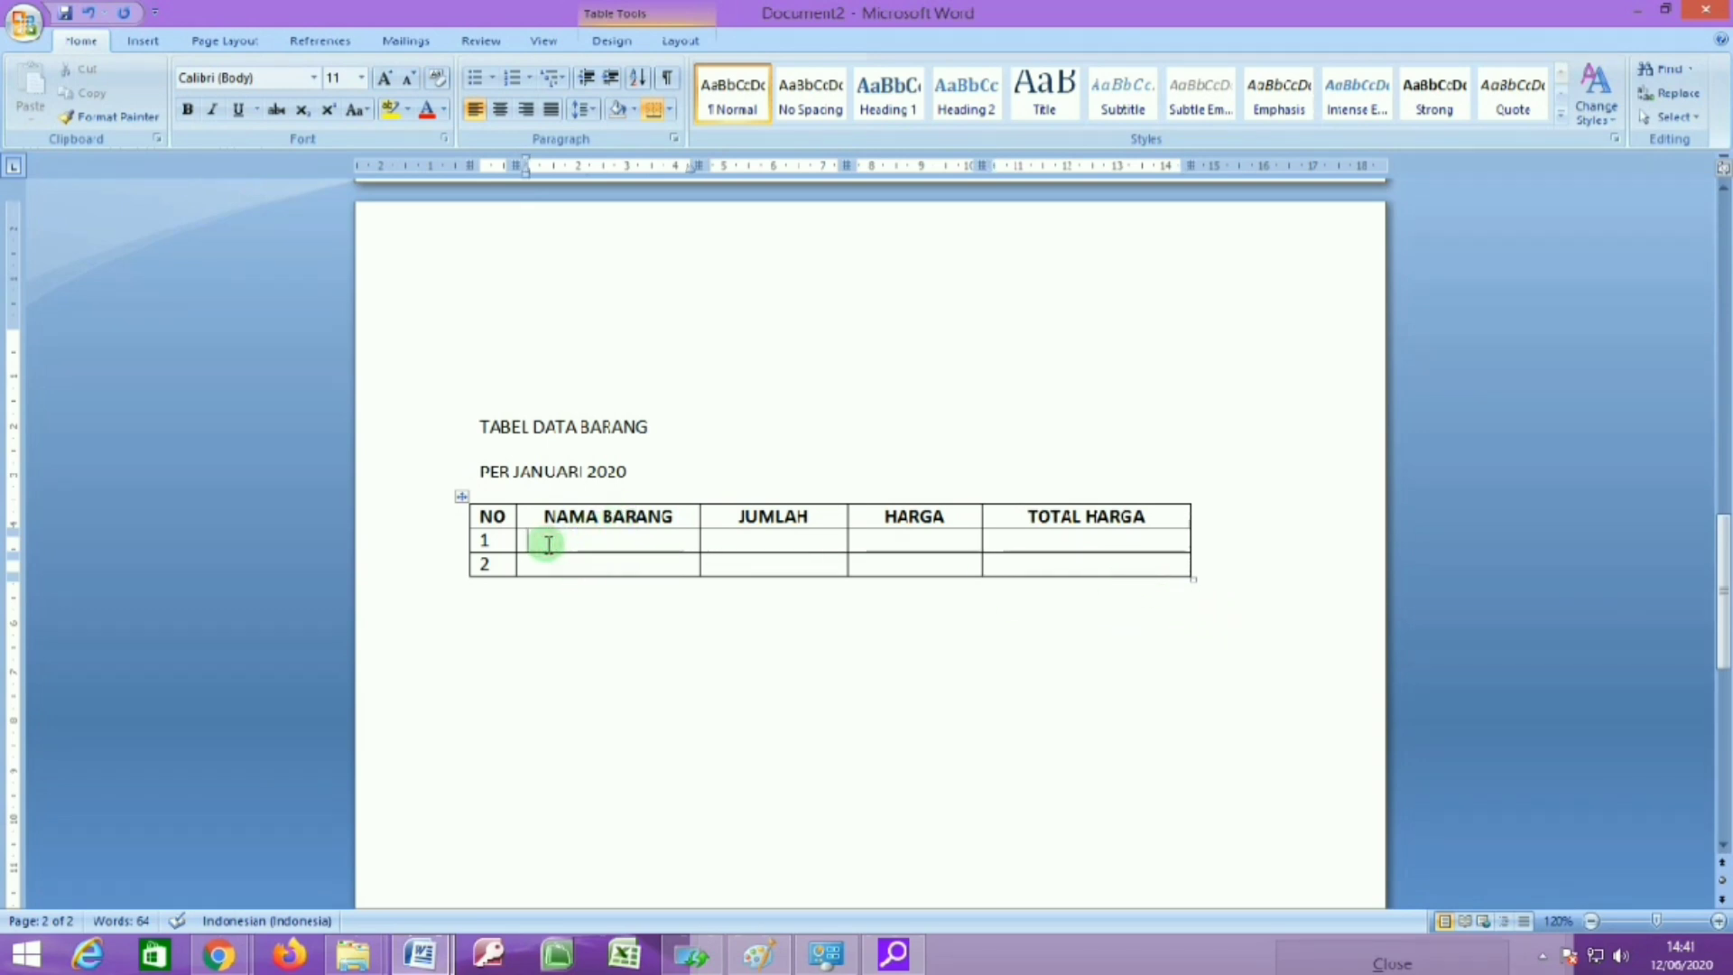
click(488, 540)
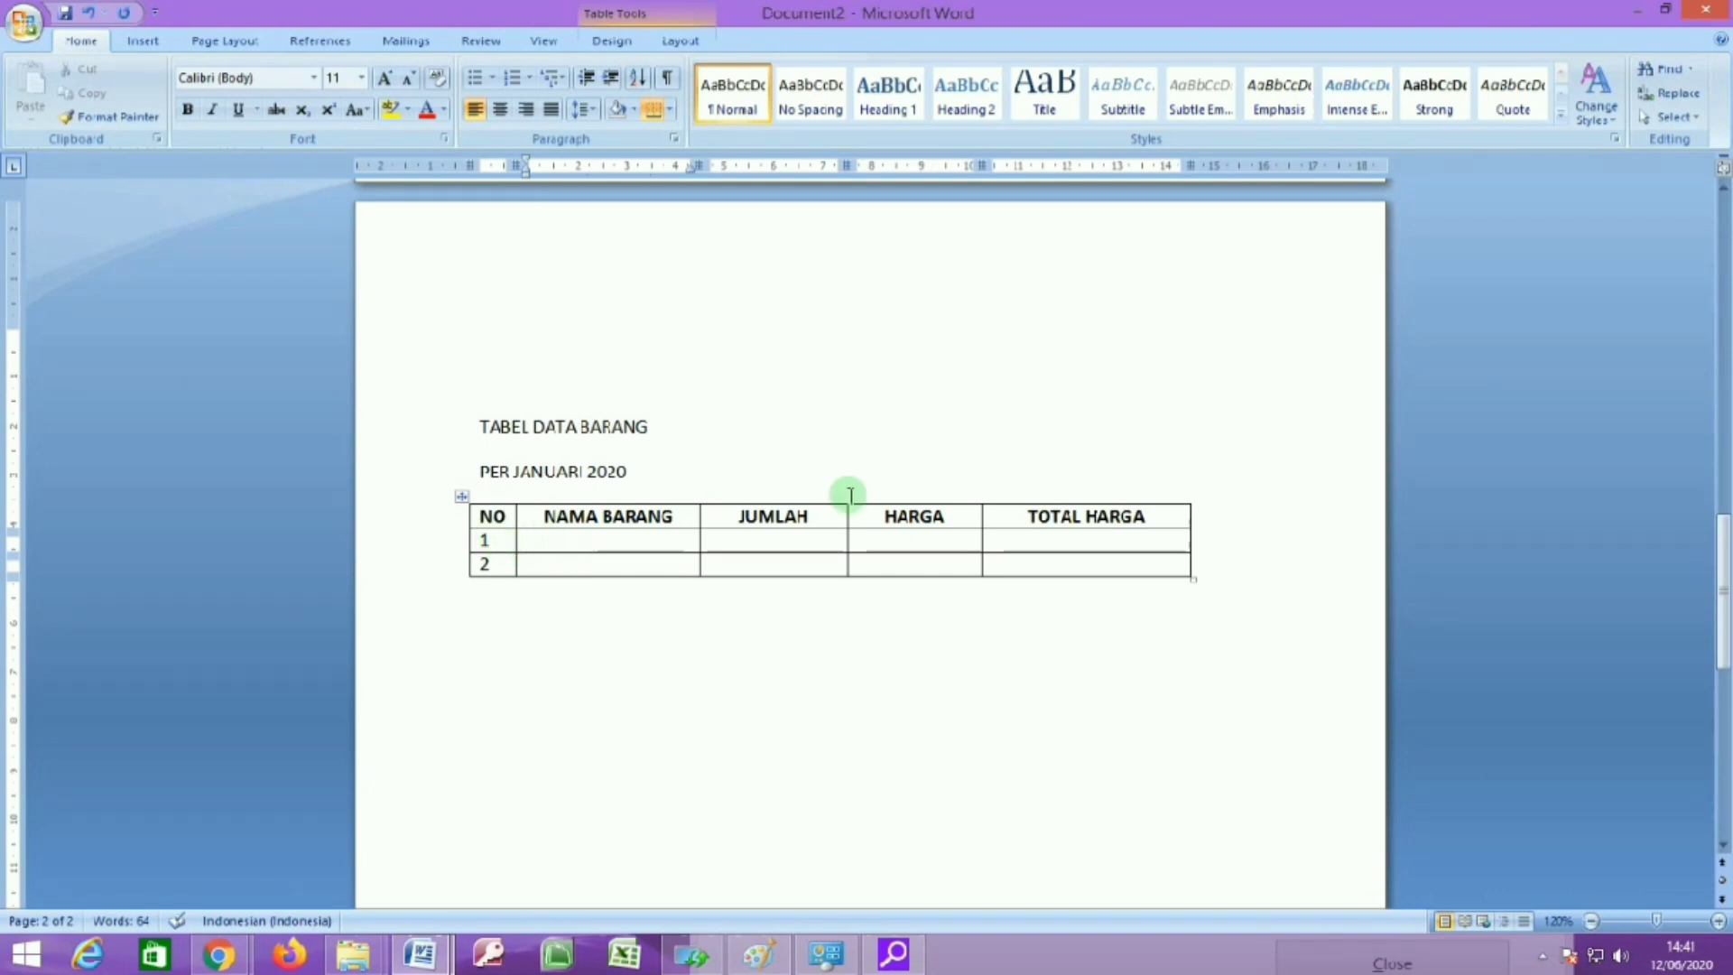
Insert an empty row above the row numbered 1 in the table.
click(483, 541)
drag(484, 541, 629, 542)
right_click(629, 541)
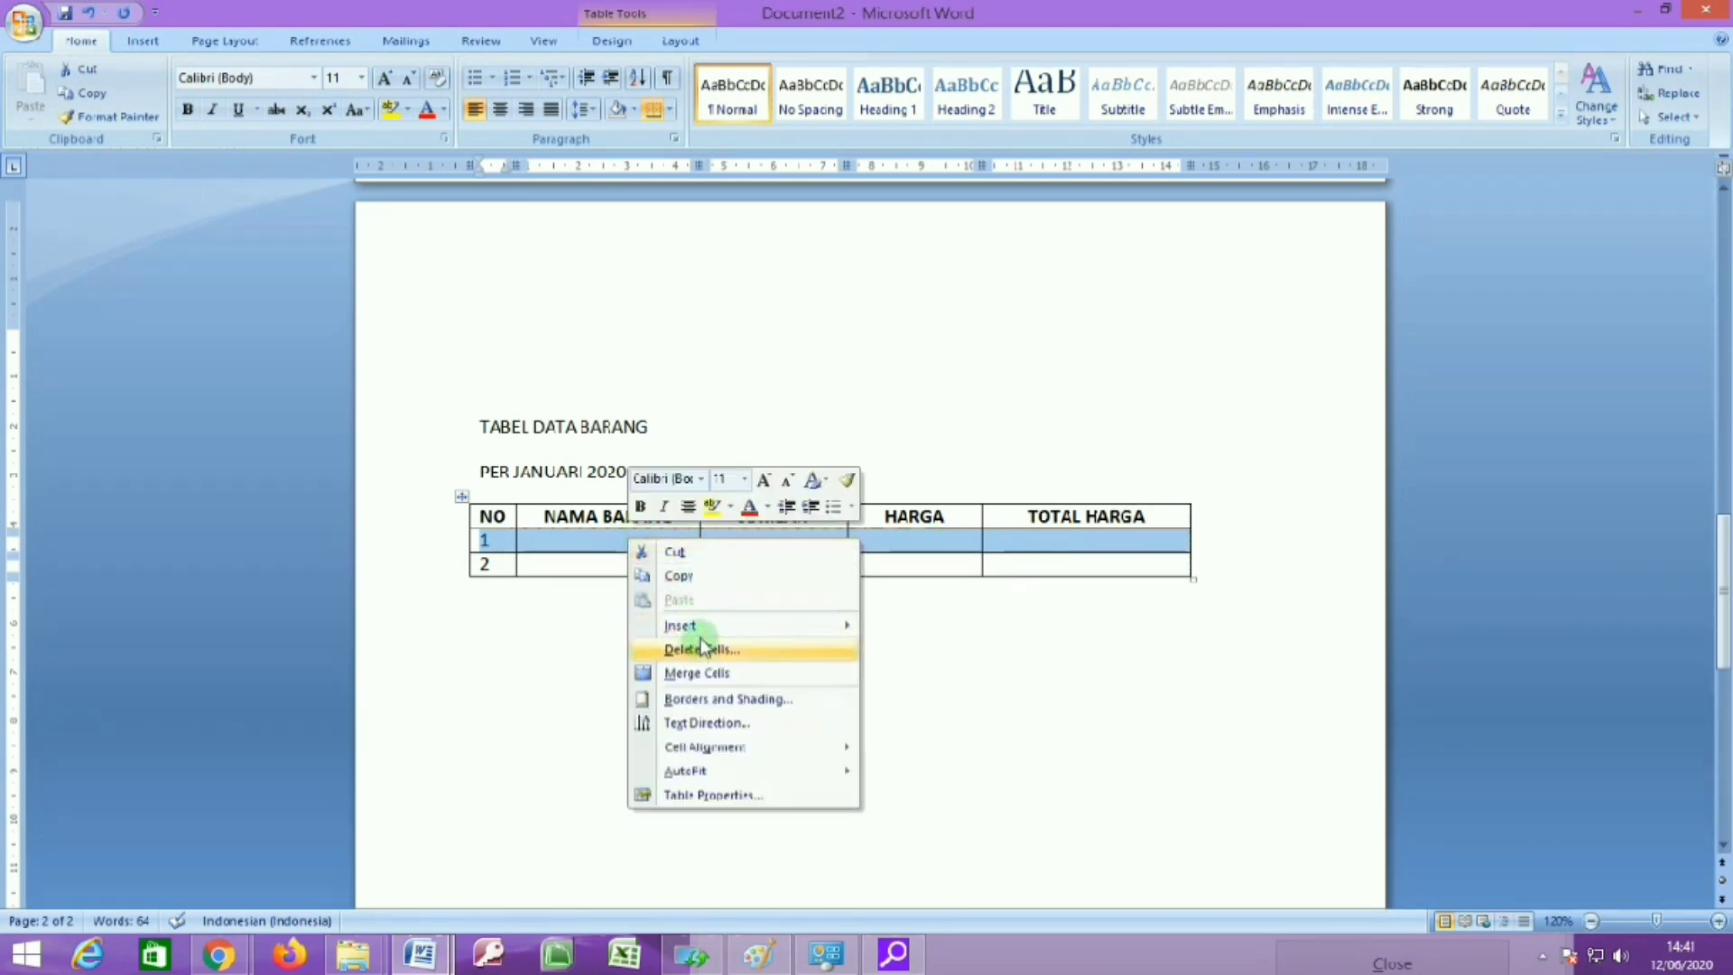
mouse_move(696, 625)
click(948, 676)
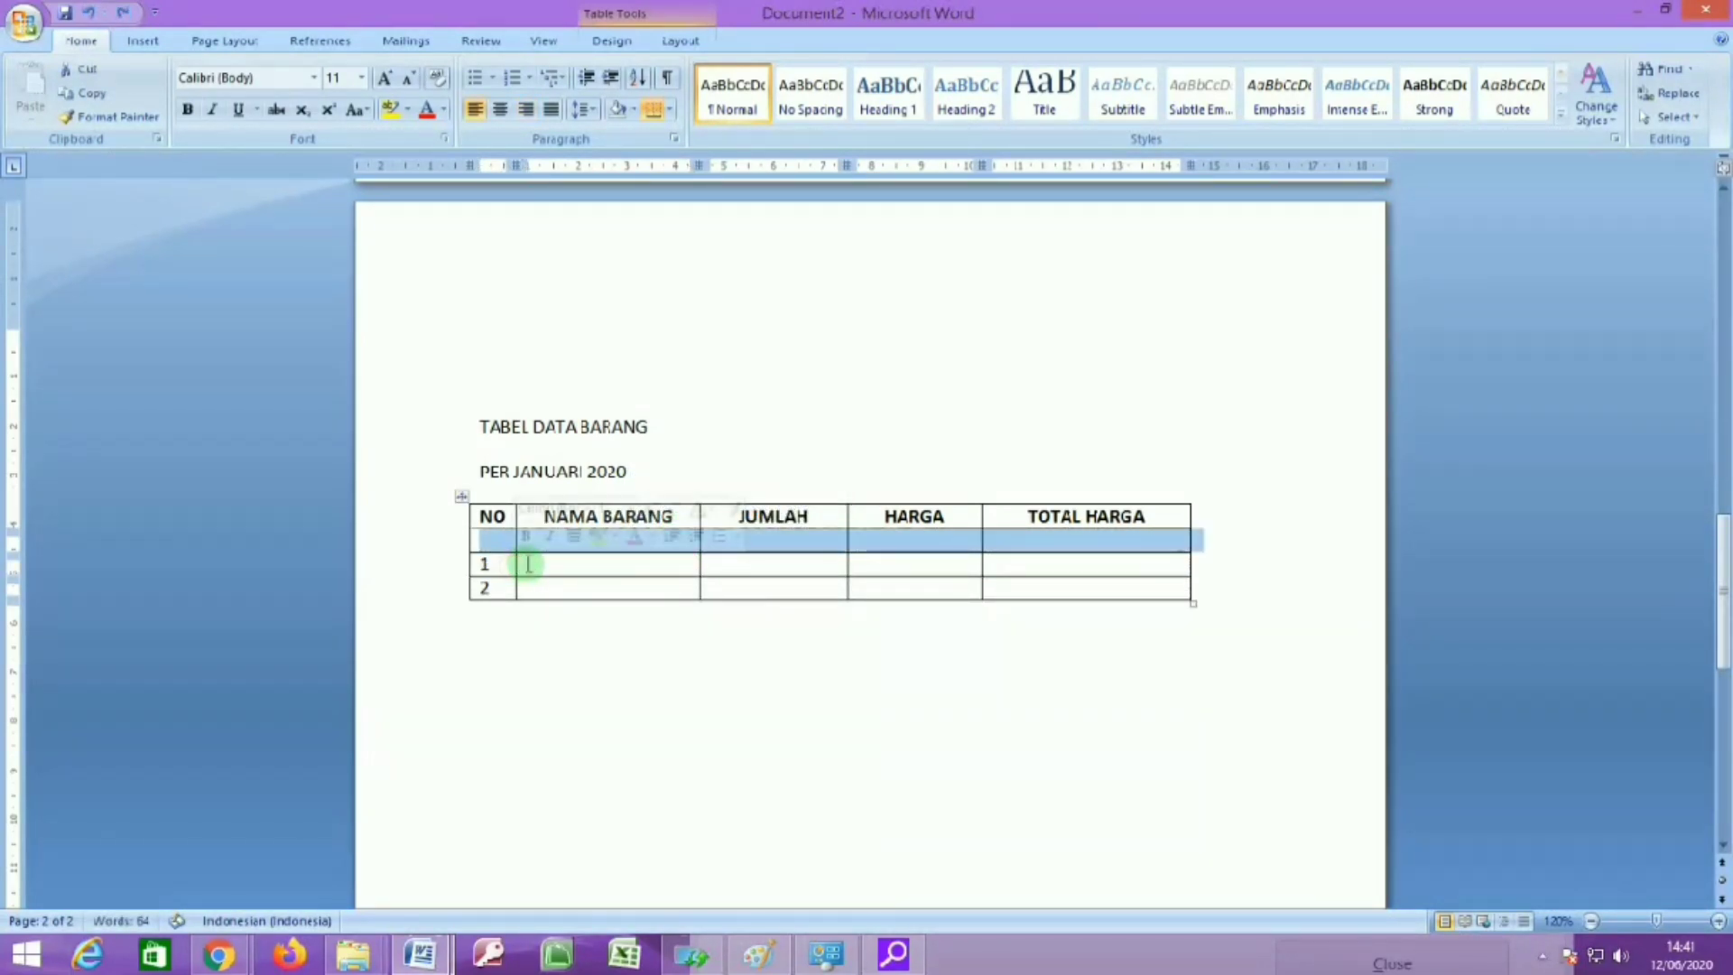
Insert an empty row below the row numbered 1 in the table.
drag(528, 564, 1052, 564)
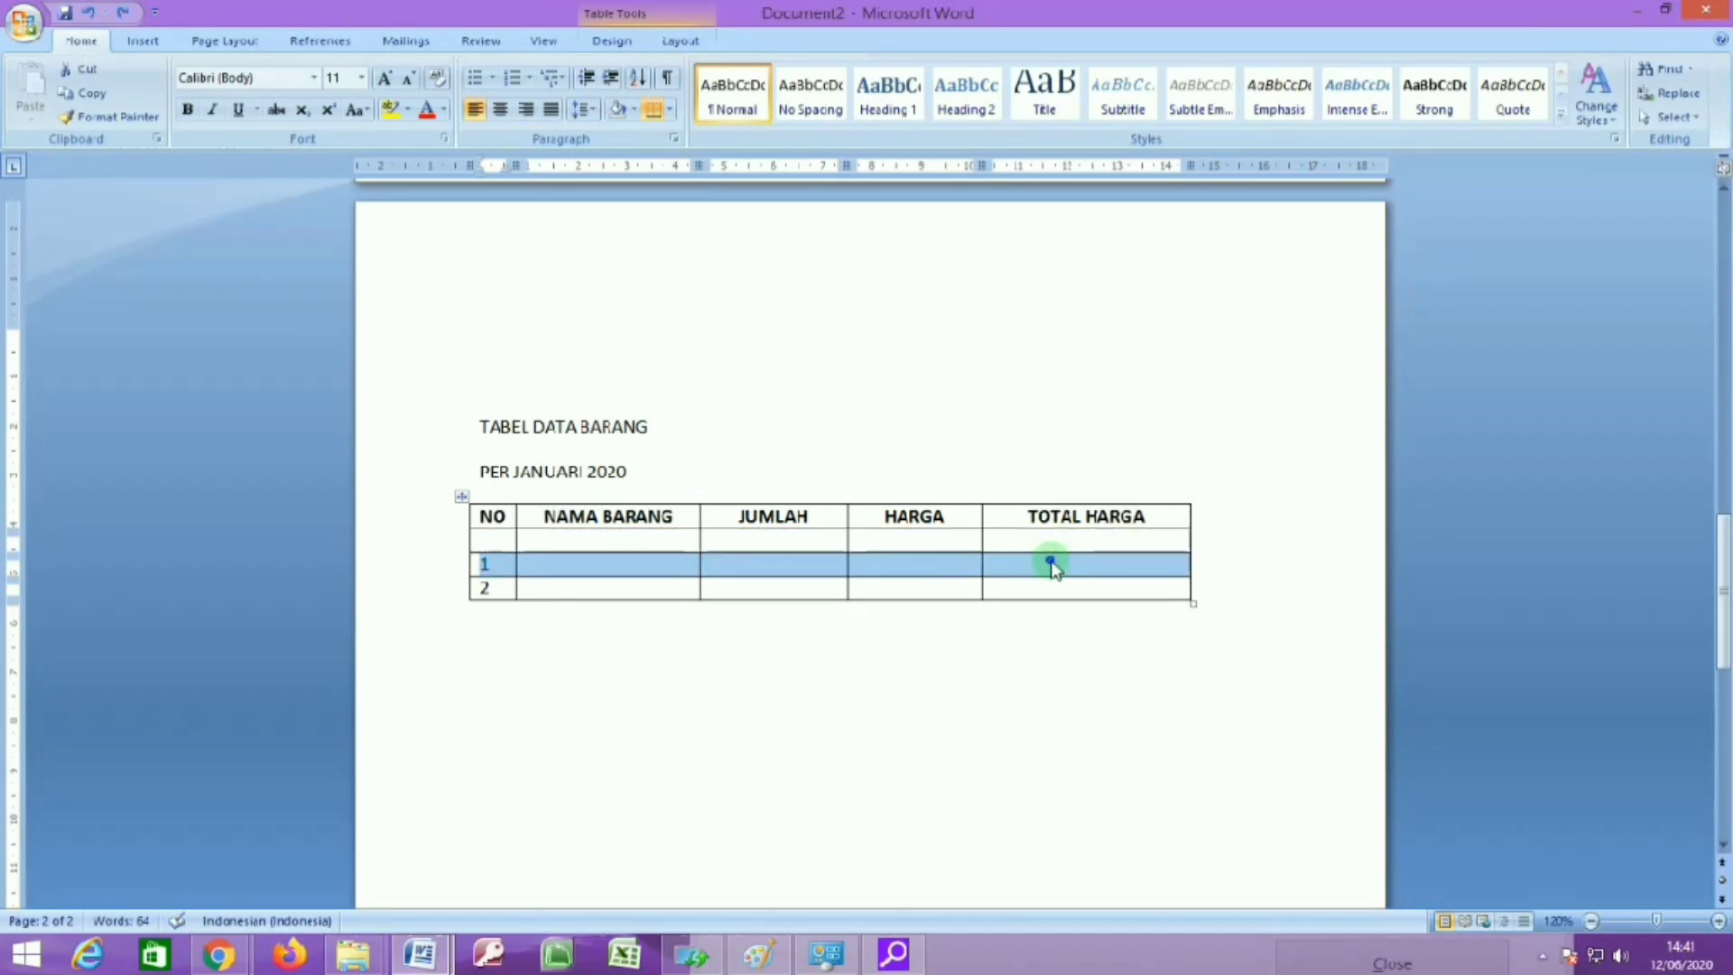
right_click(1052, 564)
mouse_move(1110, 648)
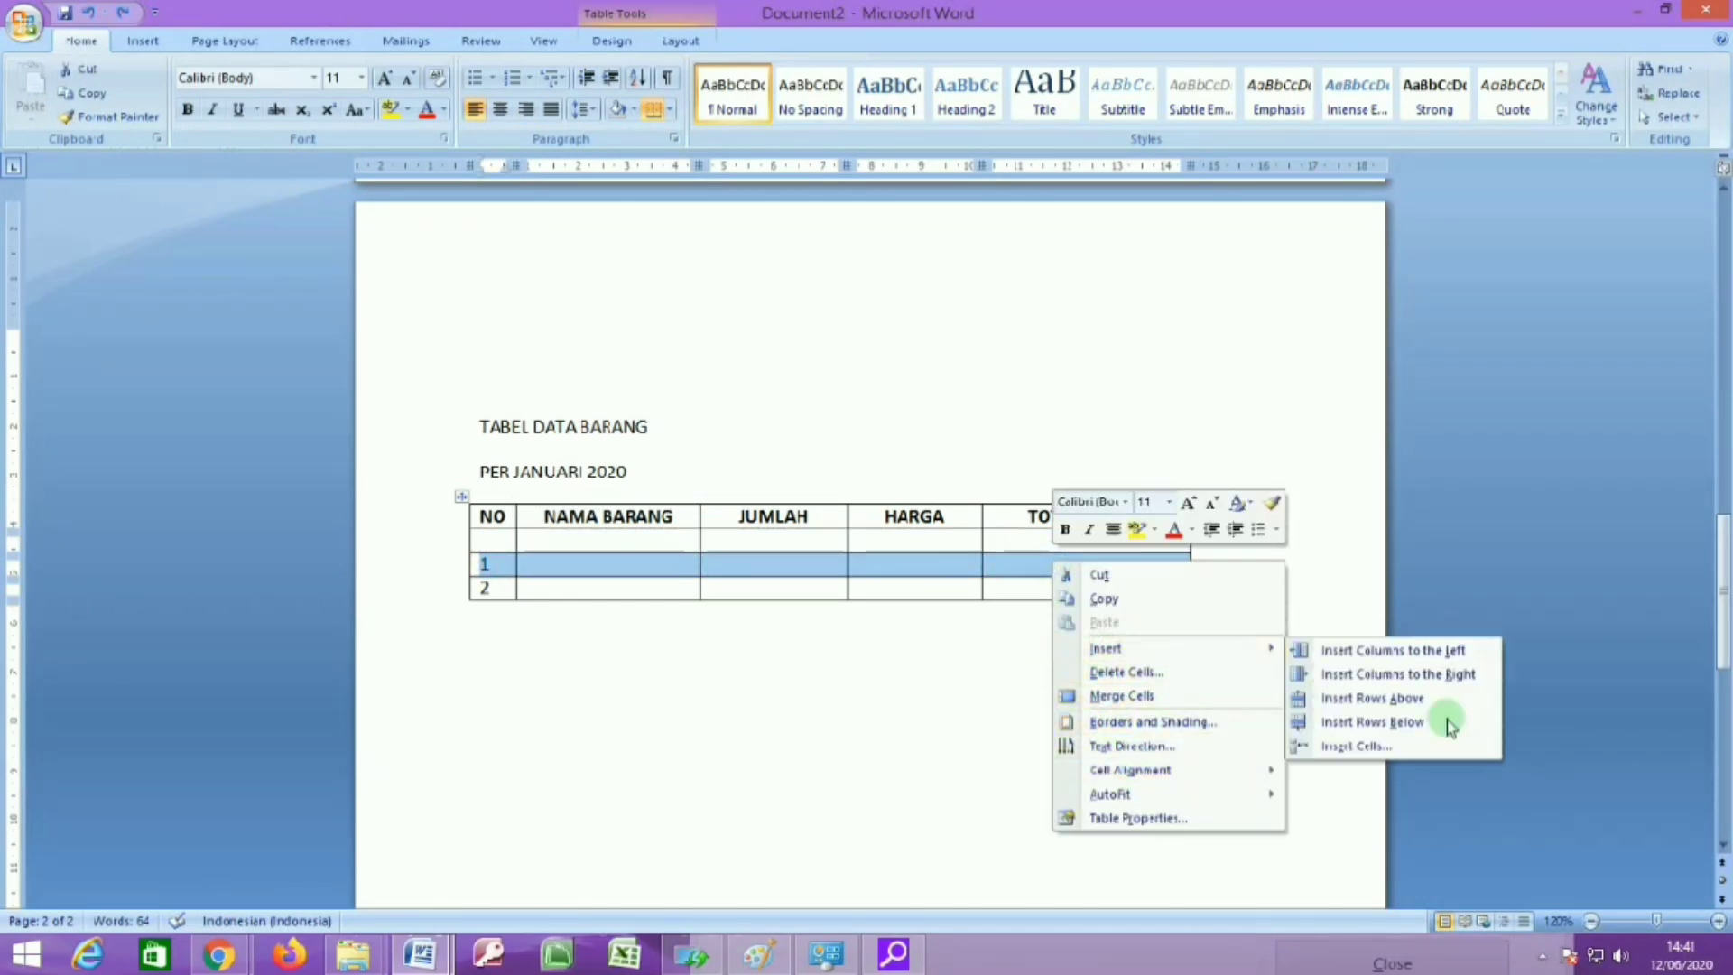
click(1378, 727)
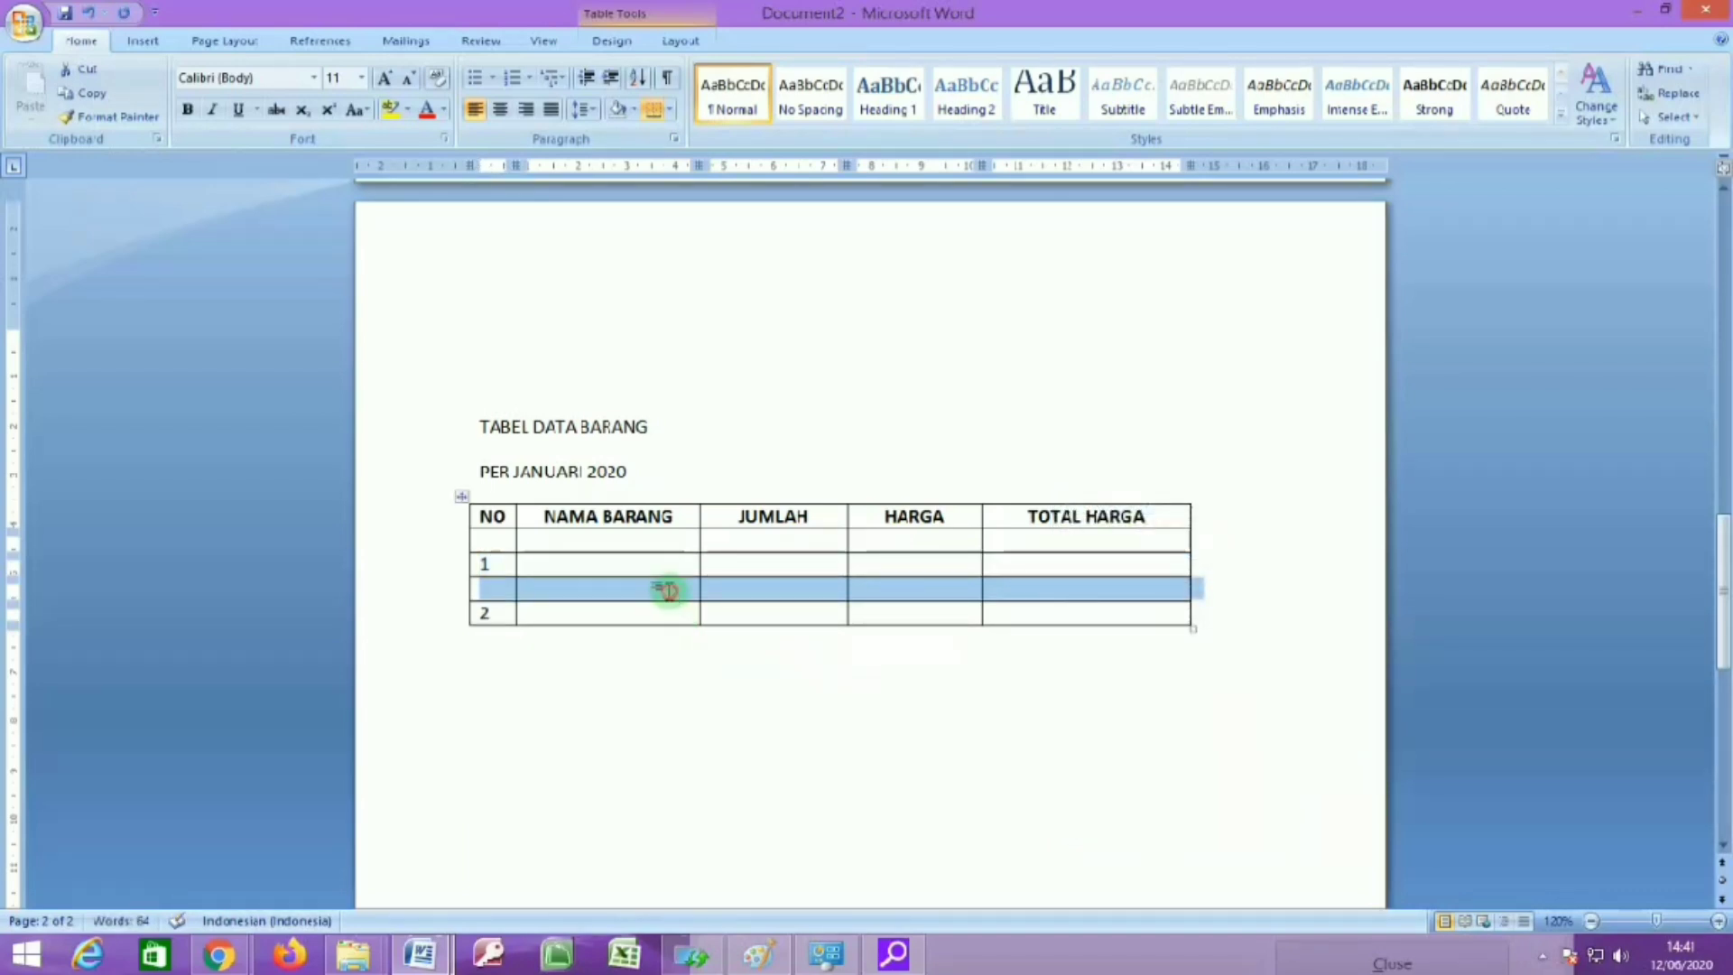
click(667, 591)
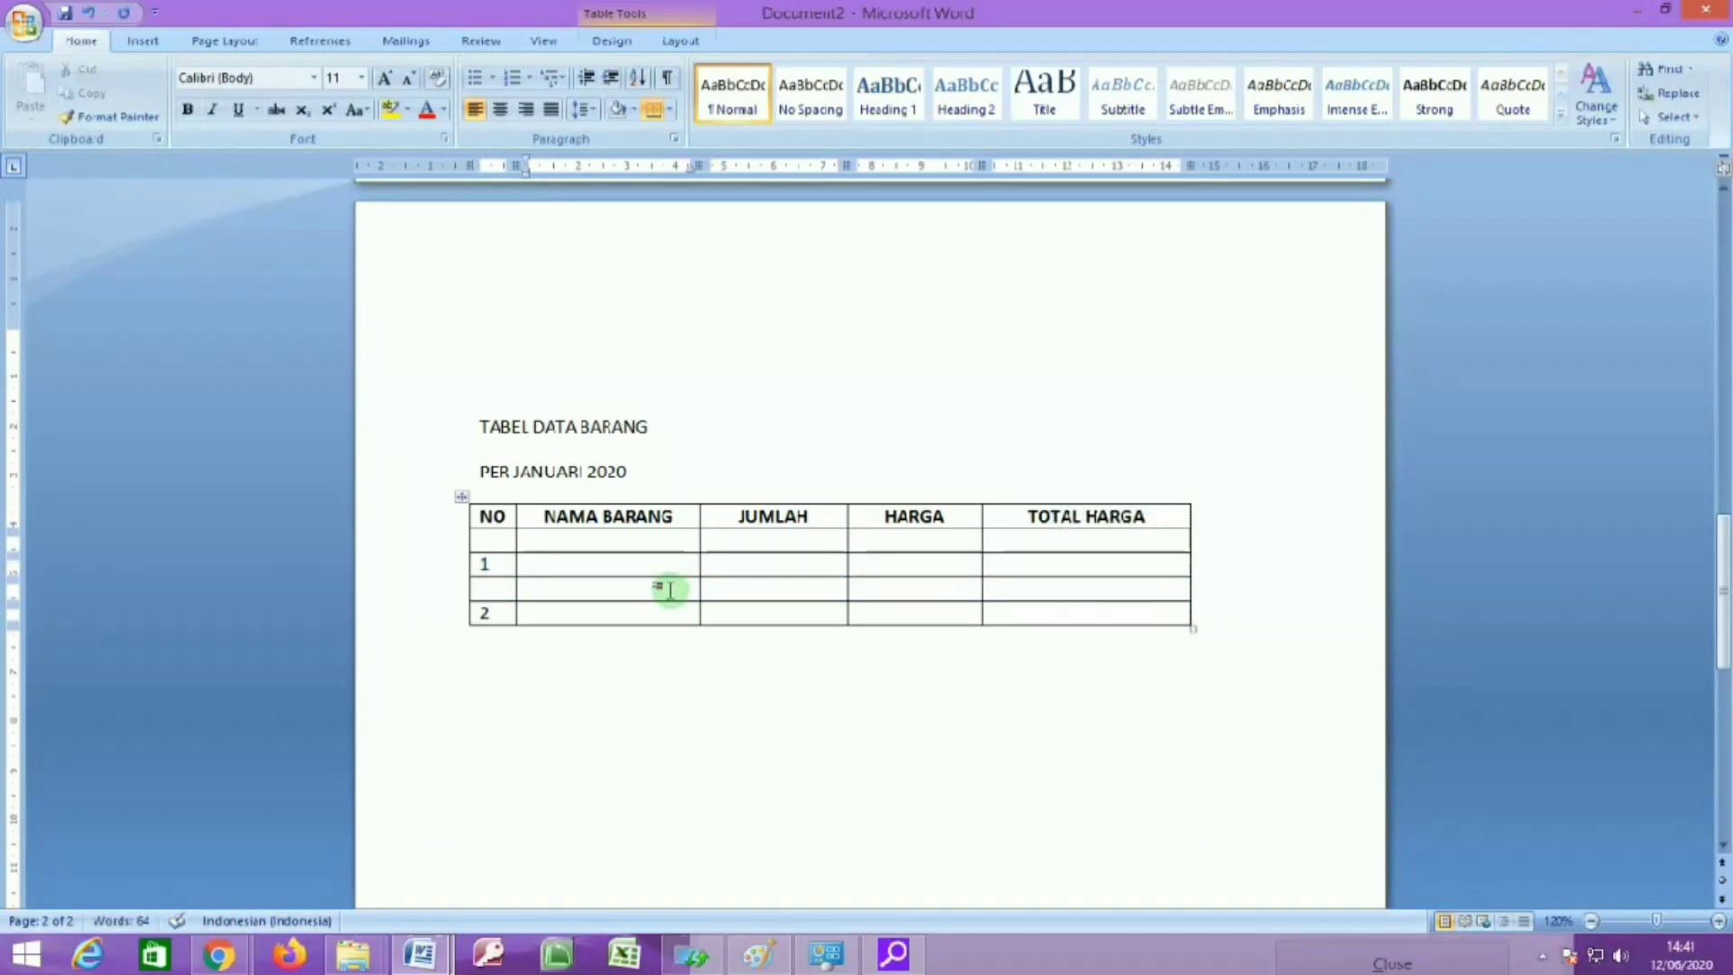
Append eight empty rows to the end of the table, below the row numbered 2.
click(1013, 608)
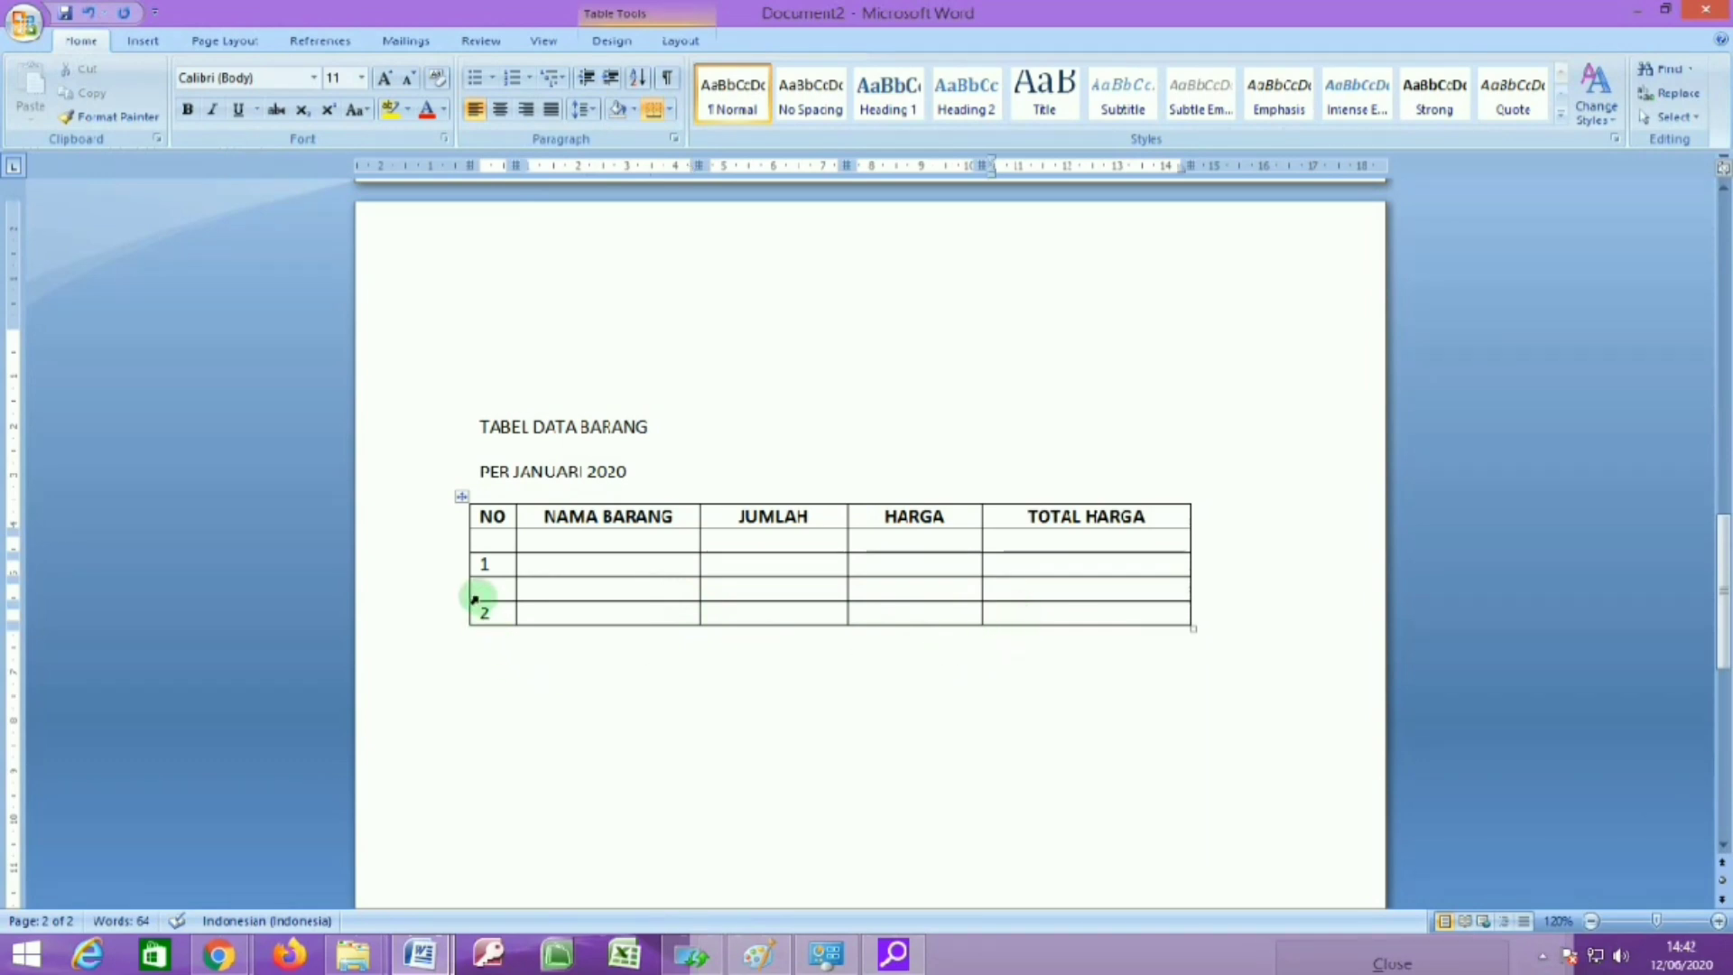
click(508, 612)
click(1012, 616)
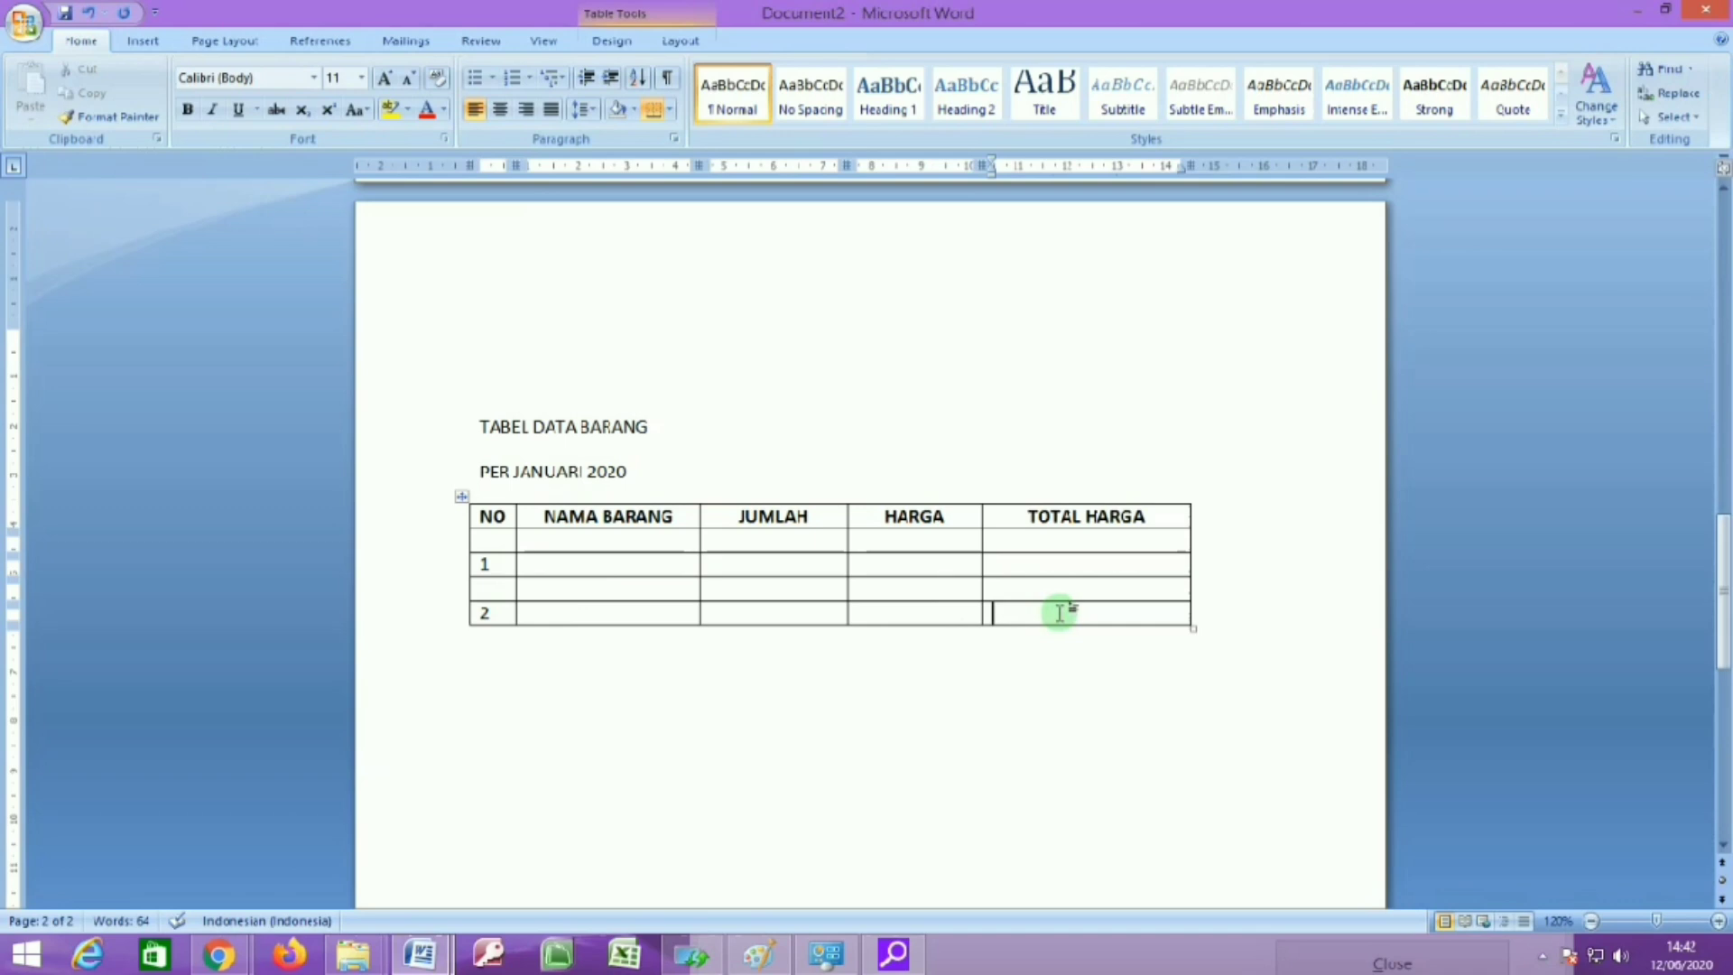
key(Tab)
key(Tab)
click(1059, 662)
key(Tab)
key(Tab)
click(1048, 708)
key(Tab)
click(1048, 731)
key(Tab)
click(1047, 751)
key(Tab)
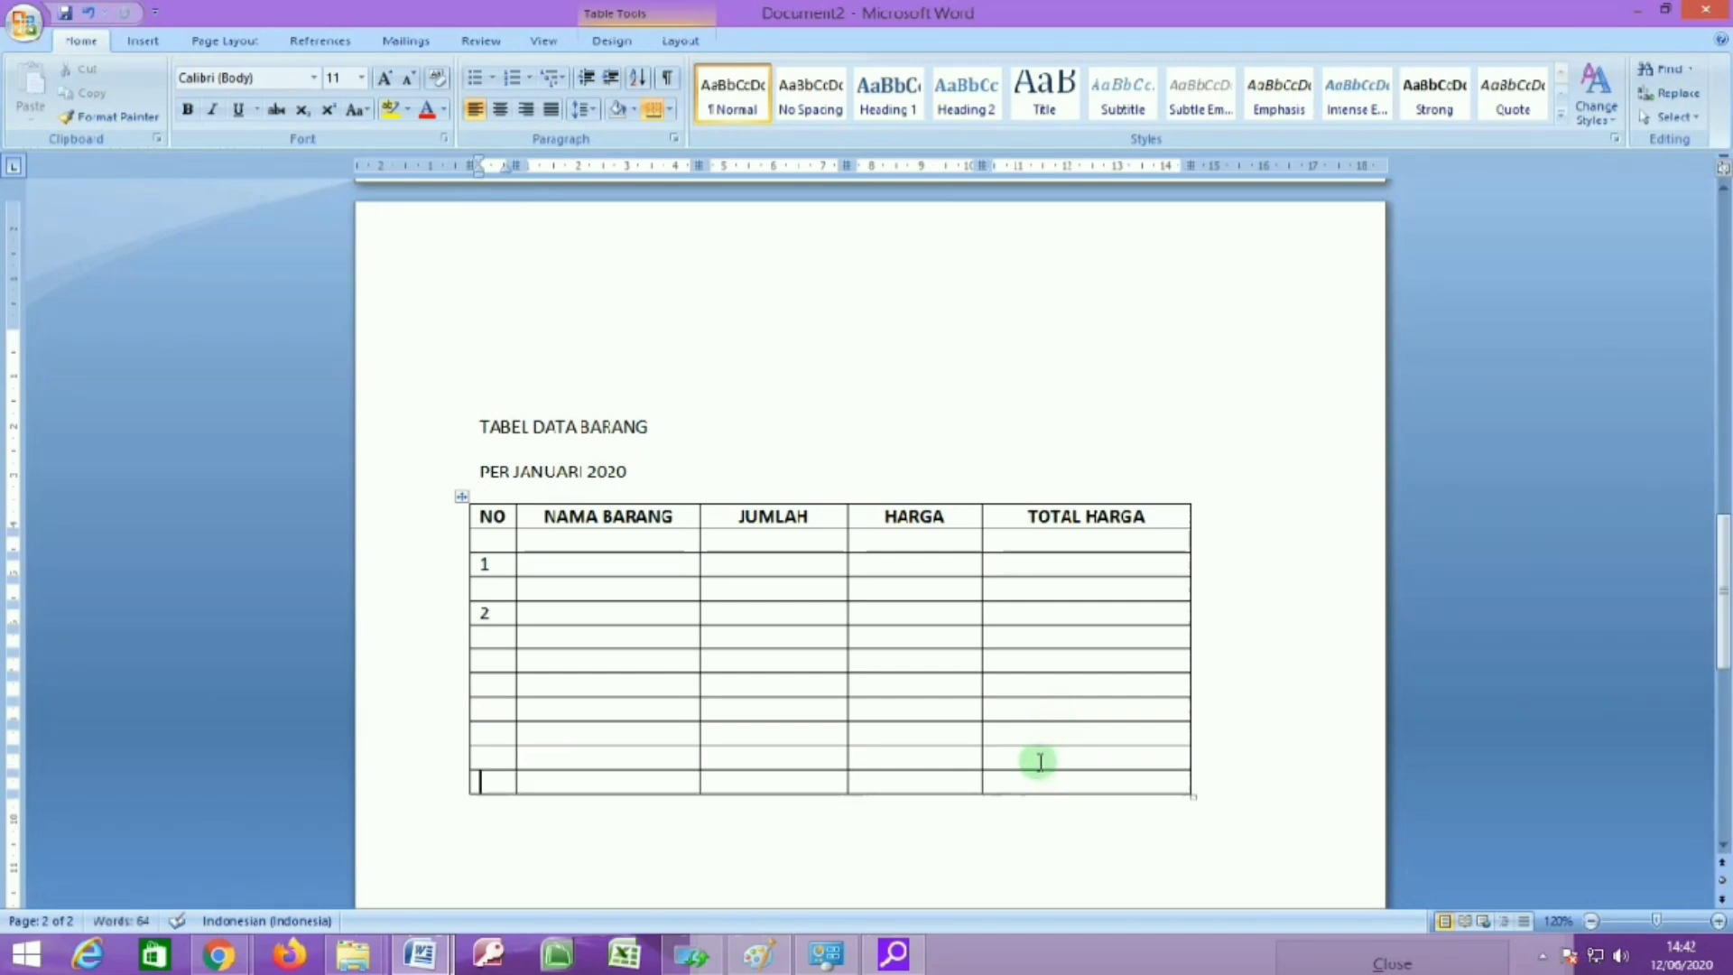
click(1040, 782)
key(Tab)
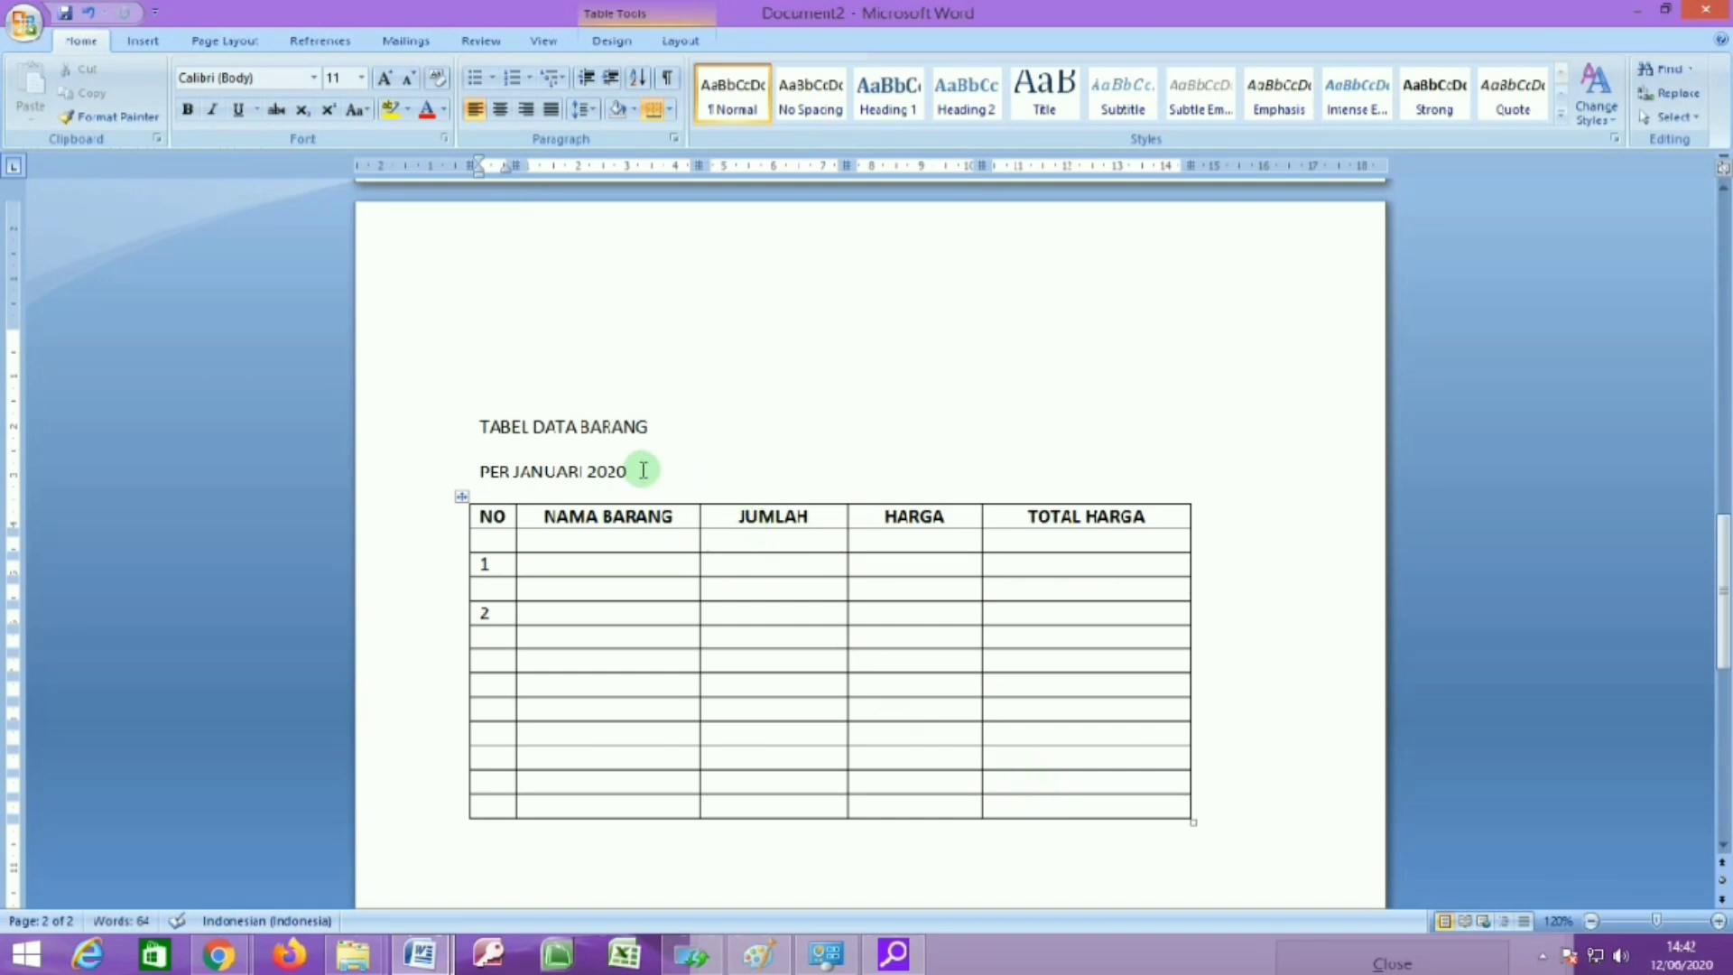
scroll(788, 492, up, 2)
scroll(789, 492, down, 2)
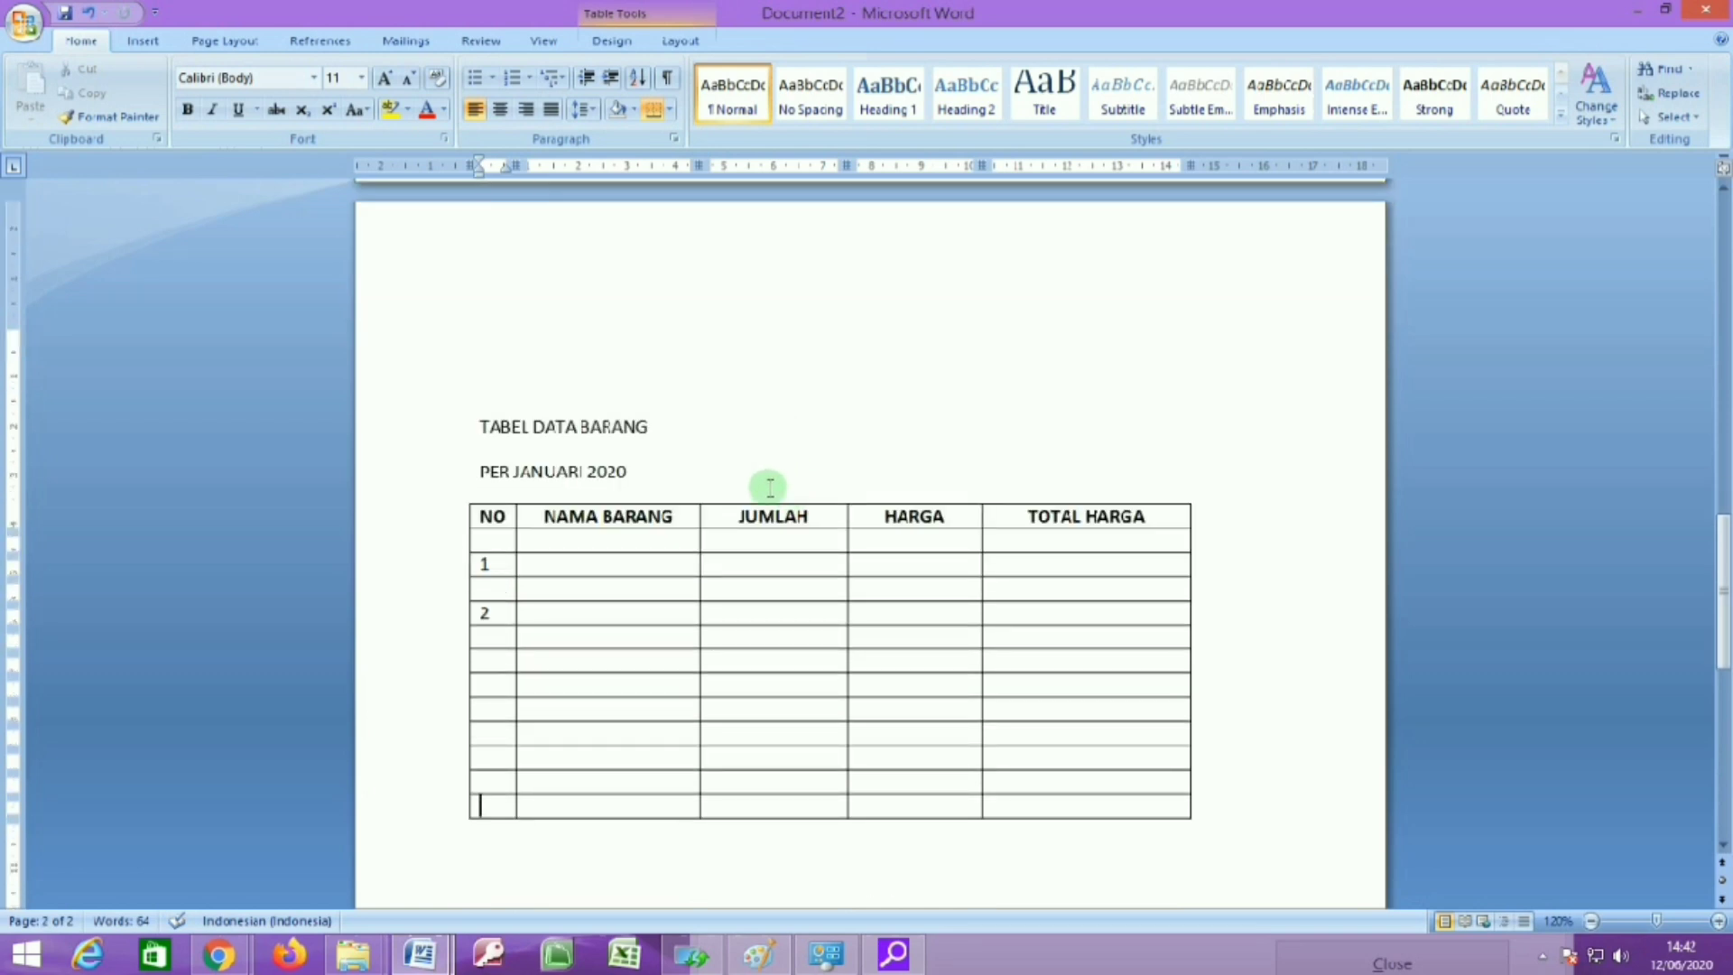
click(778, 572)
scroll(778, 572, down, 1)
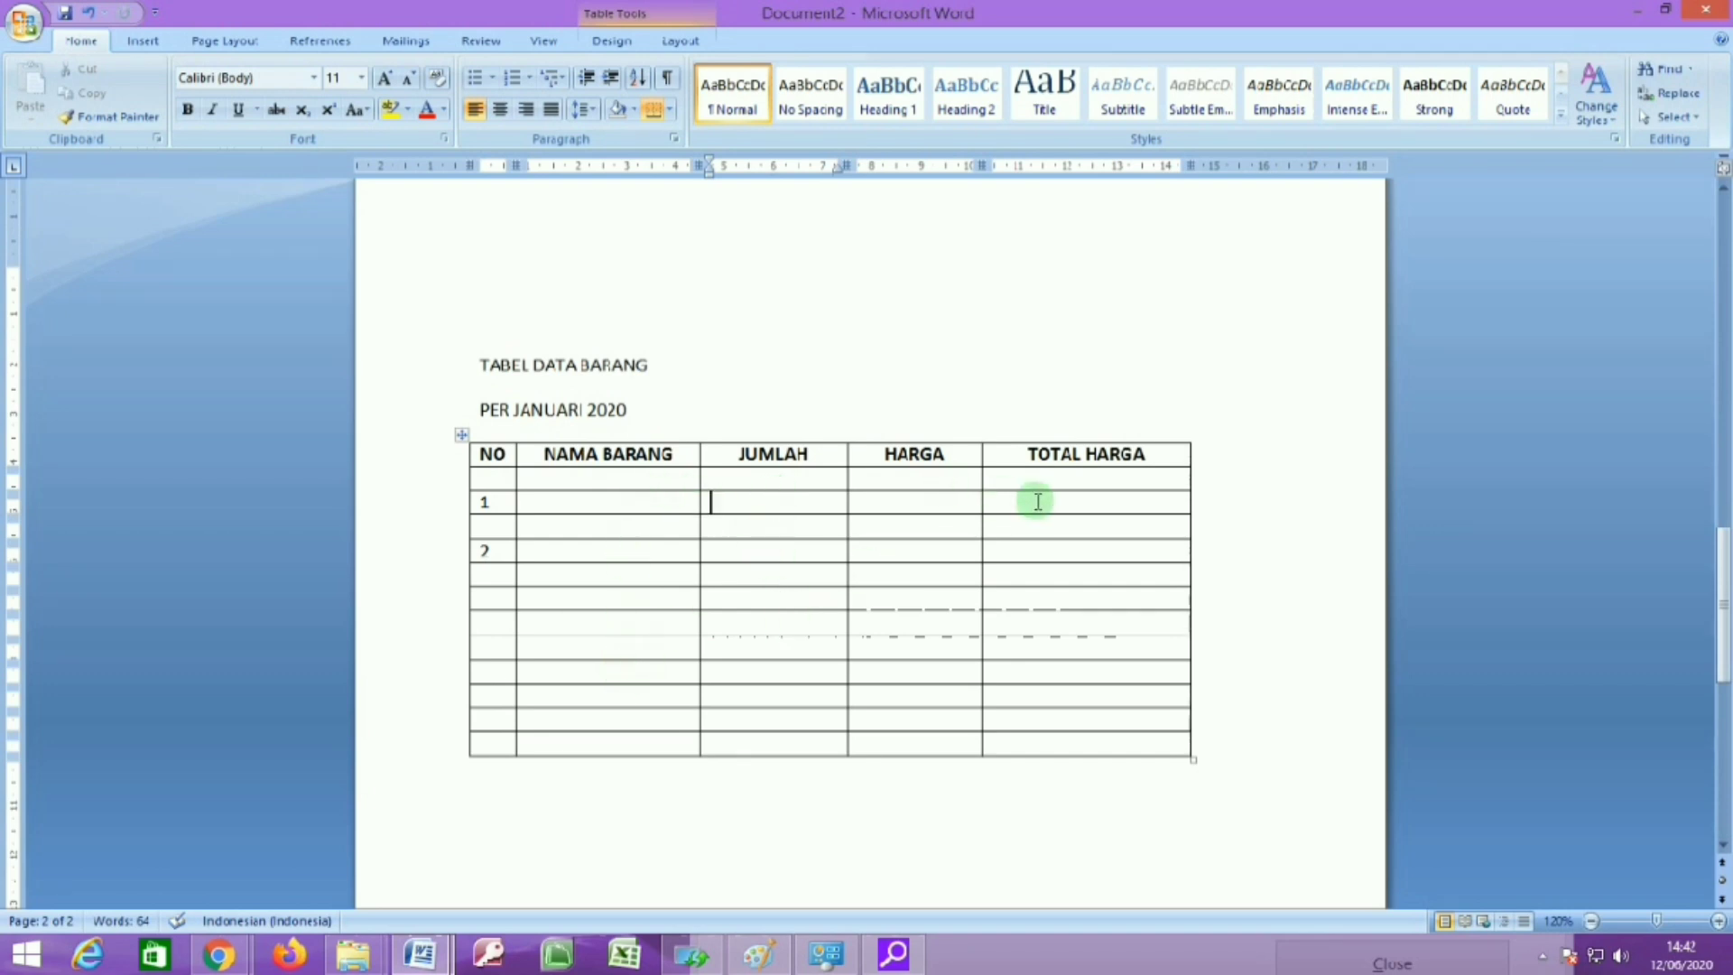
scroll(1036, 557, up, 1)
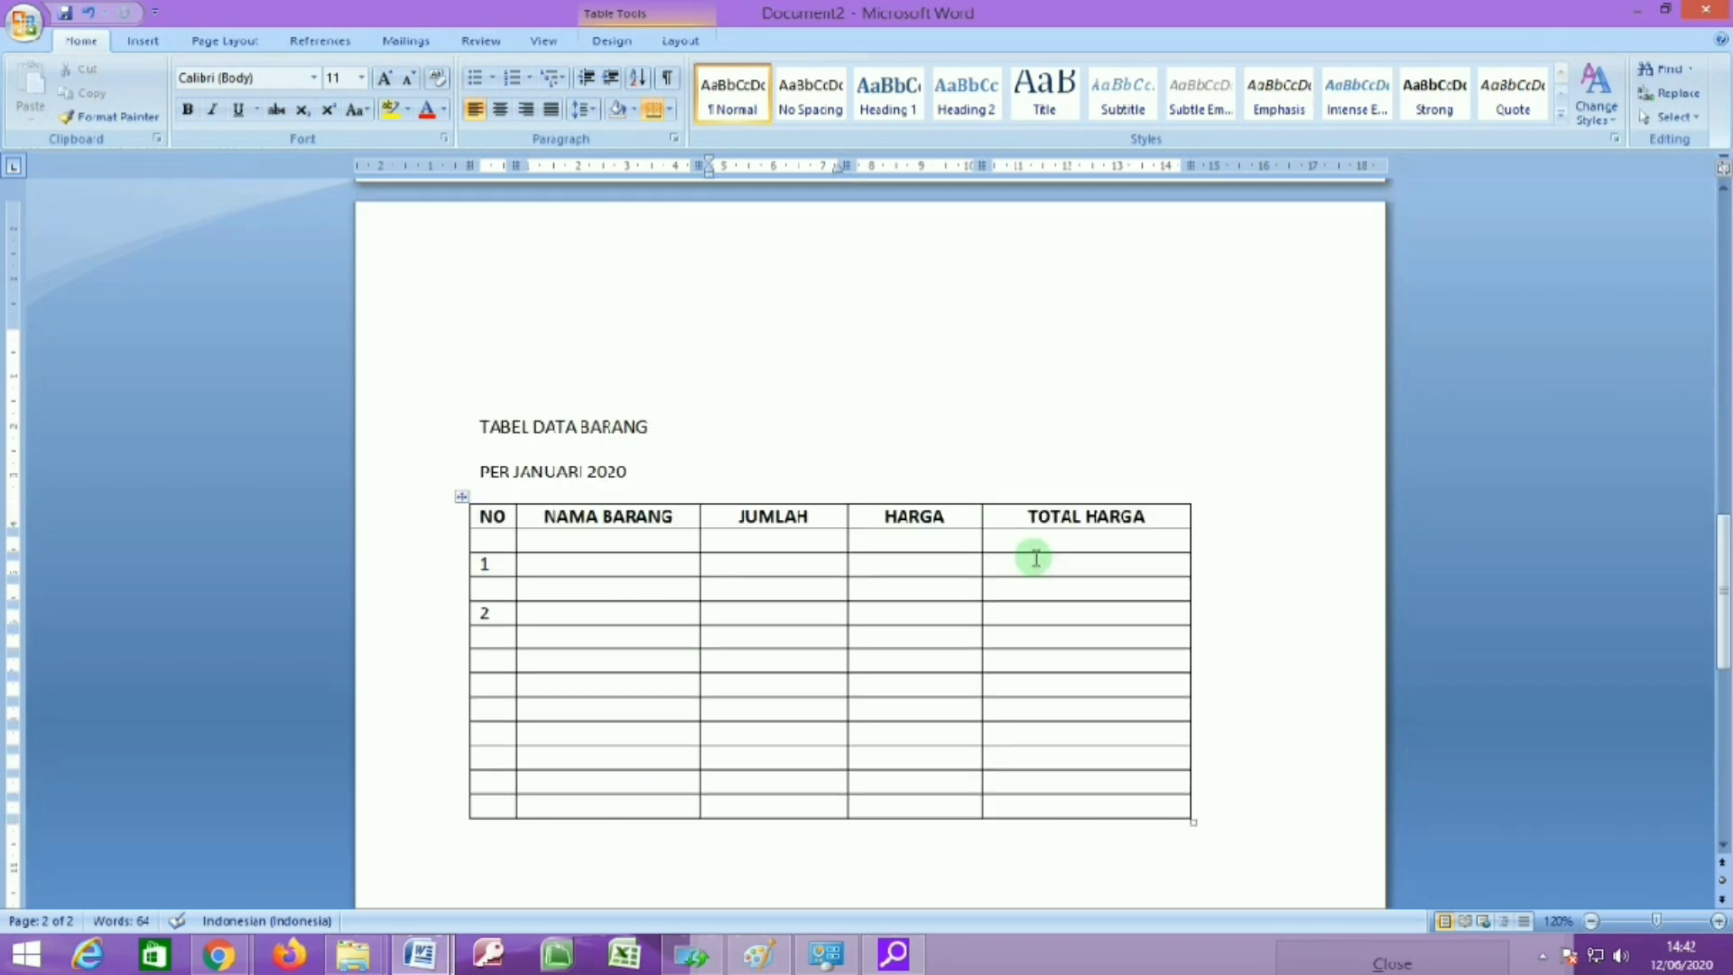
scroll(874, 611, down, 2)
scroll(872, 613, up, 2)
scroll(872, 614, down, 1)
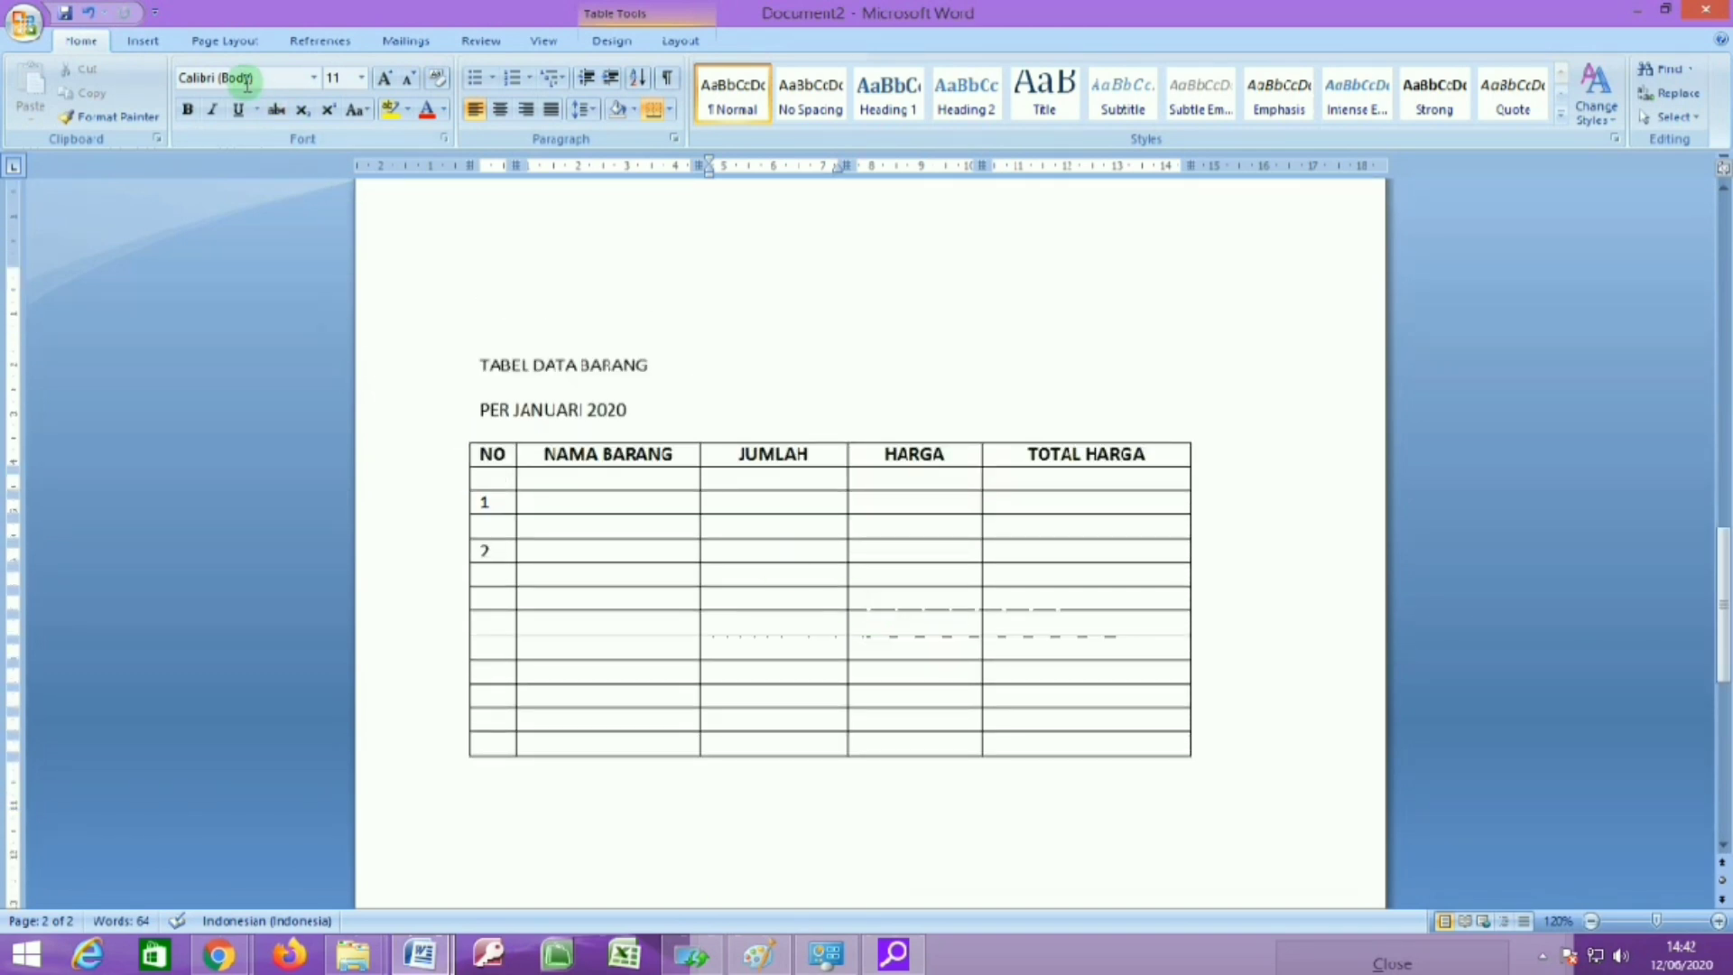
click(142, 41)
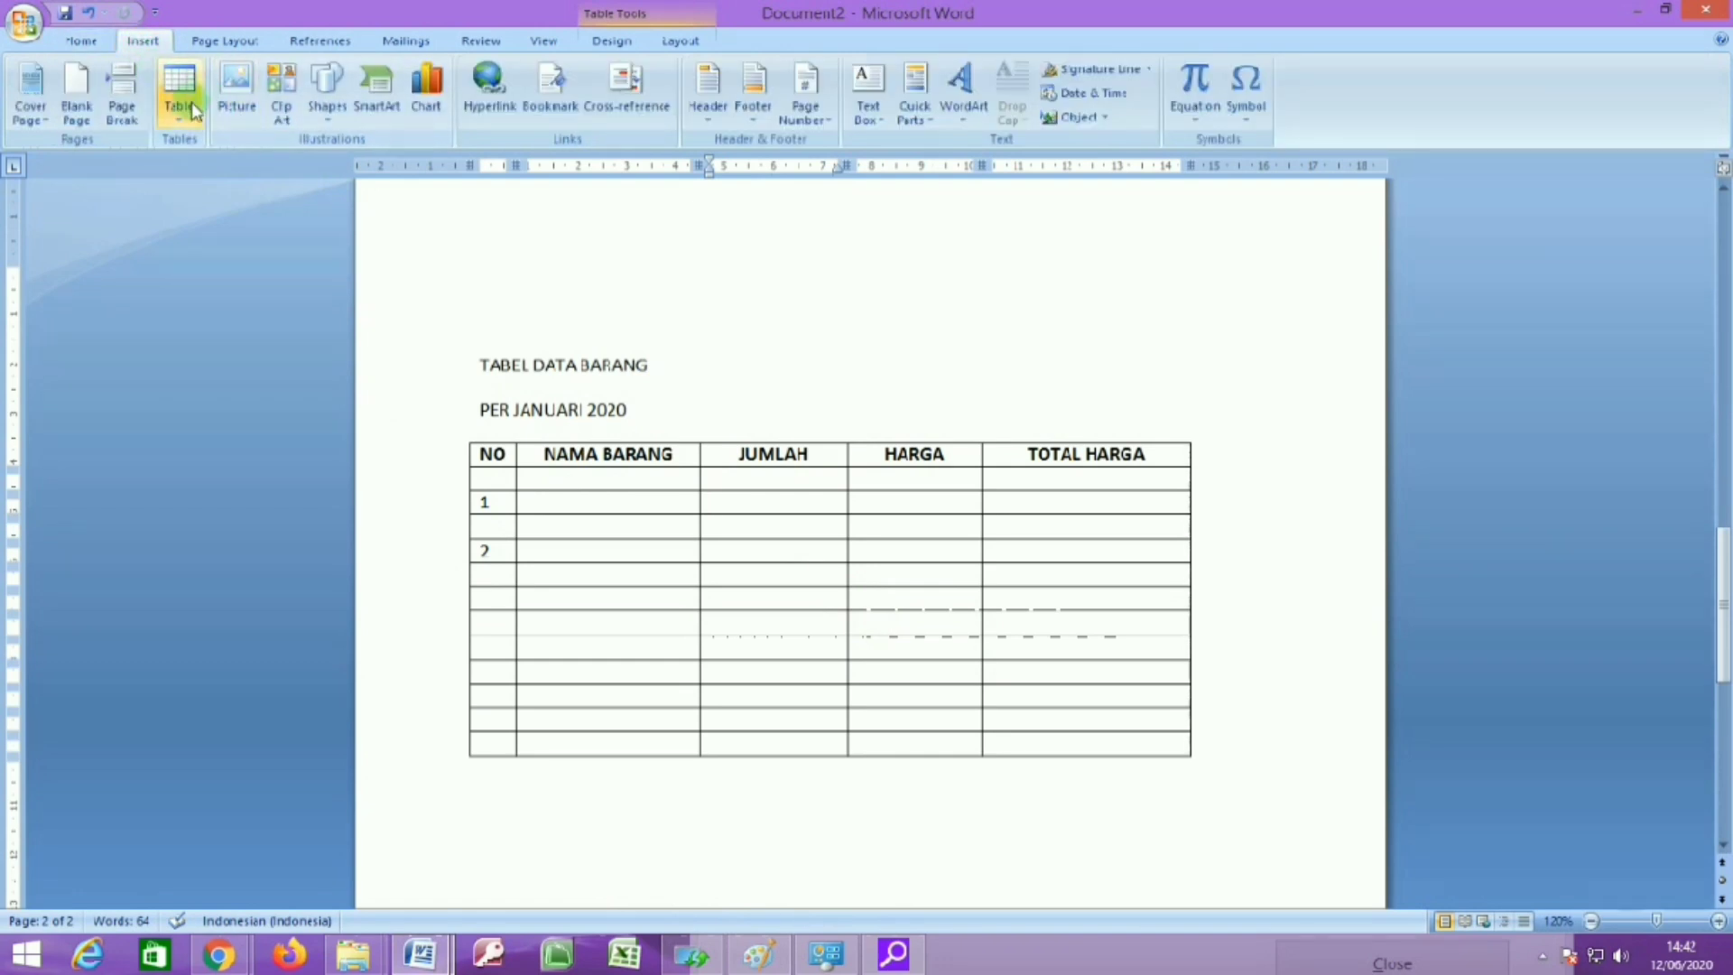
click(839, 374)
click(494, 456)
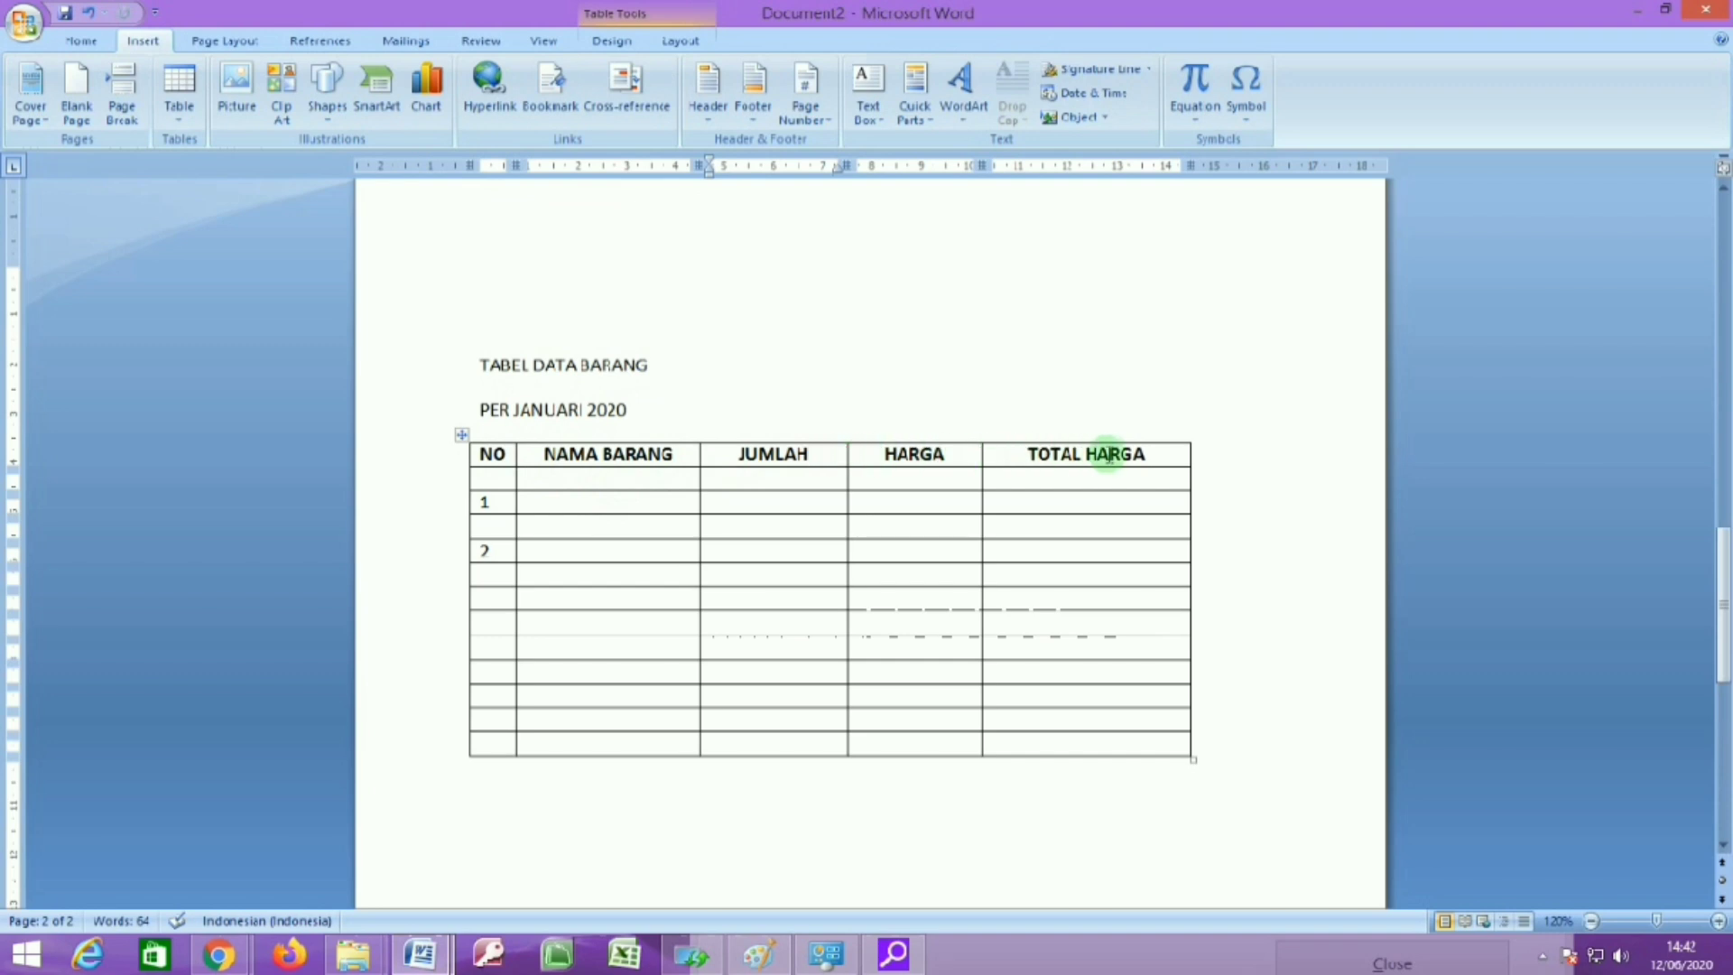
click(939, 454)
text(SA)
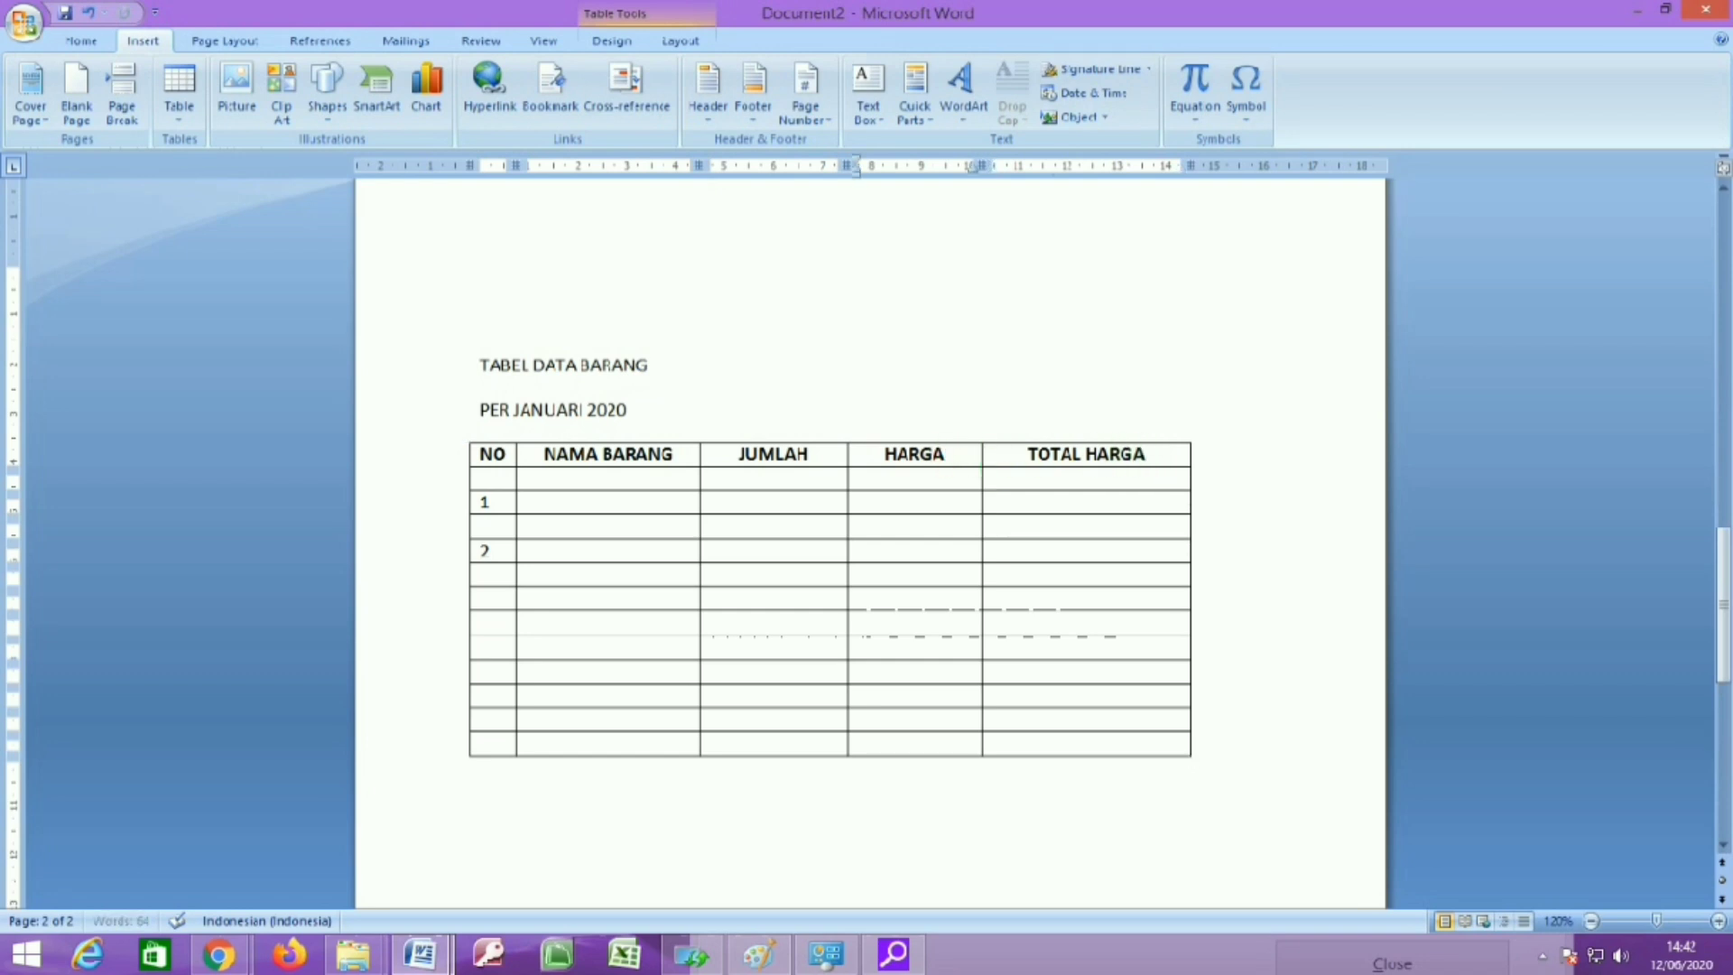
key(BackSpace)
key(BackSpace)
key(BackSpace)
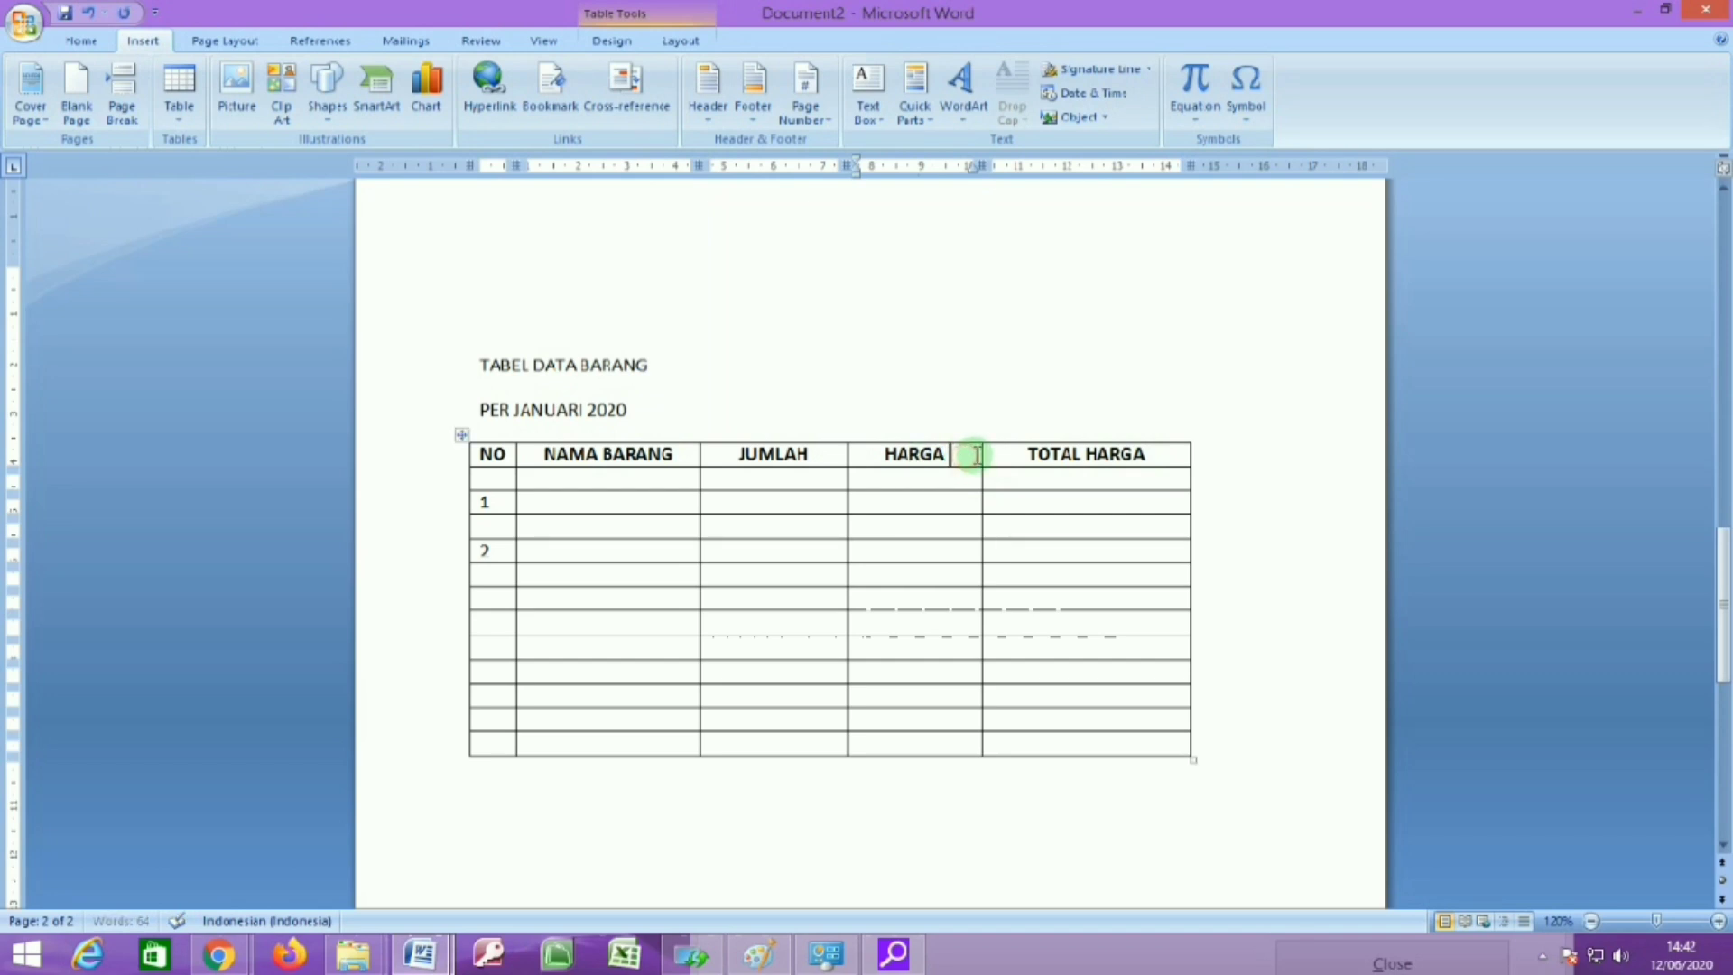
Insert an empty column to the right of the HARGA column.
drag(954, 460, 940, 740)
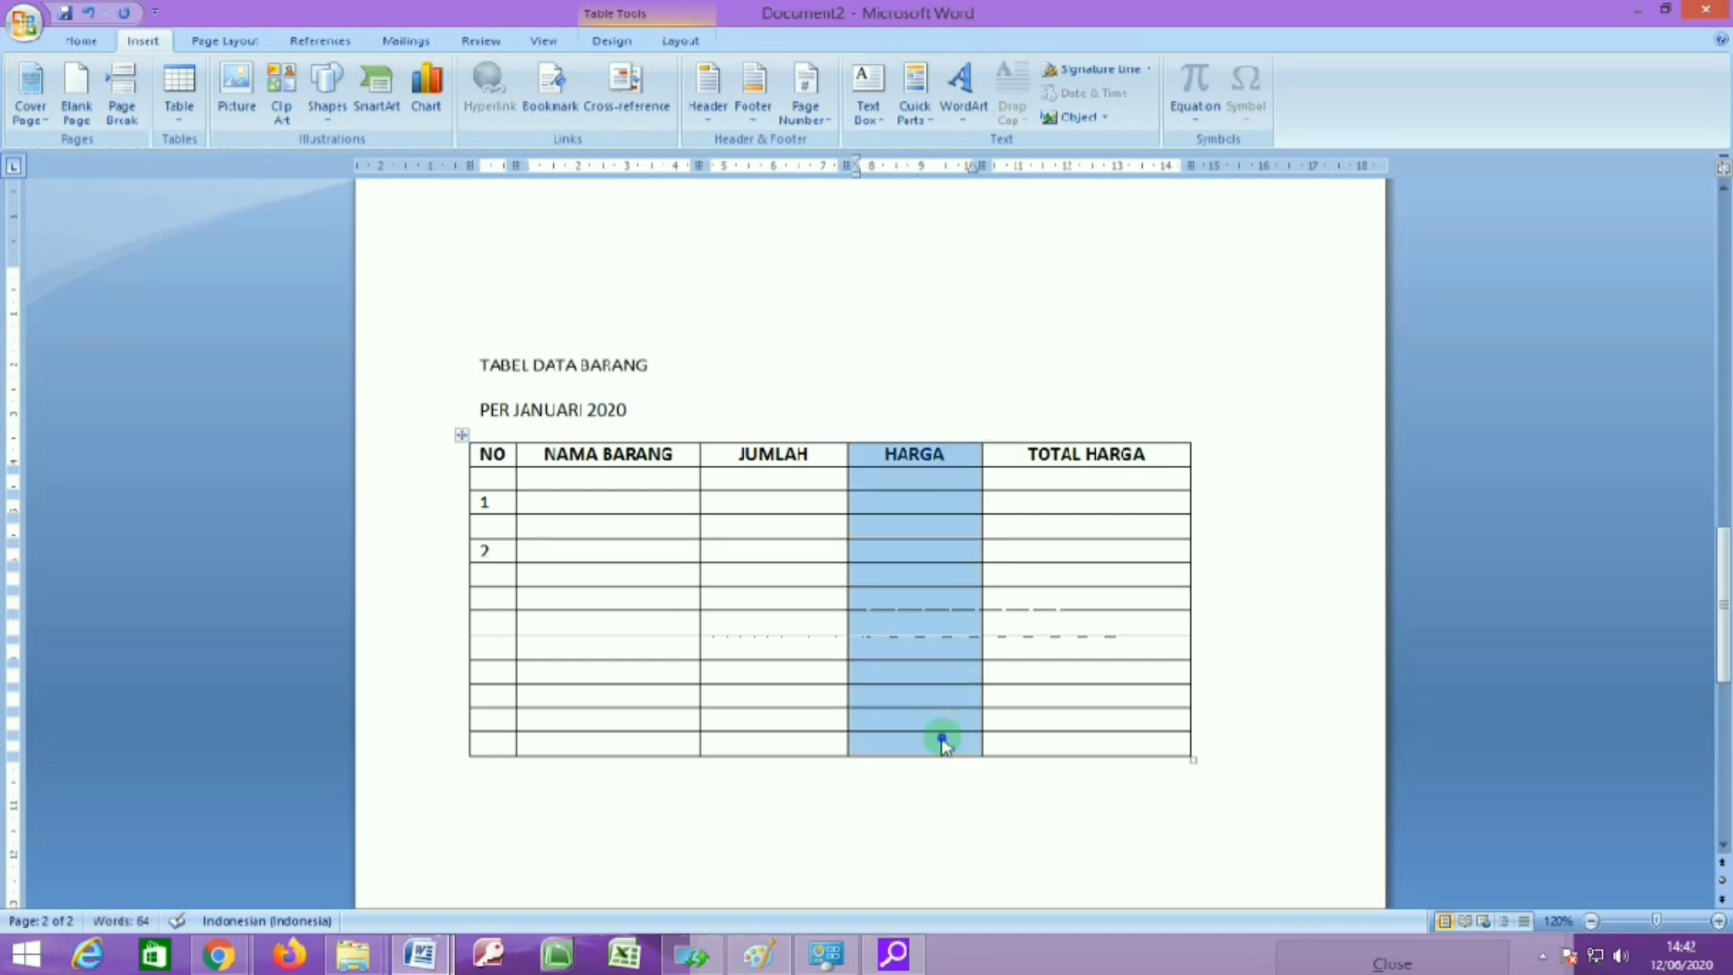
right_click(940, 740)
mouse_move(1164, 506)
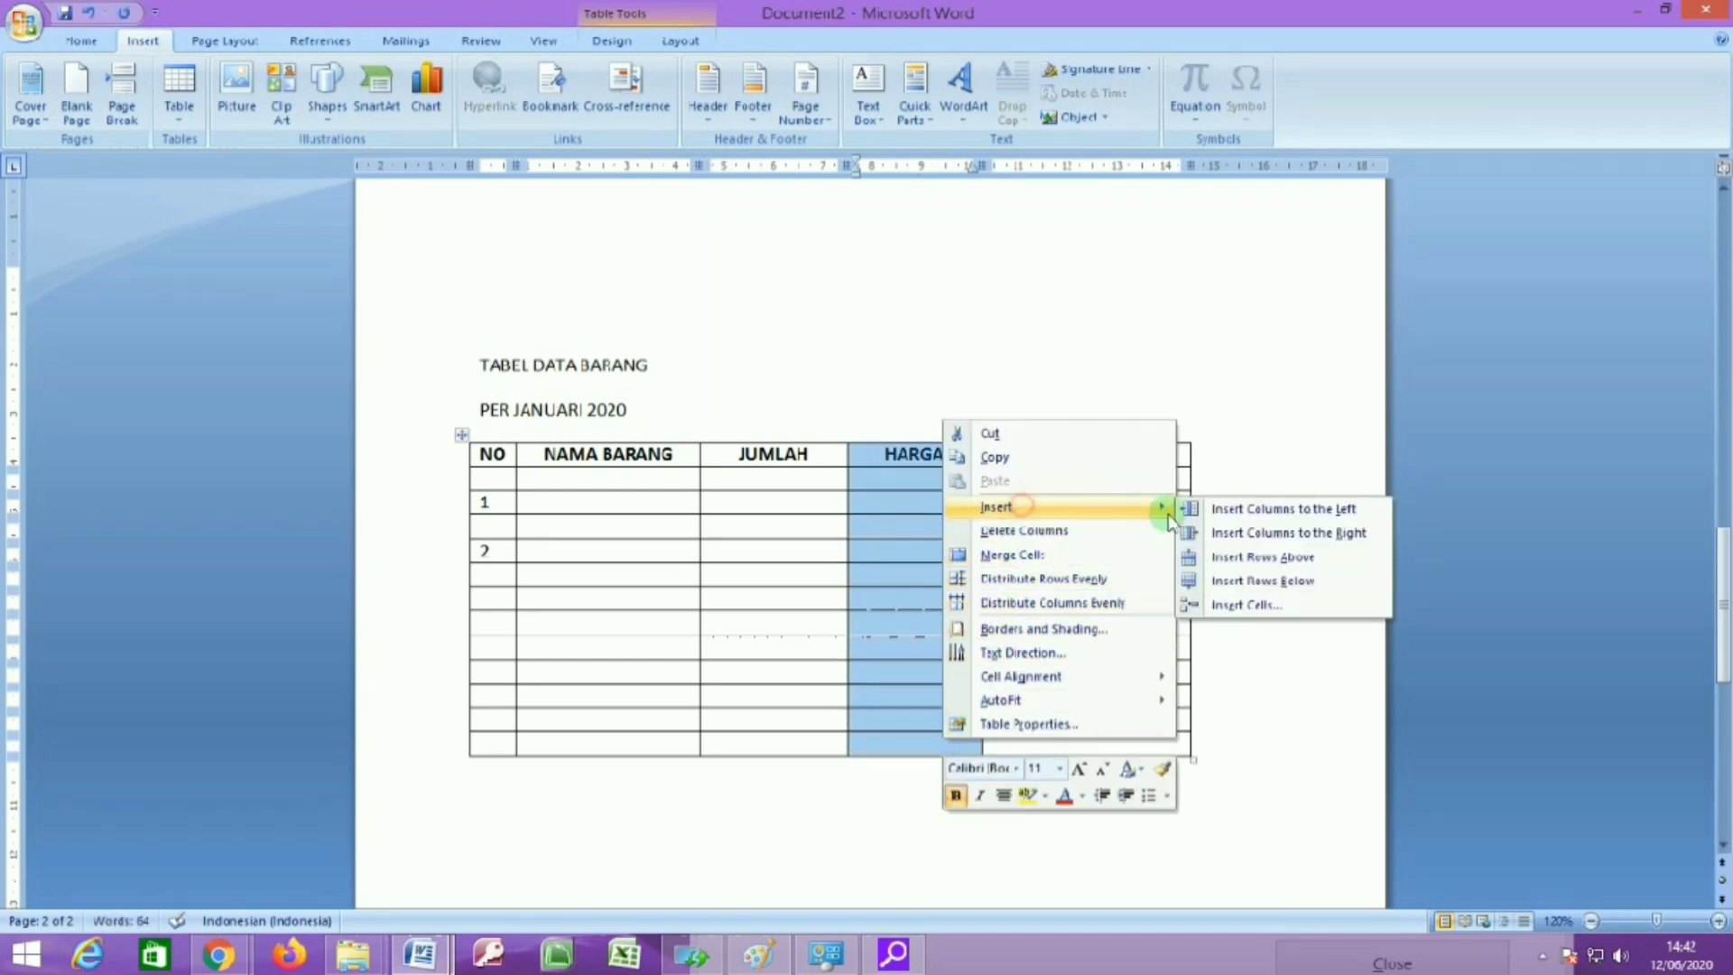
click(1223, 533)
click(910, 453)
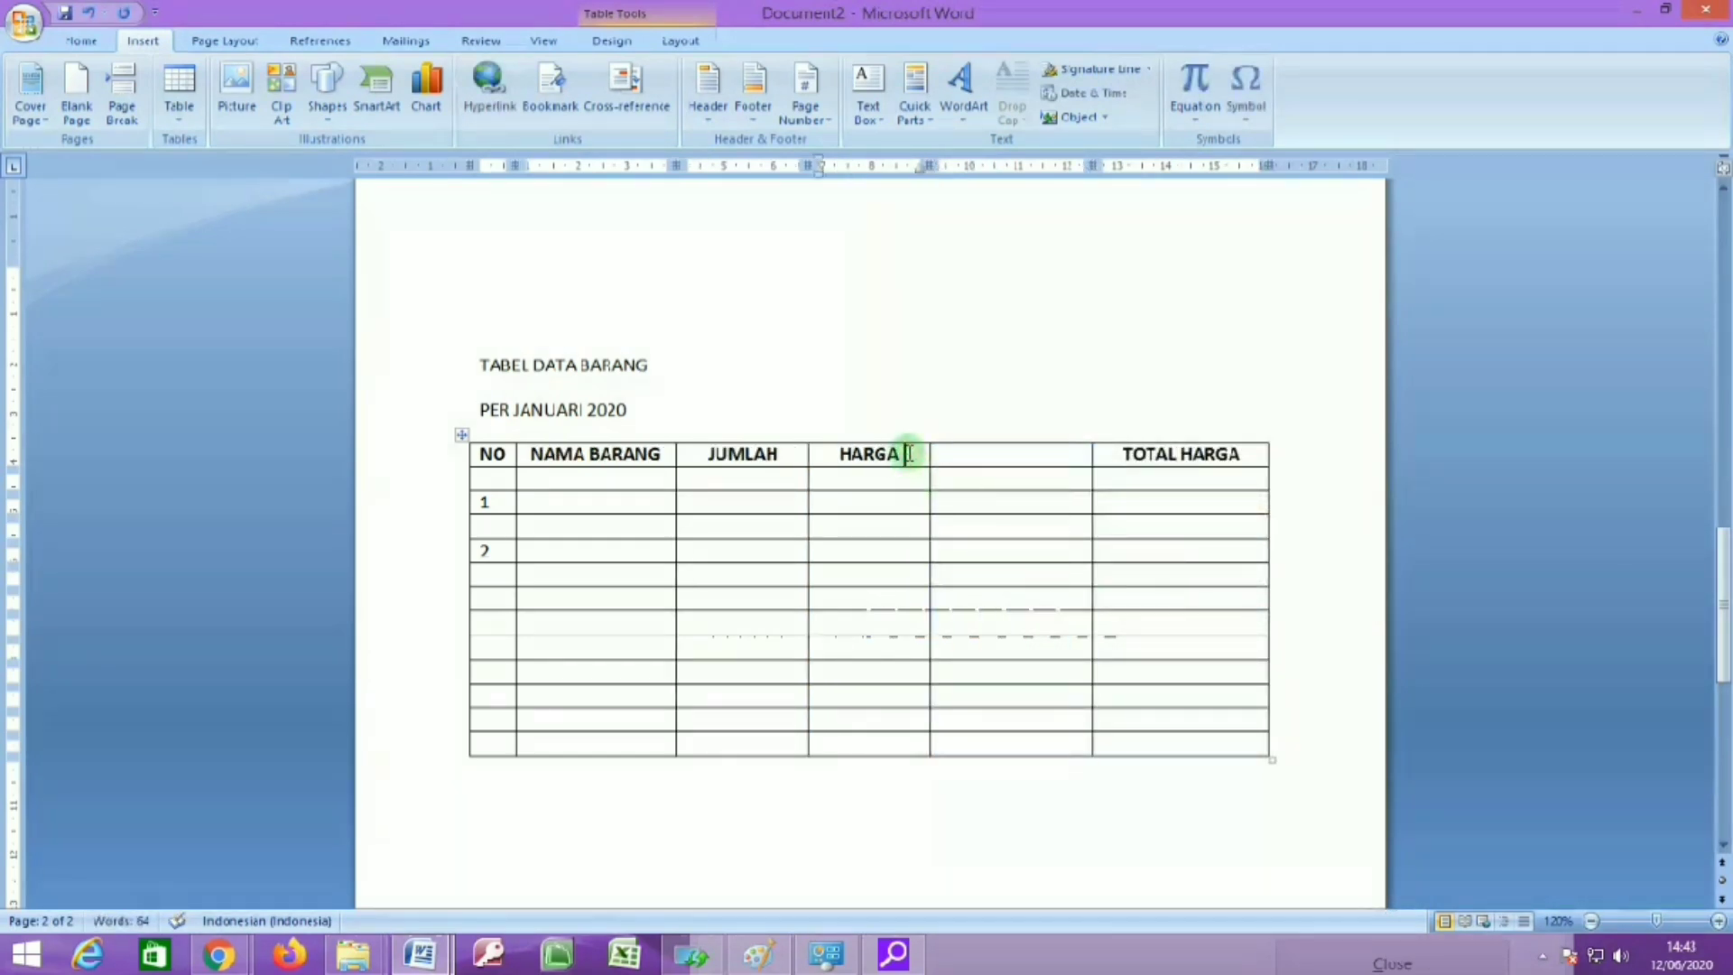
Merge the HARGA heading cell with the empty heading cell to its right.
drag(910, 453, 958, 457)
click(935, 520)
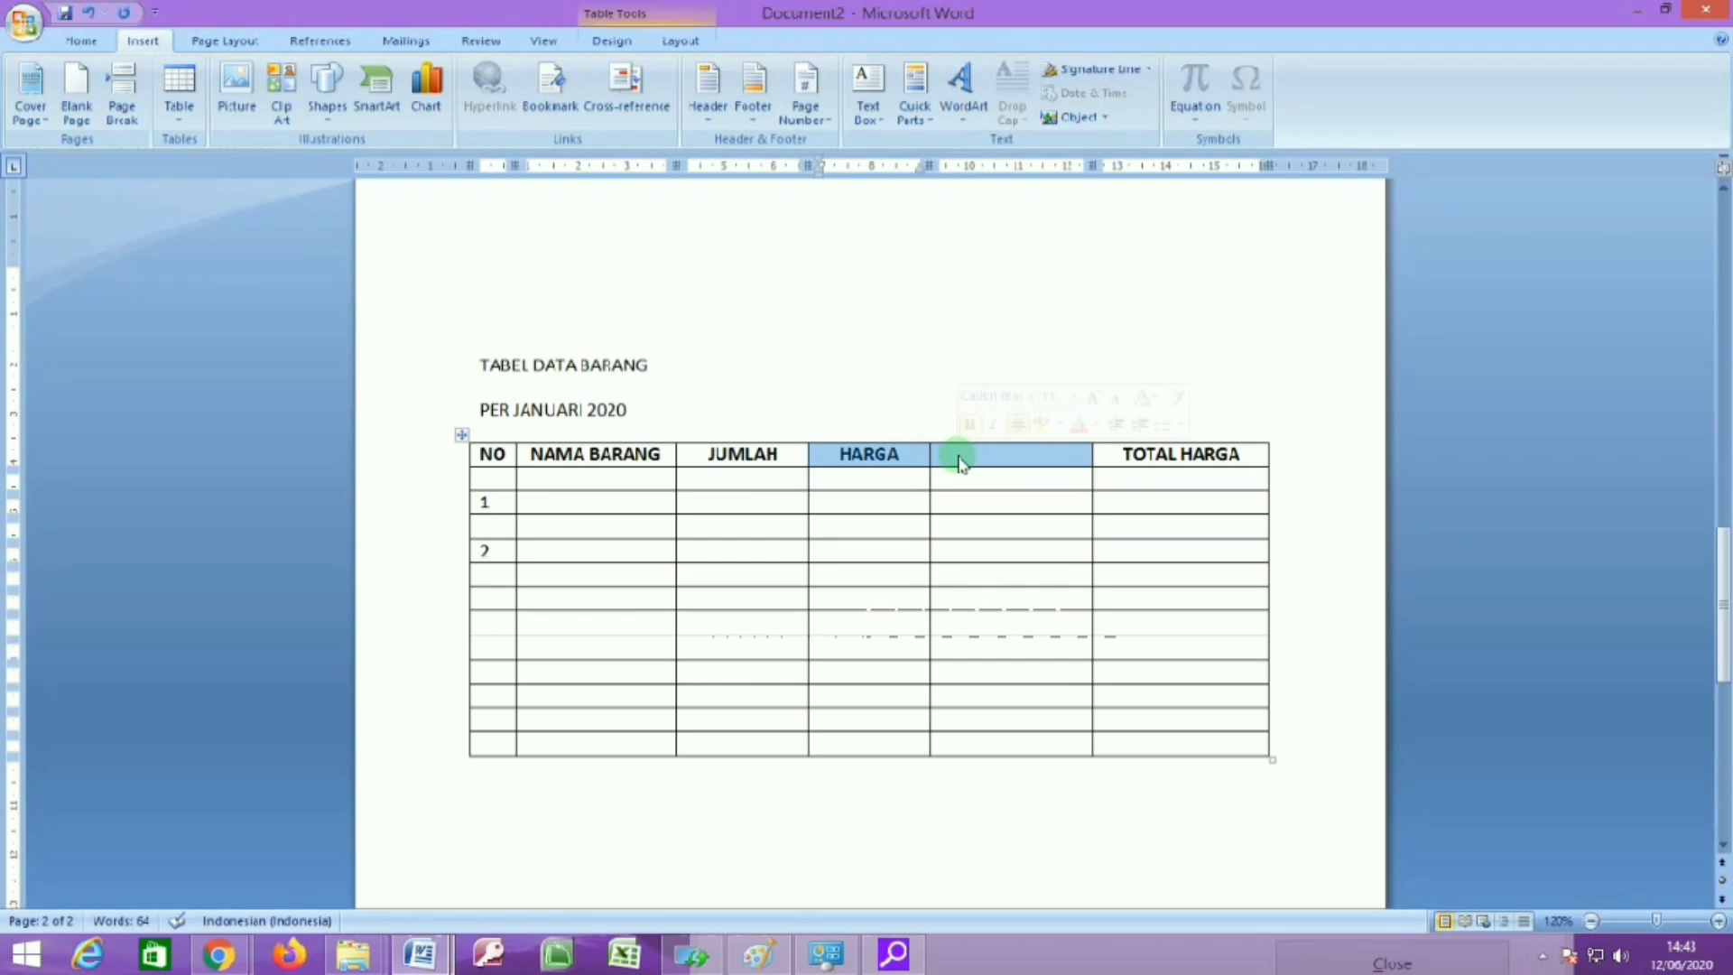
click(956, 495)
click(913, 457)
click(989, 455)
drag(978, 455, 902, 453)
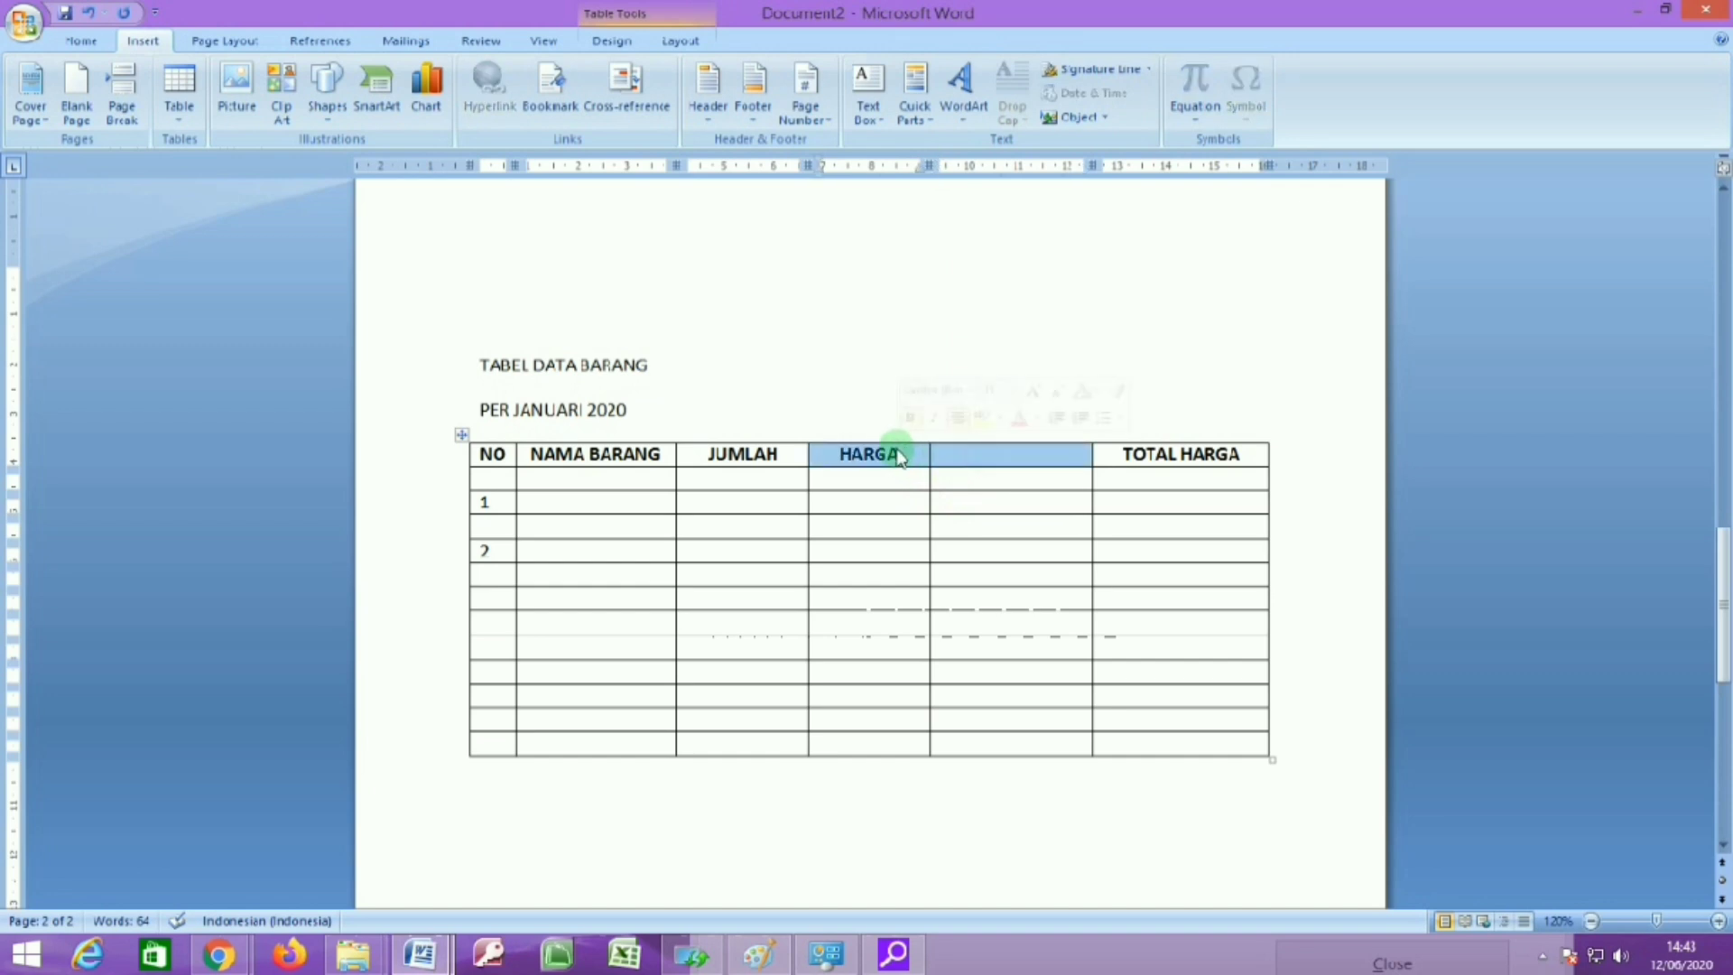
right_click(902, 453)
click(971, 582)
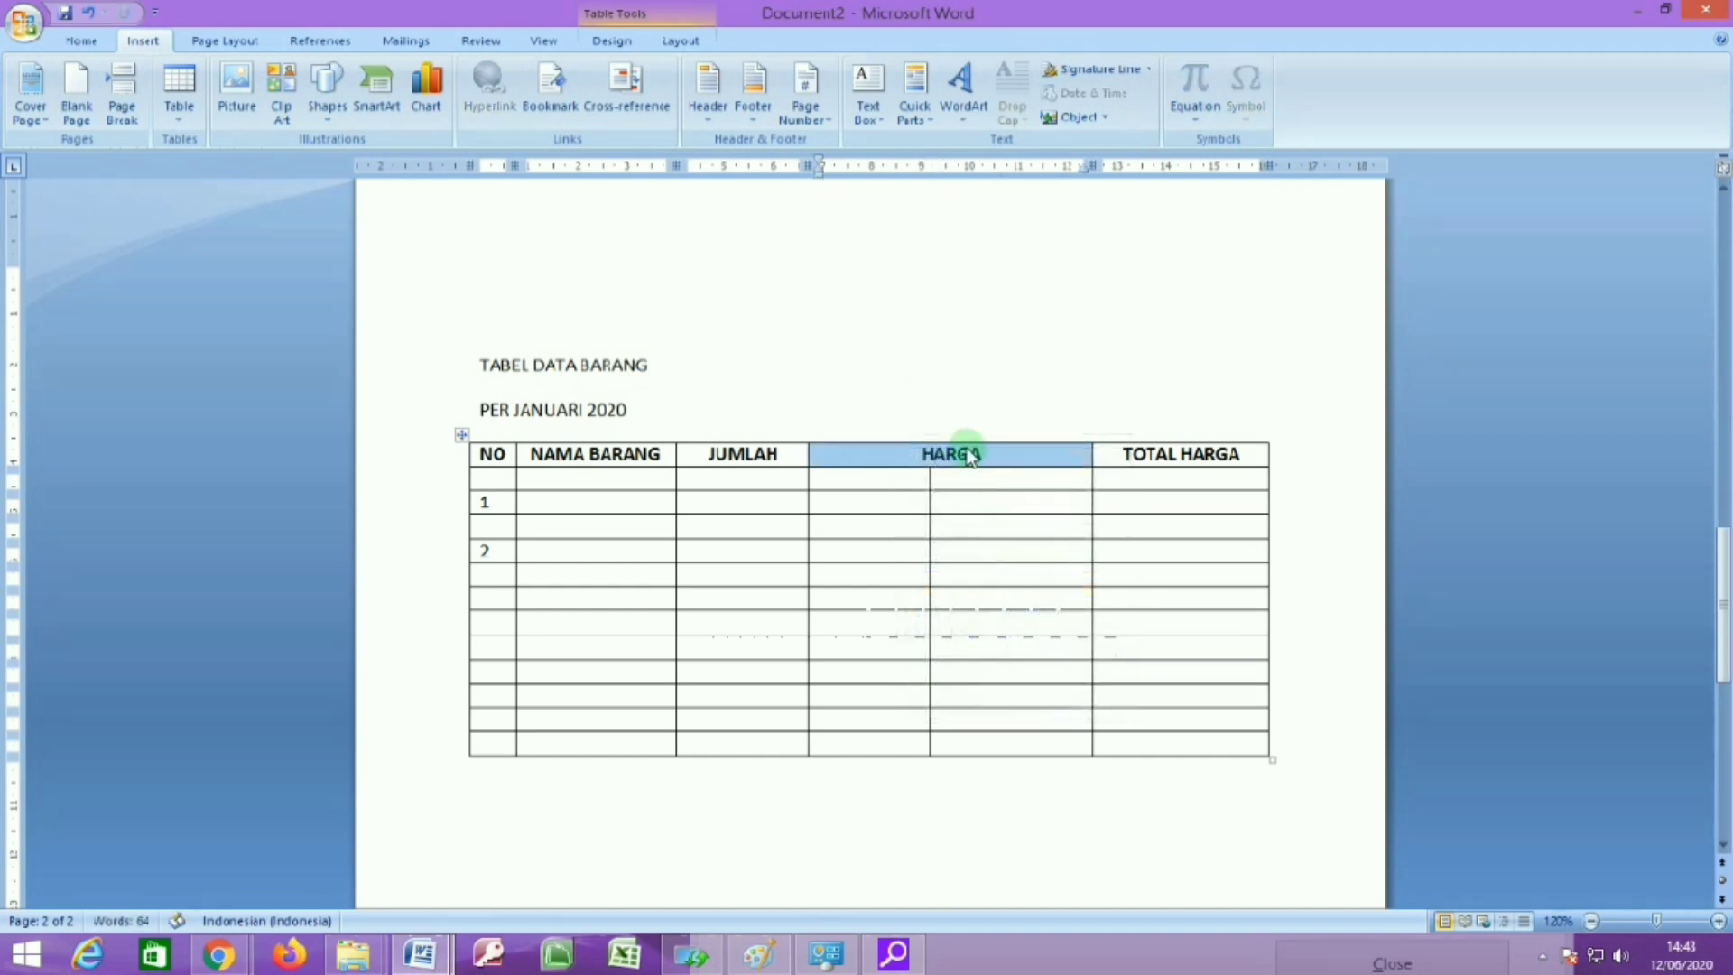
click(959, 491)
Enter the subheadings SATUAN and KODIAN in the two cells below the merged HARGA heading.
click(902, 483)
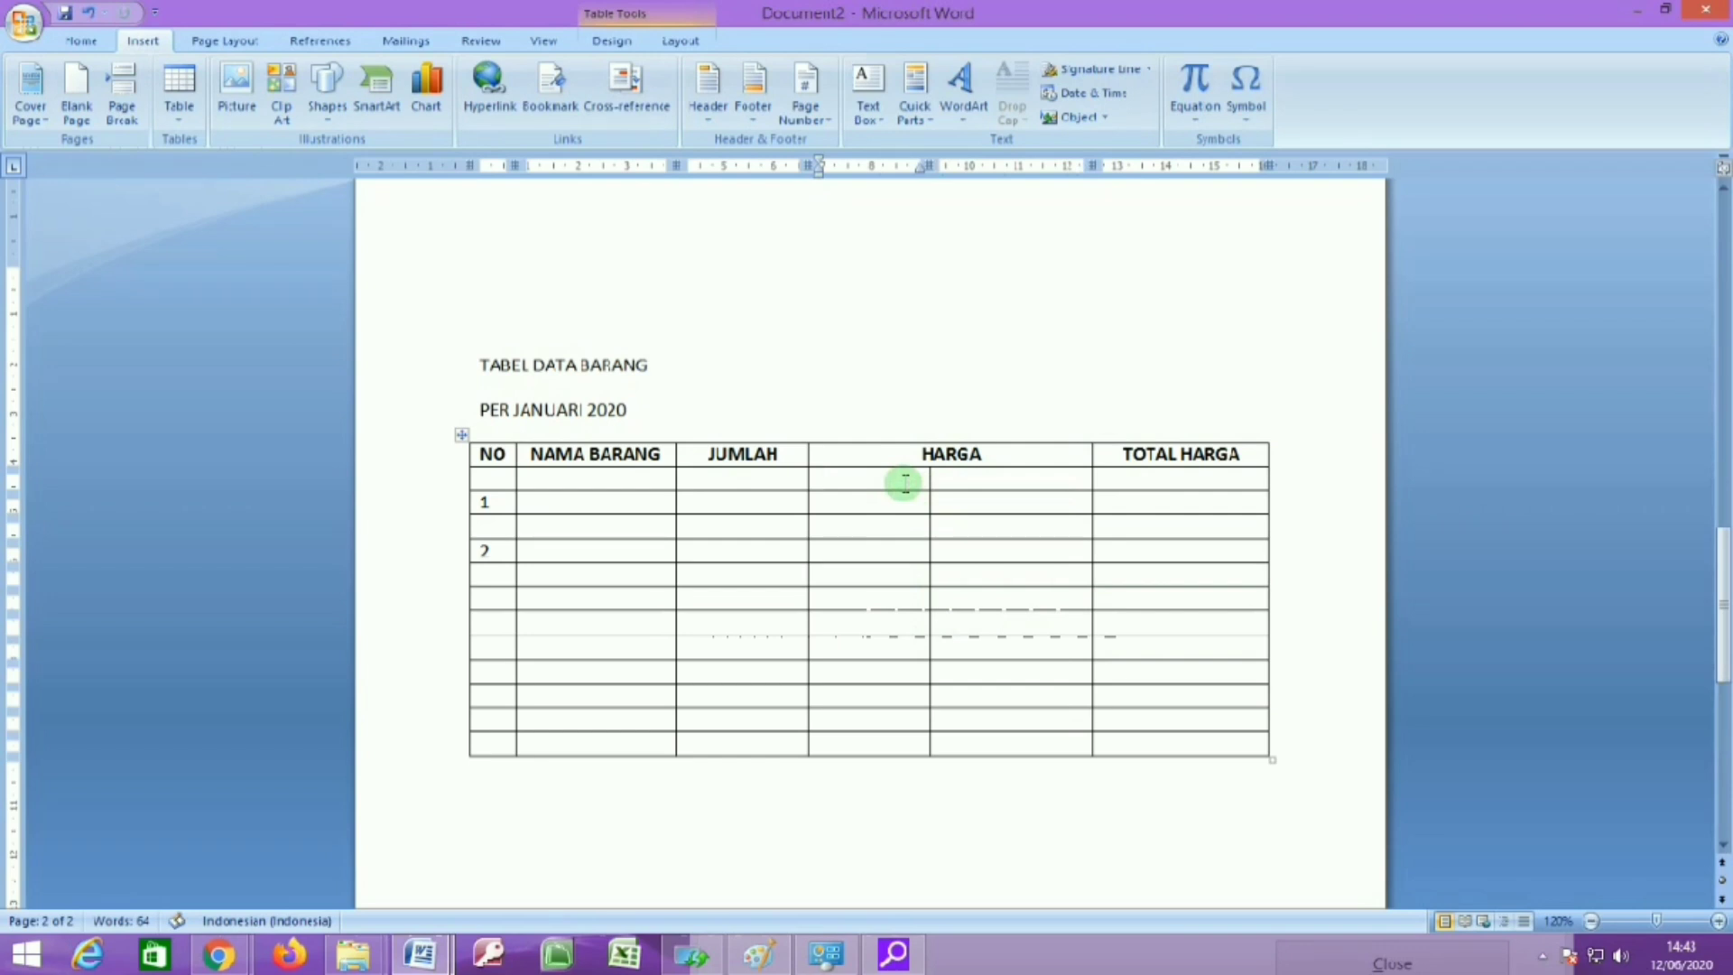
text(SATUAN)
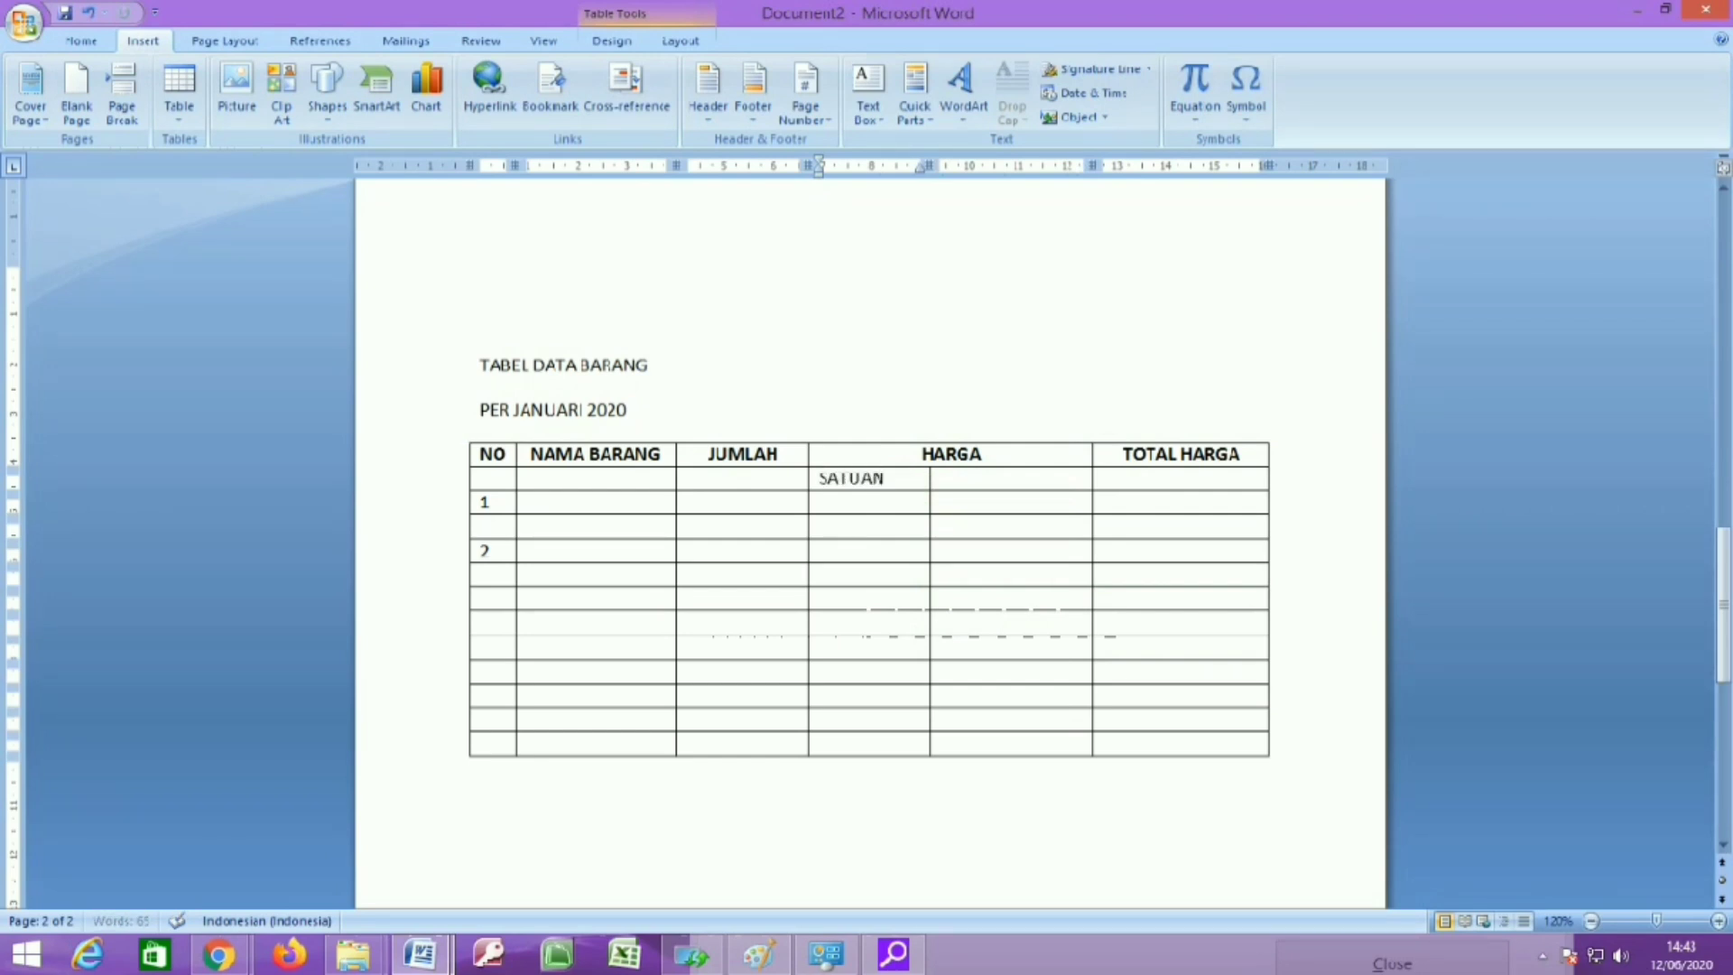
key(Tab)
text(KG)
click(1008, 547)
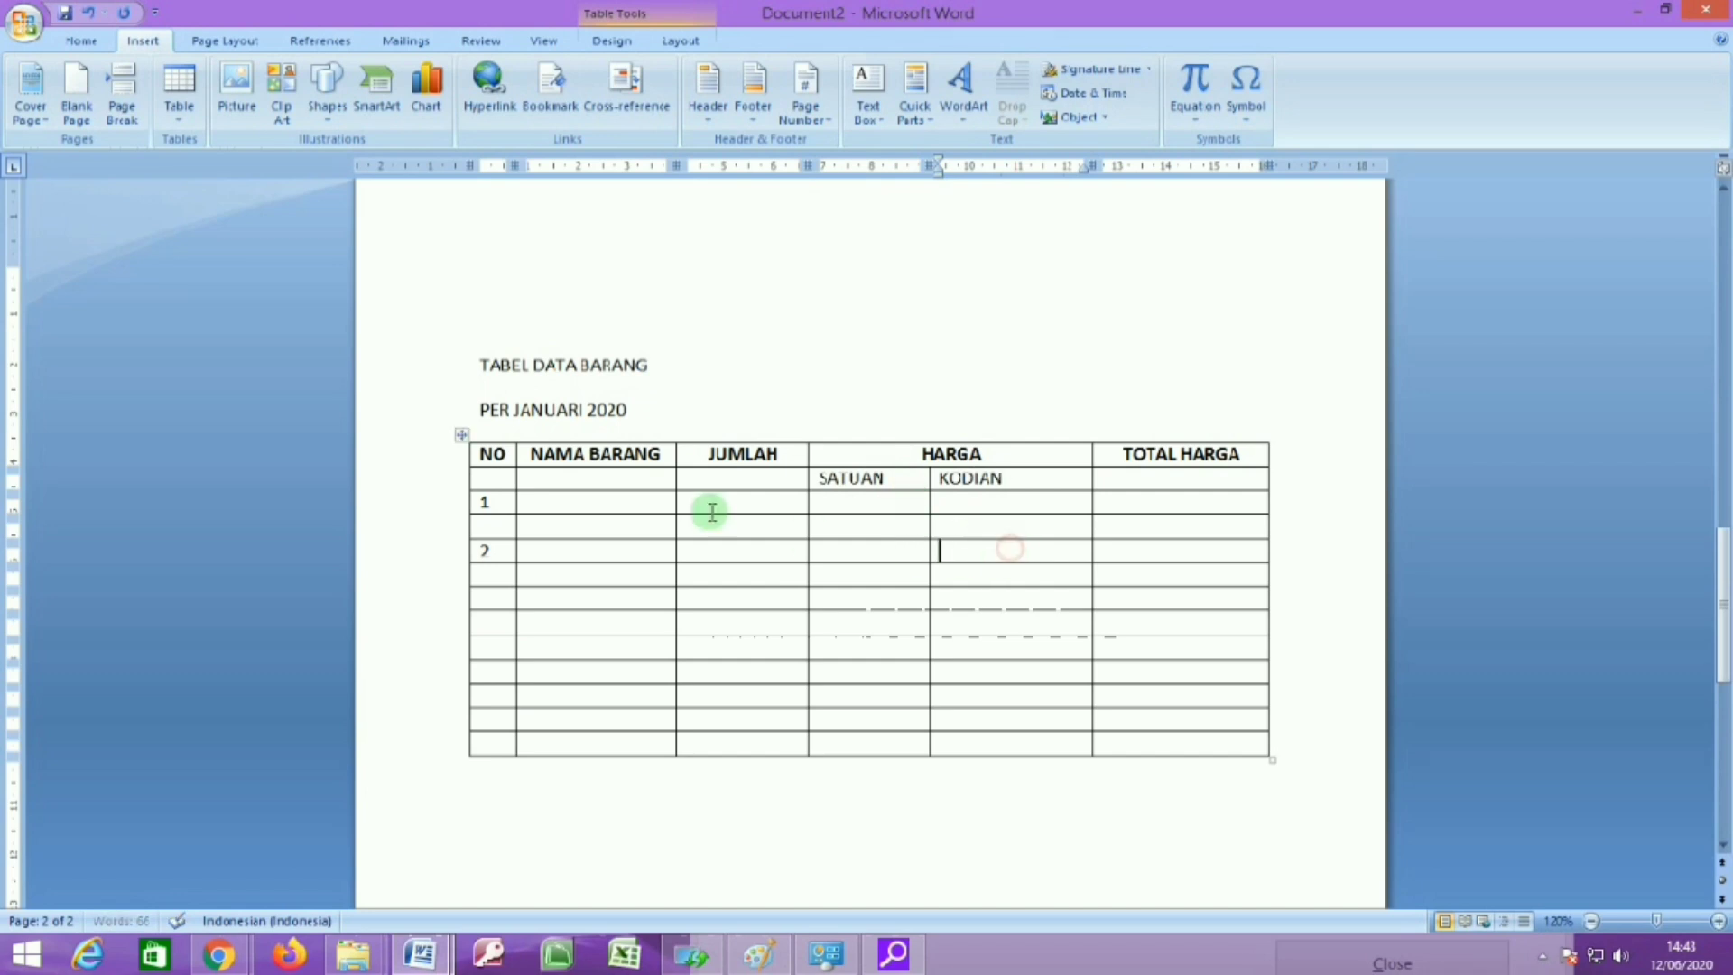
Merge the JUMLAH and NAMA BARANG heading cells each with the empty cell directly below.
drag(697, 454, 702, 477)
click(726, 556)
click(704, 458)
right_click(702, 474)
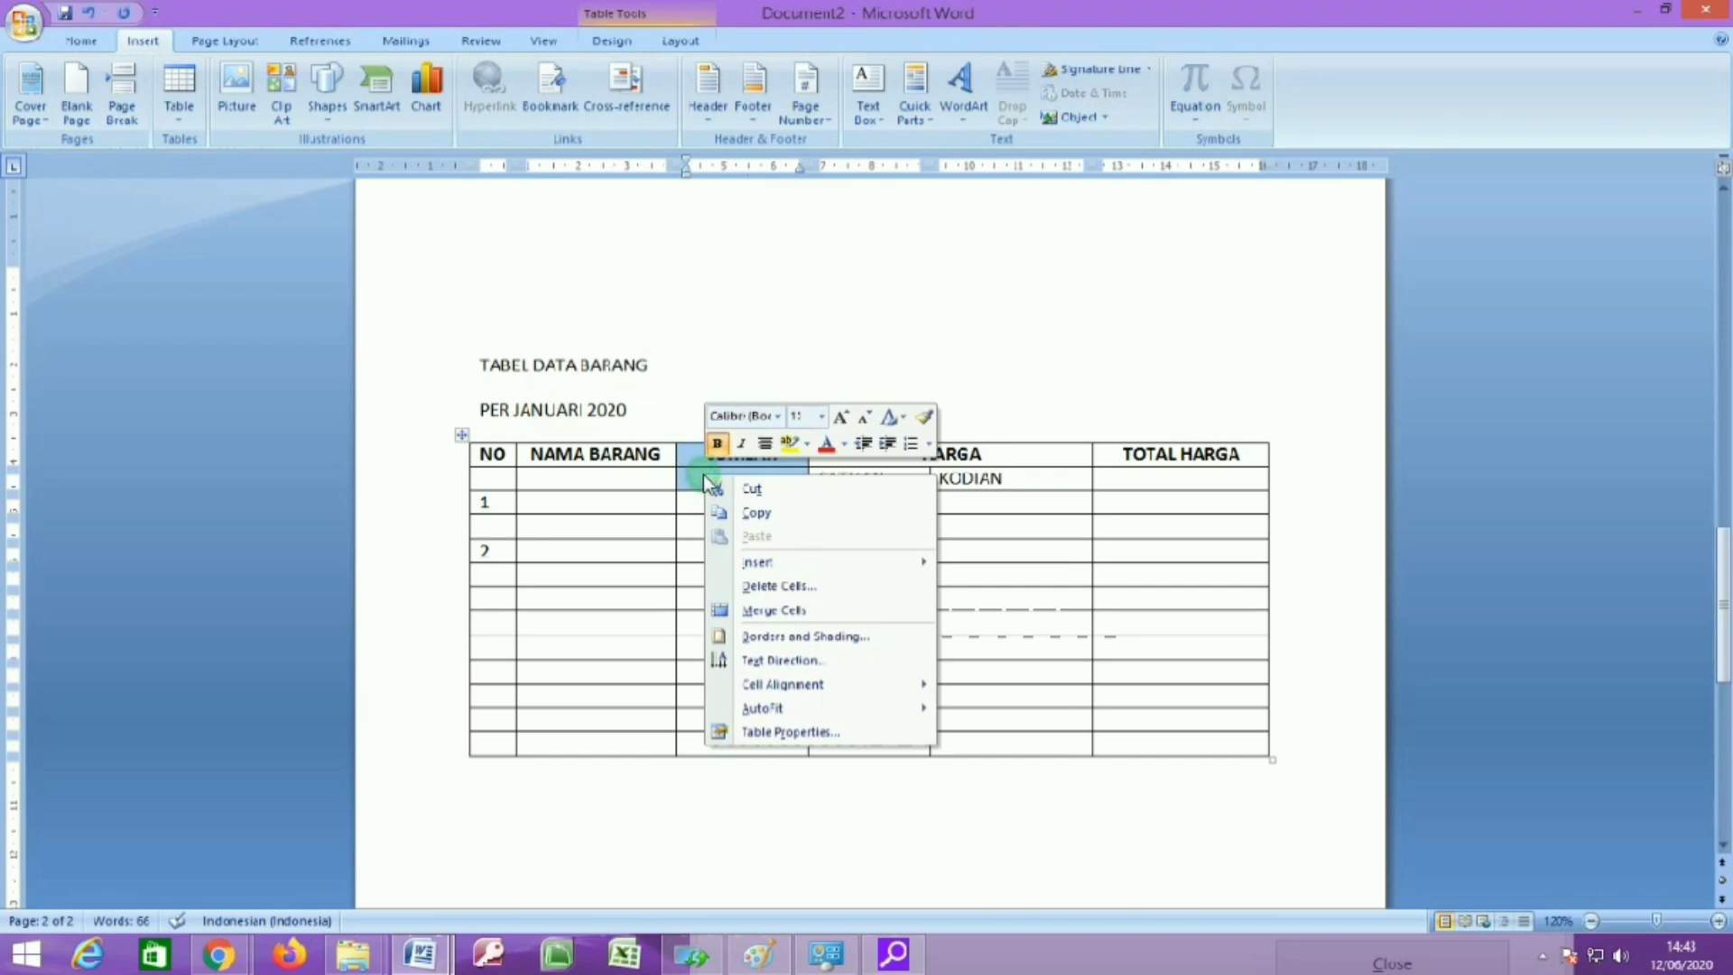
click(769, 611)
drag(530, 451, 488, 477)
right_click(532, 476)
click(577, 610)
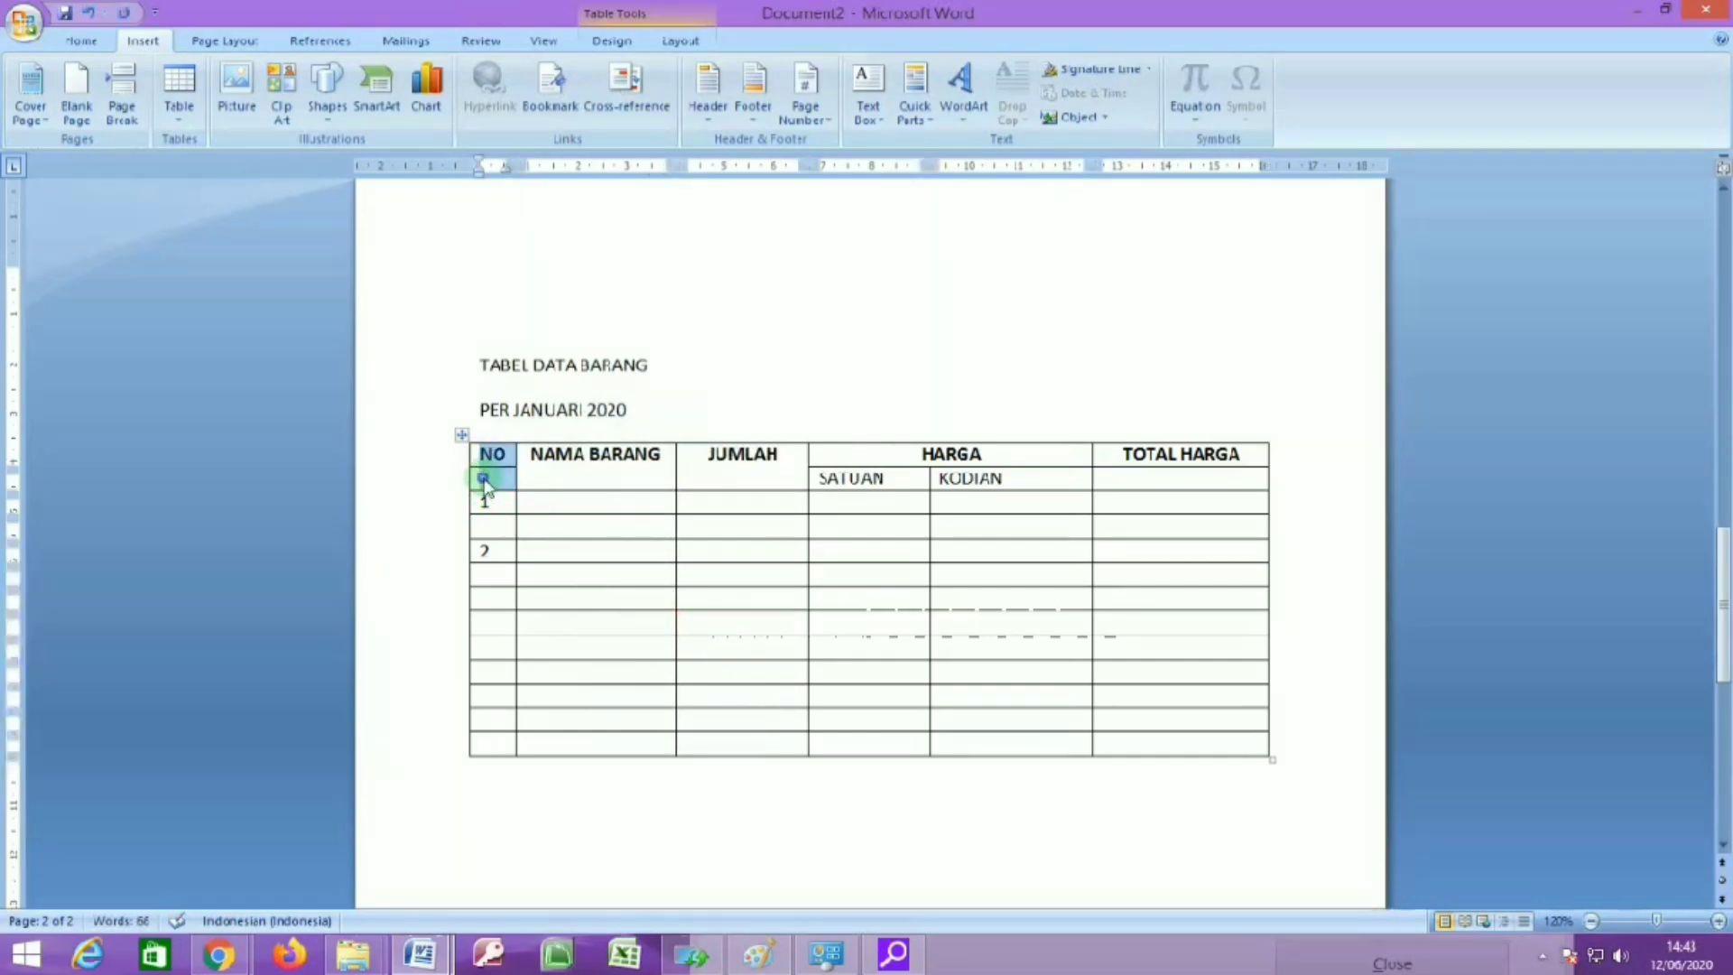
Merge the NO and TOTAL HARGA heading cells each with the empty cell directly below.
right_click(487, 476)
click(520, 617)
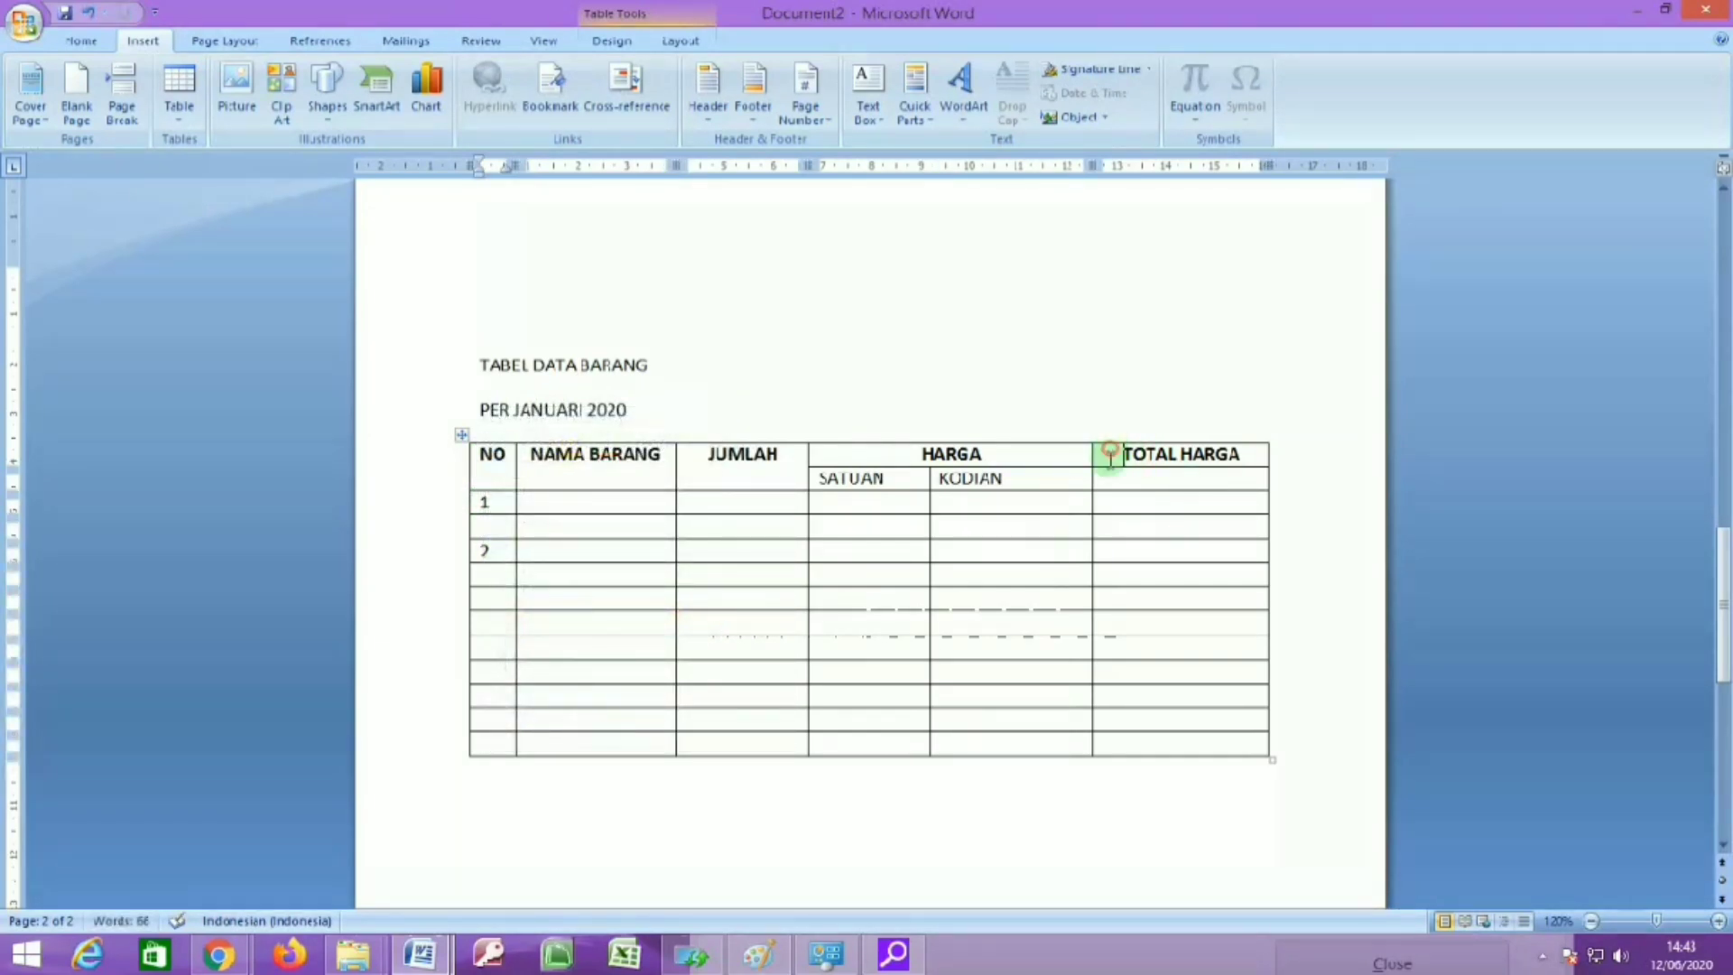
drag(1113, 452, 1108, 479)
right_click(1108, 480)
click(1151, 615)
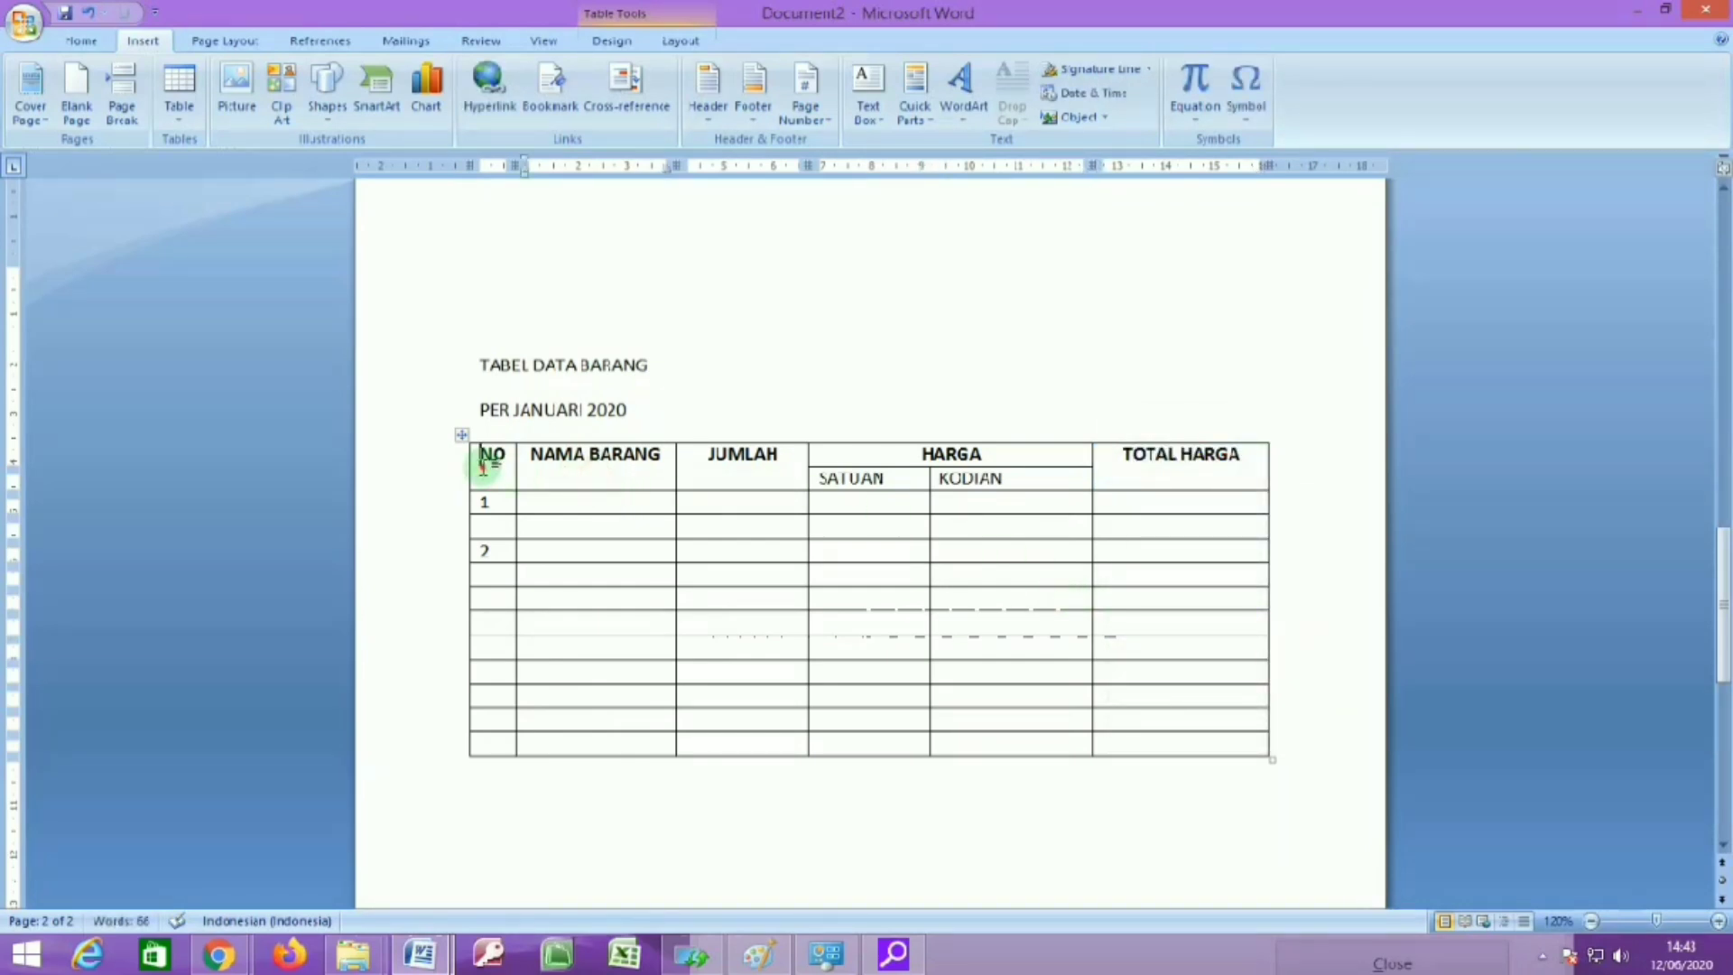
Centre the text of all the main headings from NO to TOTAL HARGA both horizontally and vertically in their cells.
click(744, 479)
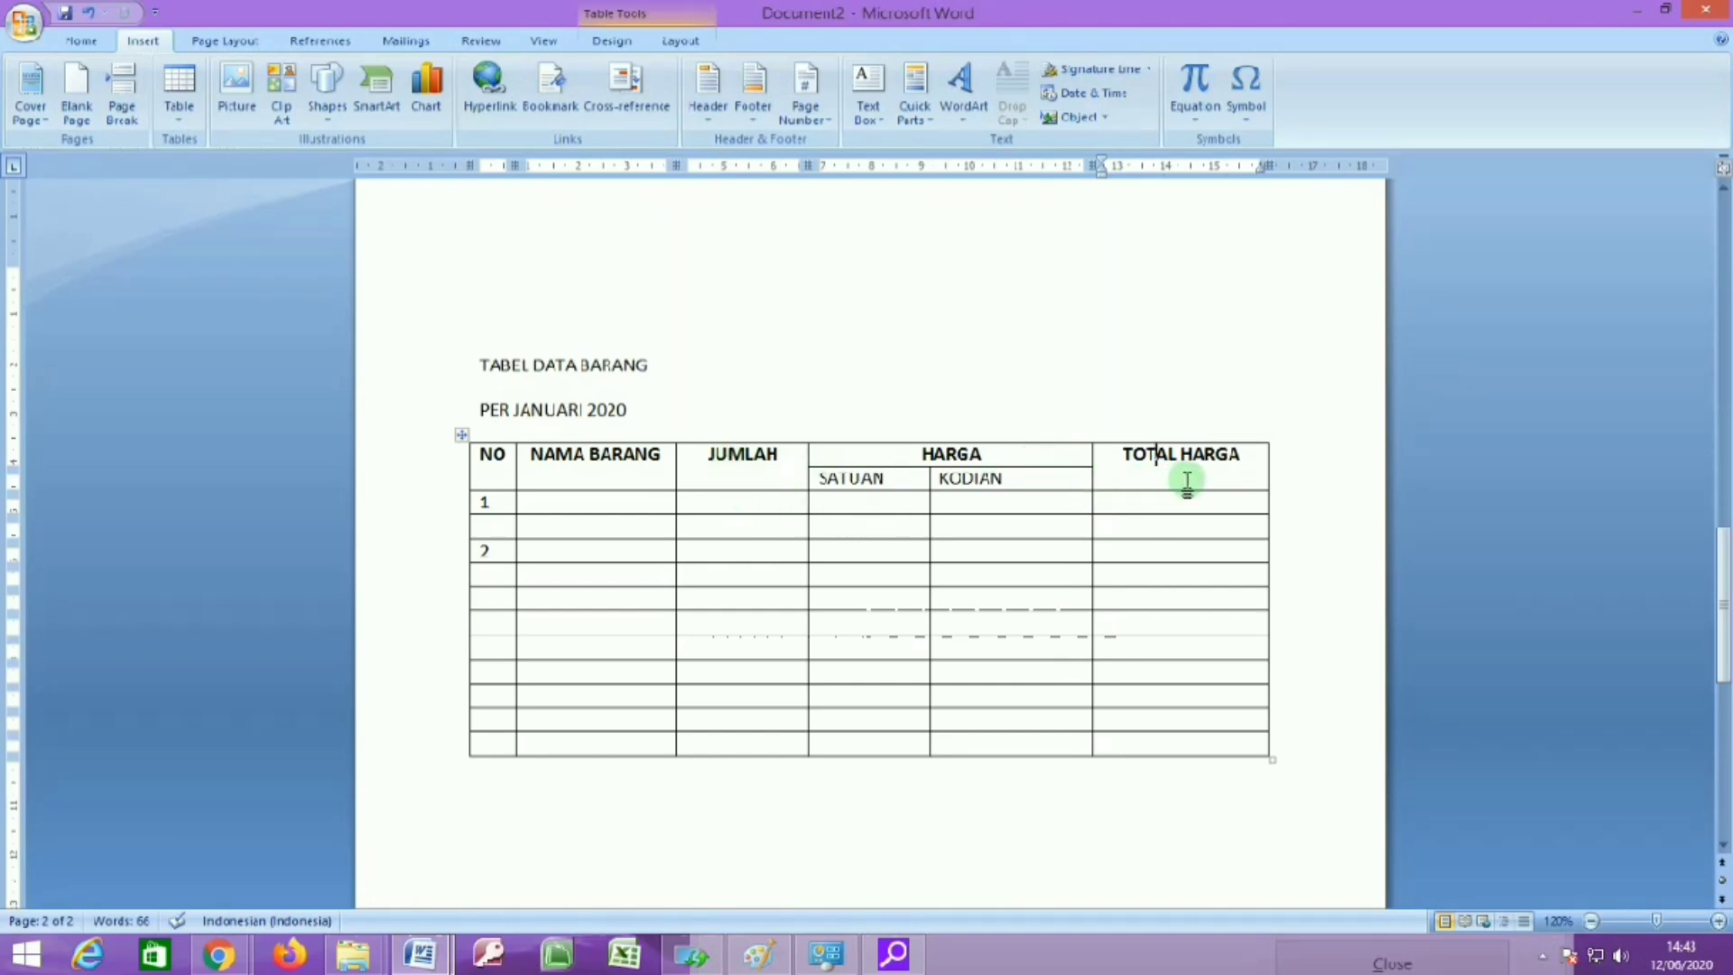
drag(473, 481, 1145, 483)
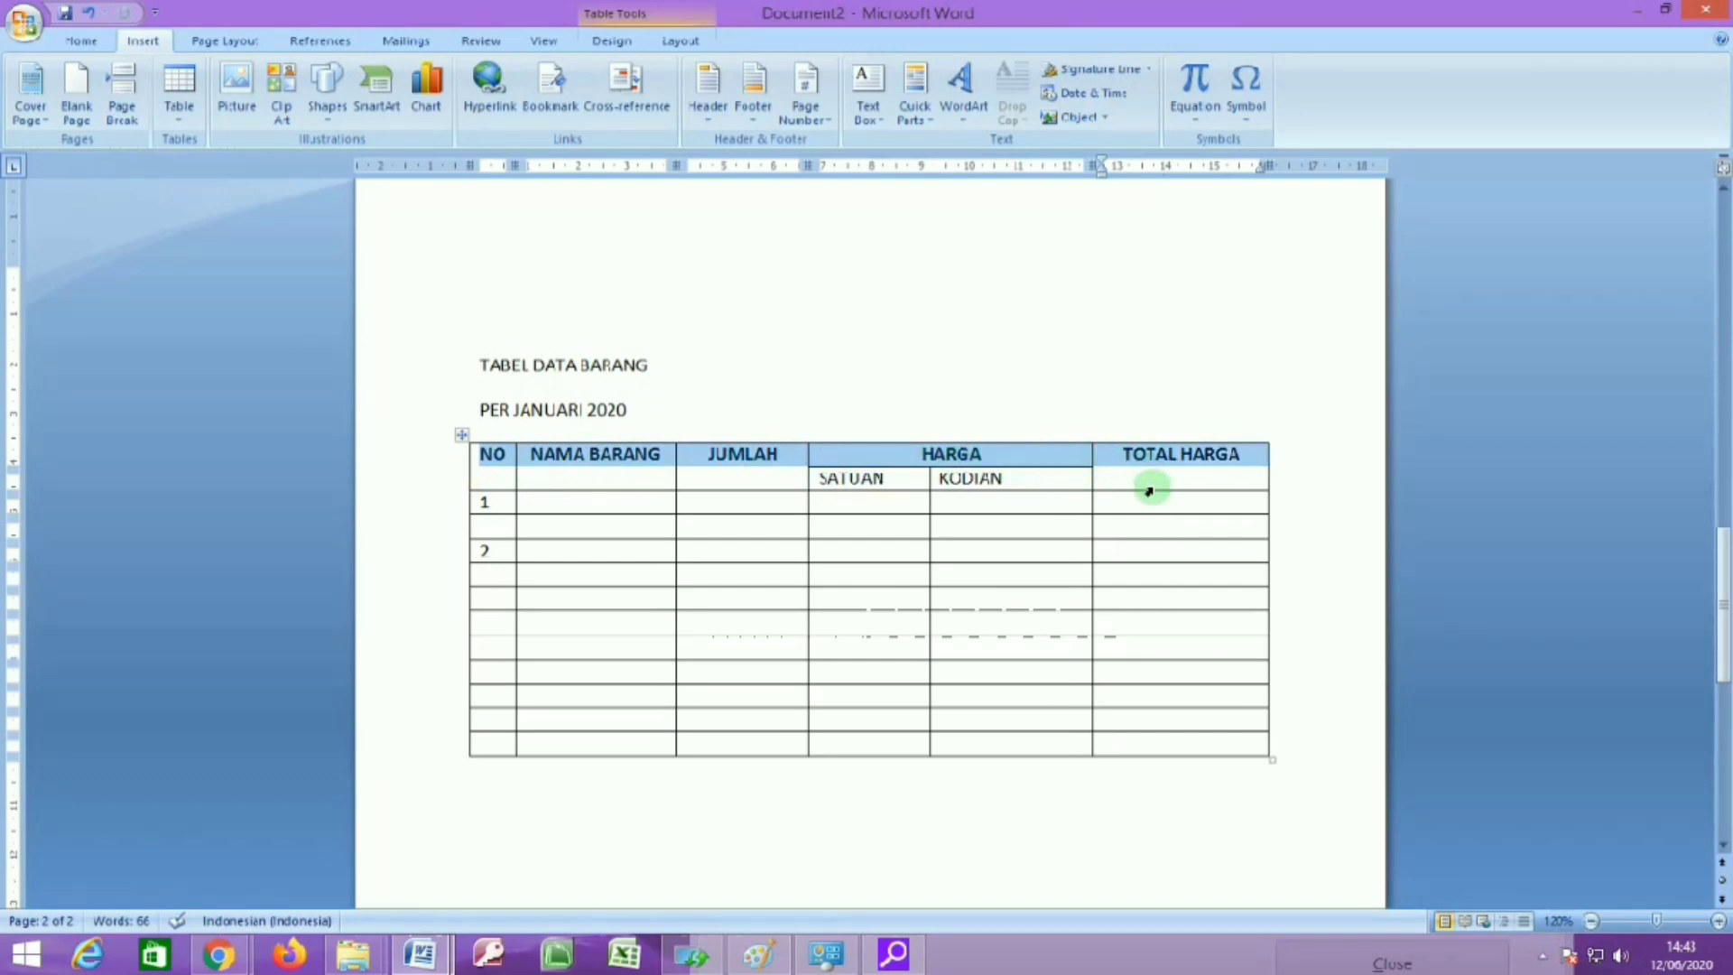
right_click(641, 459)
mouse_move(715, 665)
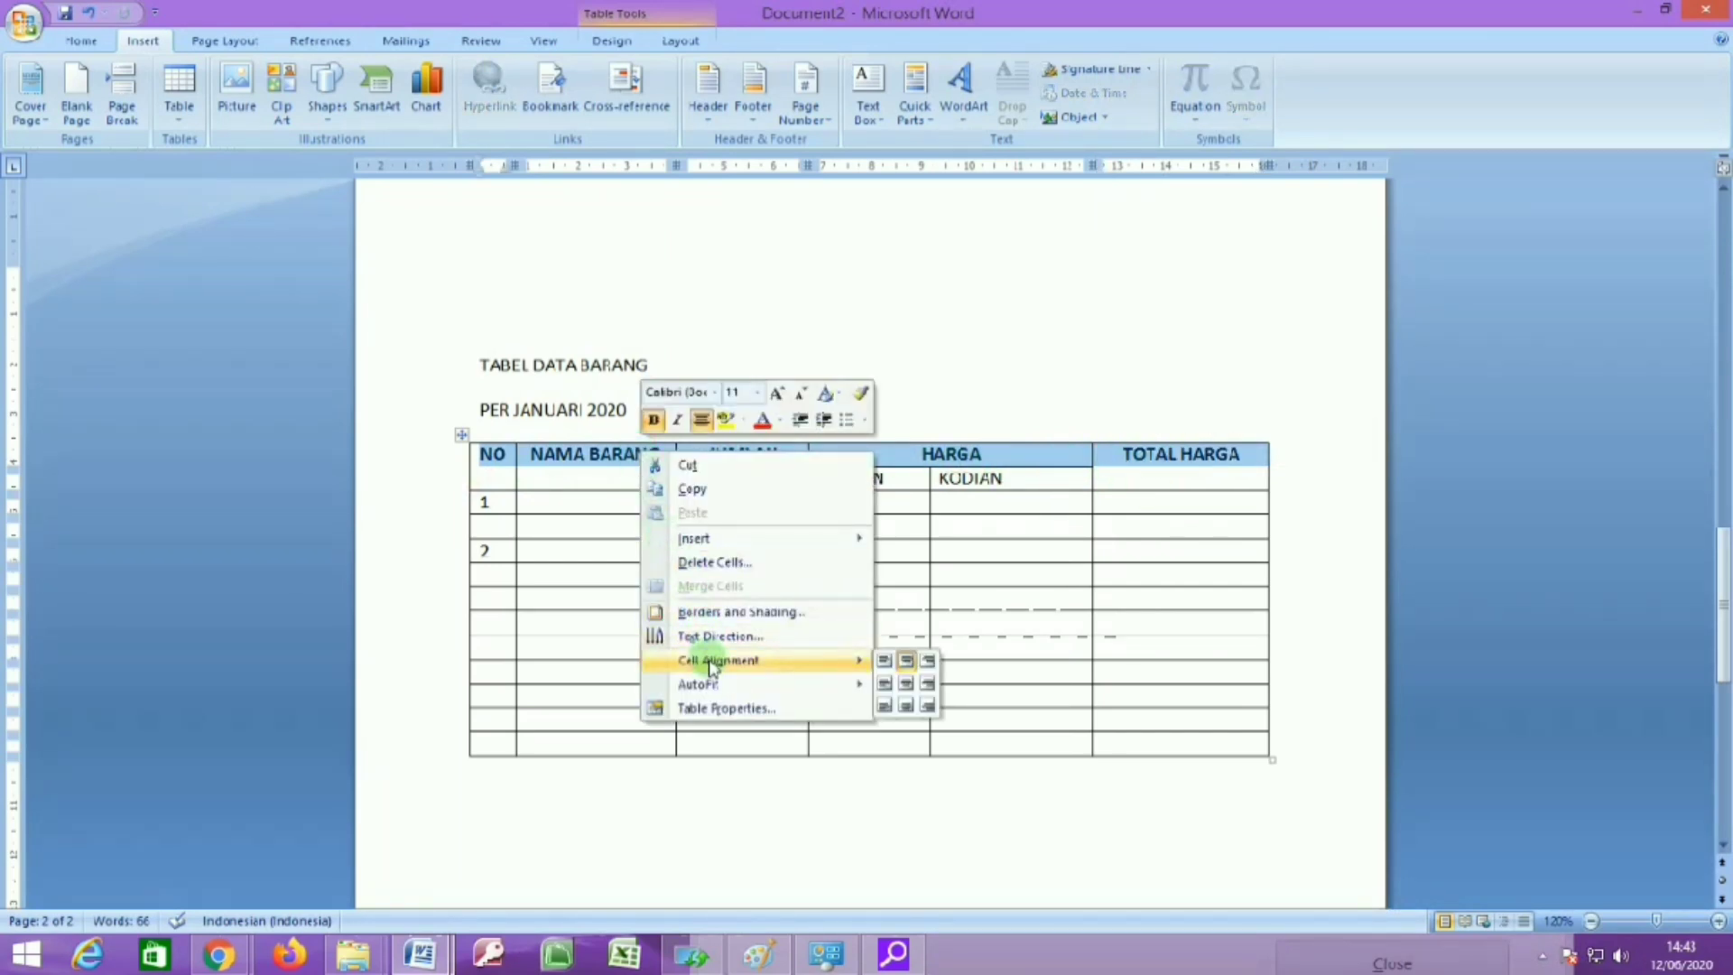
click(906, 683)
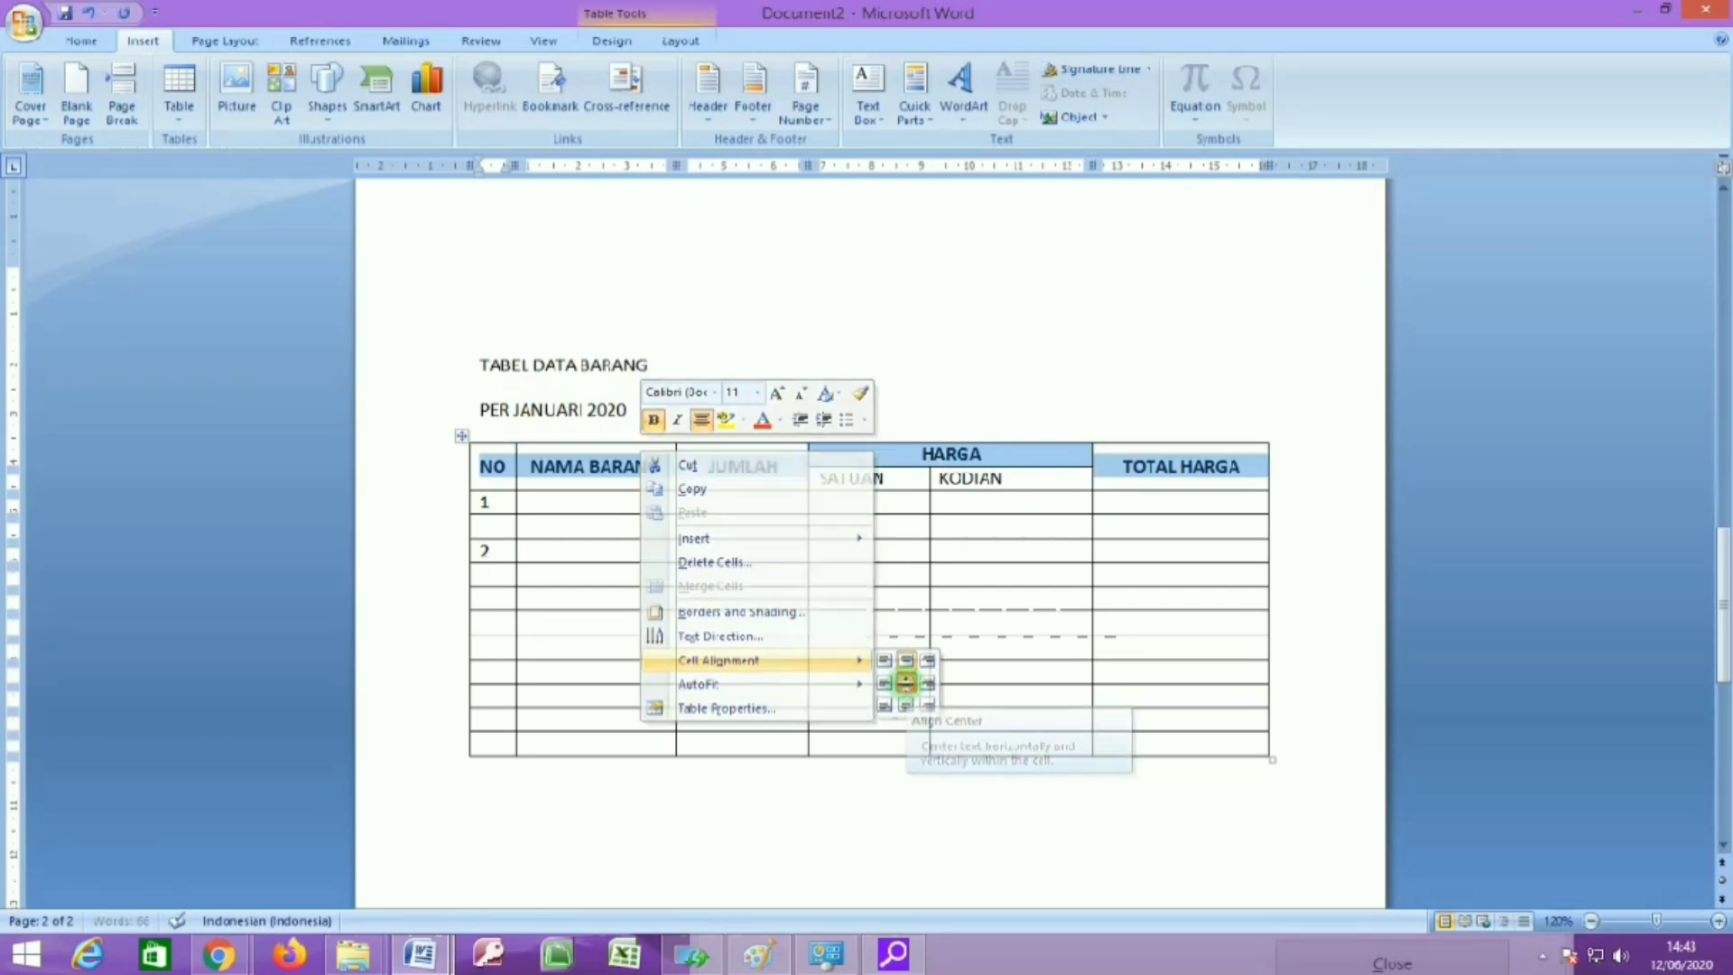
Make the SATUAN and KODIAN subheadings bold.
click(979, 607)
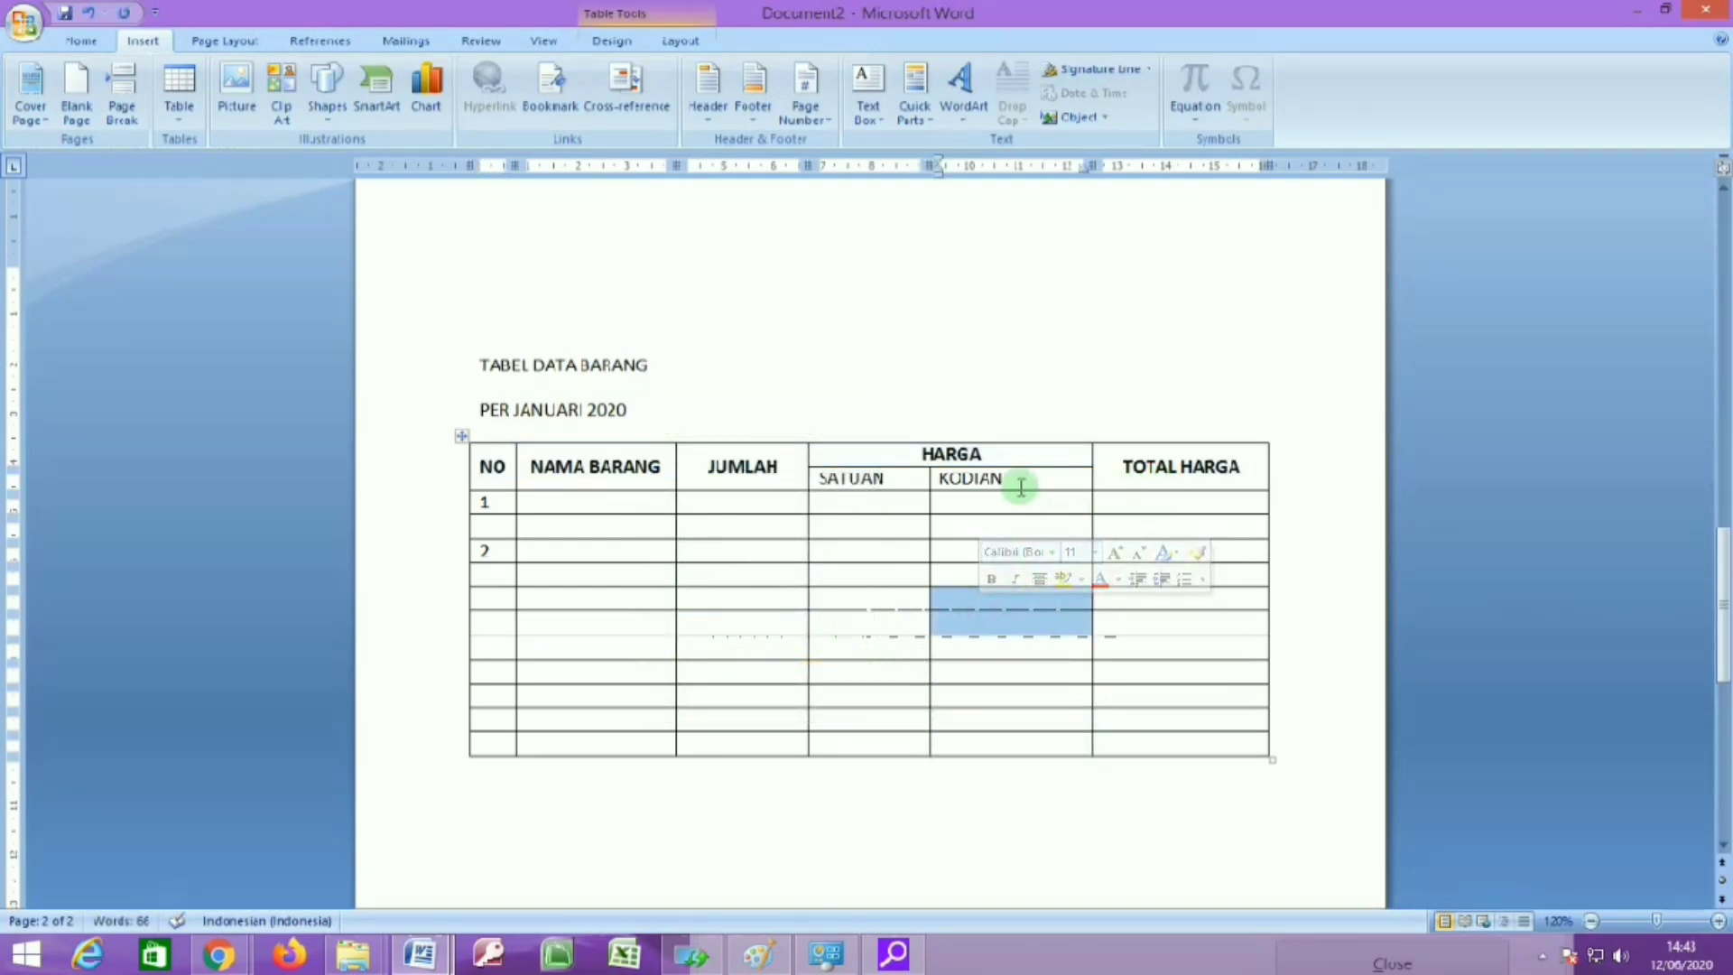
drag(1017, 484, 855, 487)
key(ctrl+b)
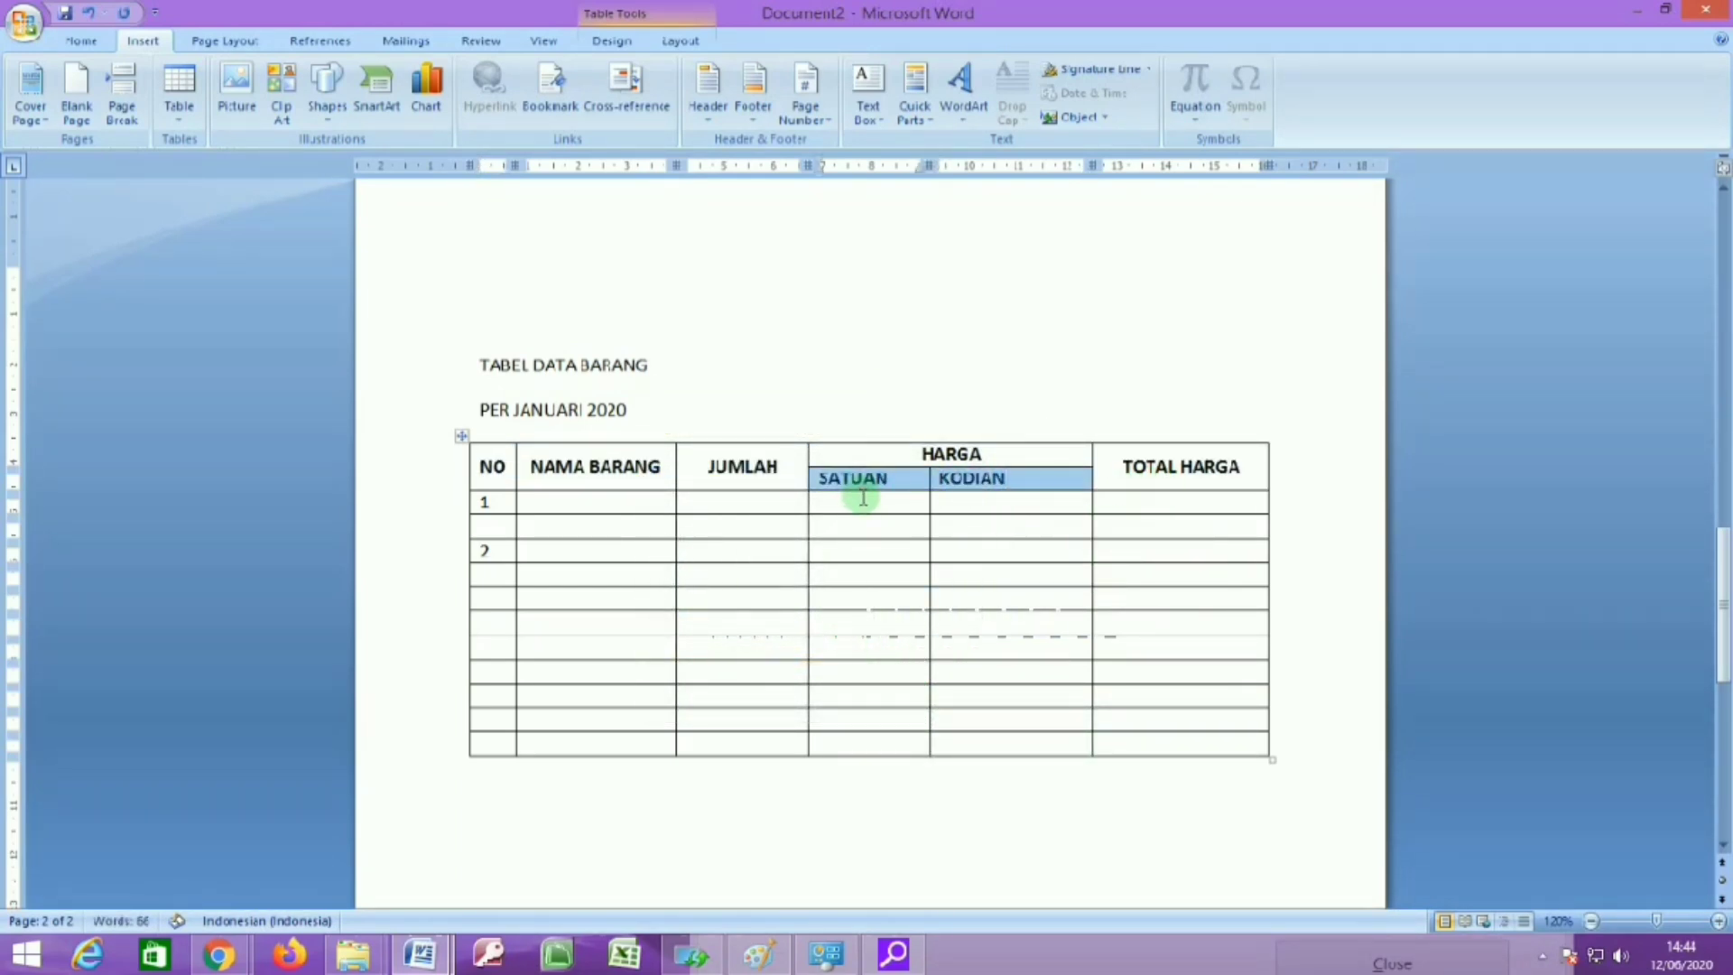
Centre the SATUAN and KODIAN subheadings horizontally in their cells.
key(ctrl+e)
click(979, 478)
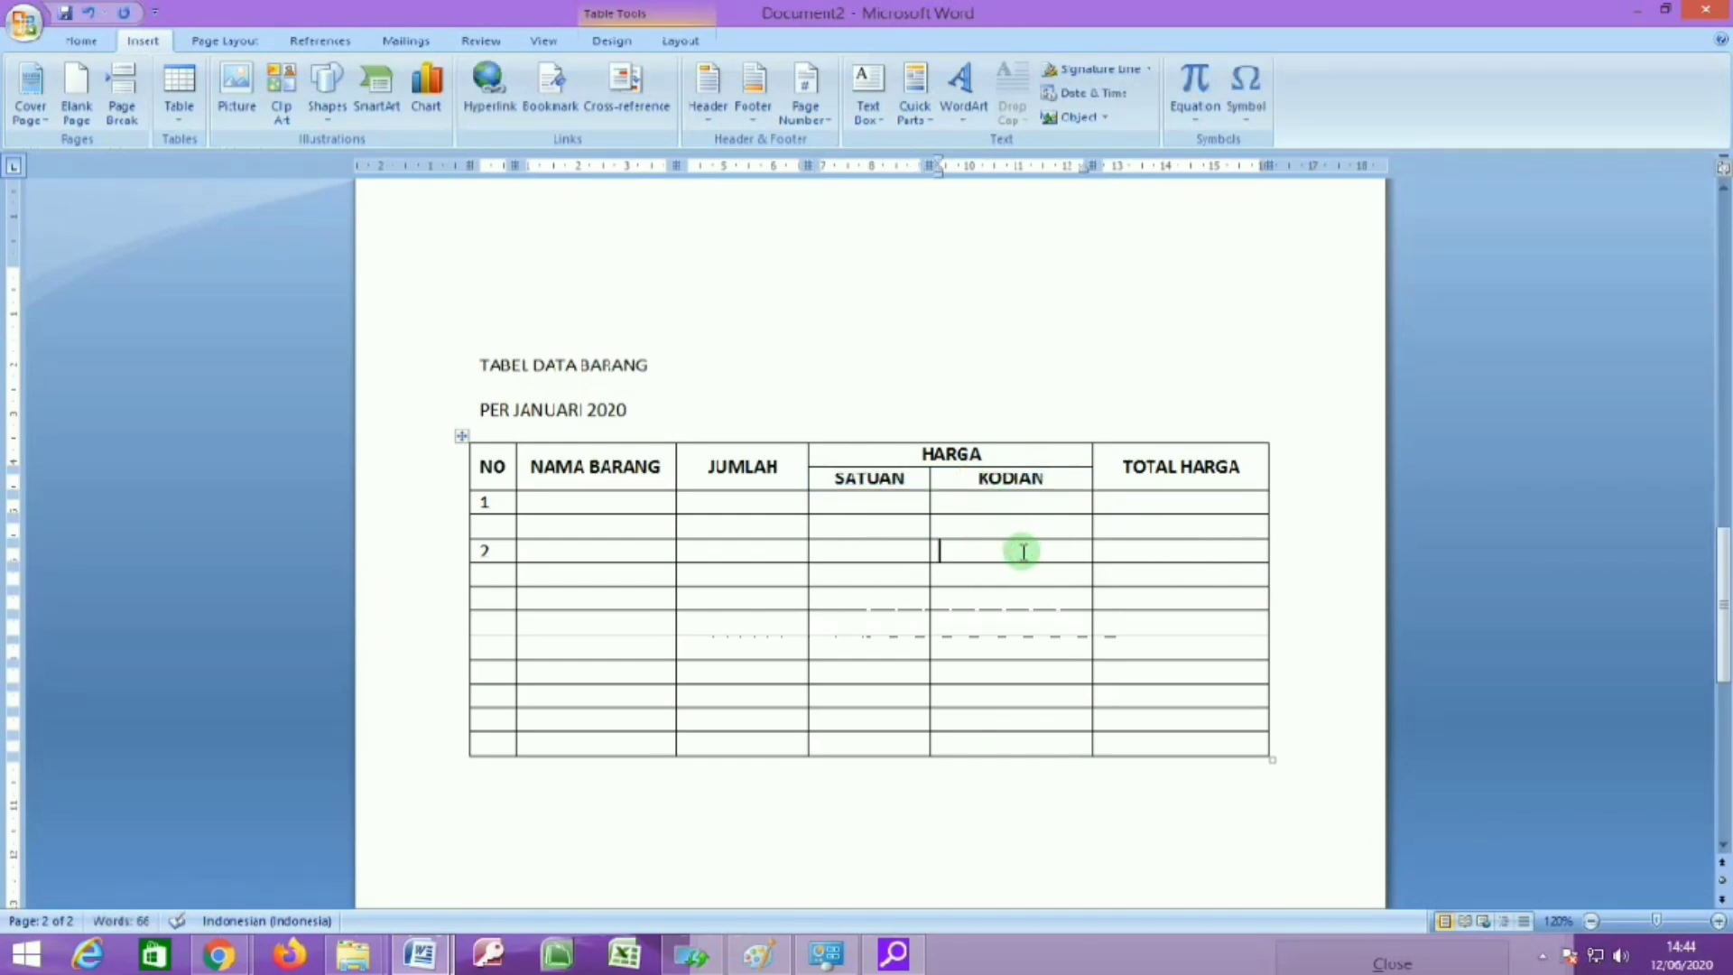
click(756, 469)
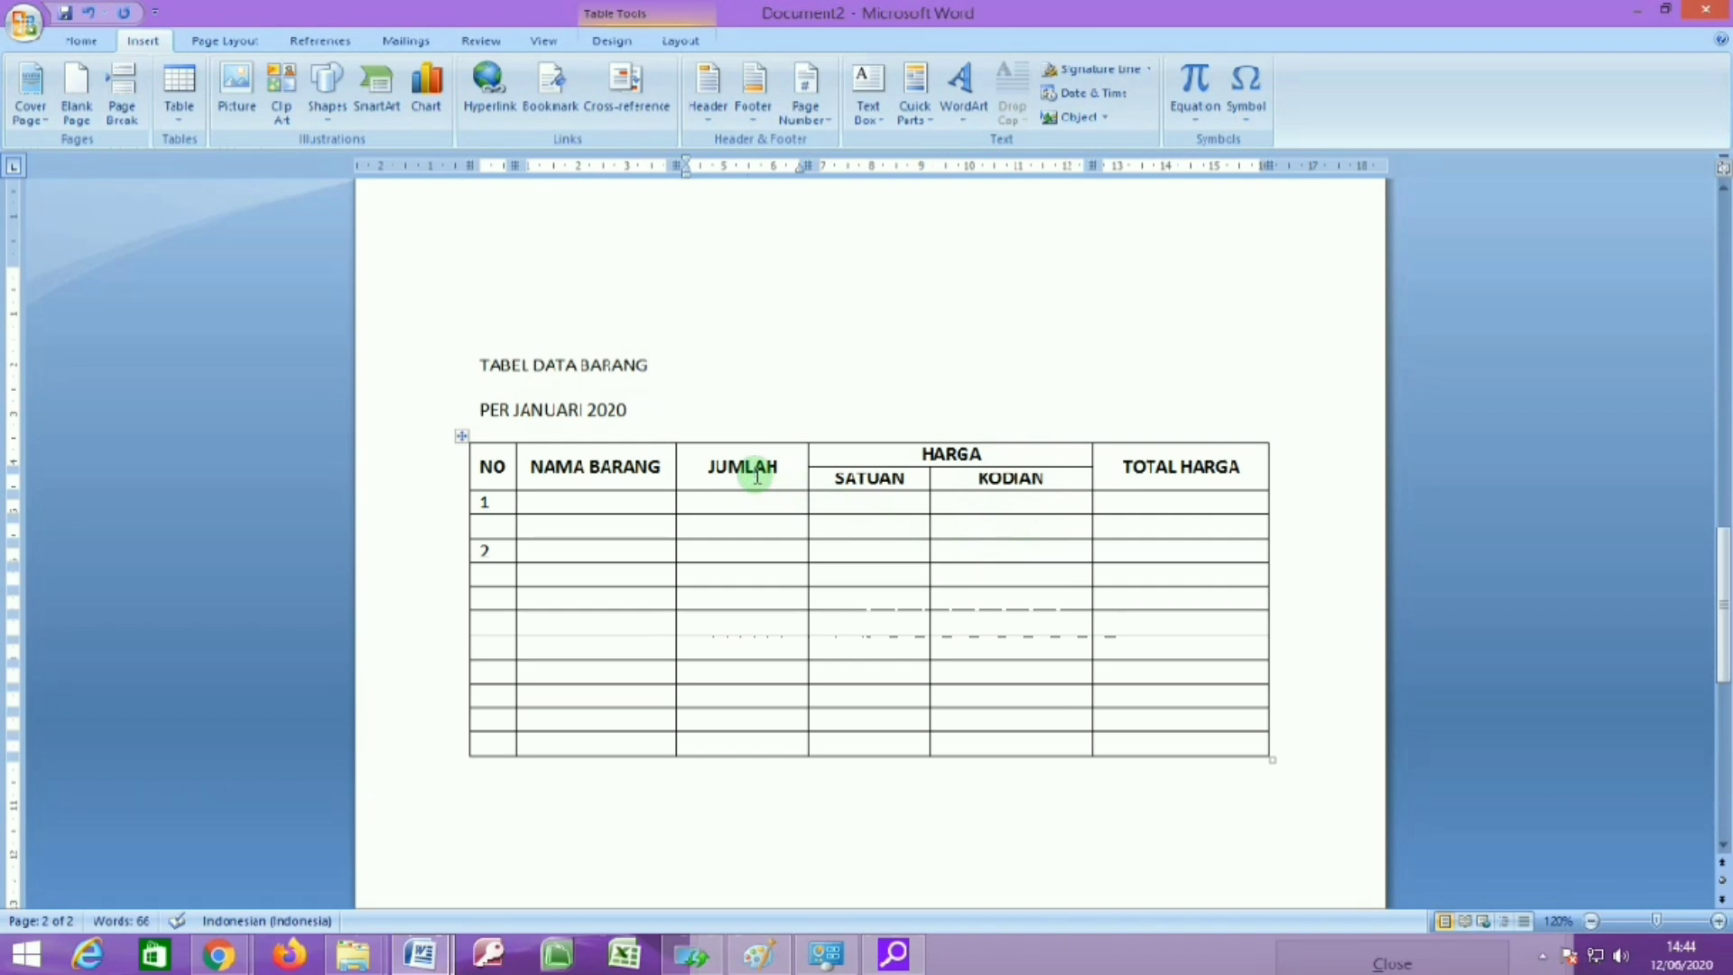
Shade the main heading cells from NO to TOTAL HARGA with the standard yellow.
drag(473, 483, 1117, 492)
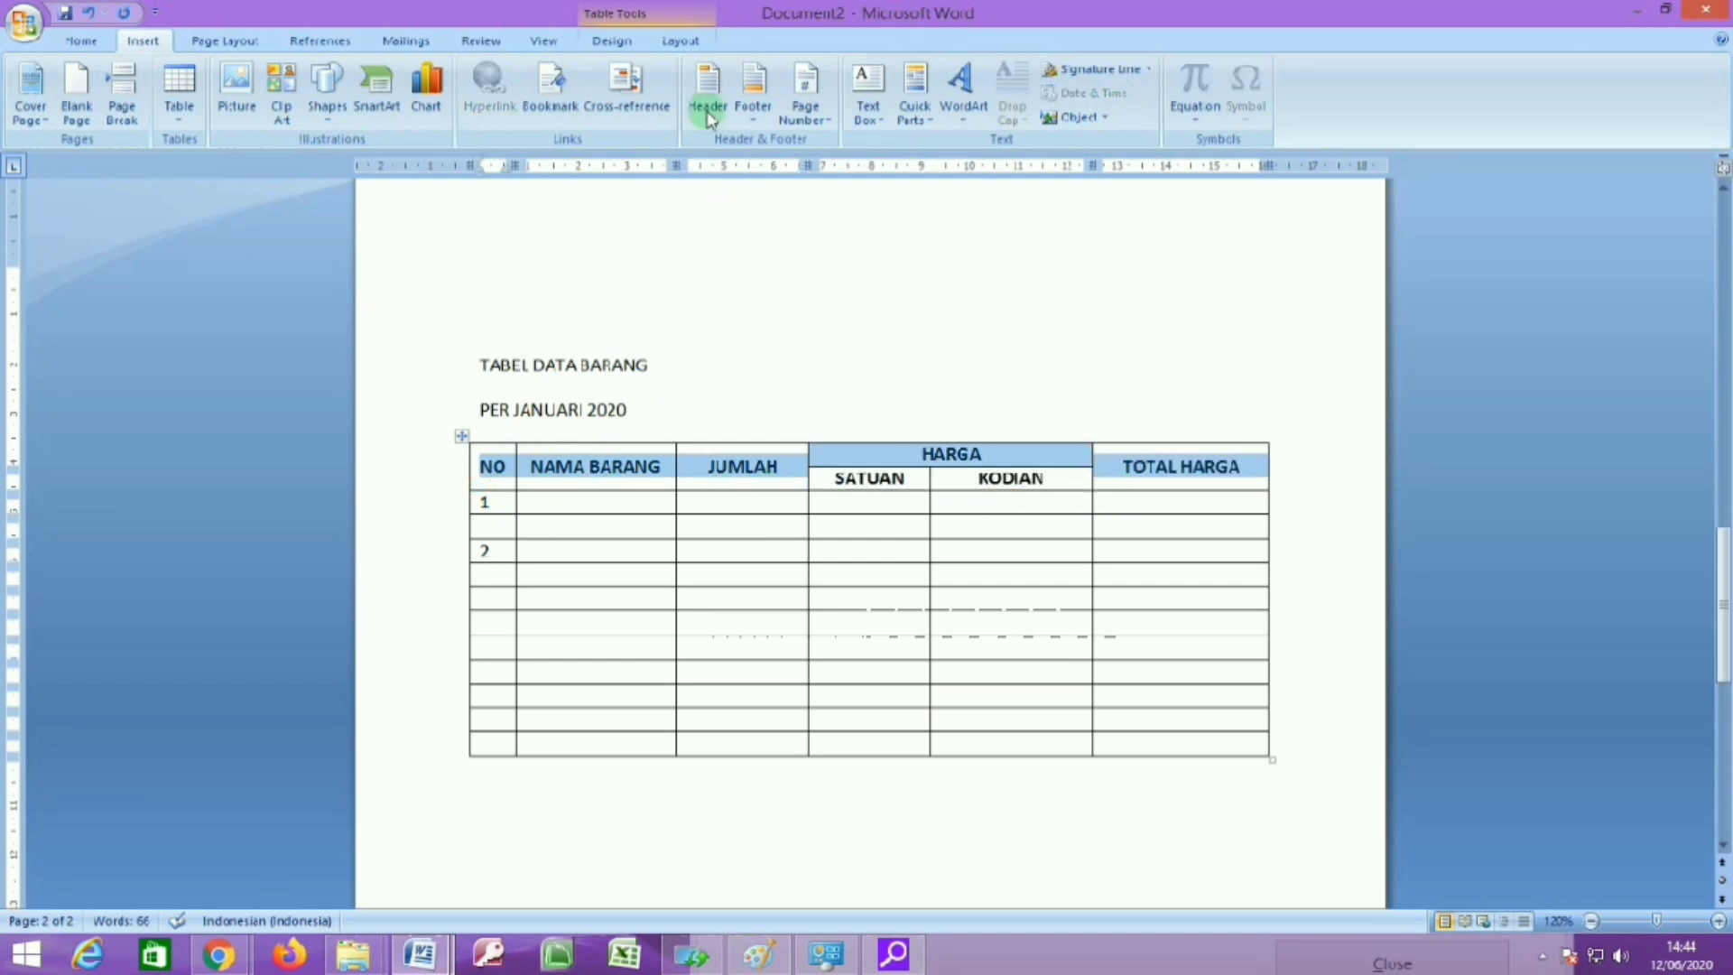
click(681, 42)
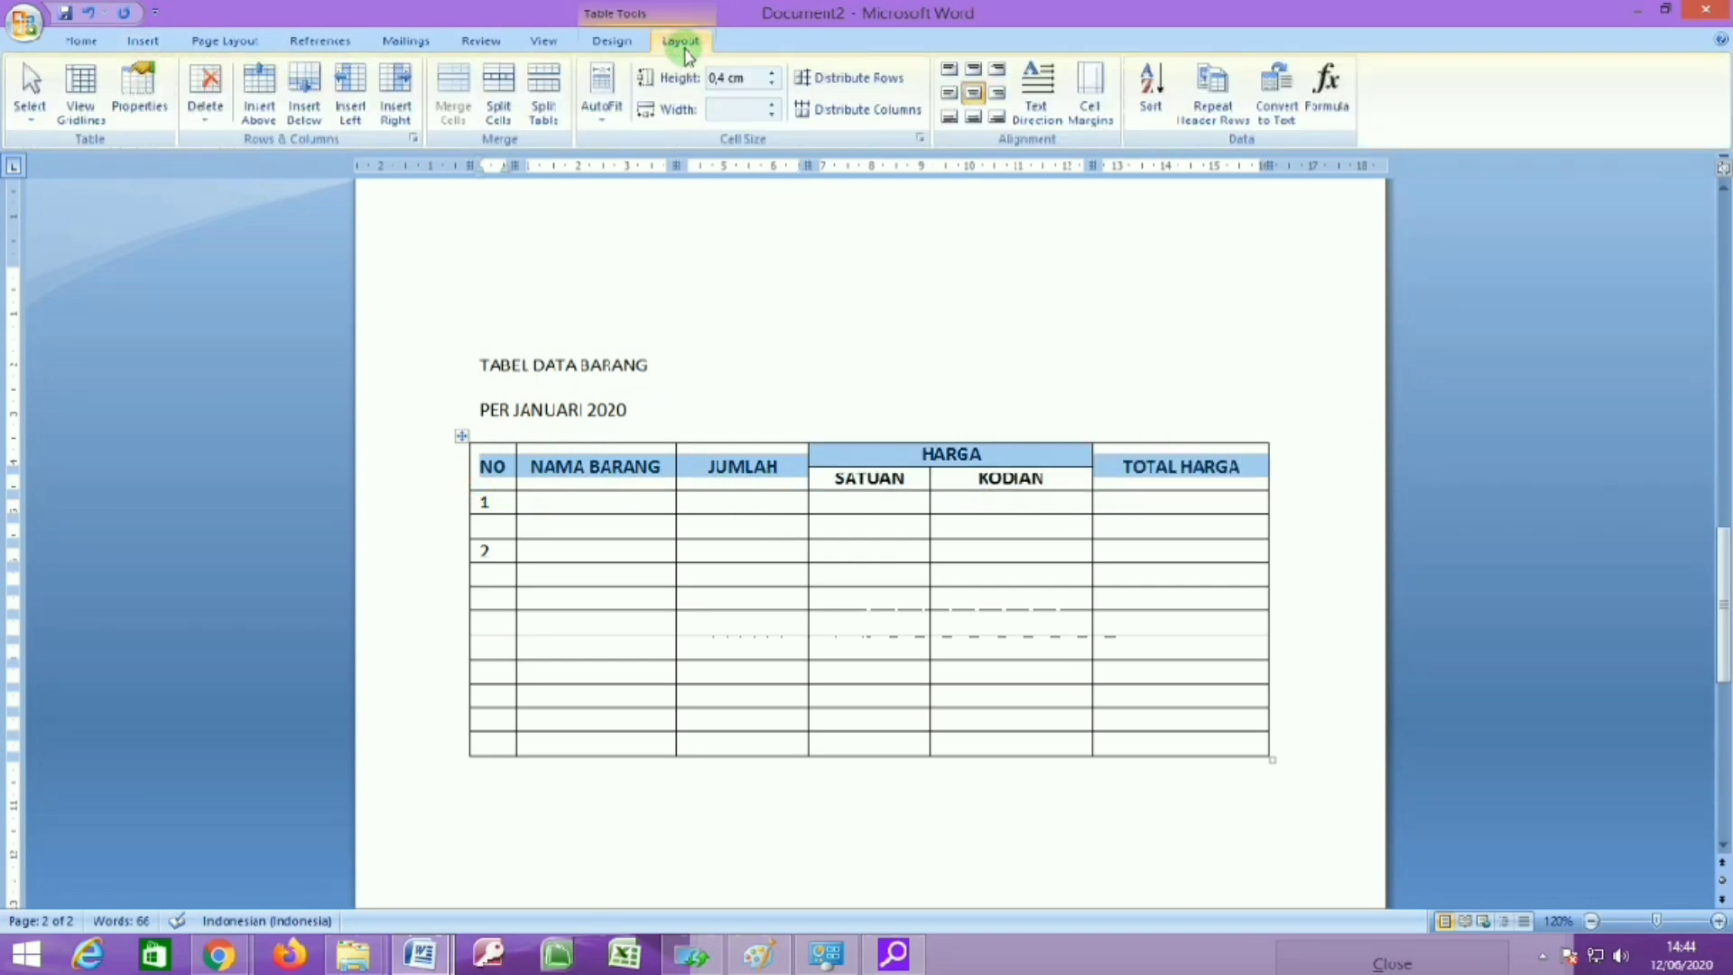
click(83, 41)
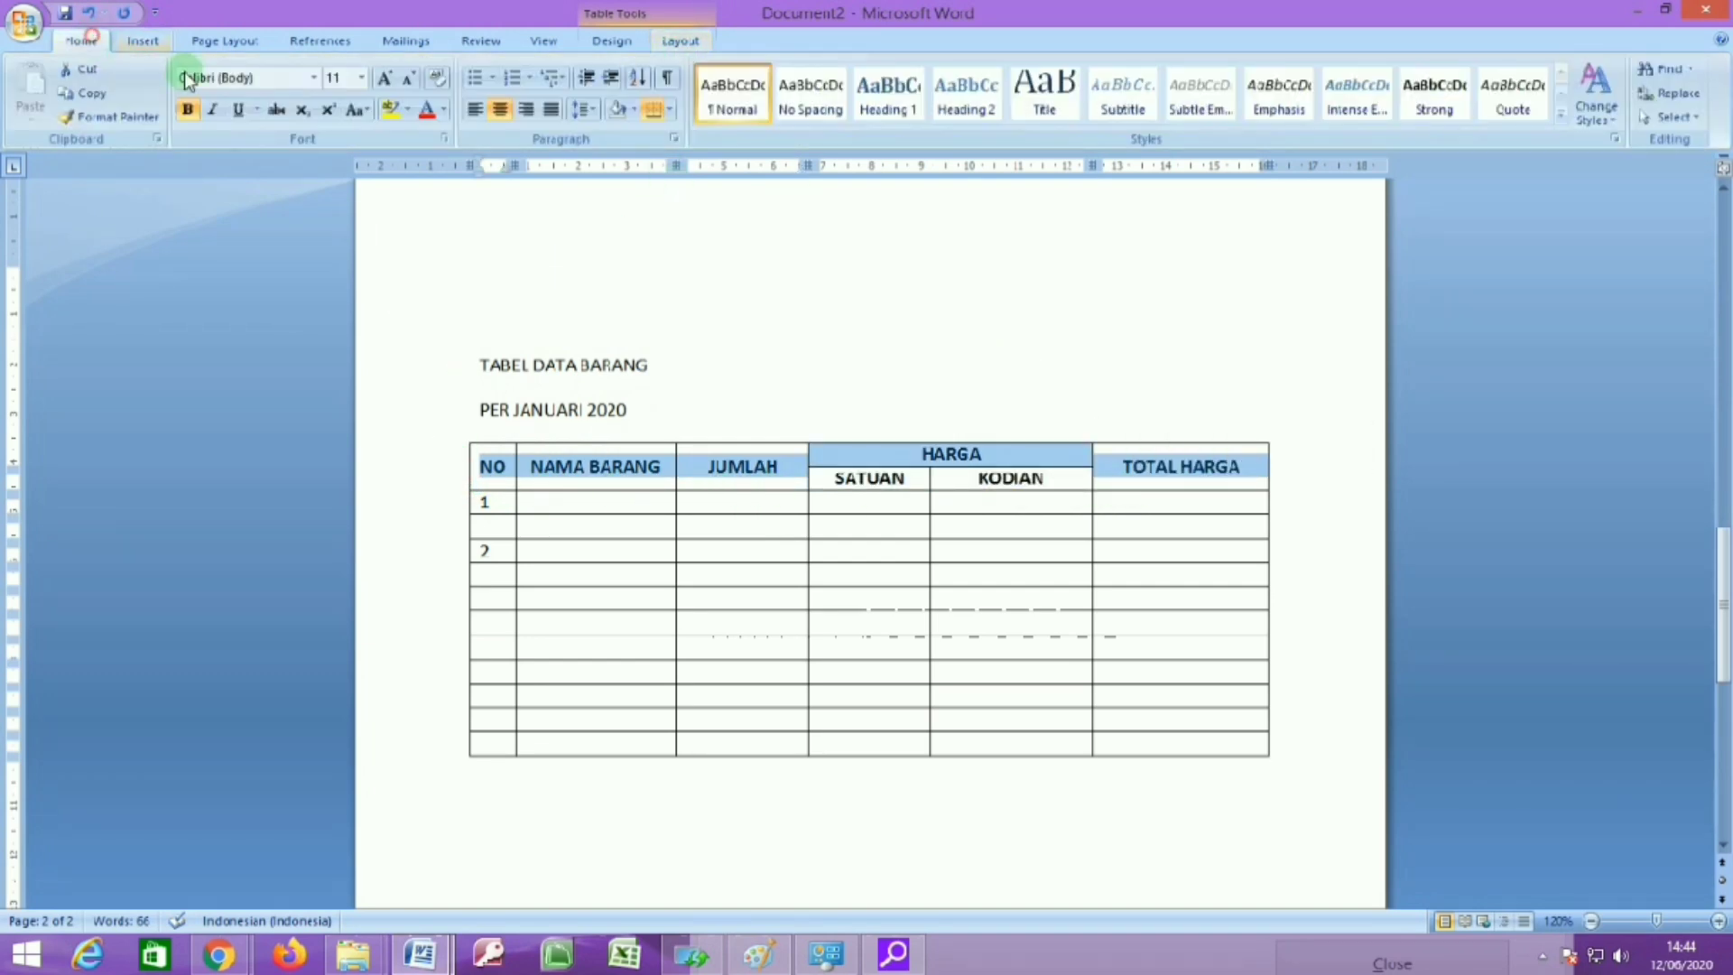
click(444, 111)
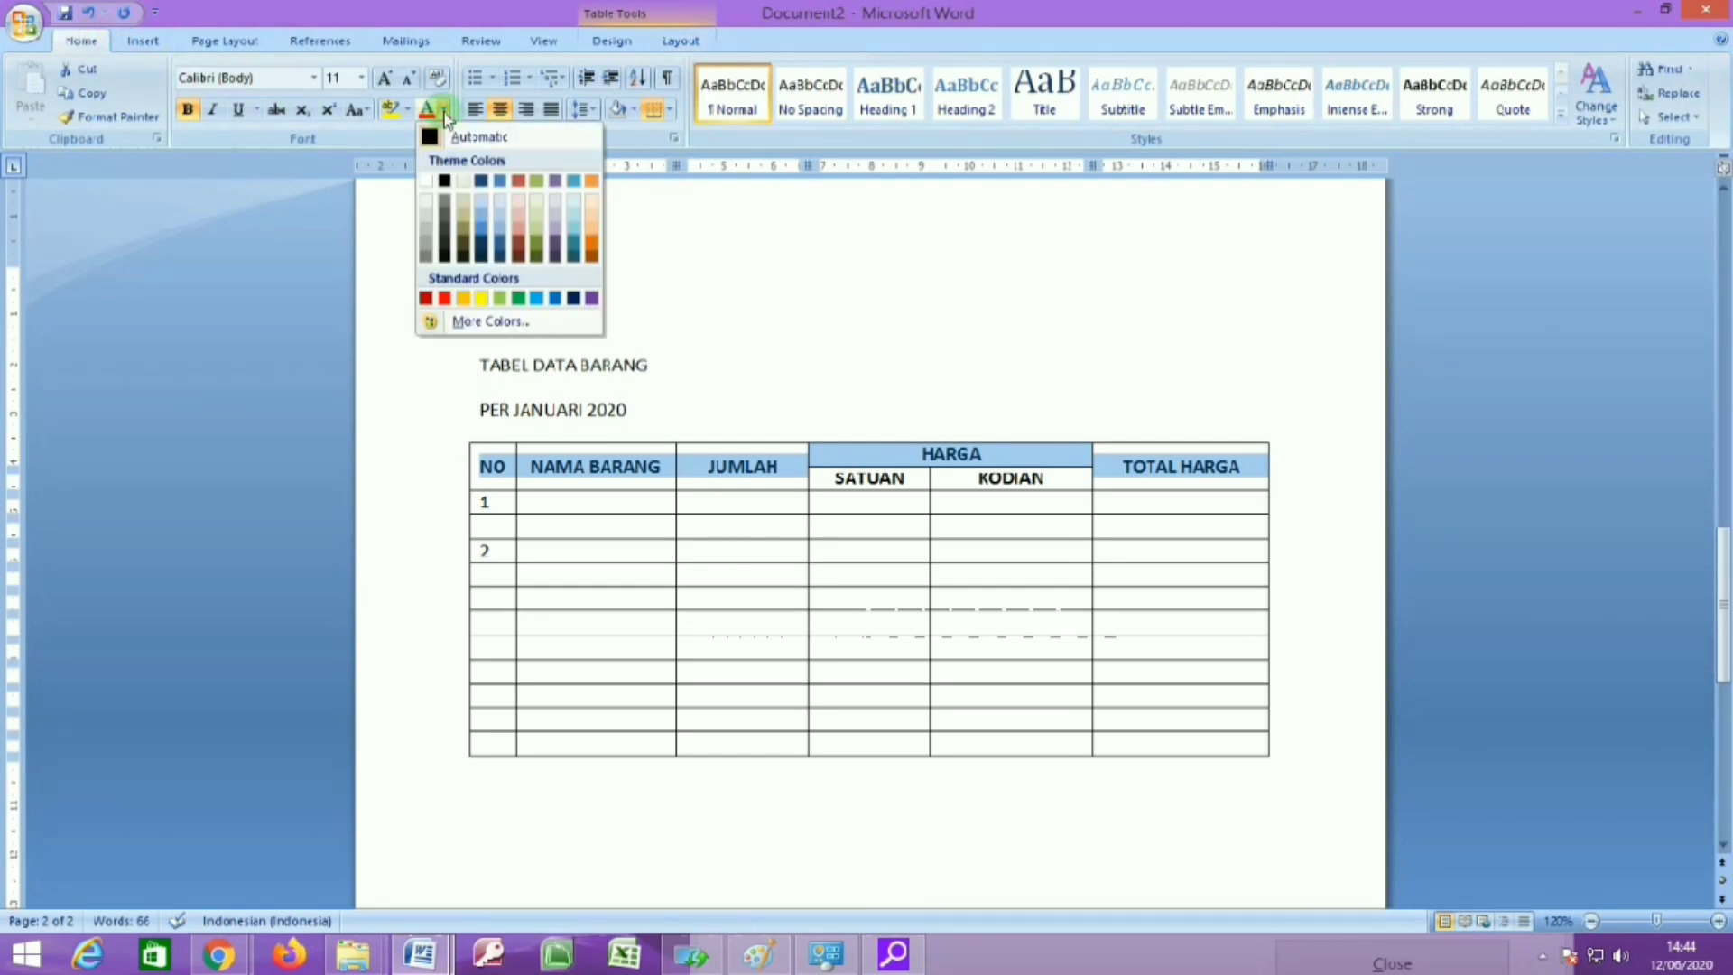
click(635, 109)
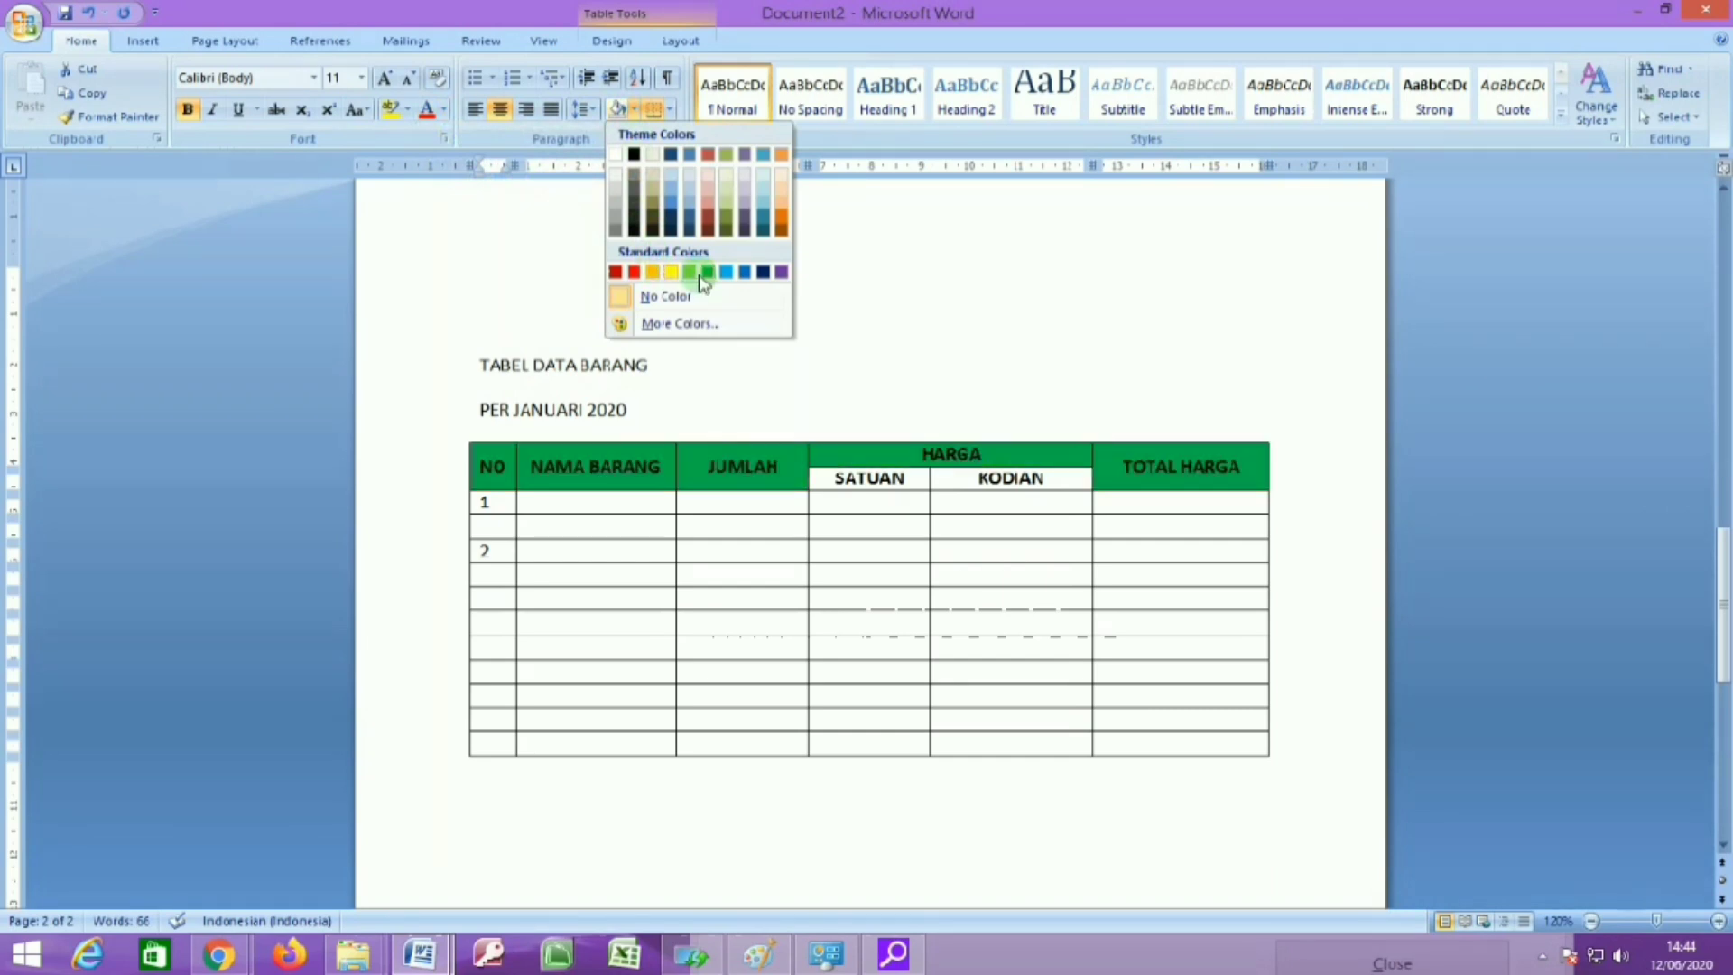
click(670, 272)
click(841, 521)
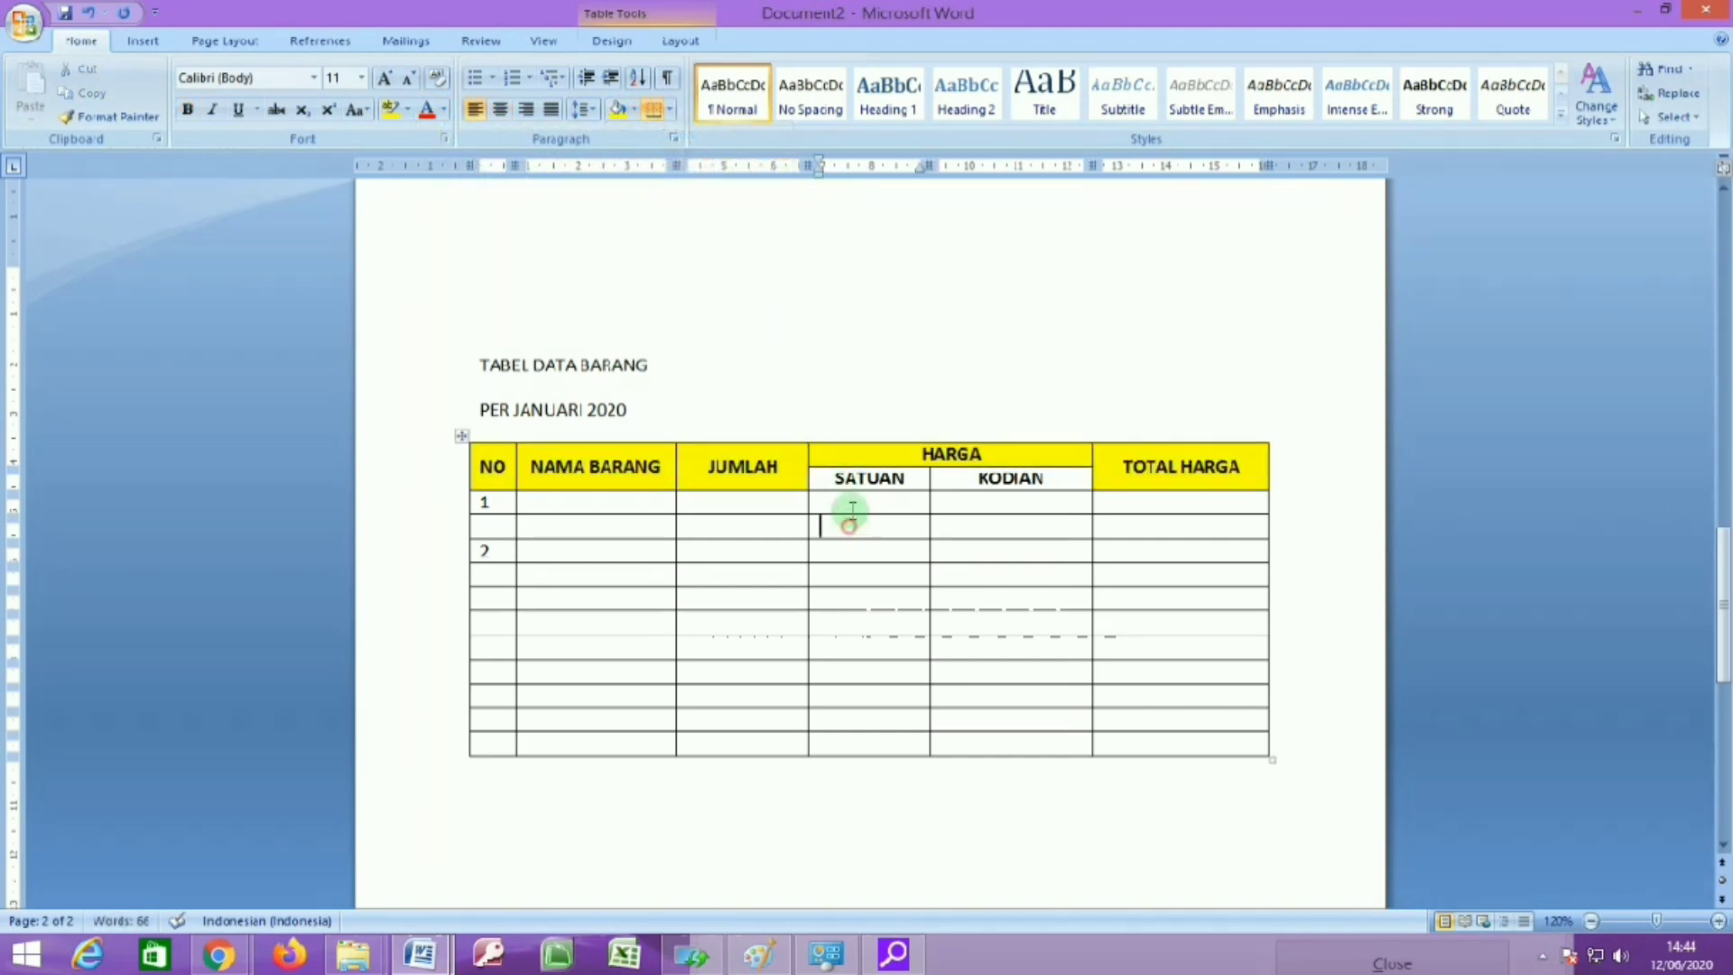
Apply the same yellow shading to the SATUAN and KODIAN subheading cells.
drag(810, 488, 998, 484)
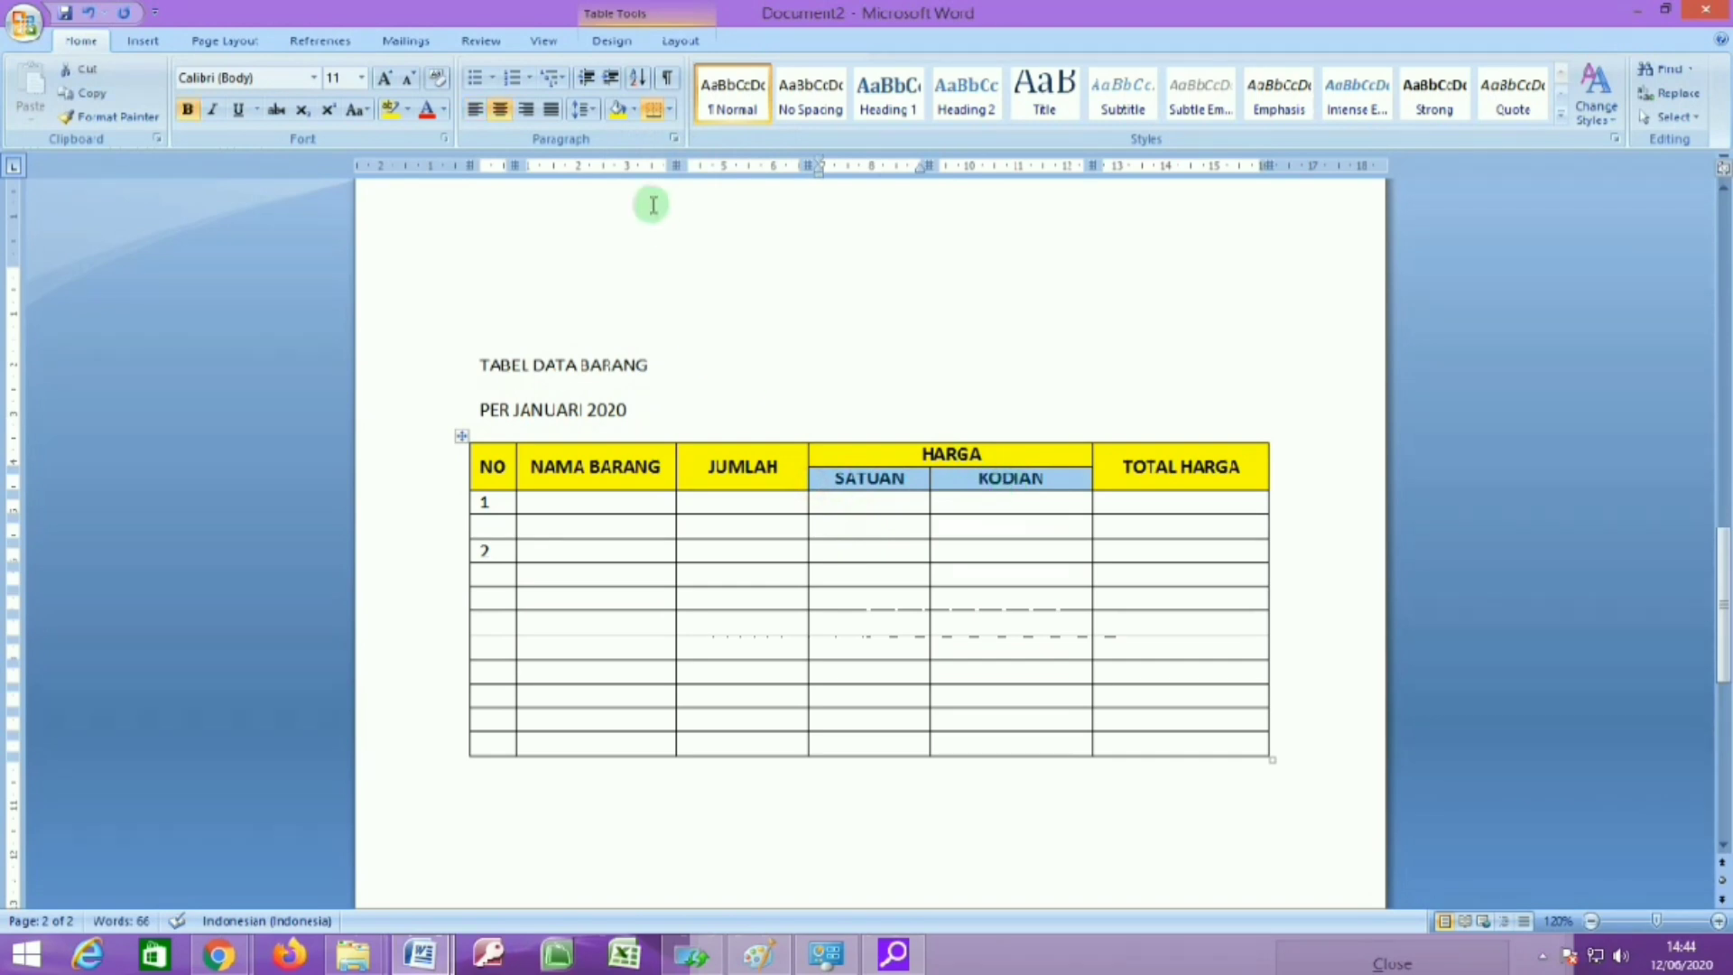
click(622, 119)
click(870, 552)
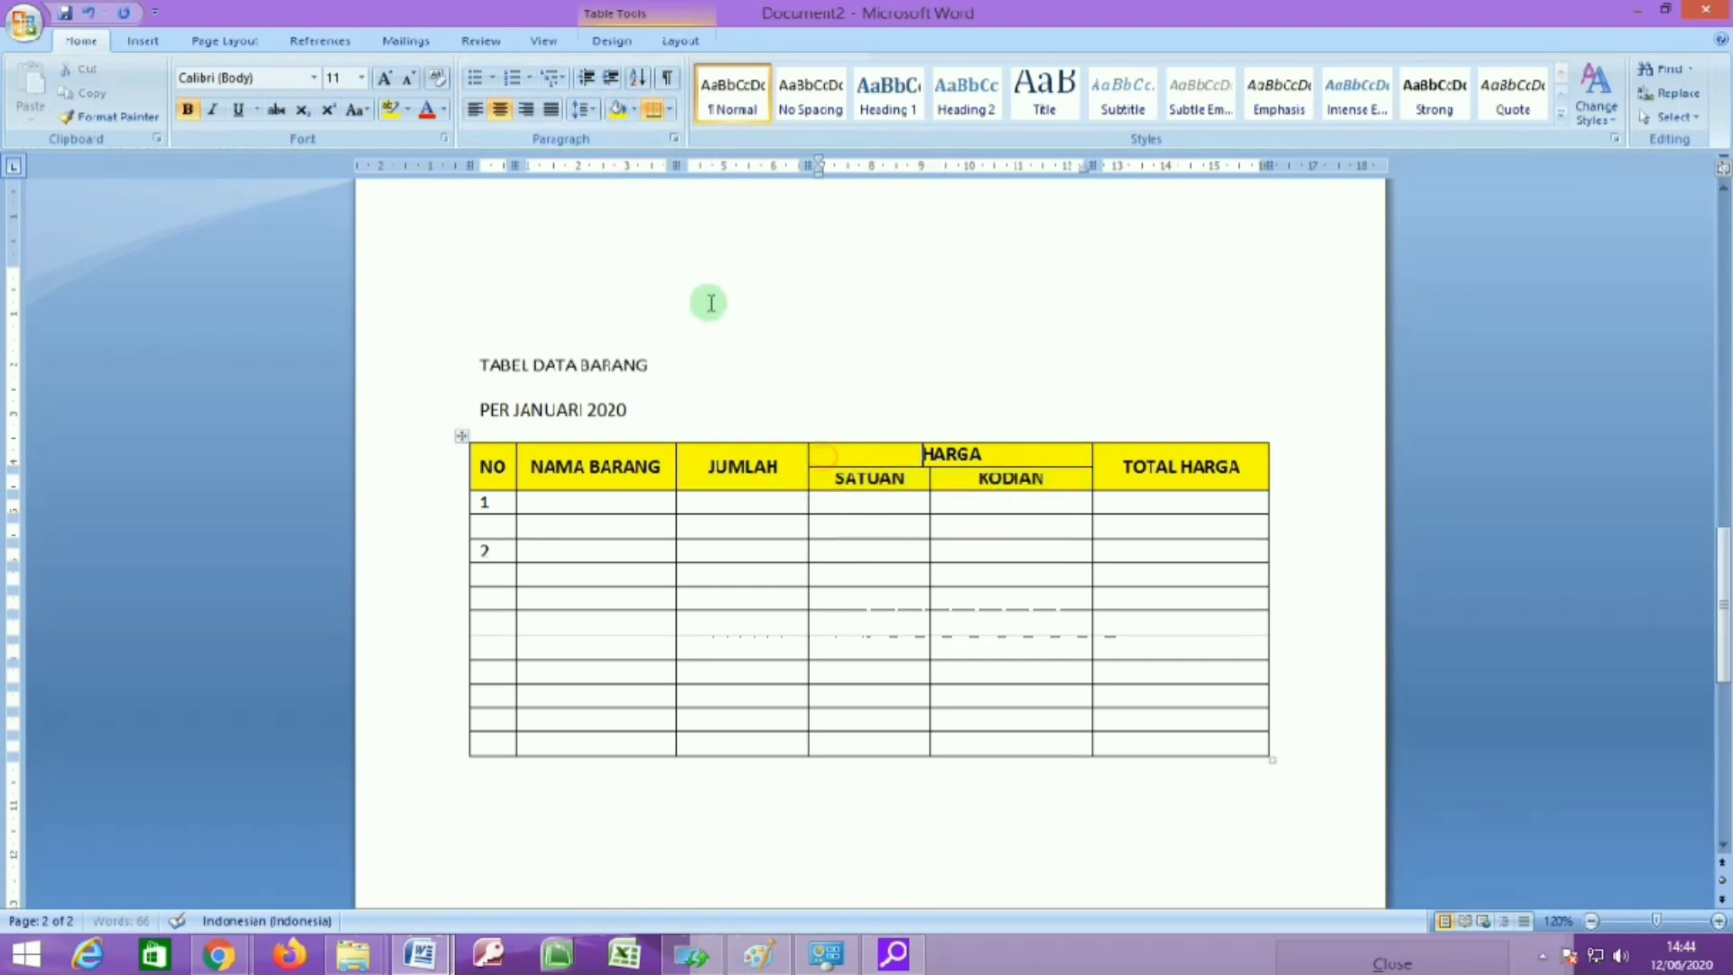
click(893, 619)
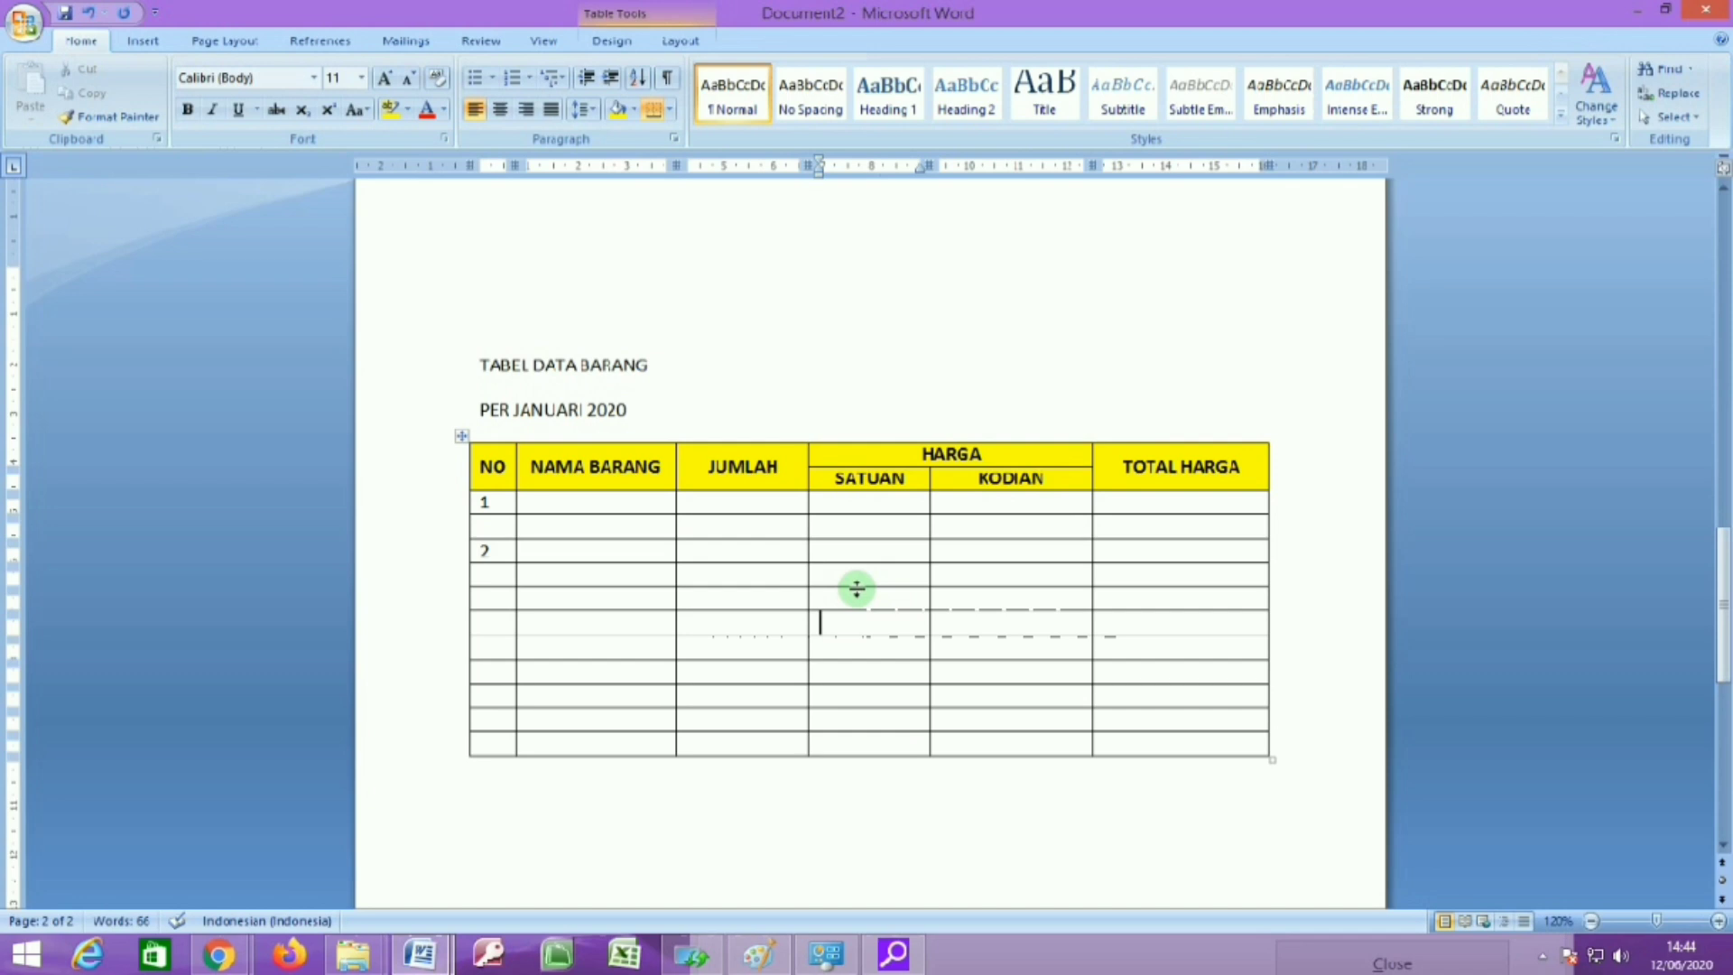
Centre the two title lines above the table, TABEL DATA BARANG and PER JANUARI 2020, and make them bold.
click(668, 412)
drag(668, 413, 451, 242)
click(500, 109)
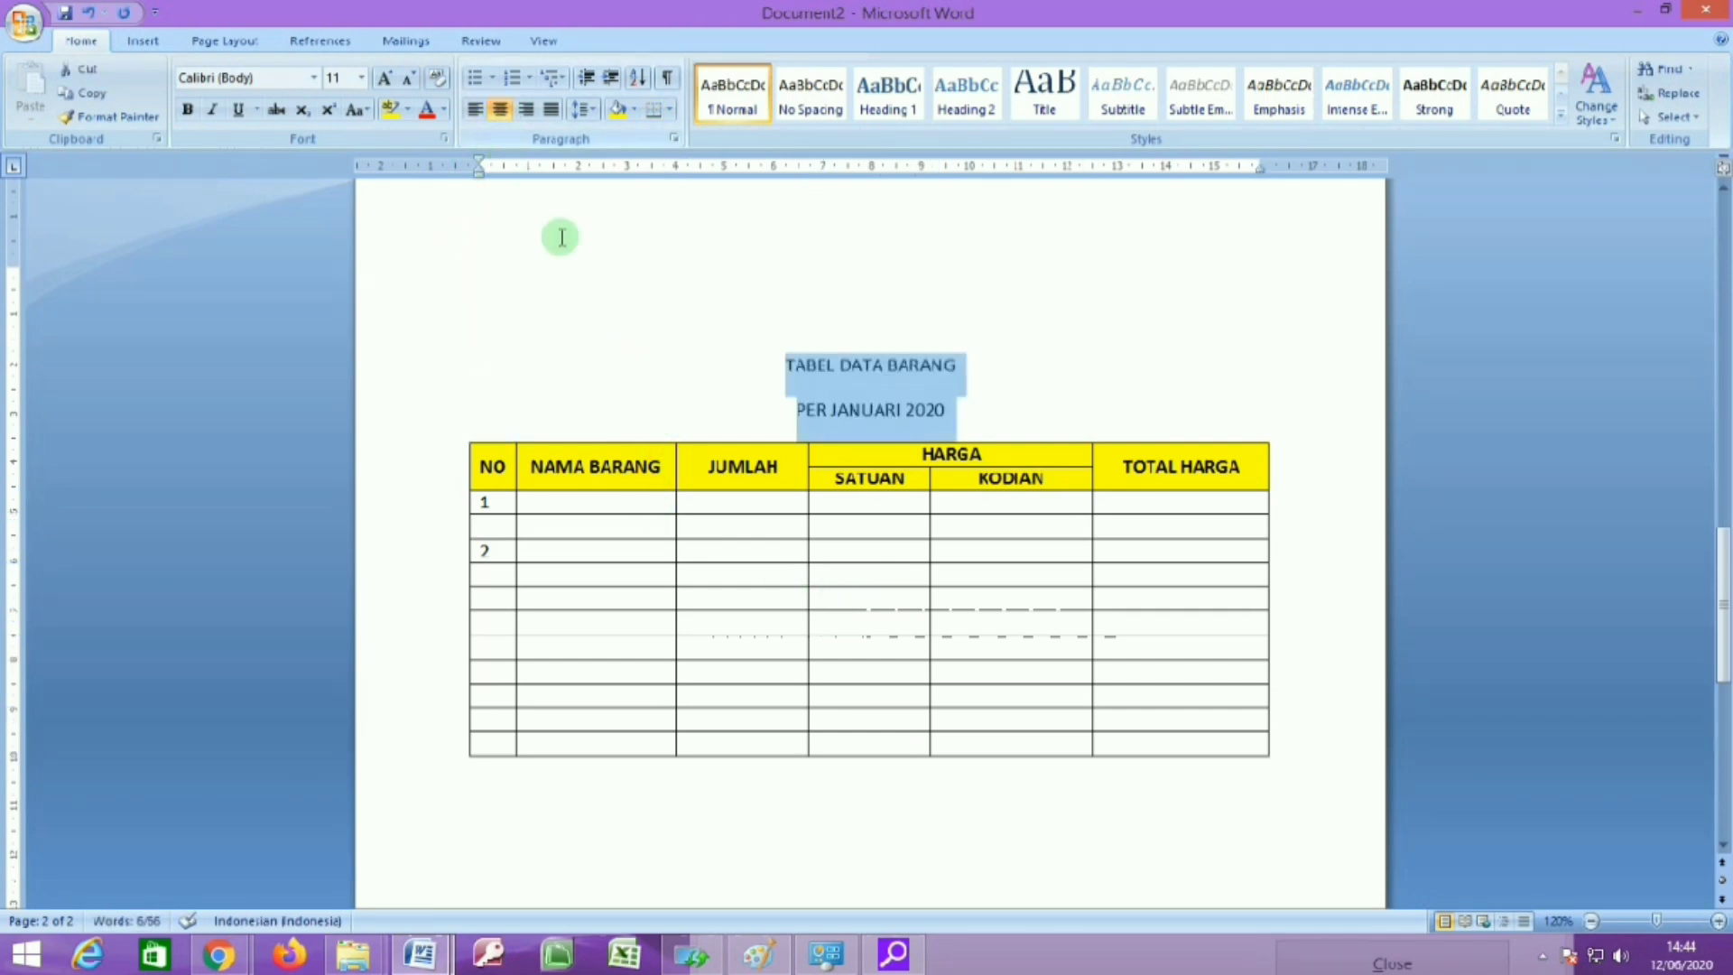
click(187, 109)
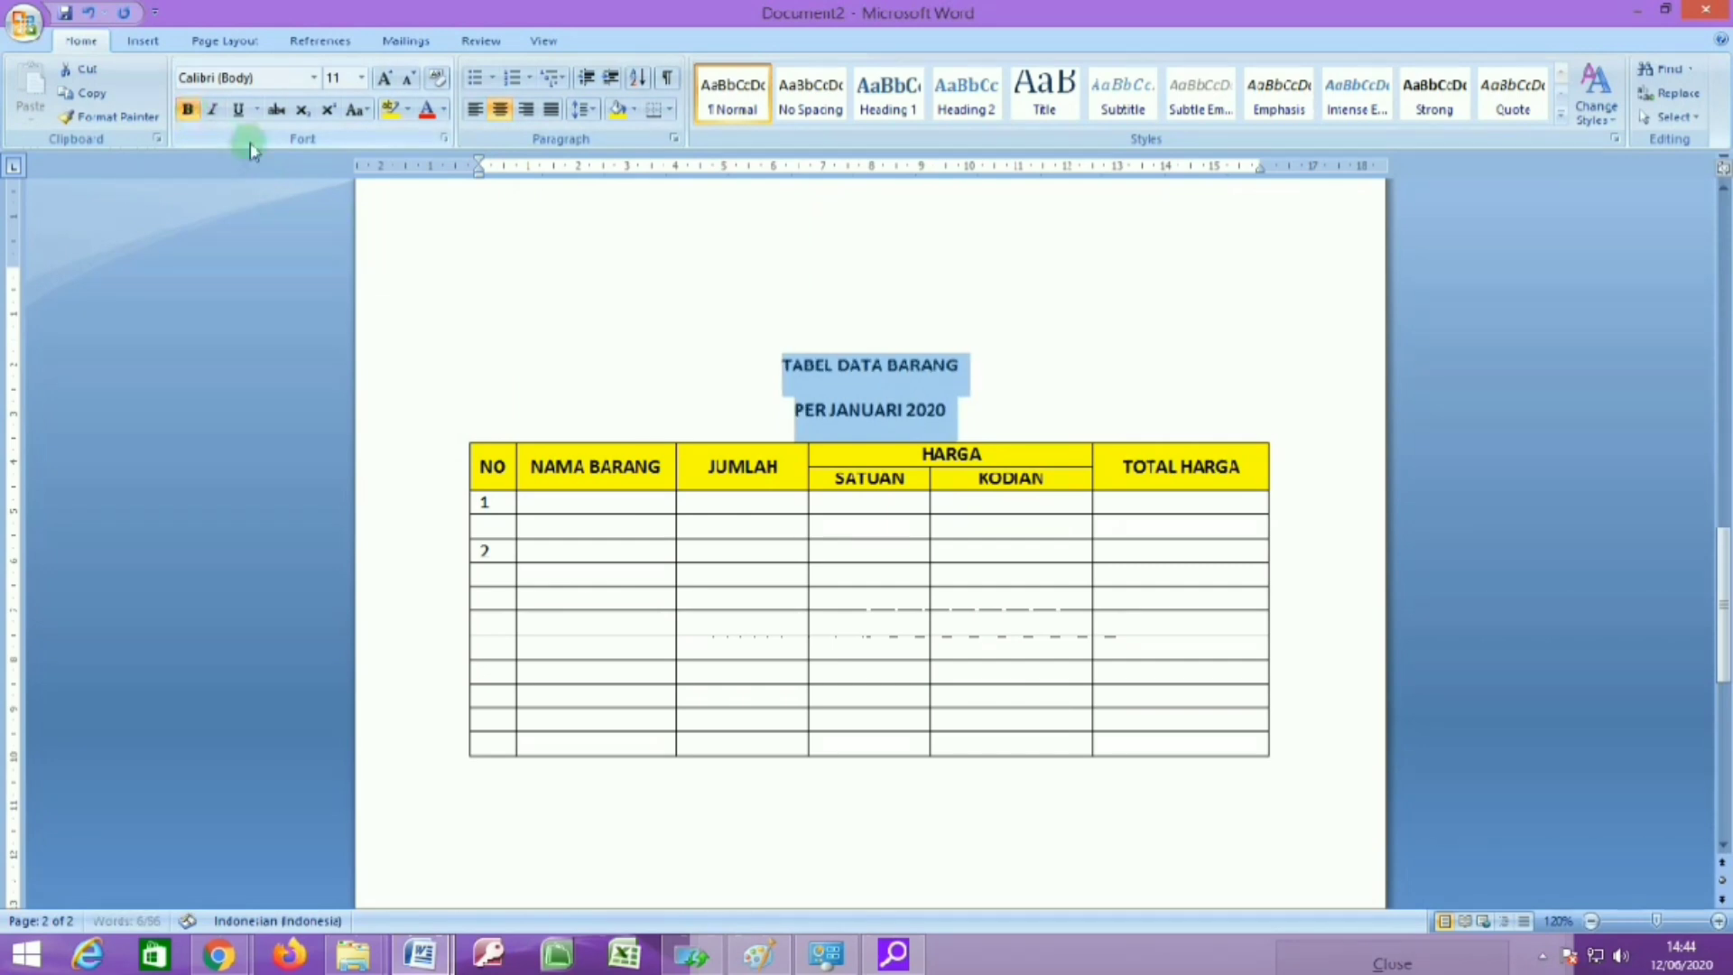
Remove the space after the two title paragraphs and insert an empty line between PER JANUARI 2020 and the table.
click(580, 110)
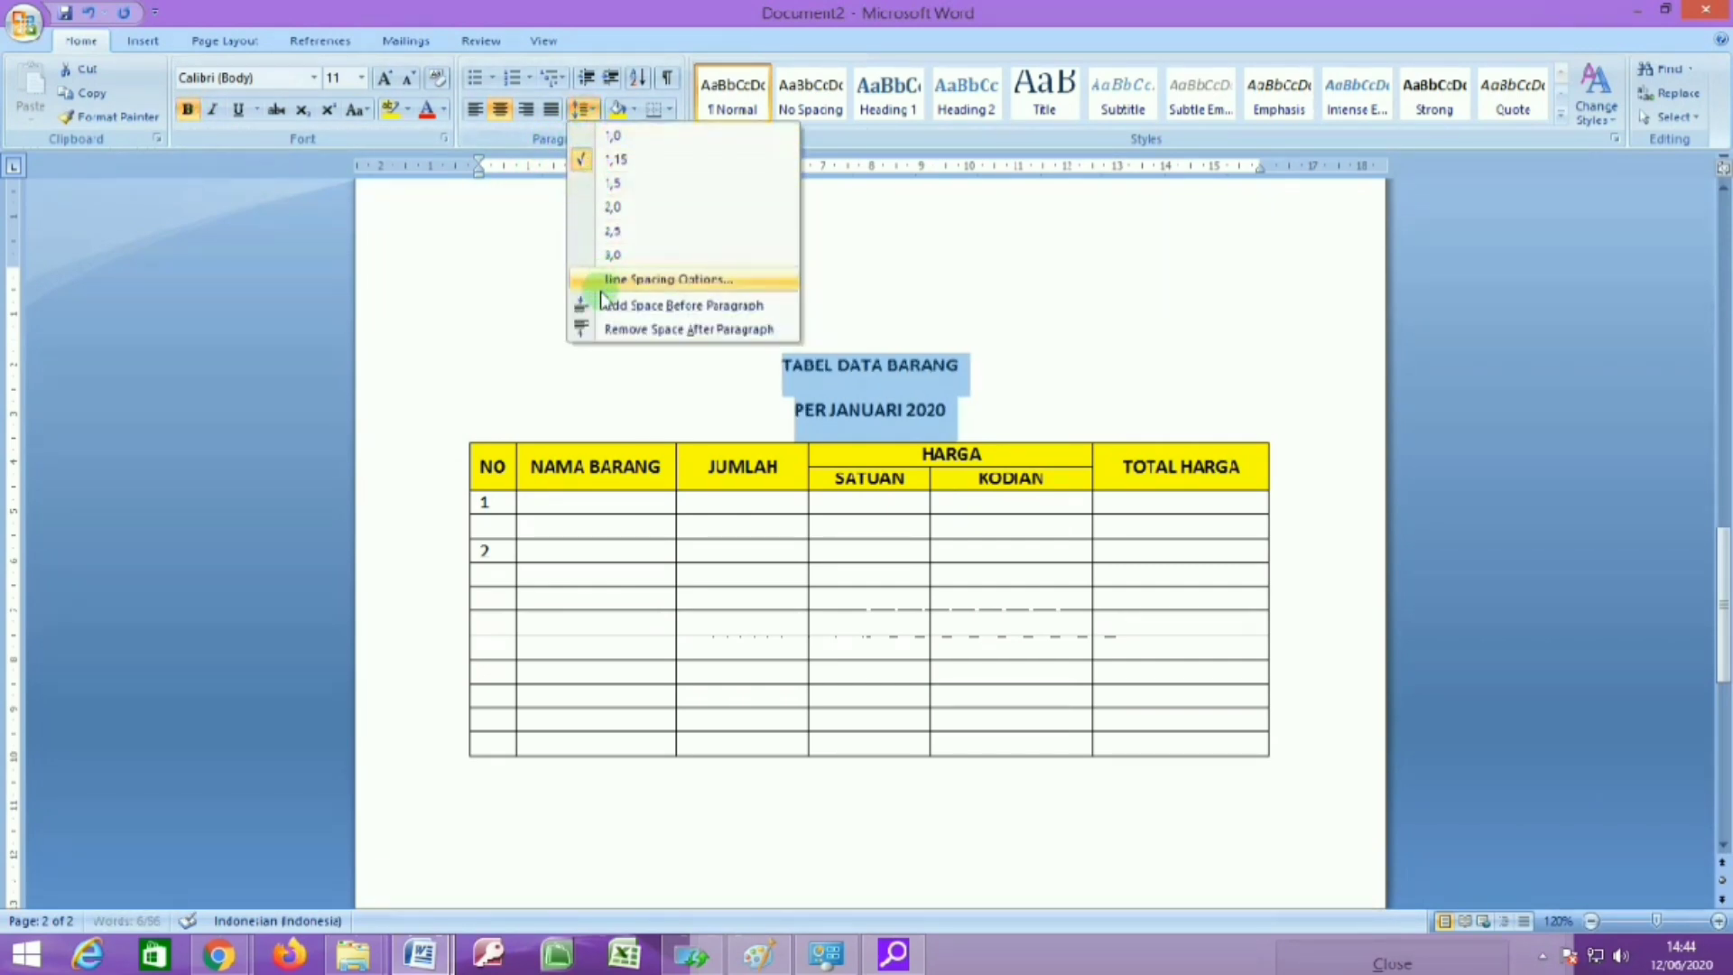
click(632, 328)
click(976, 406)
click(975, 391)
key(Return)
click(995, 362)
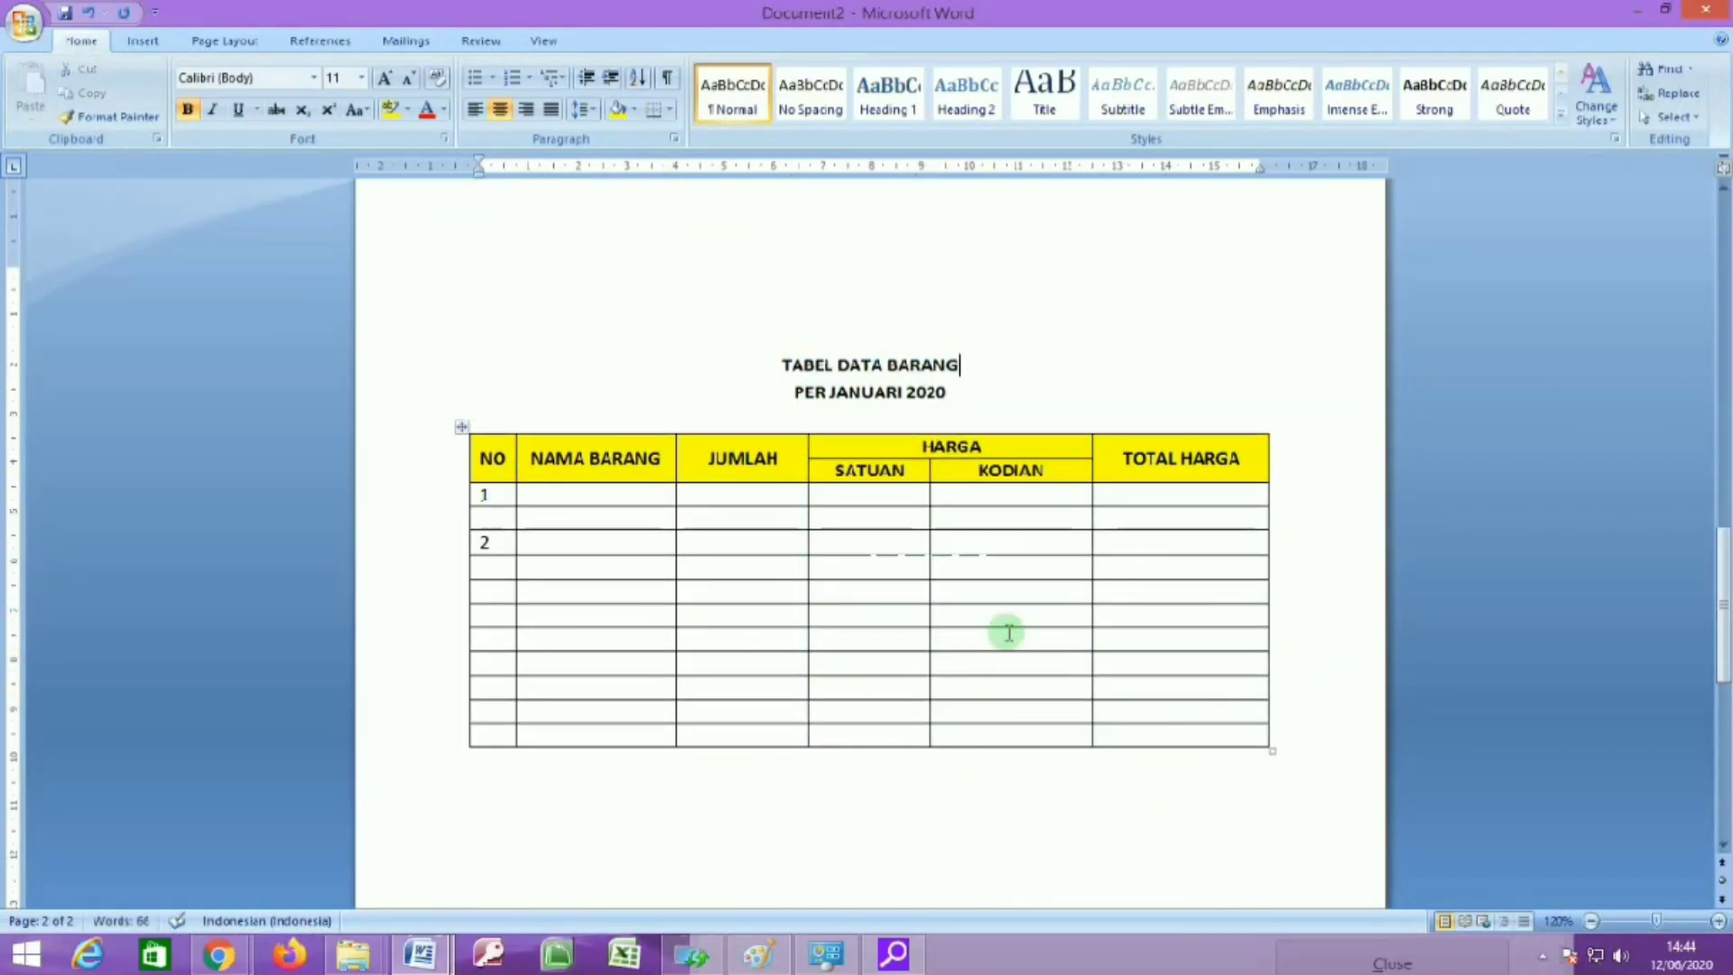
scroll(1000, 614, up, 1)
scroll(1000, 607, down, 1)
click(990, 405)
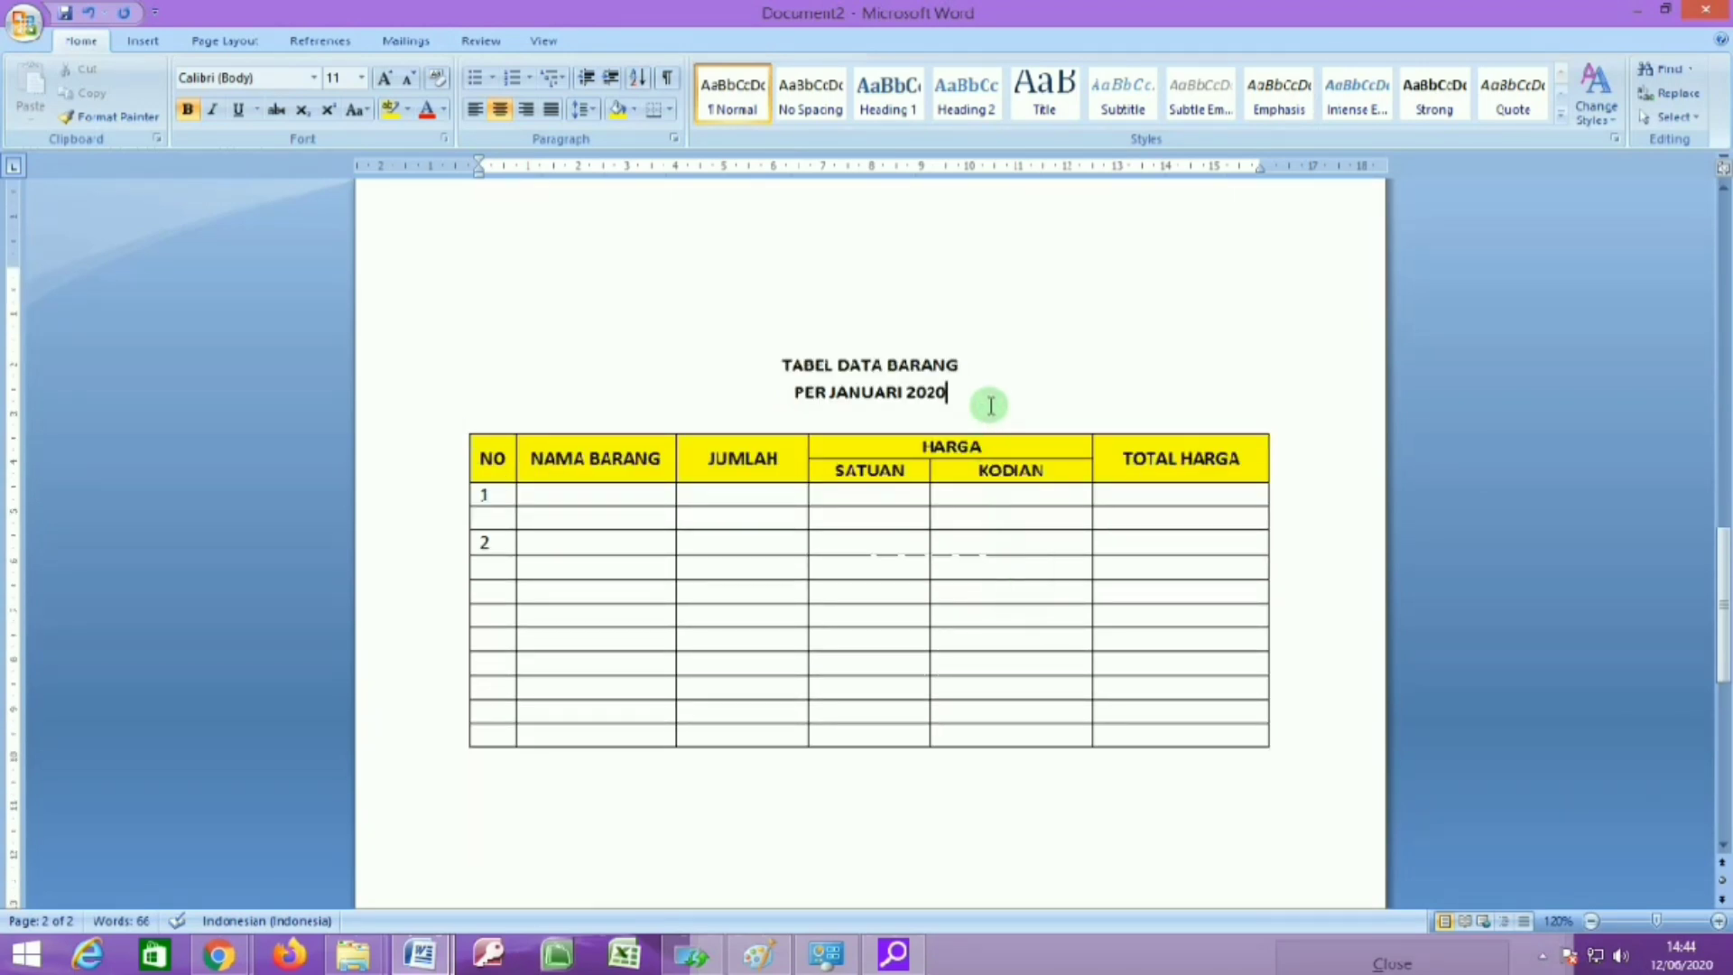
Delete the whole table below the title by selecting beyond it, and undo the deletion.
drag(989, 405, 635, 565)
key(BackSpace)
click(635, 565)
drag(503, 441, 695, 520)
click(739, 523)
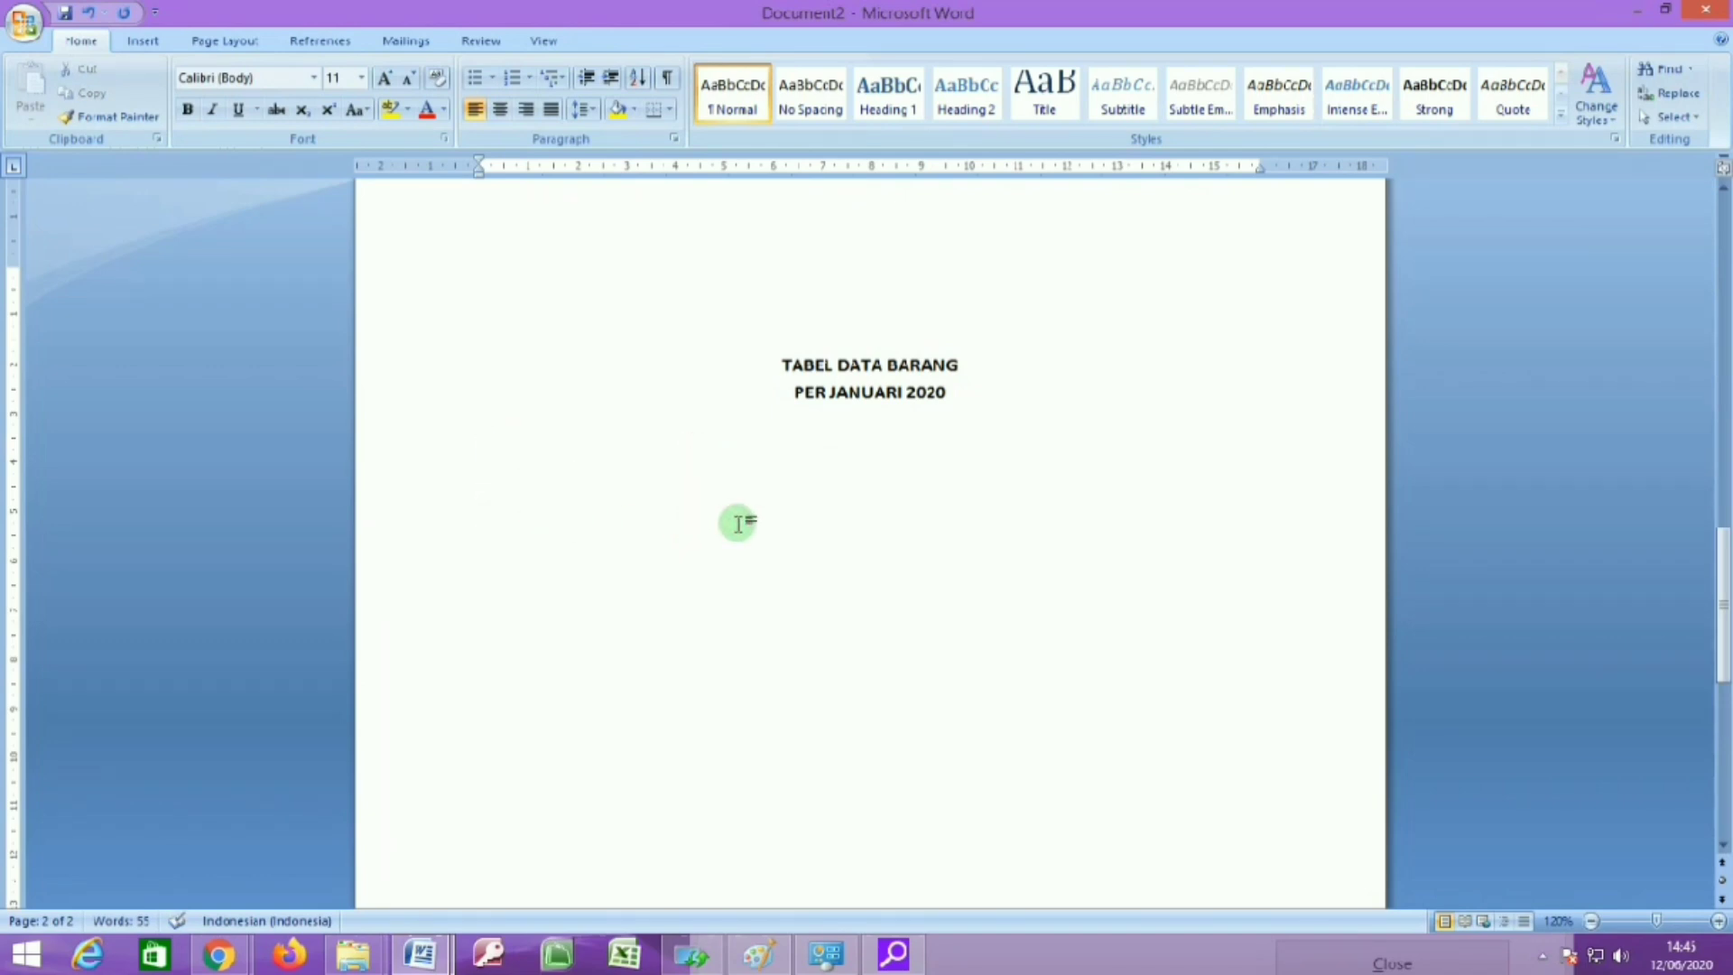
key(ctrl+z)
click(683, 360)
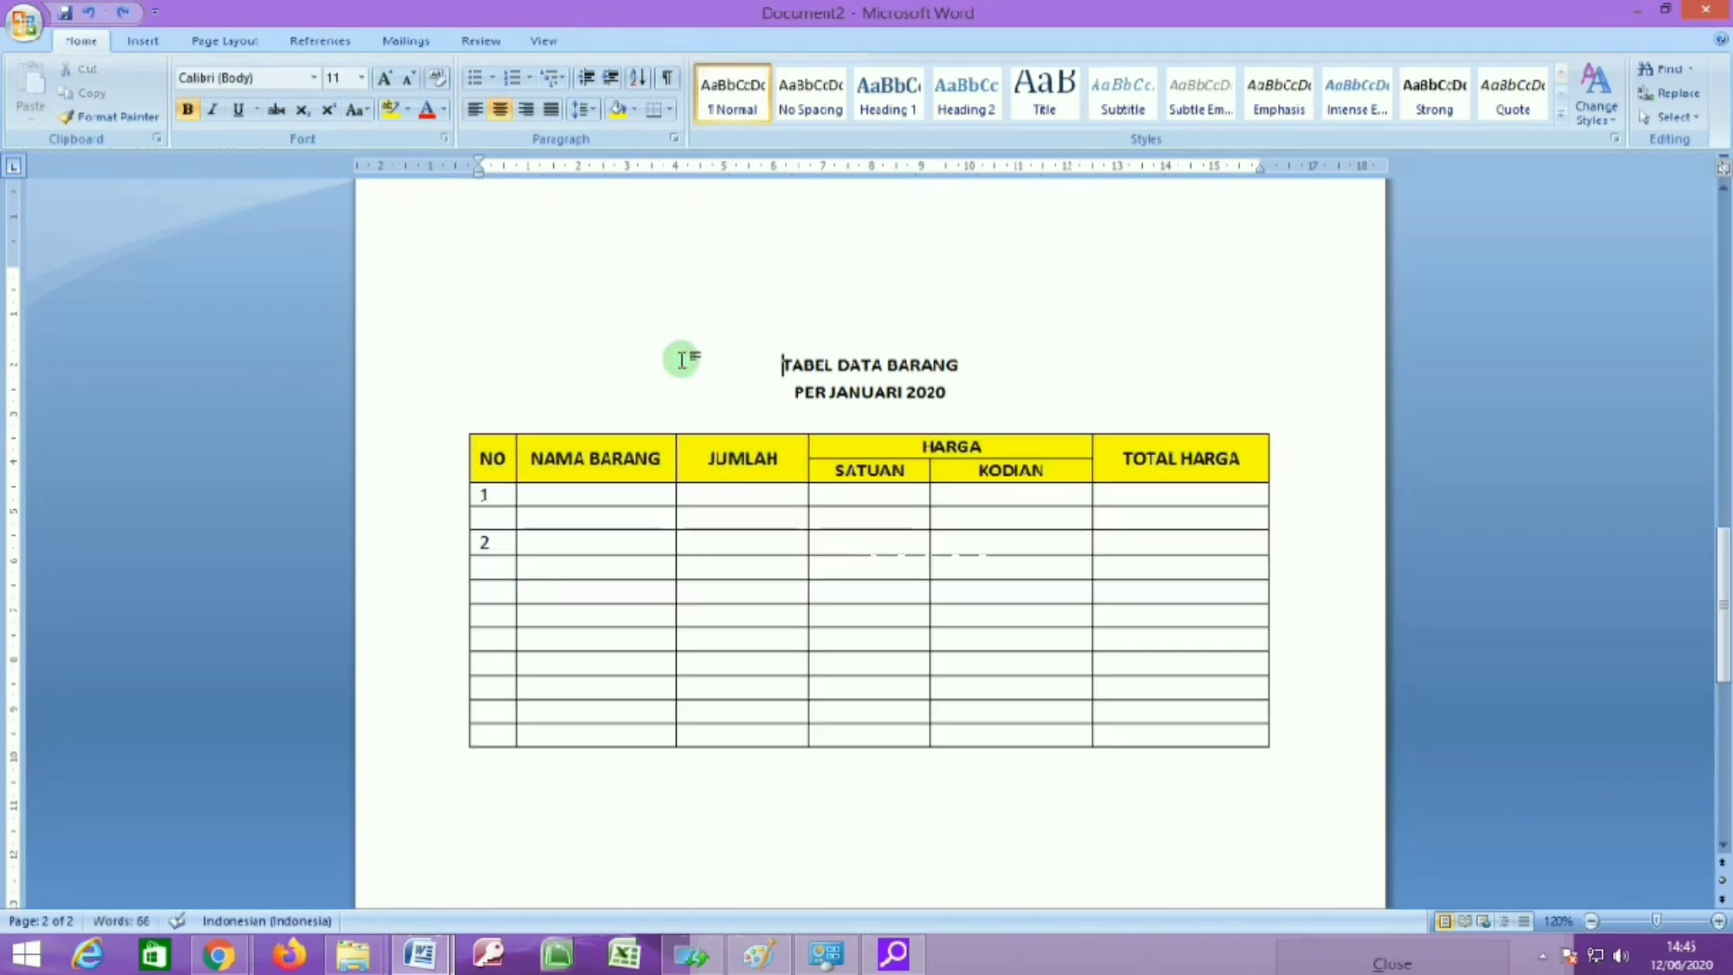
Select the entire goods table and examine the options for deleting cells, columns, rows or the table.
click(754, 523)
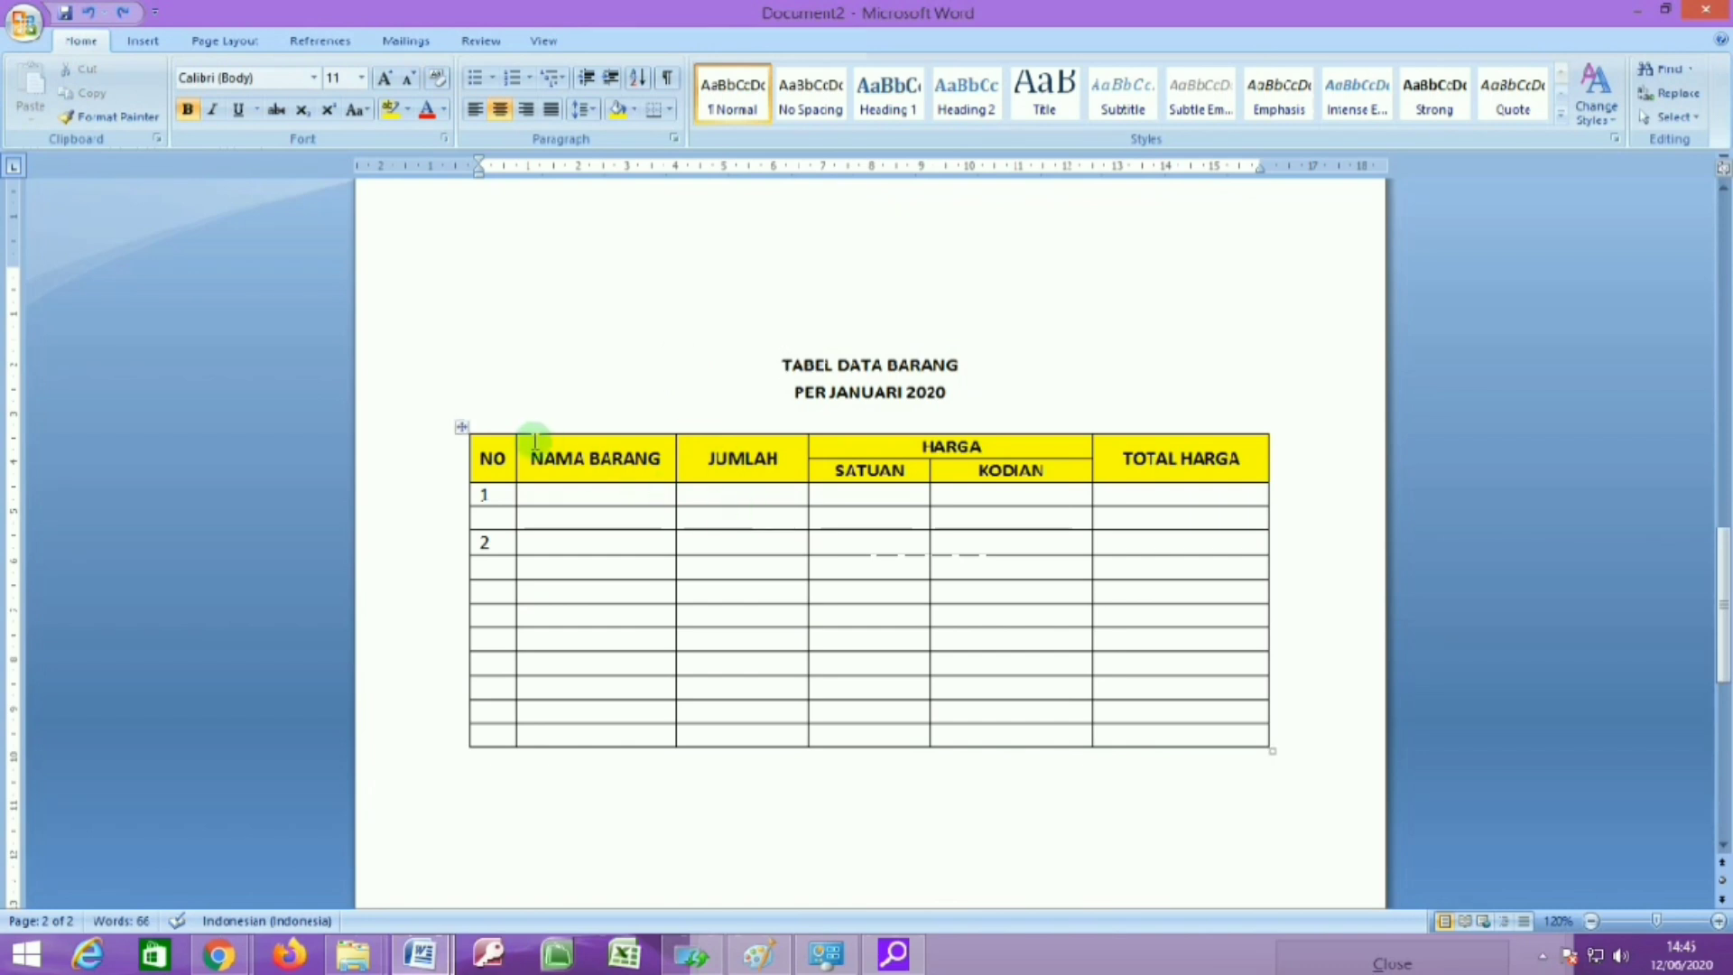
click(461, 426)
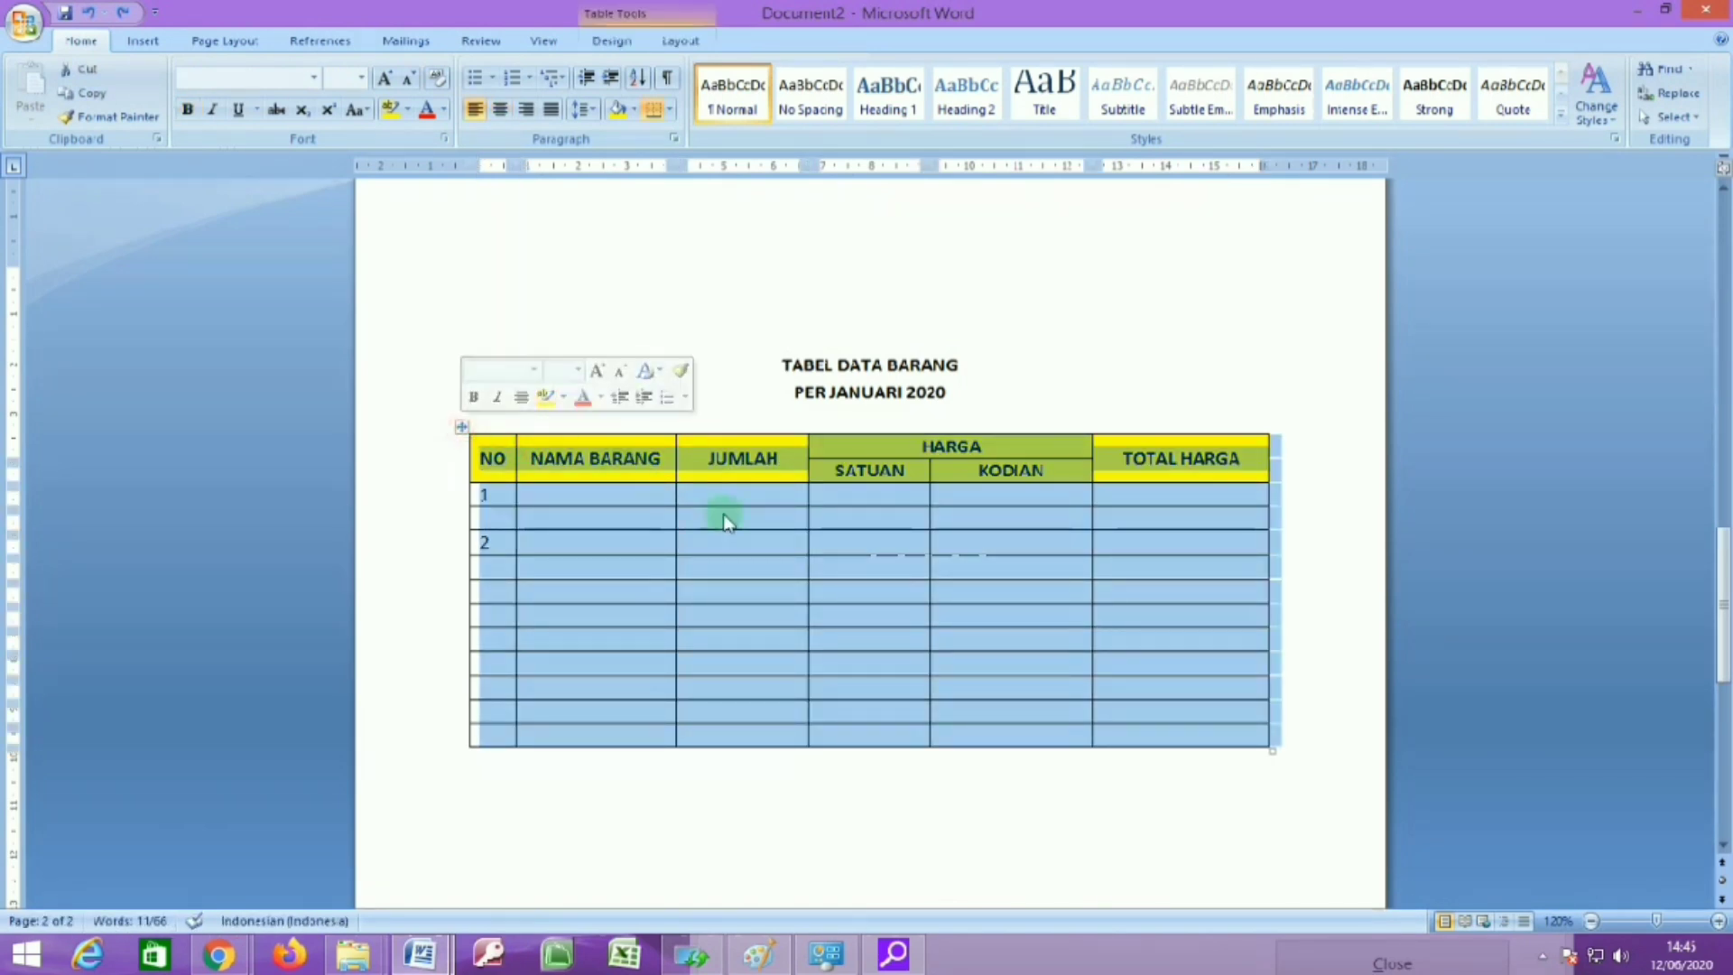
click(739, 361)
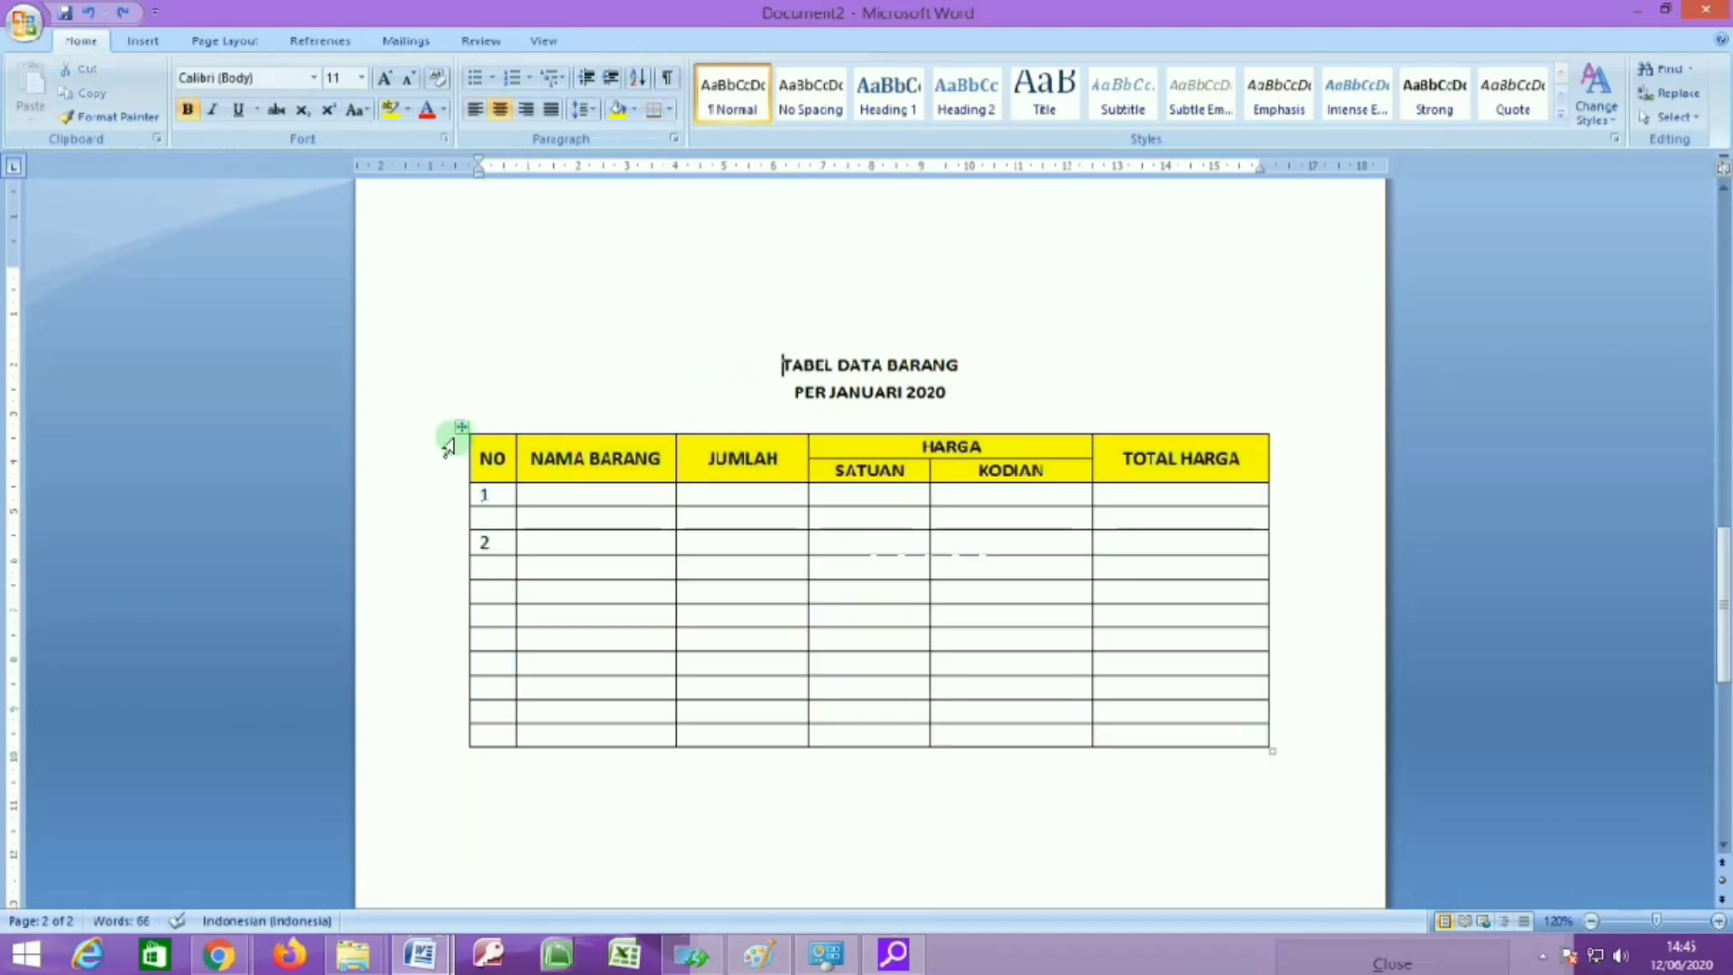
click(464, 427)
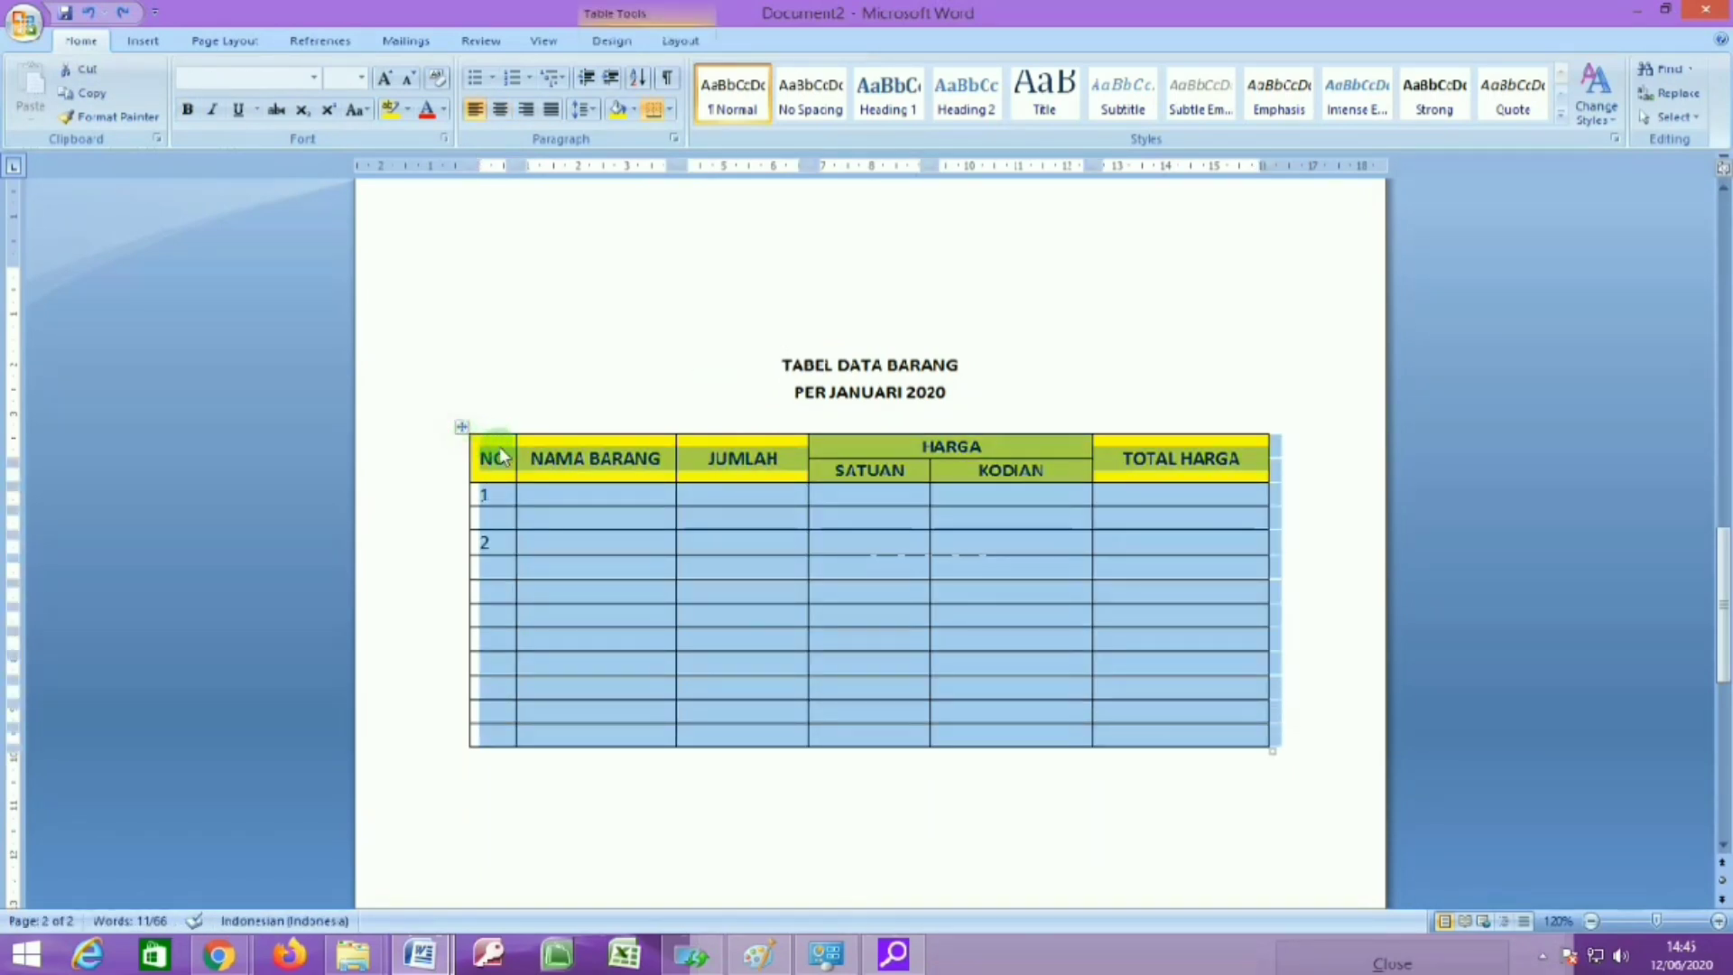
click(577, 471)
click(636, 542)
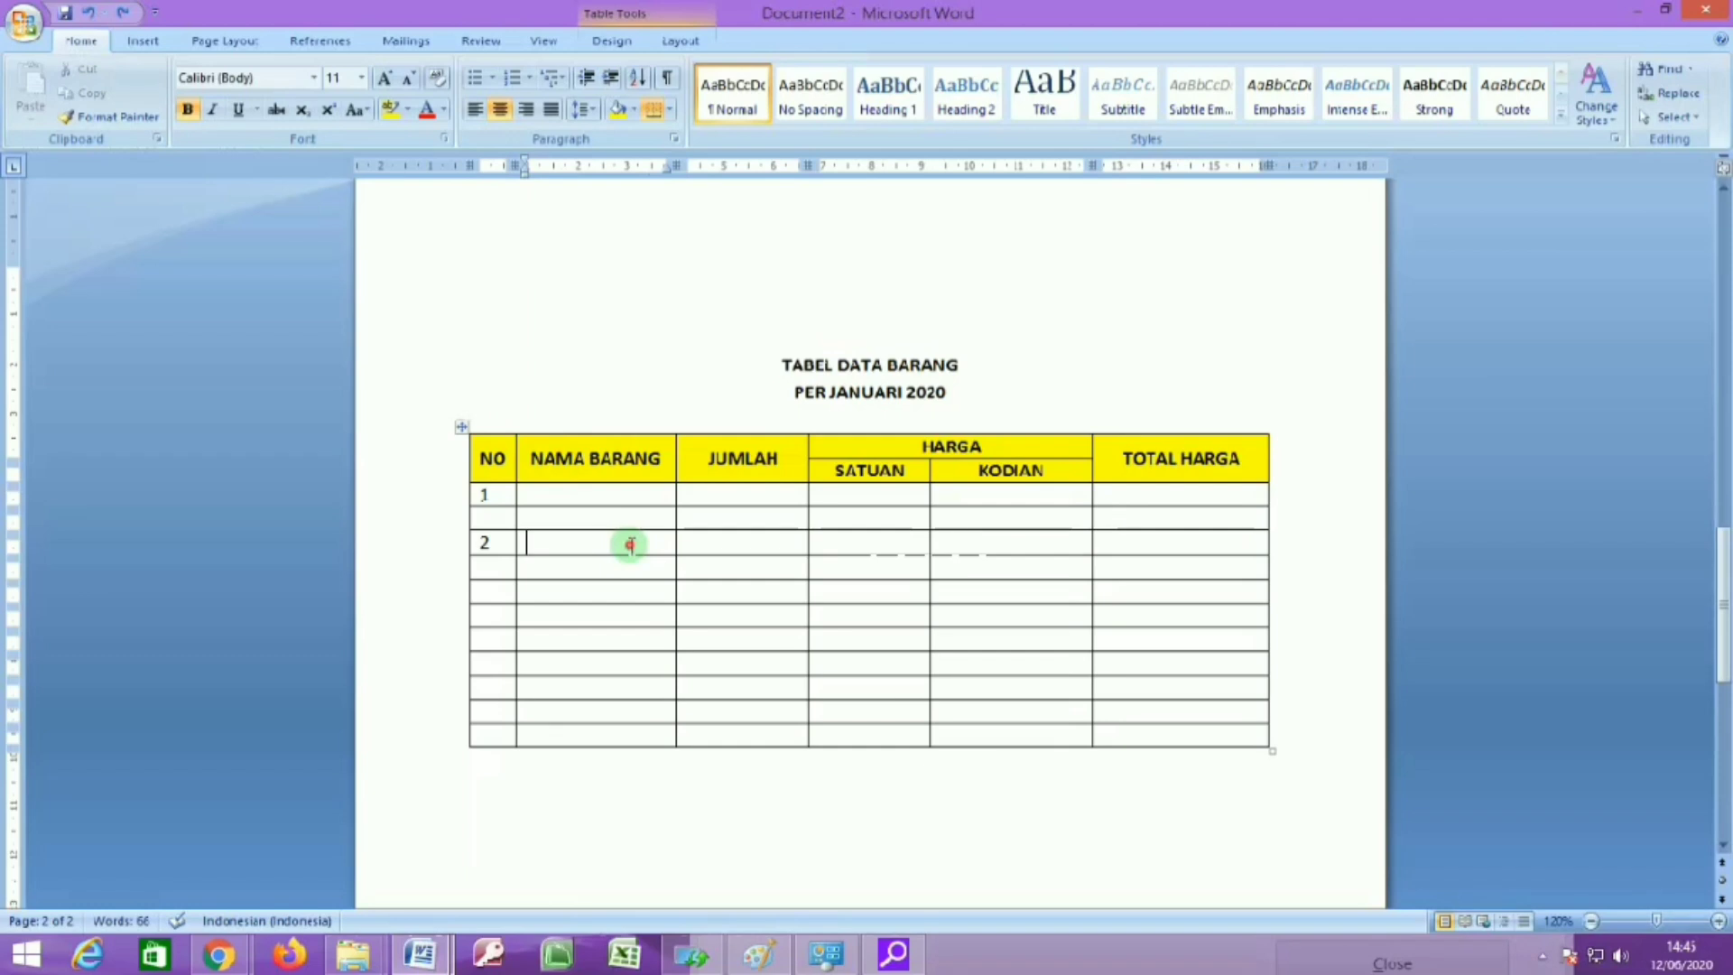
click(466, 427)
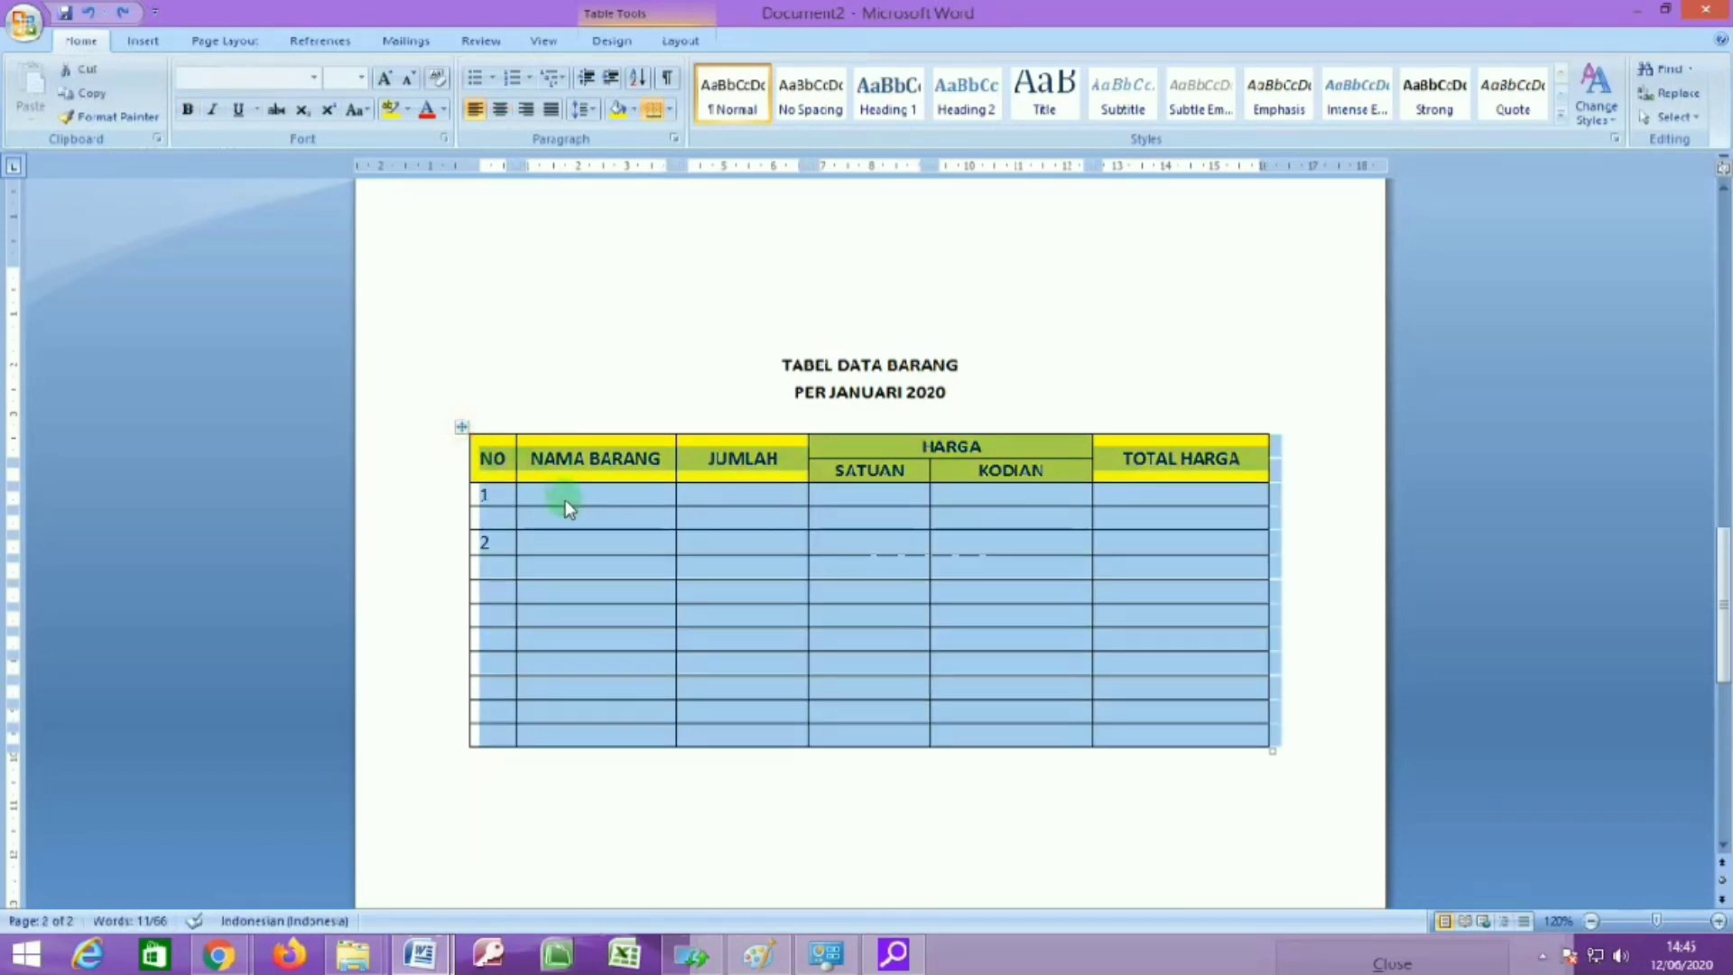
click(691, 40)
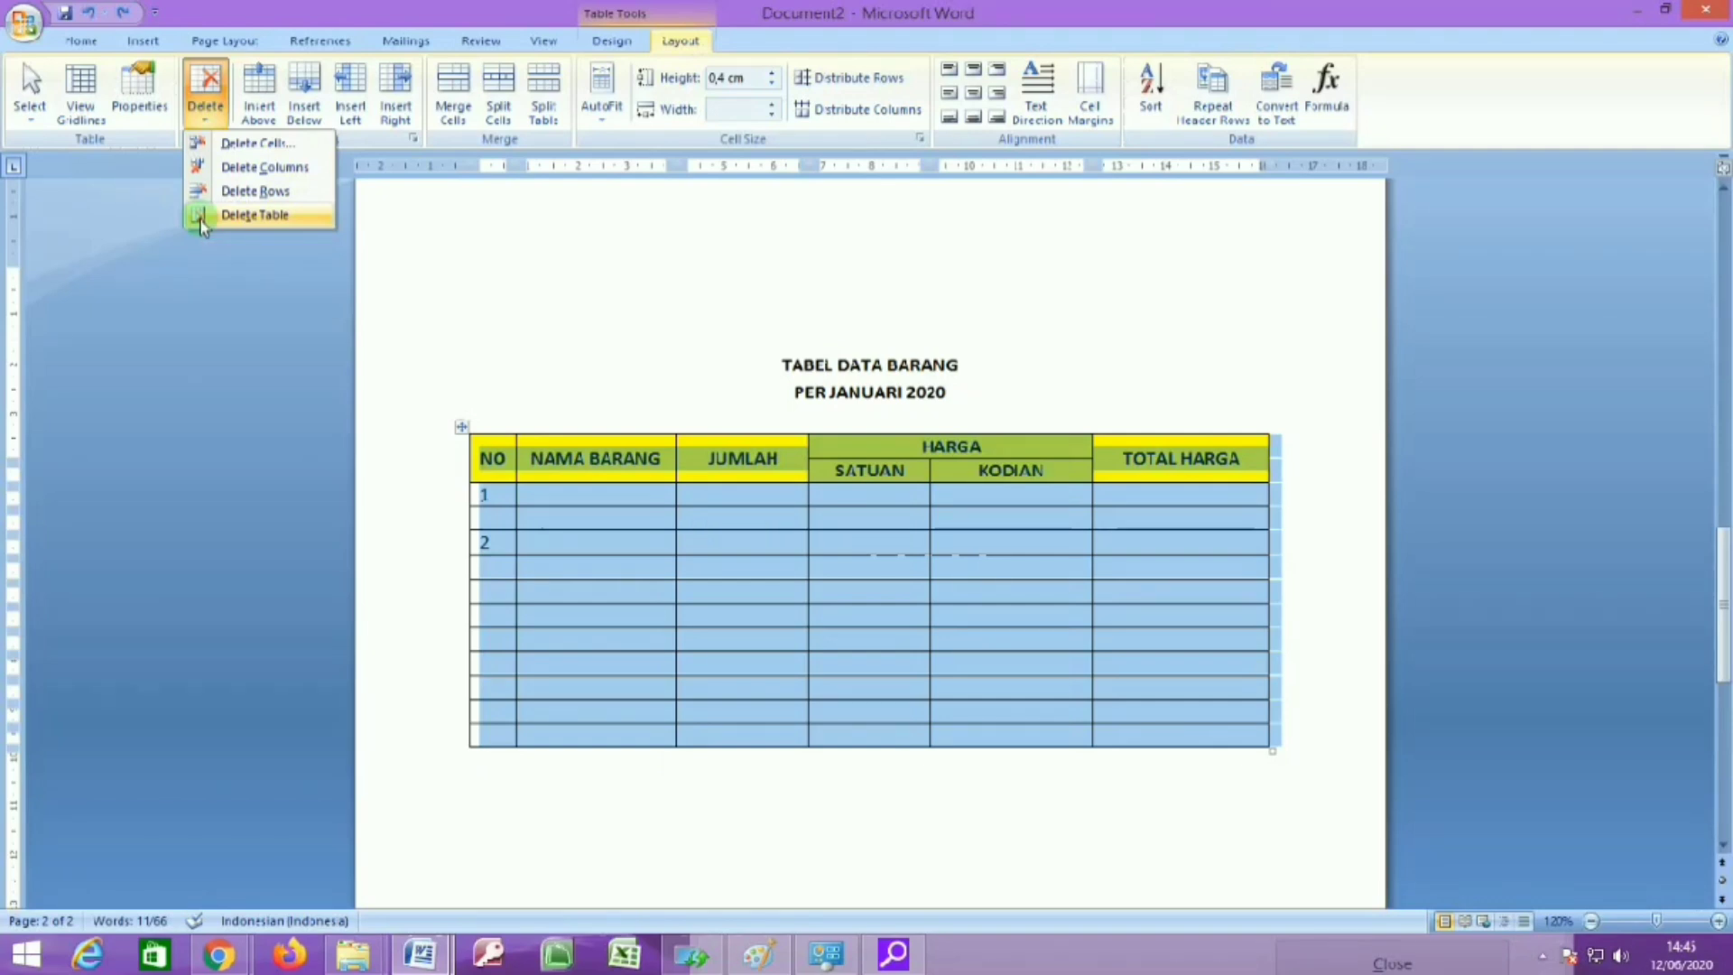
click(657, 529)
click(765, 547)
Delete the five empty table rows directly below row number 2.
drag(512, 576, 1161, 663)
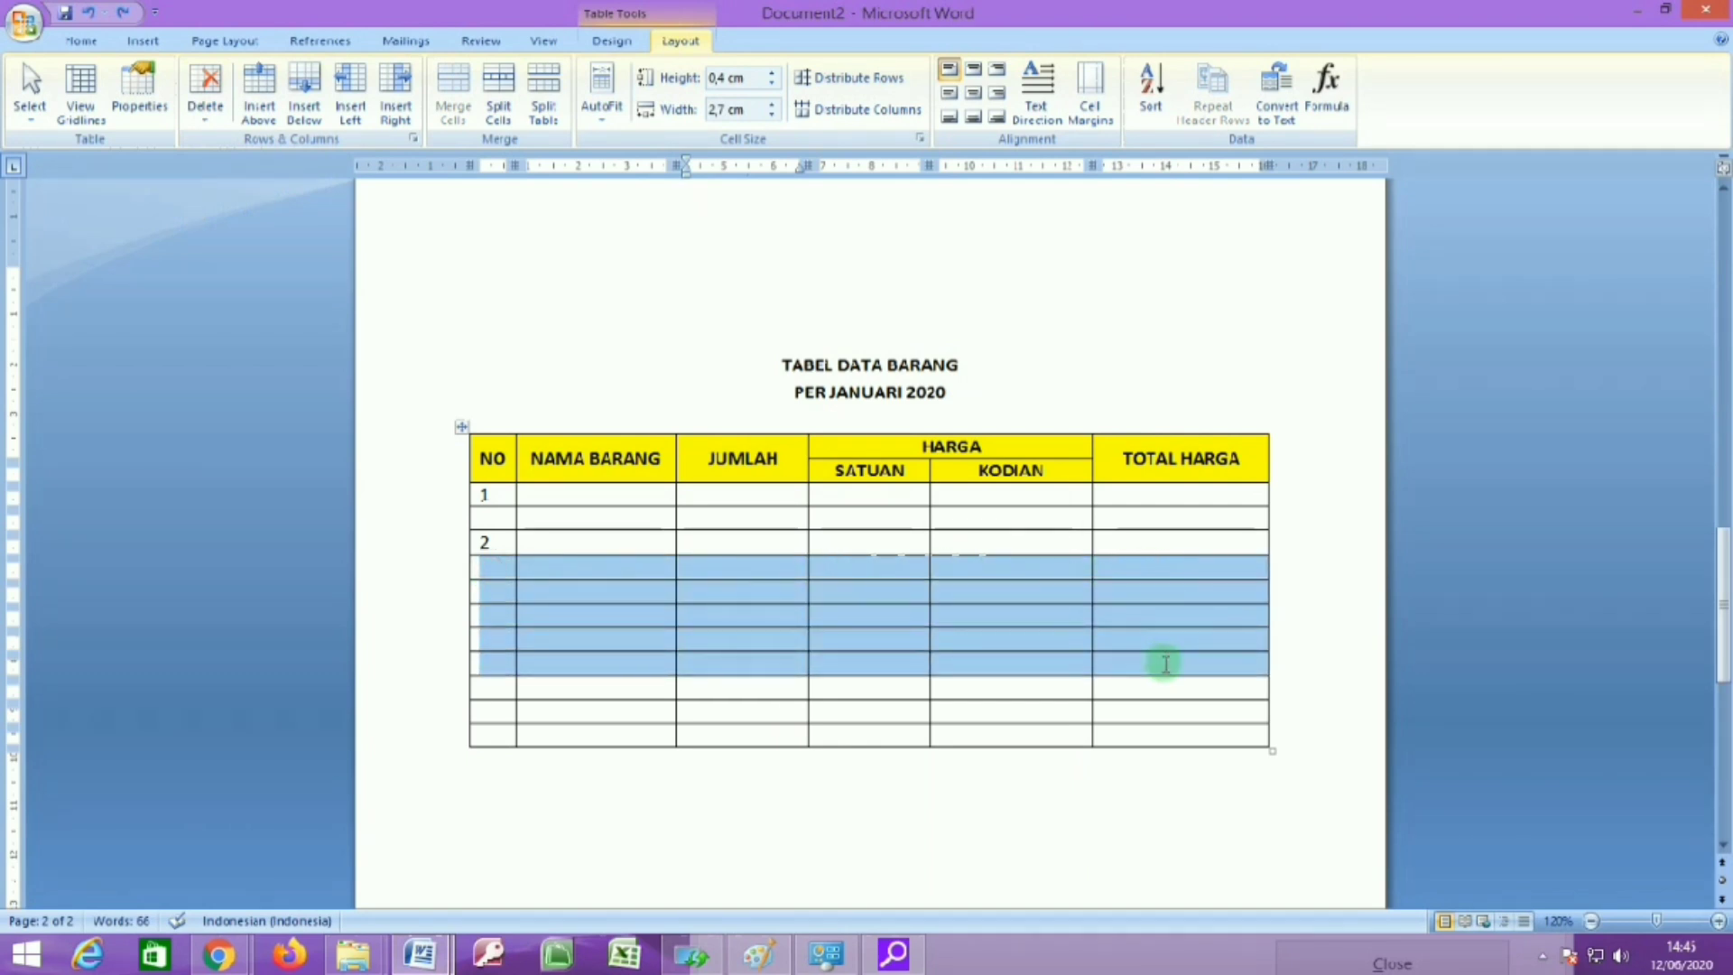
click(205, 90)
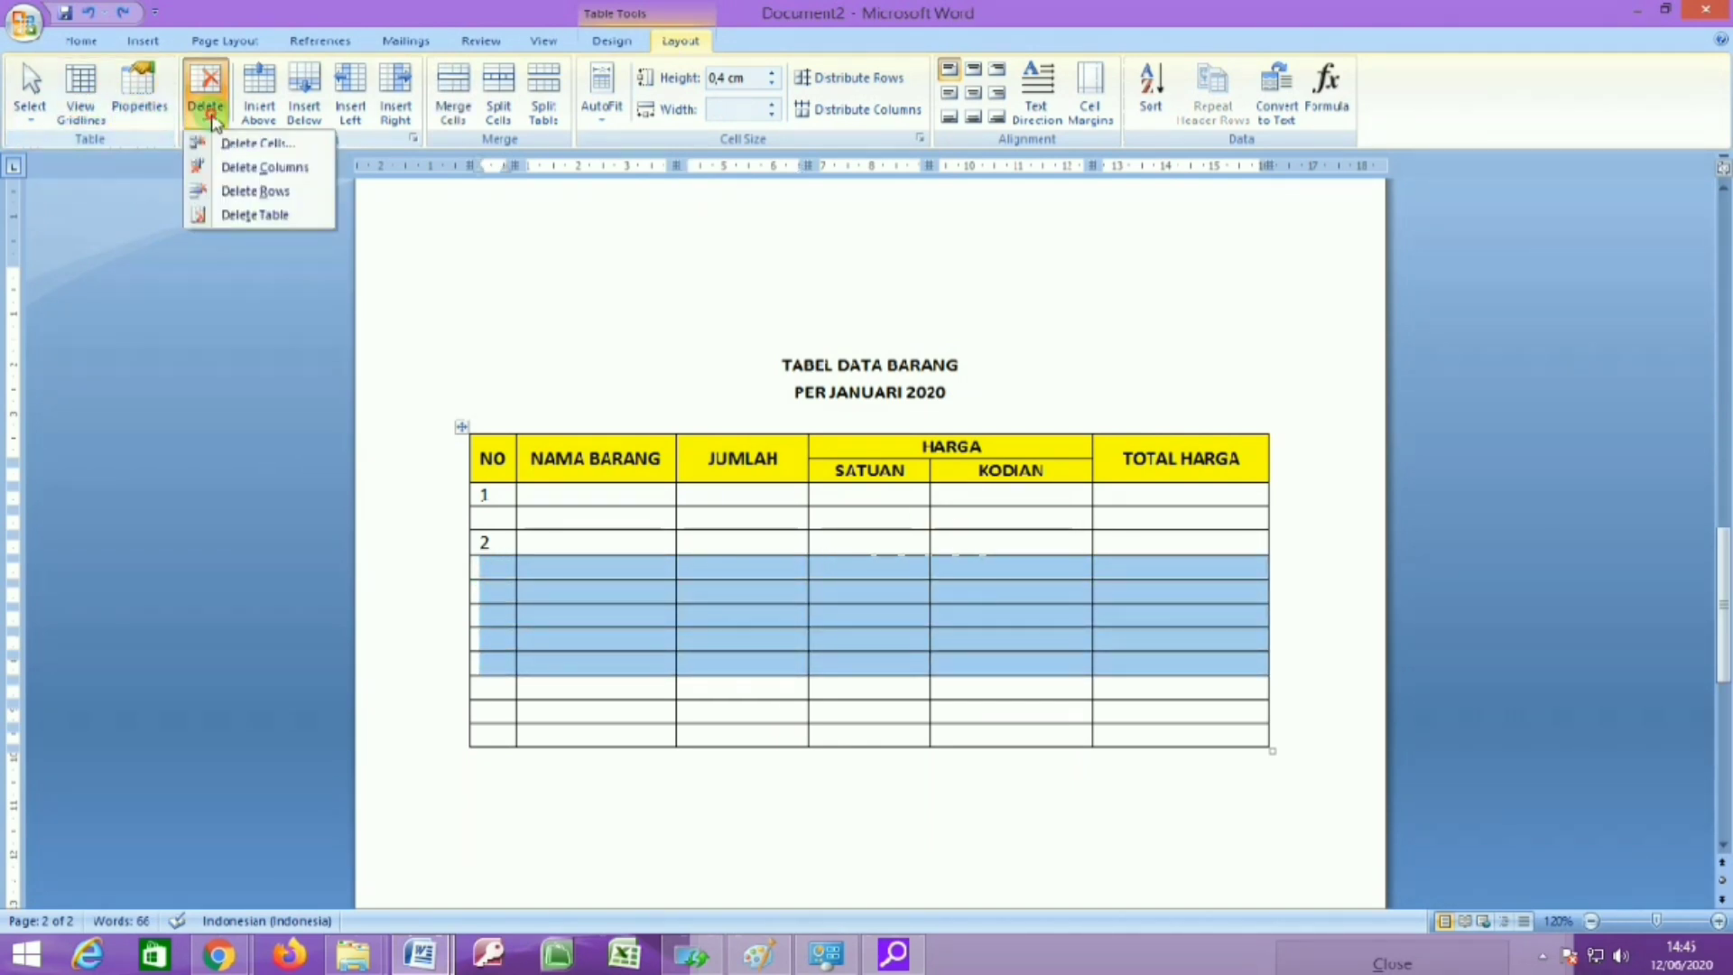
click(226, 196)
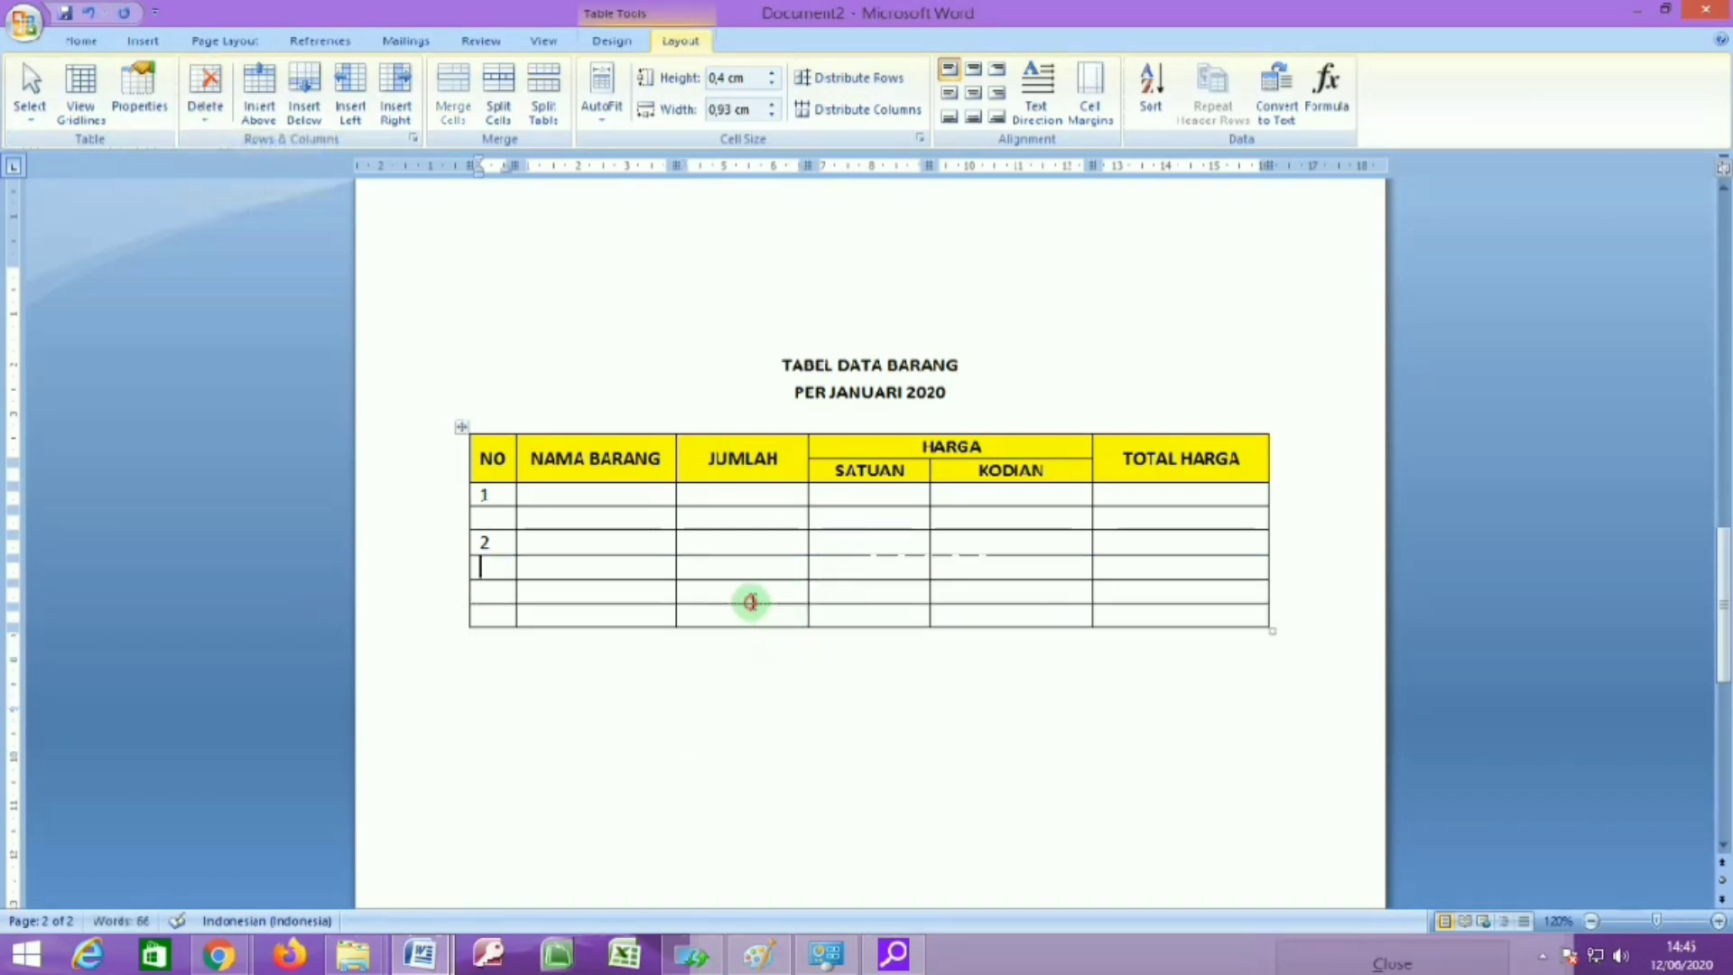
Change the text colour of the JUMLAH column to red.
drag(713, 449, 749, 594)
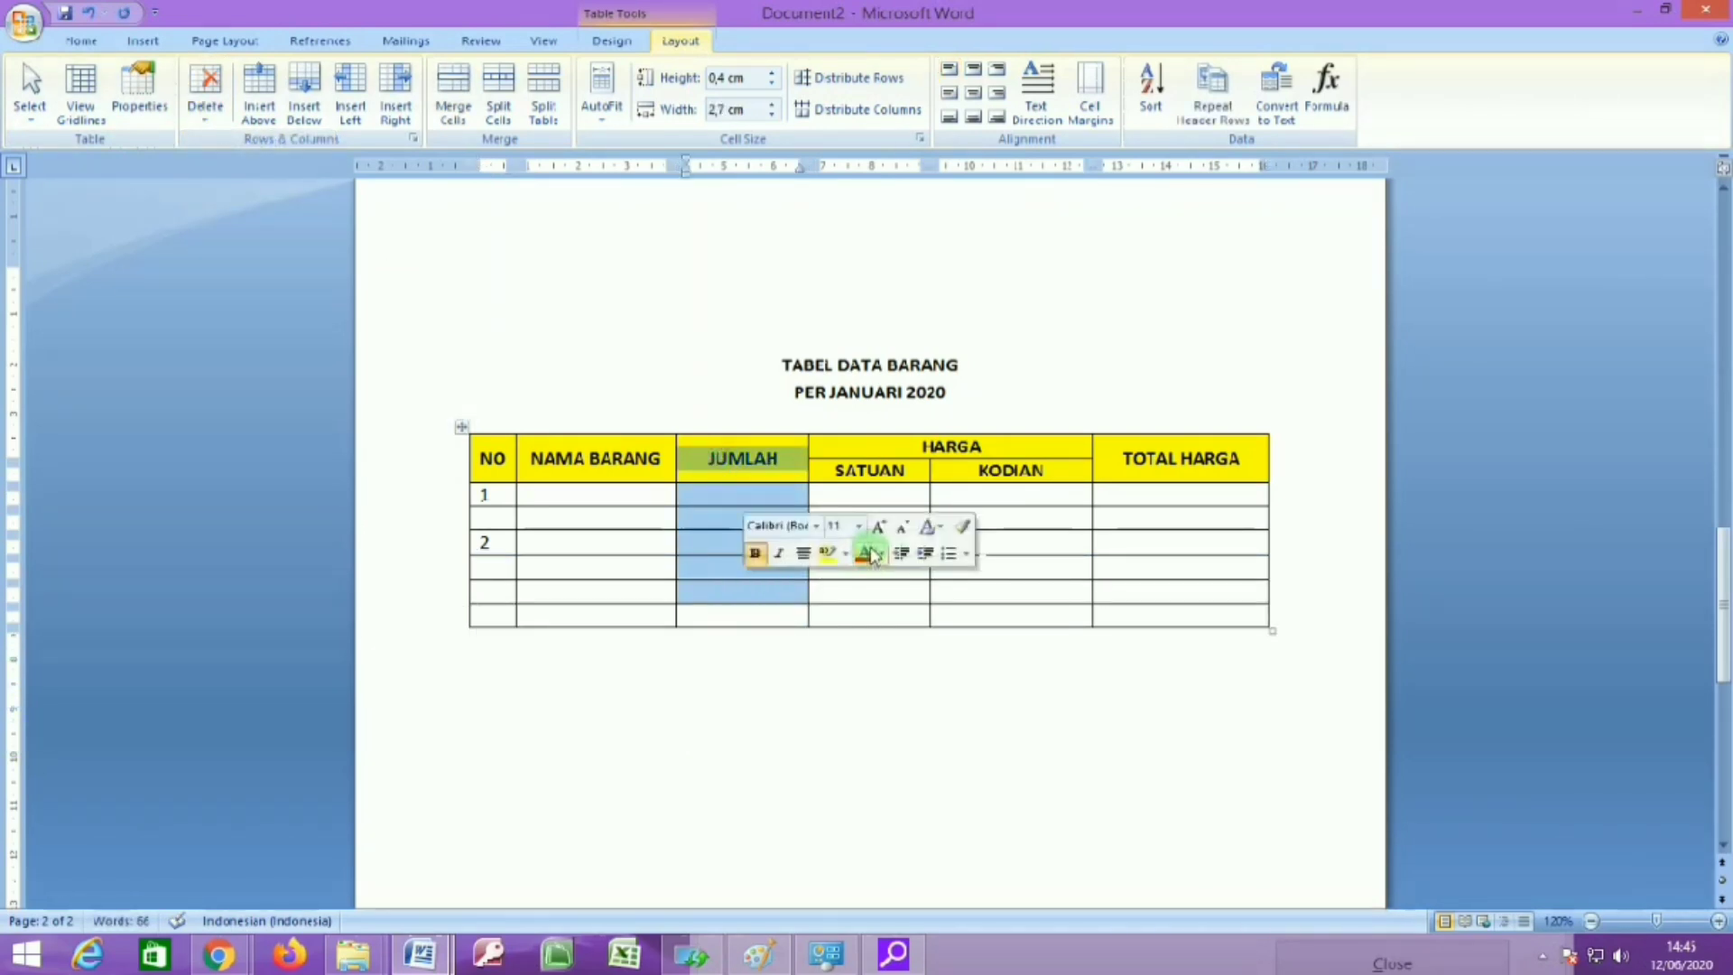
click(856, 478)
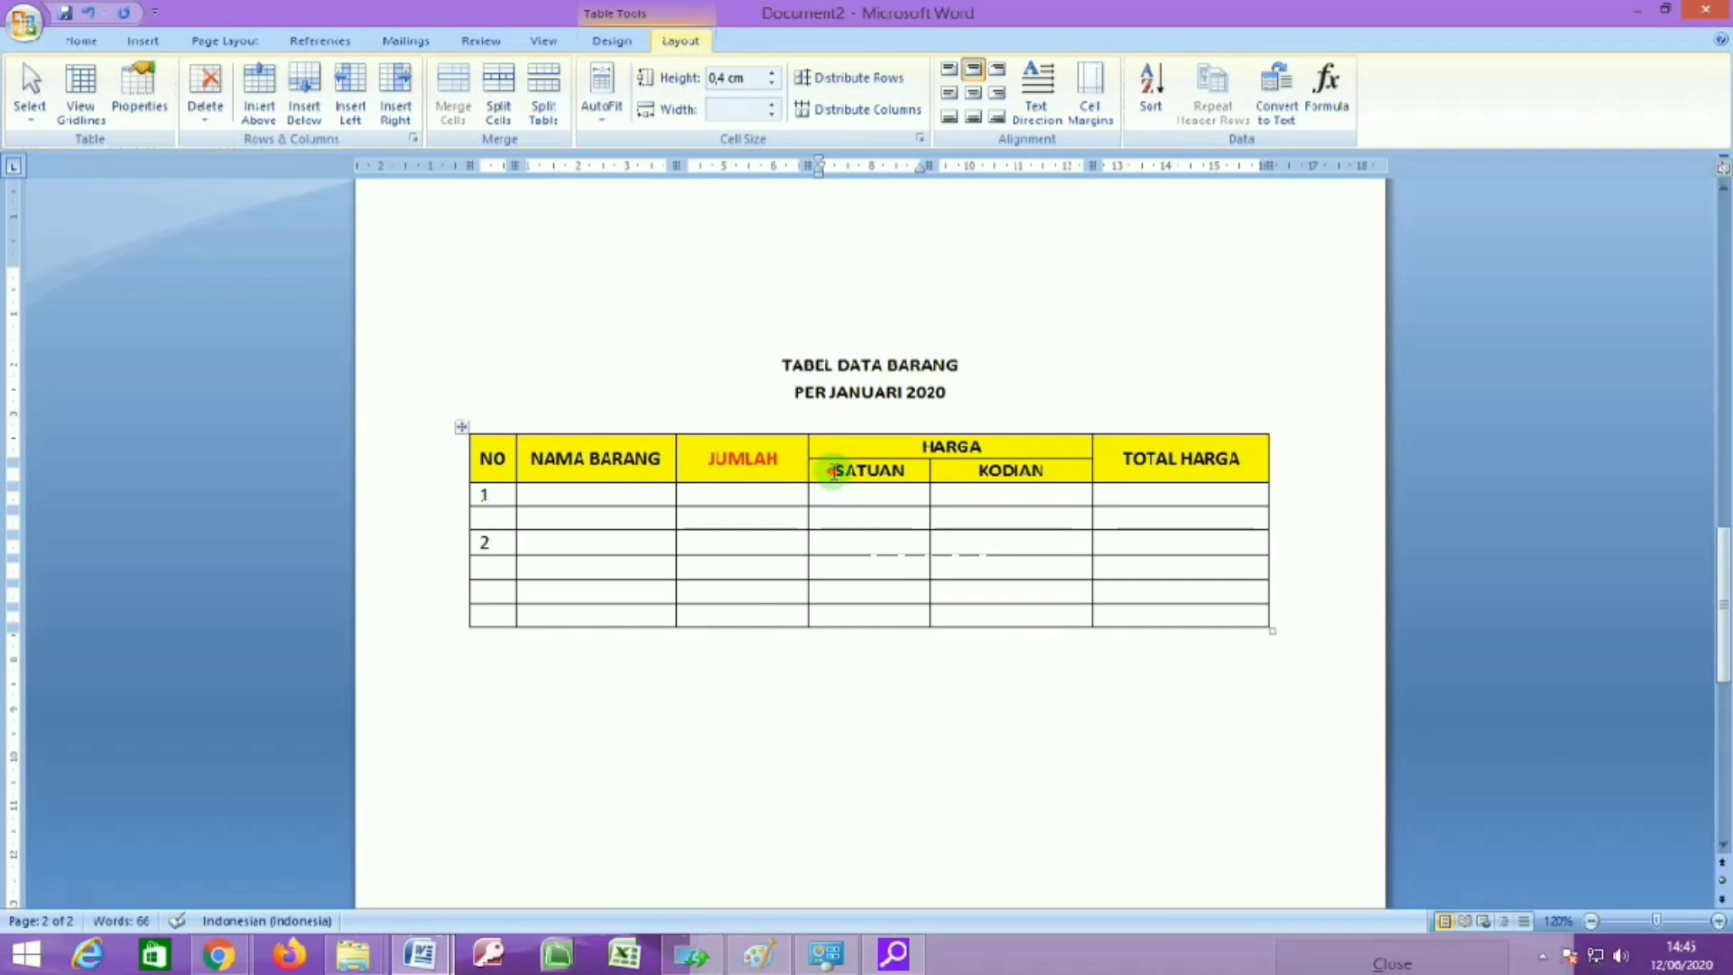
Select the SATUAN column down to the last row and look at the column deletion option without applying it.
drag(832, 470, 868, 613)
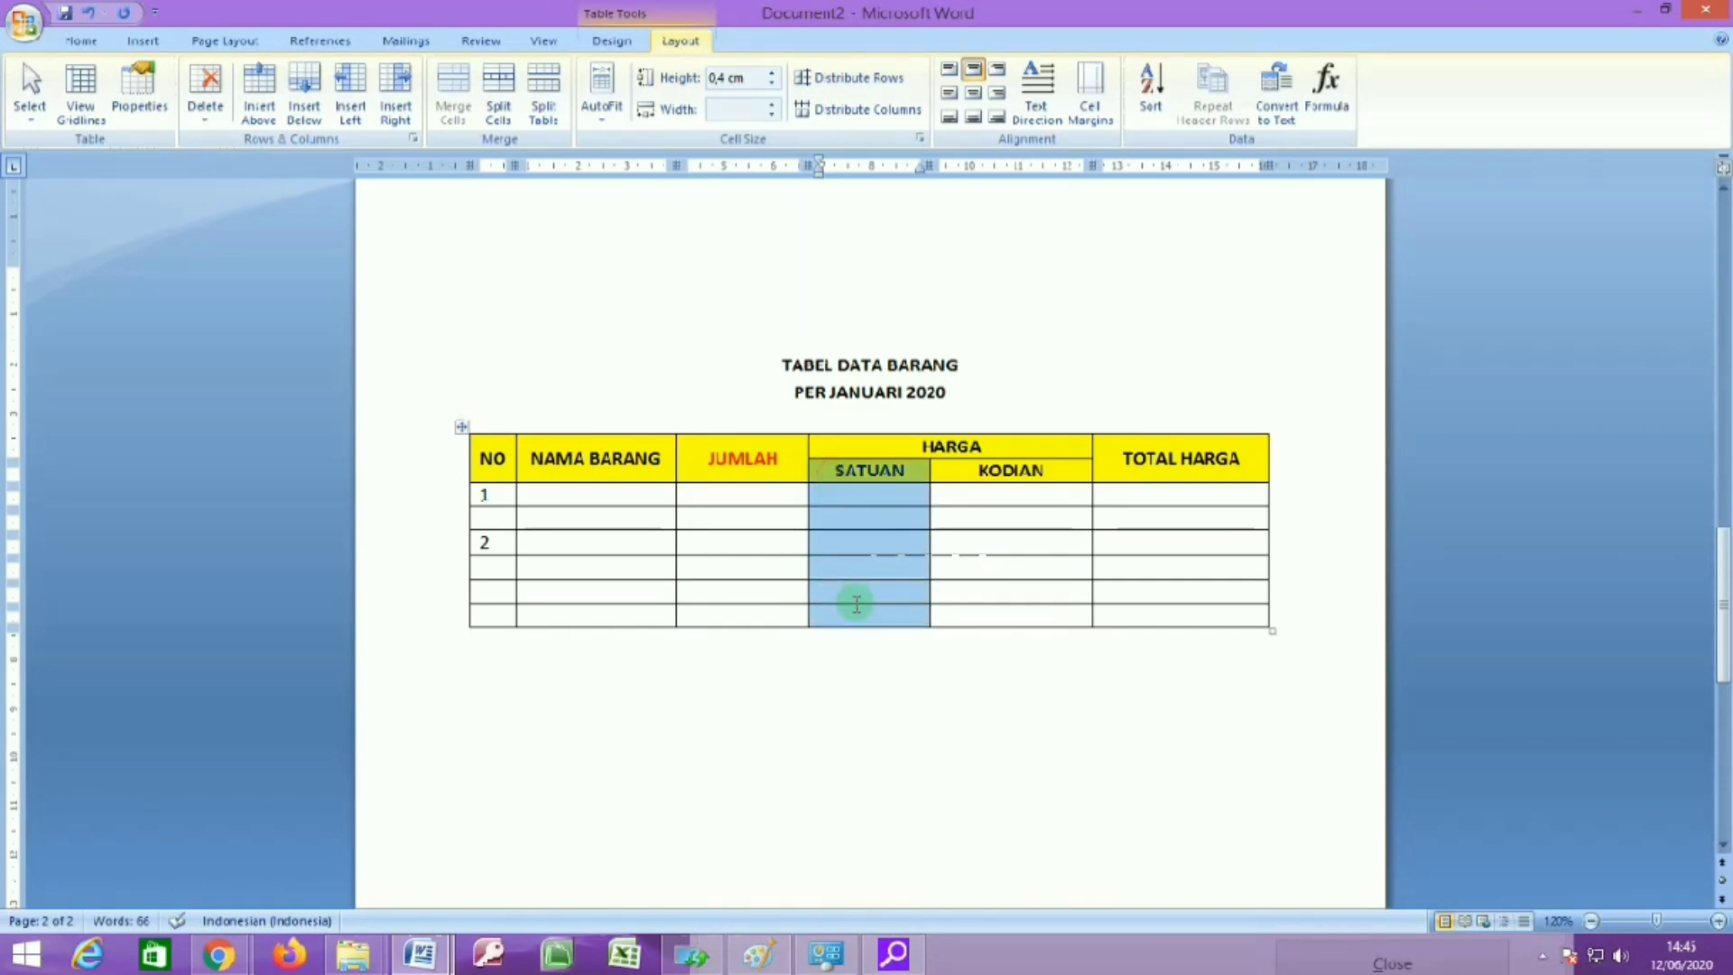
click(207, 109)
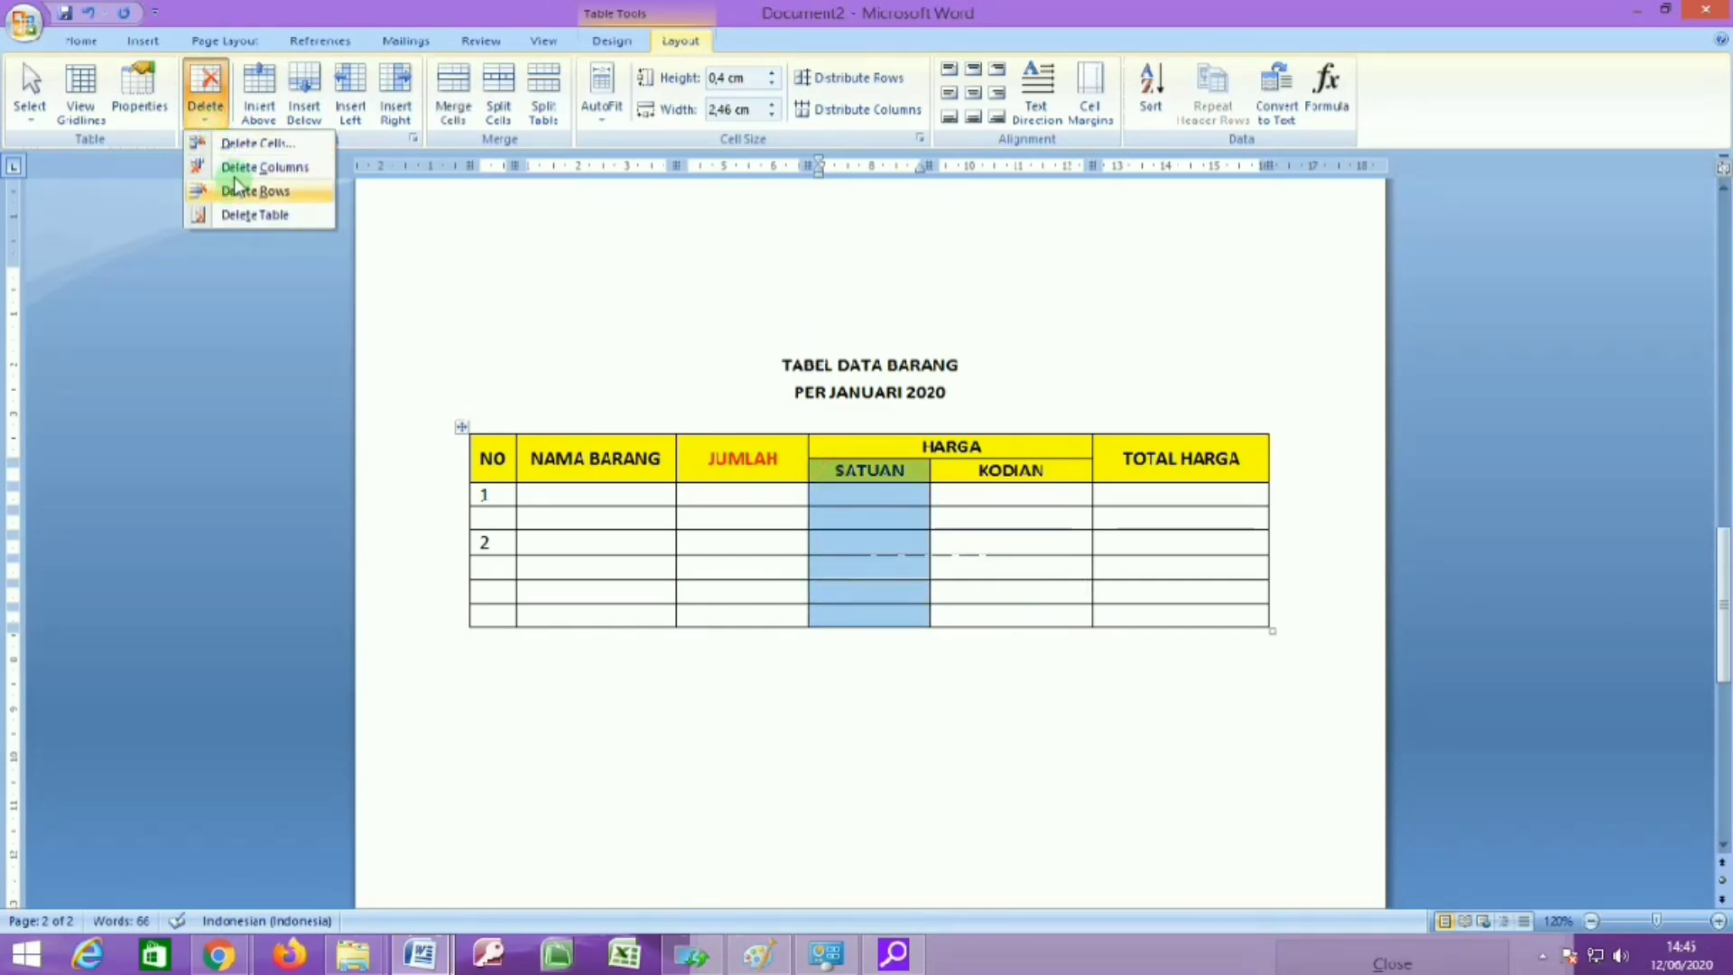
click(786, 525)
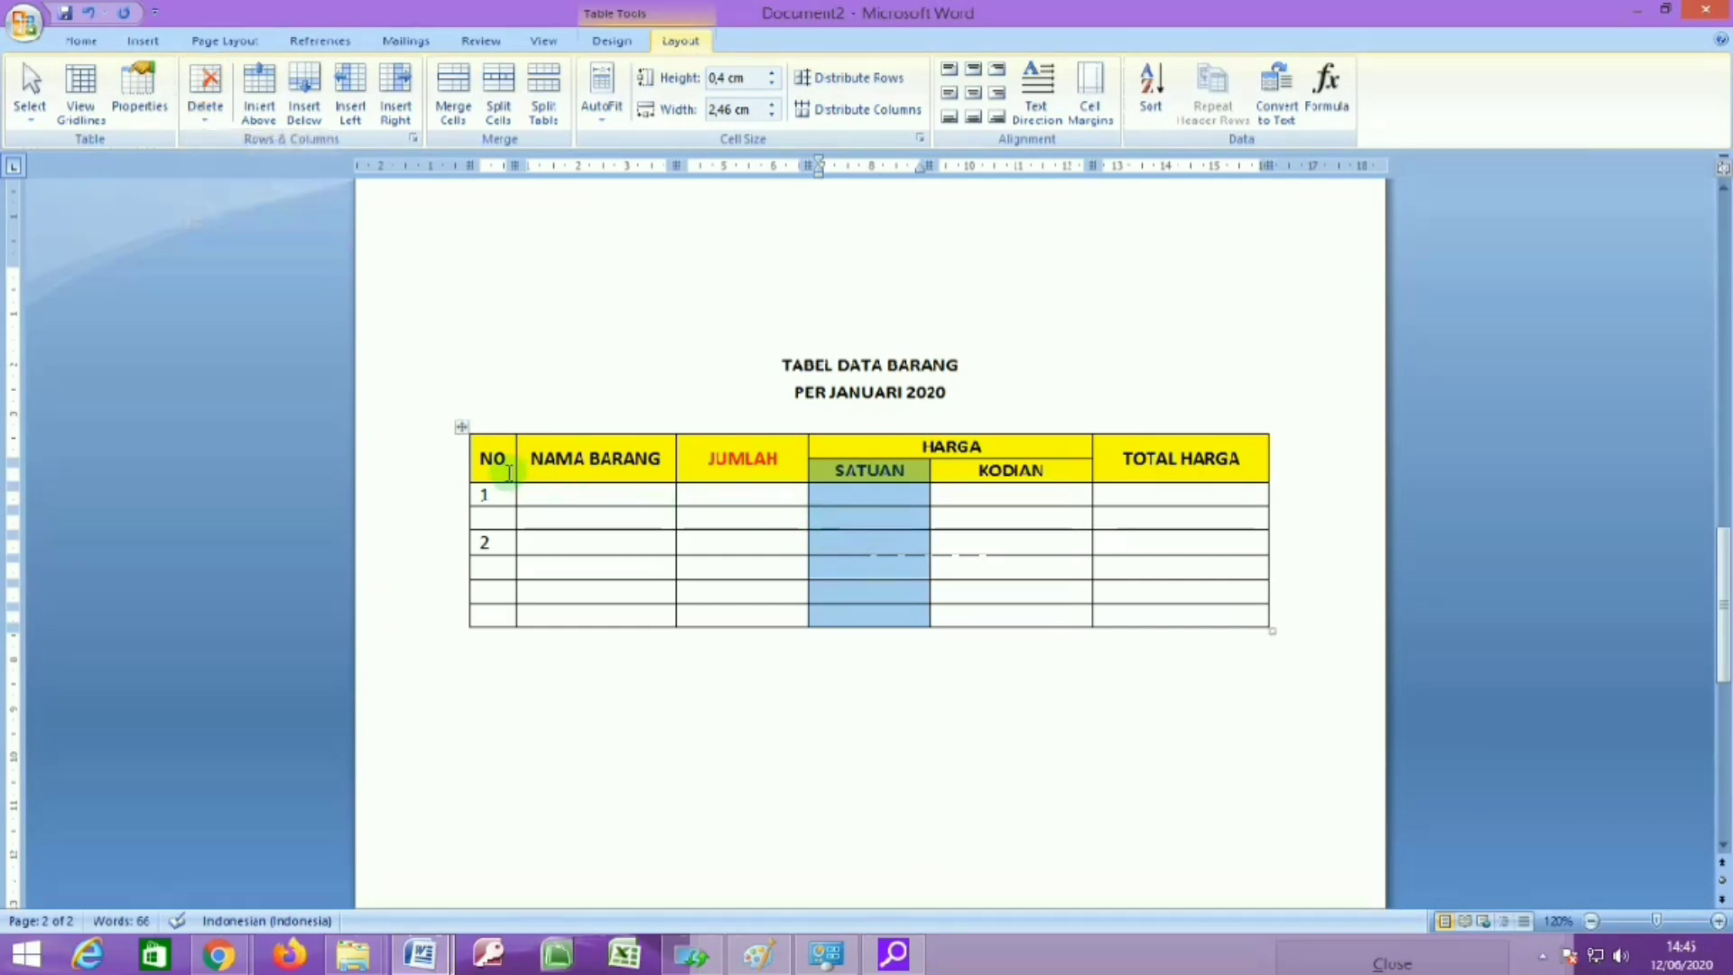
Examine the deletion options for the fully selected goods table without applying any of them.
click(461, 426)
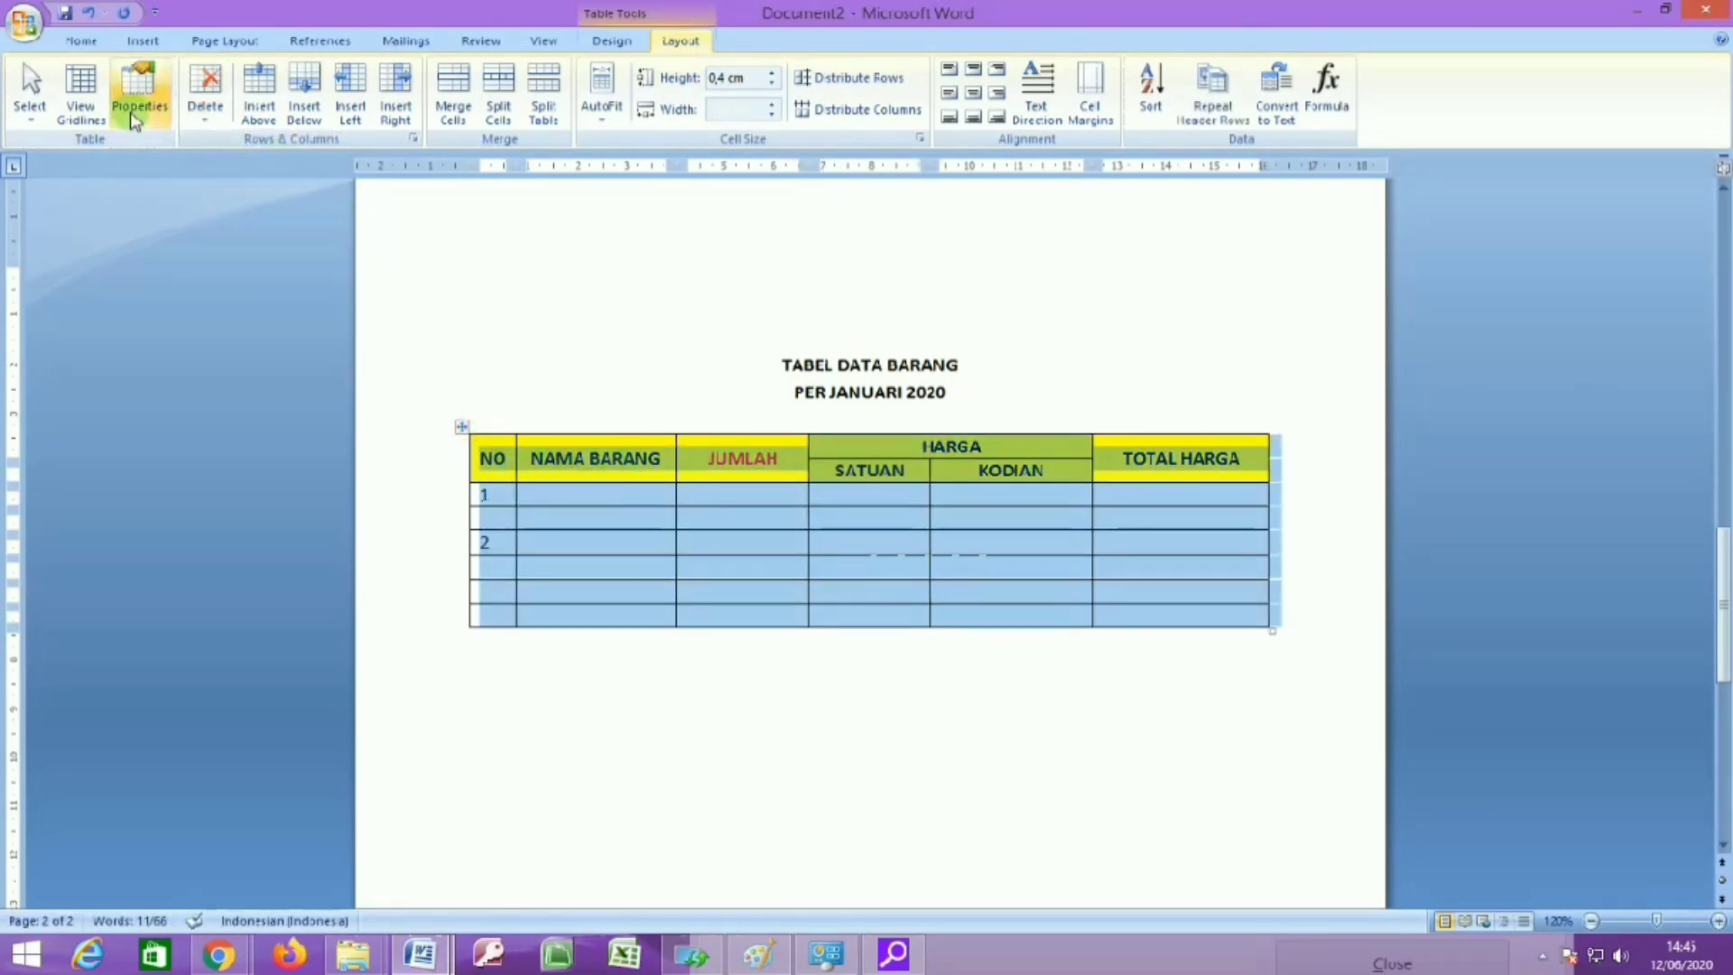
click(206, 116)
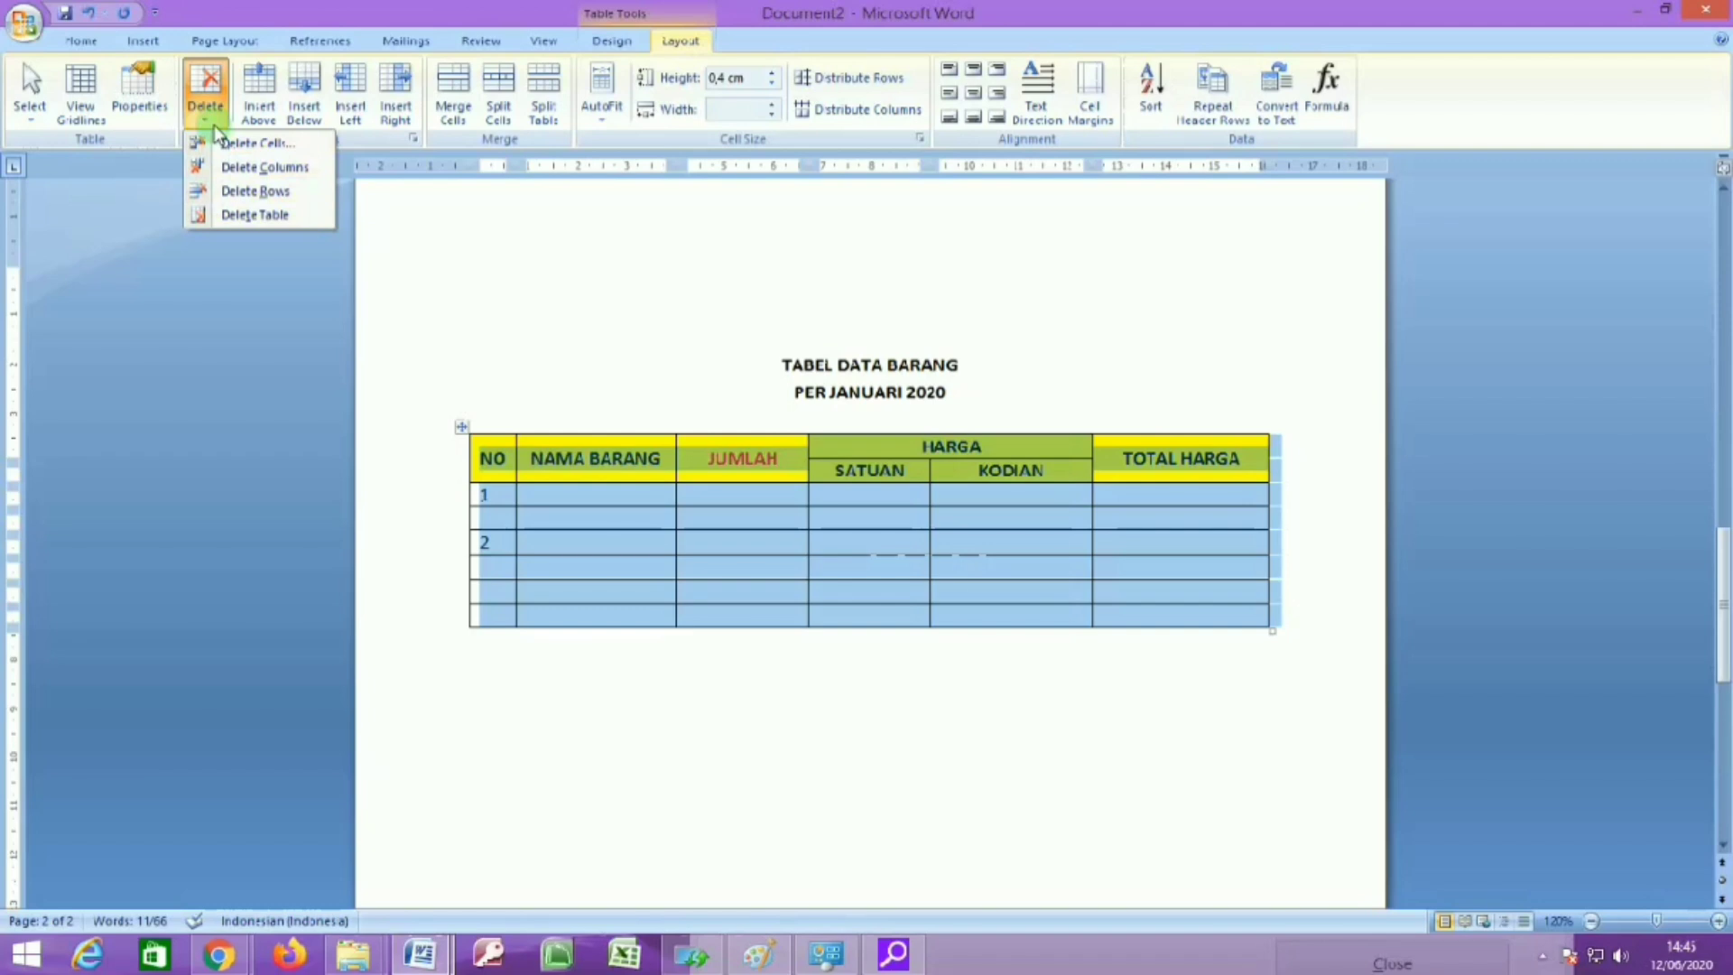
click(757, 500)
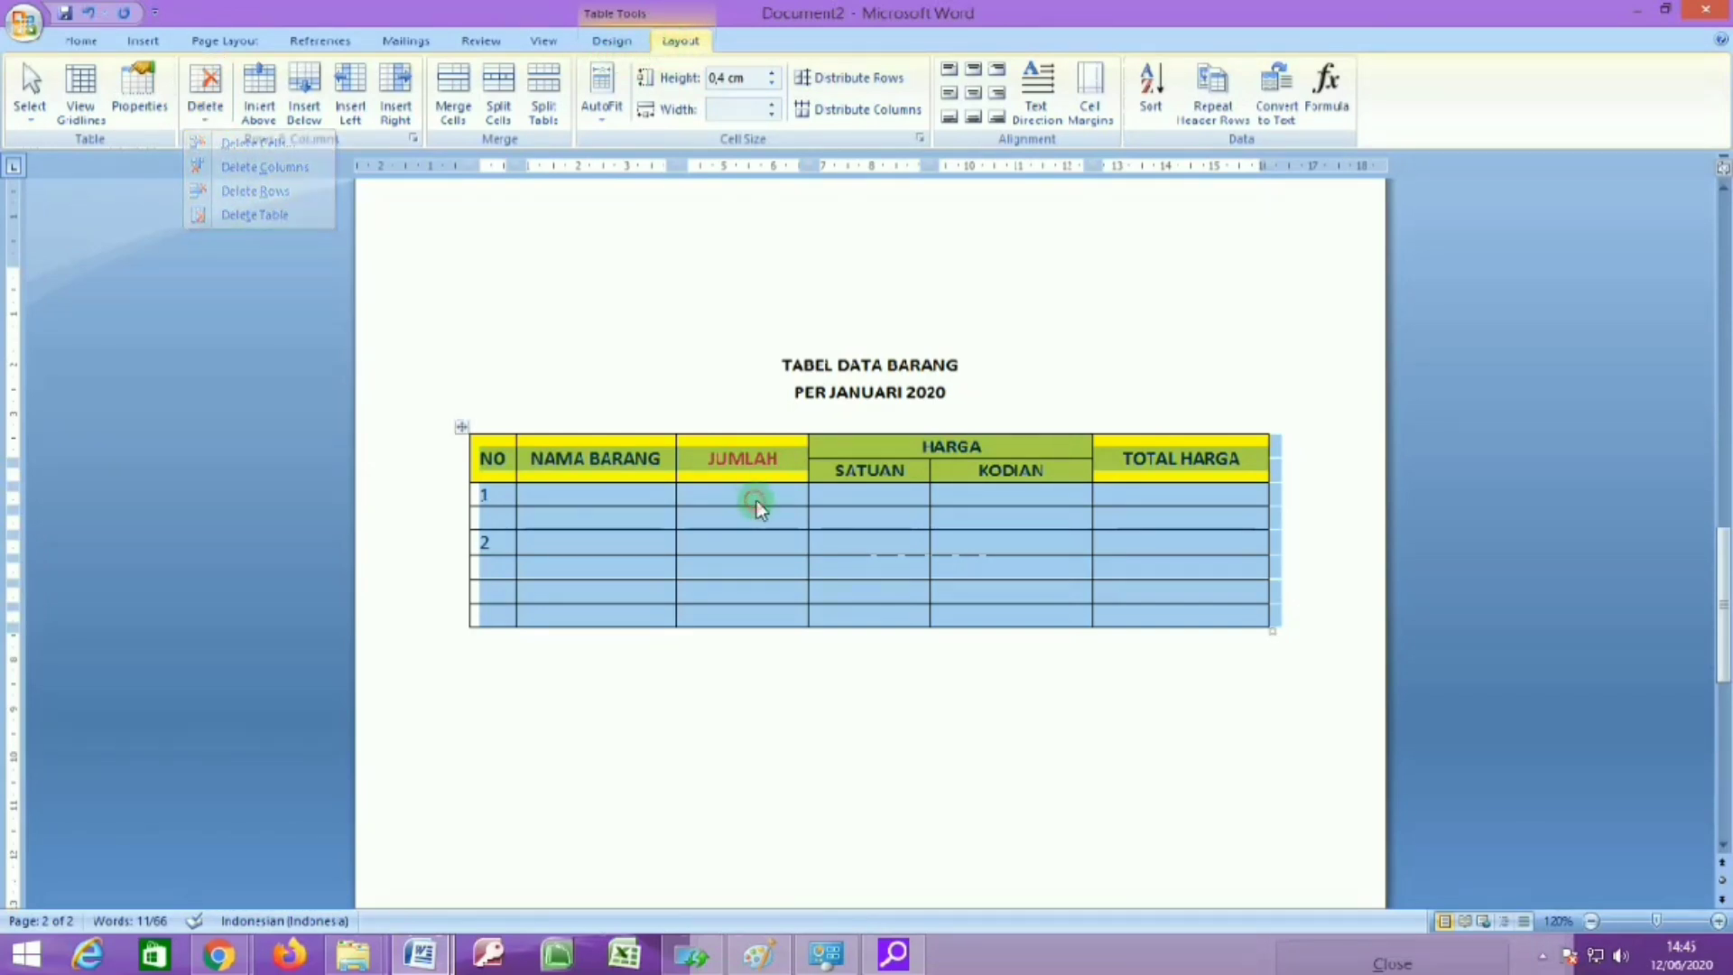
click(805, 706)
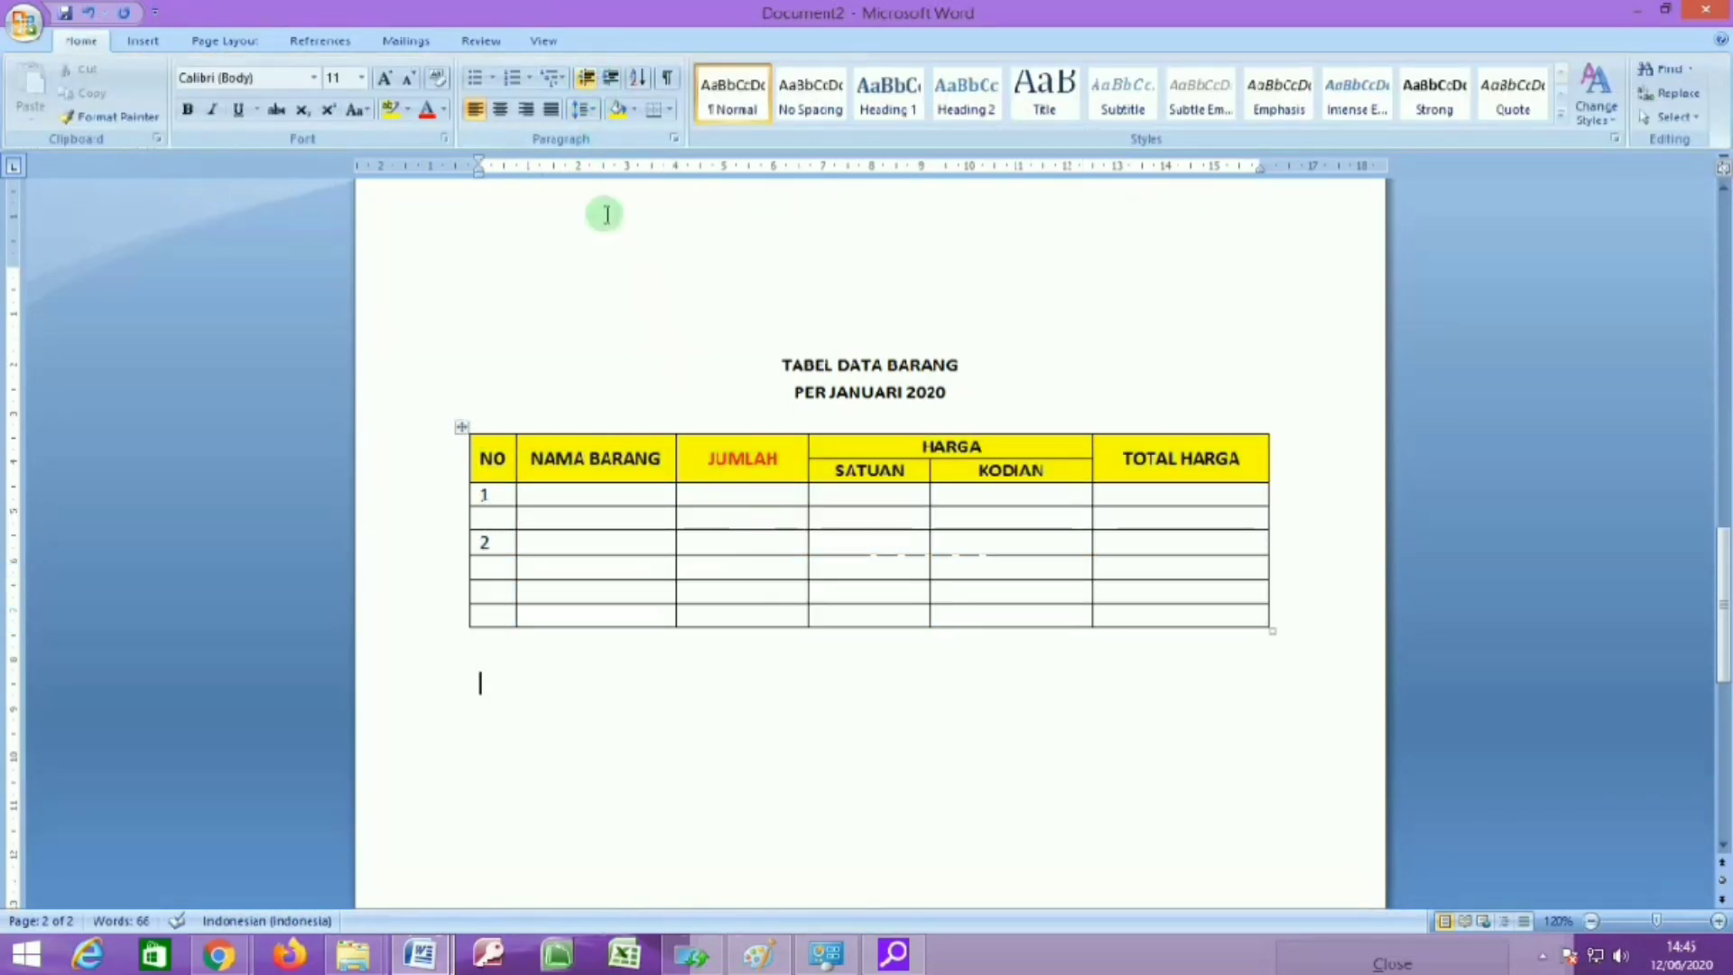
click(600, 455)
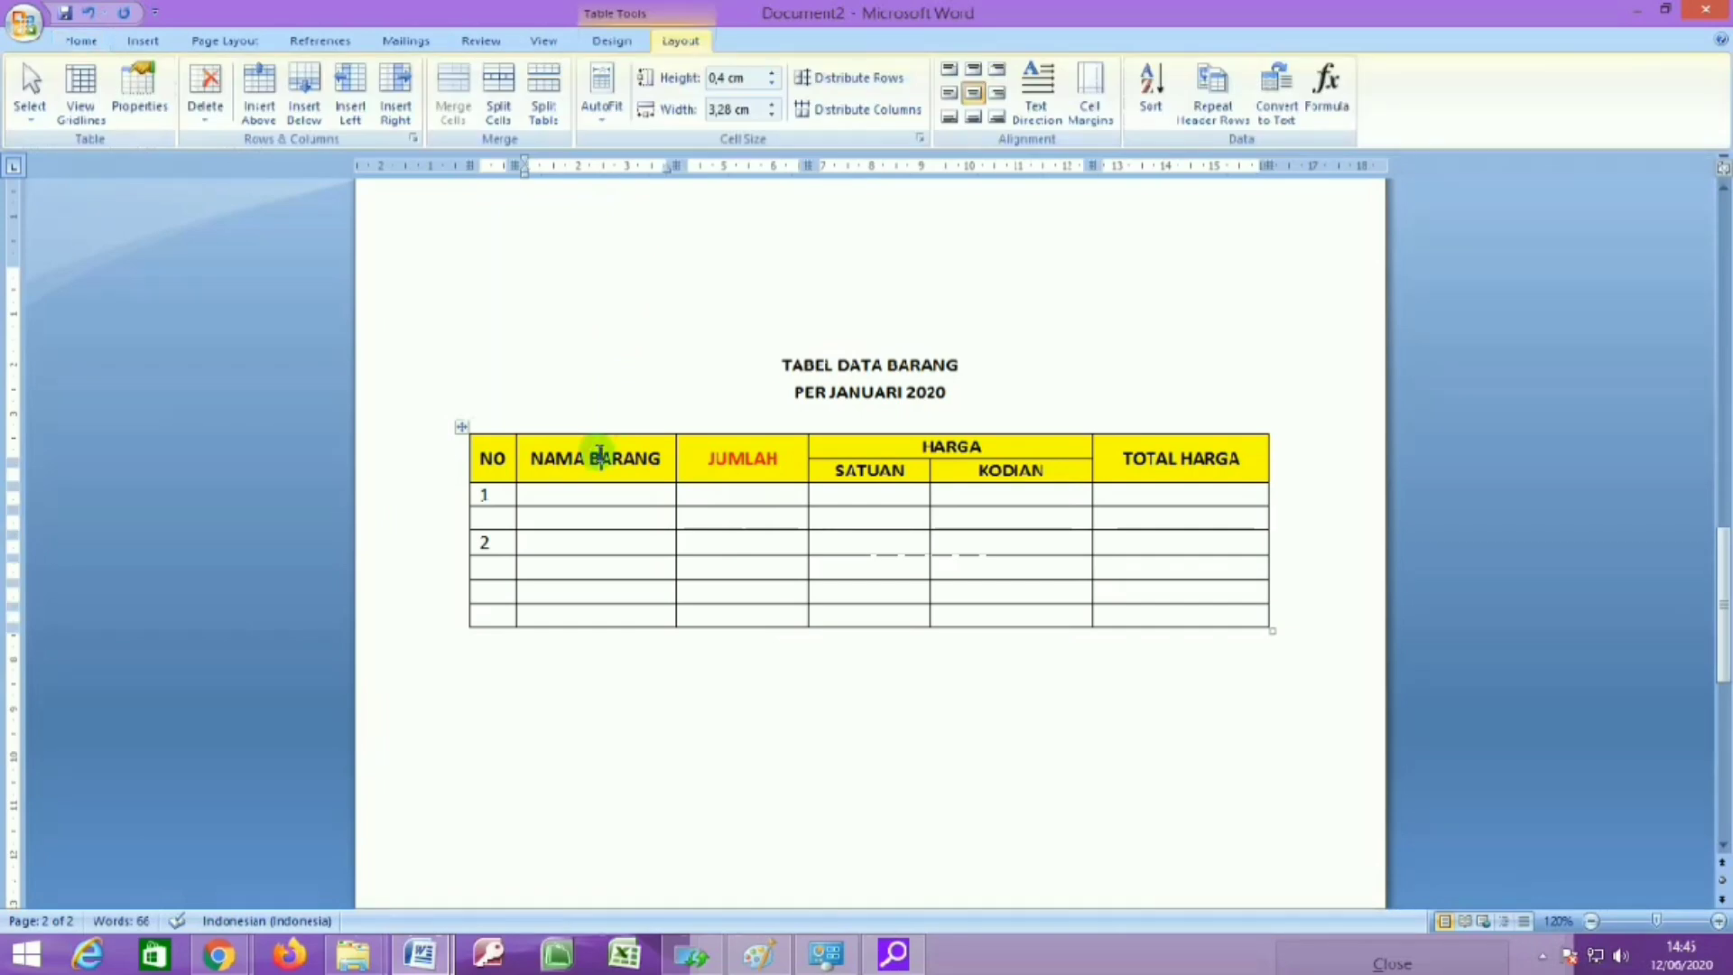
click(746, 560)
Delete the entire goods table below the title lines TABEL DATA BARANG and PER JANUARI 2020.
click(460, 426)
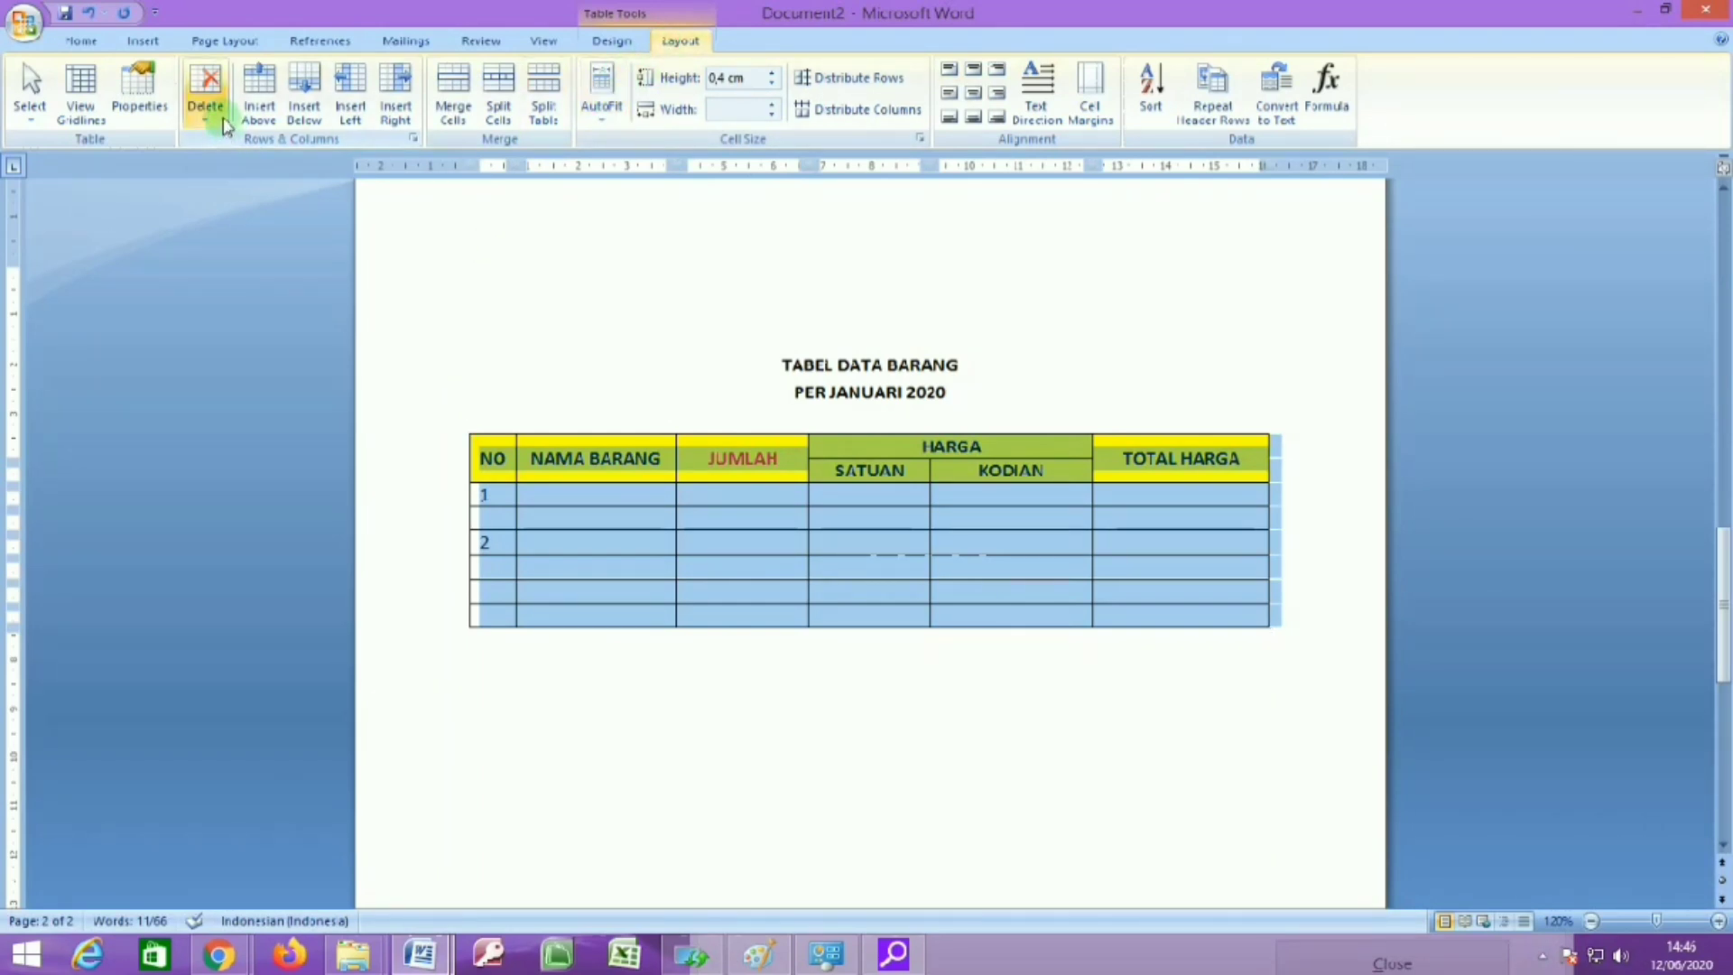
click(204, 90)
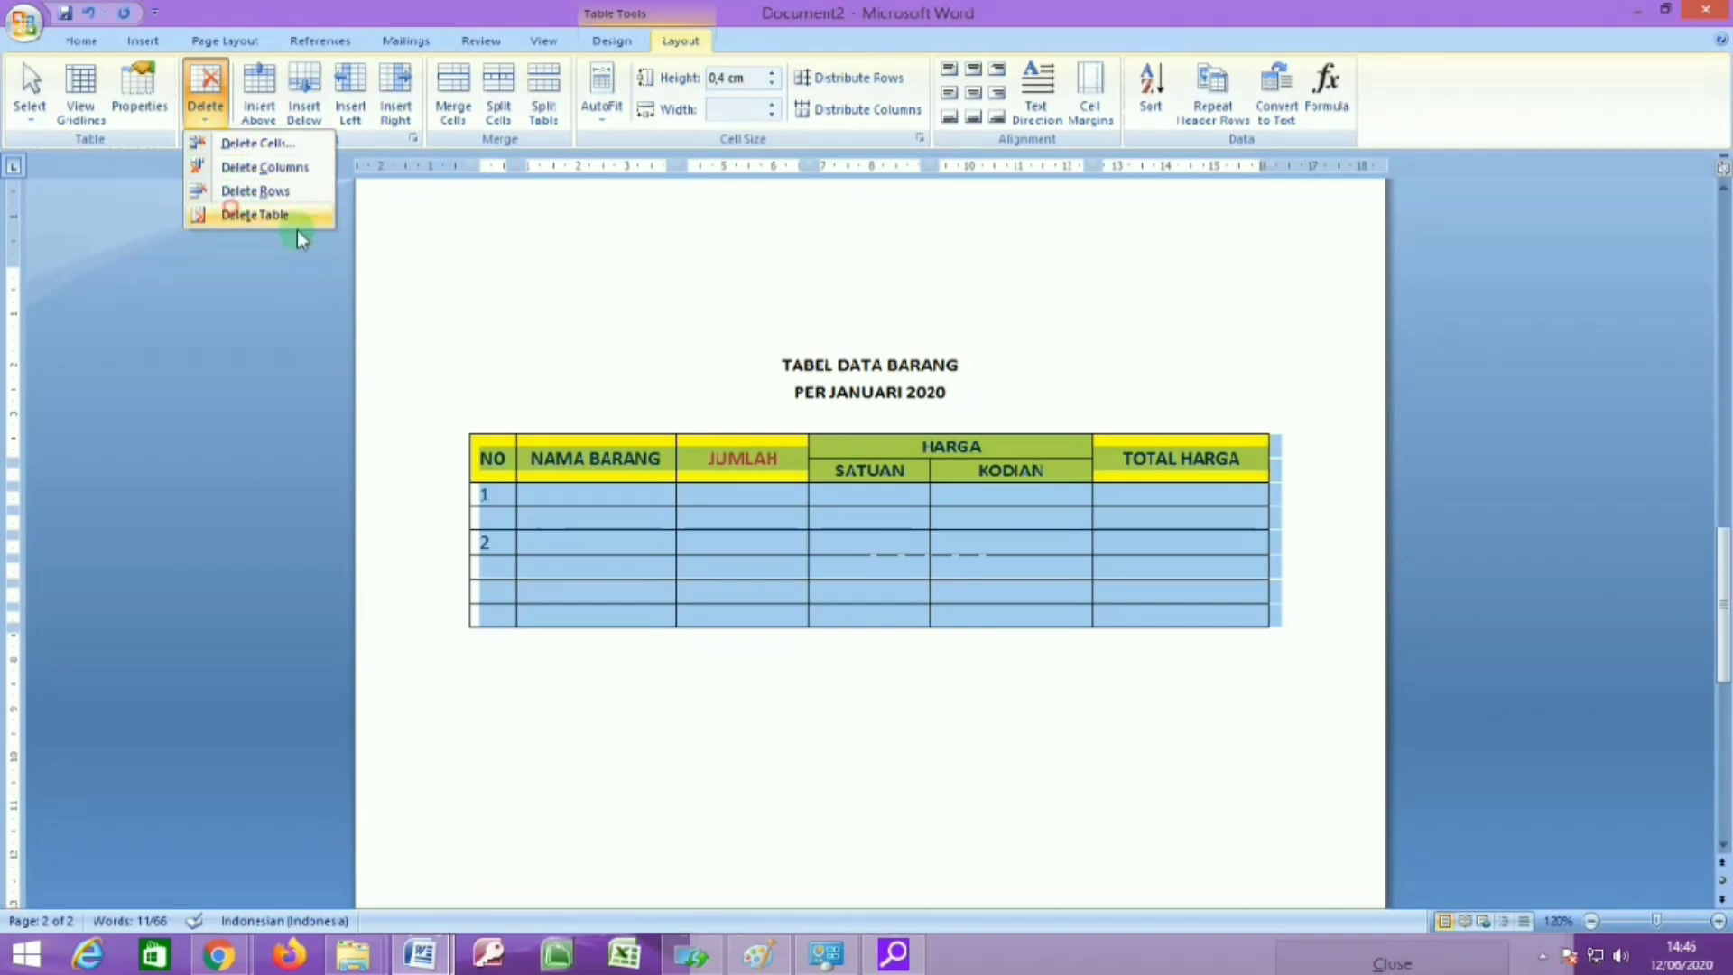
click(236, 215)
drag(742, 502, 762, 562)
click(762, 561)
click(836, 473)
scroll(837, 472, up, 2)
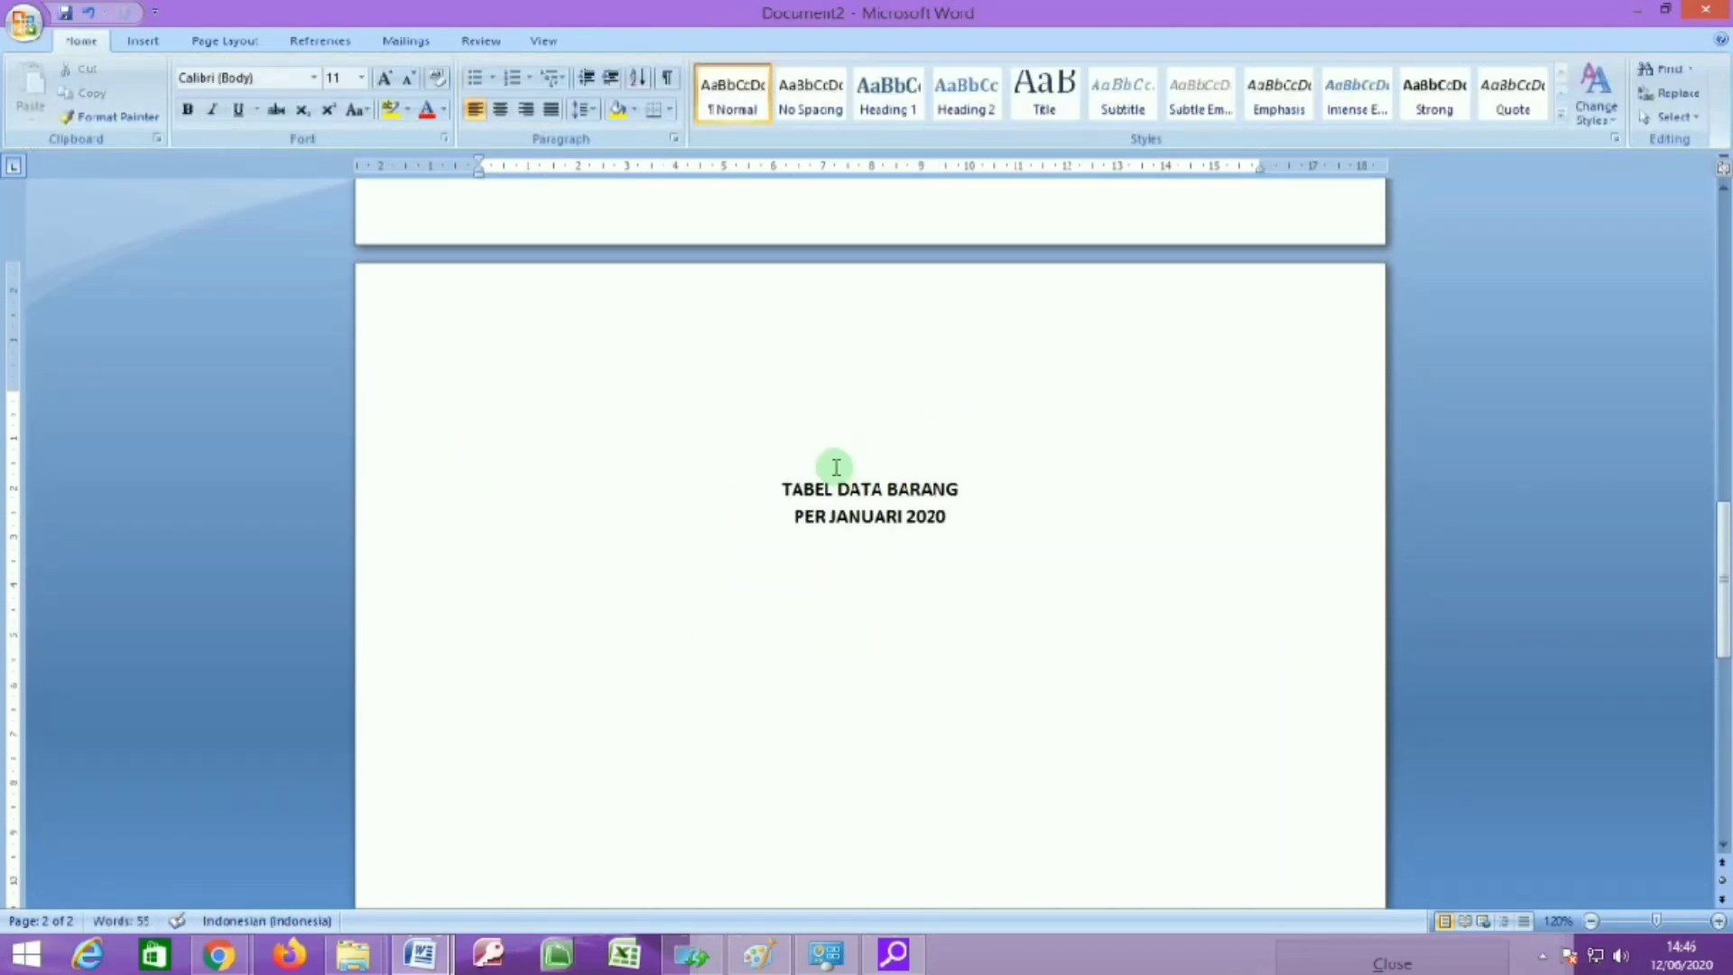
scroll(834, 466, down, 3)
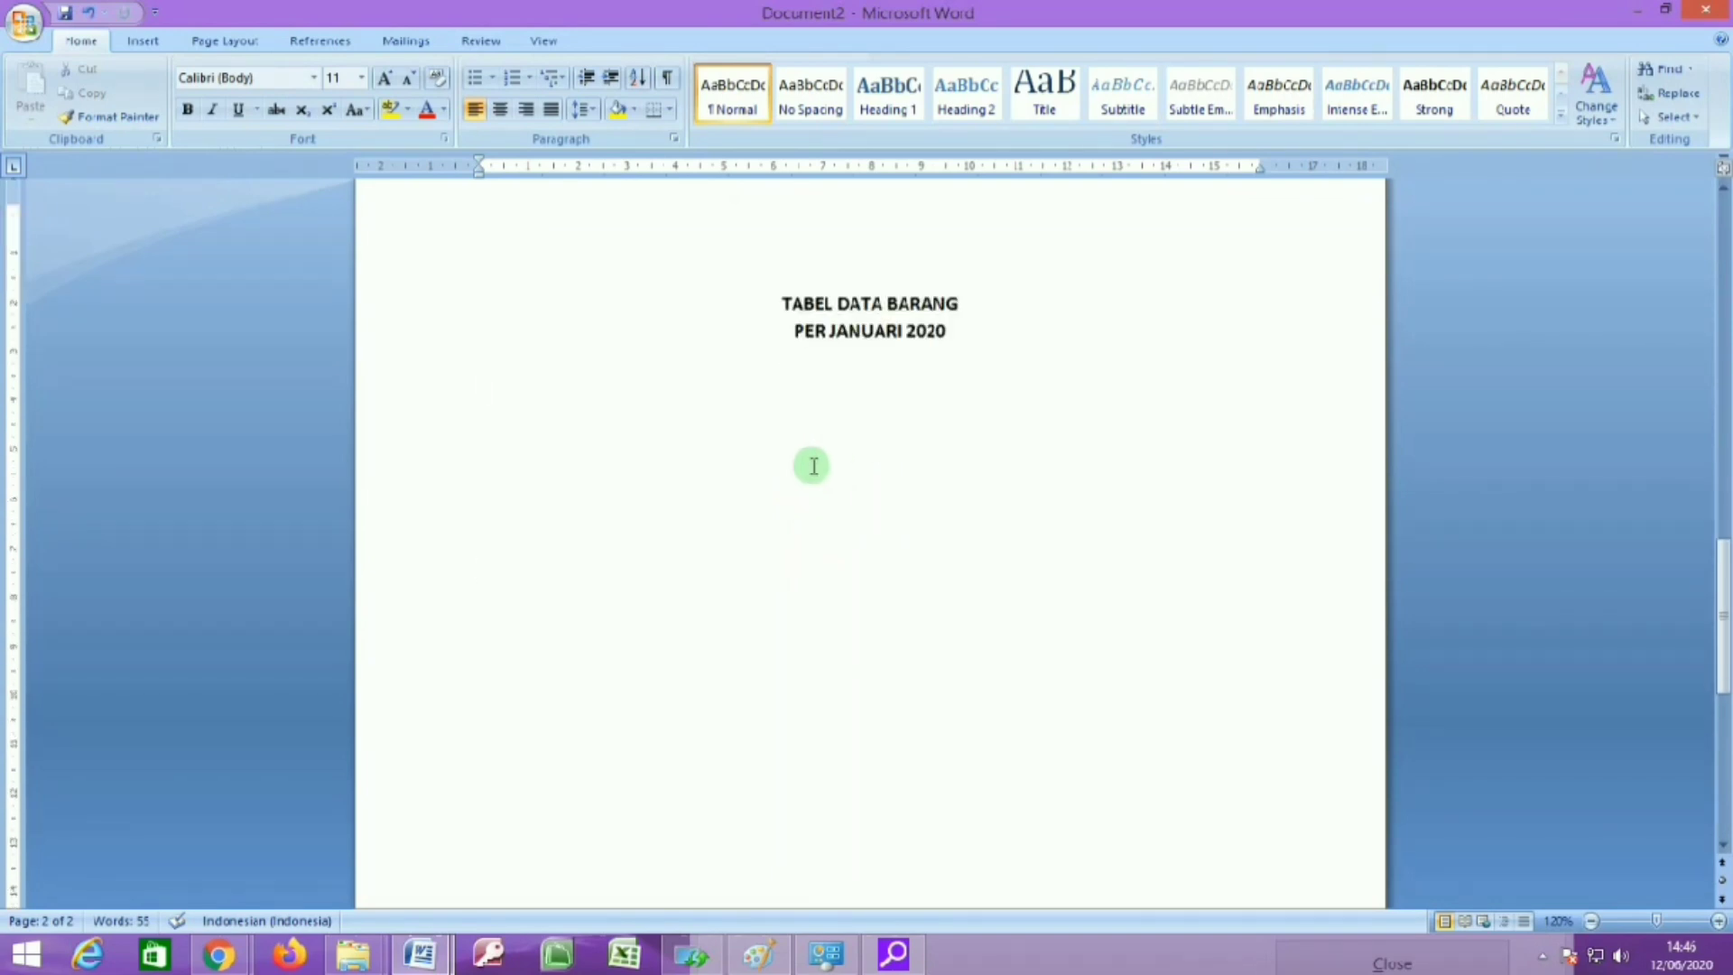
Switch to the smk bina uSAHA document and look through the available shapes without inserting one.
click(440, 957)
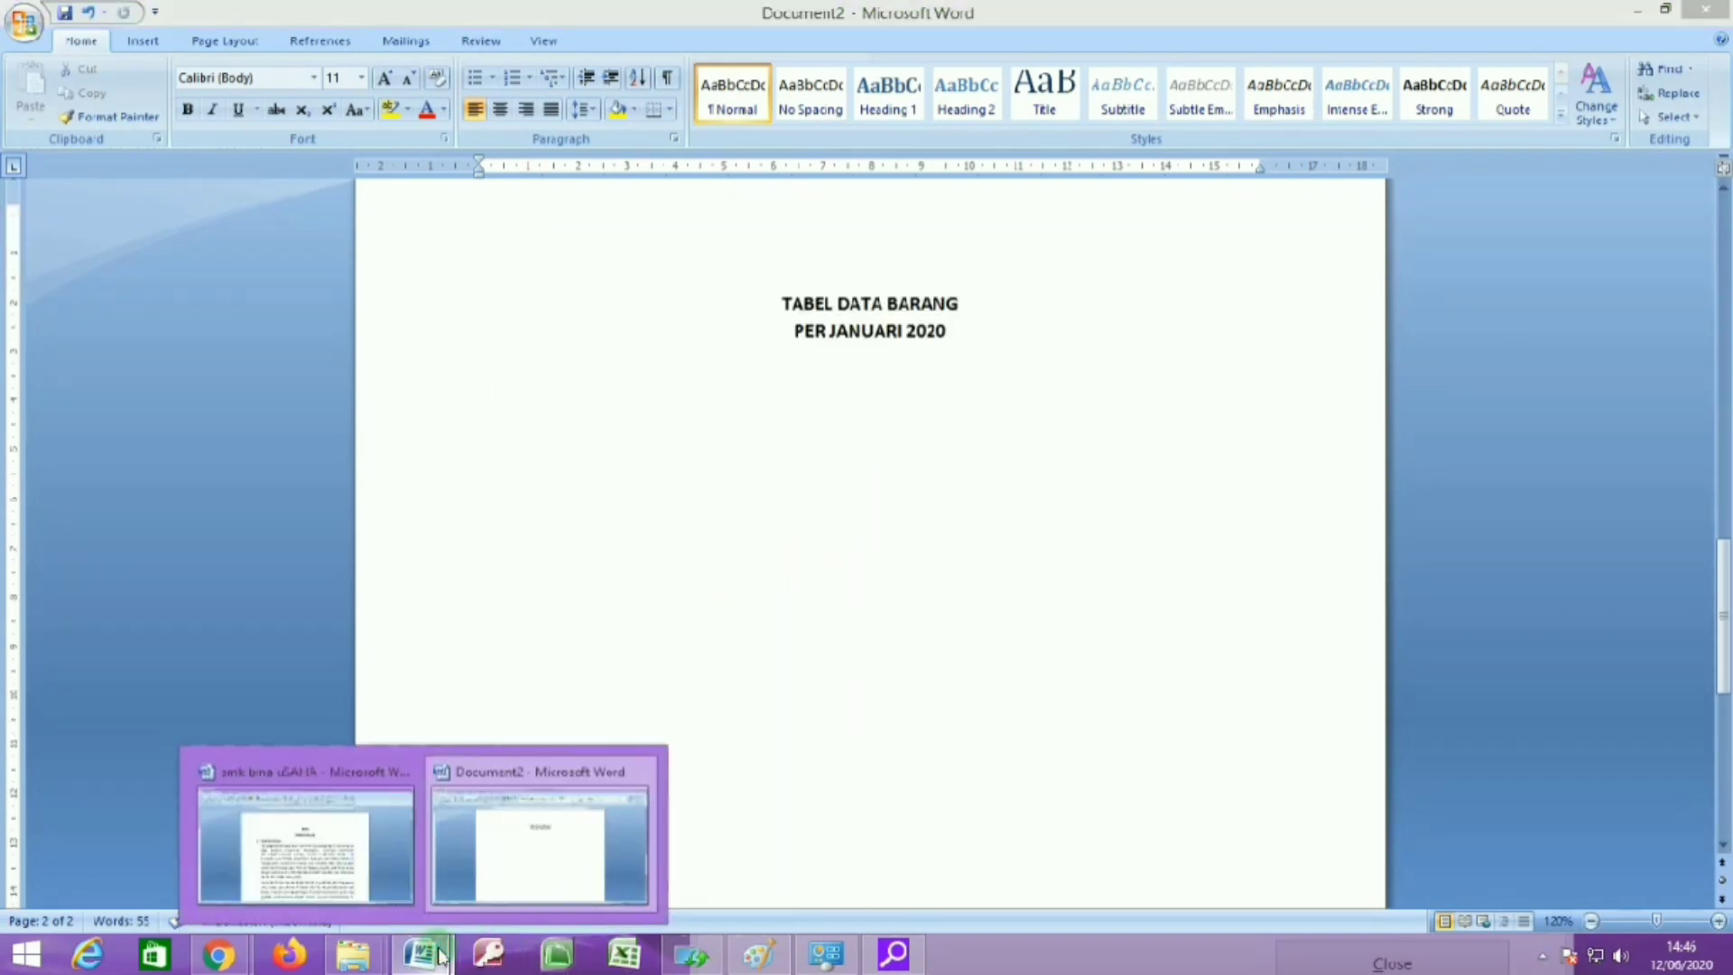
click(305, 844)
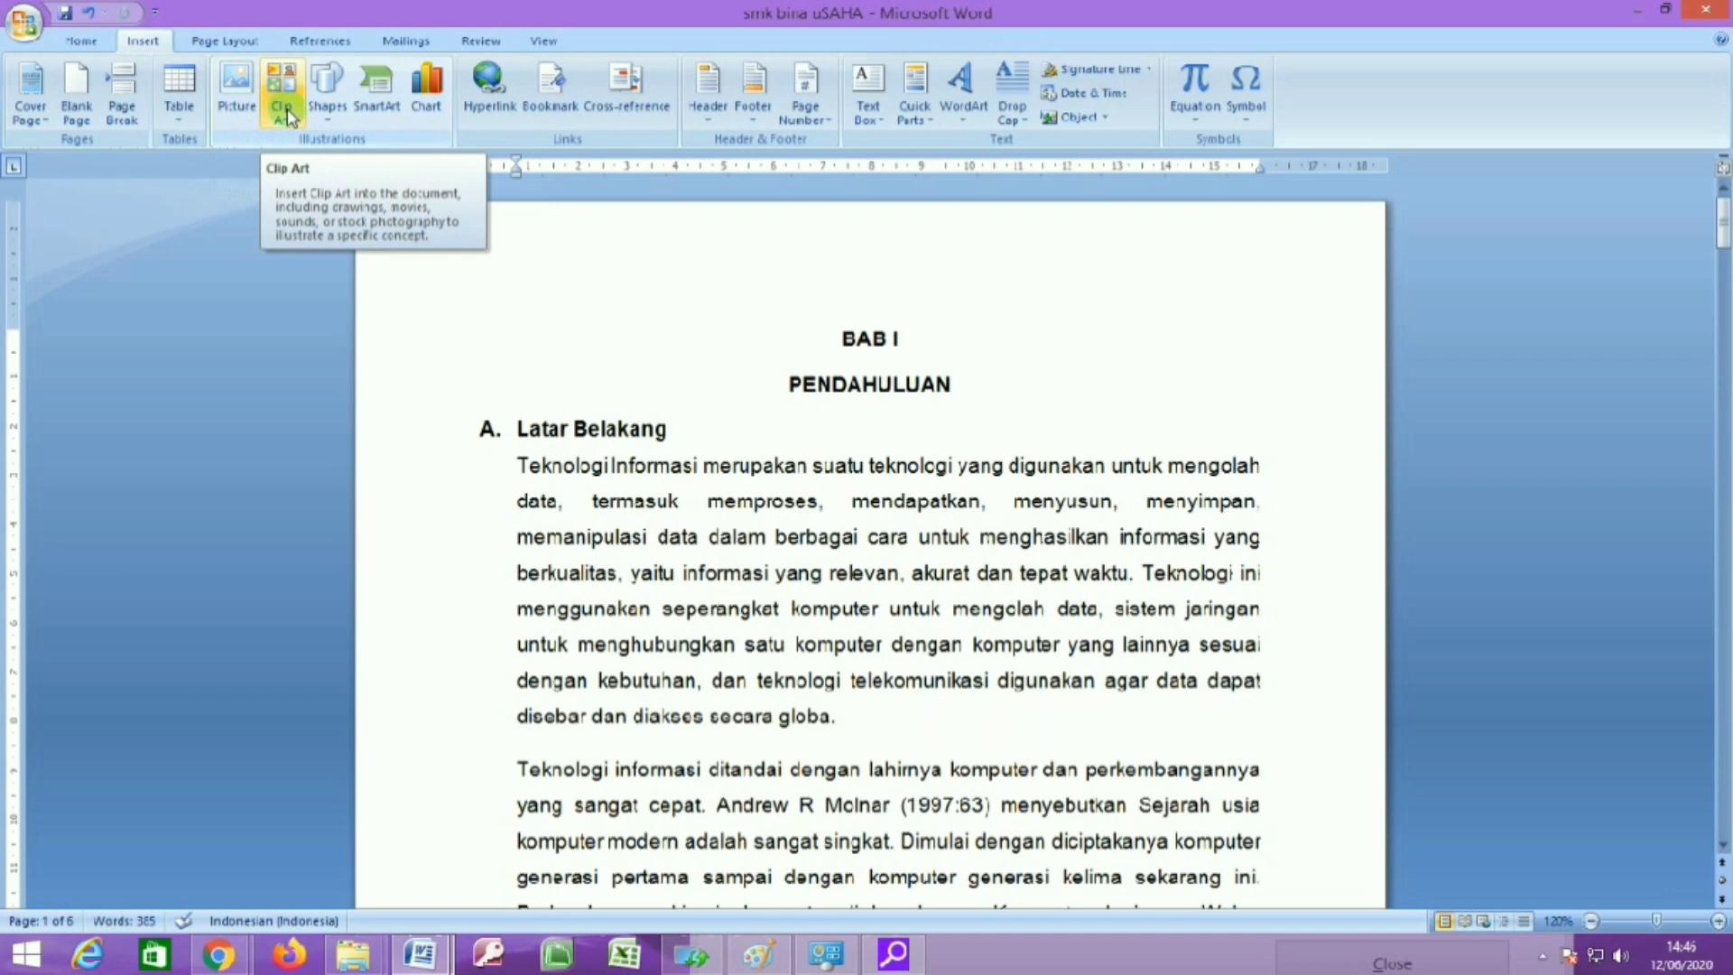
click(319, 118)
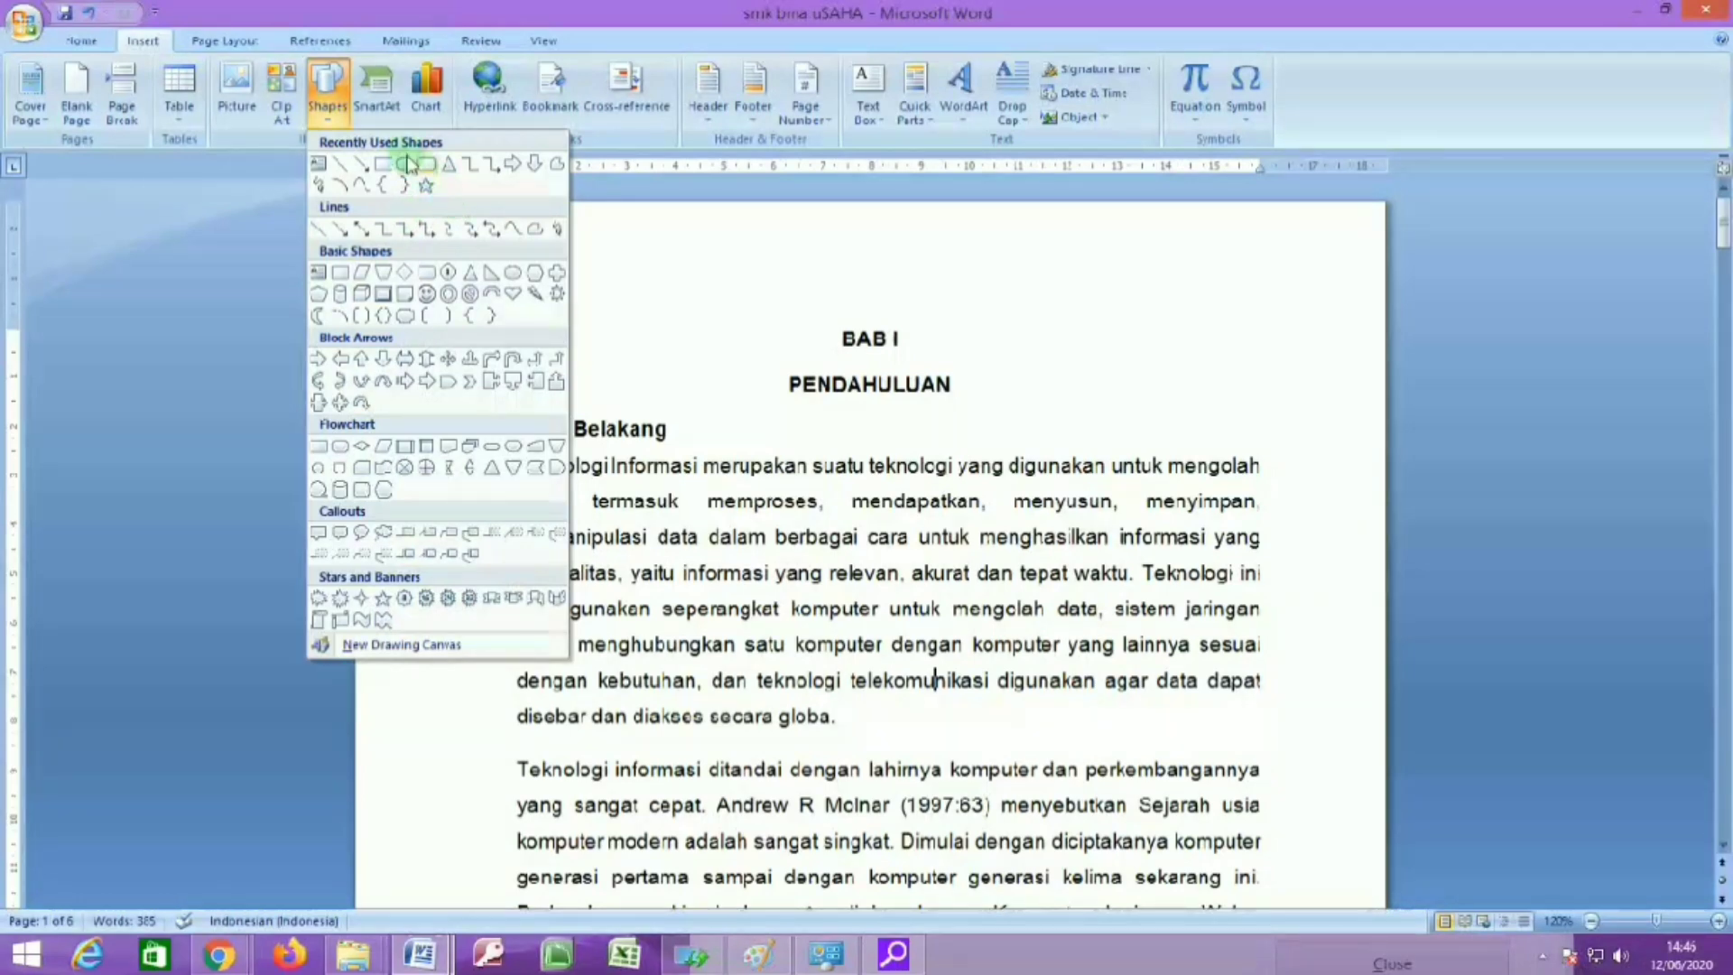
click(766, 318)
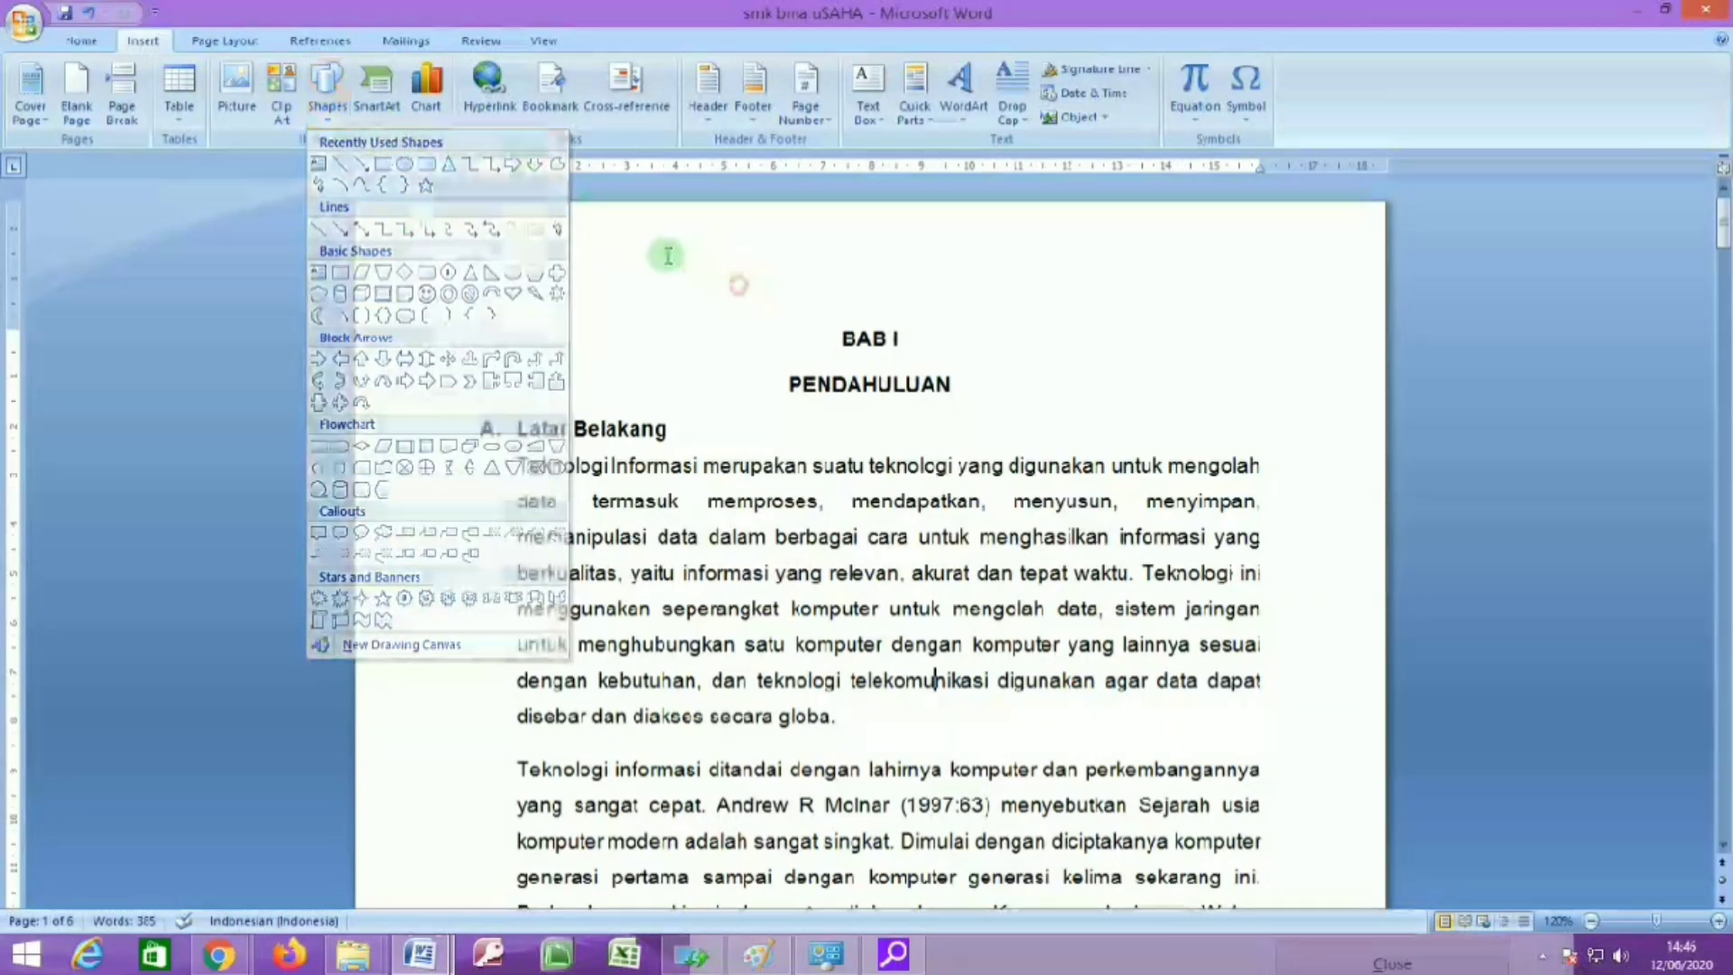
Look through the Hierarchy and List SmartArt layouts and leave without inserting a graphic.
click(398, 116)
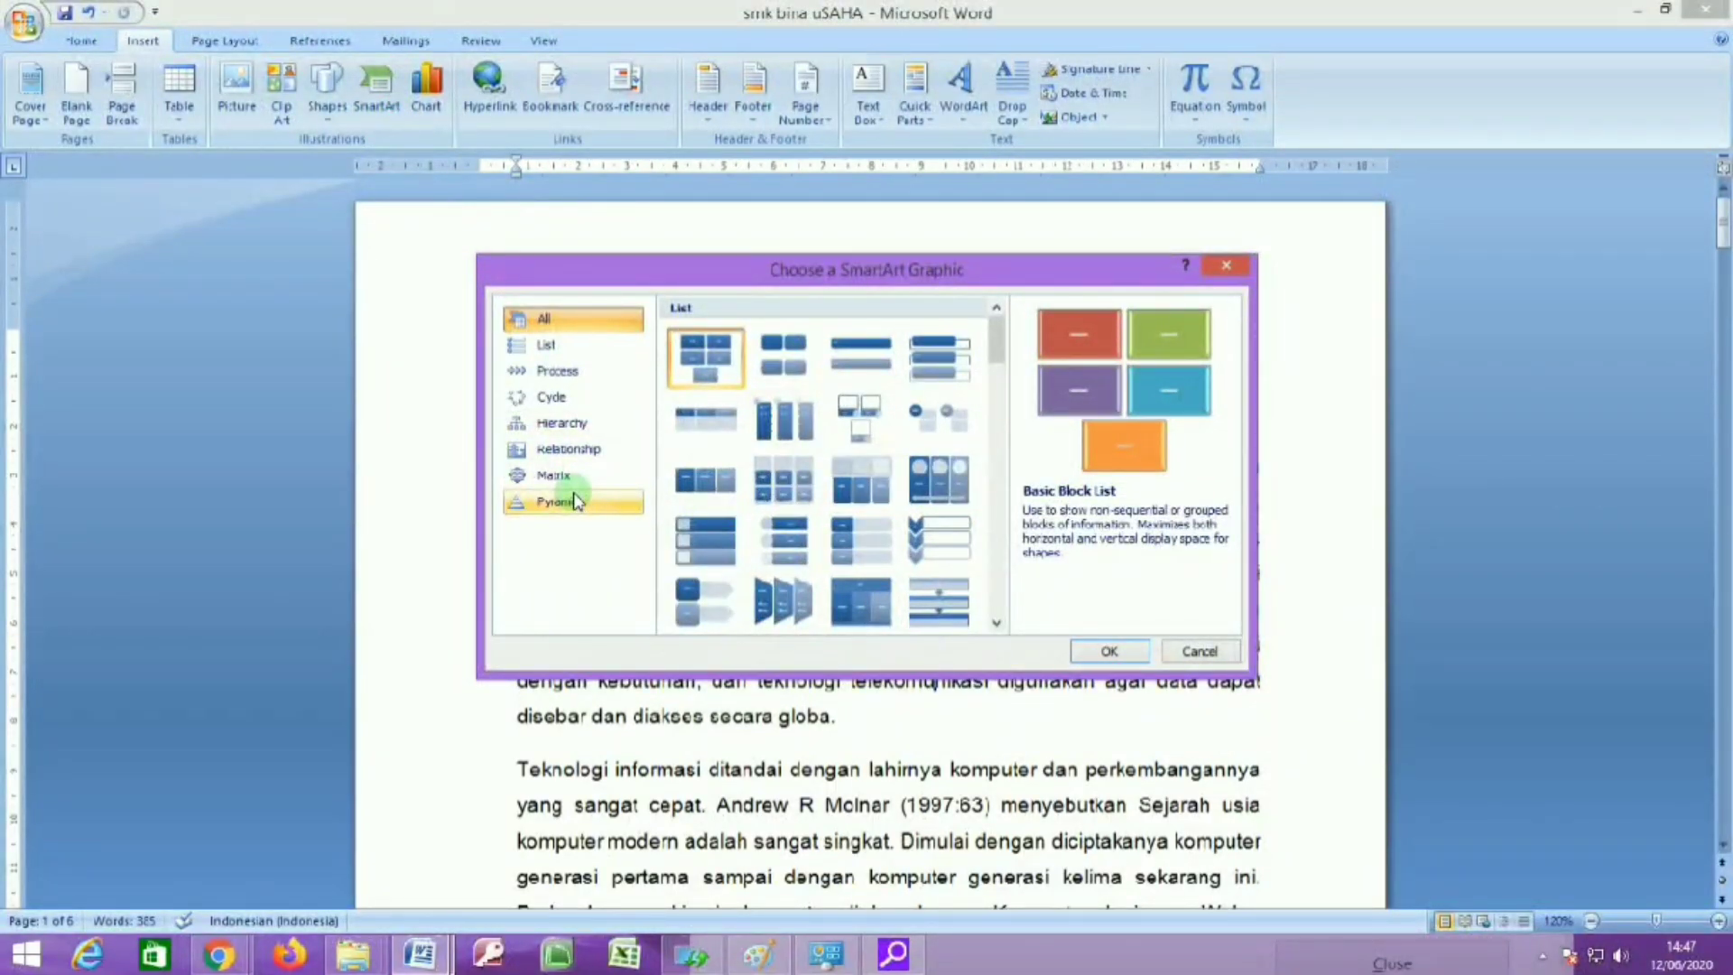
click(561, 425)
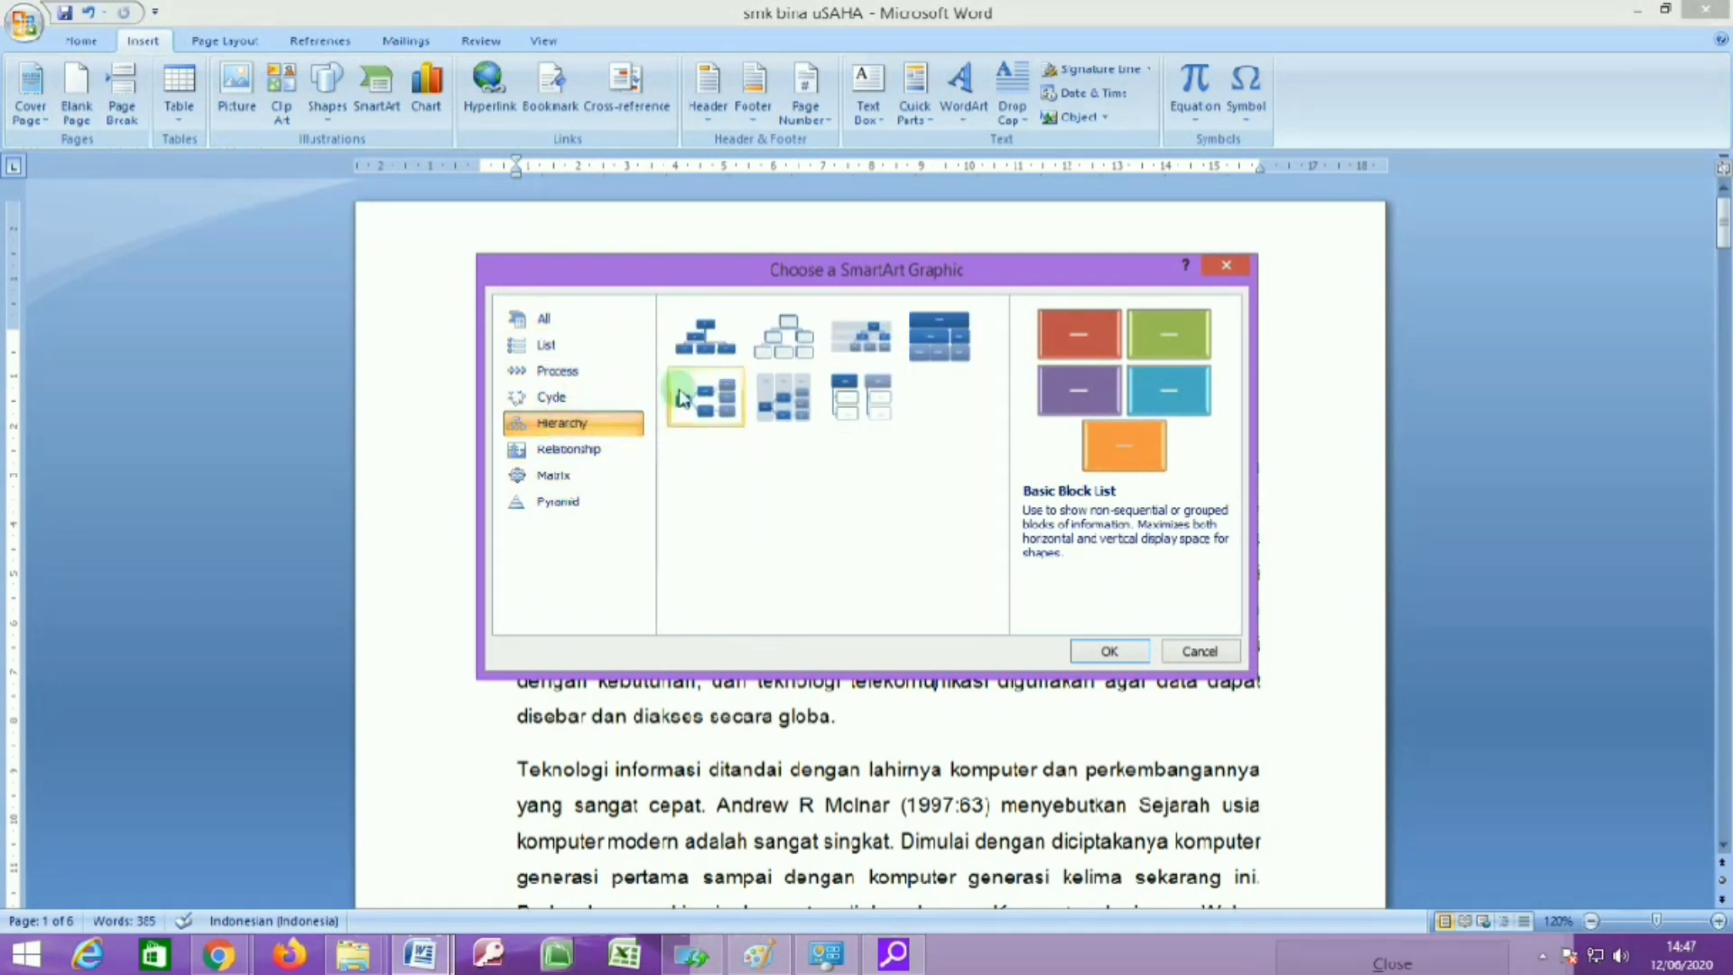
click(574, 348)
scroll(578, 370, down, 1)
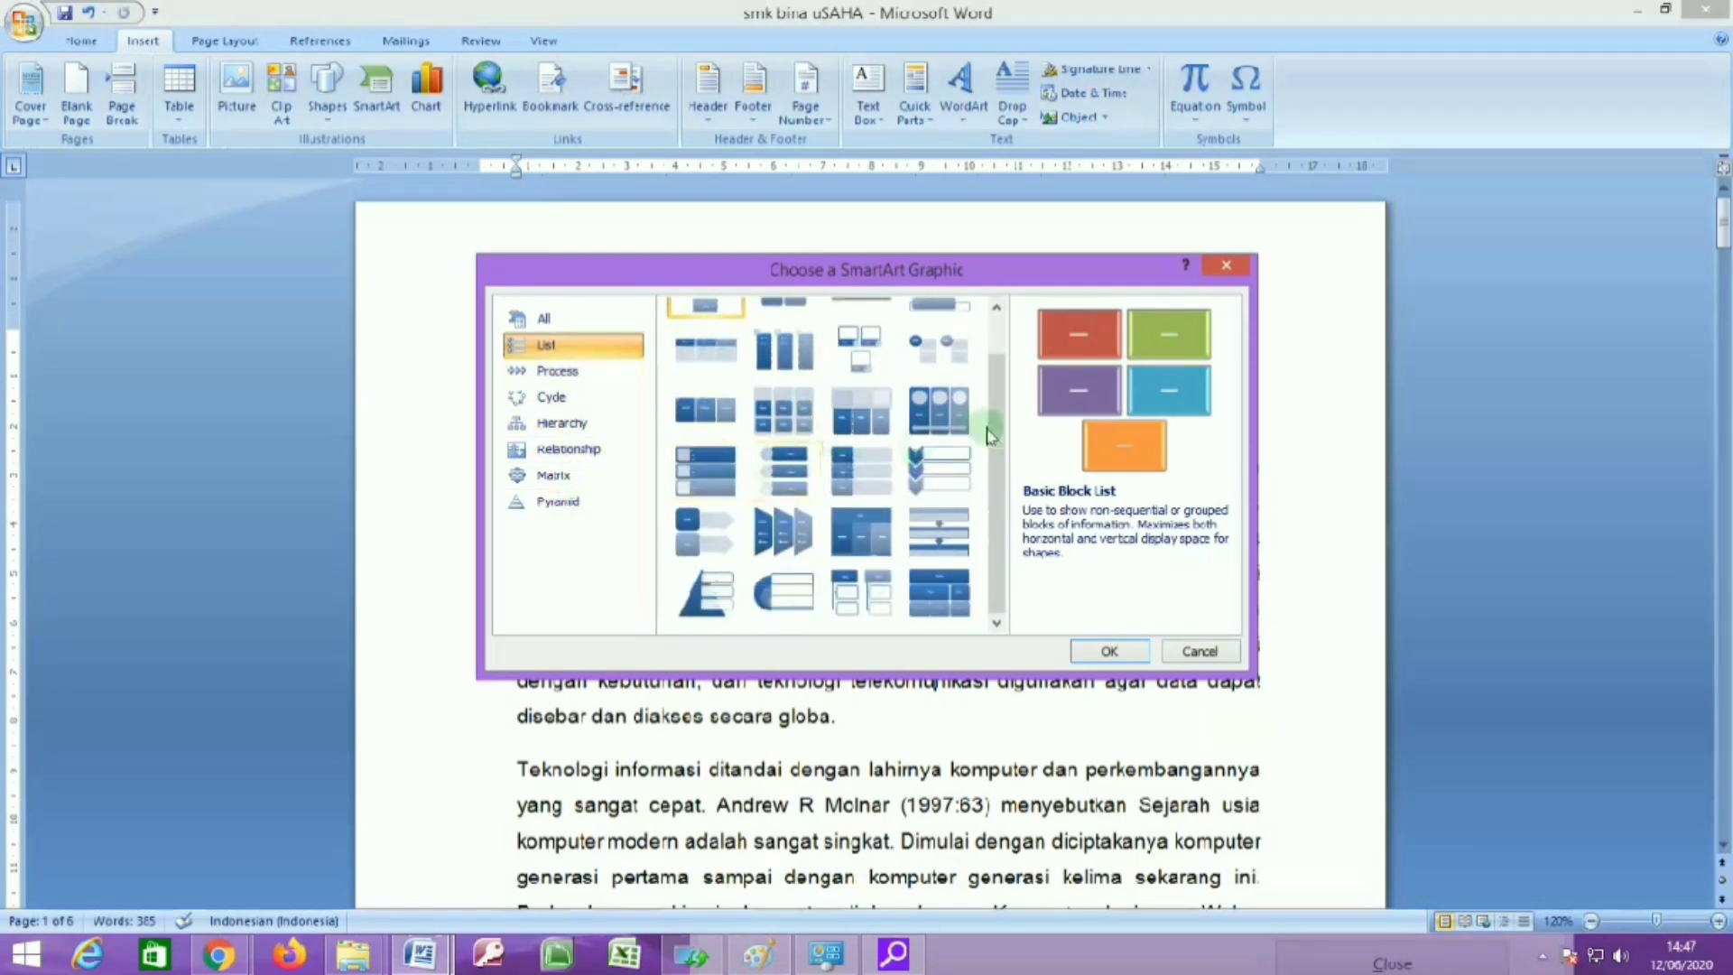
click(1224, 270)
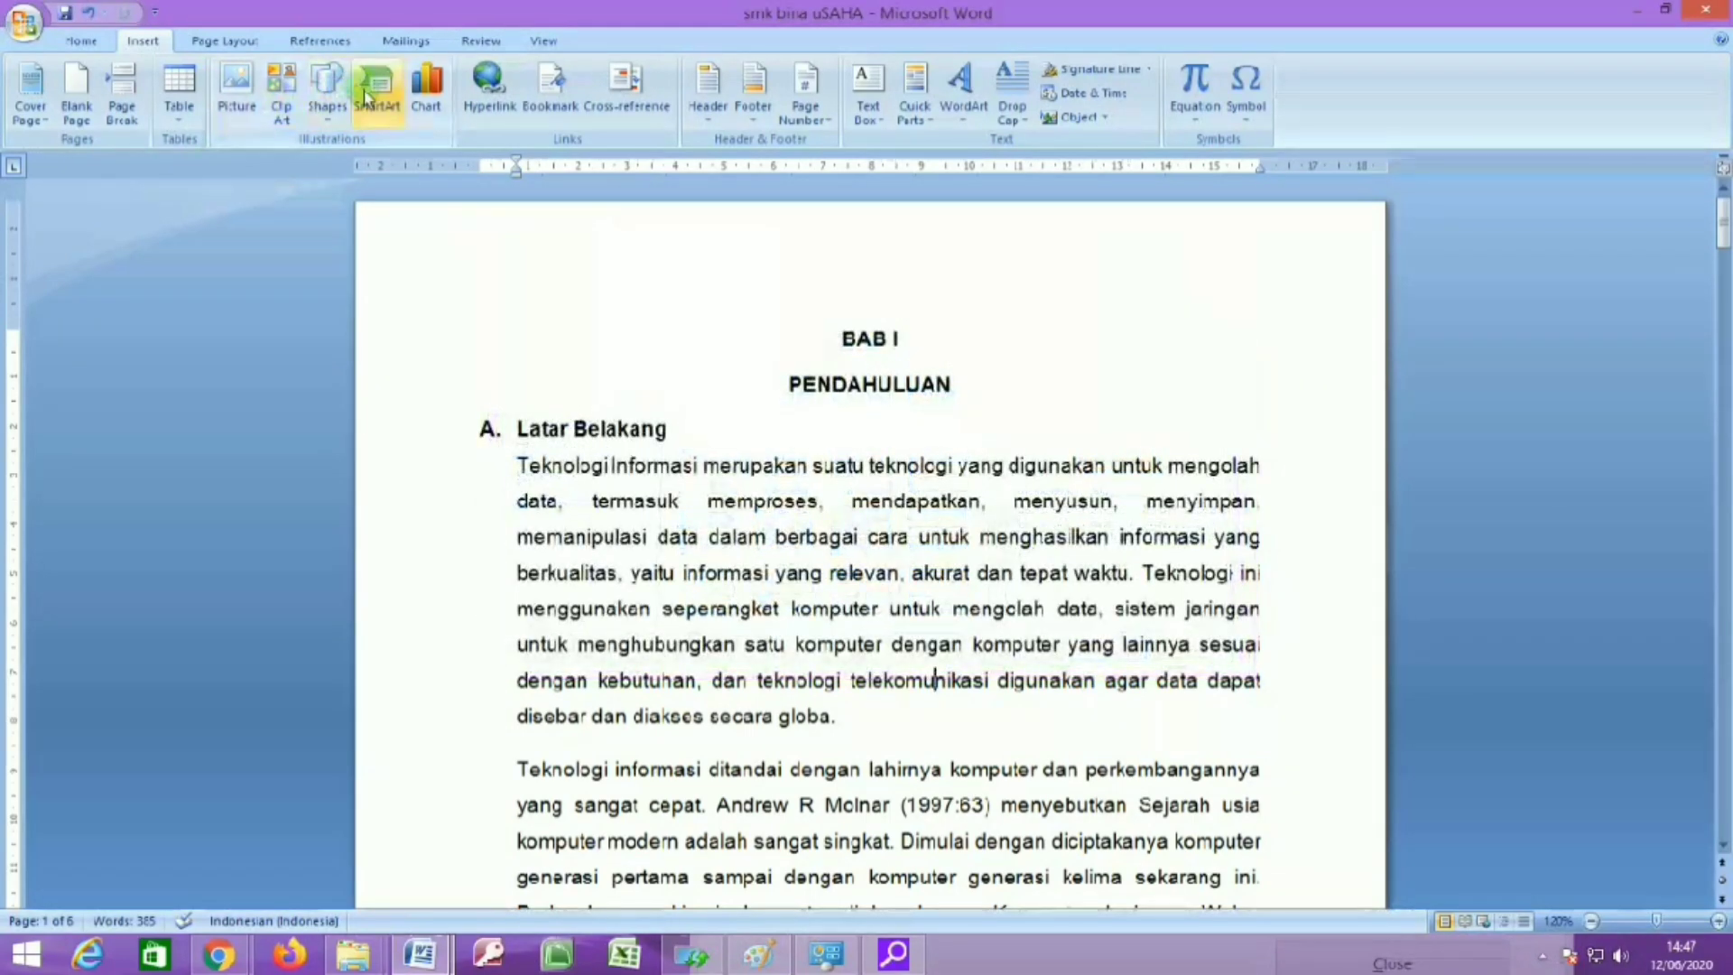
Look through the Line, Pie, Bar and Area chart types and leave without inserting a chart.
click(424, 85)
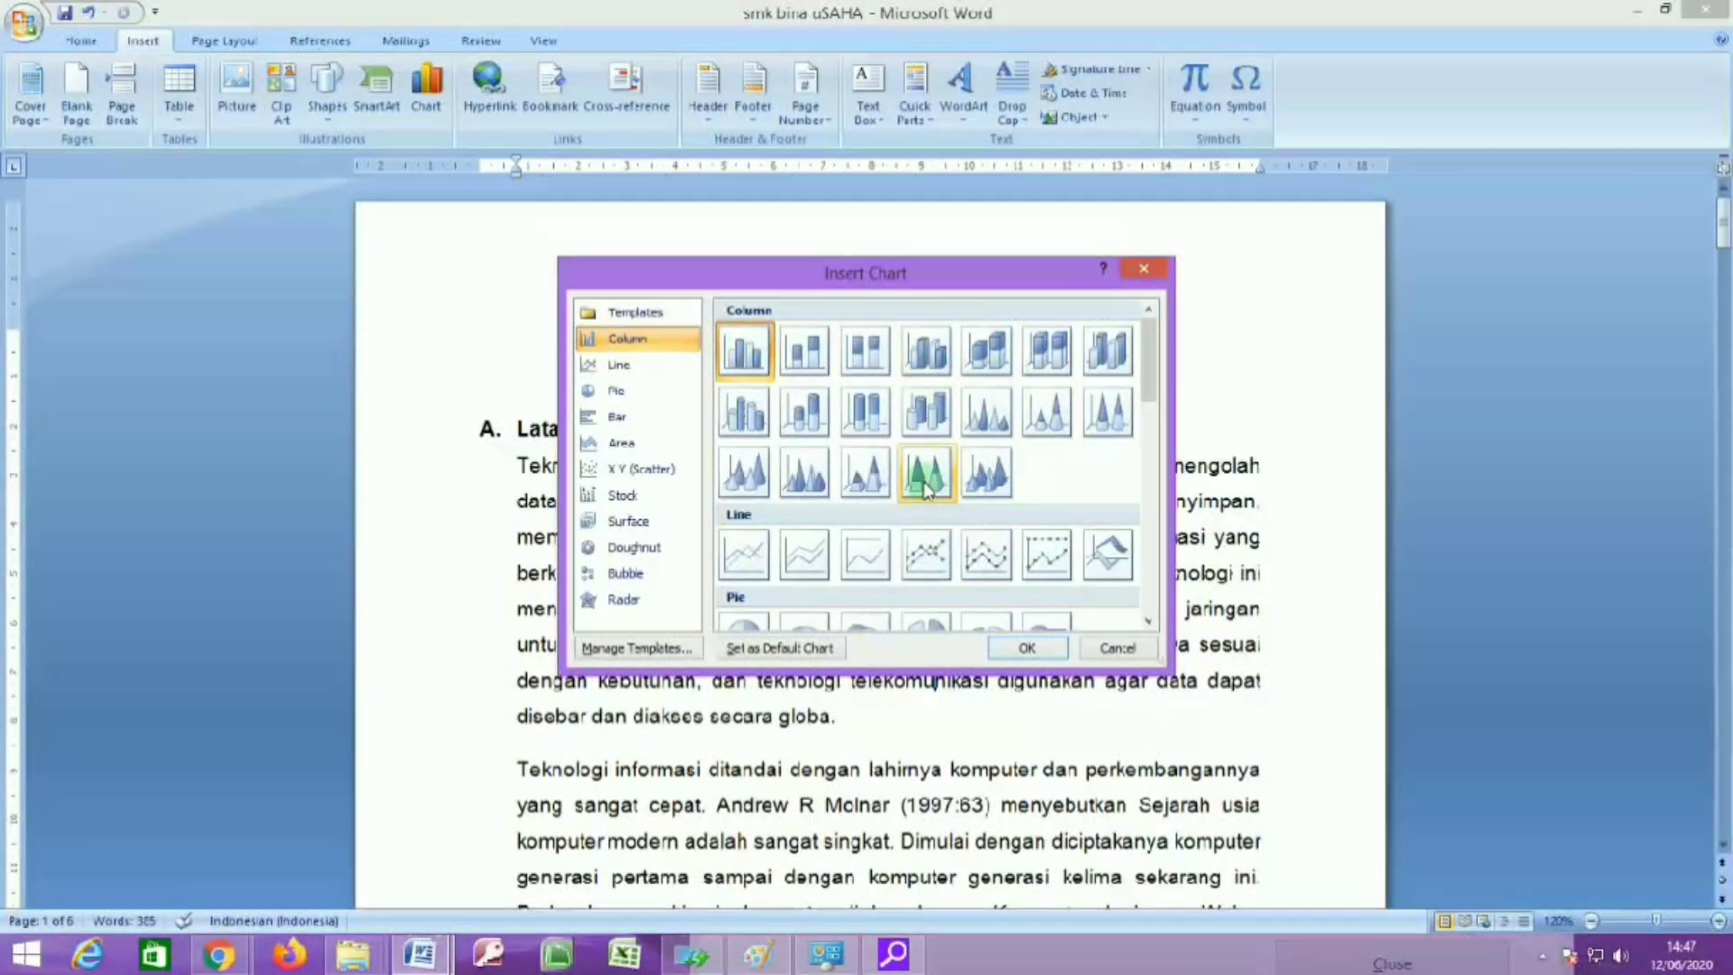
click(632, 369)
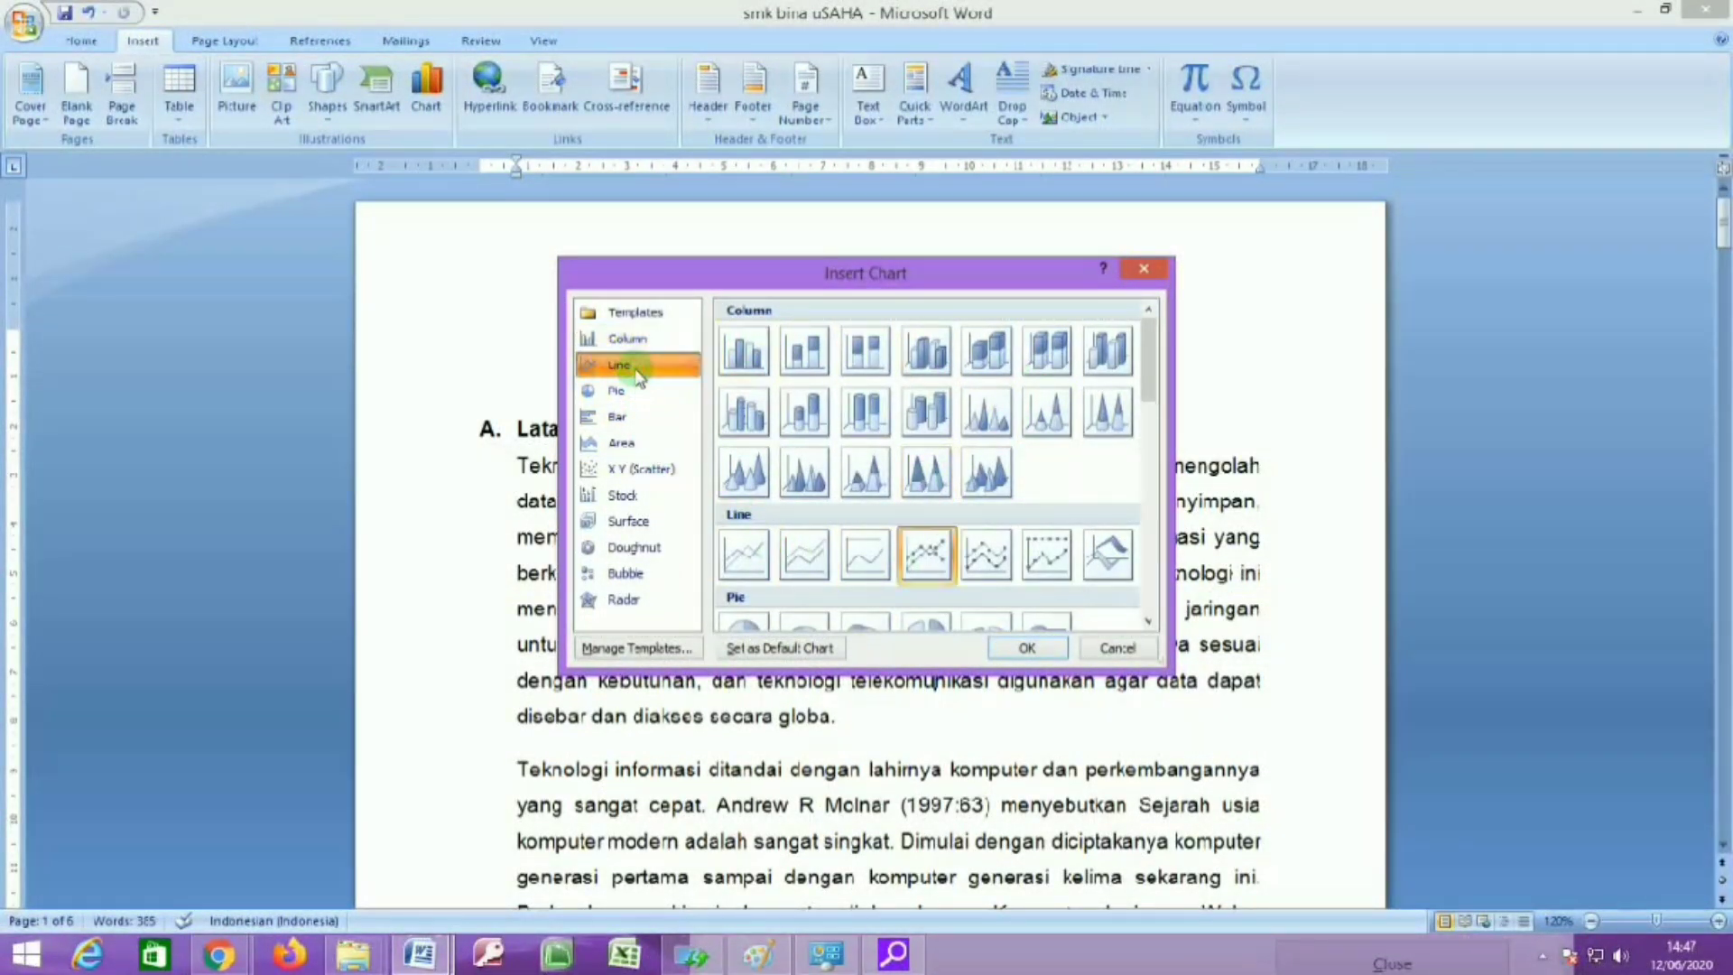
click(636, 392)
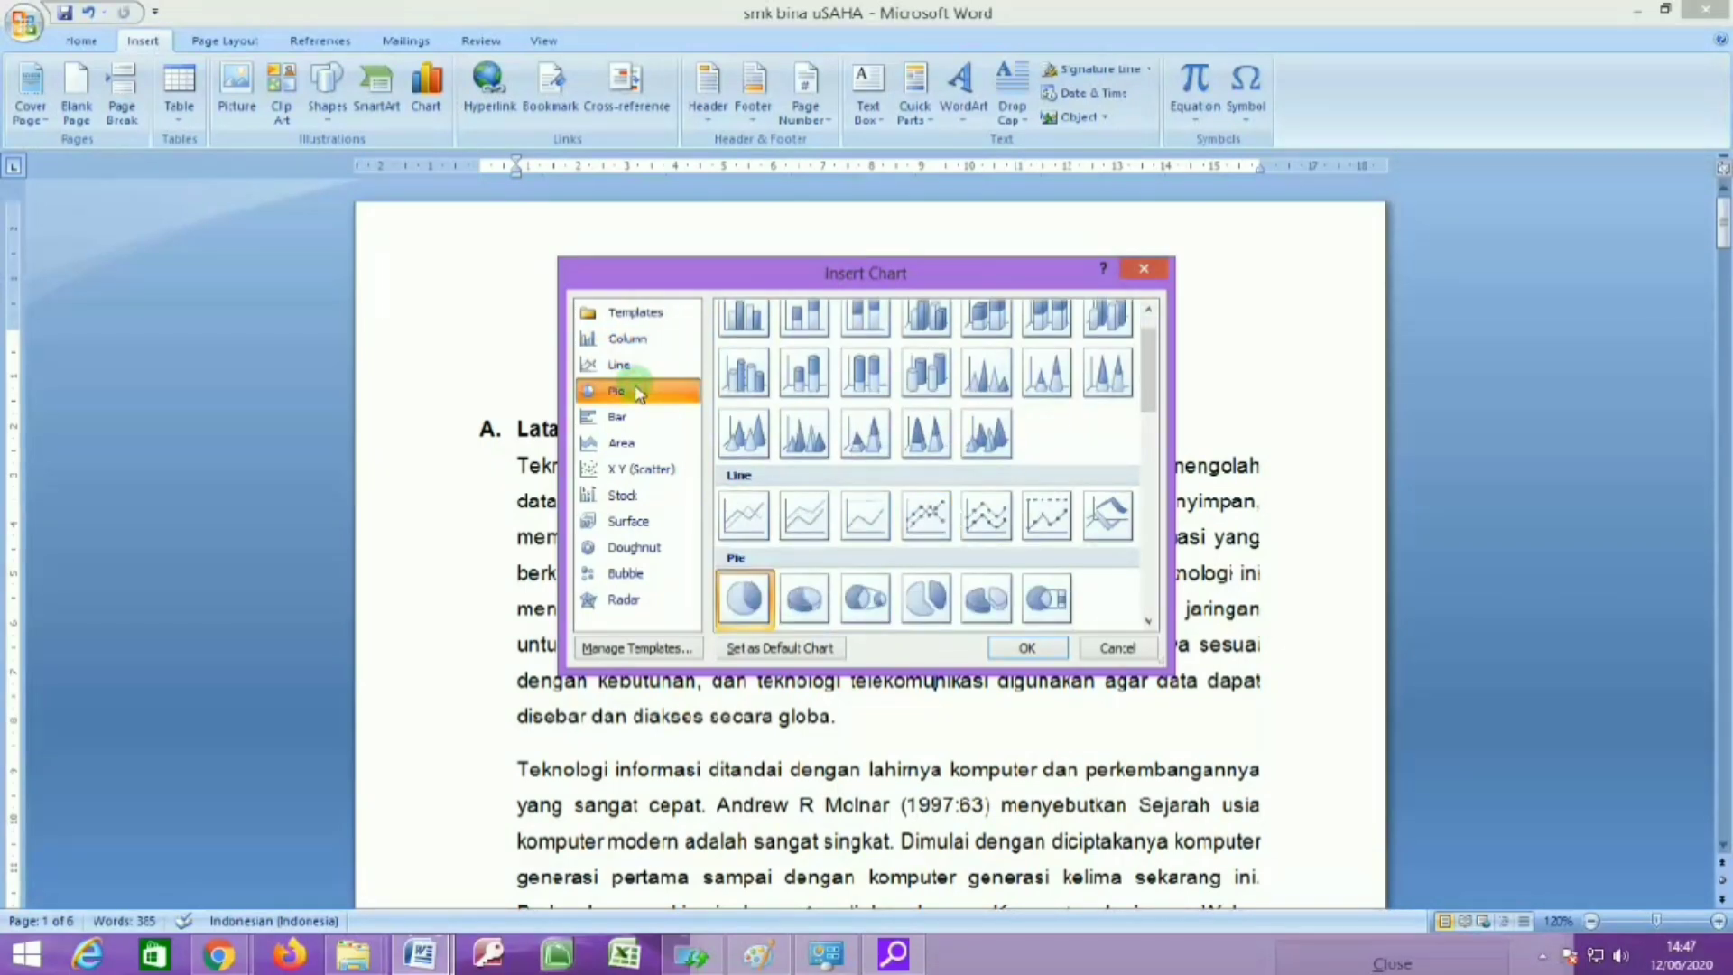
click(637, 418)
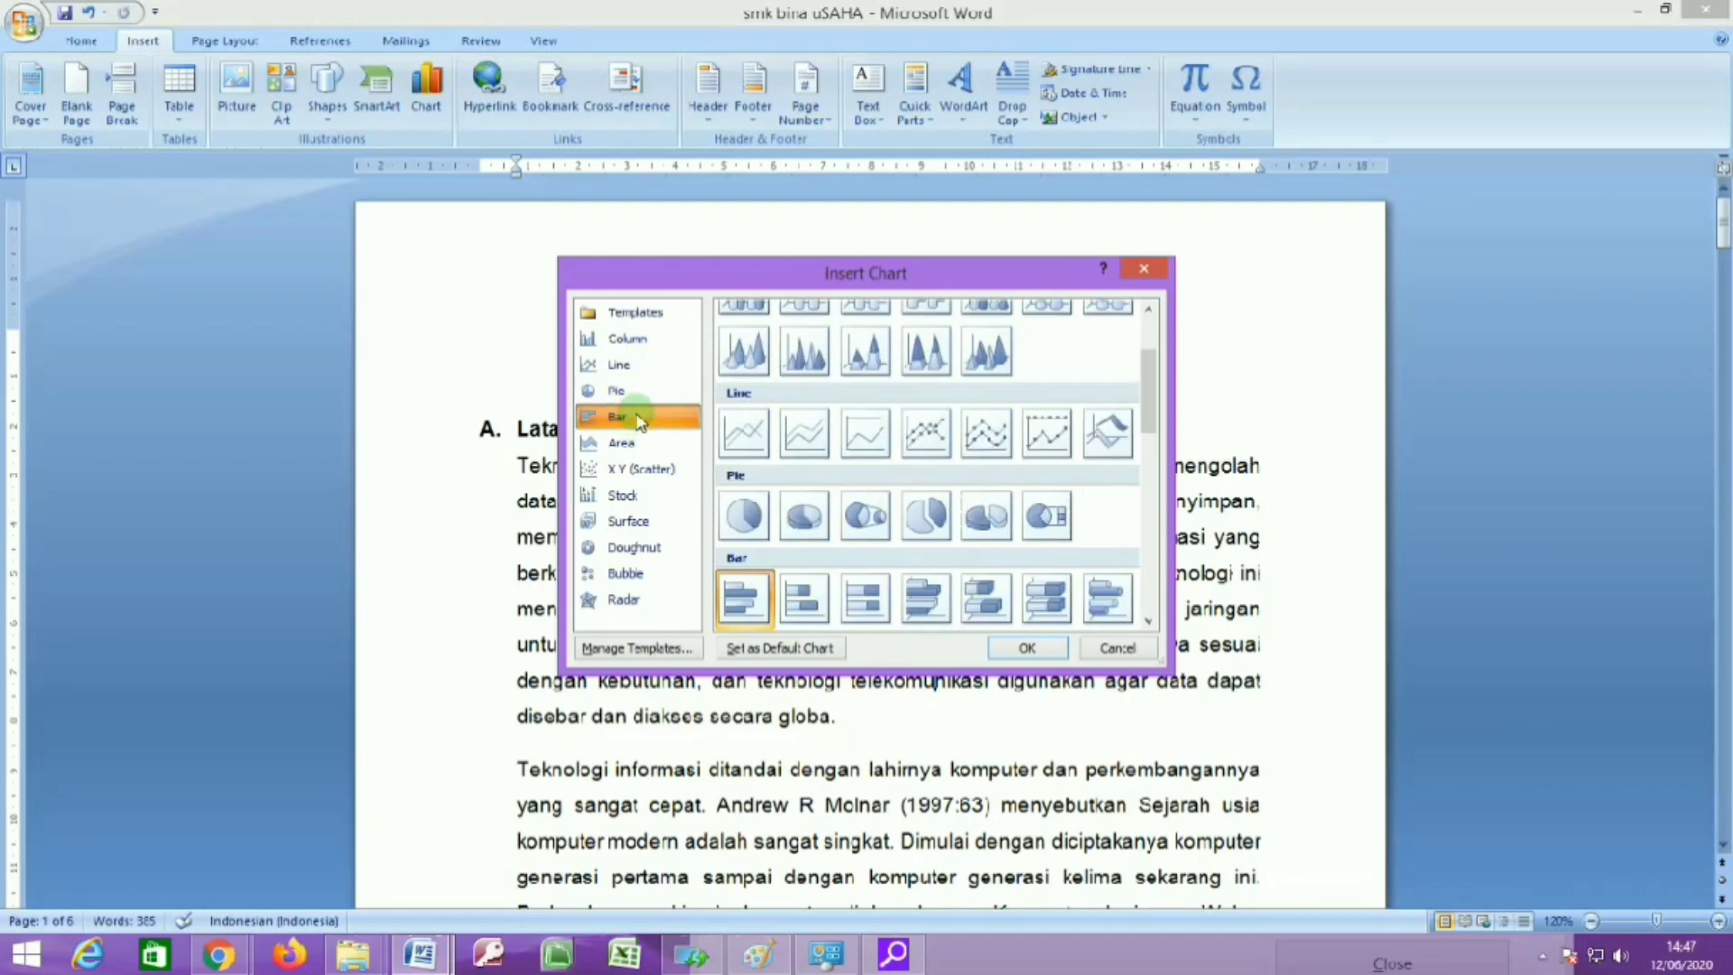
click(640, 446)
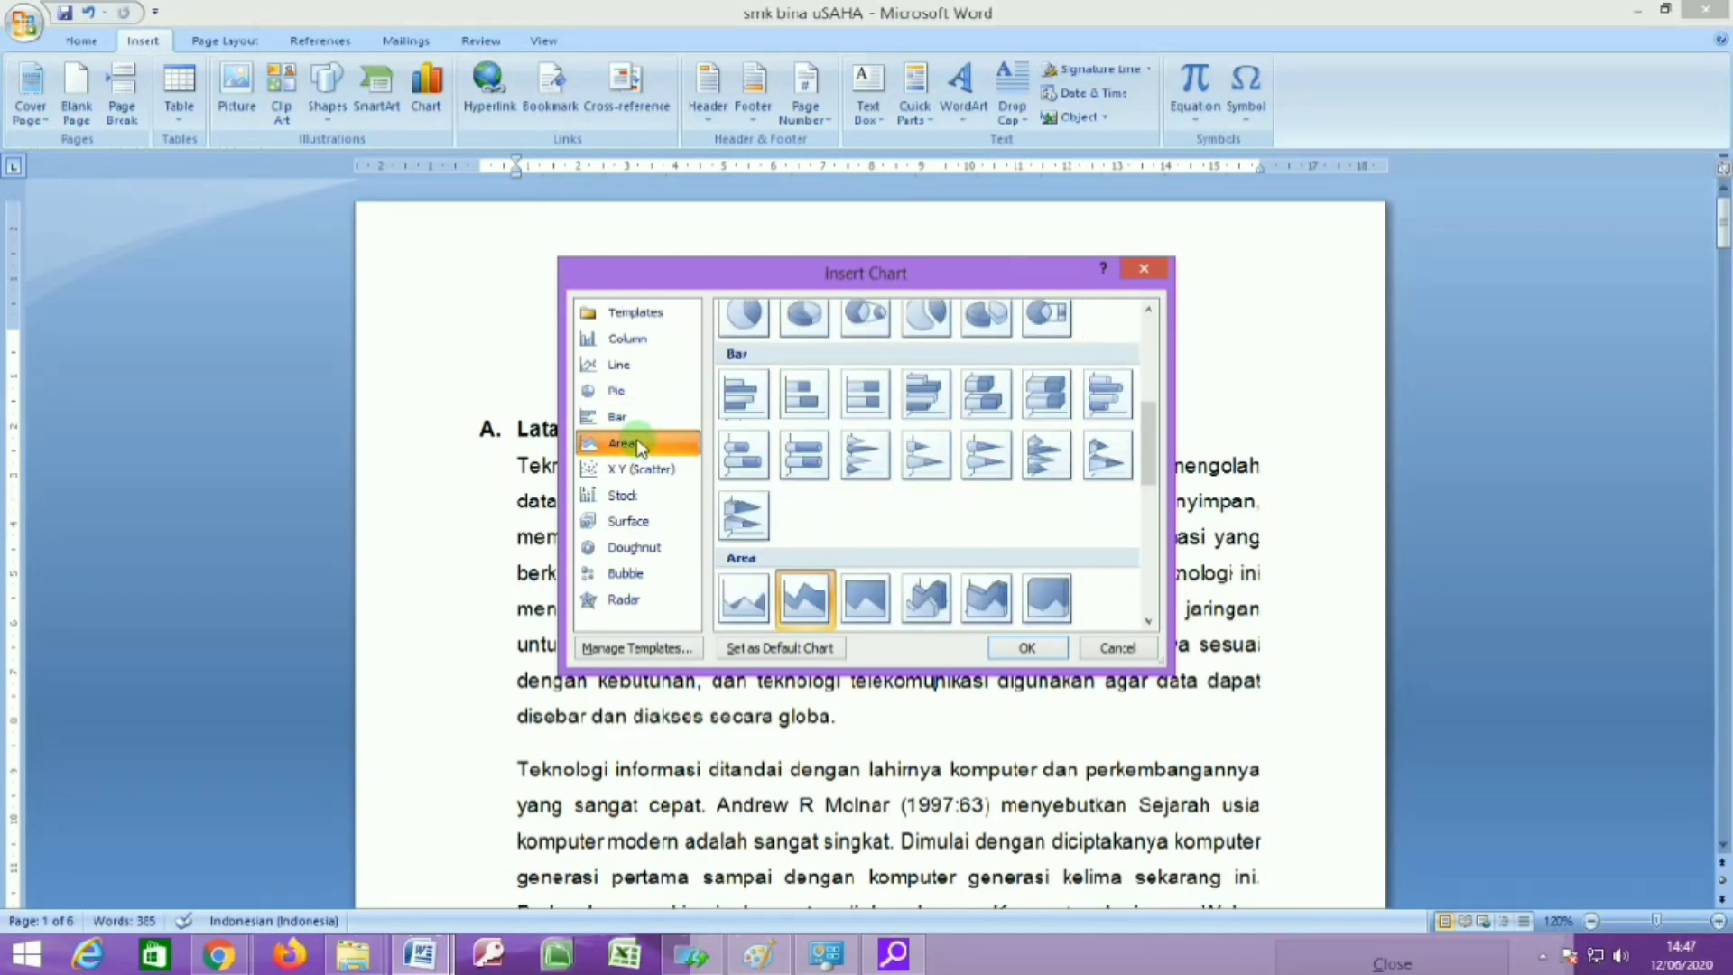
click(1143, 269)
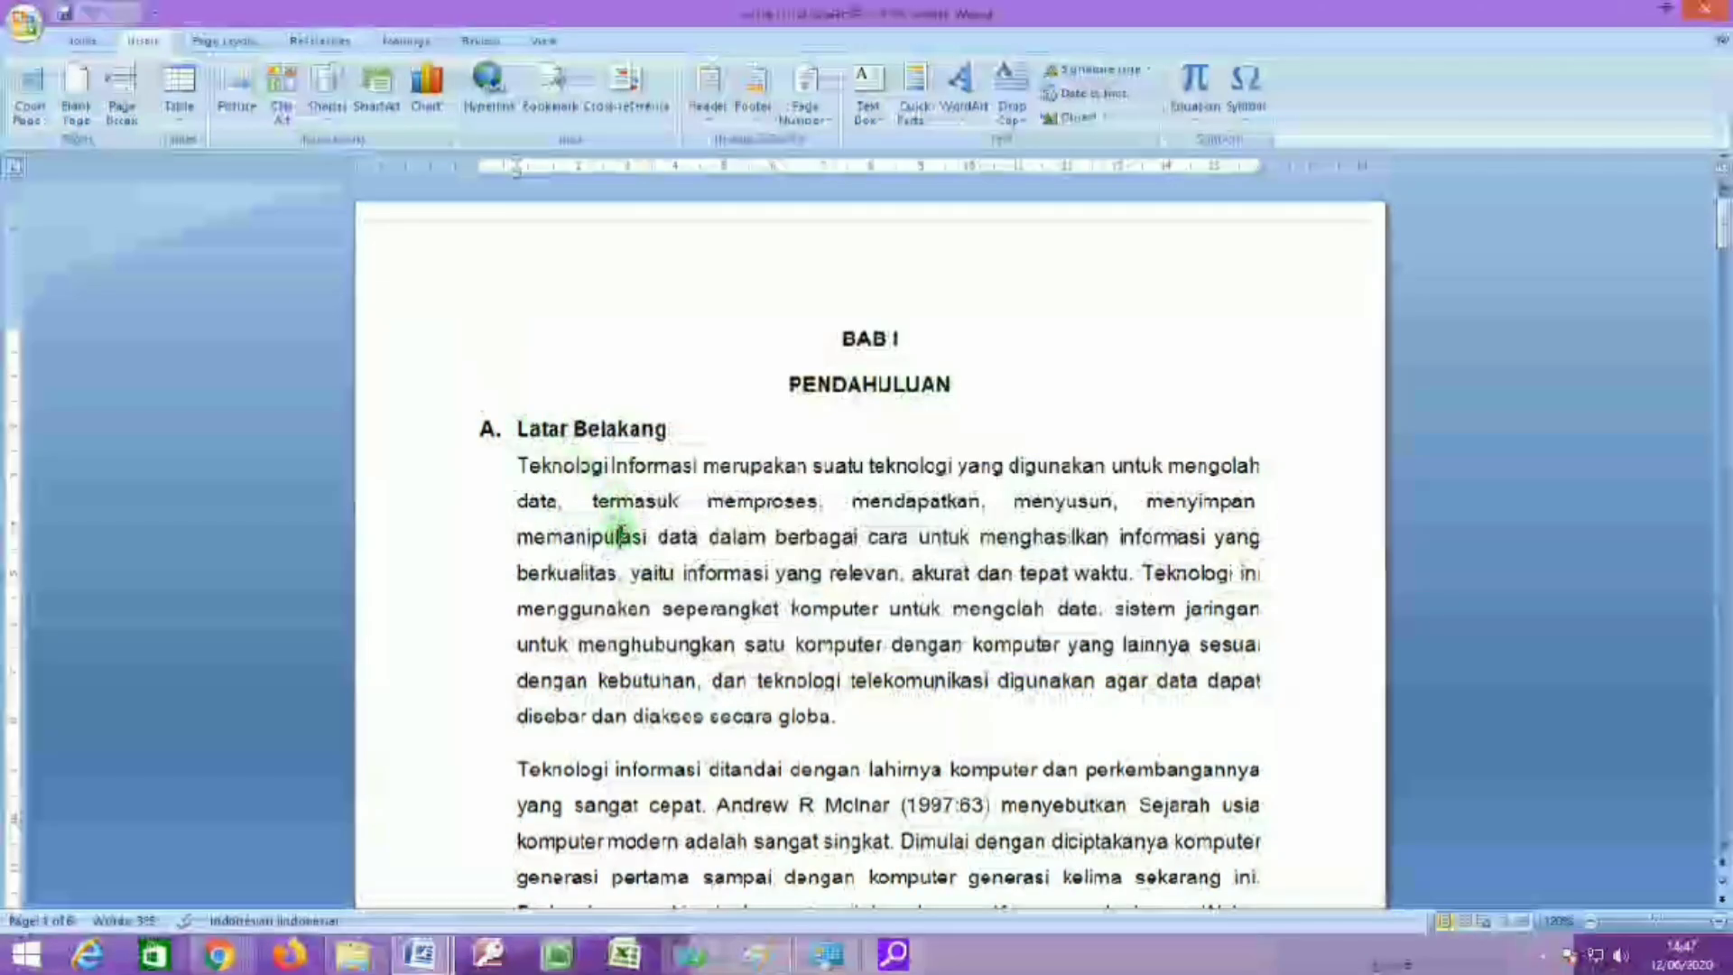
Insert the picture mb2 from the aa folder on Data (E:) into the first paragraph under Latar Belakang.
click(237, 107)
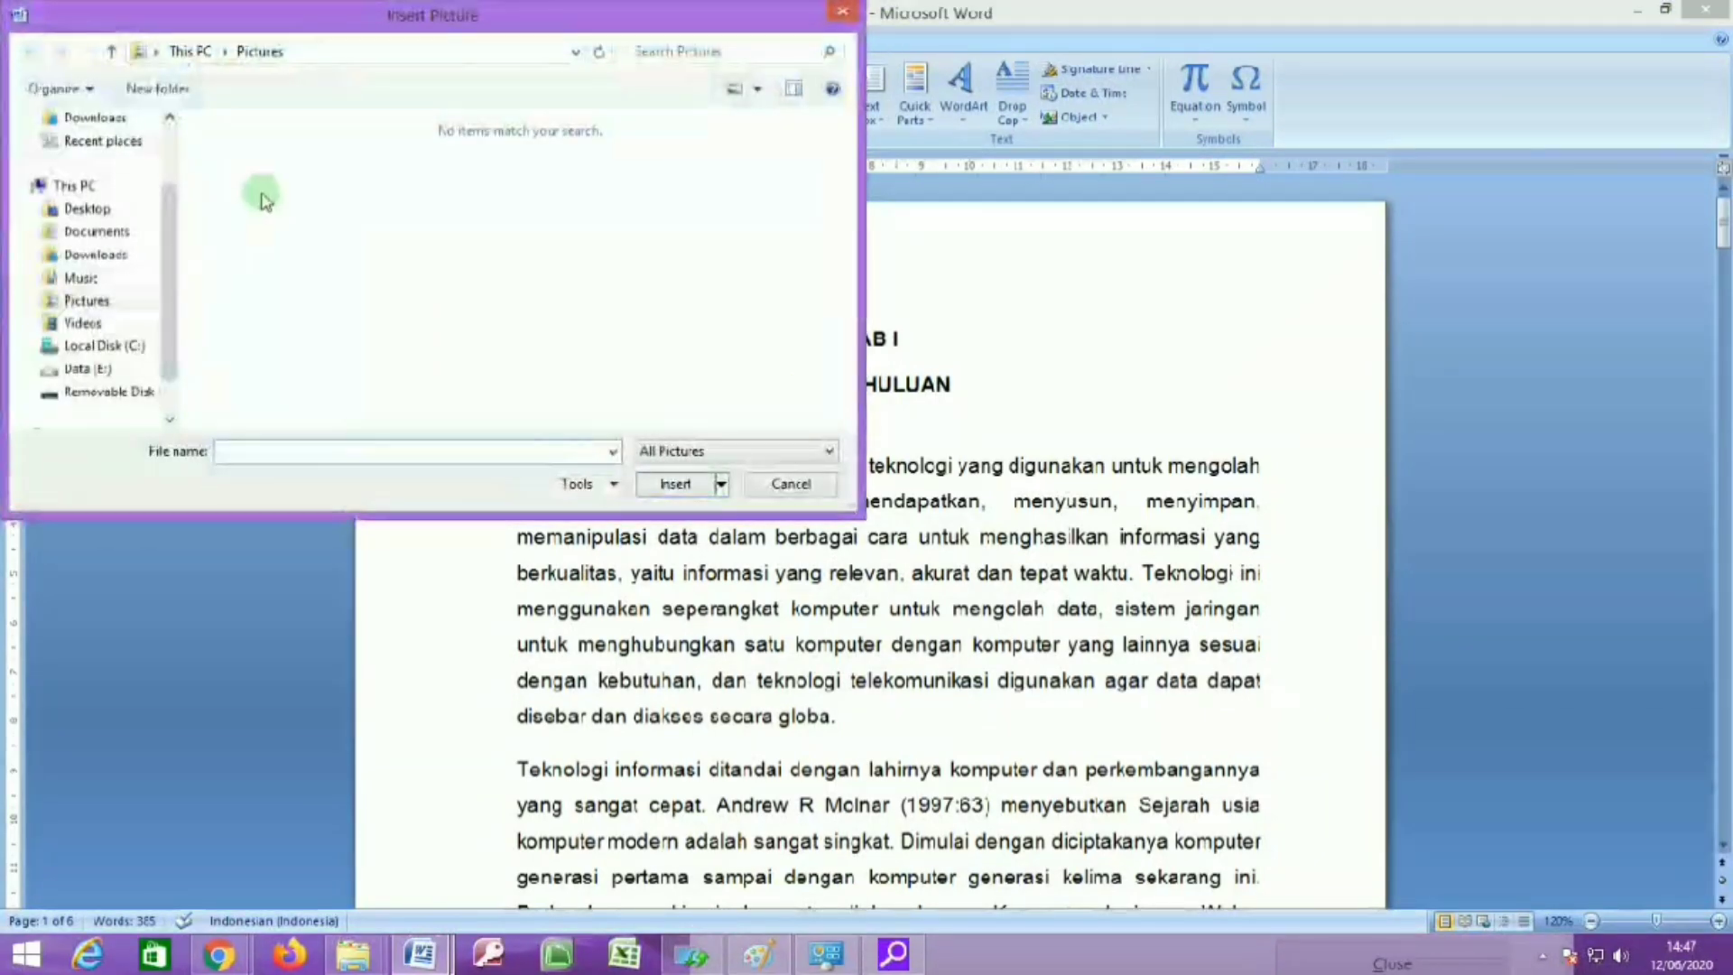
click(85, 368)
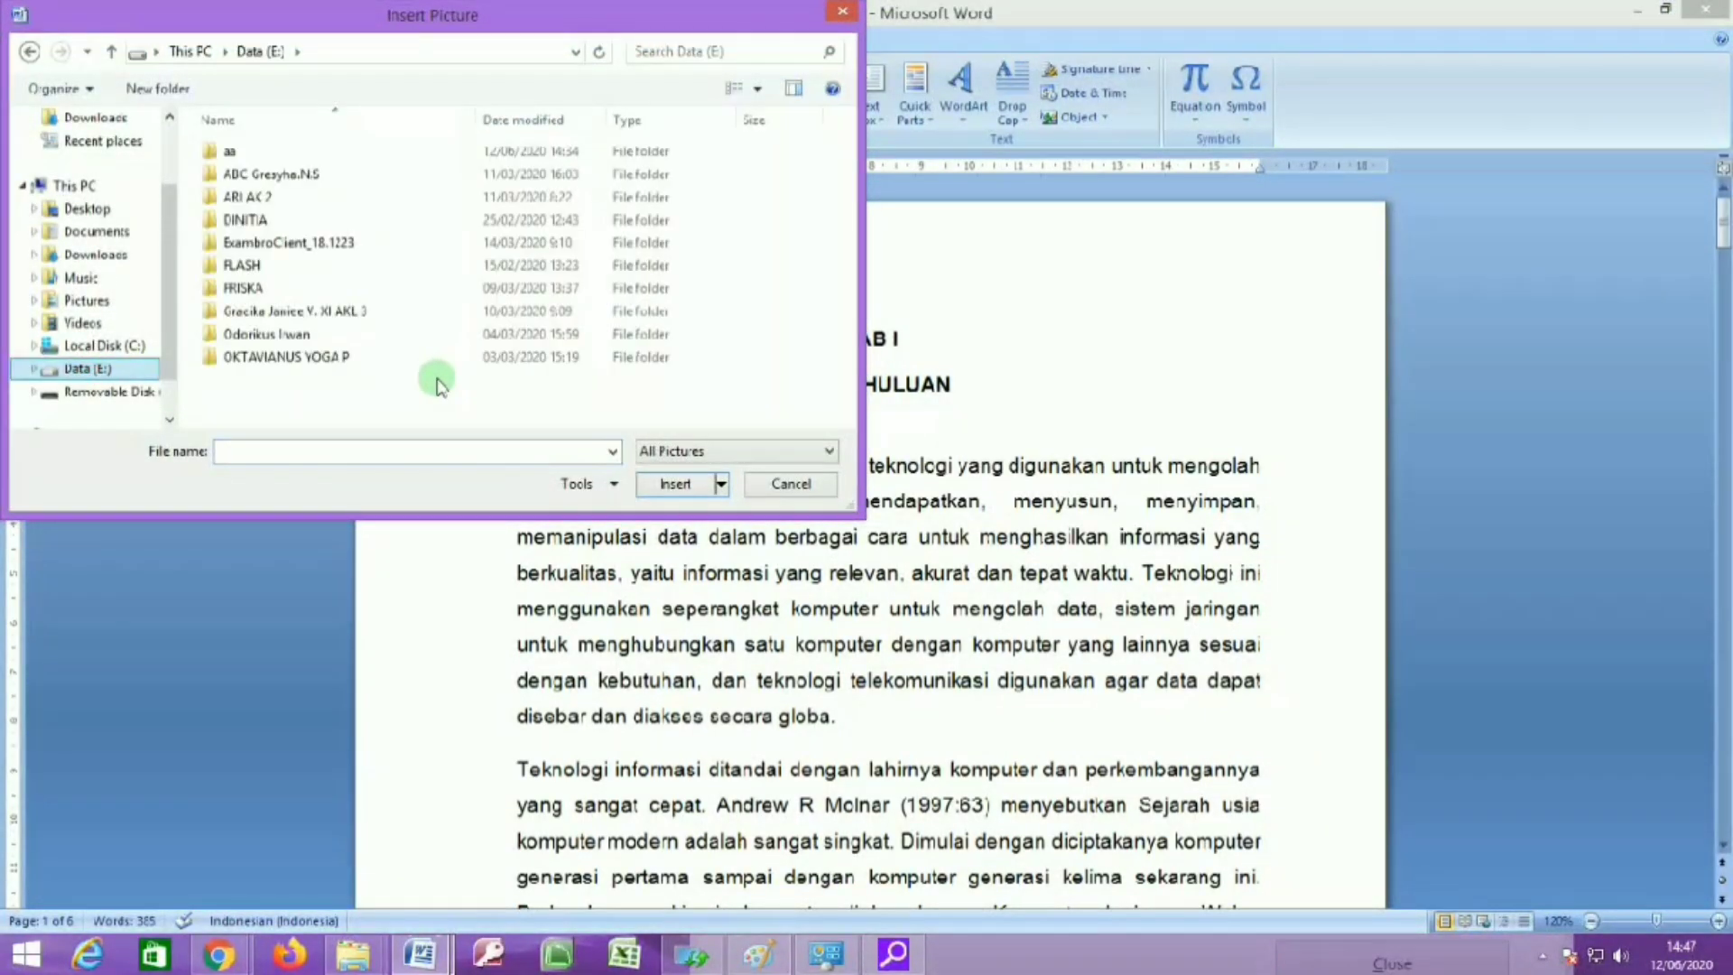
click(365, 155)
double_click(365, 155)
click(518, 188)
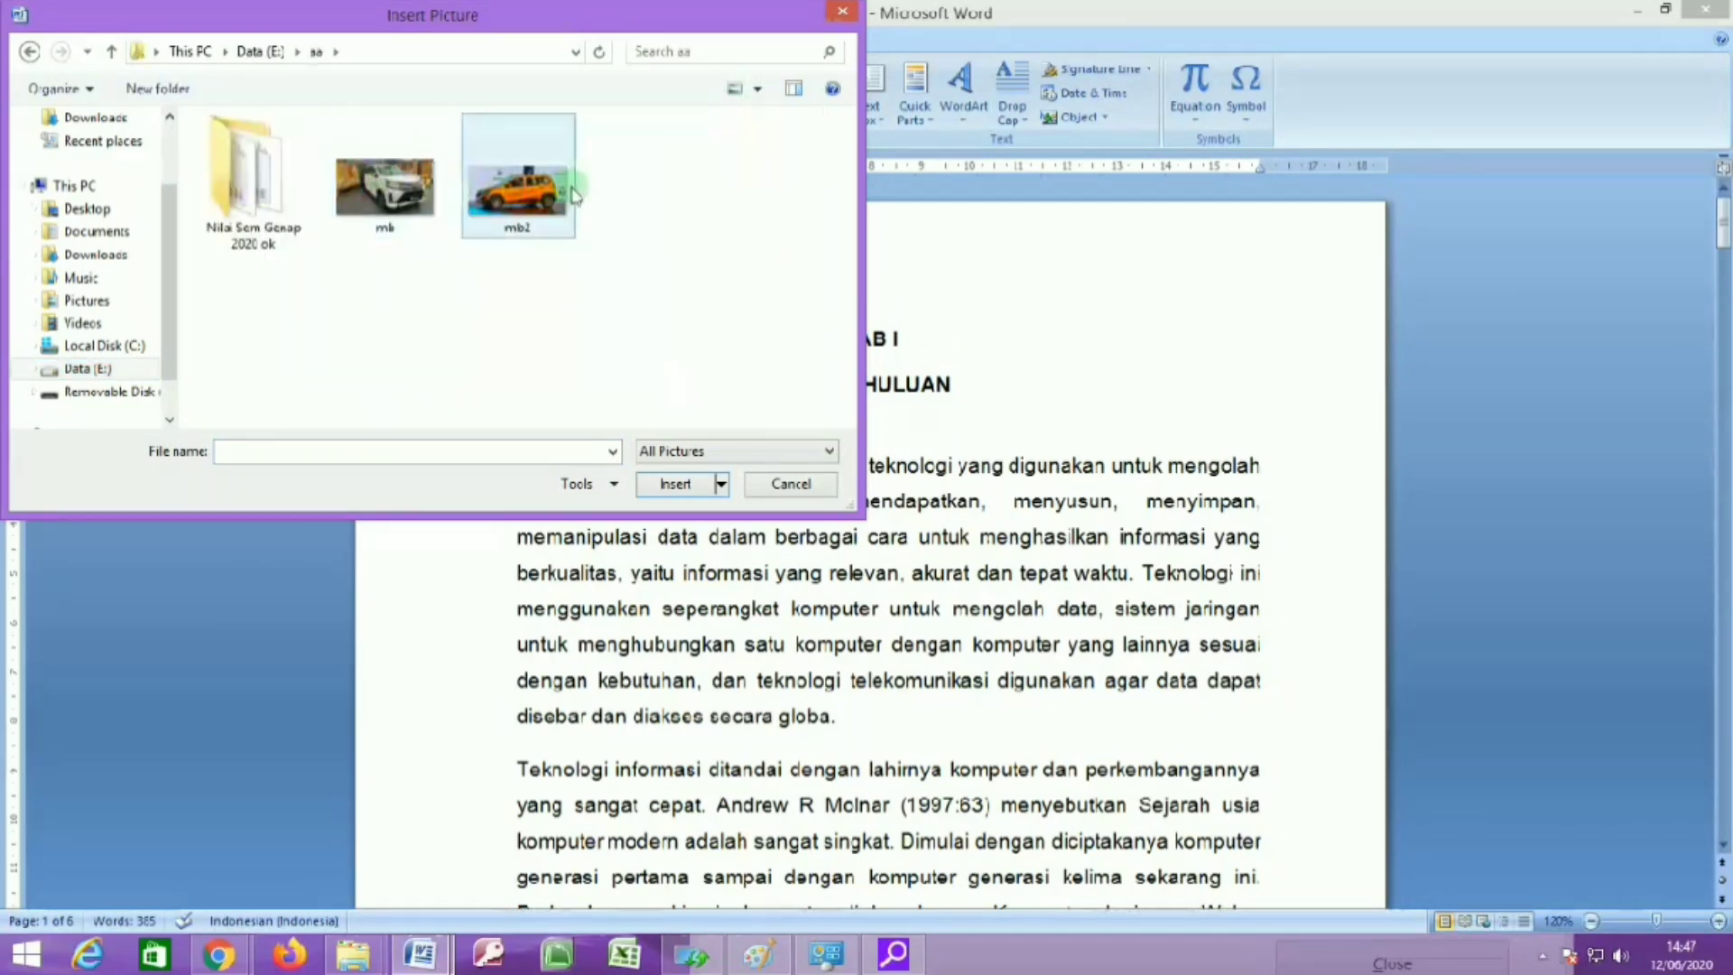
click(673, 484)
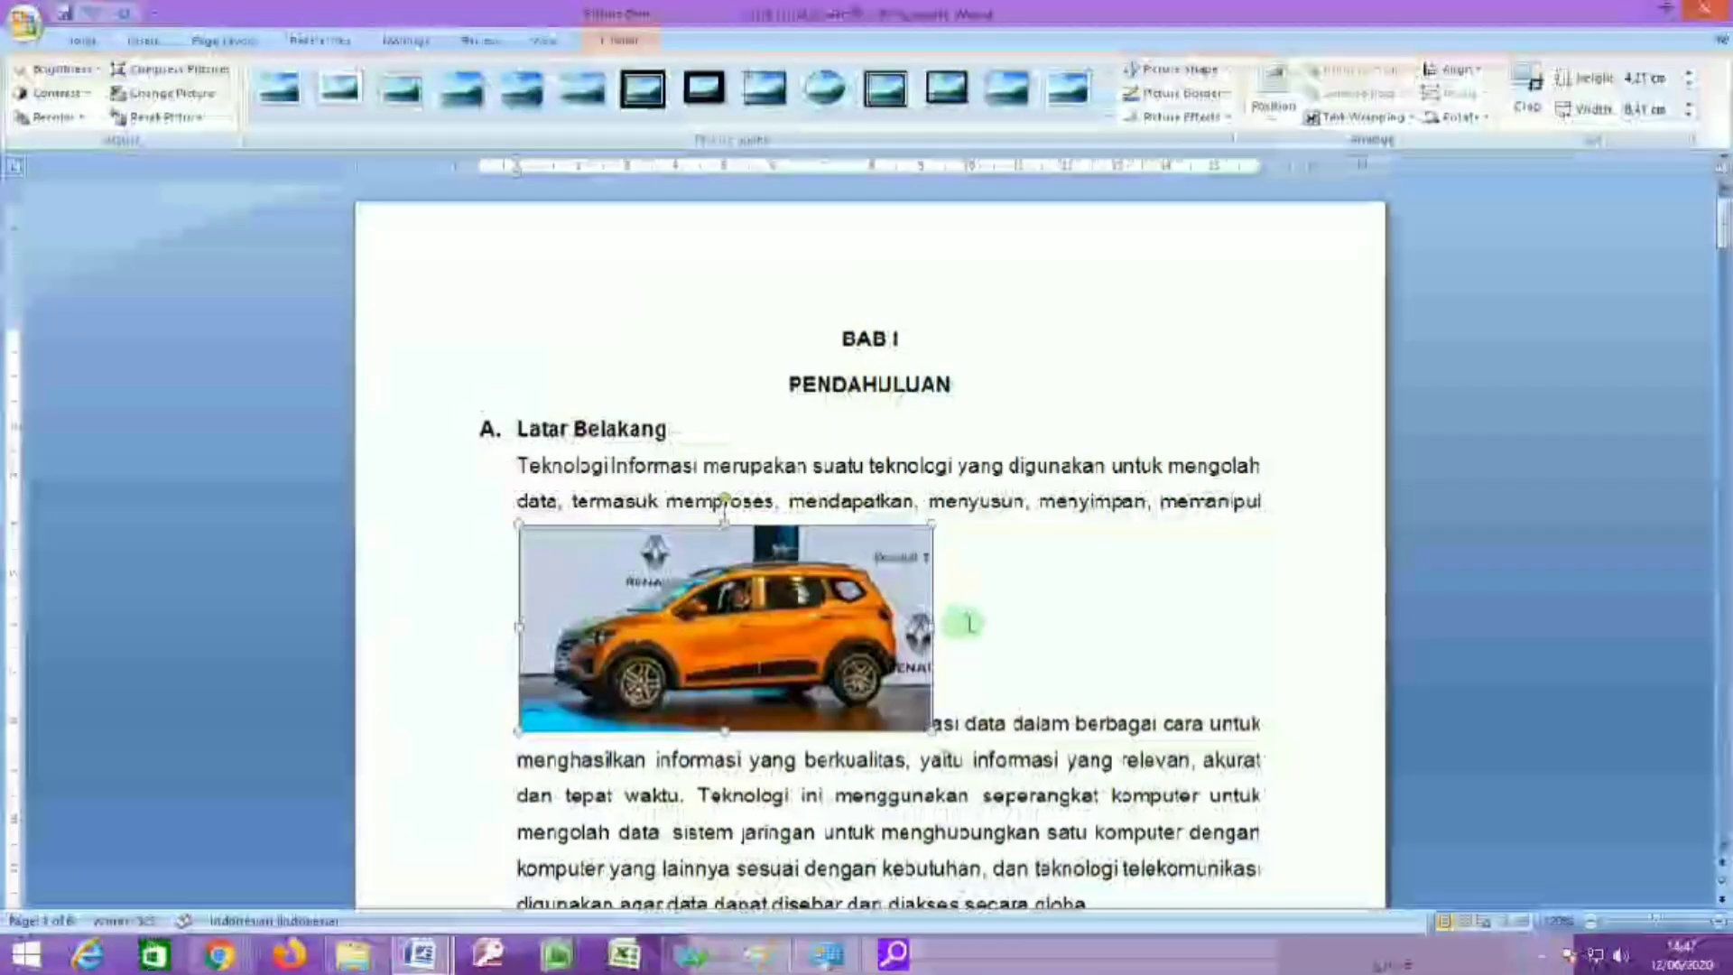
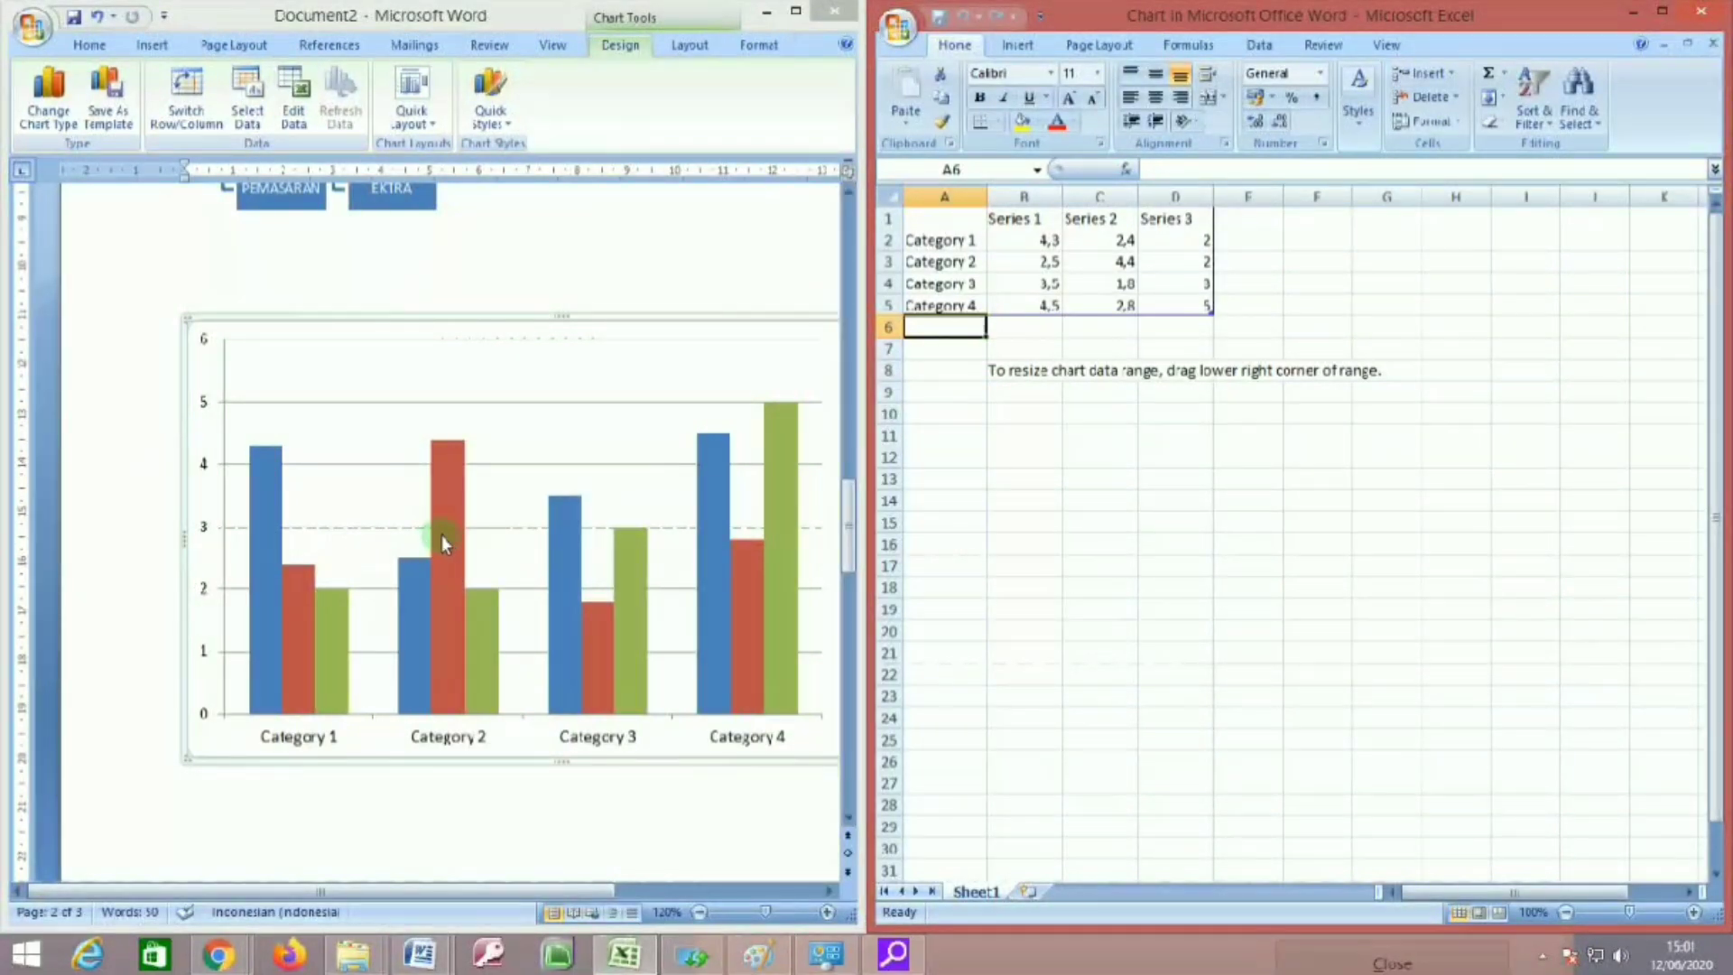
Rename the three series headings in the chart's data sheet to MEI, JUNI and JULI.
click(1018, 219)
click(1018, 219)
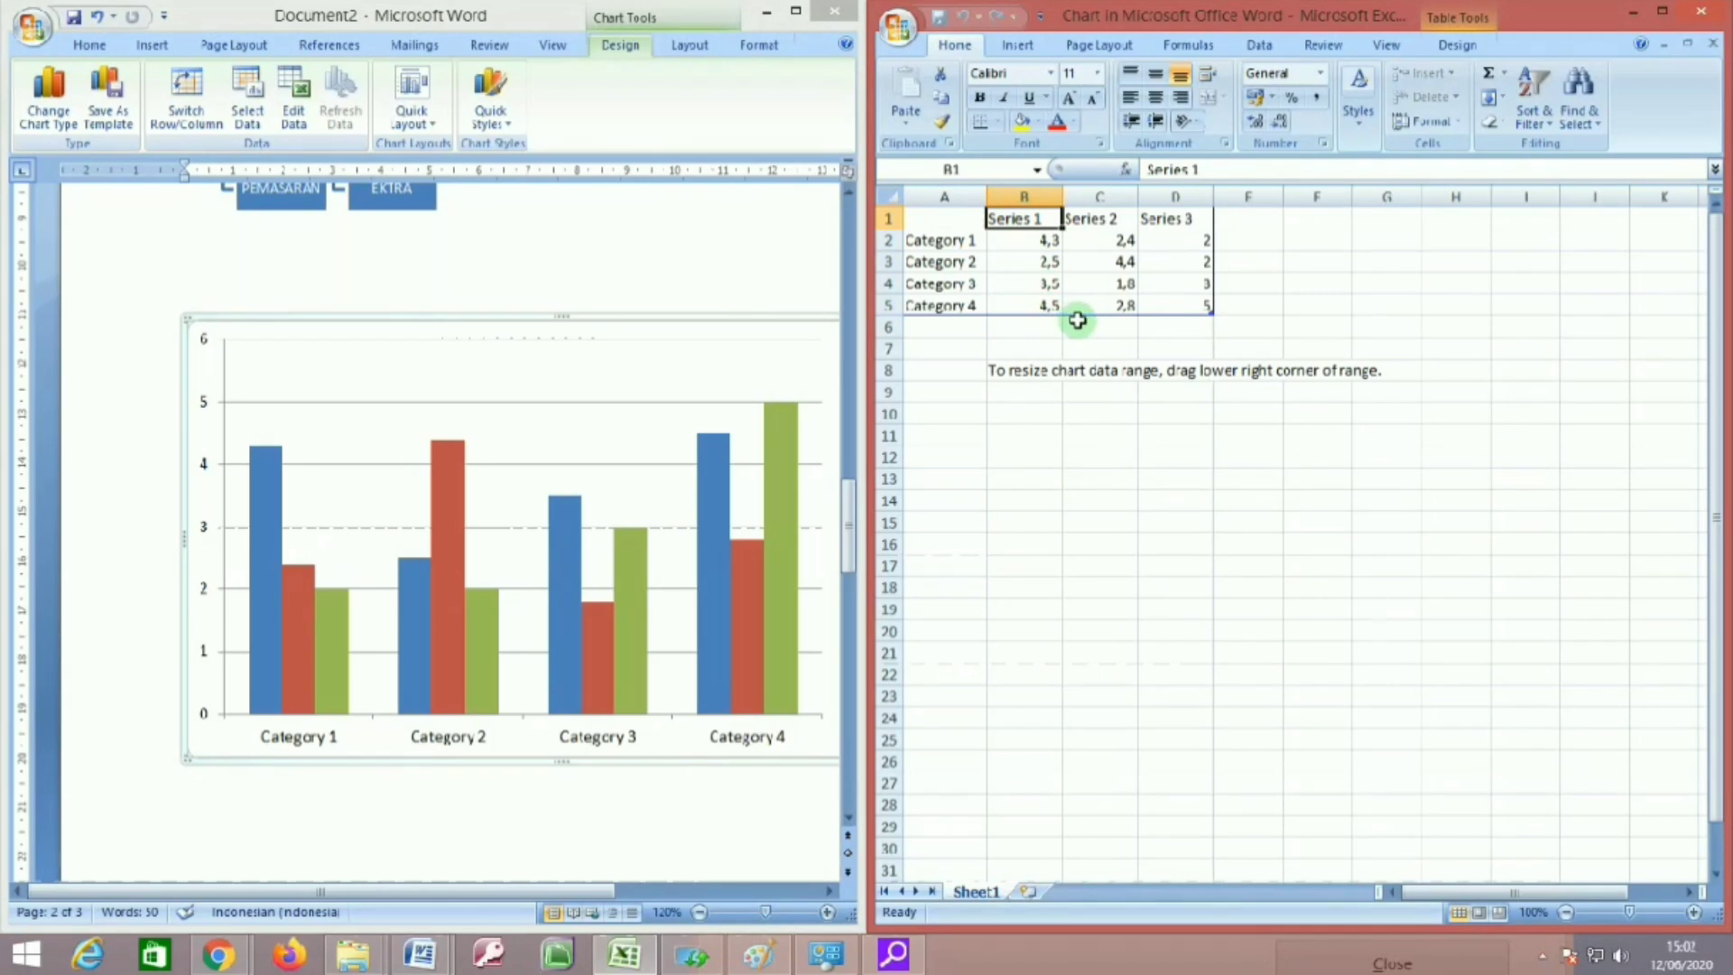
text(JU)
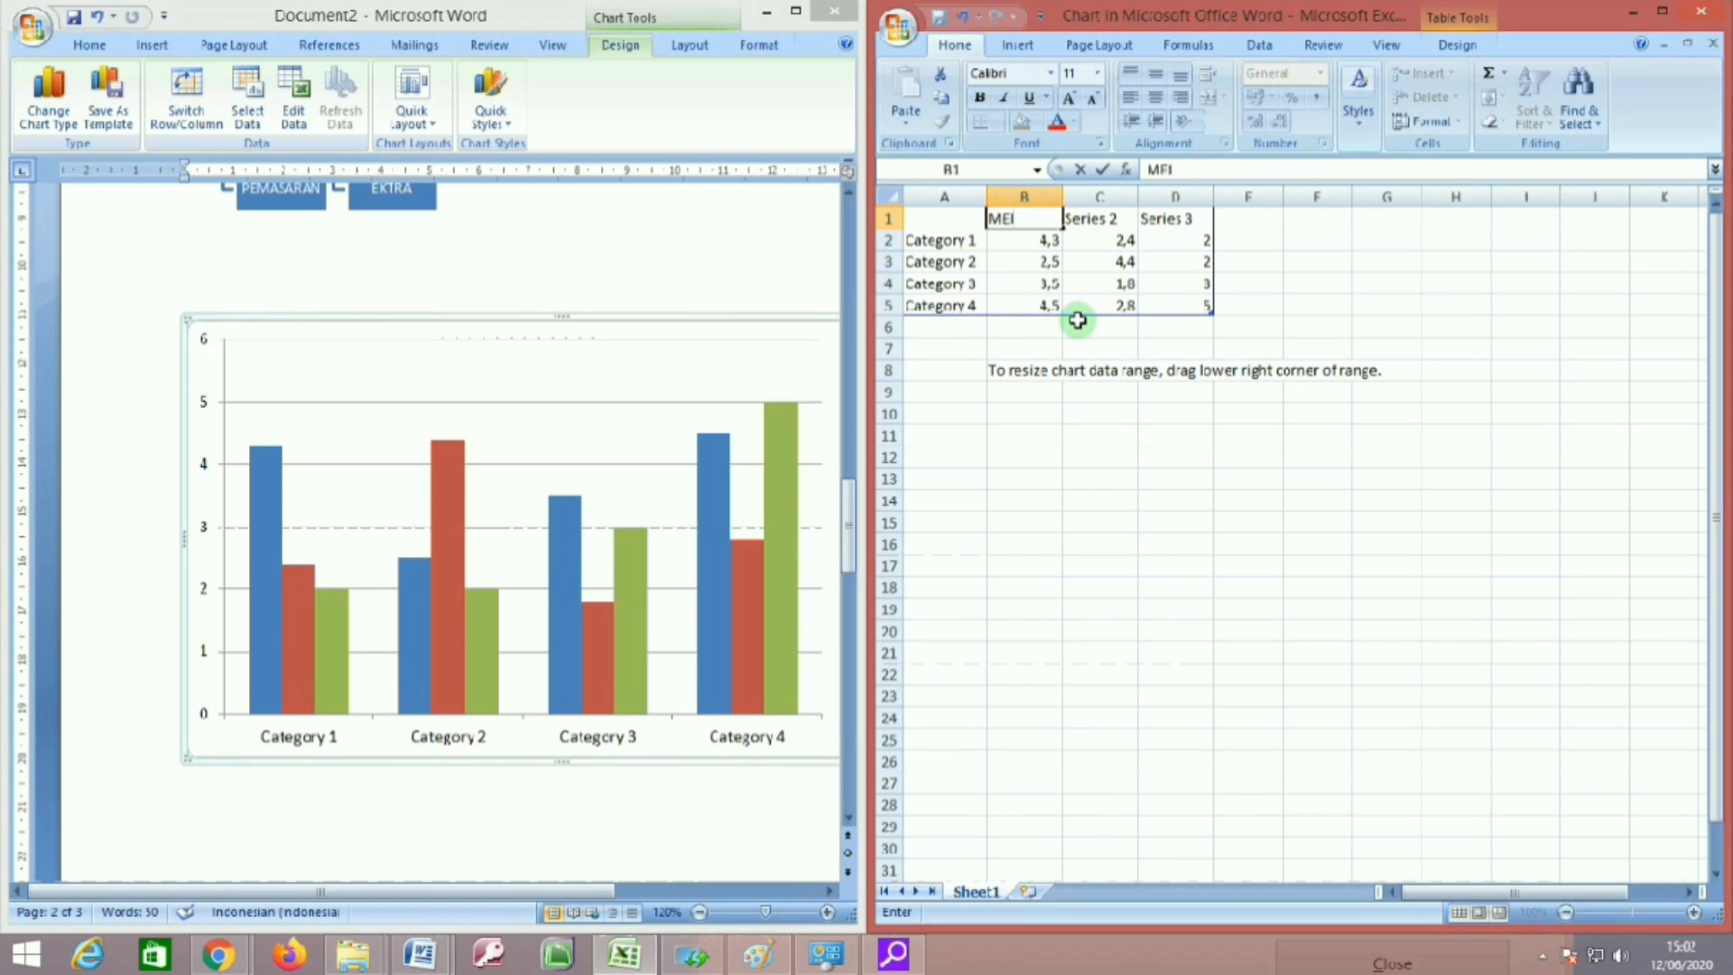
key(Tab)
text(JUNI)
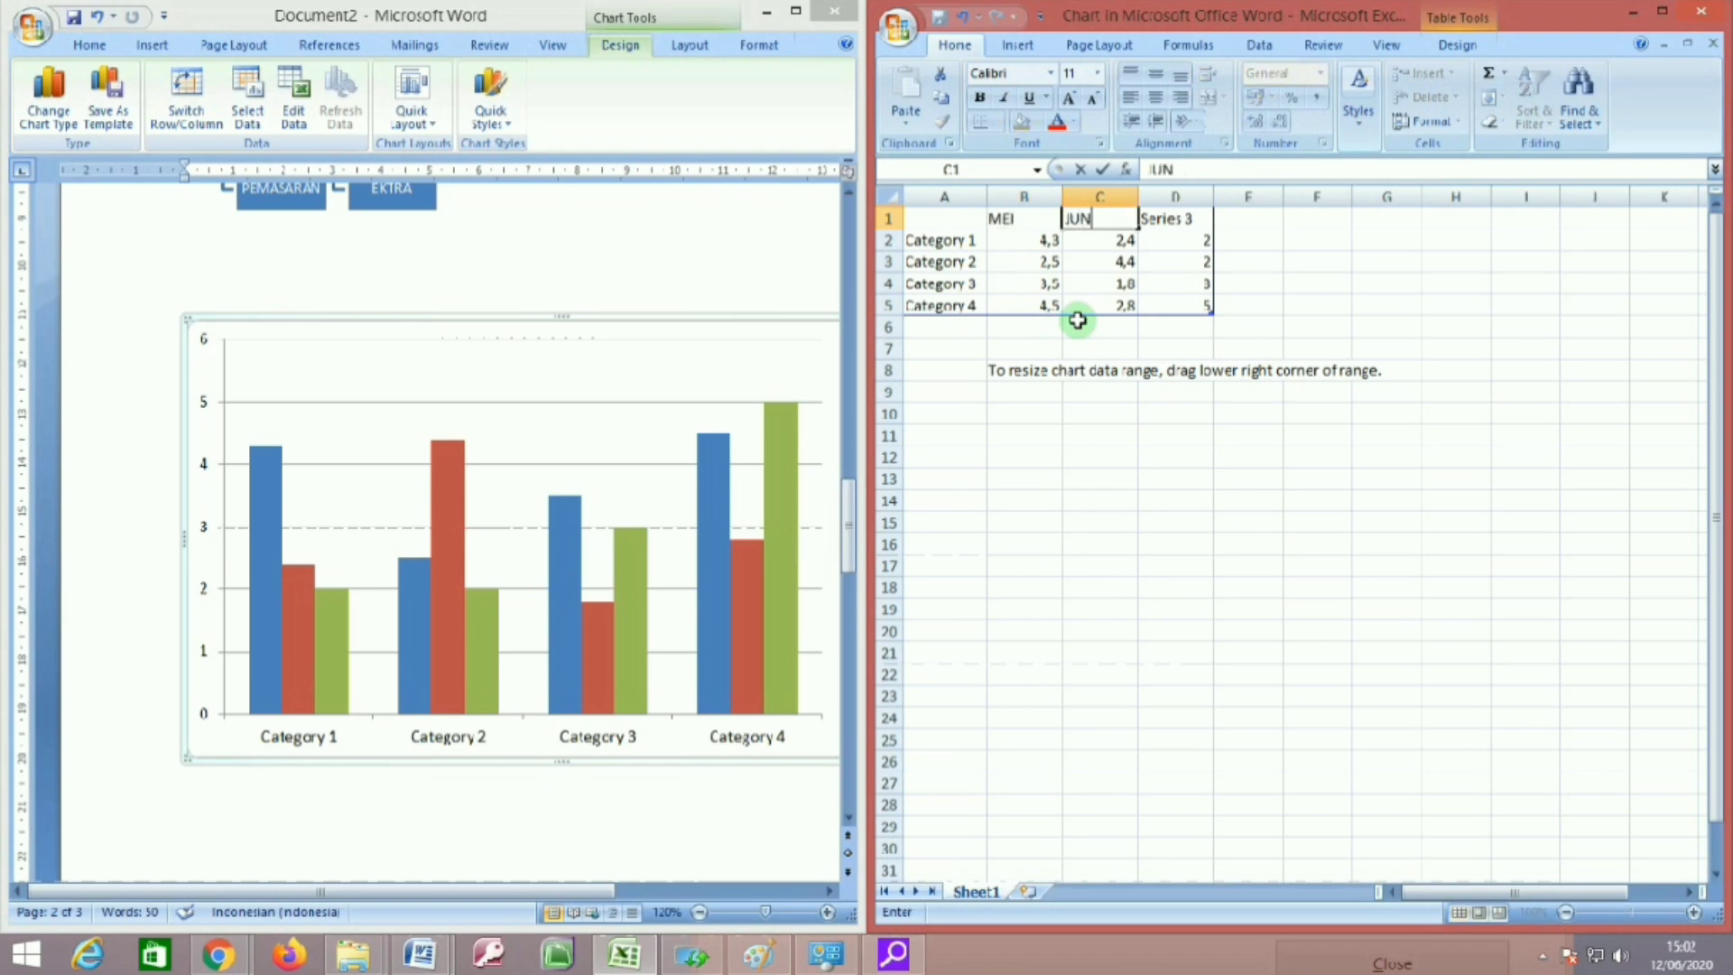
key(Tab)
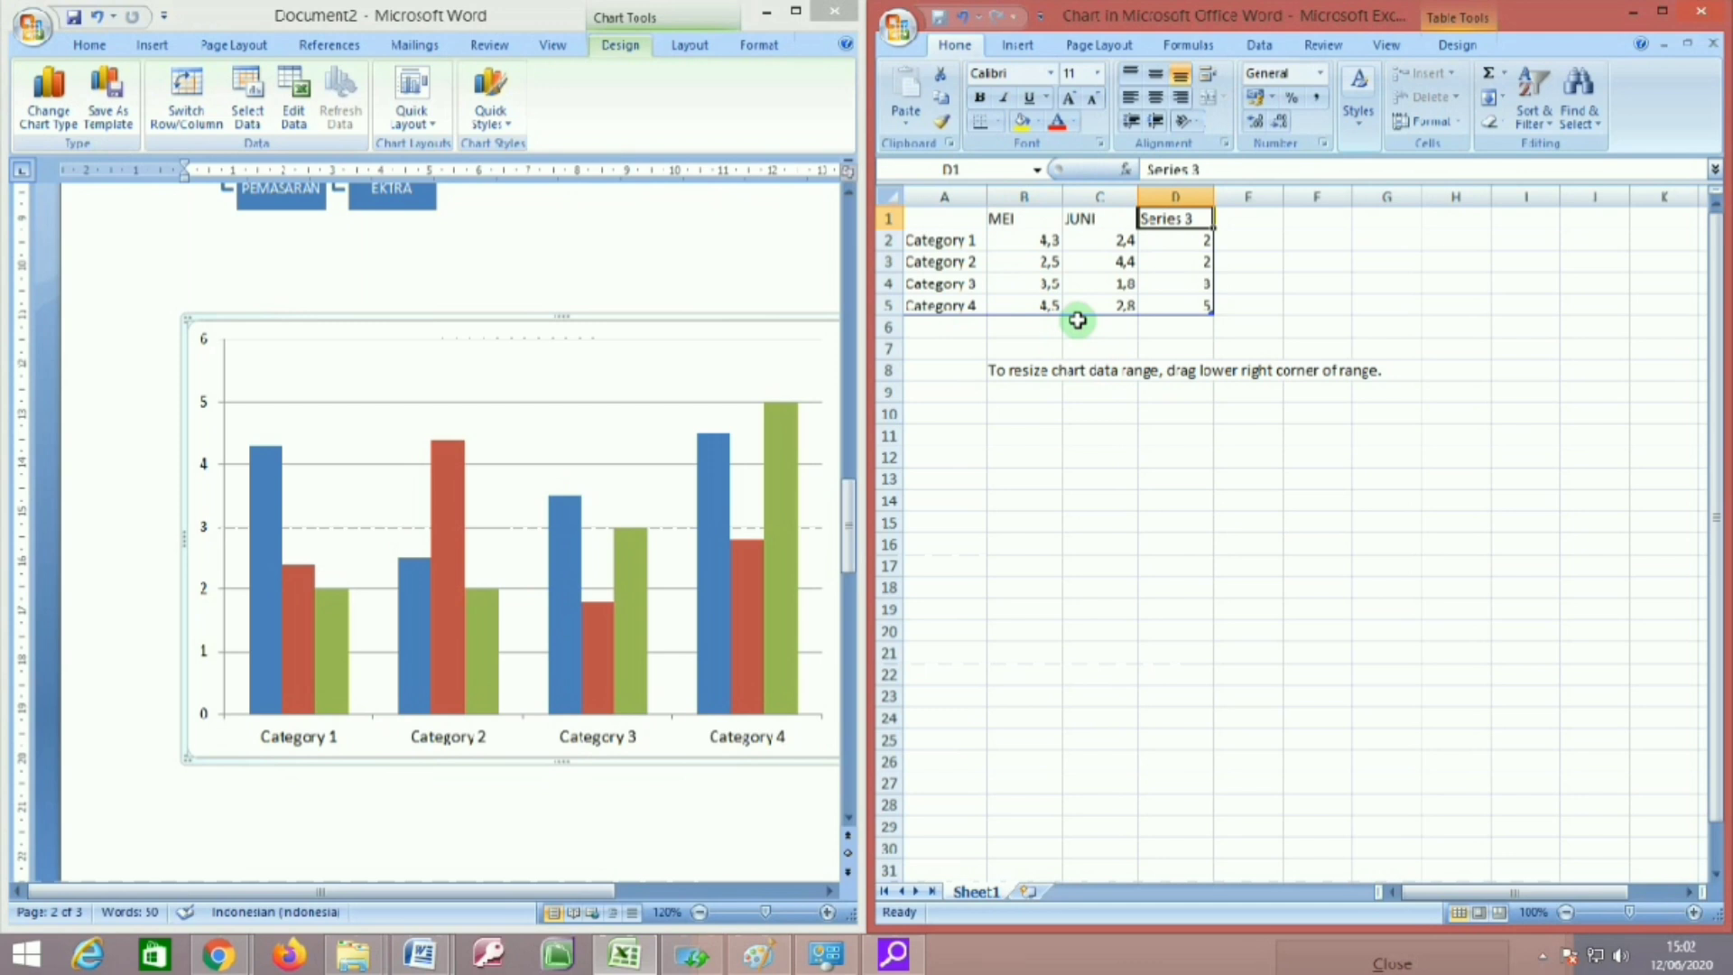
text(JULI)
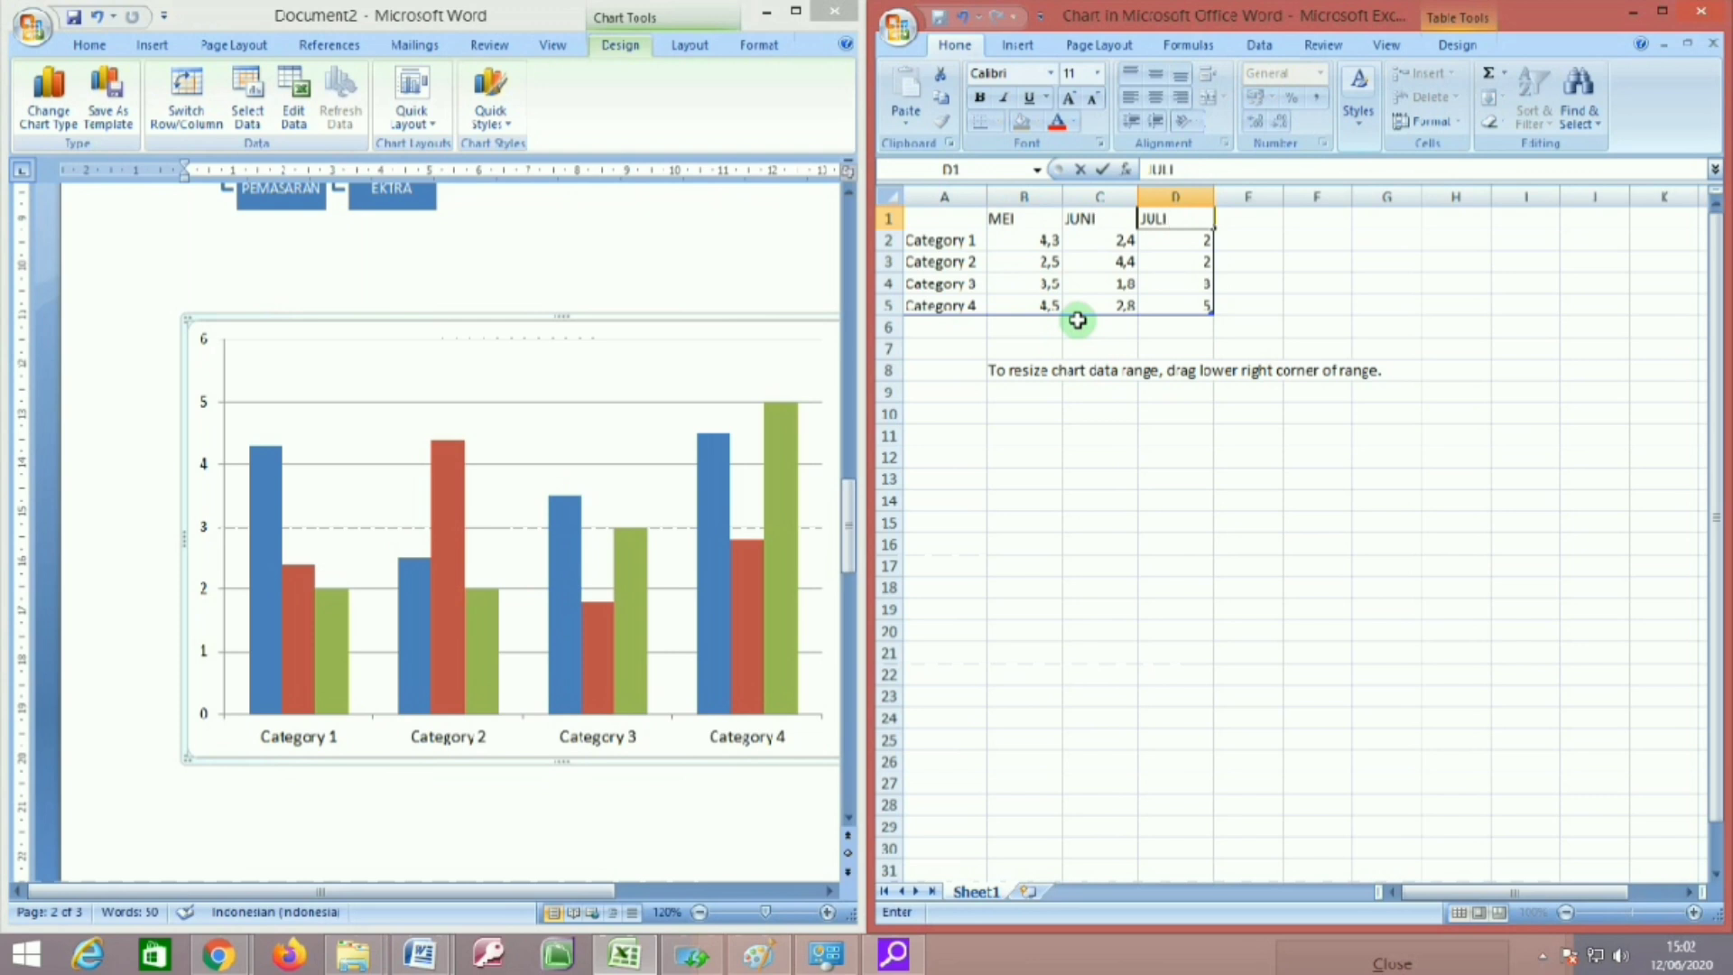
Rename the first two categories in the chart's data sheet to JAGUNG and TOMAT.
click(942, 244)
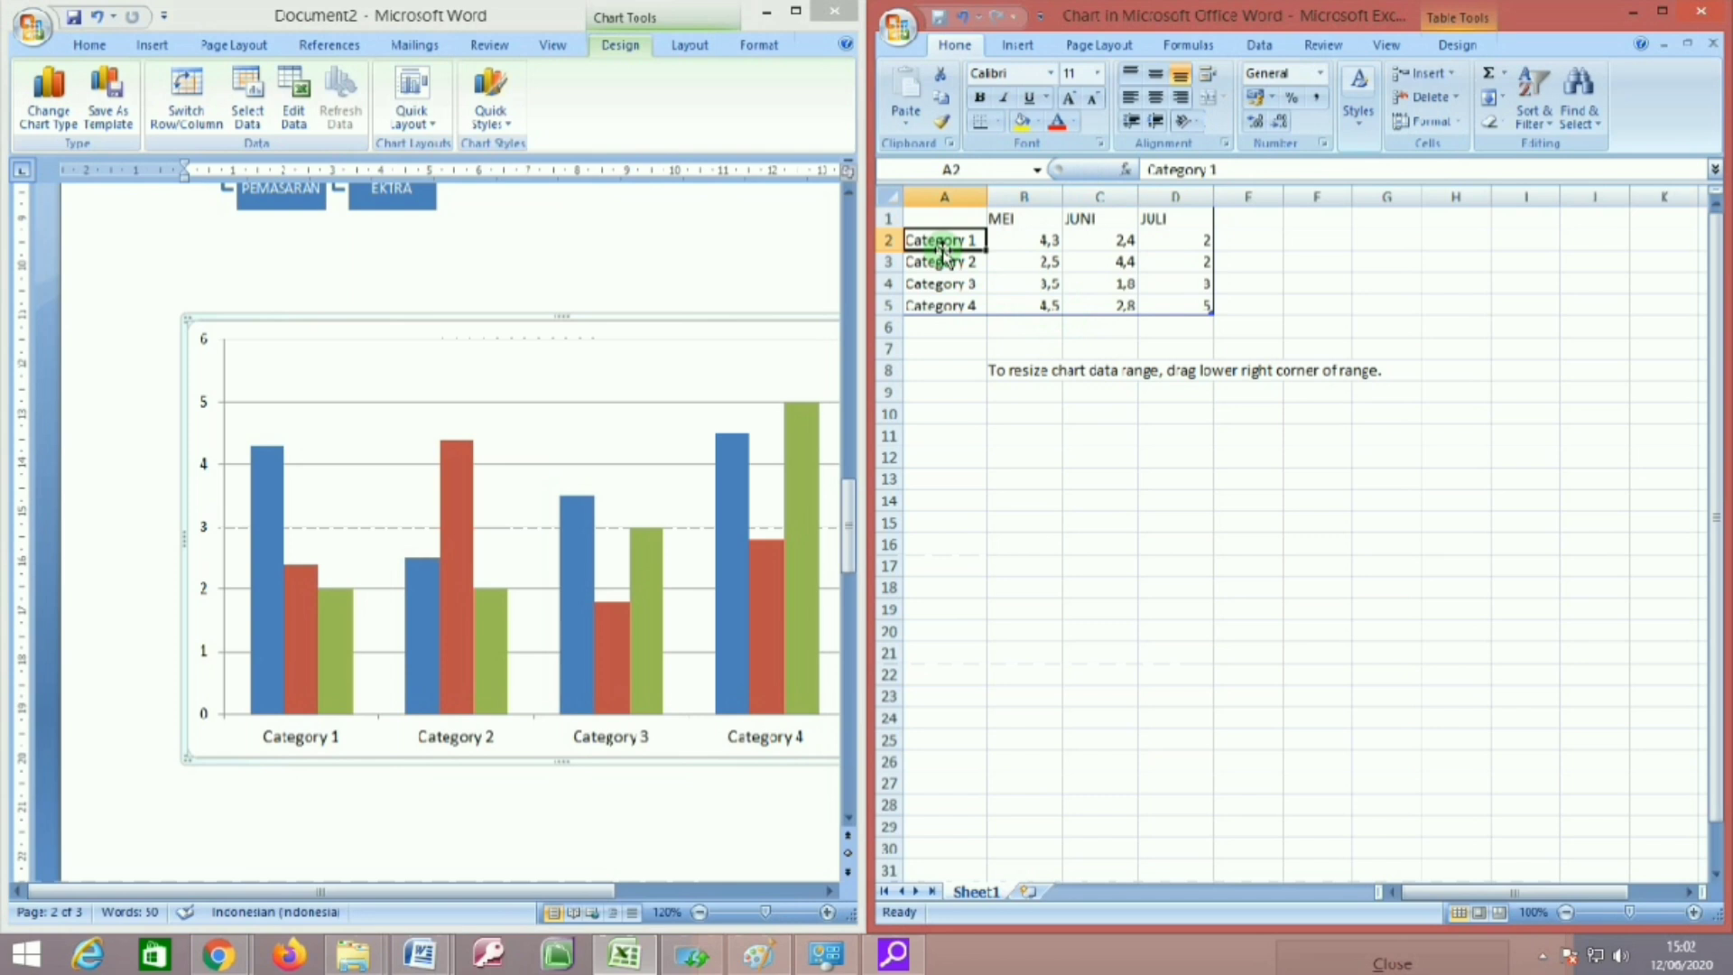
text(JAGUNG)
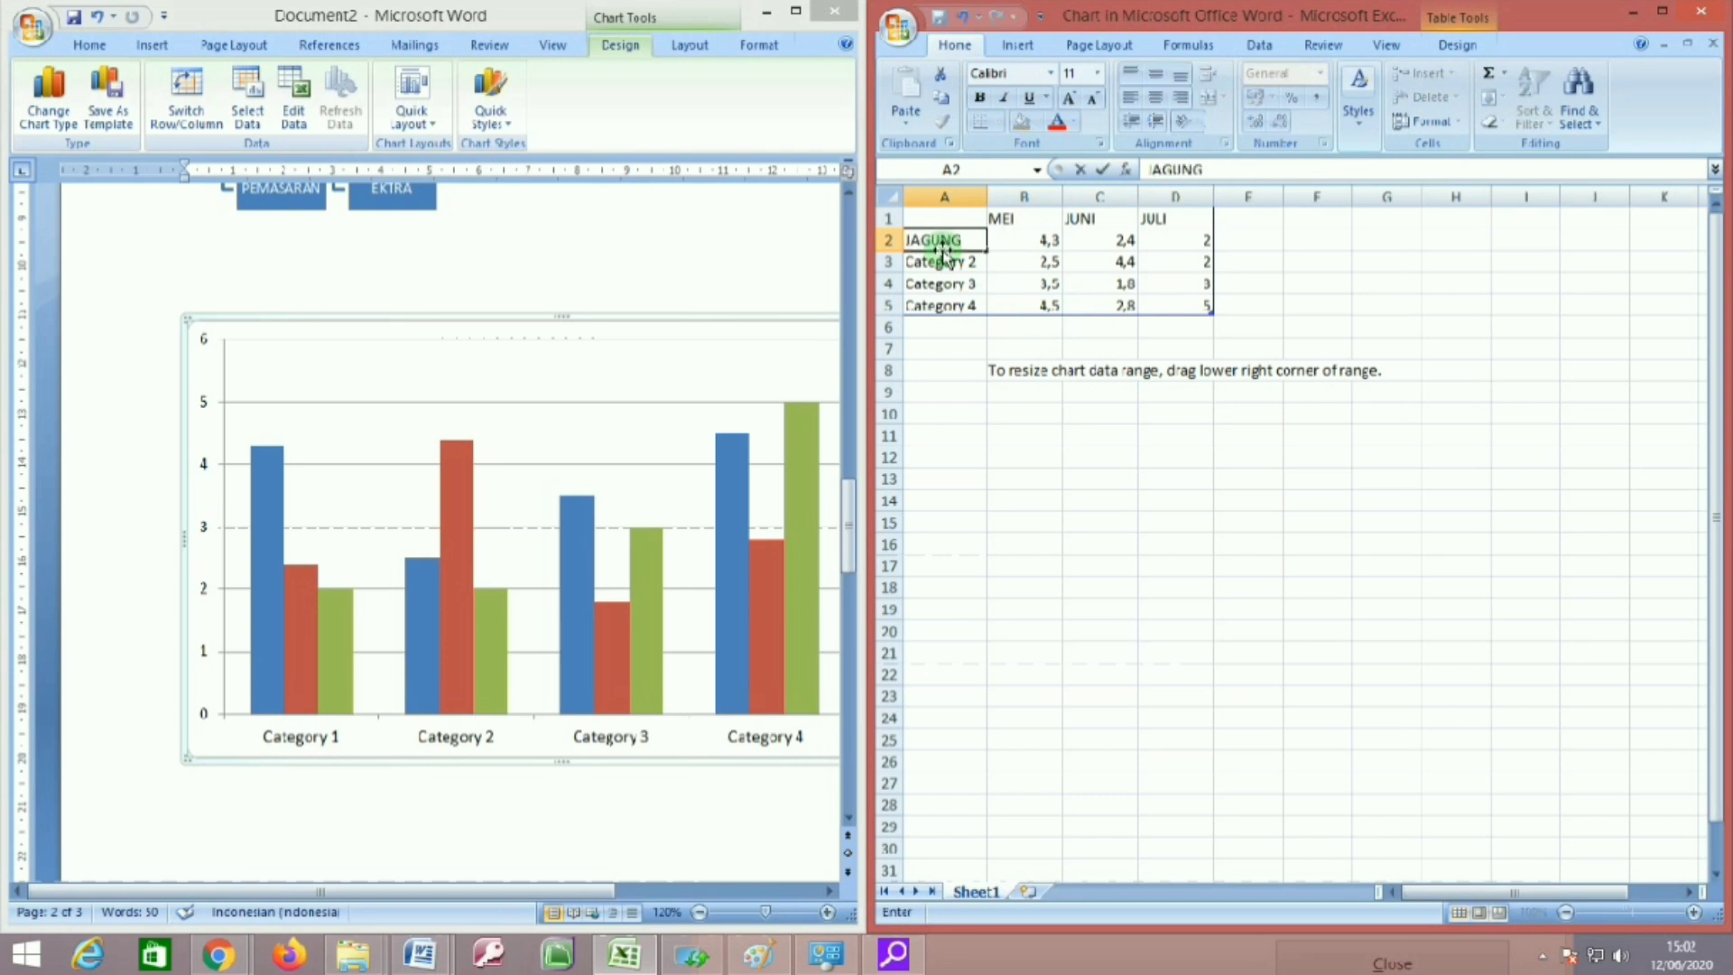
key(Return)
text(TO)
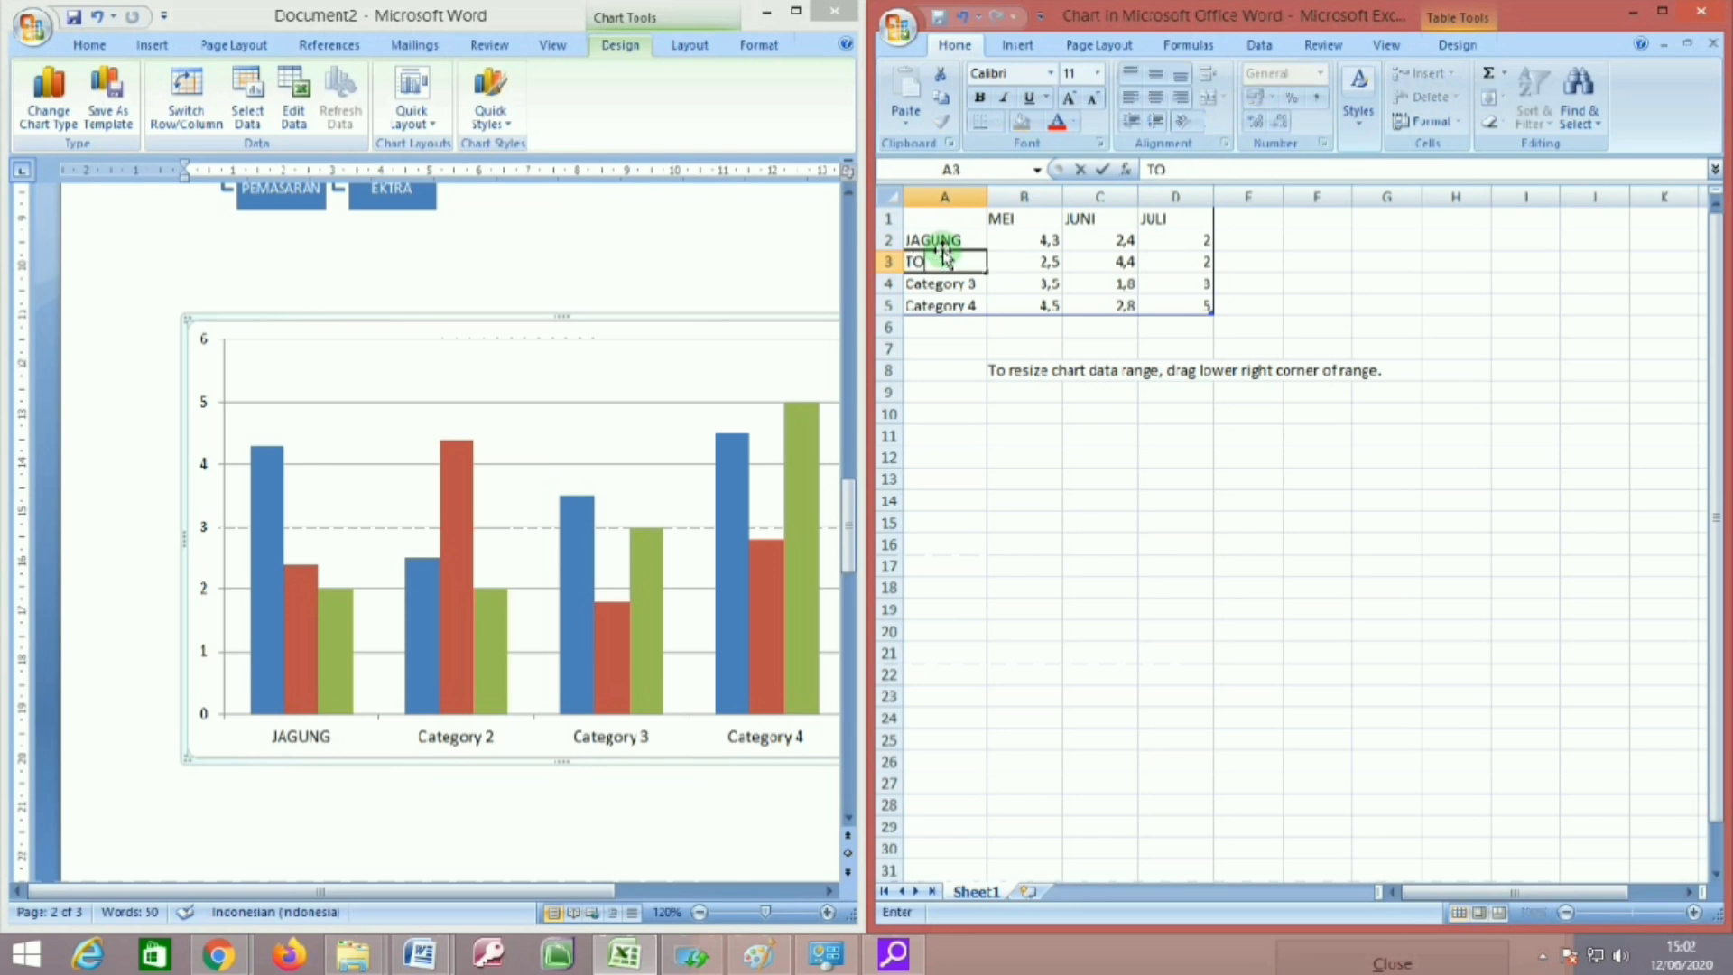
text(MAT)
key(Return)
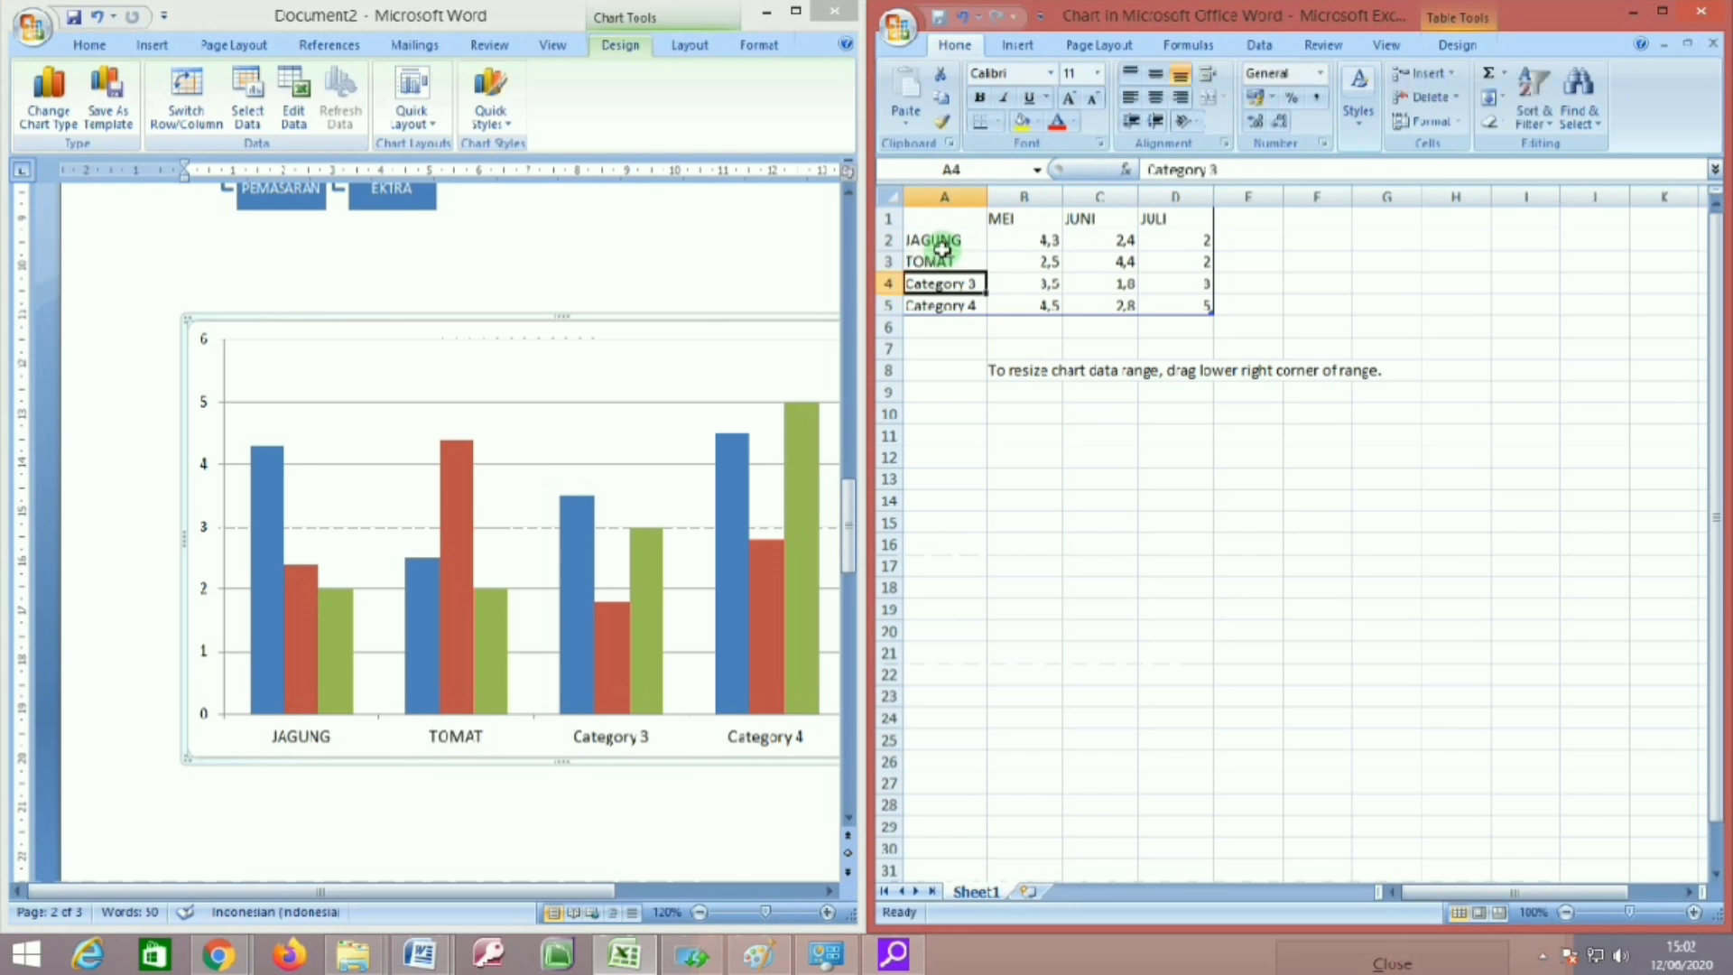
Name the third category APEL, change the first two to JERUK and SEMANGKA, and name the fourth PIR.
text(APEL)
key(Return)
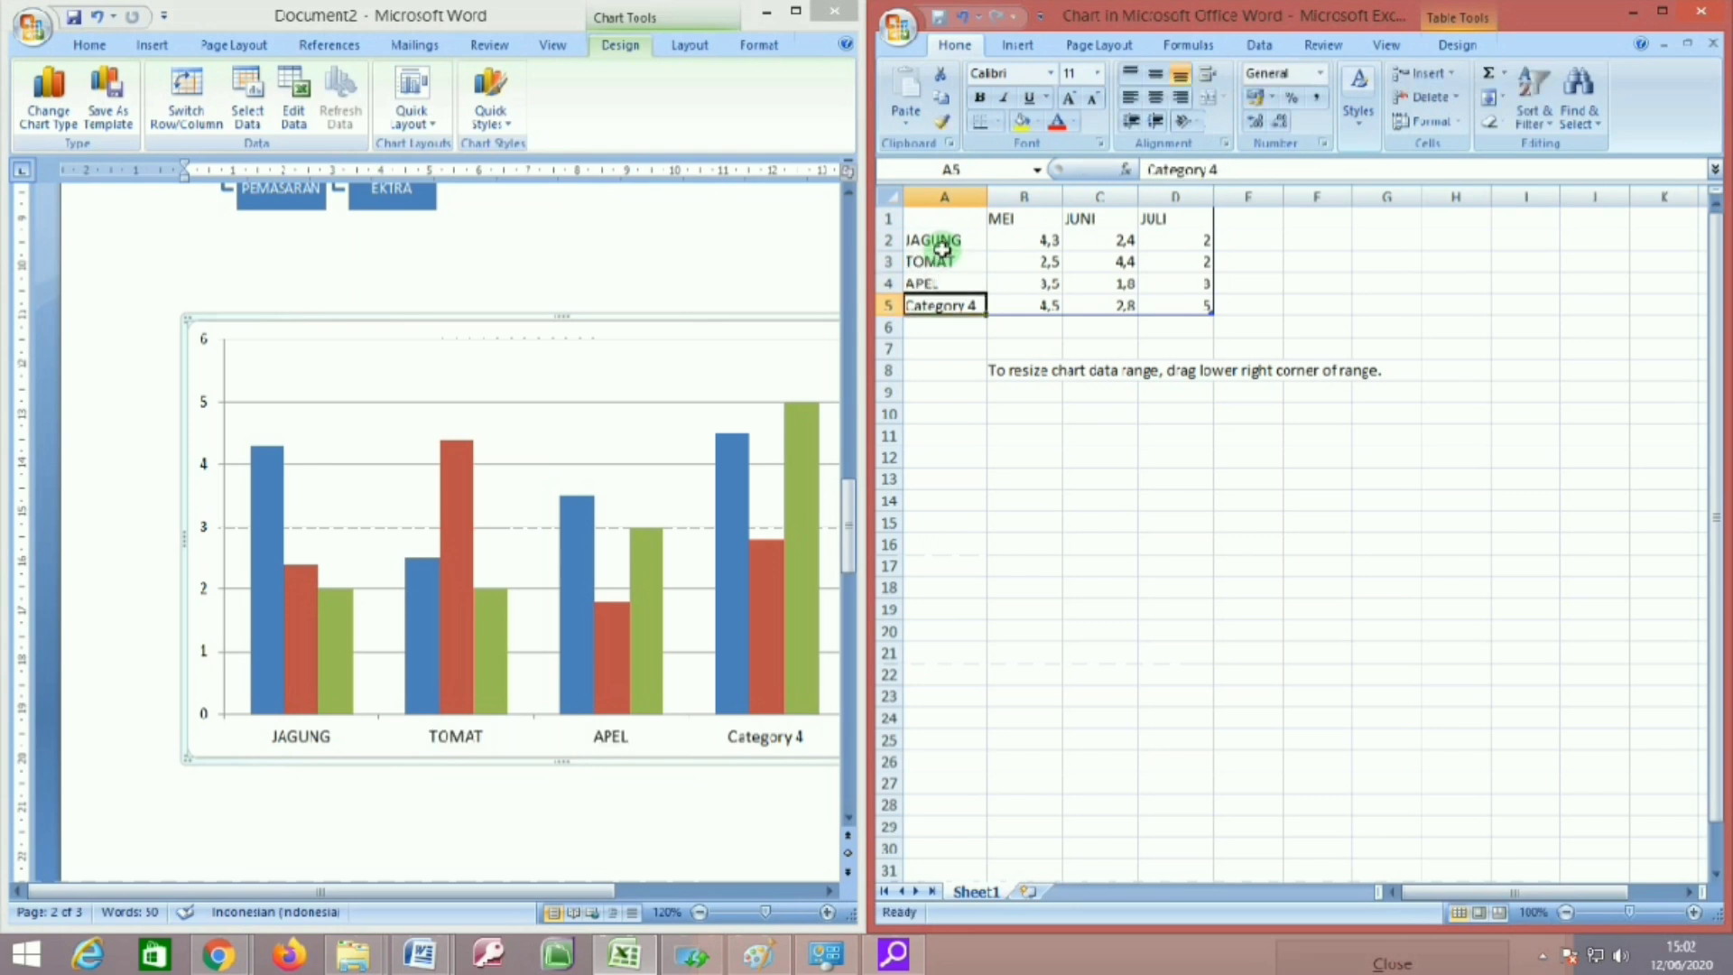
click(942, 248)
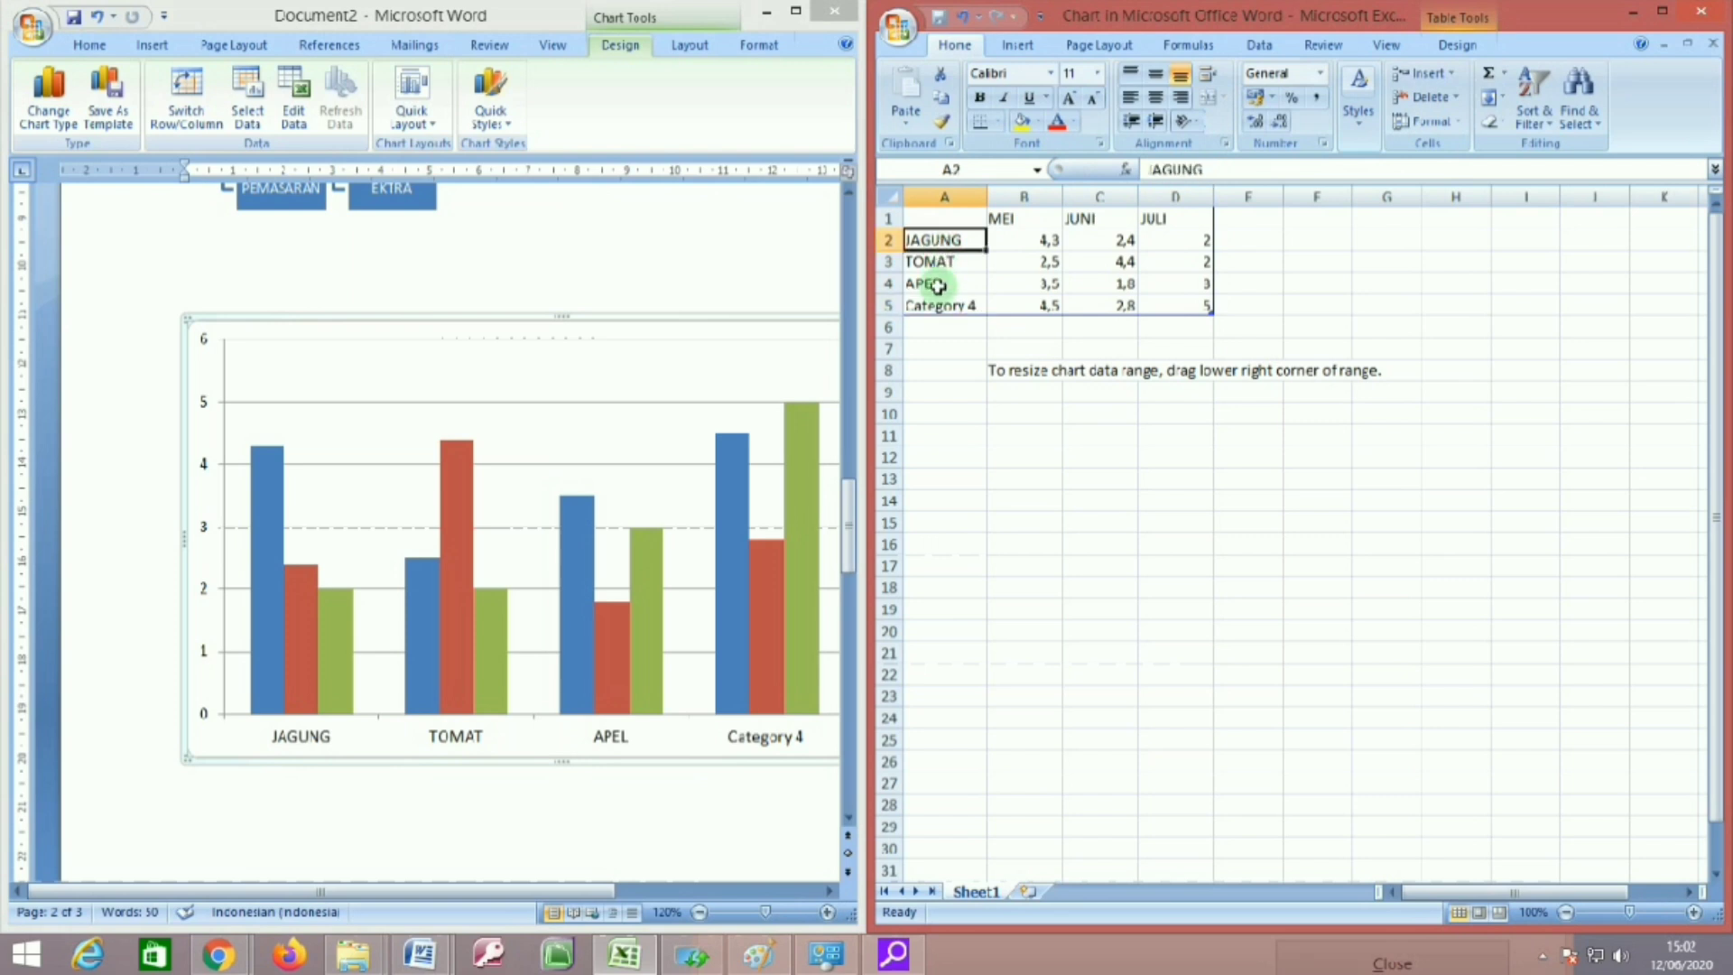
text(JERUK)
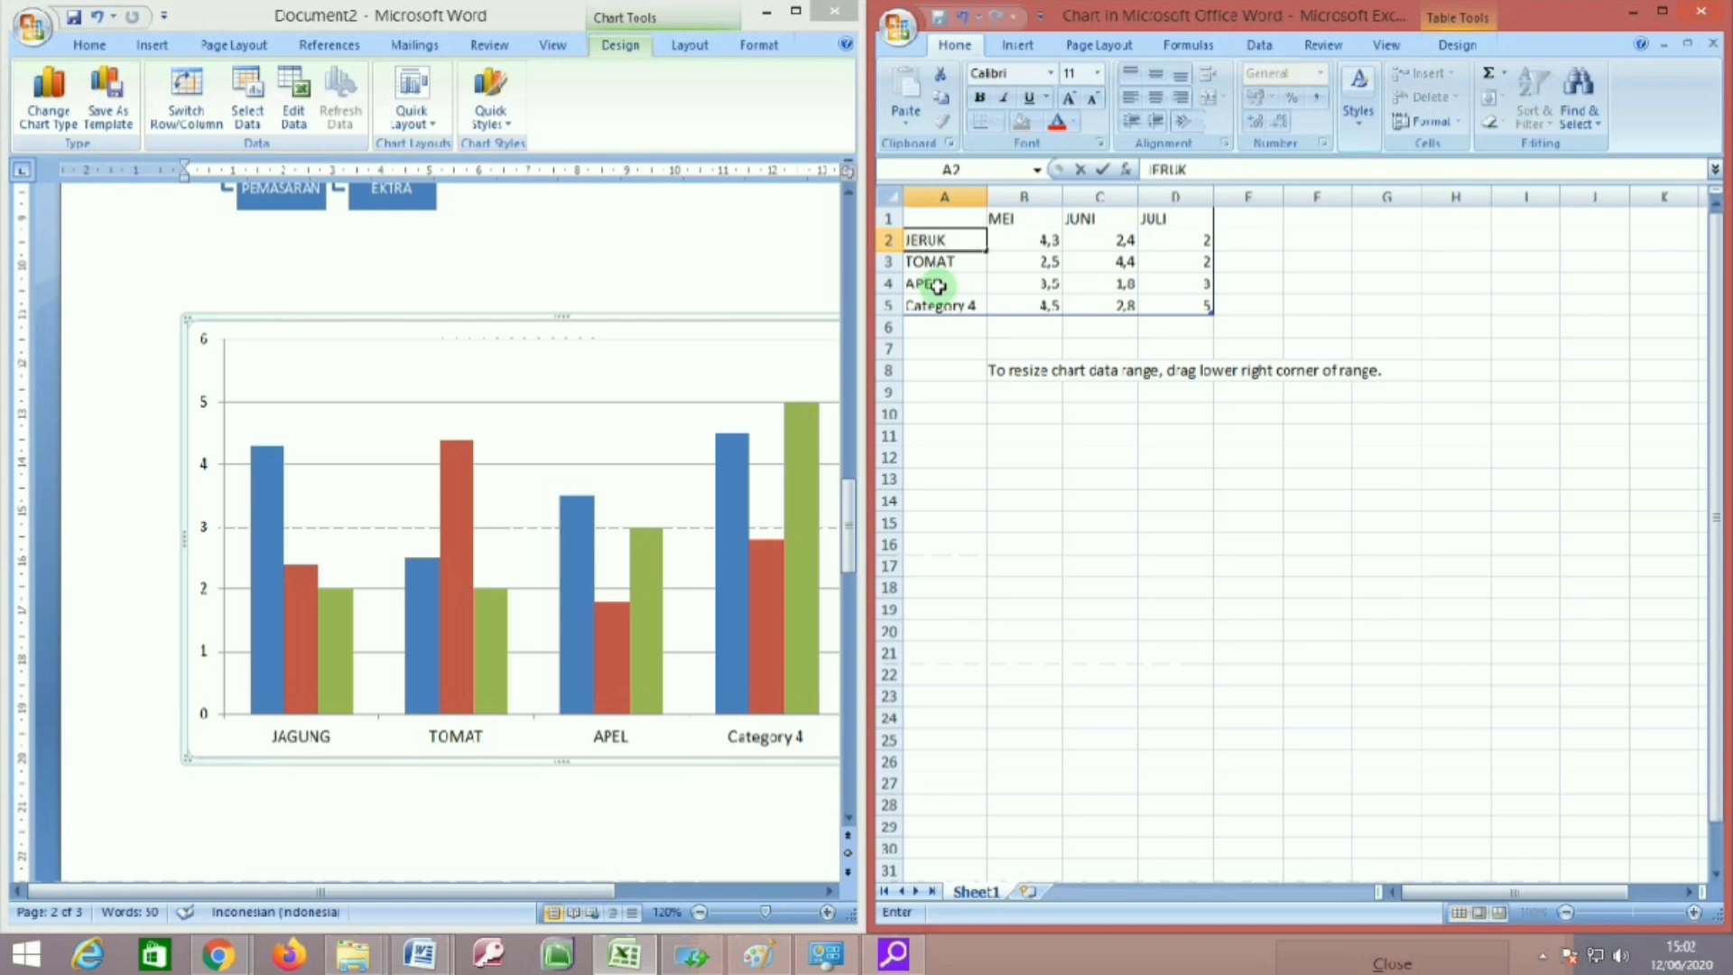
key(Return)
text(S)
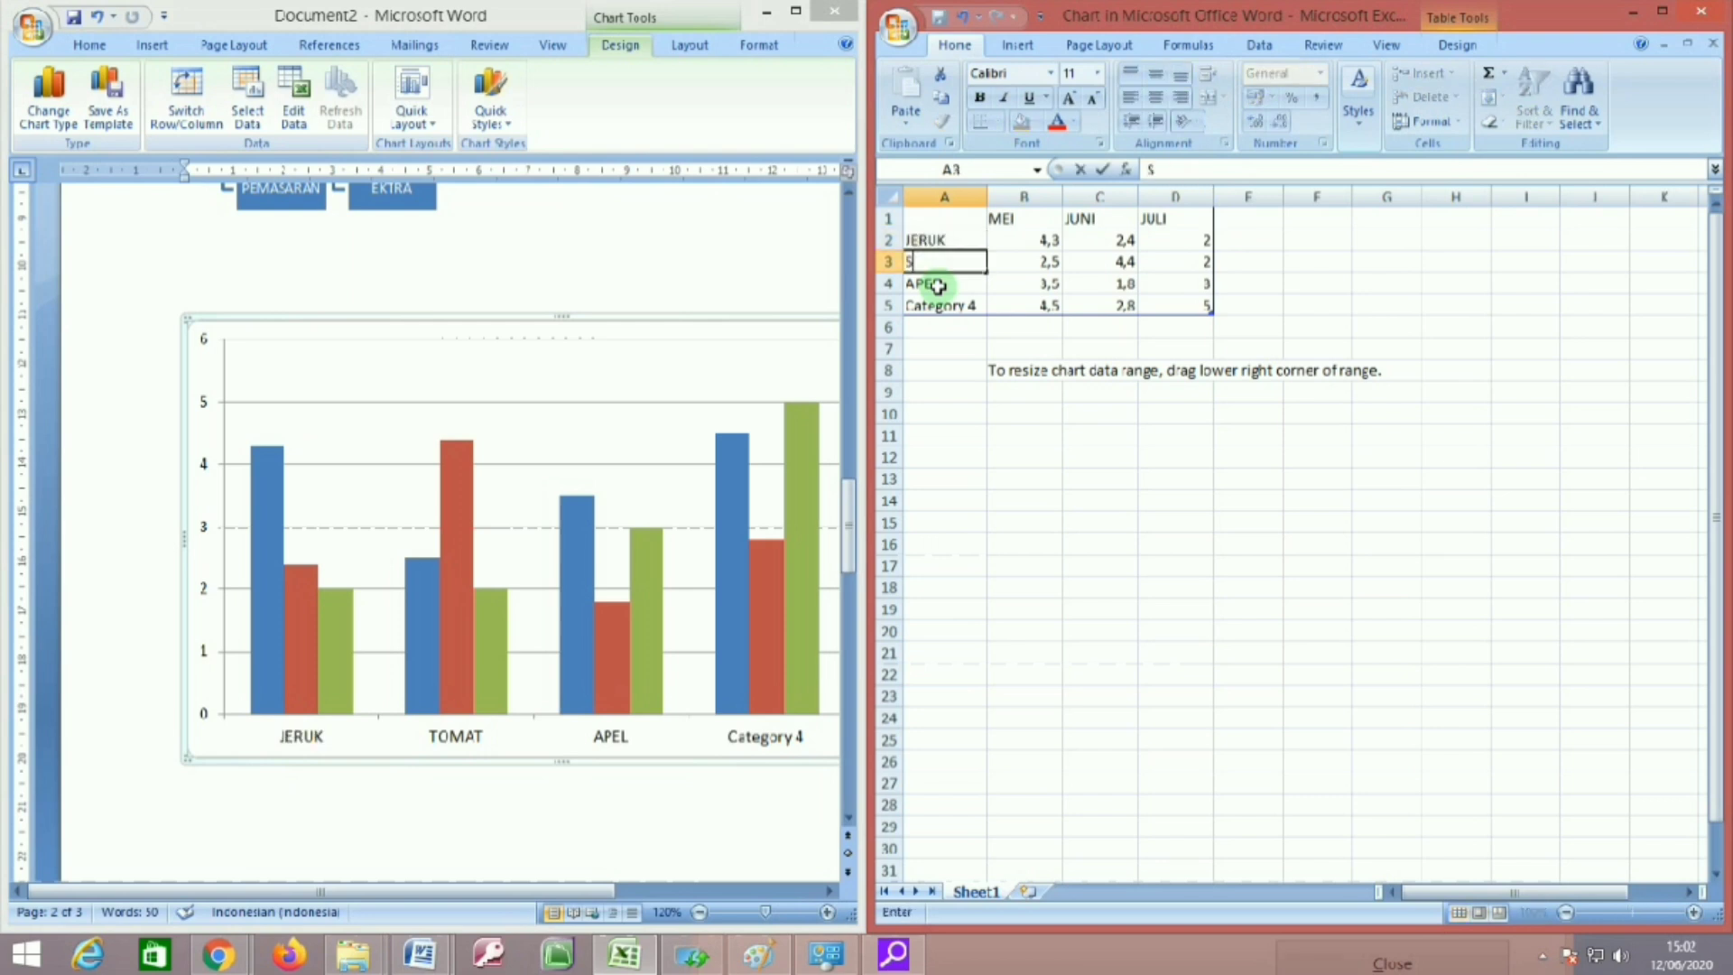
text(EMANGKA)
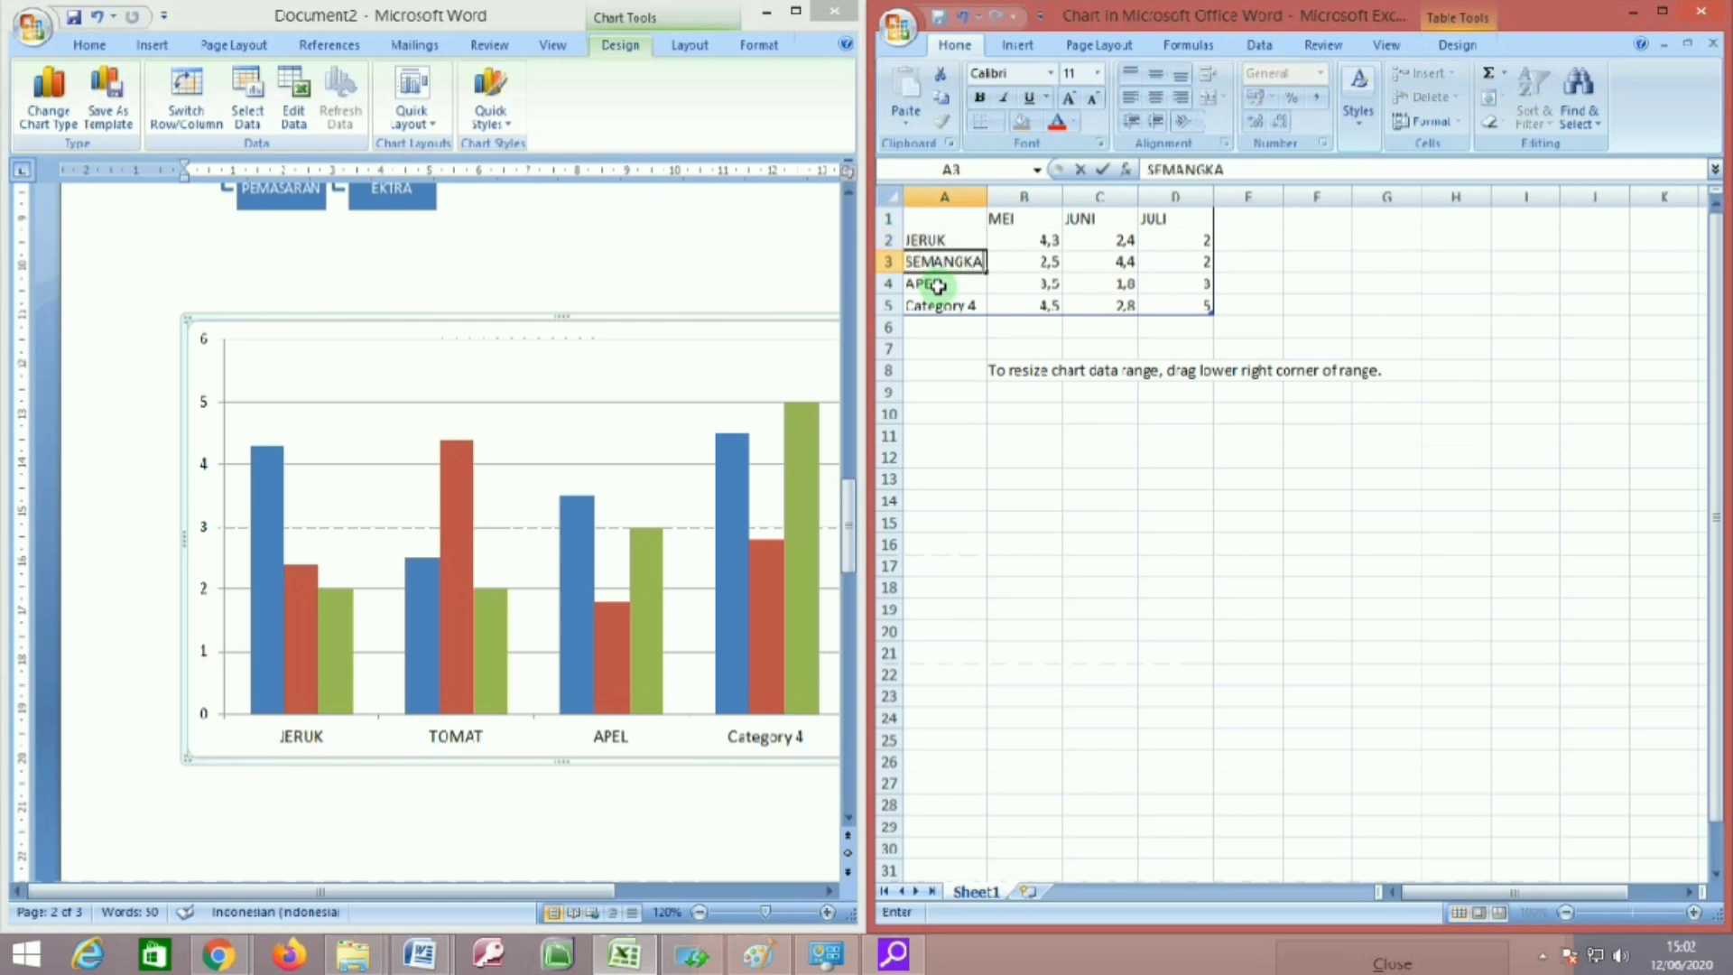
key(Return)
key(Return)
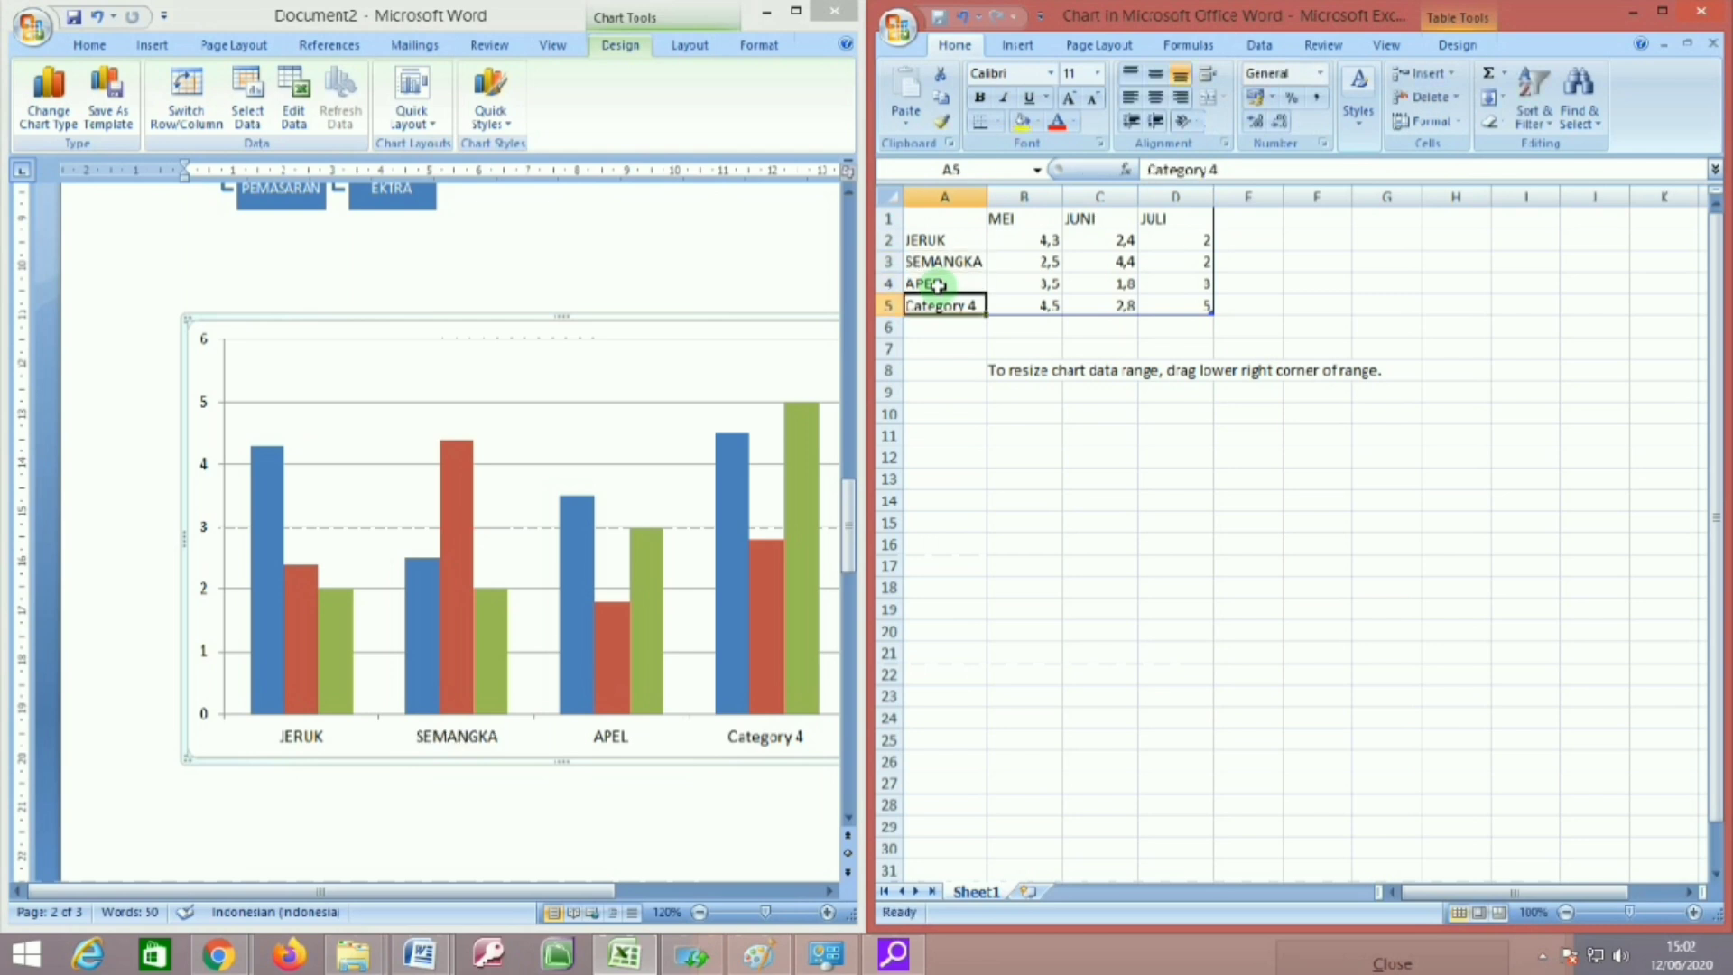
text(P)
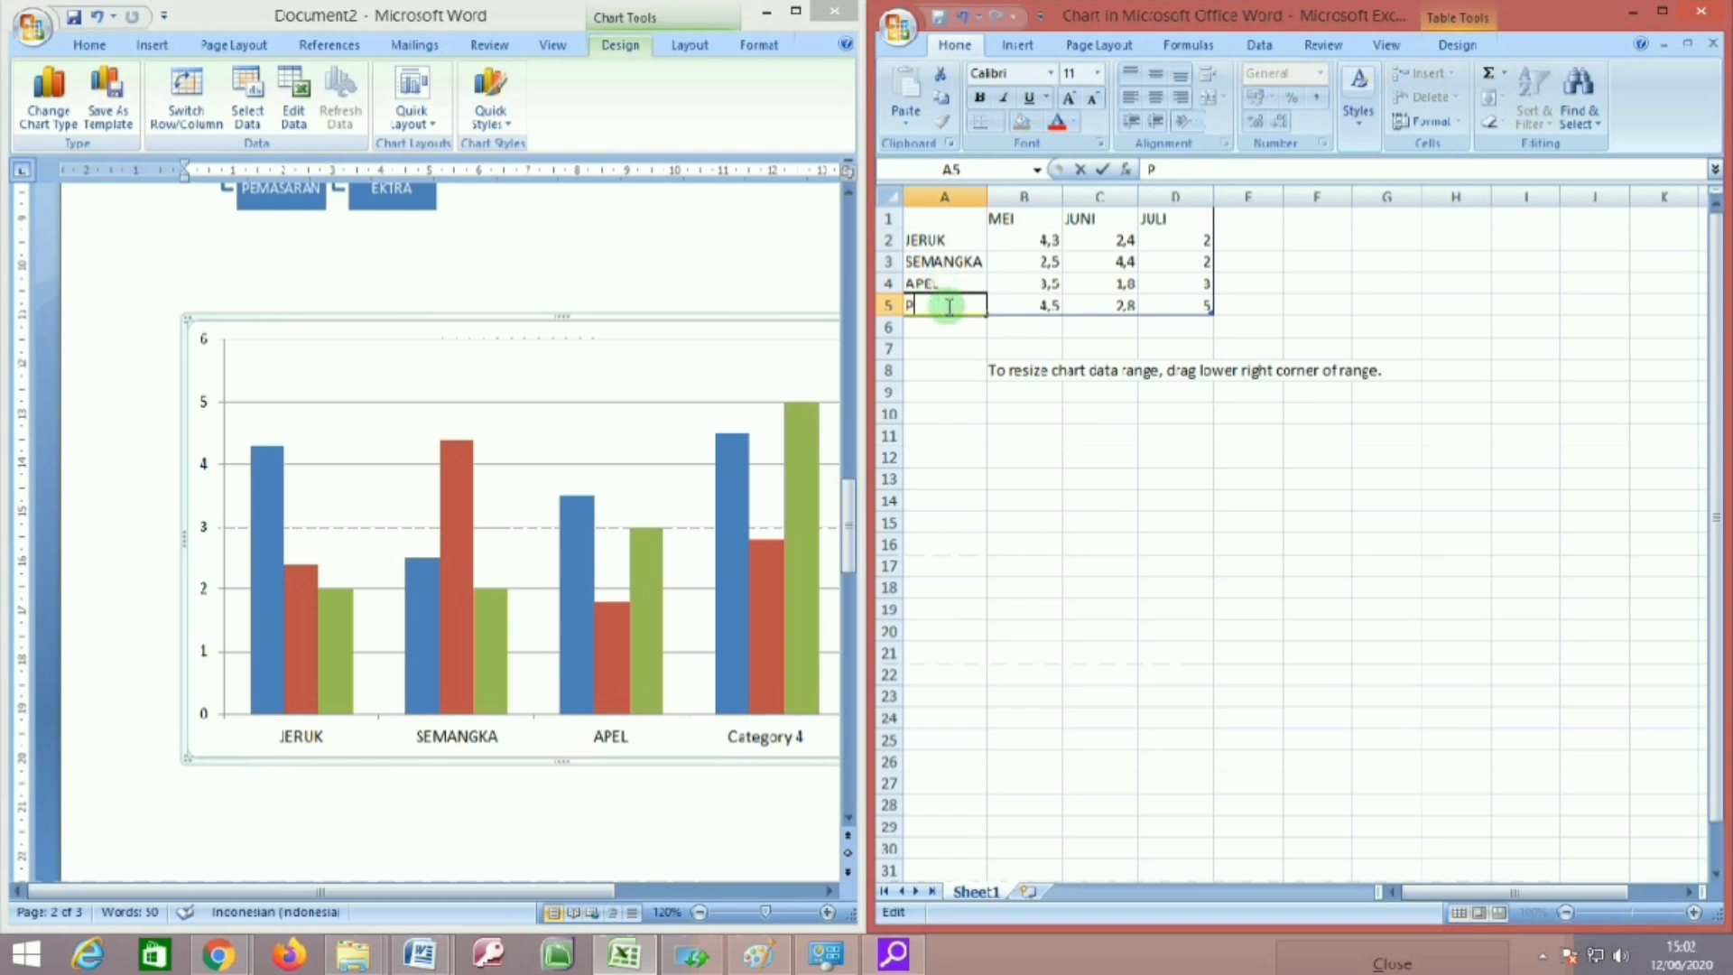
text(IR)
click(998, 388)
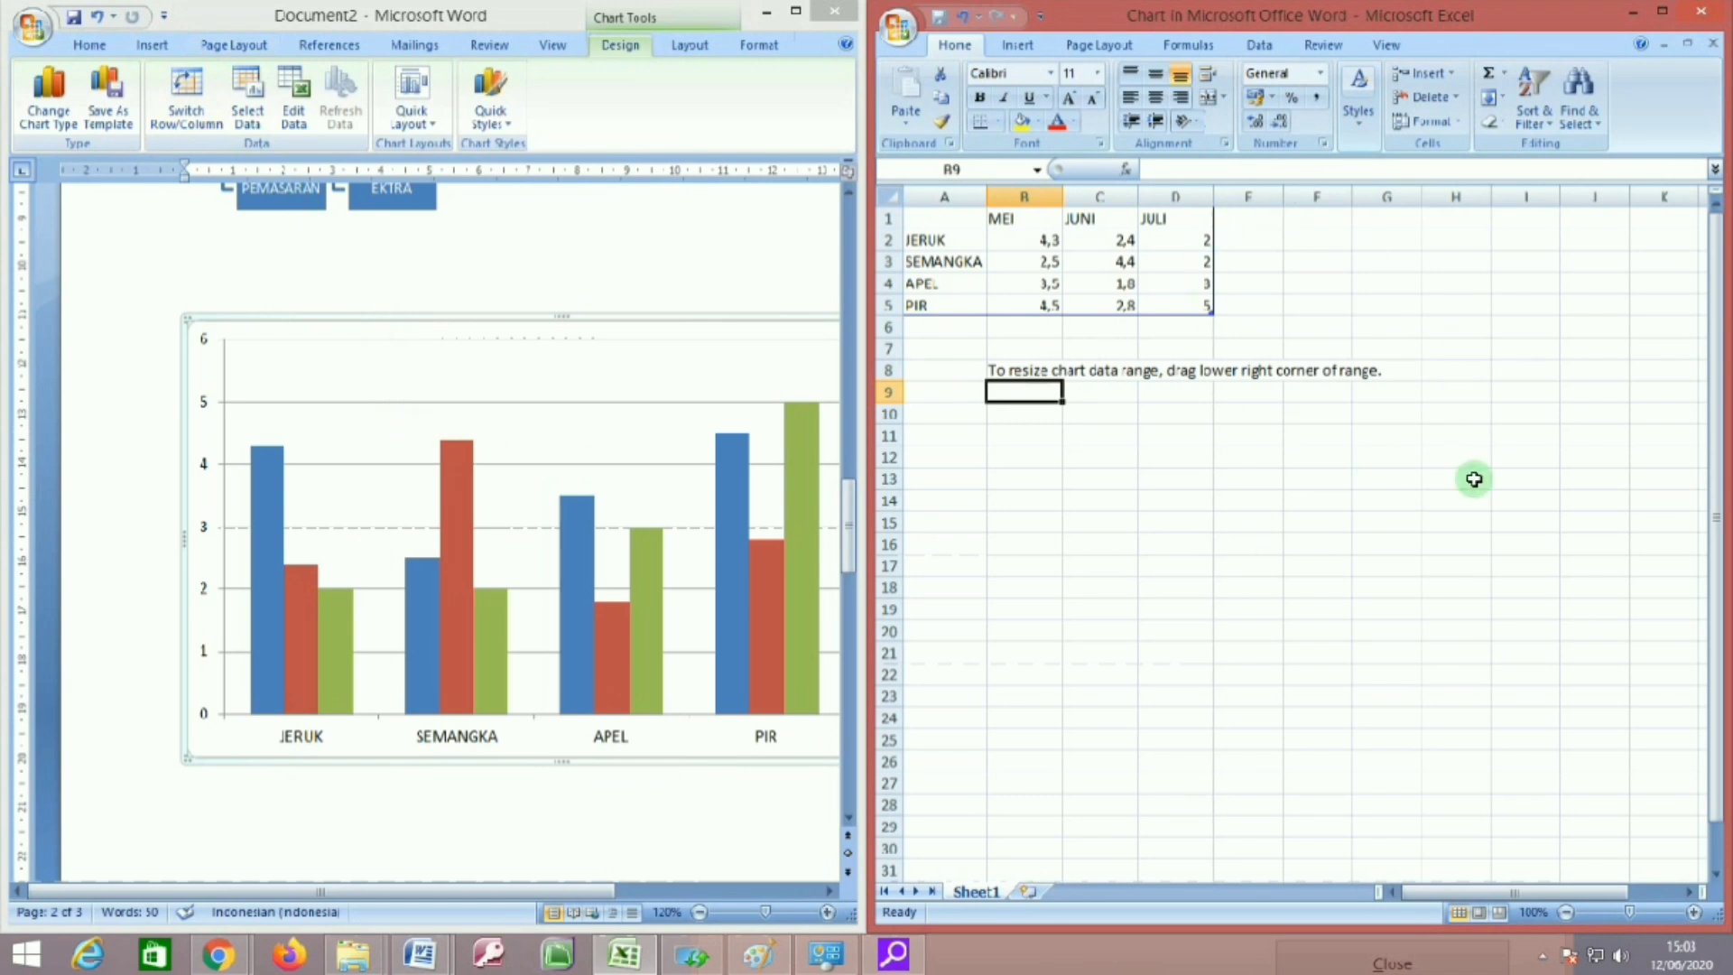
Fill the MEI column with 8, 10, 15 and 5 for JERUK, SEMANGKA, APEL and PIR.
scroll(1365, 445, down, 2)
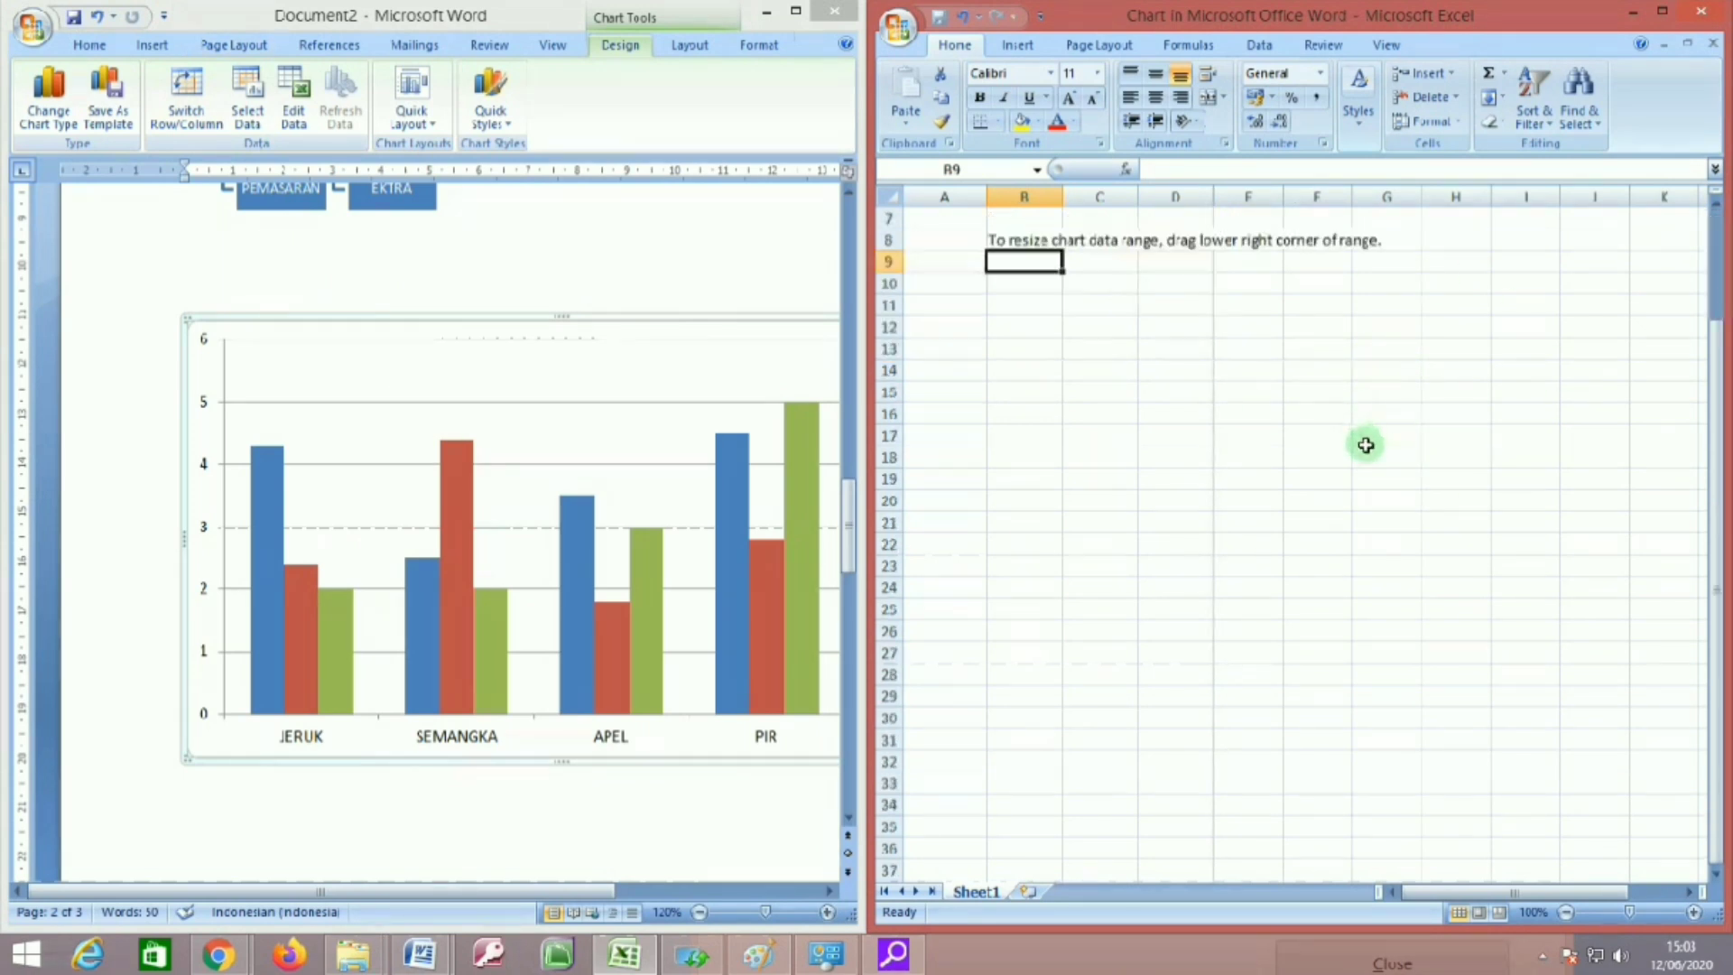
scroll(1365, 445, up, 2)
click(1047, 240)
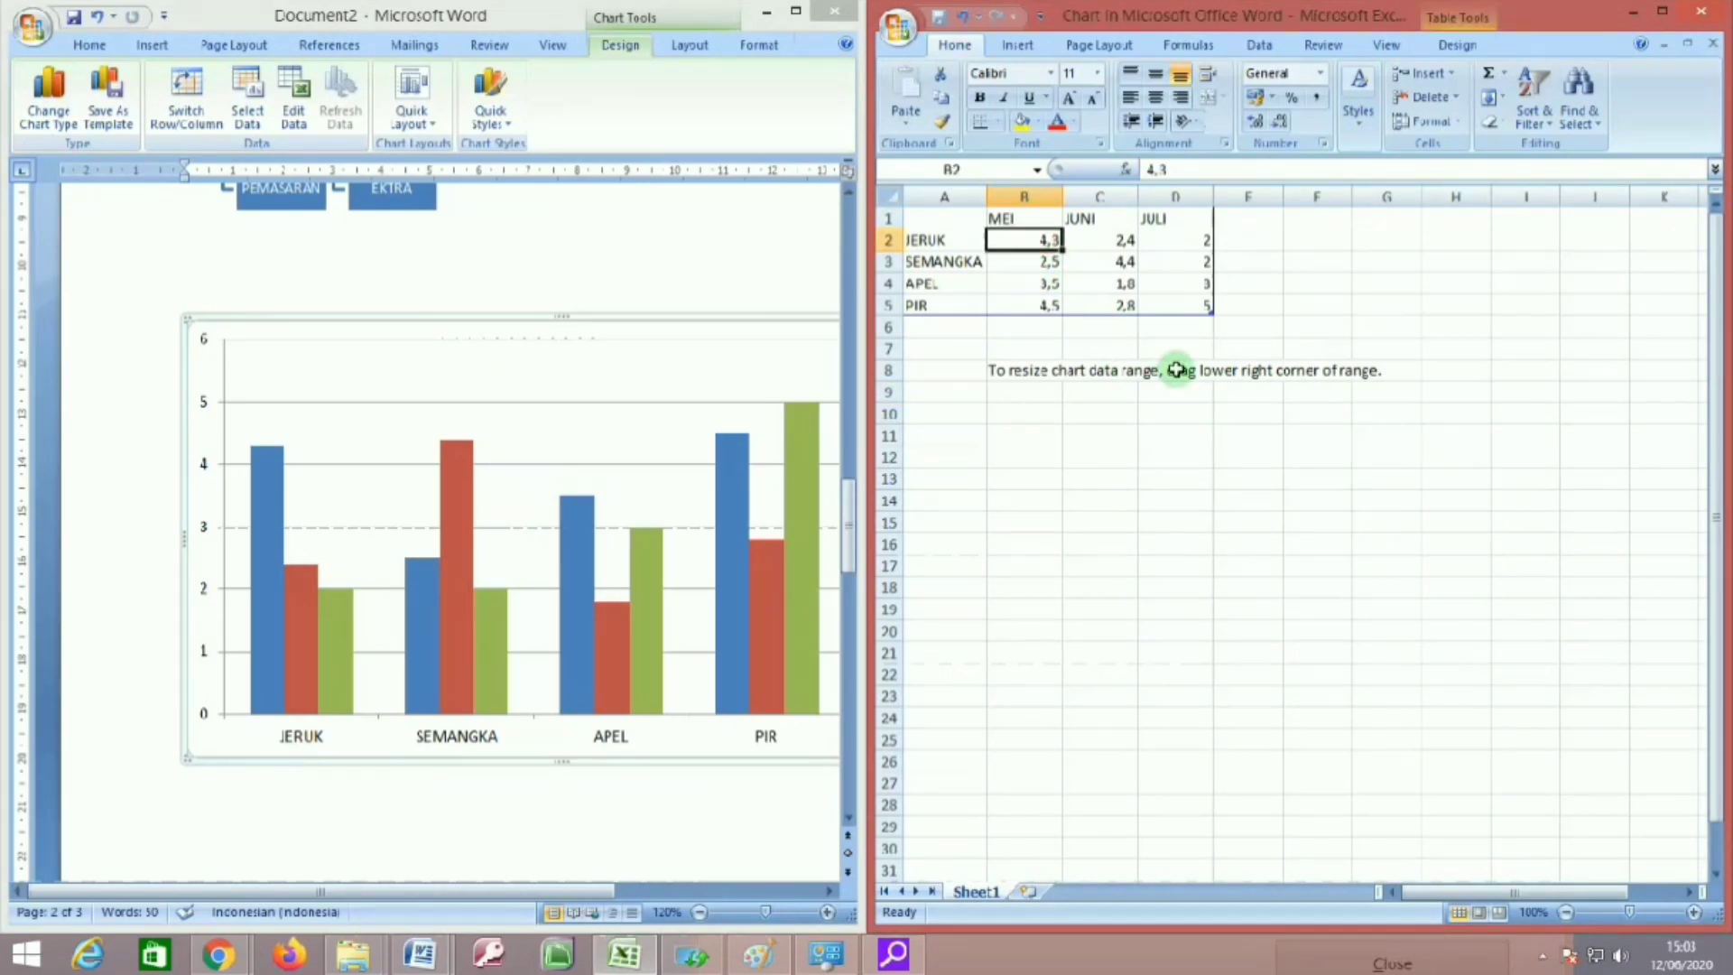
text(8)
key(Return)
text(10)
key(Return)
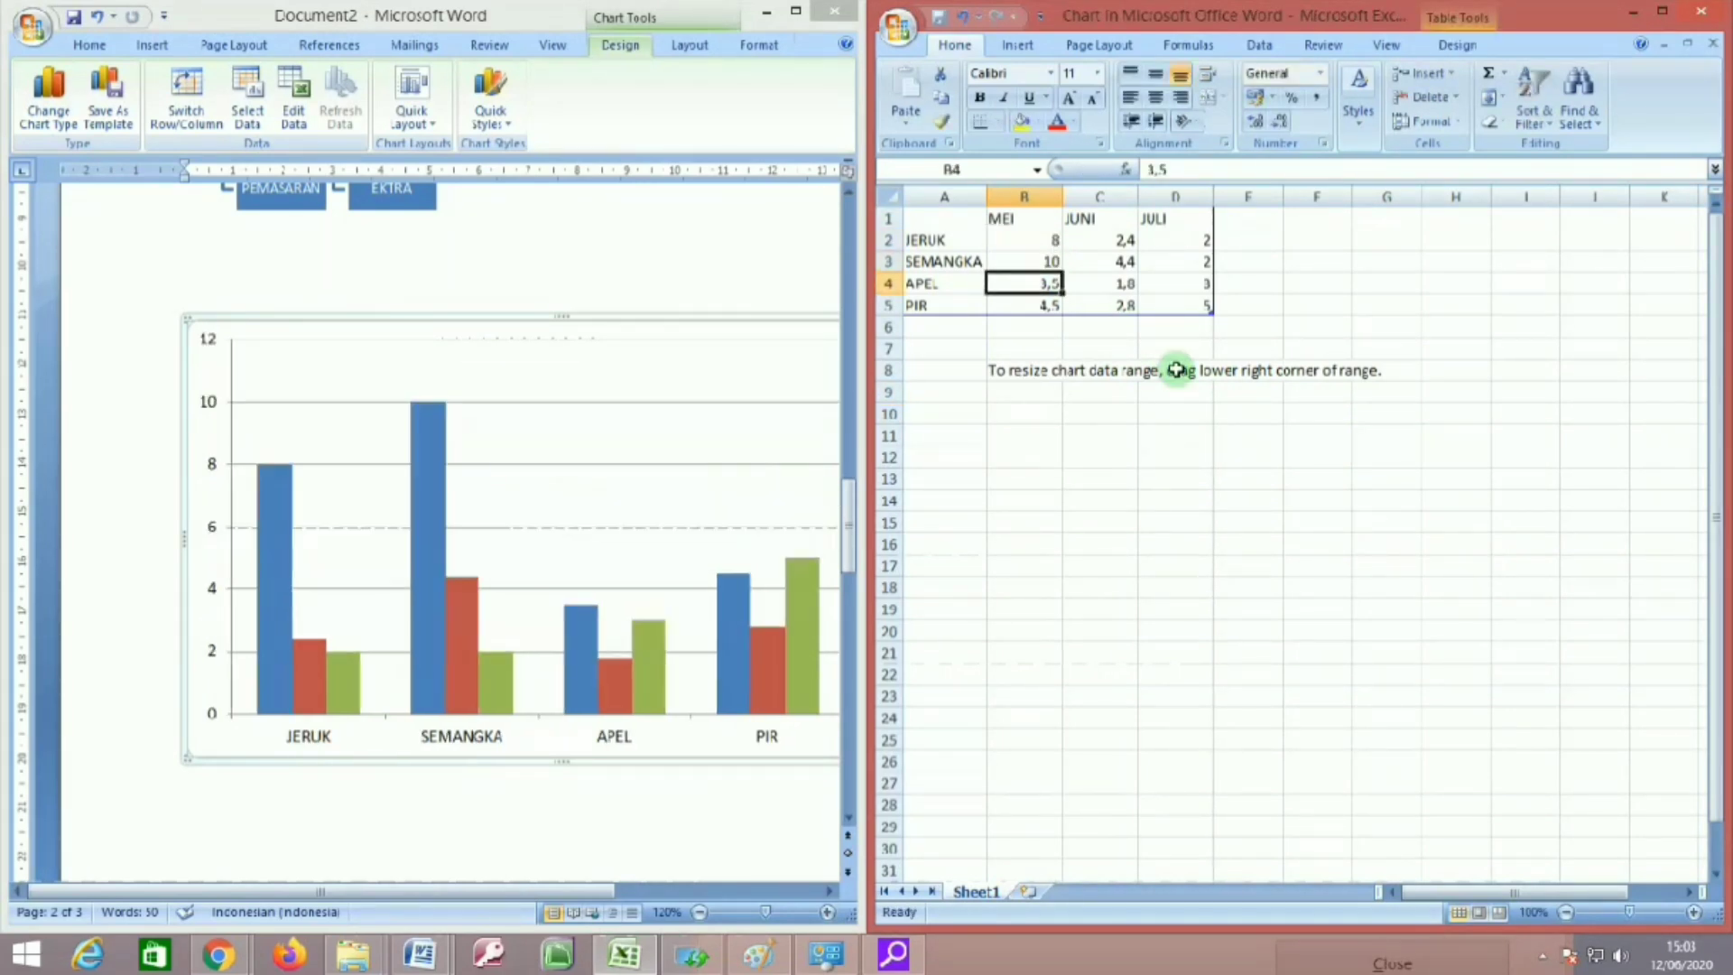
text(15)
key(Return)
text(5)
key(Right)
Fill the JUNI column with 2, 5, 6 and 8 for the four fruit rows.
key(Up)
key(Up)
key(Up)
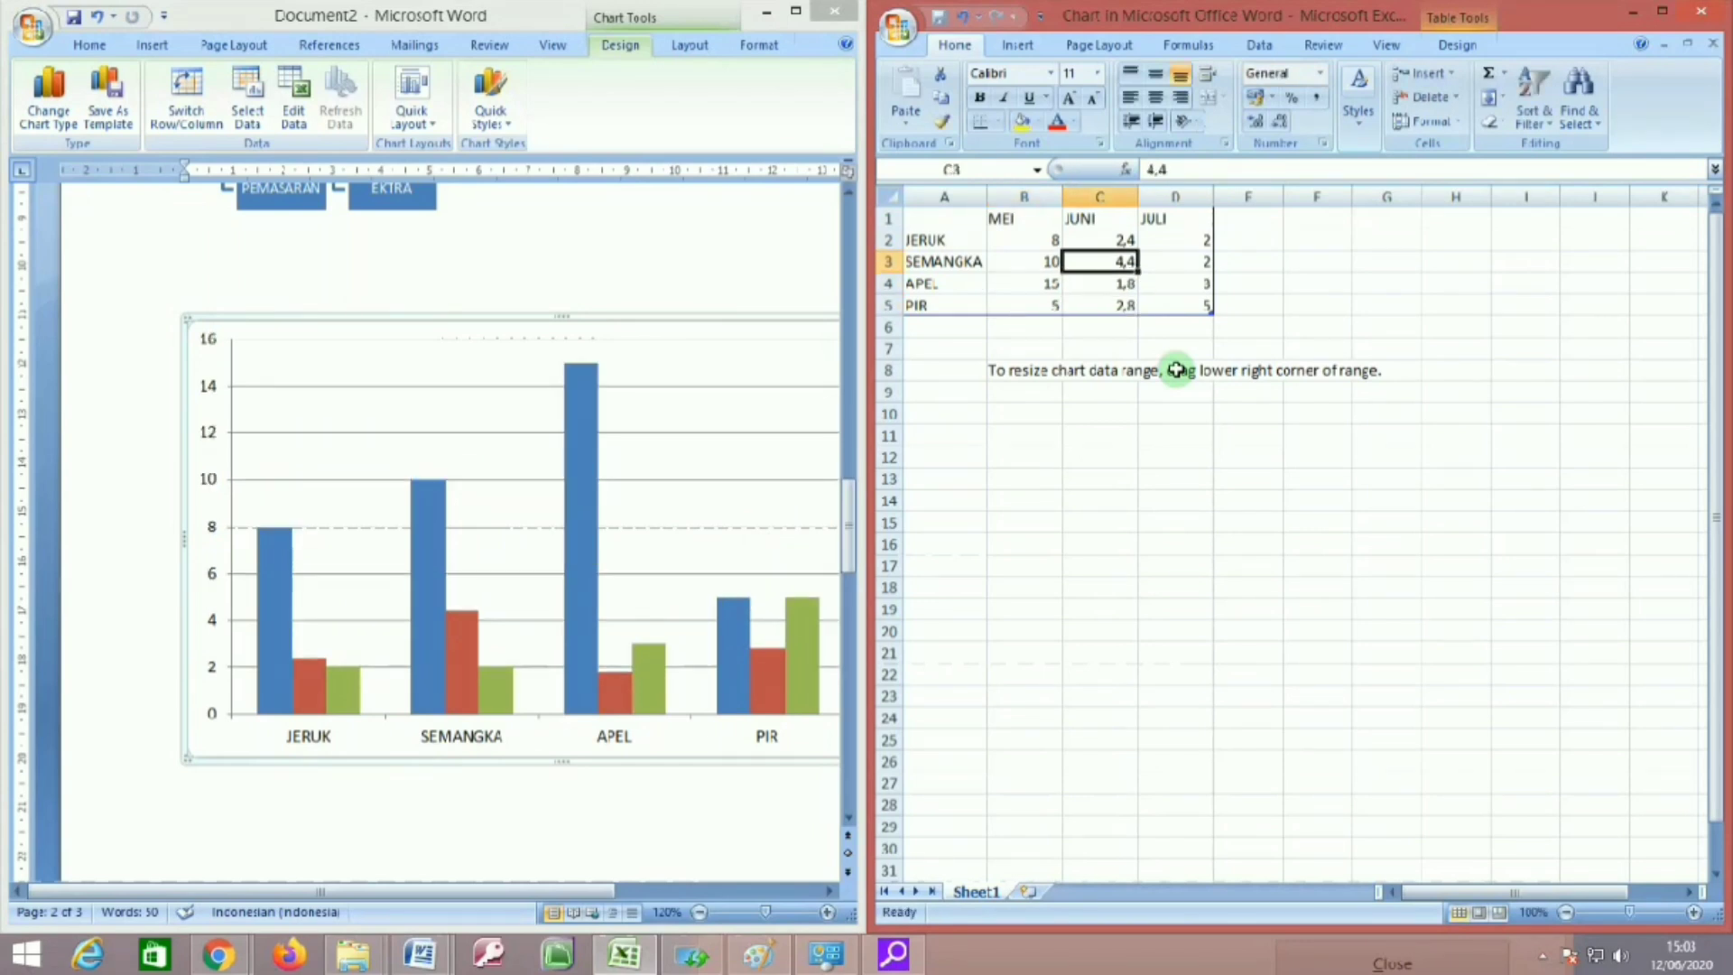
text(2)
key(Return)
text(5)
key(Return)
text(6)
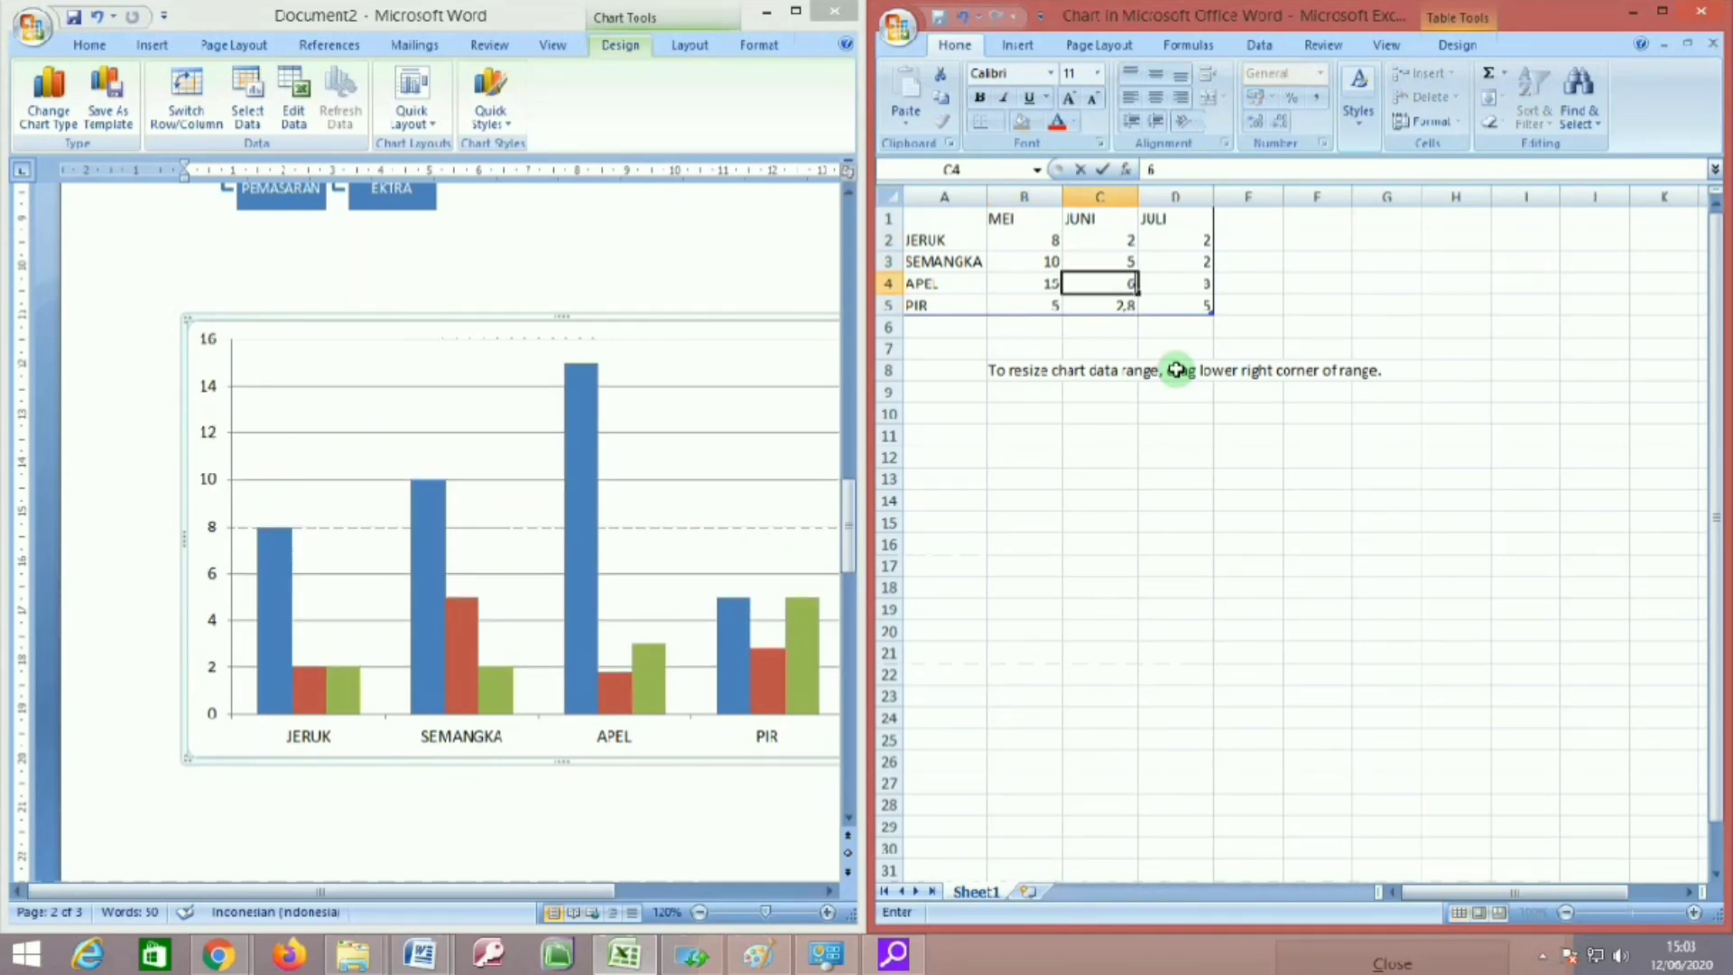
key(Return)
text(8)
key(Right)
Fill the JULI column with 8, 5, 9 and 4 for the four fruit rows.
key(Up)
key(Up)
key(Up)
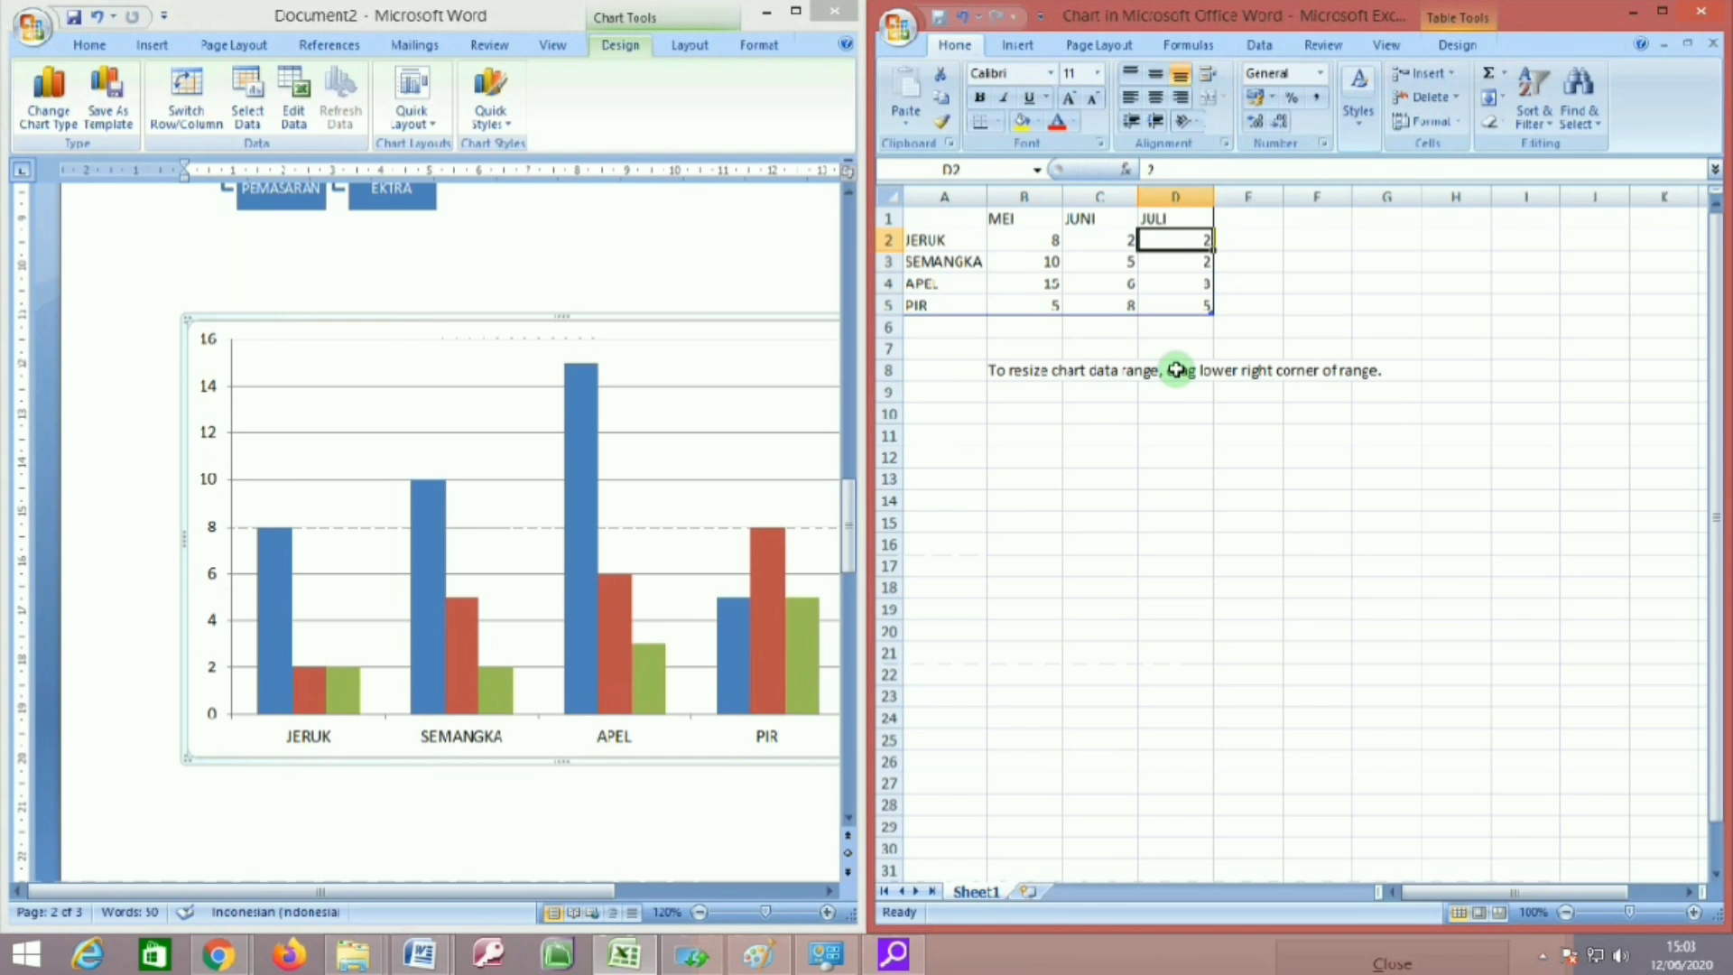
text(8)
key(Return)
text(5)
key(Return)
text(9)
key(Return)
text(4)
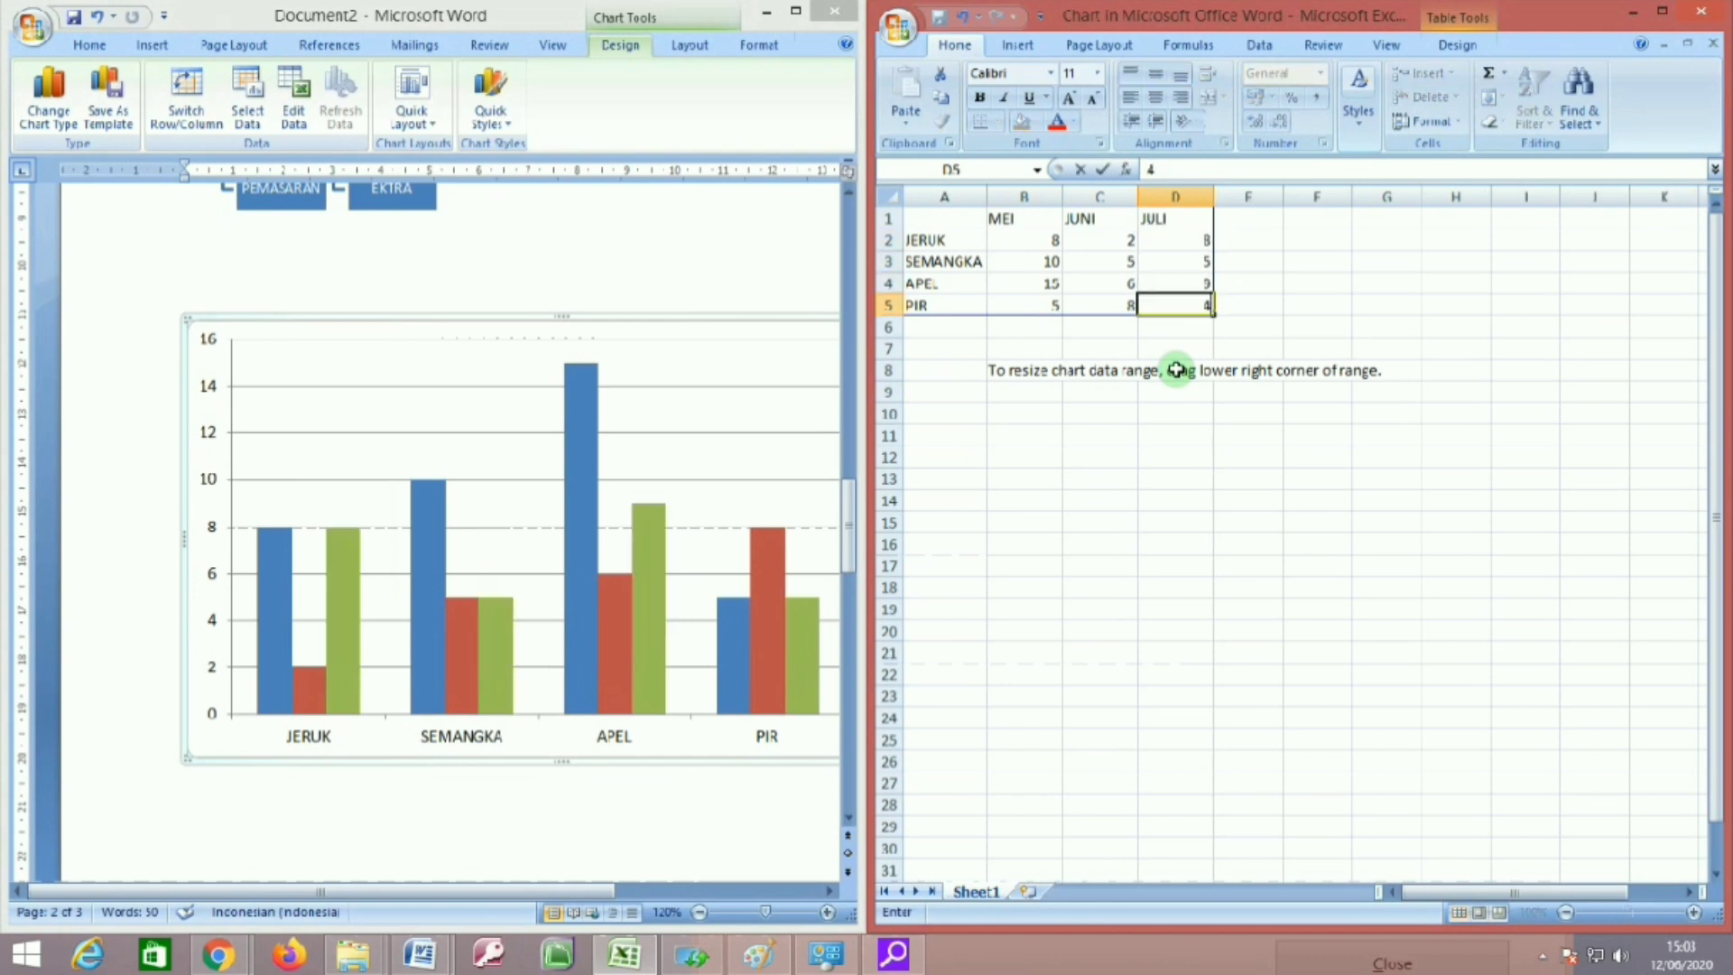
key(Return)
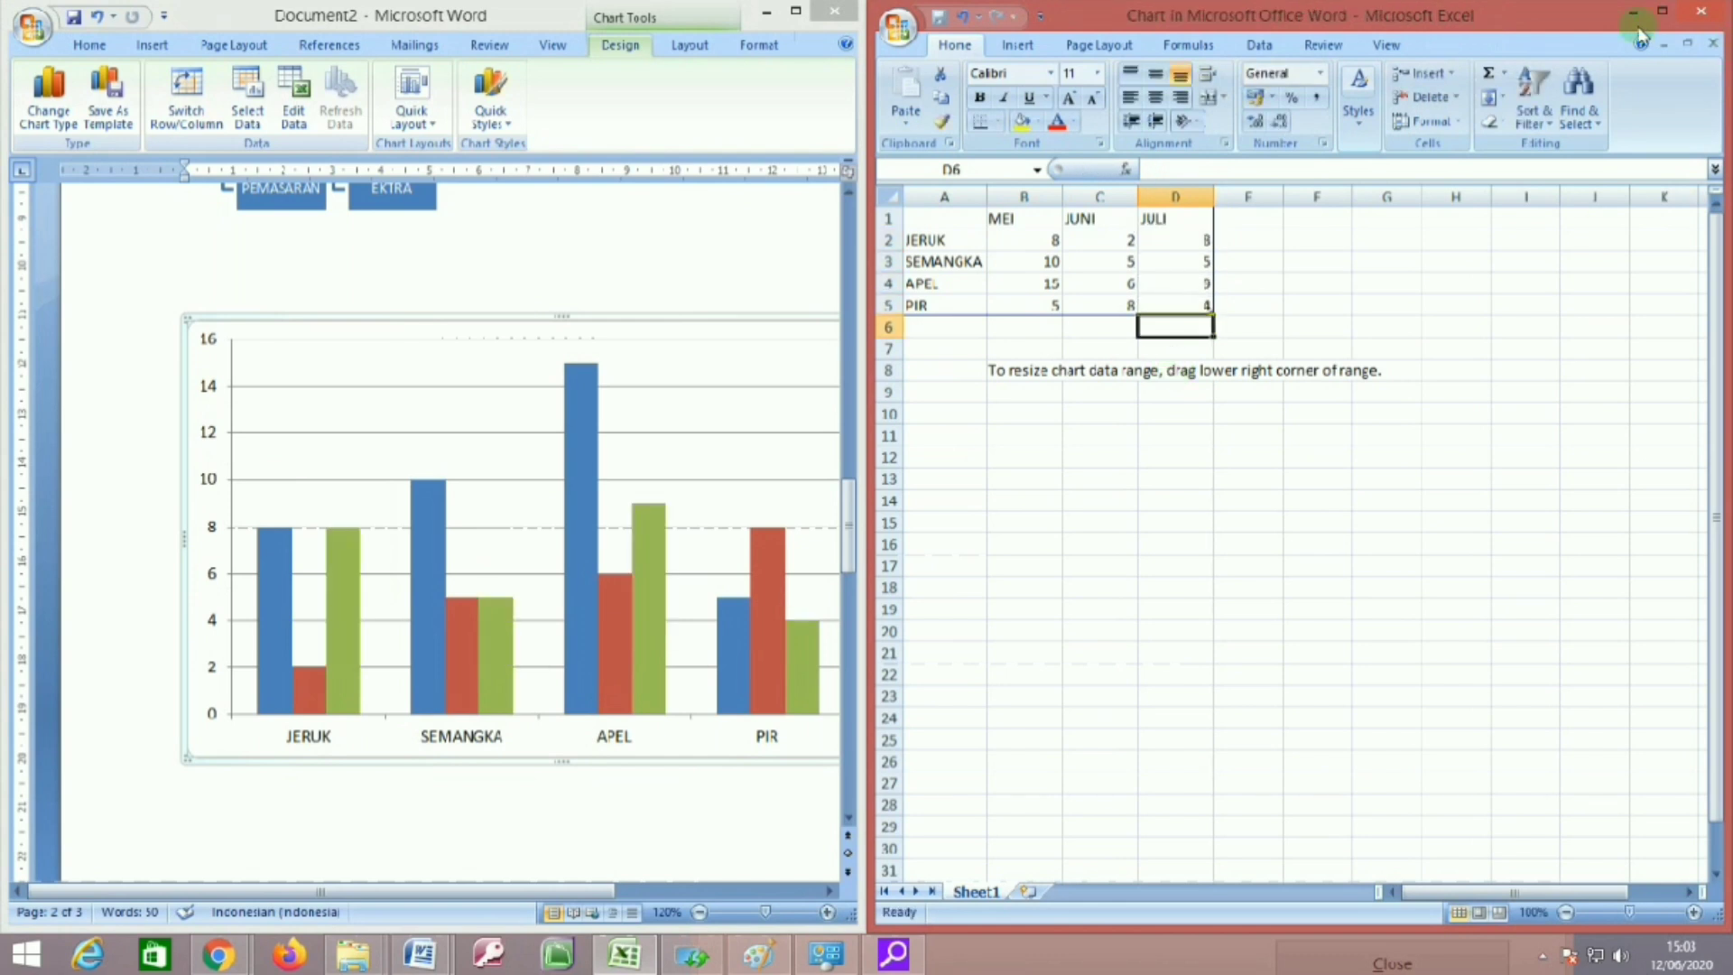
Maximize the Word document window and add data labels to the chart's blue MEI columns.
click(795, 12)
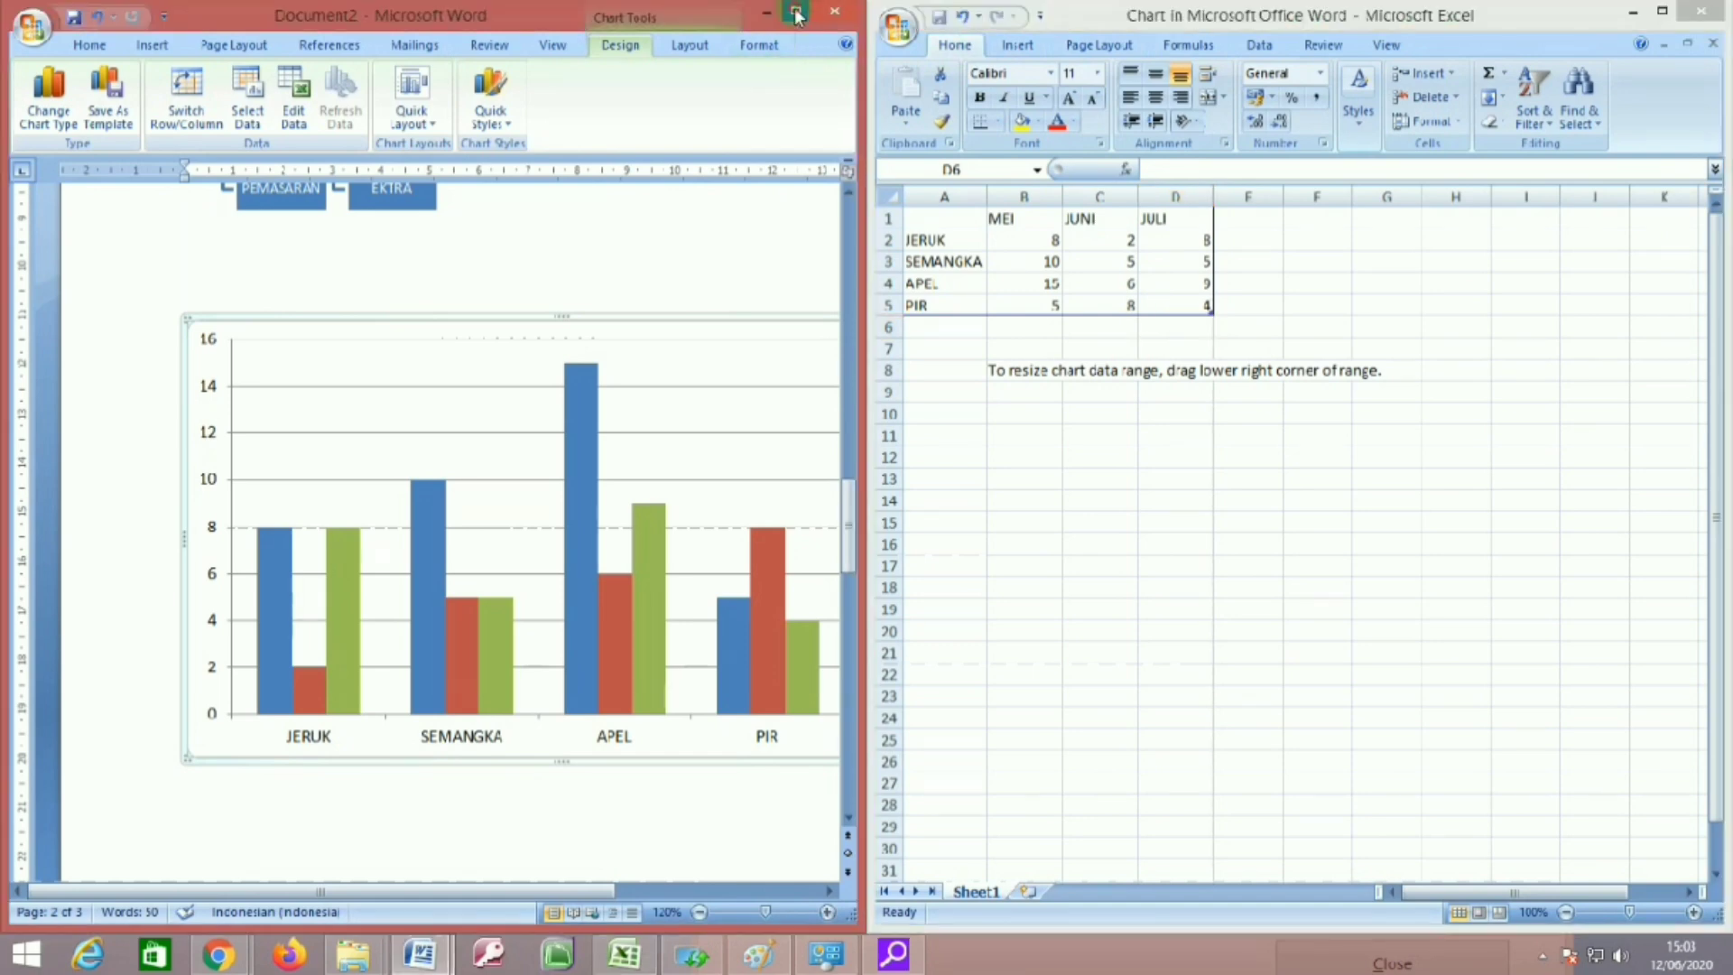
click(1311, 470)
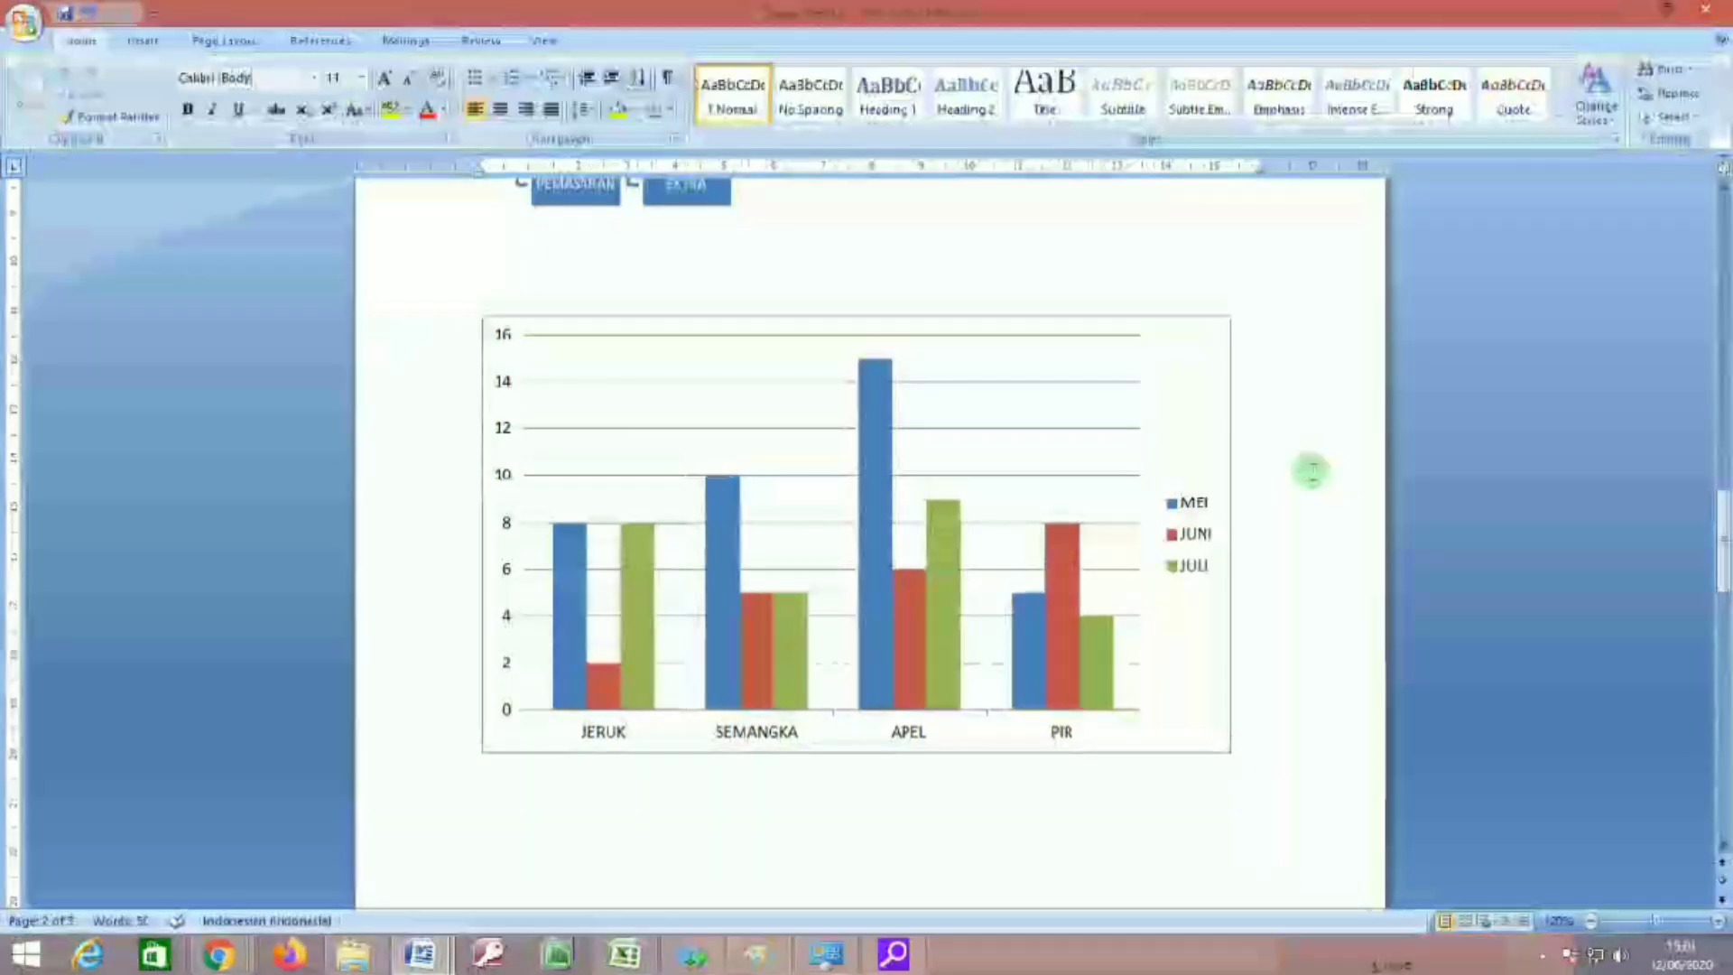
click(1196, 508)
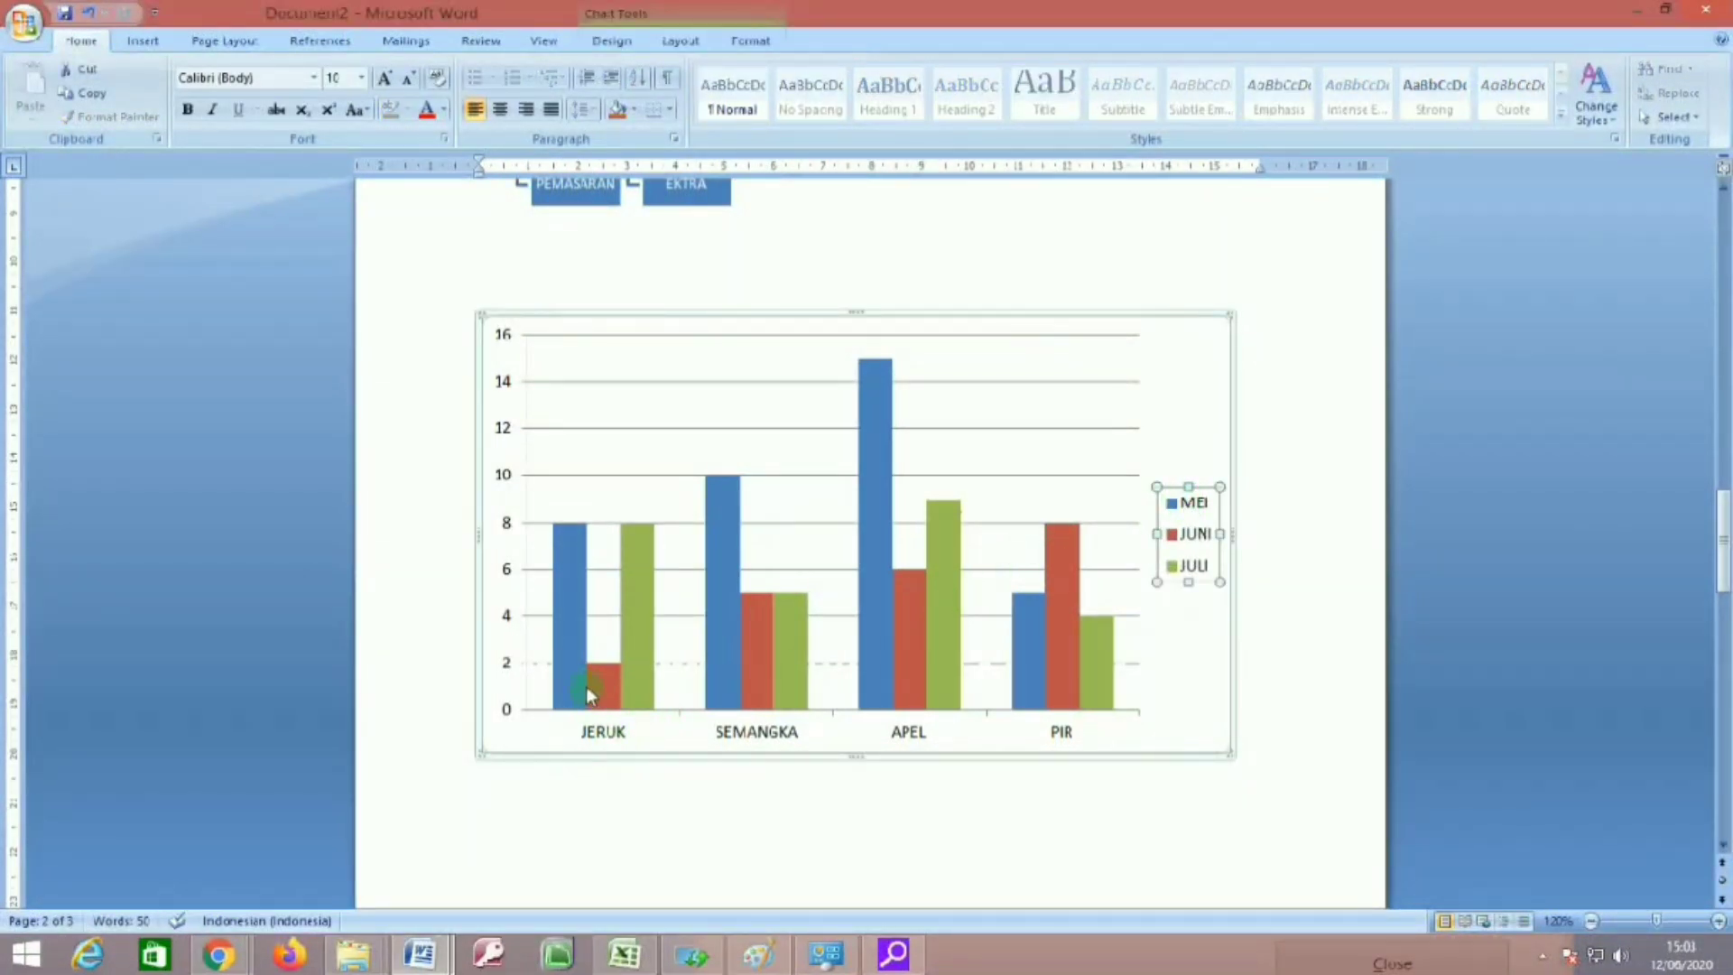
click(562, 611)
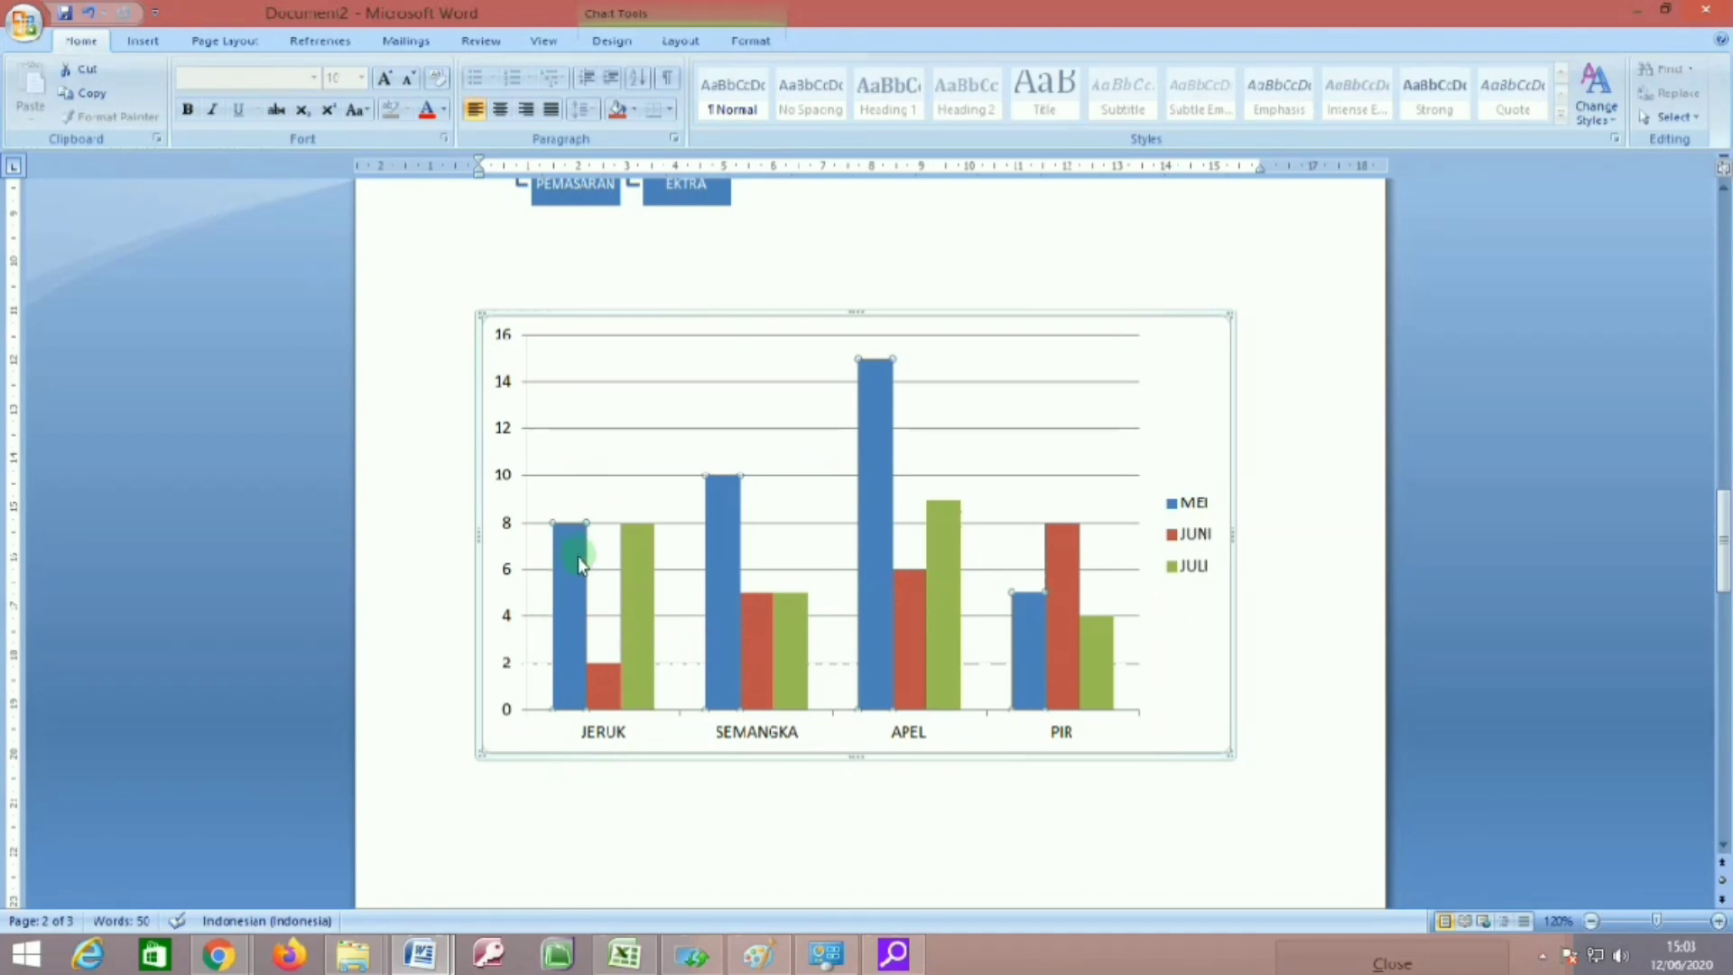
mouse_move(566, 554)
right_click(564, 607)
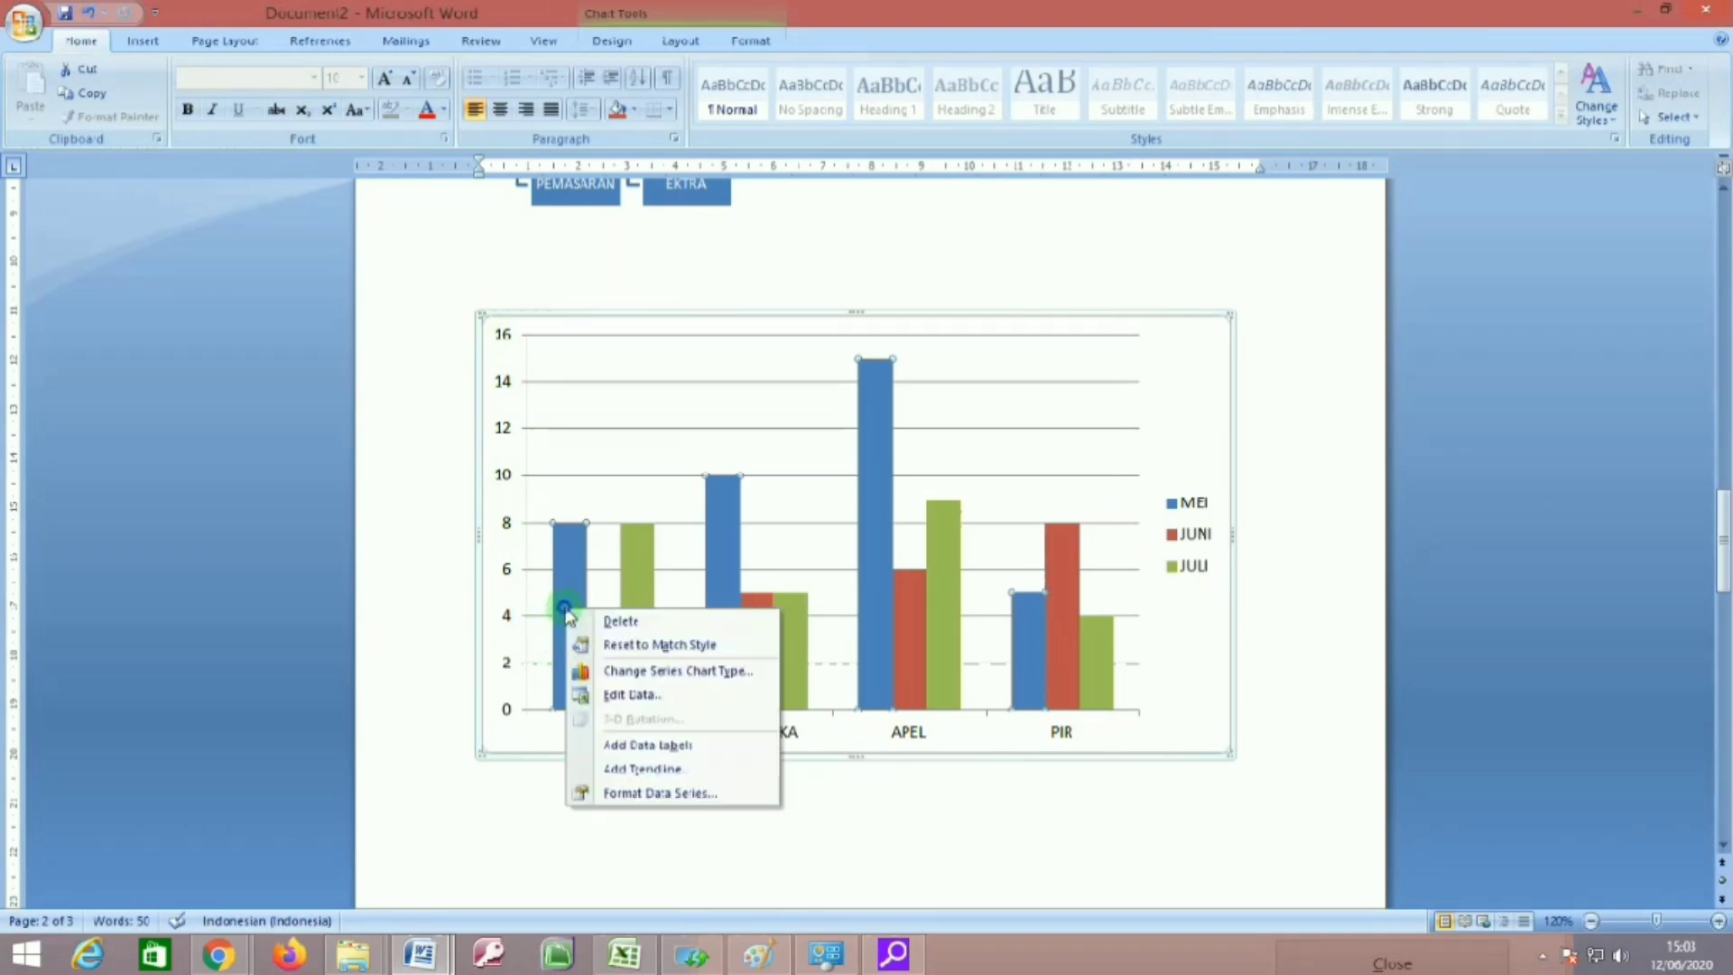
click(634, 744)
Add data labels to the red JUNI and green JULI columns and deselect the chart.
click(603, 697)
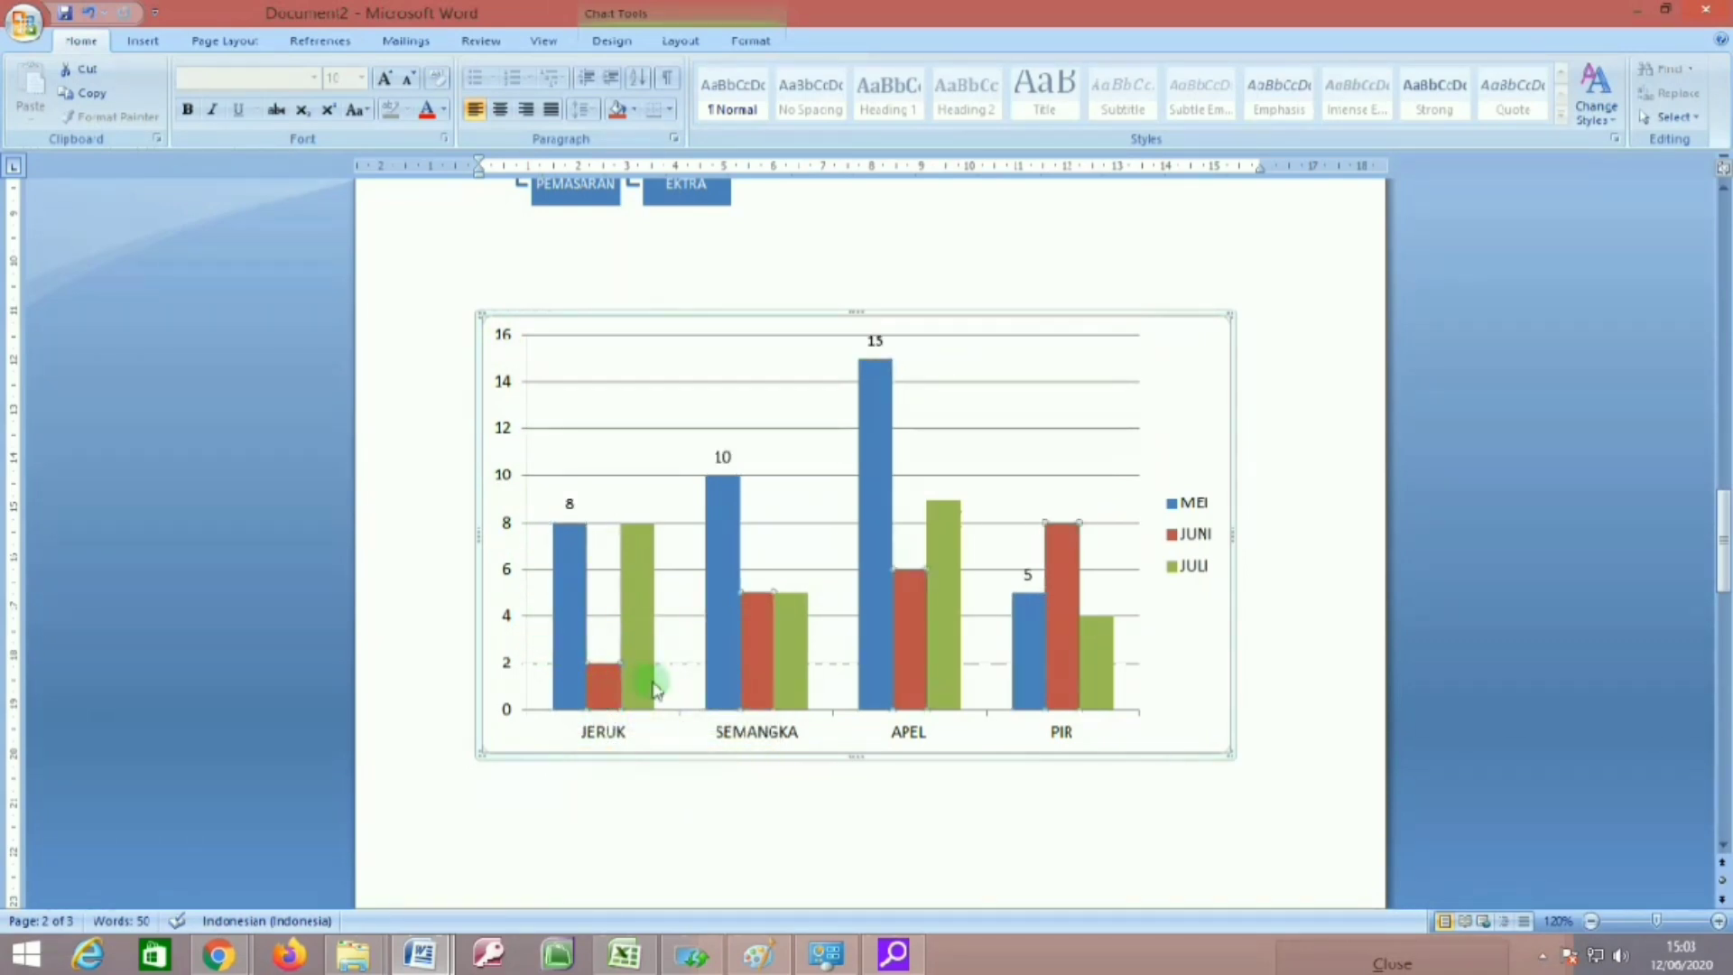
right_click(603, 687)
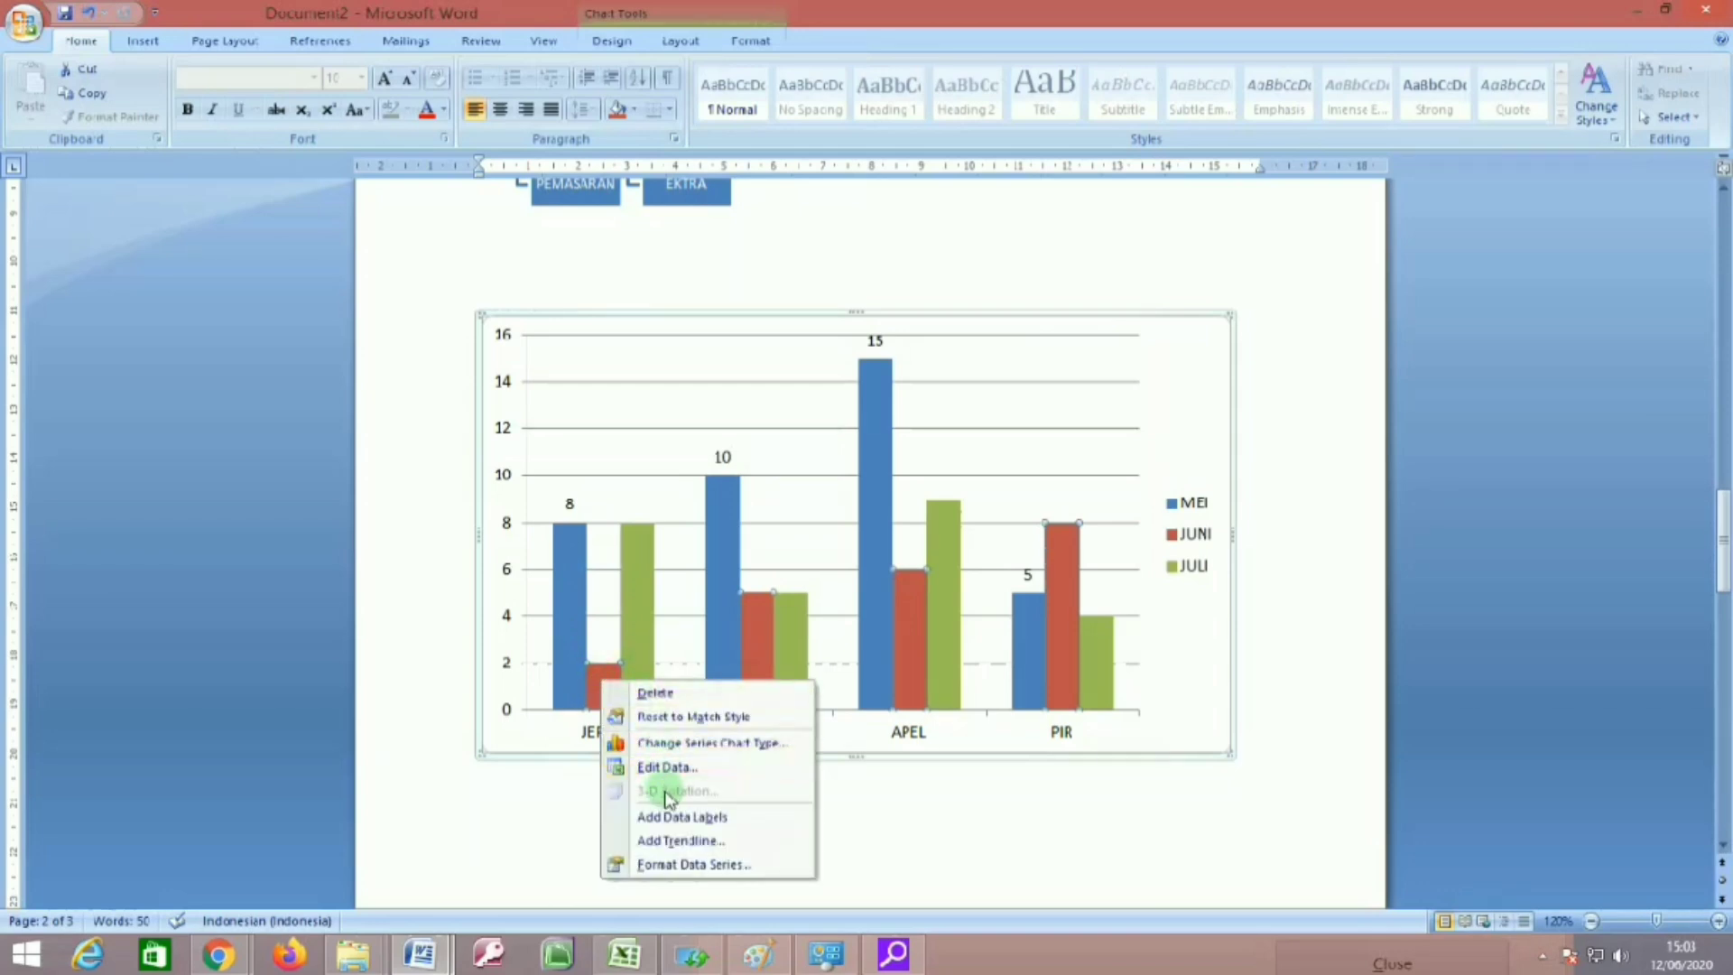
click(681, 816)
click(638, 626)
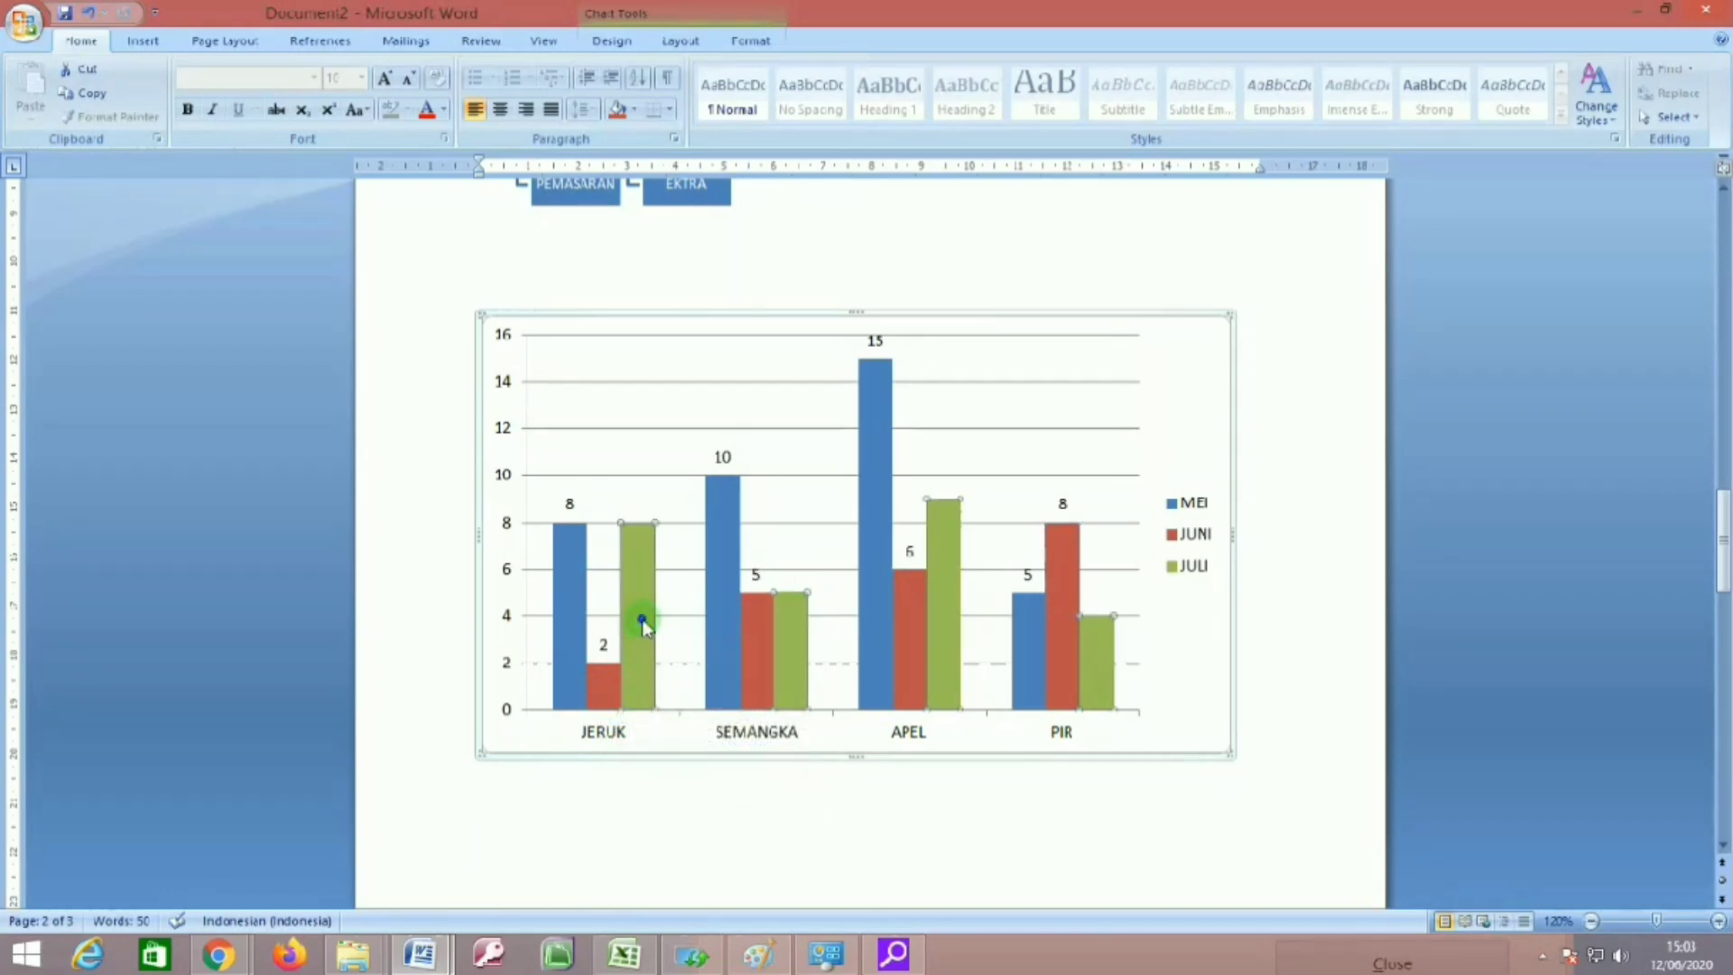
right_click(640, 619)
click(707, 756)
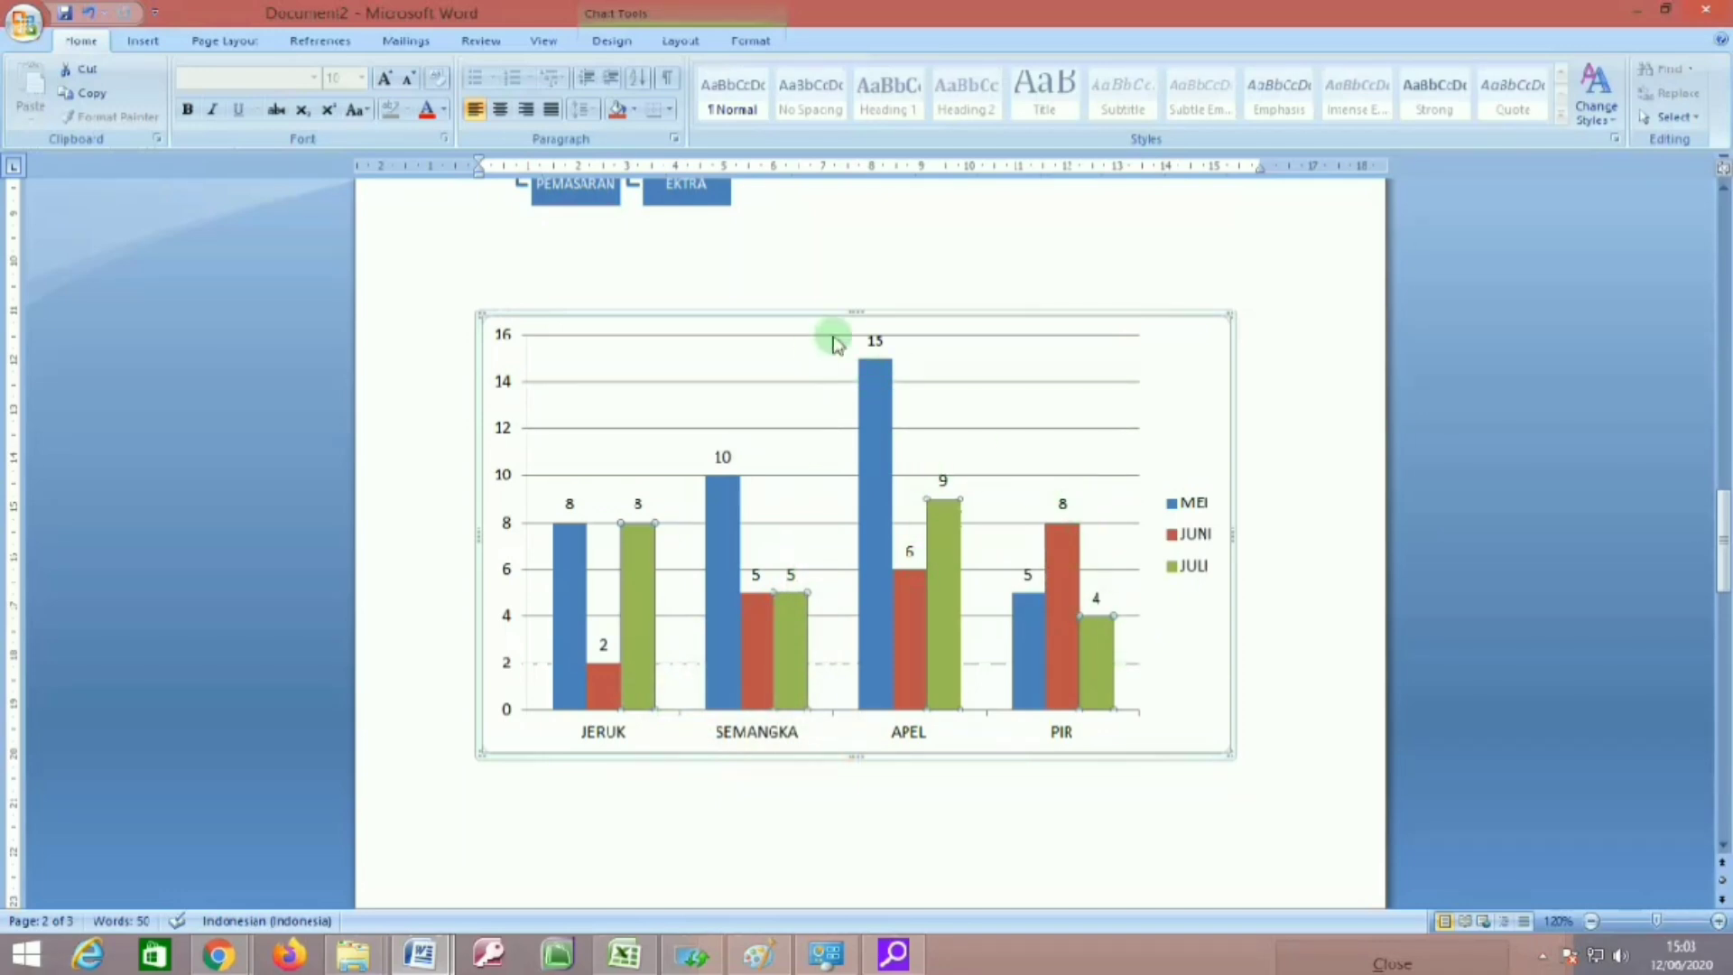
click(1092, 781)
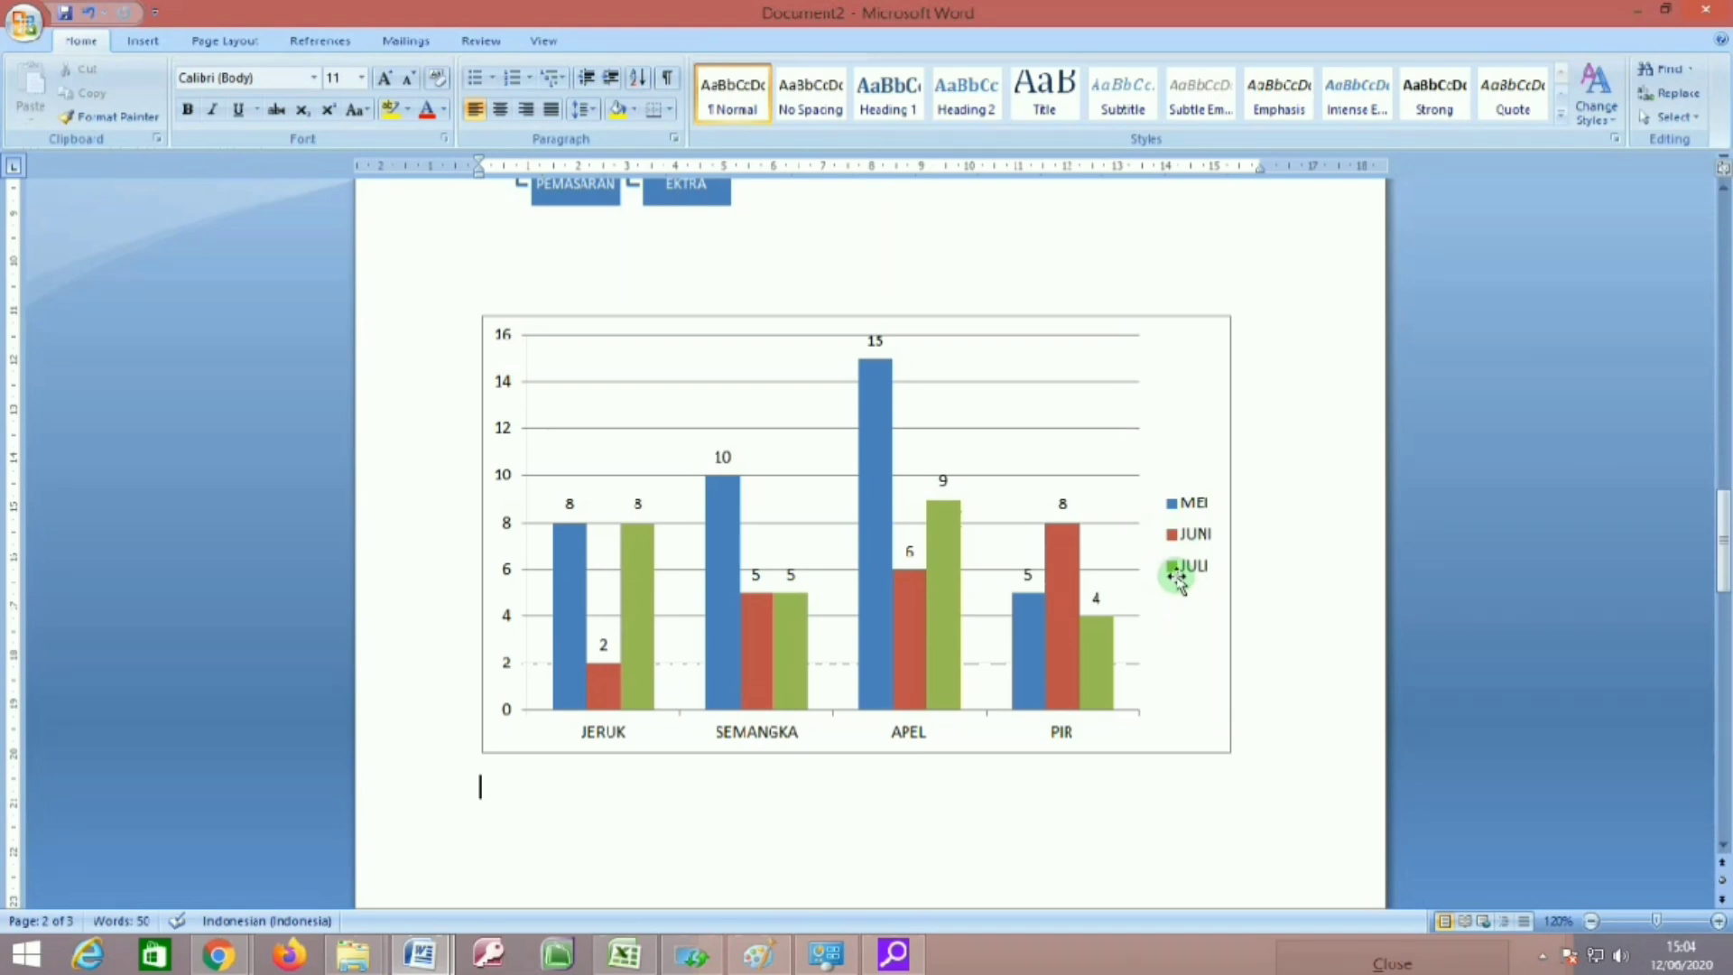
Apply the light blue gradient shape style from the fourth row of styles to the chart's plot area.
click(1047, 456)
click(1272, 402)
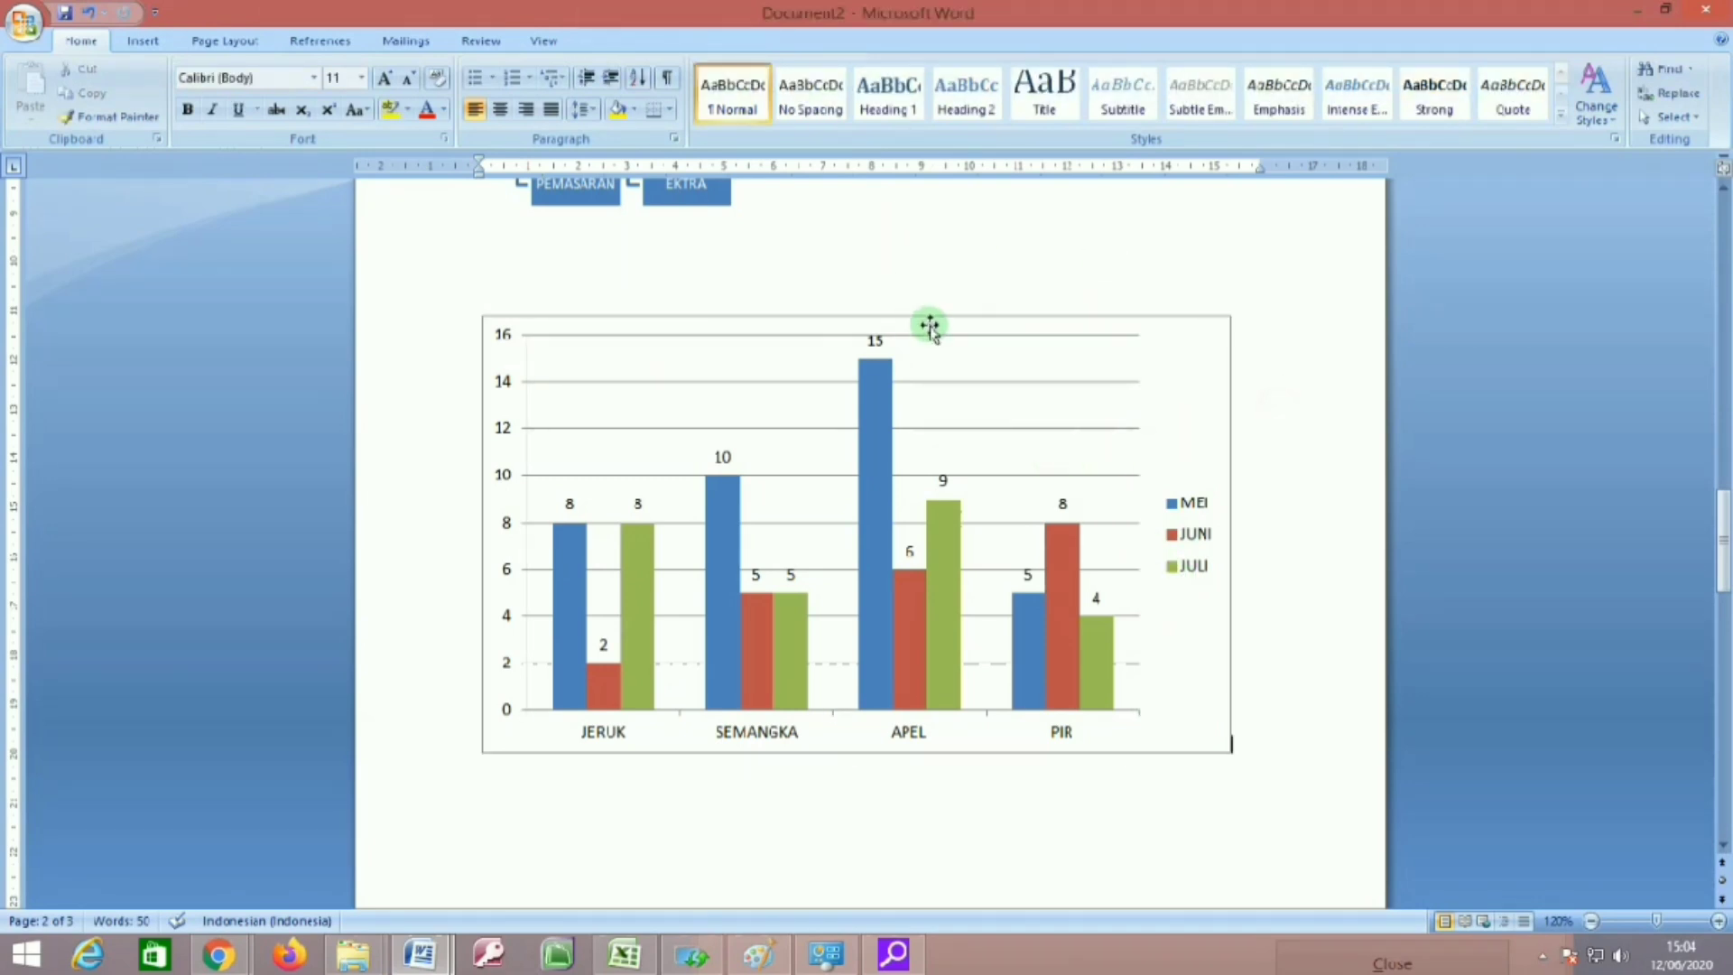
click(1102, 352)
click(748, 42)
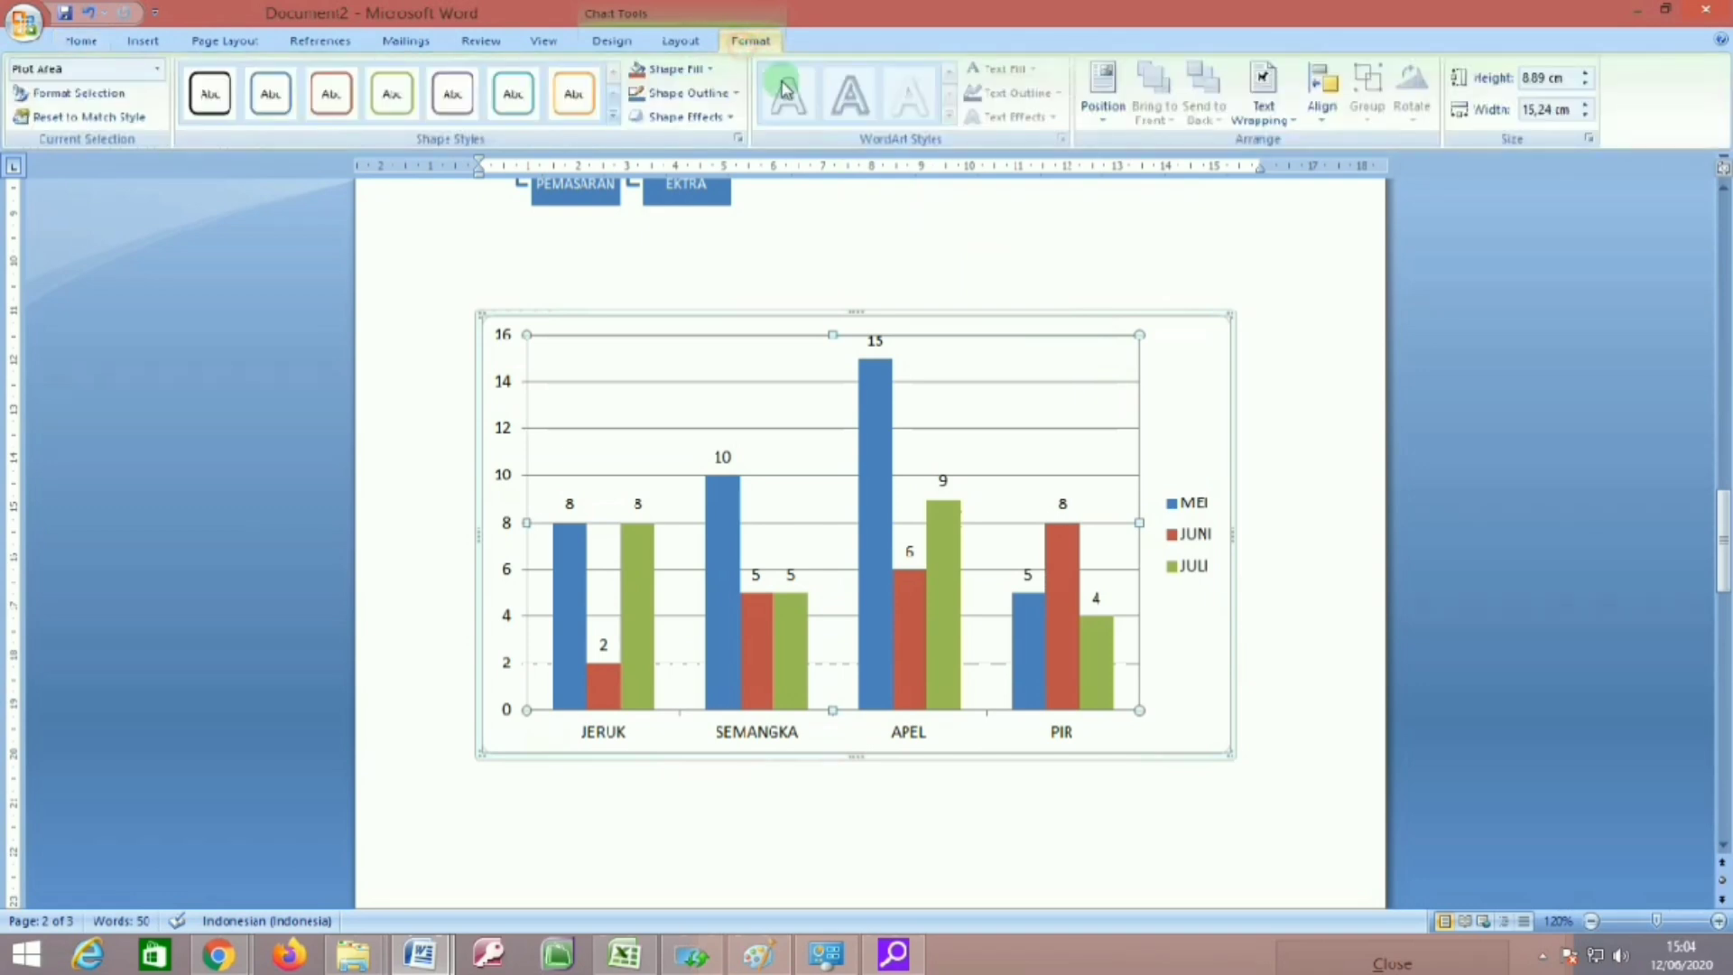
click(613, 115)
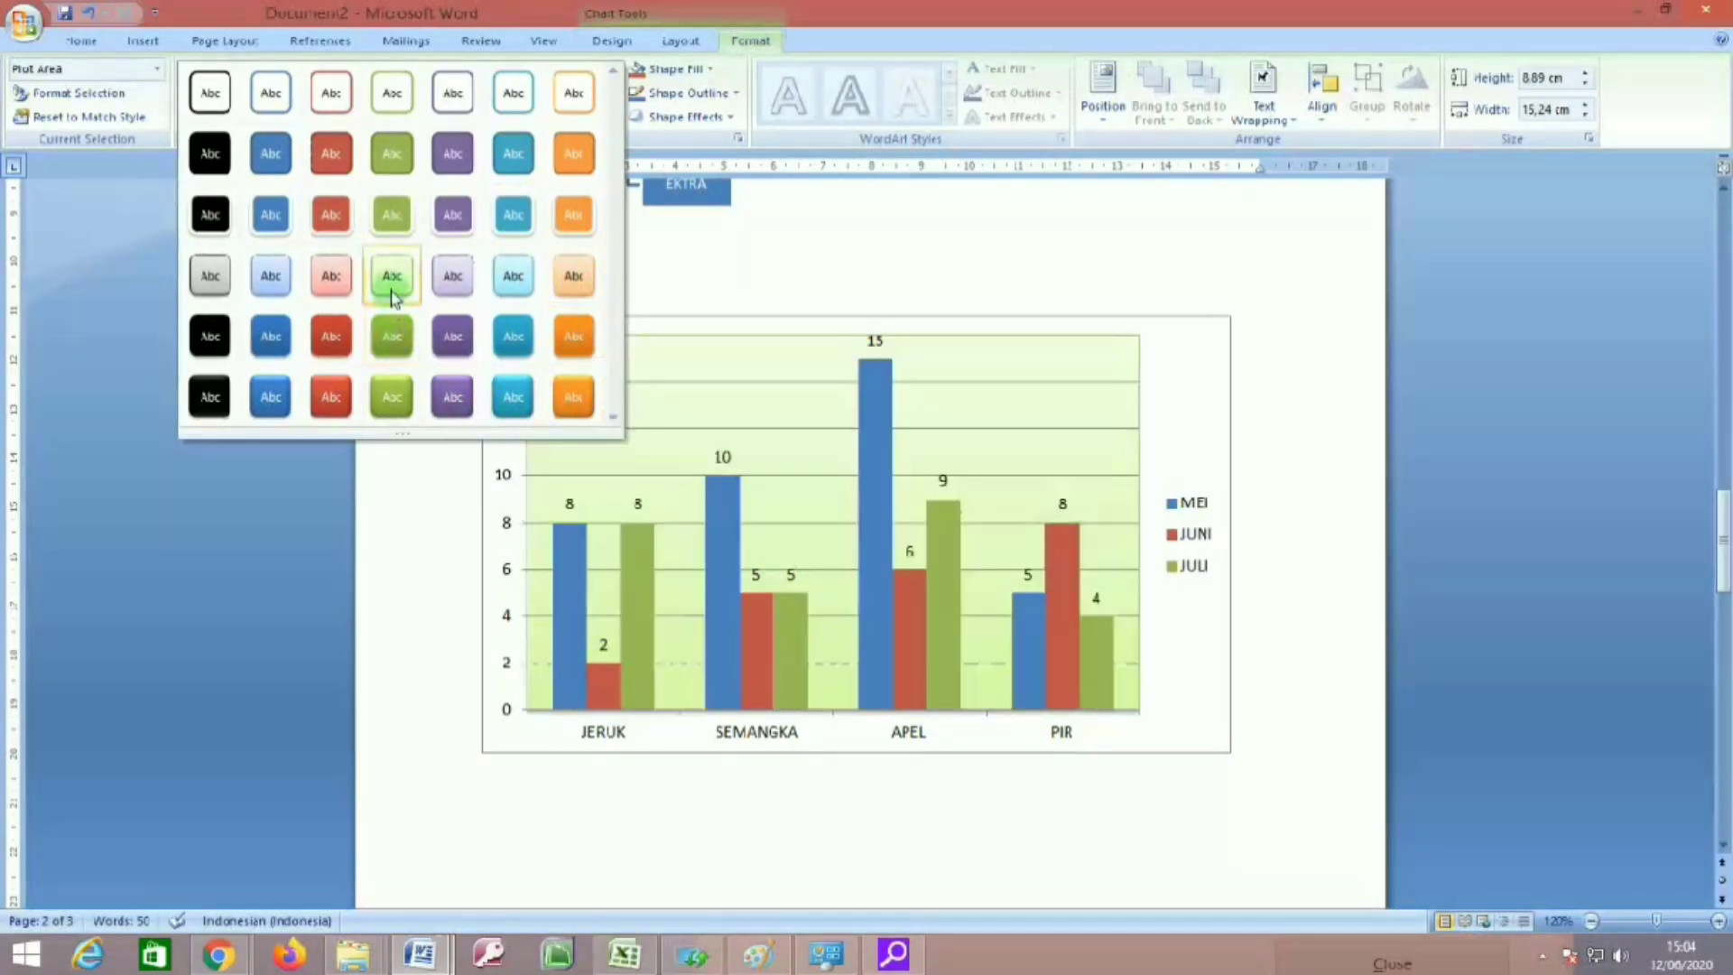
click(272, 282)
Fill the column chart's outer chart area with the standard red colour.
click(1178, 665)
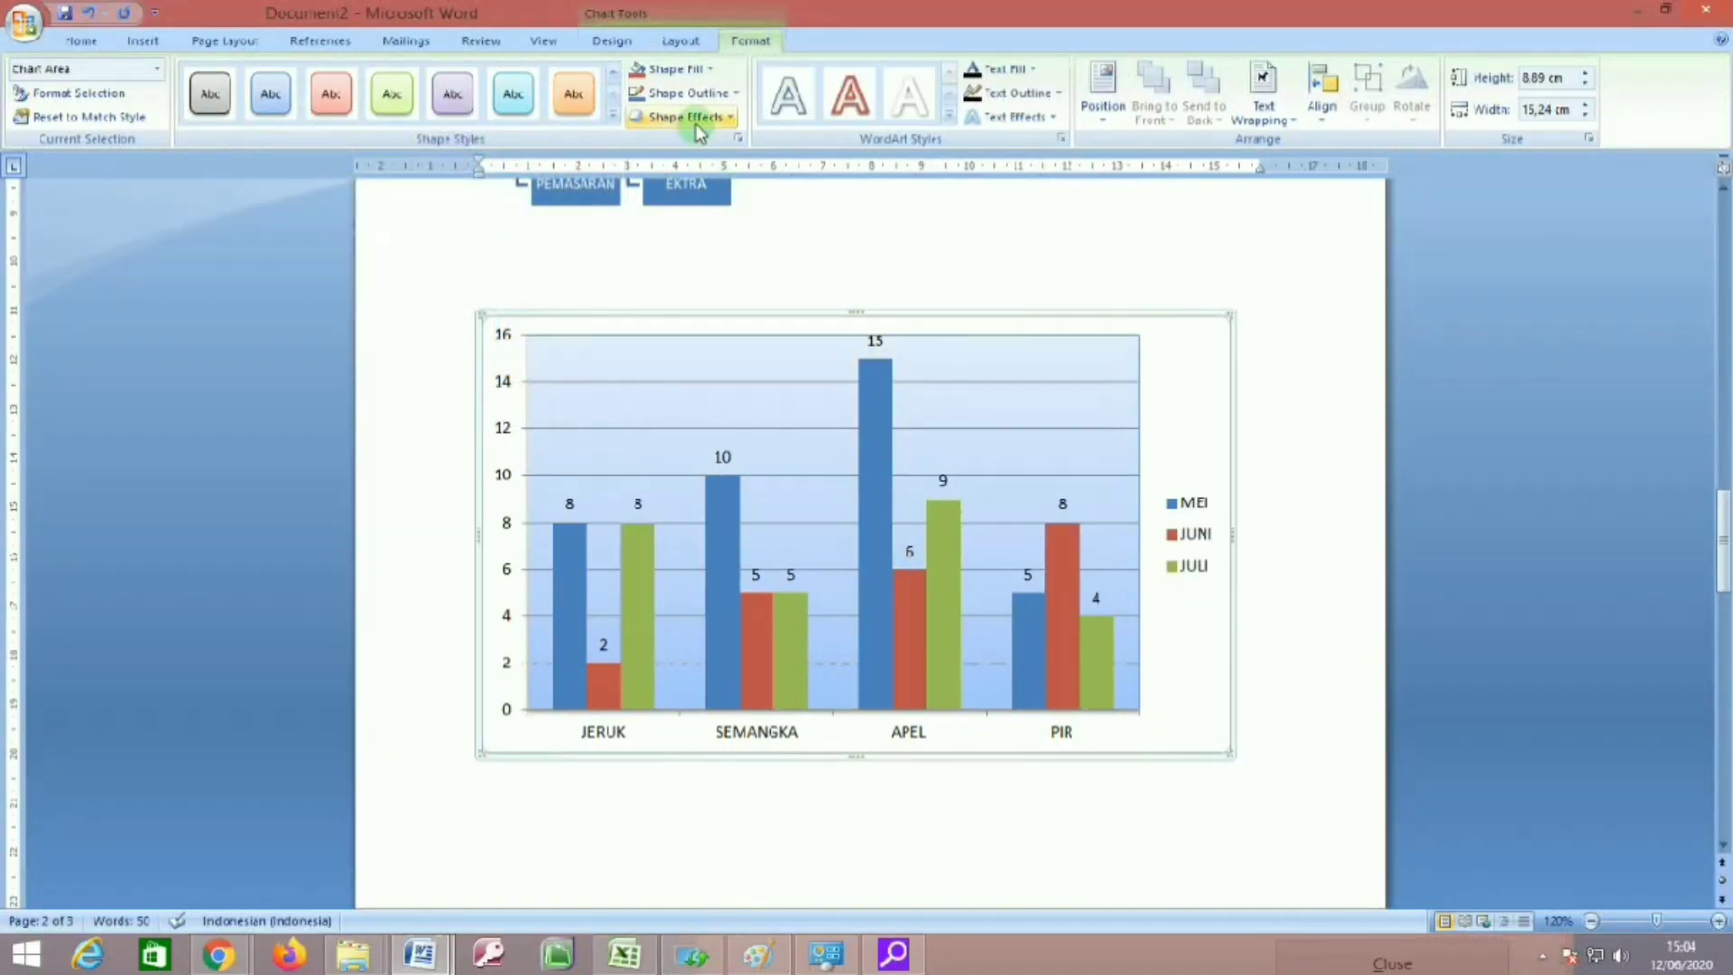
click(677, 69)
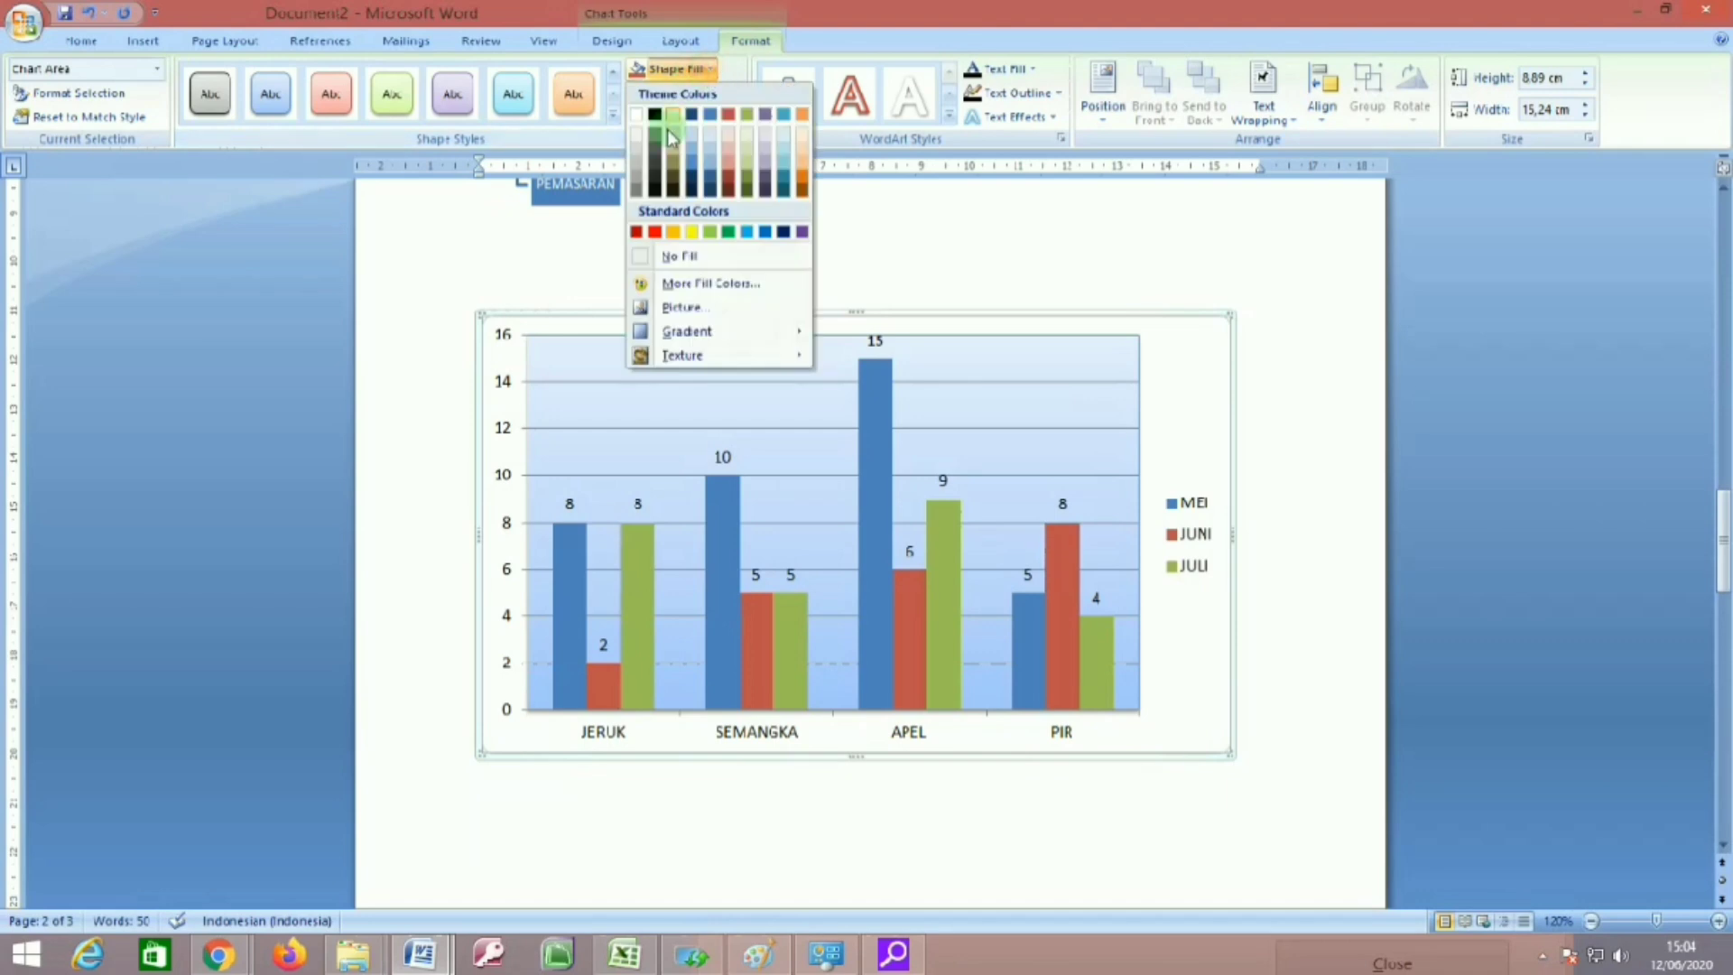
click(654, 232)
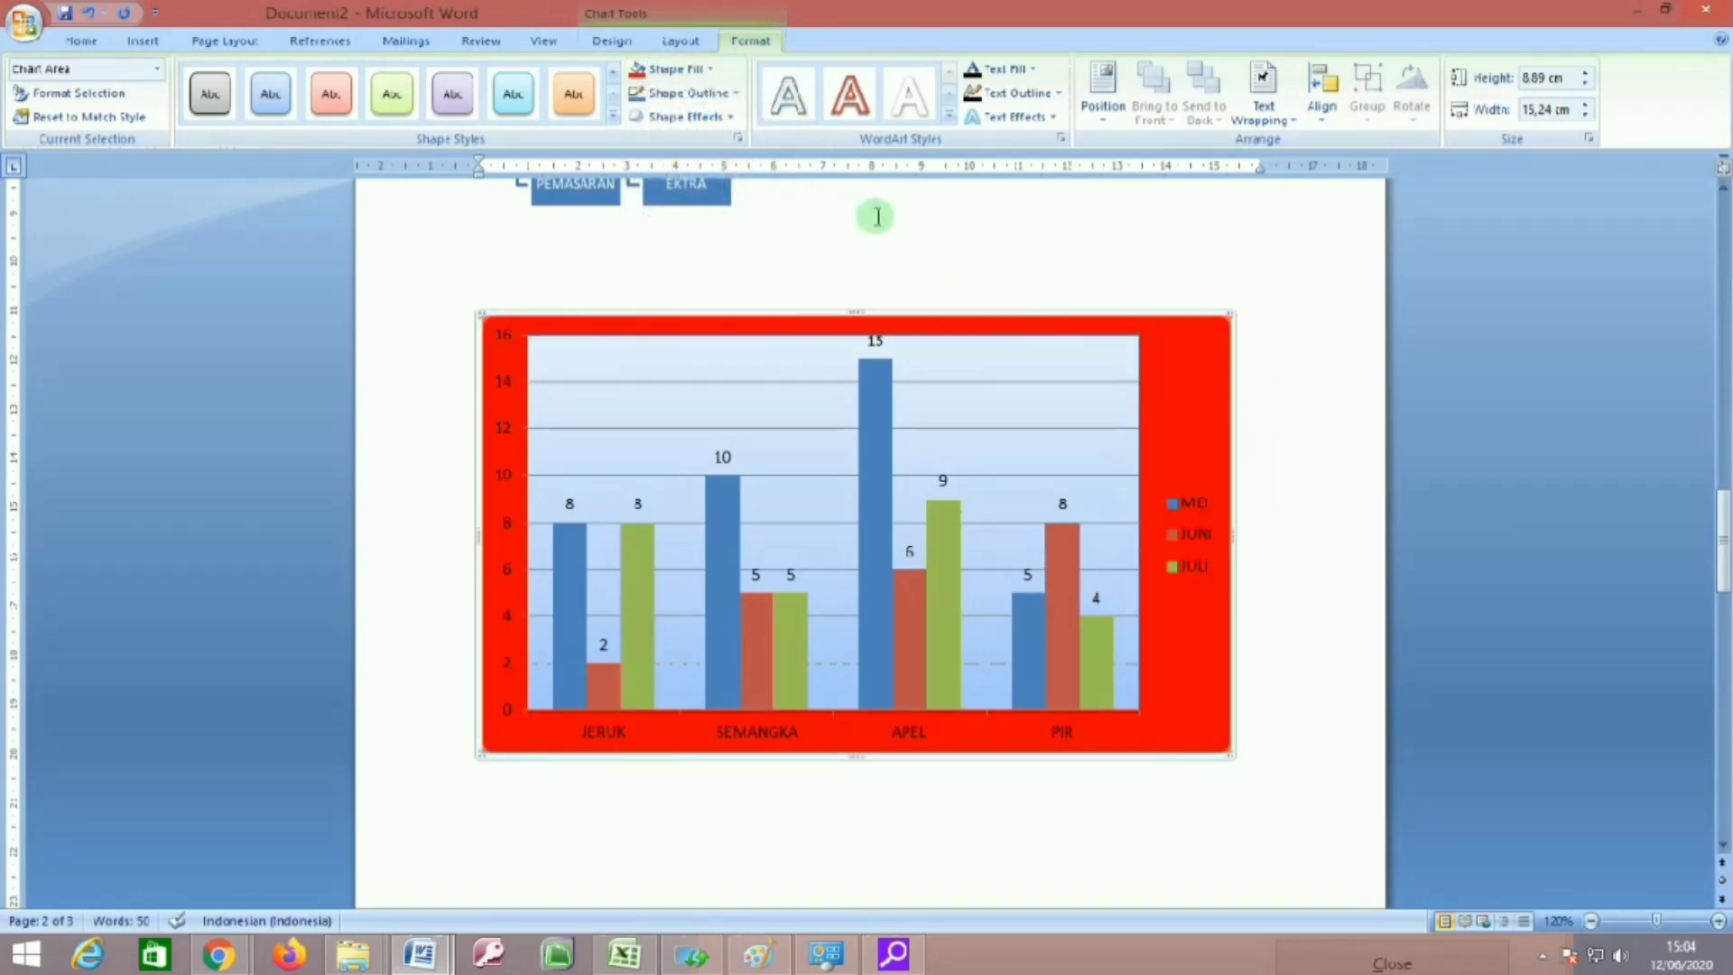
click(1302, 375)
Fill the column chart's outer chart area with standard yellow and deselect the chart.
click(1199, 340)
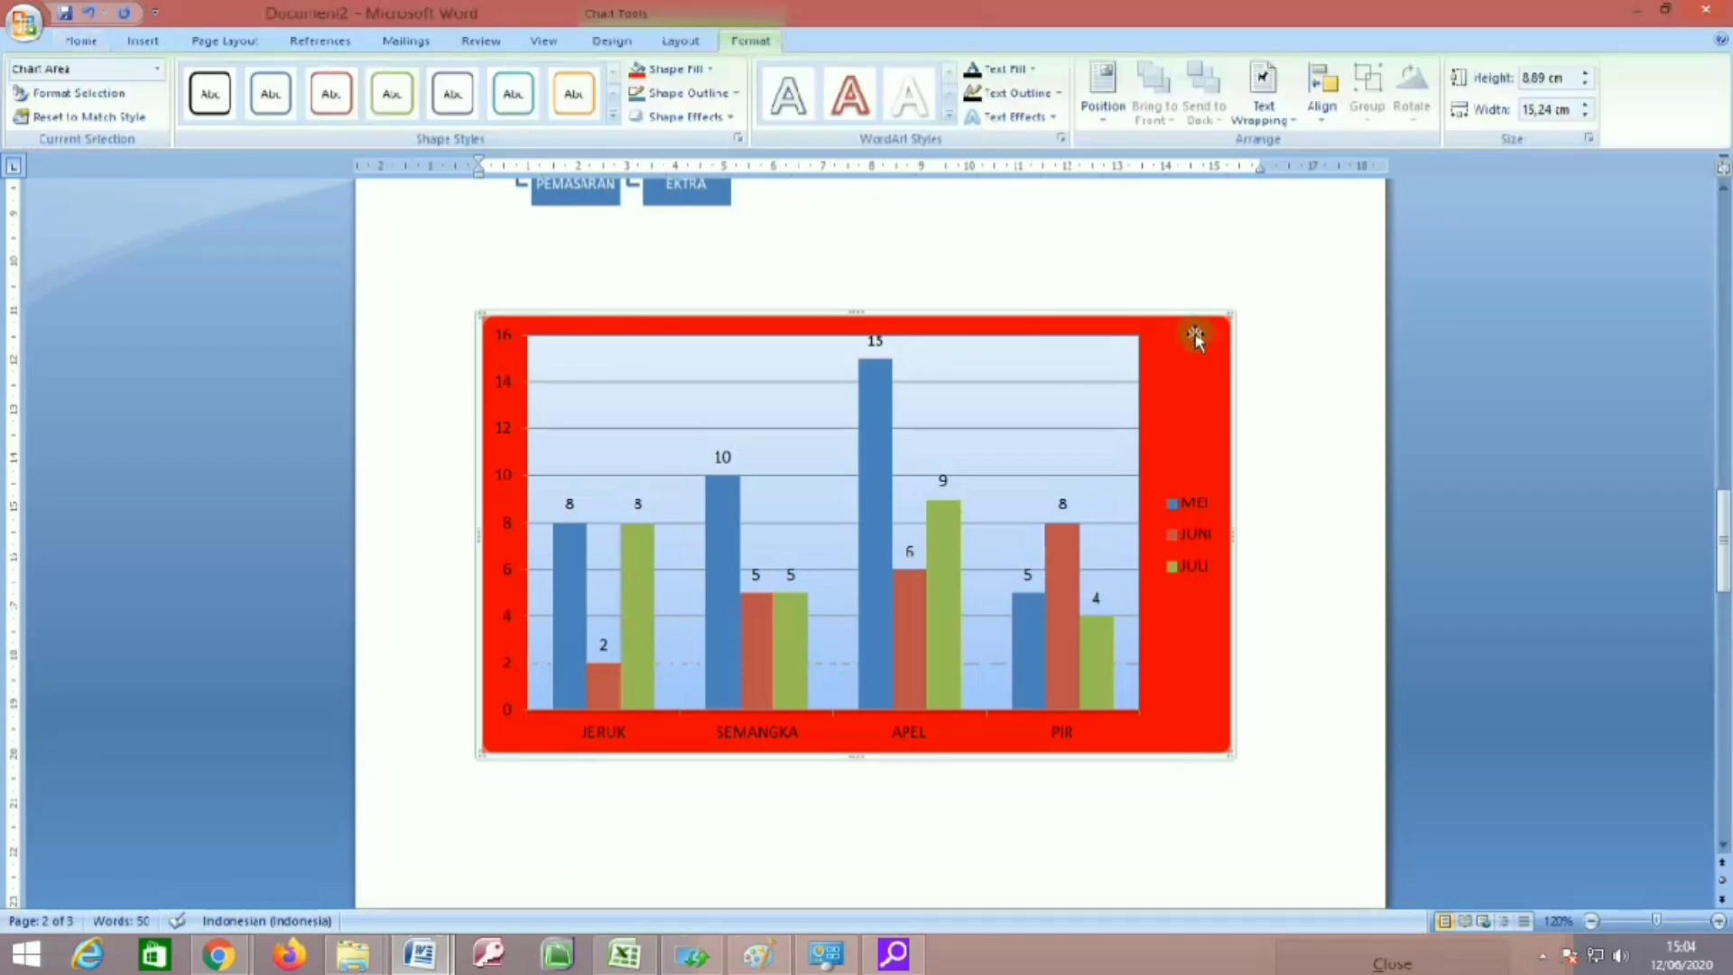
click(709, 70)
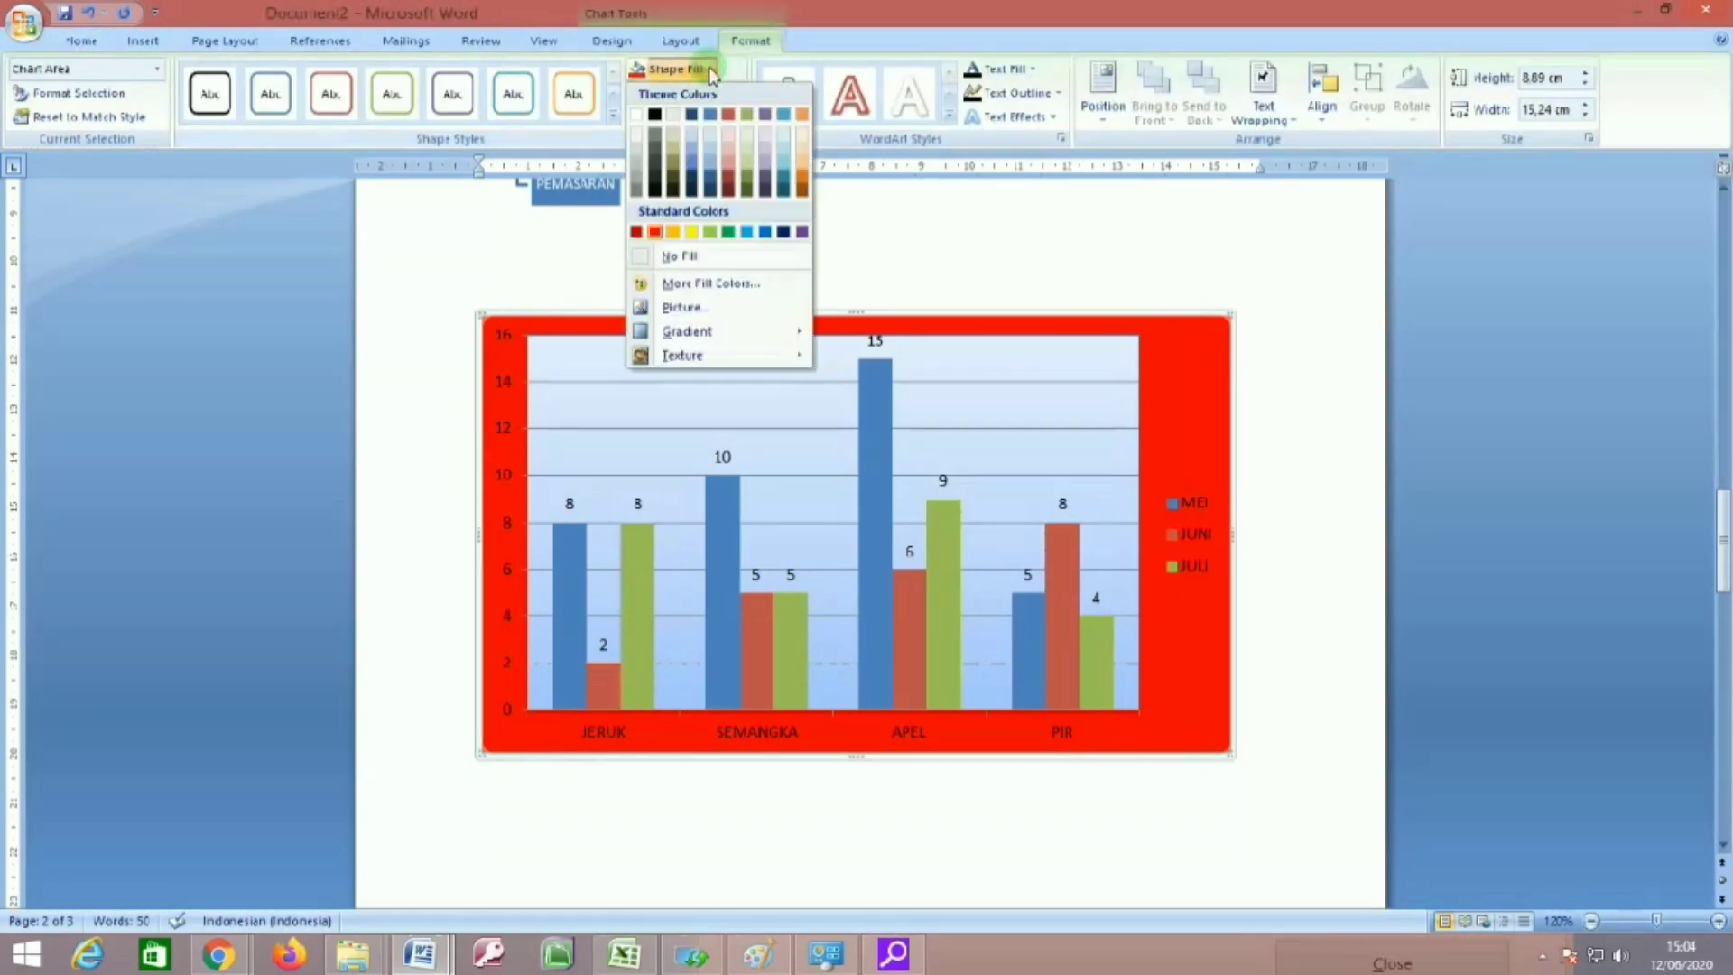
click(692, 233)
click(949, 230)
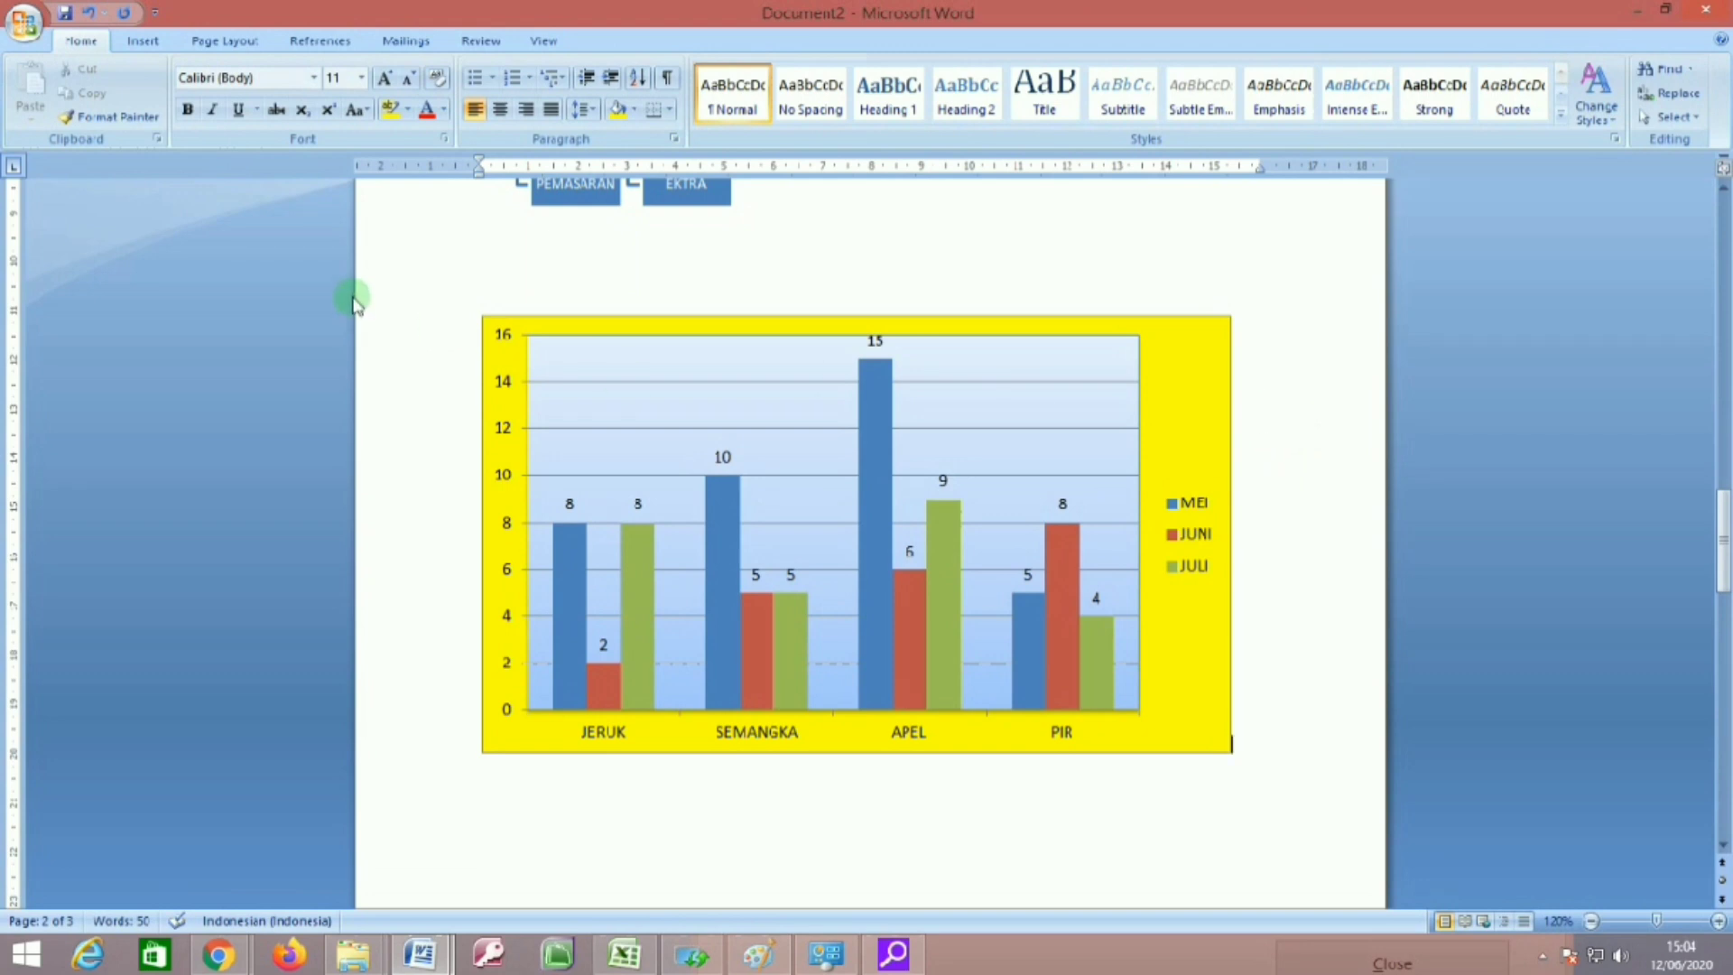
Insert a basic pie chart, the first pie type, directly below the yellow column chart.
click(142, 41)
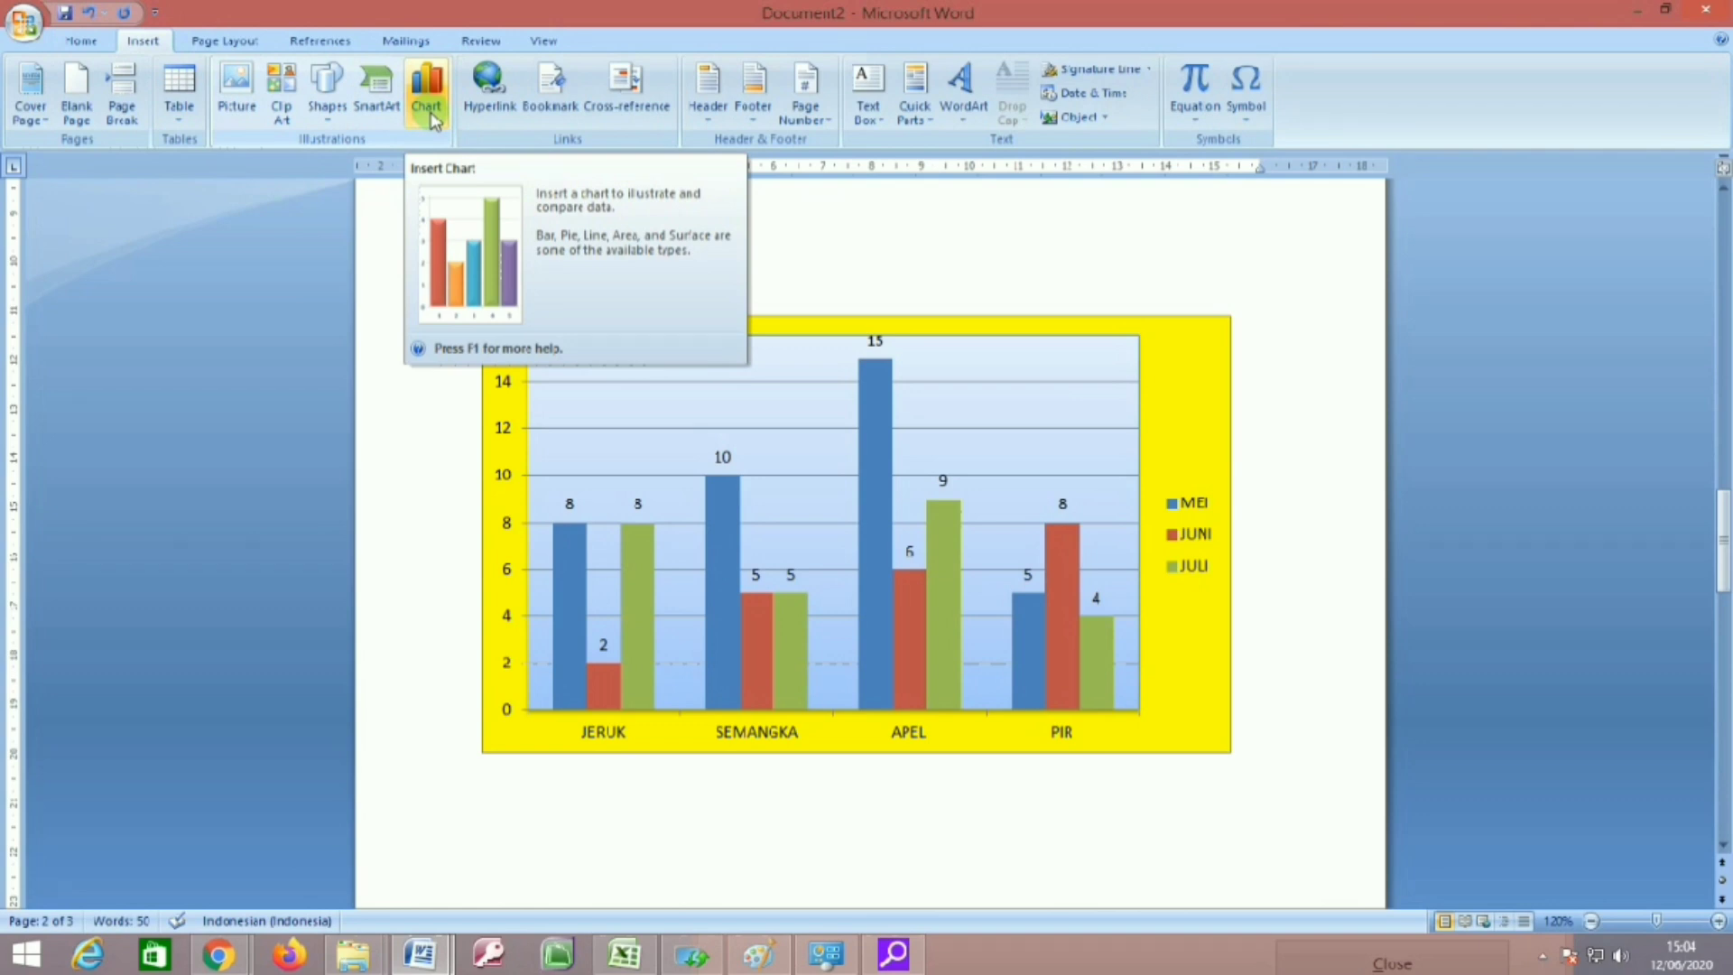
click(944, 247)
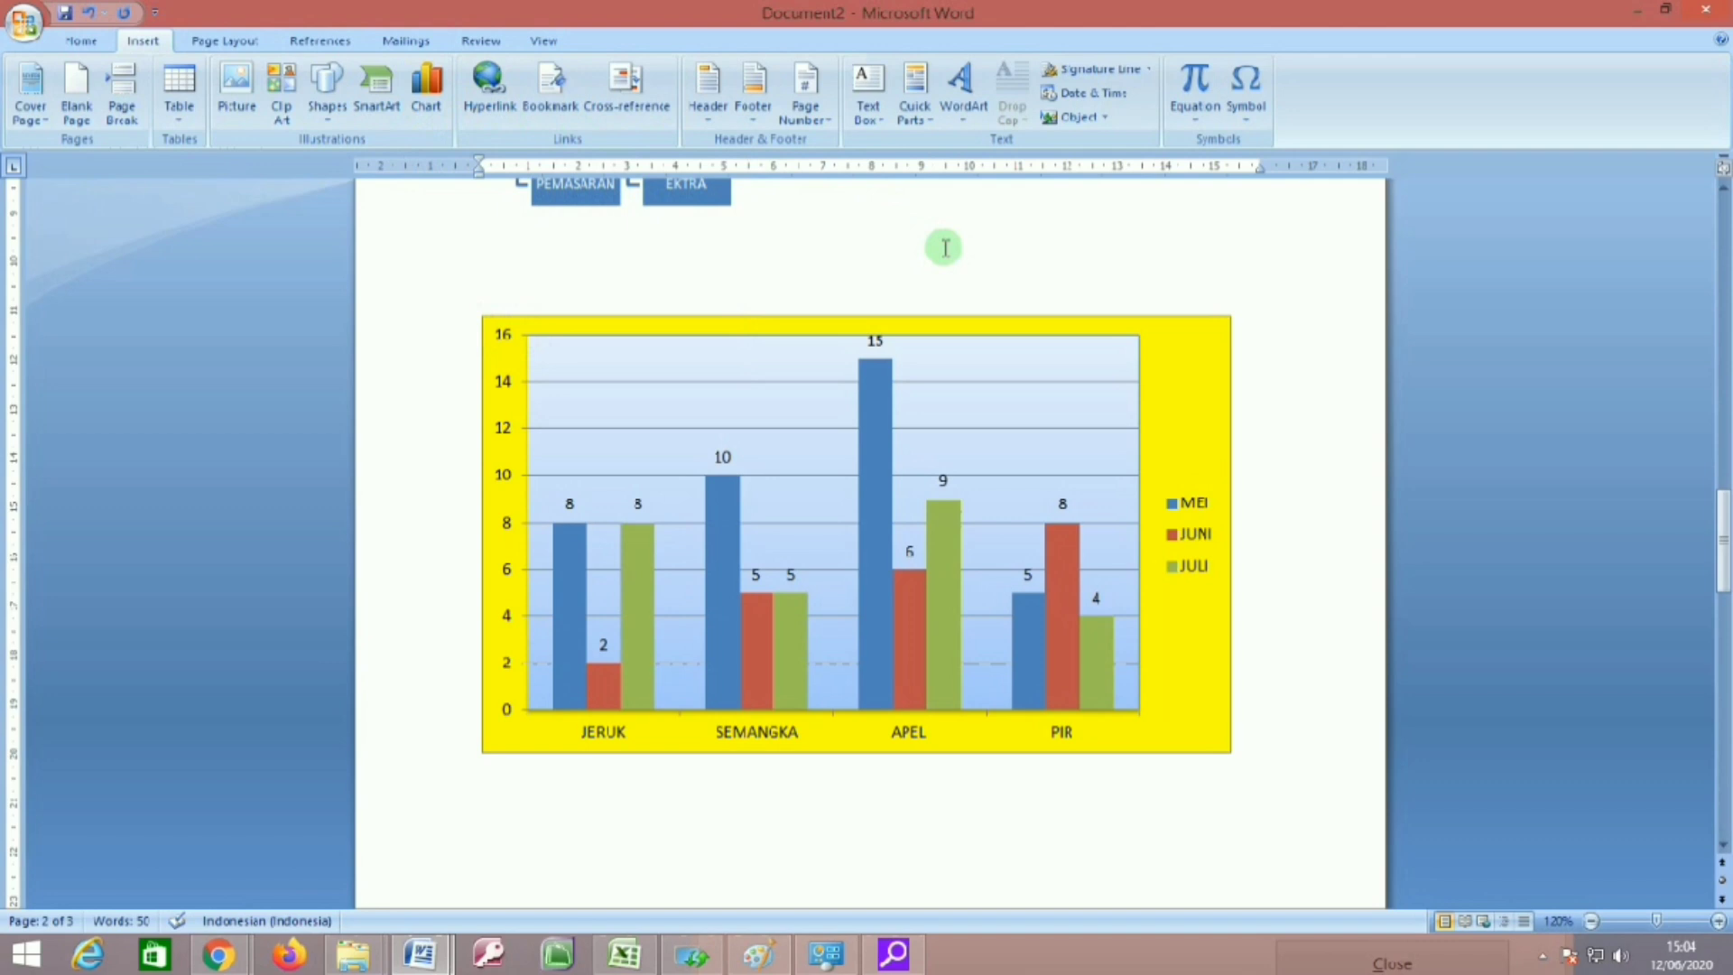
scroll(629, 201, down, 1)
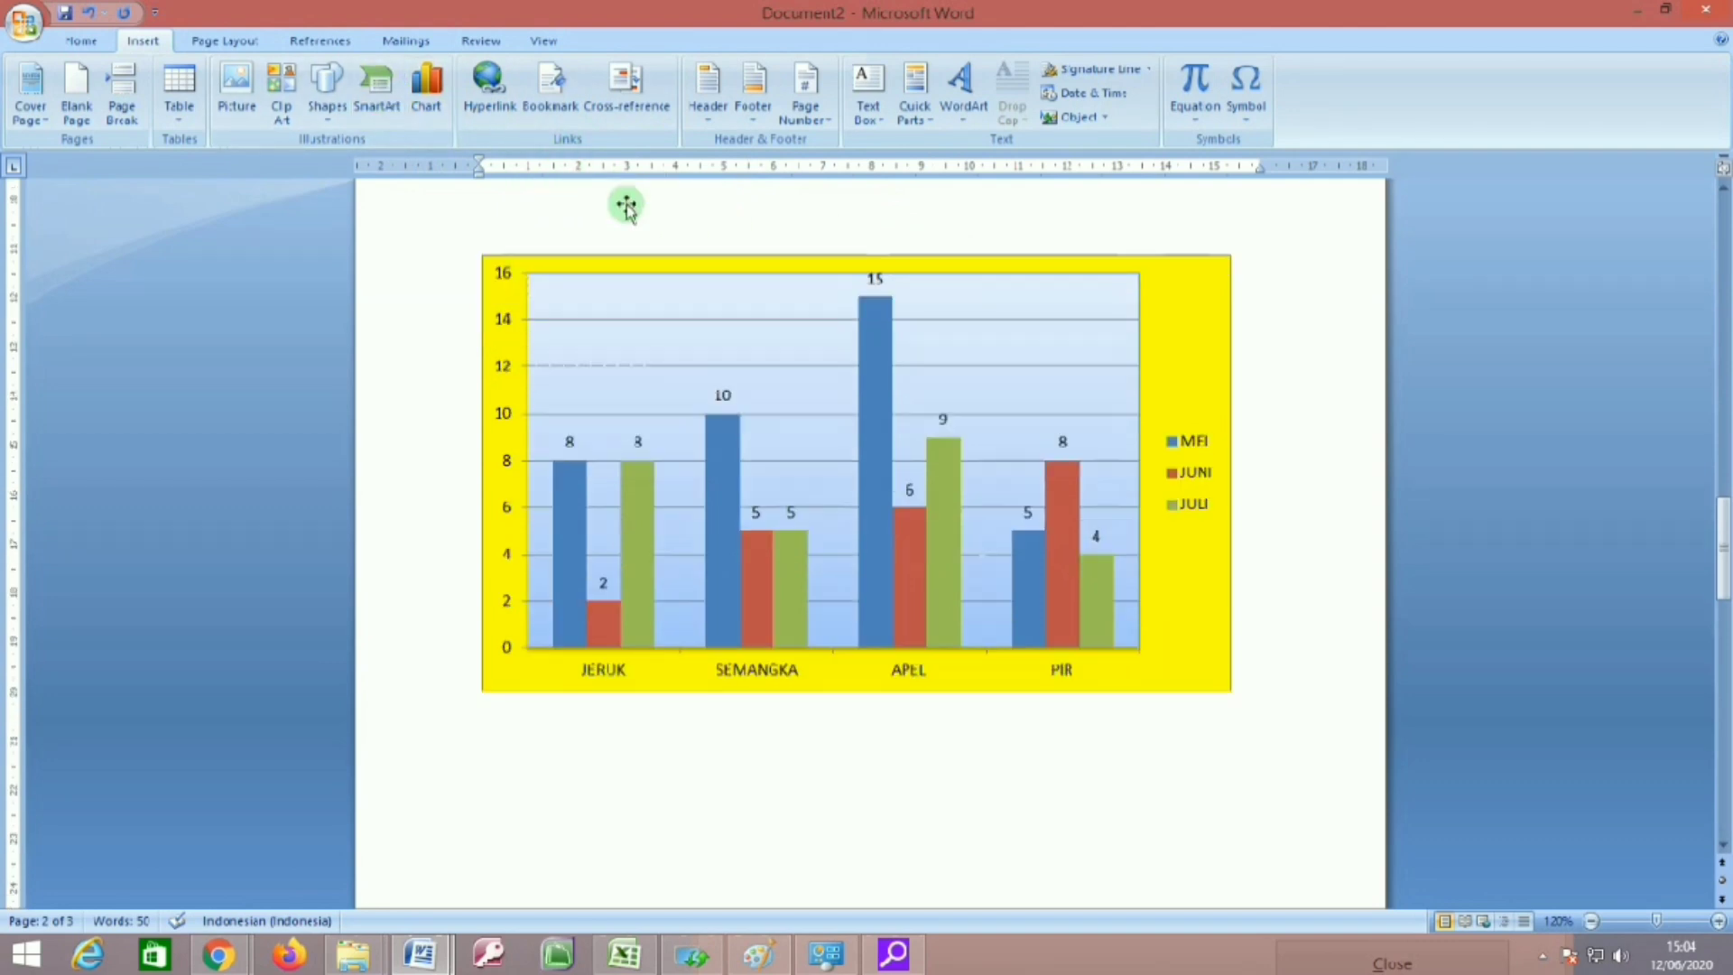
scroll(626, 206, down, 3)
scroll(623, 201, up, 4)
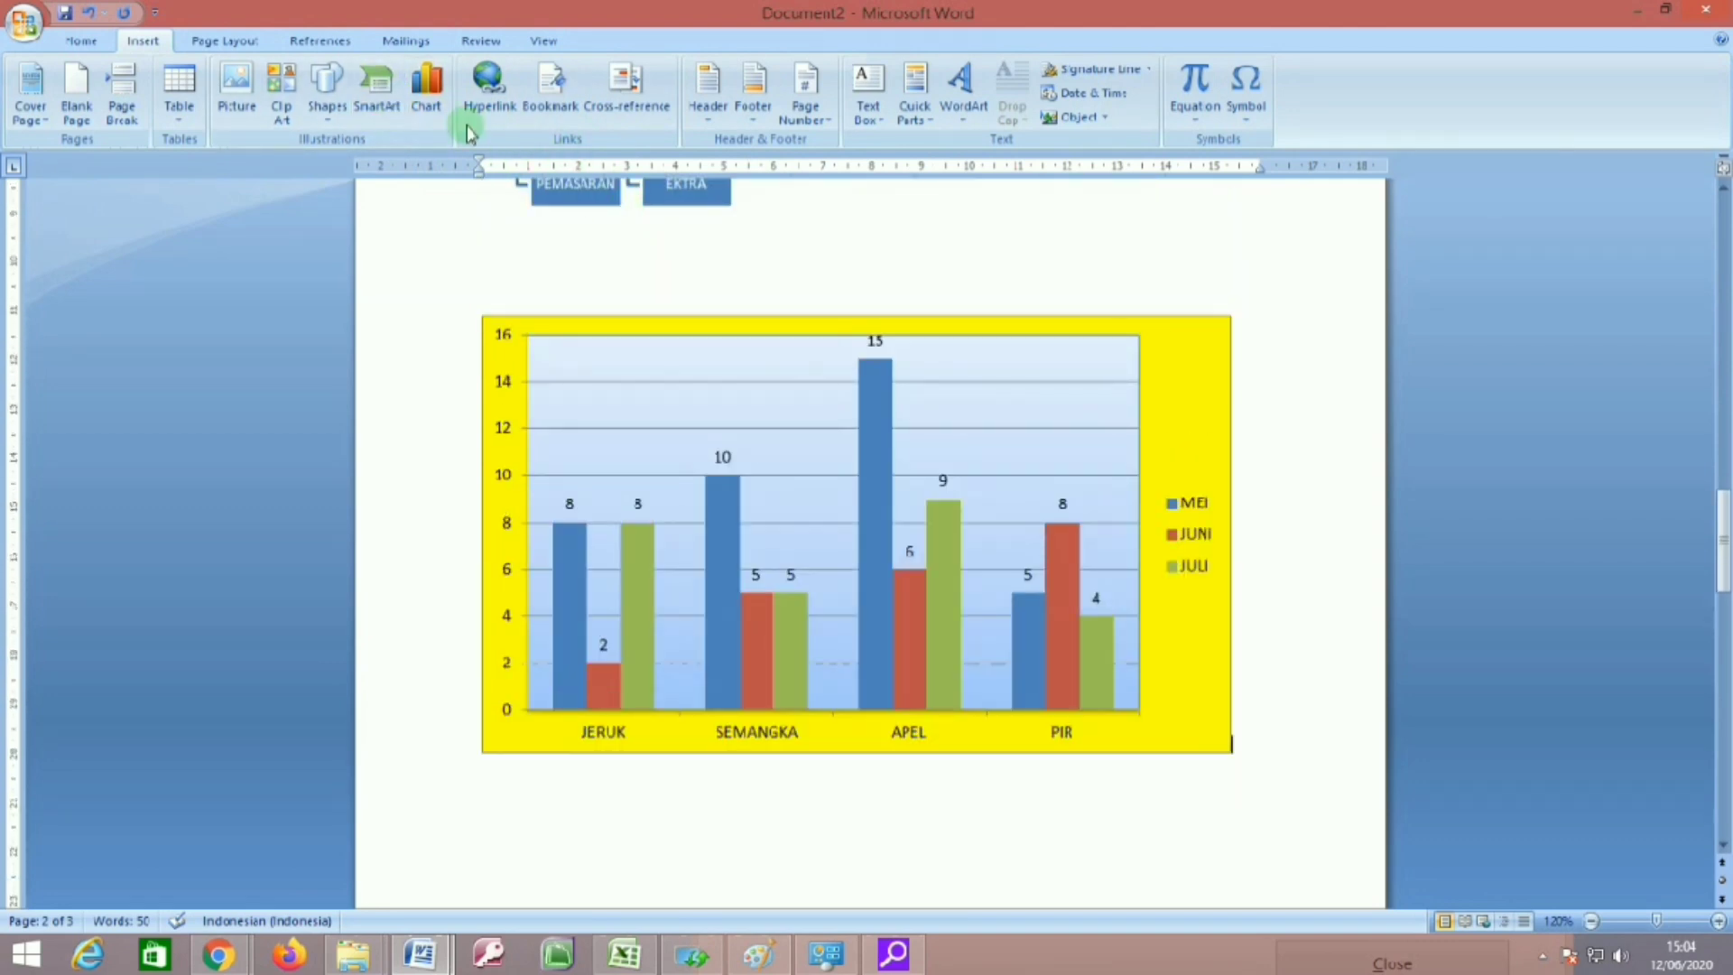
click(425, 97)
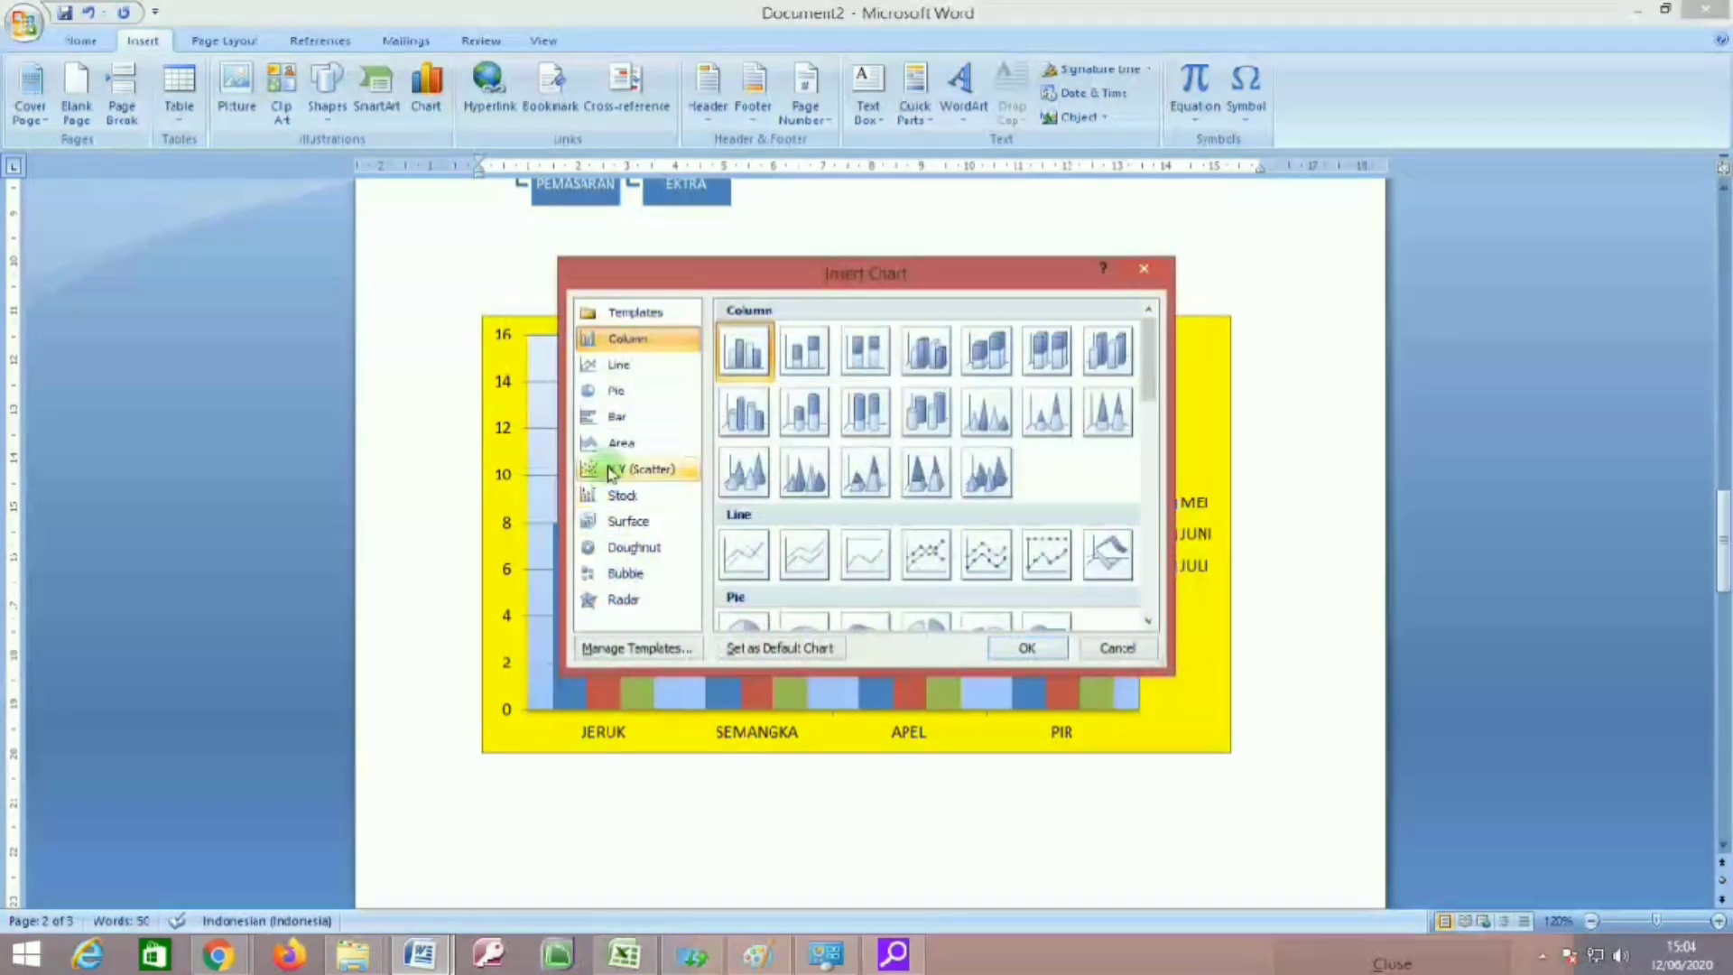
click(613, 391)
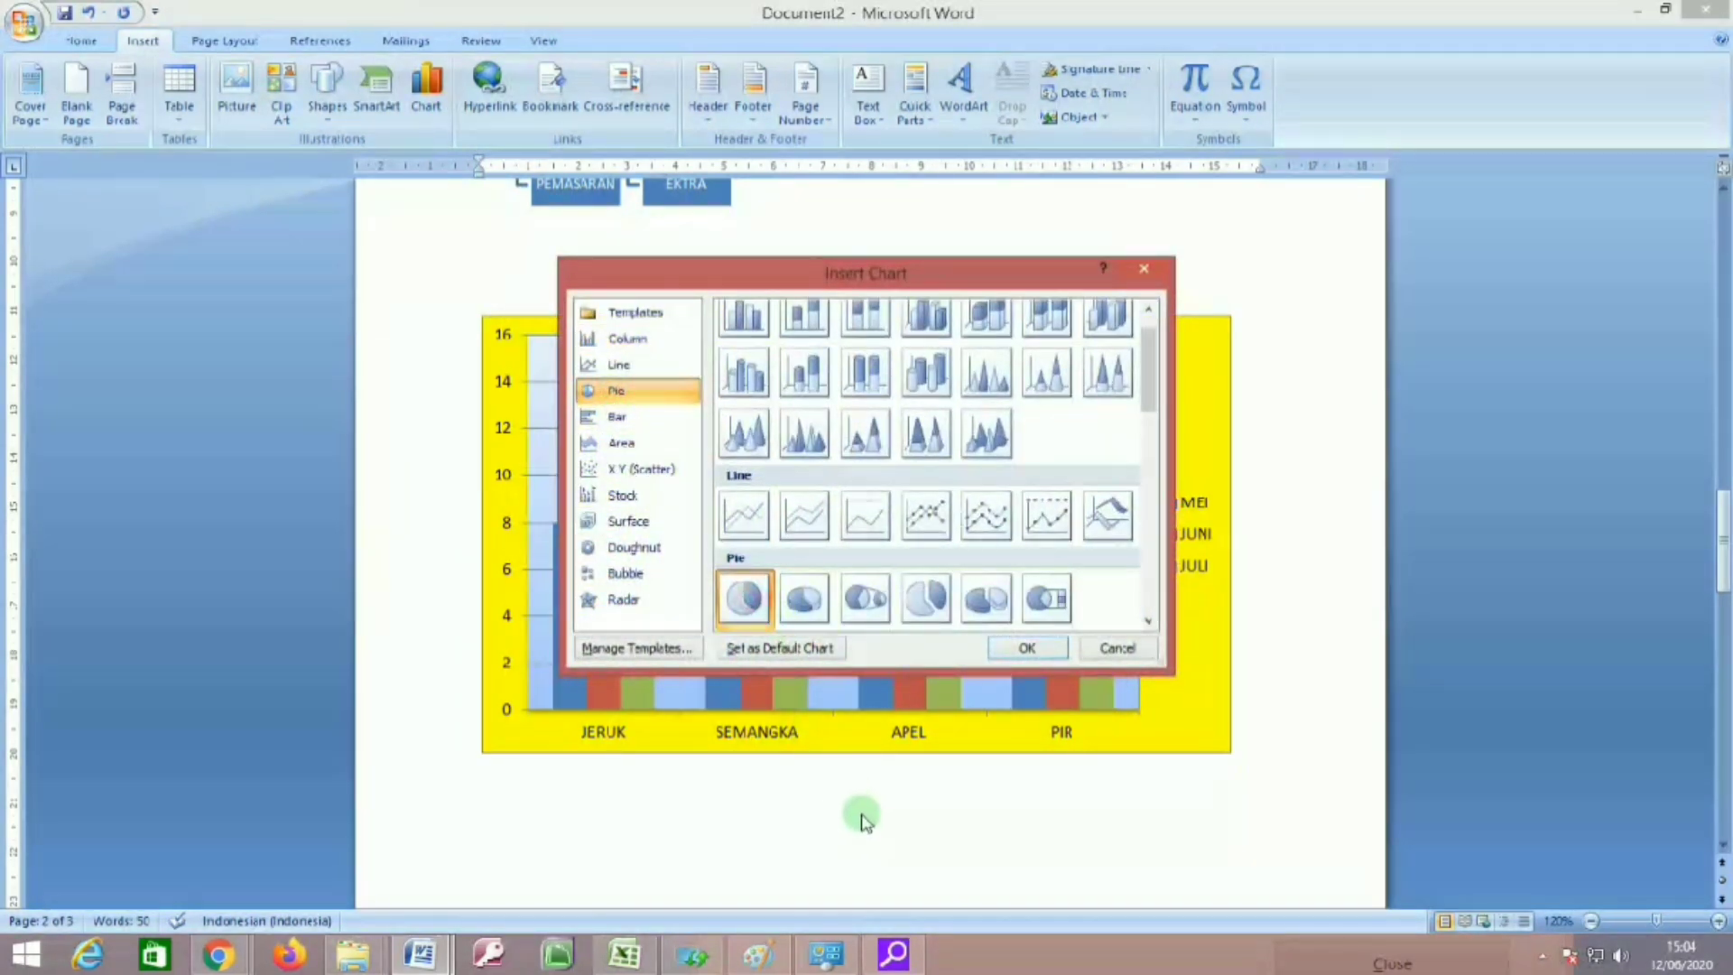
double_click(742, 599)
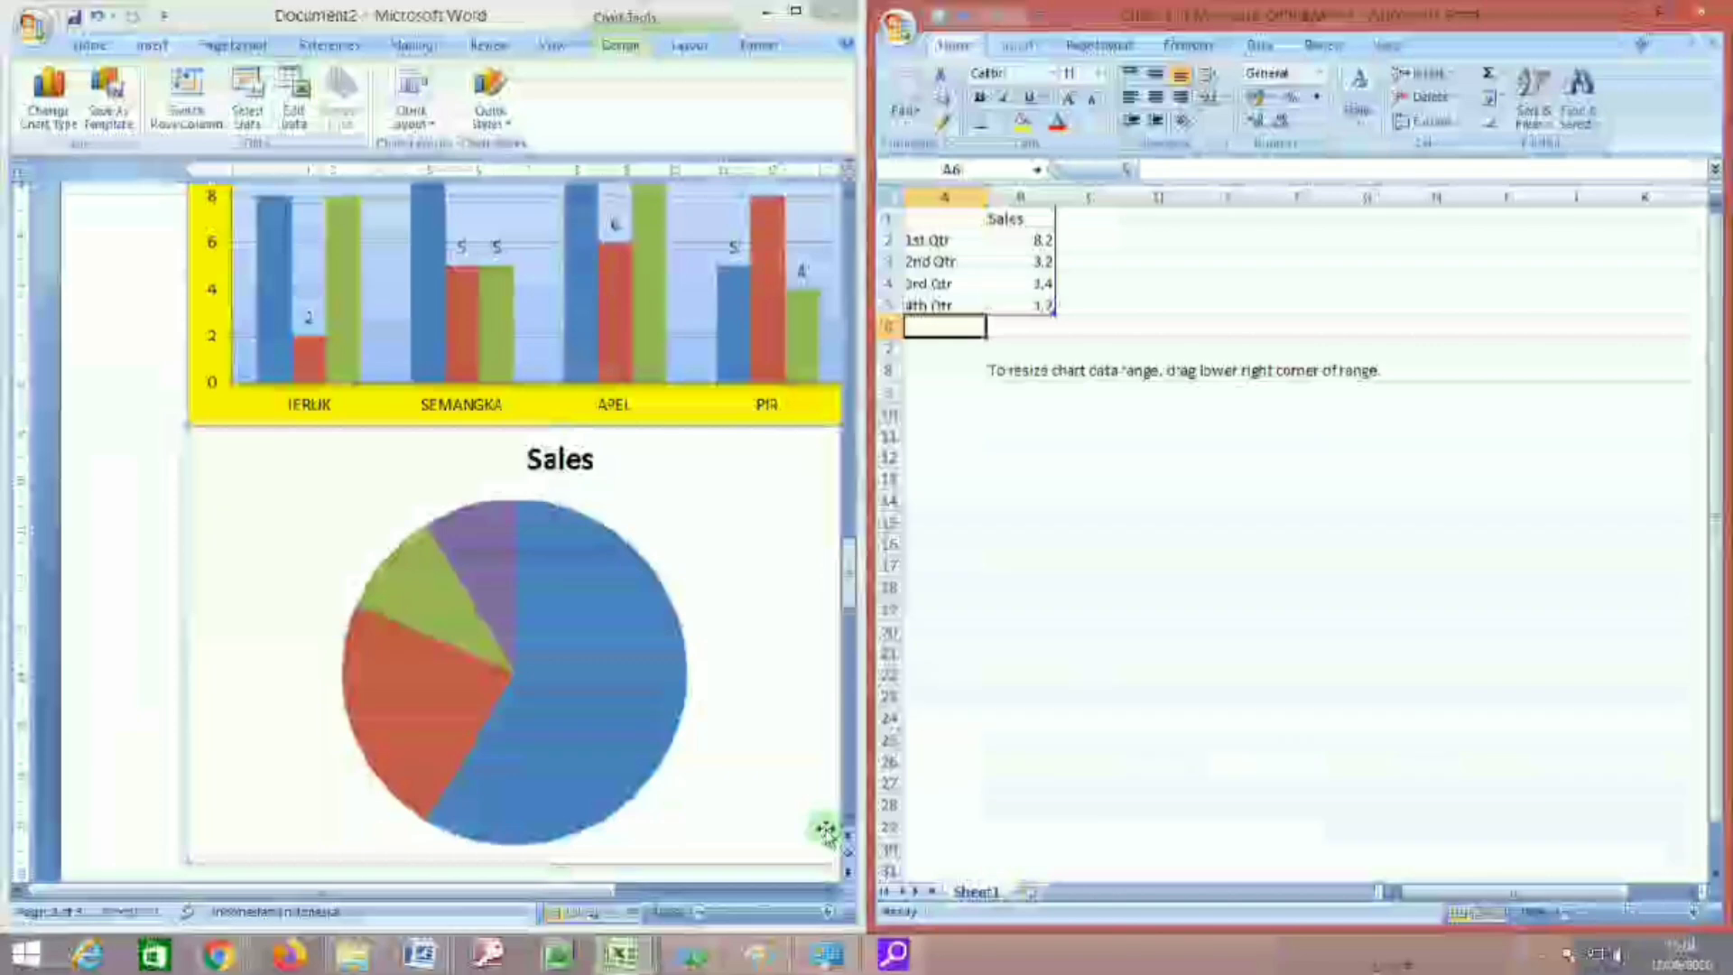
Replace the pie chart's title with KEGEMARAN SISWA.
click(561, 462)
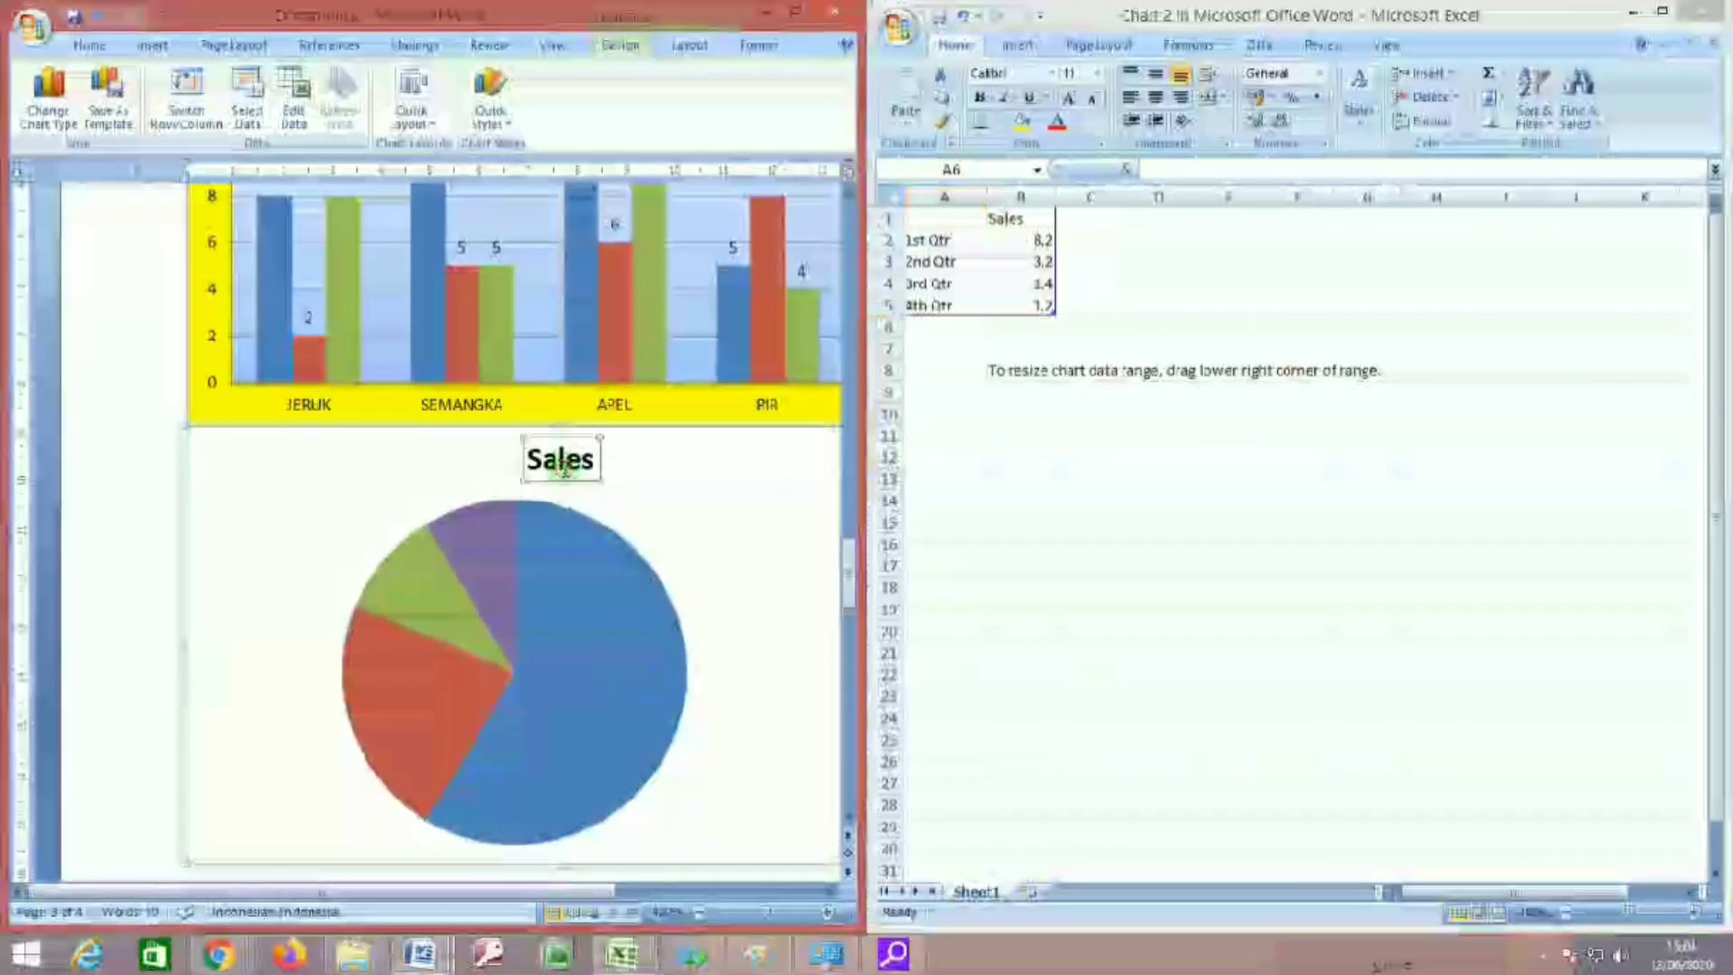
drag(526, 460, 598, 465)
text(KE)
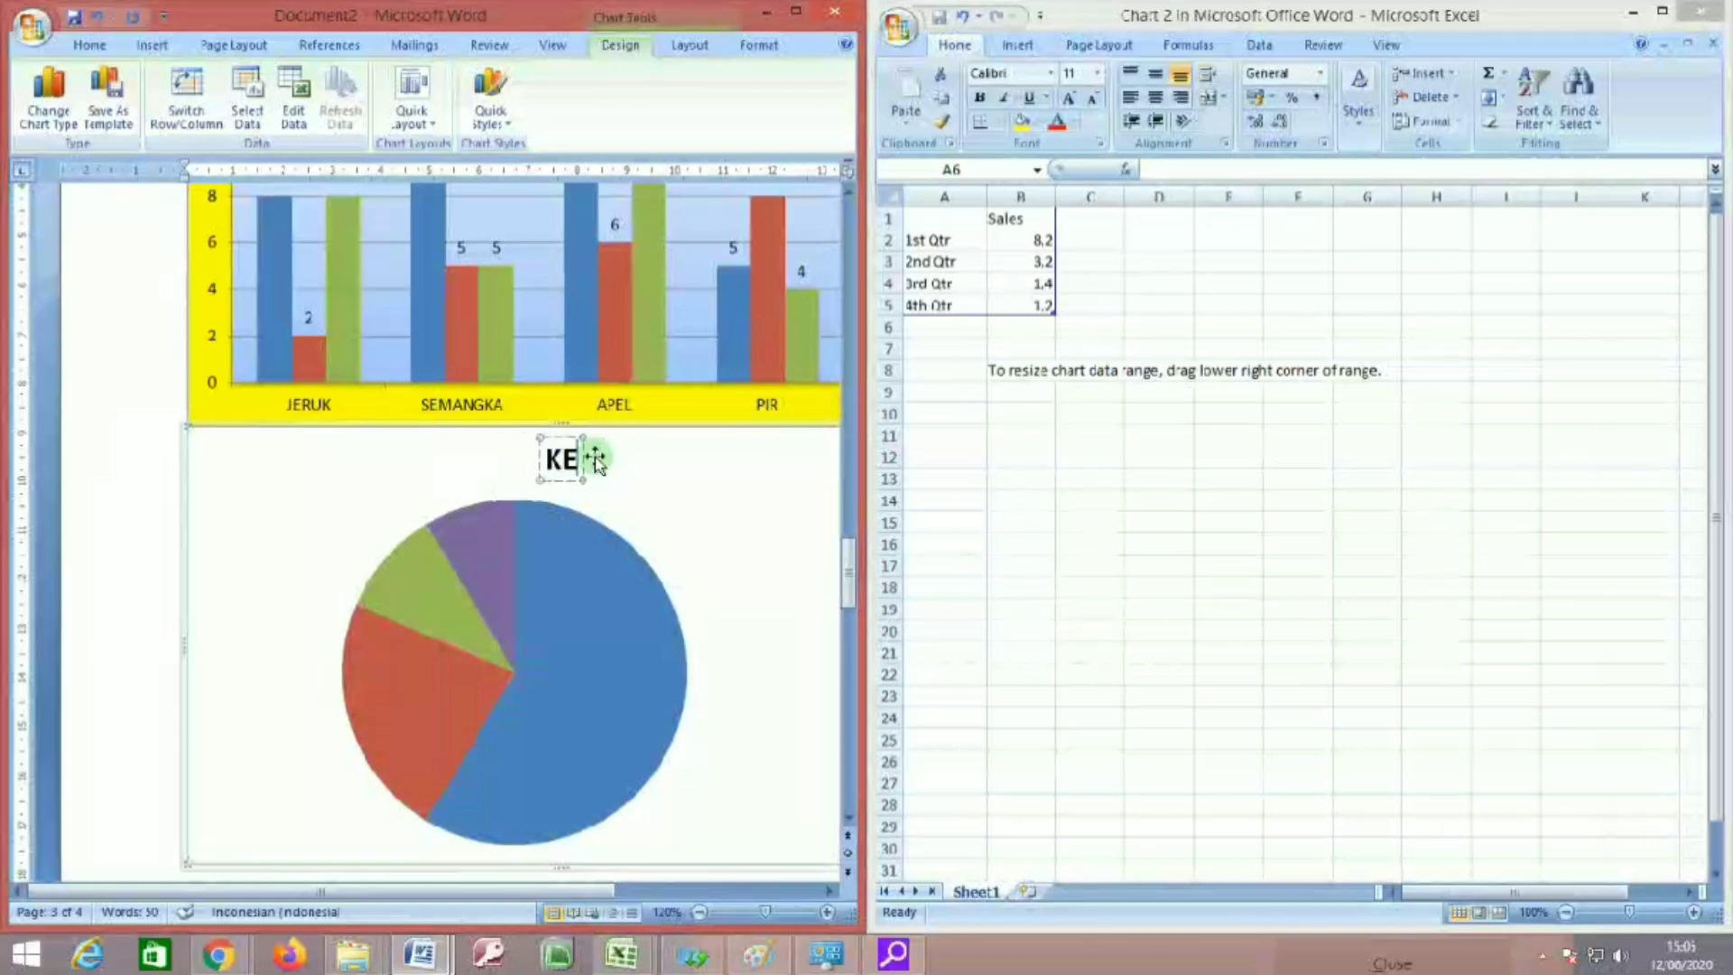
text(GEMARAN ISS)
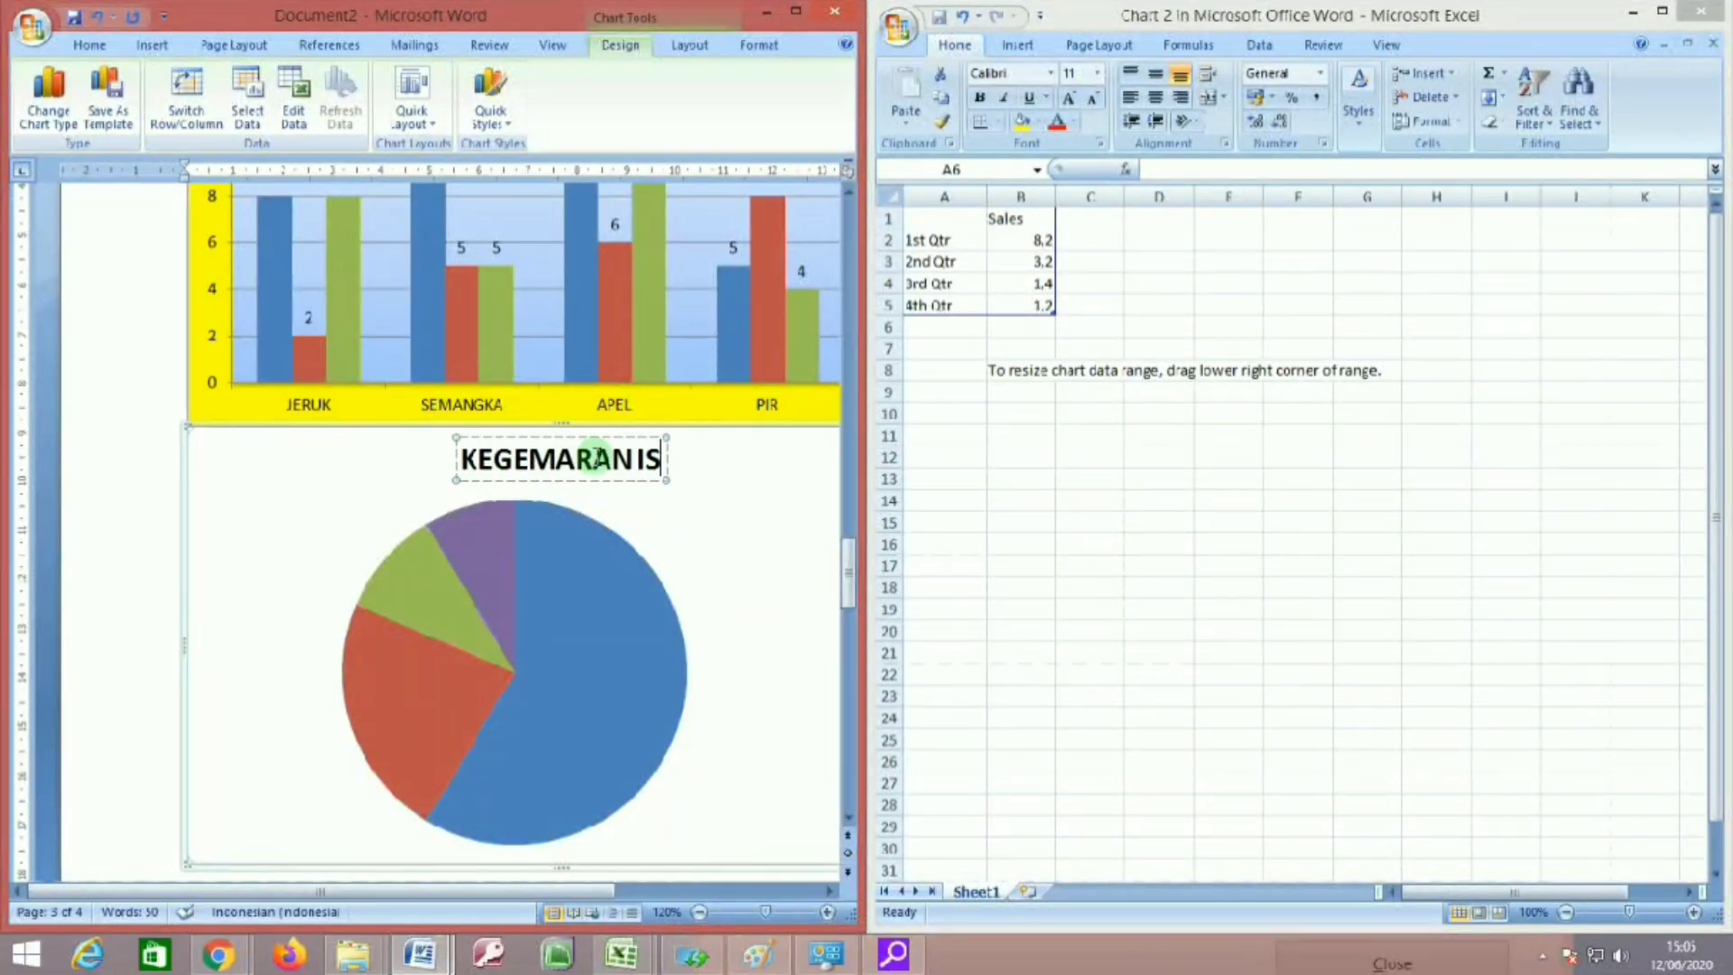
key(BackSpace)
key(BackSpace)
key(BackSpace)
text(S)
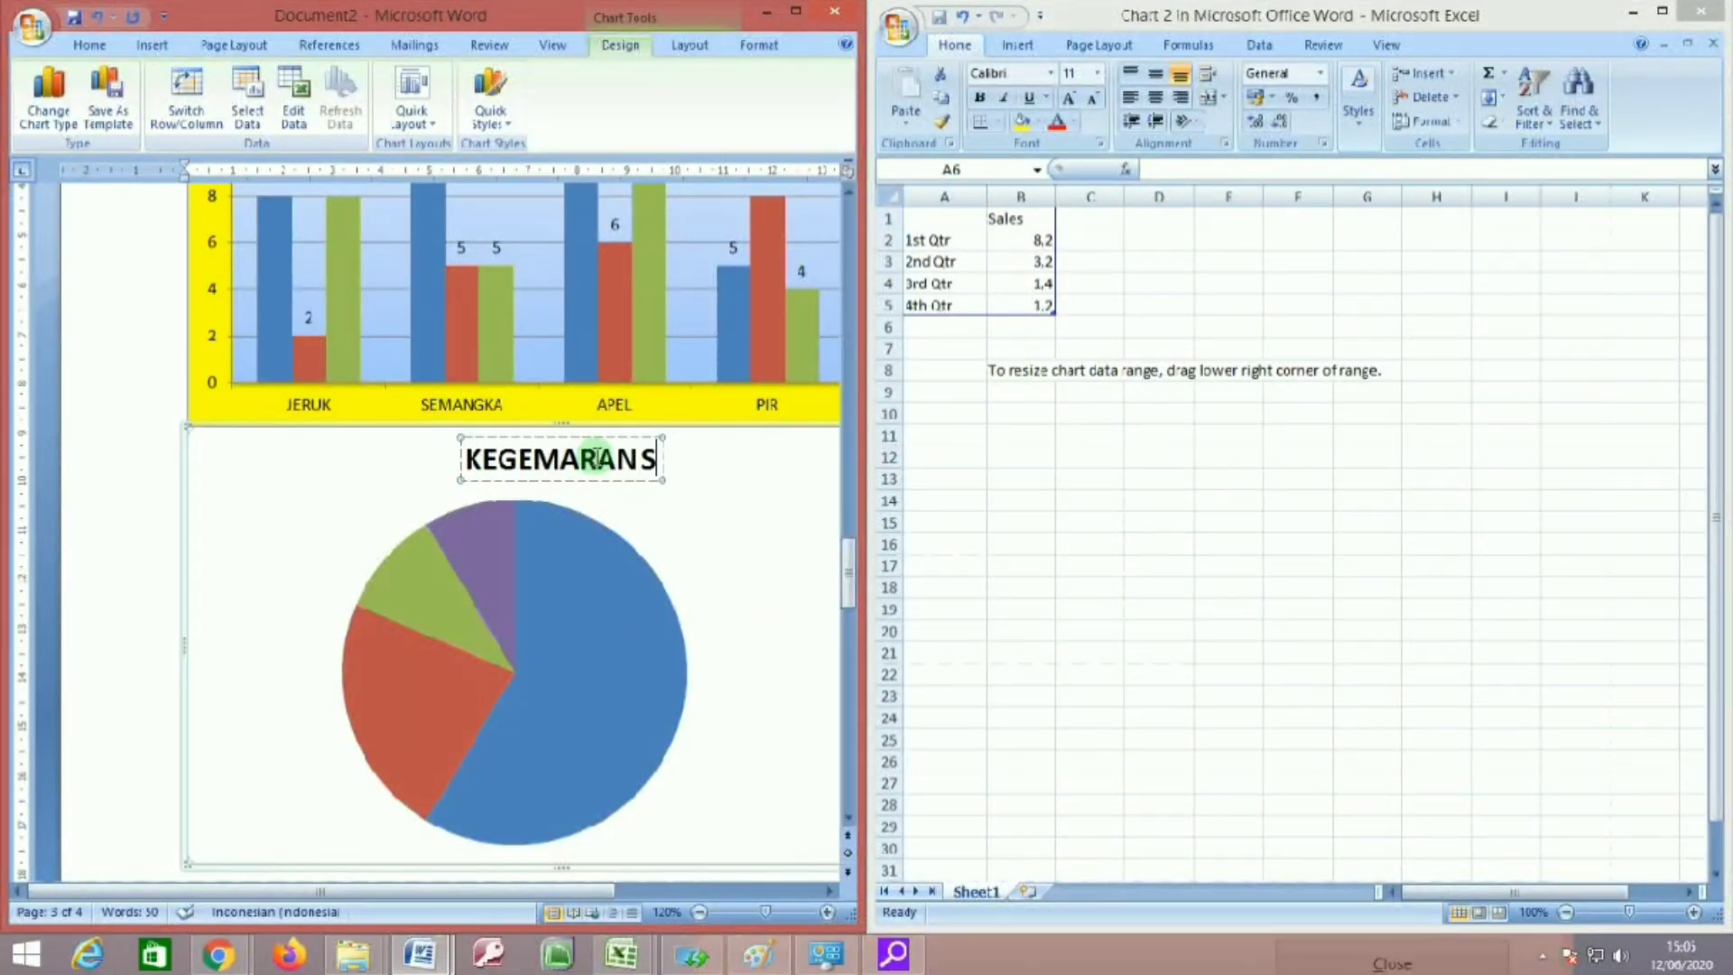
text(ISWA)
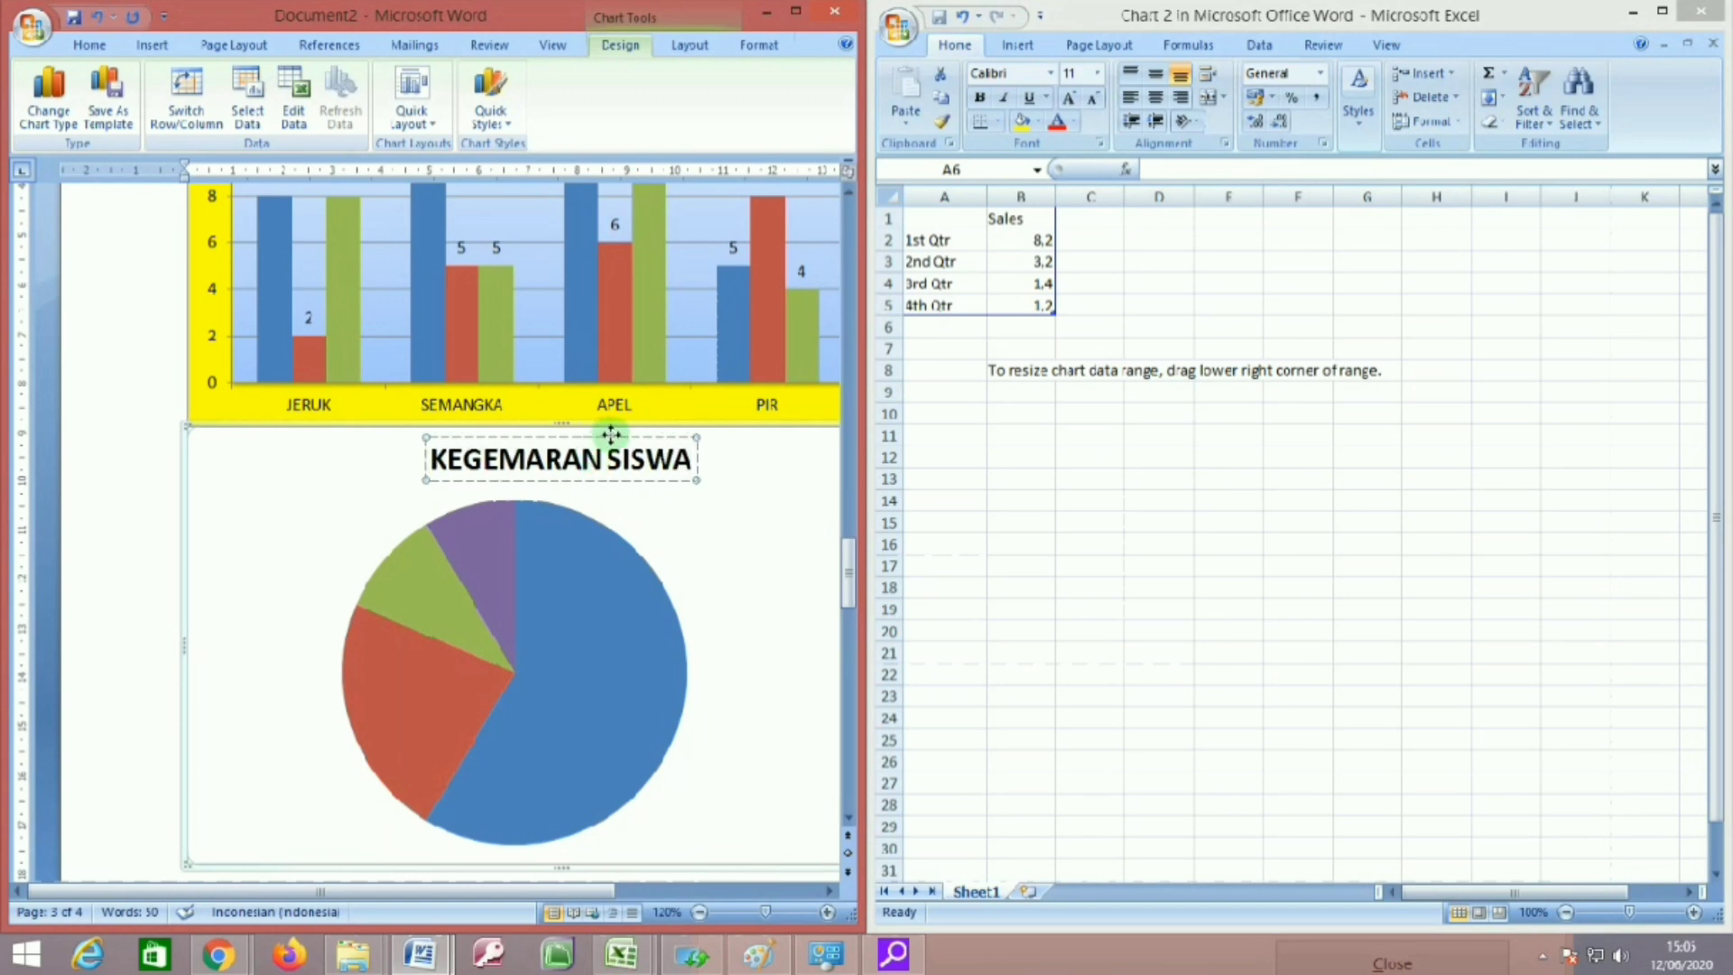
Switch to the chart's Excel data sheet and change the header in cell B1 to JUMLAH.
click(942, 447)
click(1011, 218)
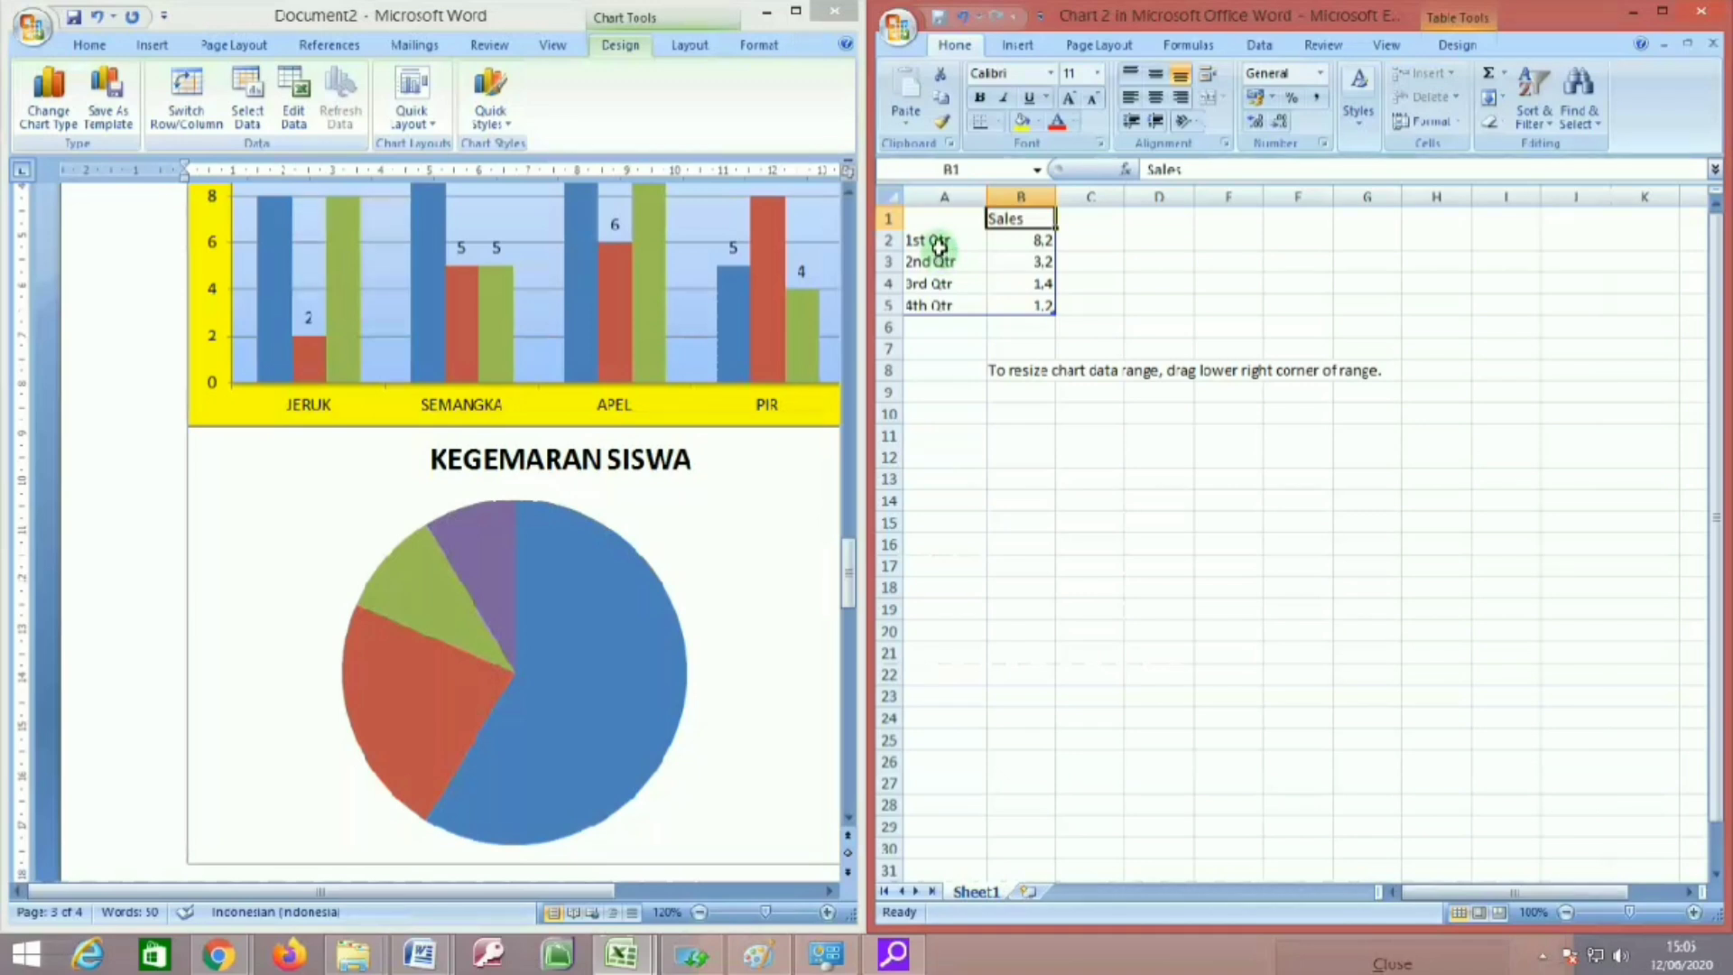
text(JUMLAH)
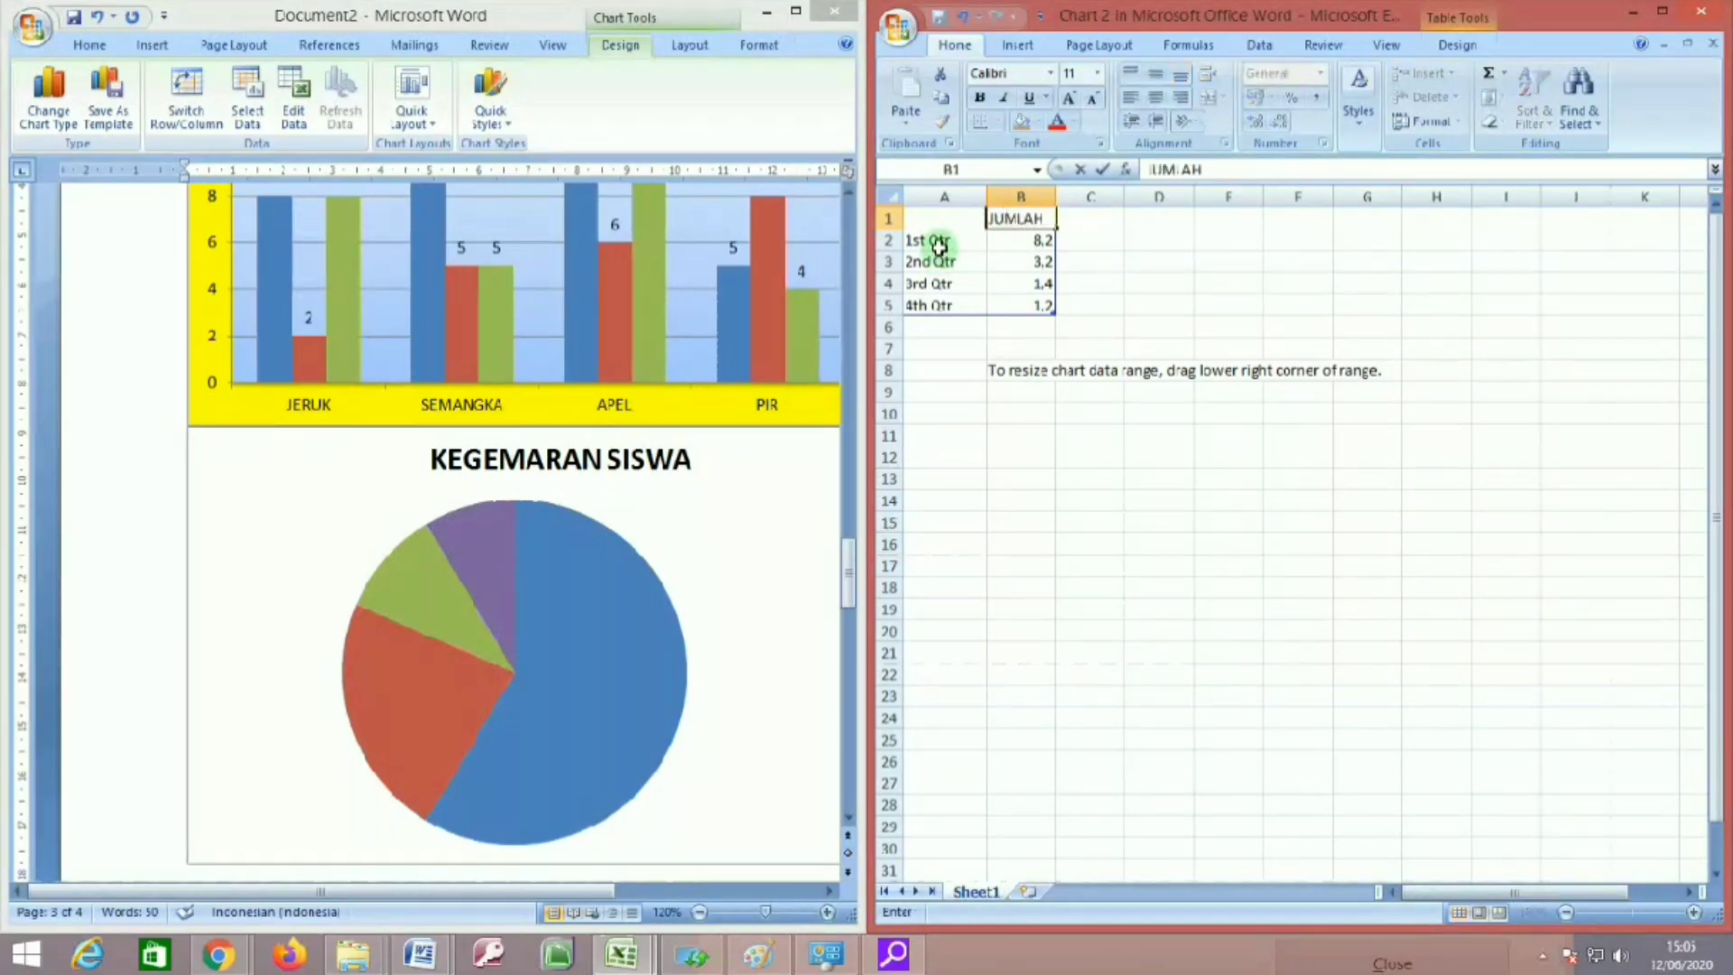
Rename the four categories in cells A2 to A5 as JERUK, APEL, MANGGA and SEMANGKA.
click(939, 242)
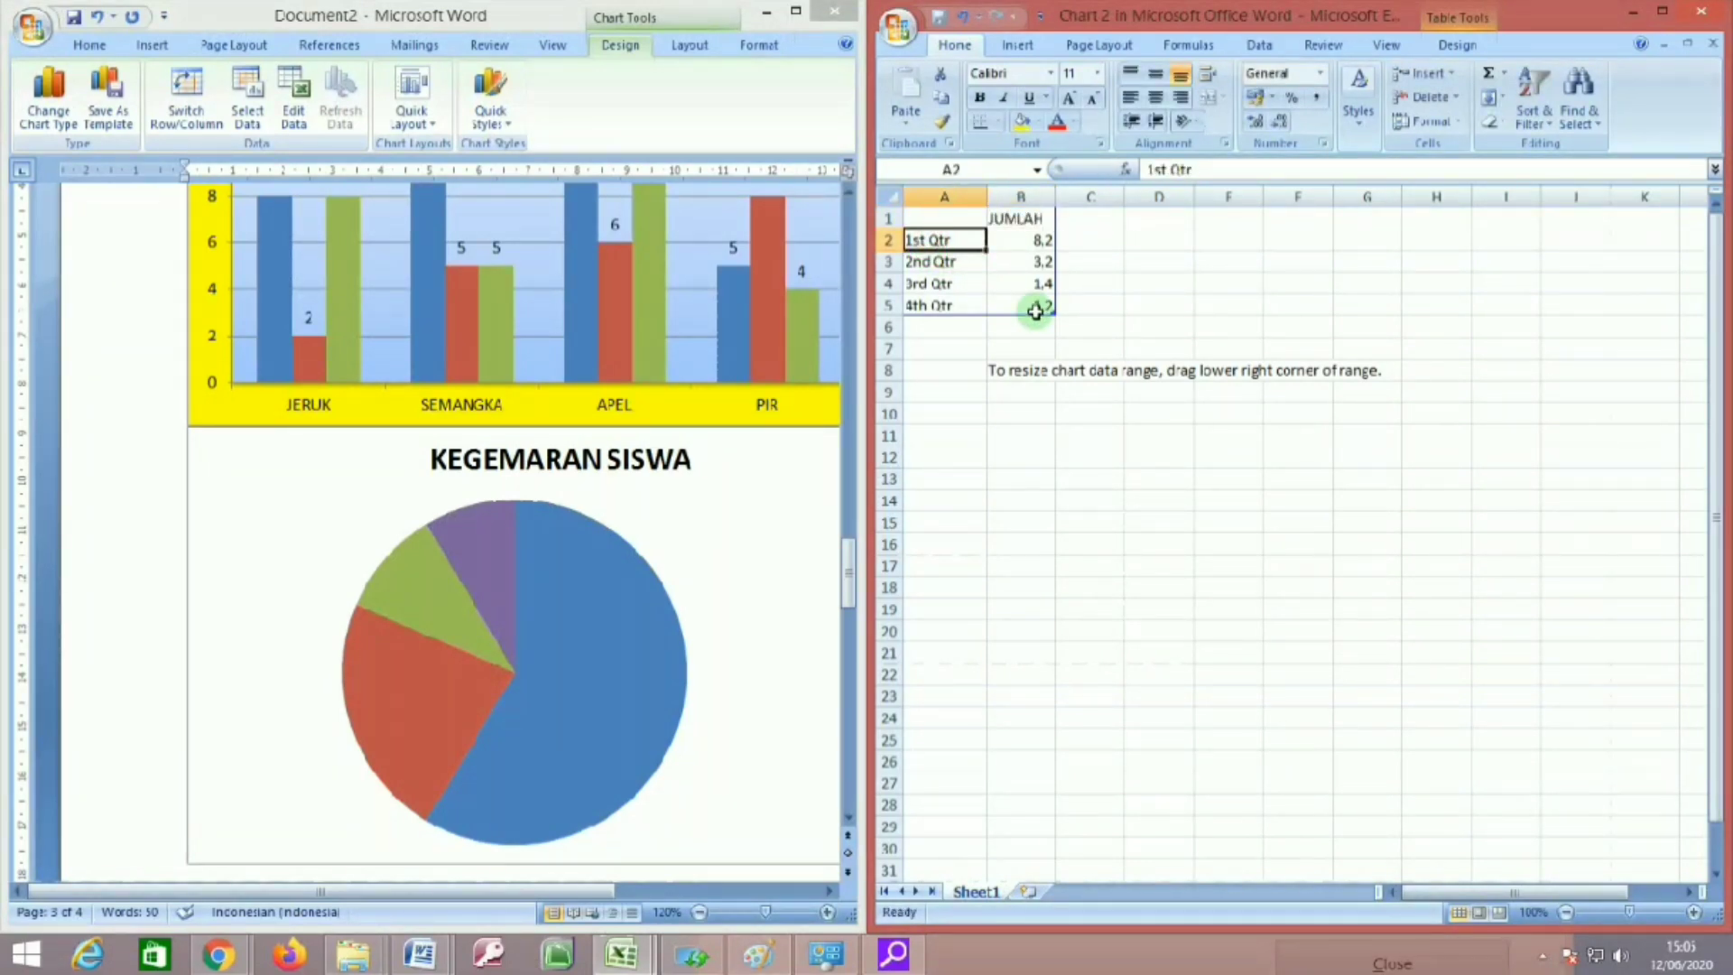
text(JERUK)
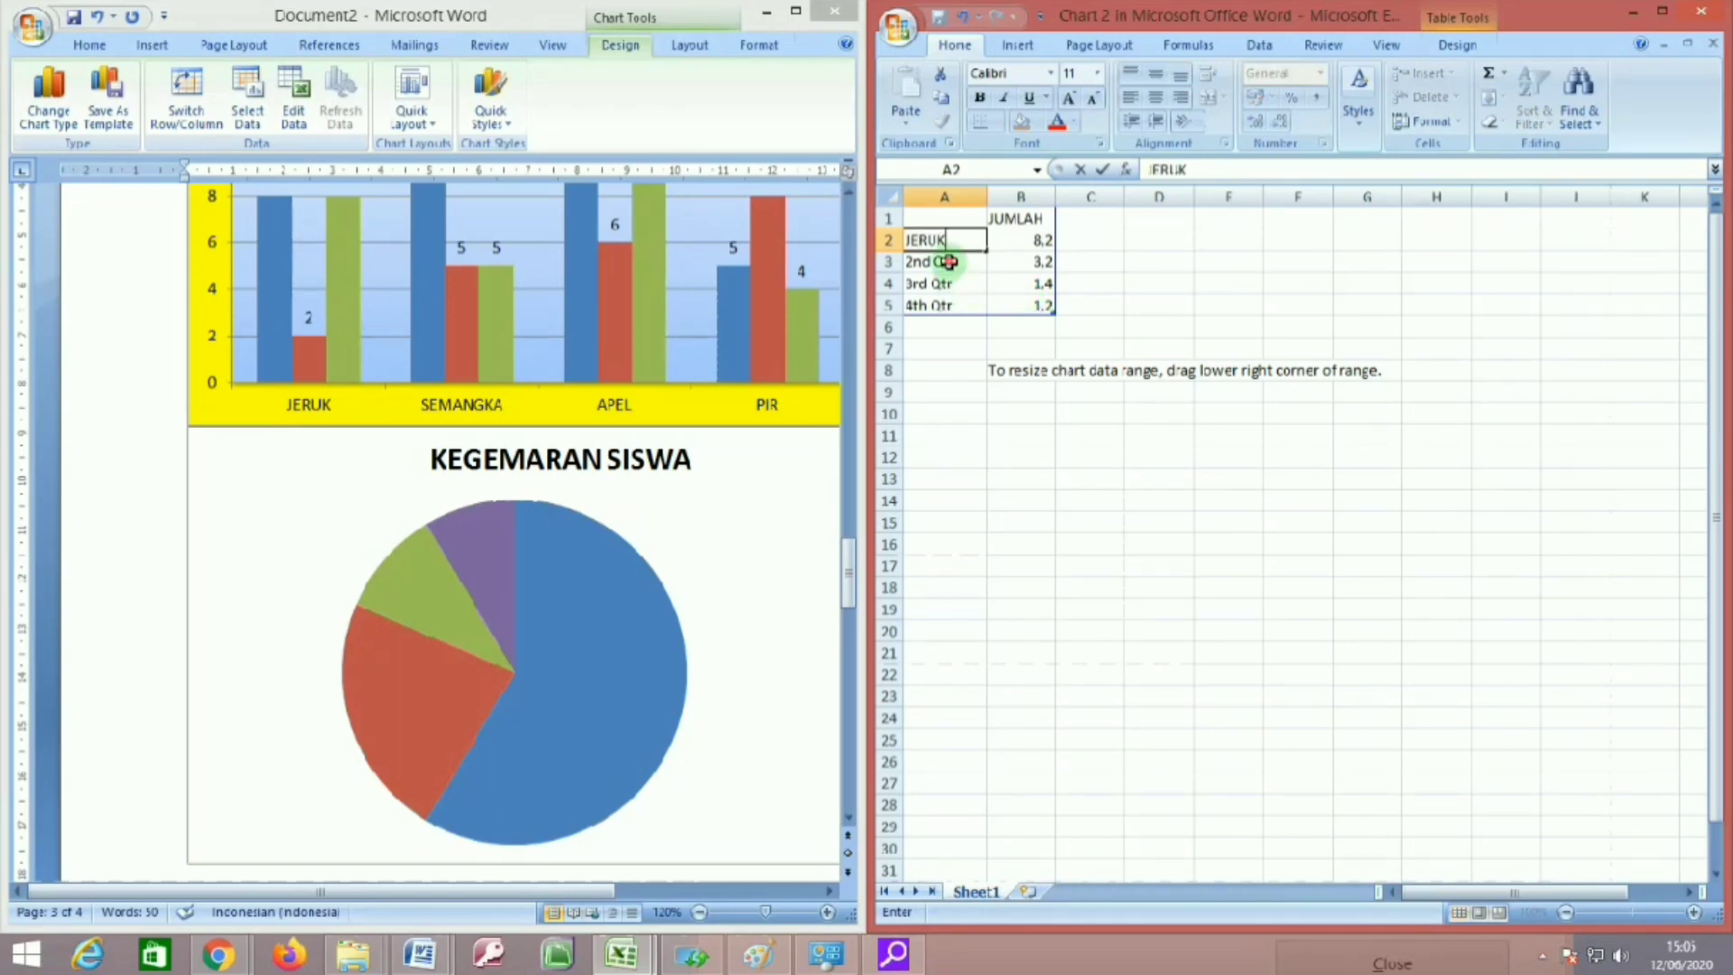
click(948, 262)
text(APEL)
key(Return)
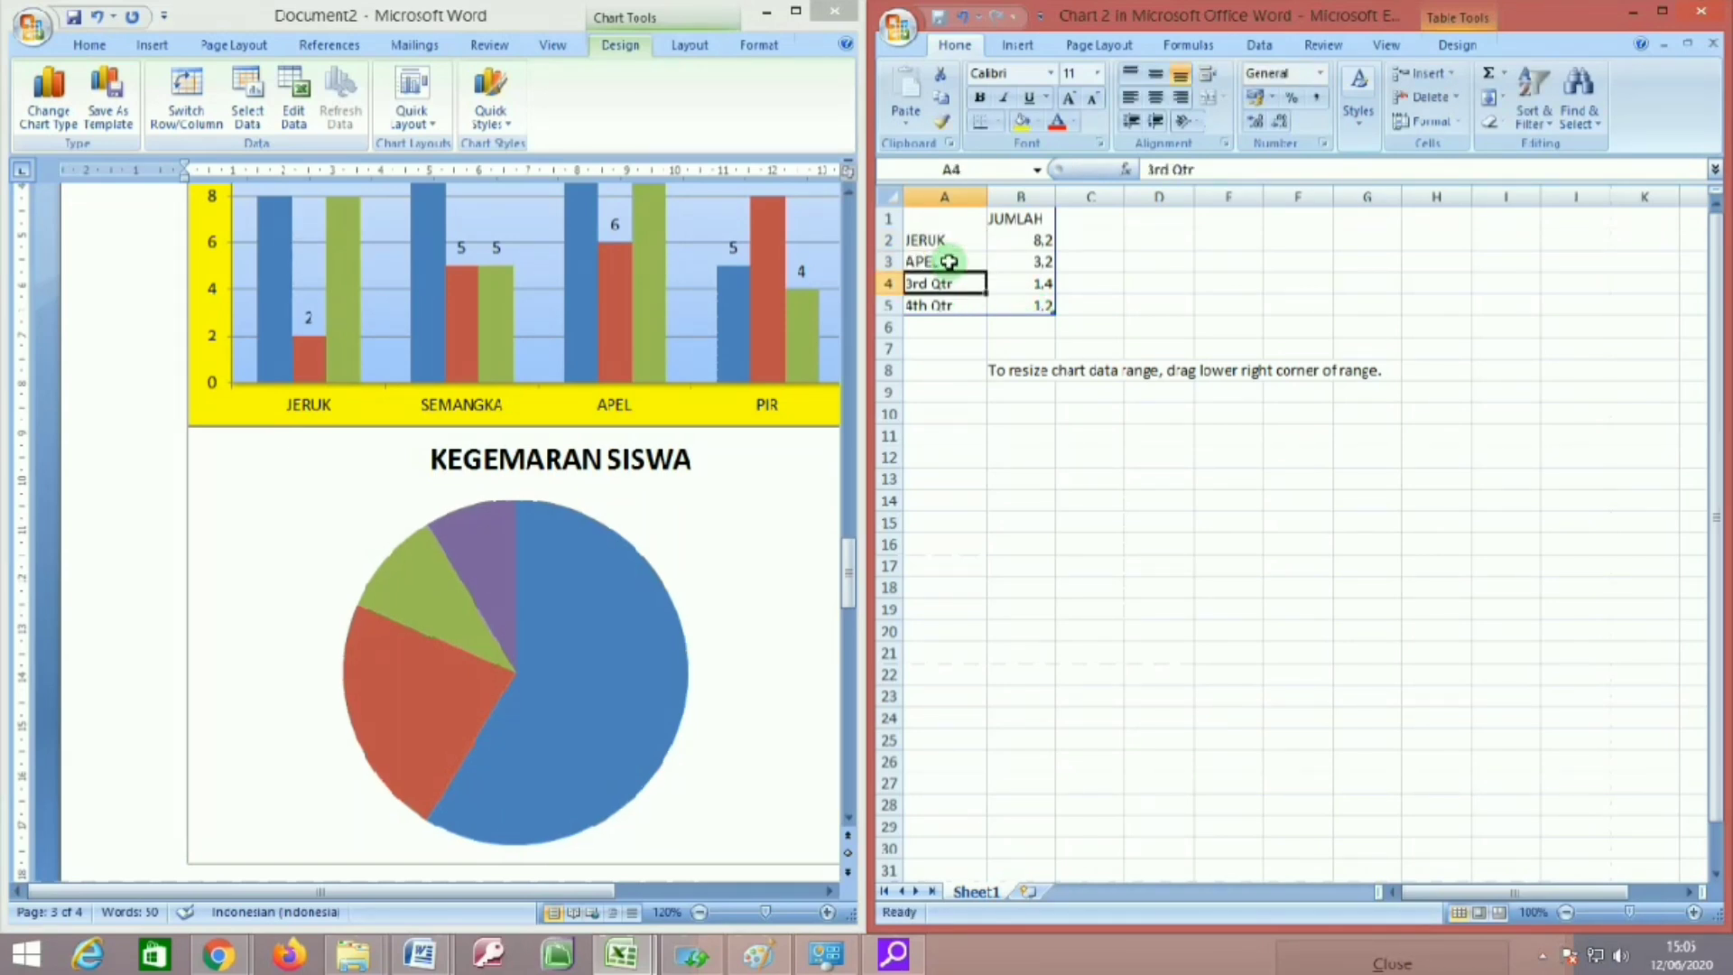
text(MANGGA)
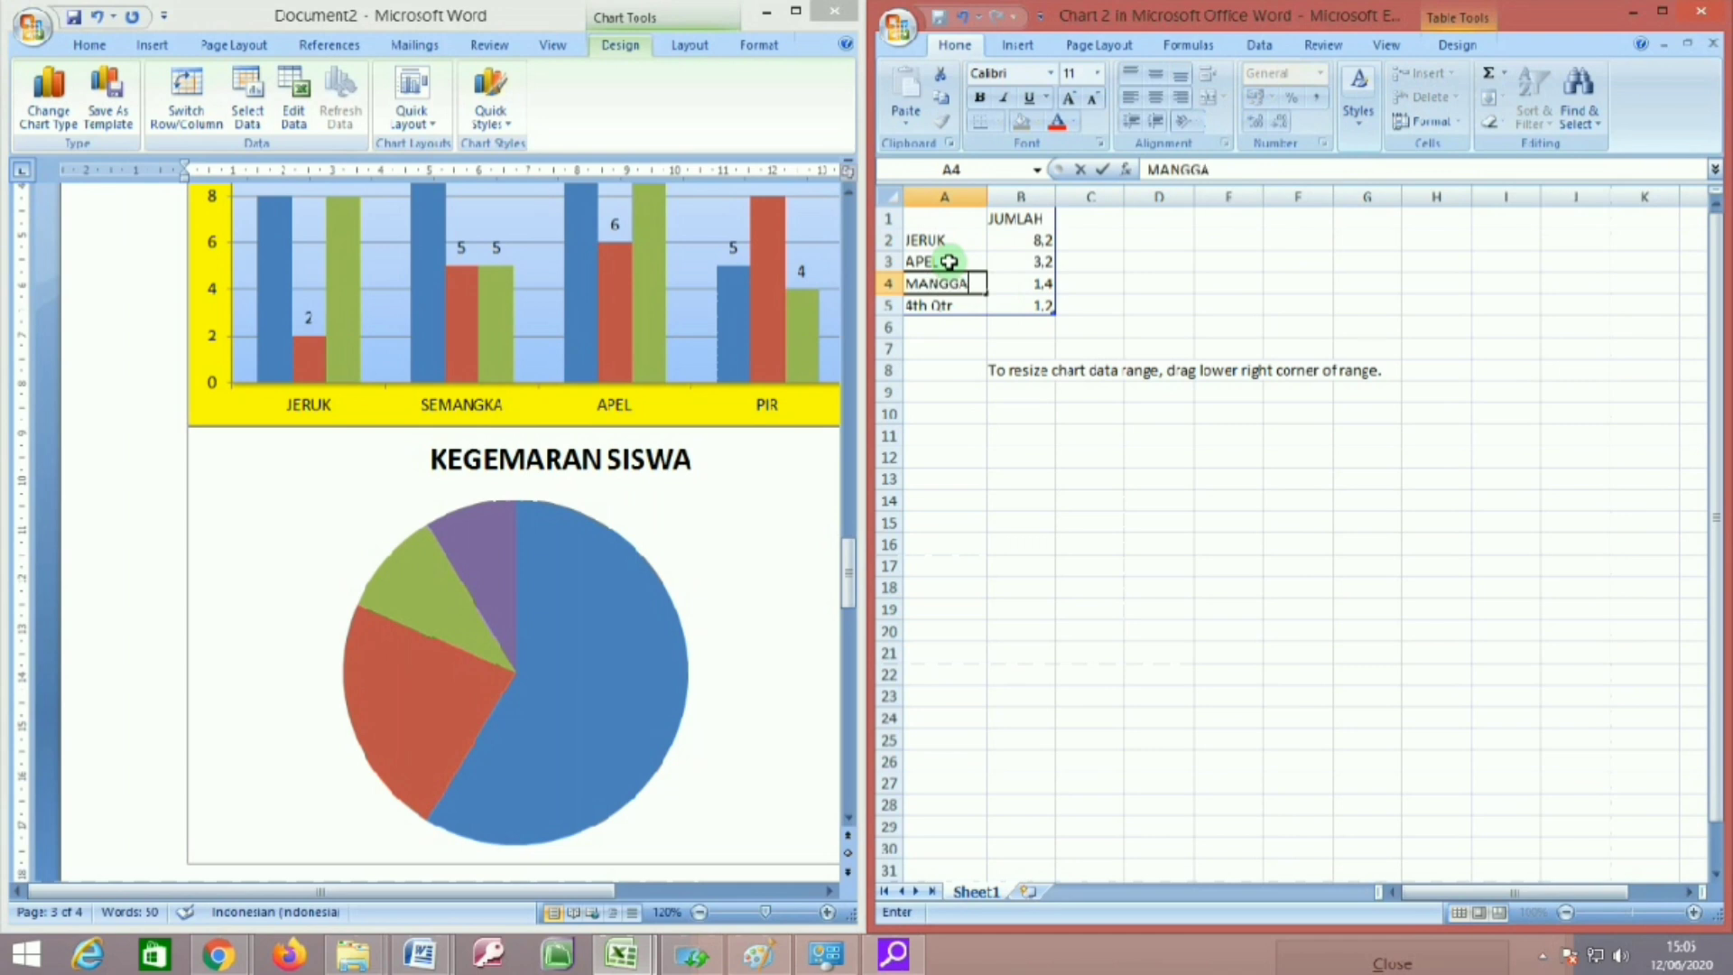
key(Return)
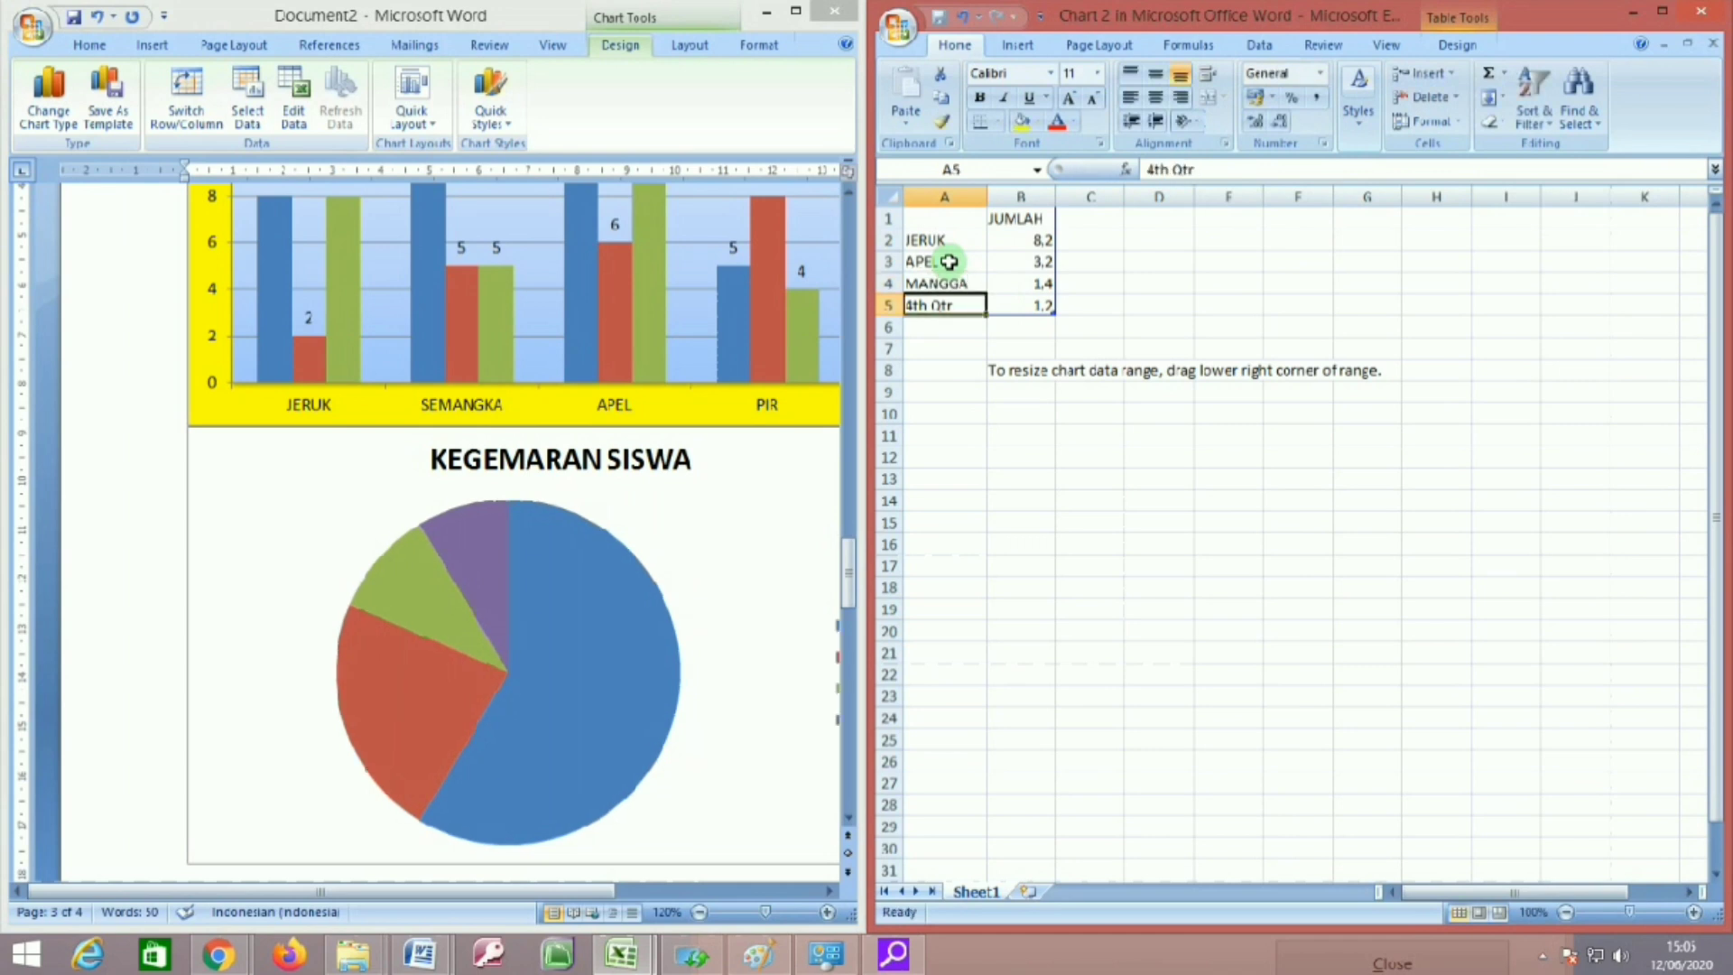
text(SEMANGKA)
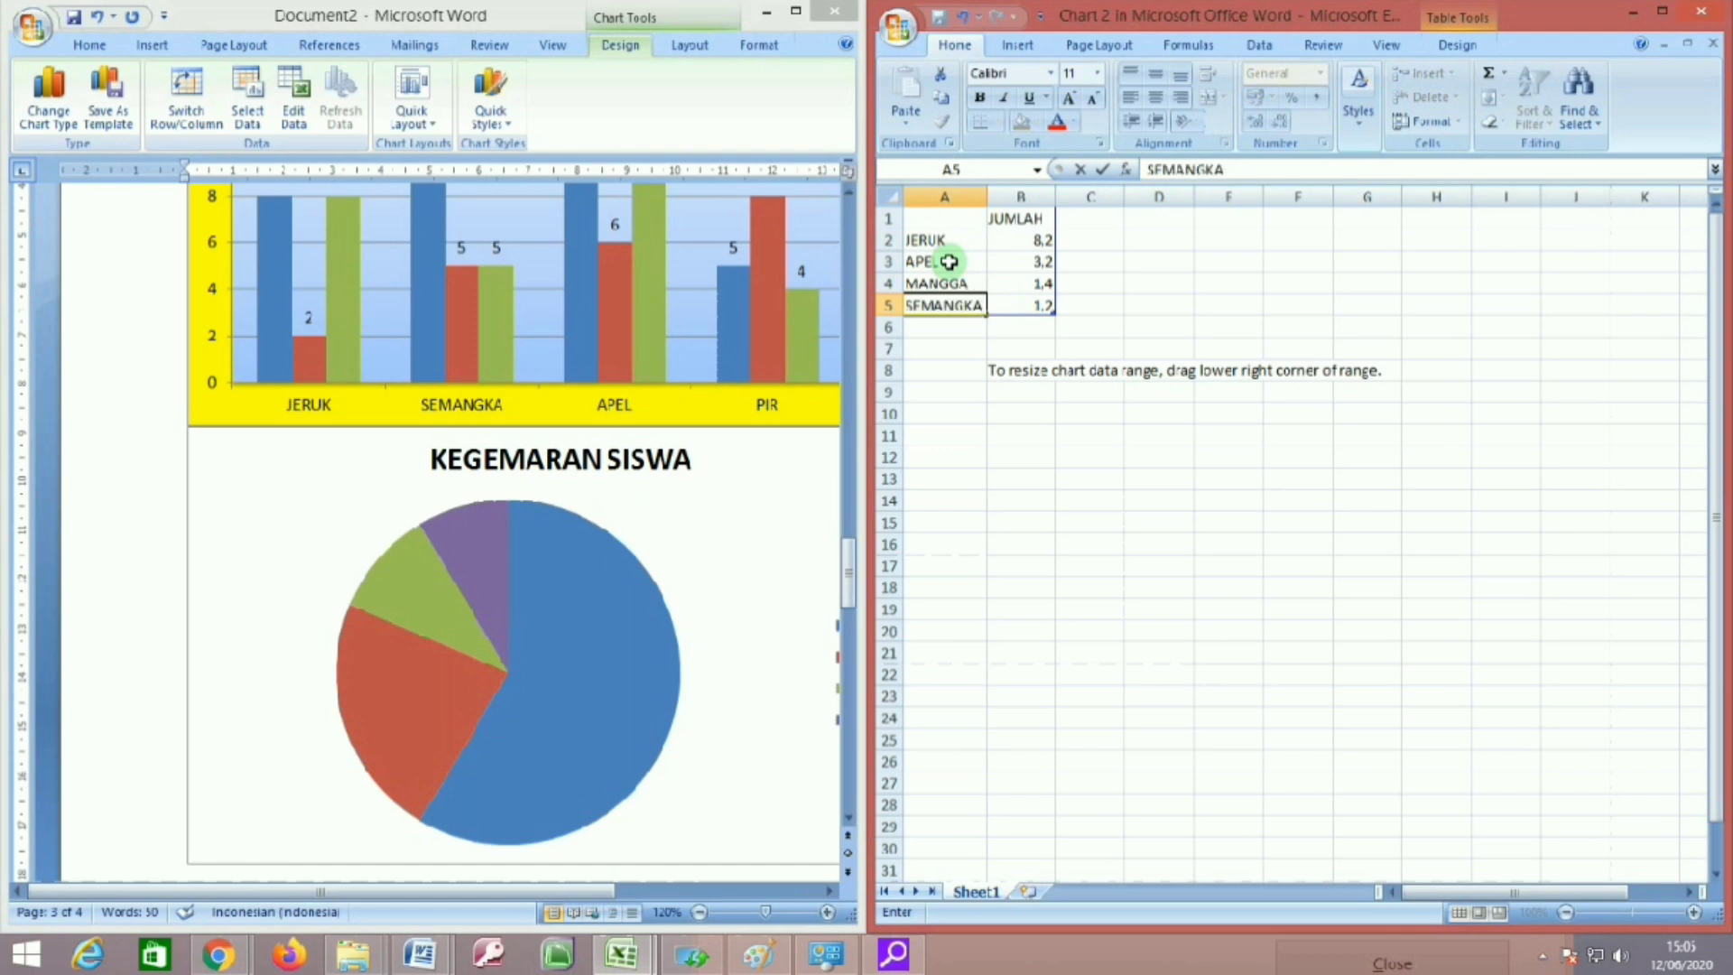
Fill the JUMLAH column with 10, 15, 12 and 5 for the four fruit rows.
key(Tab)
key(Up)
key(Up)
key(Up)
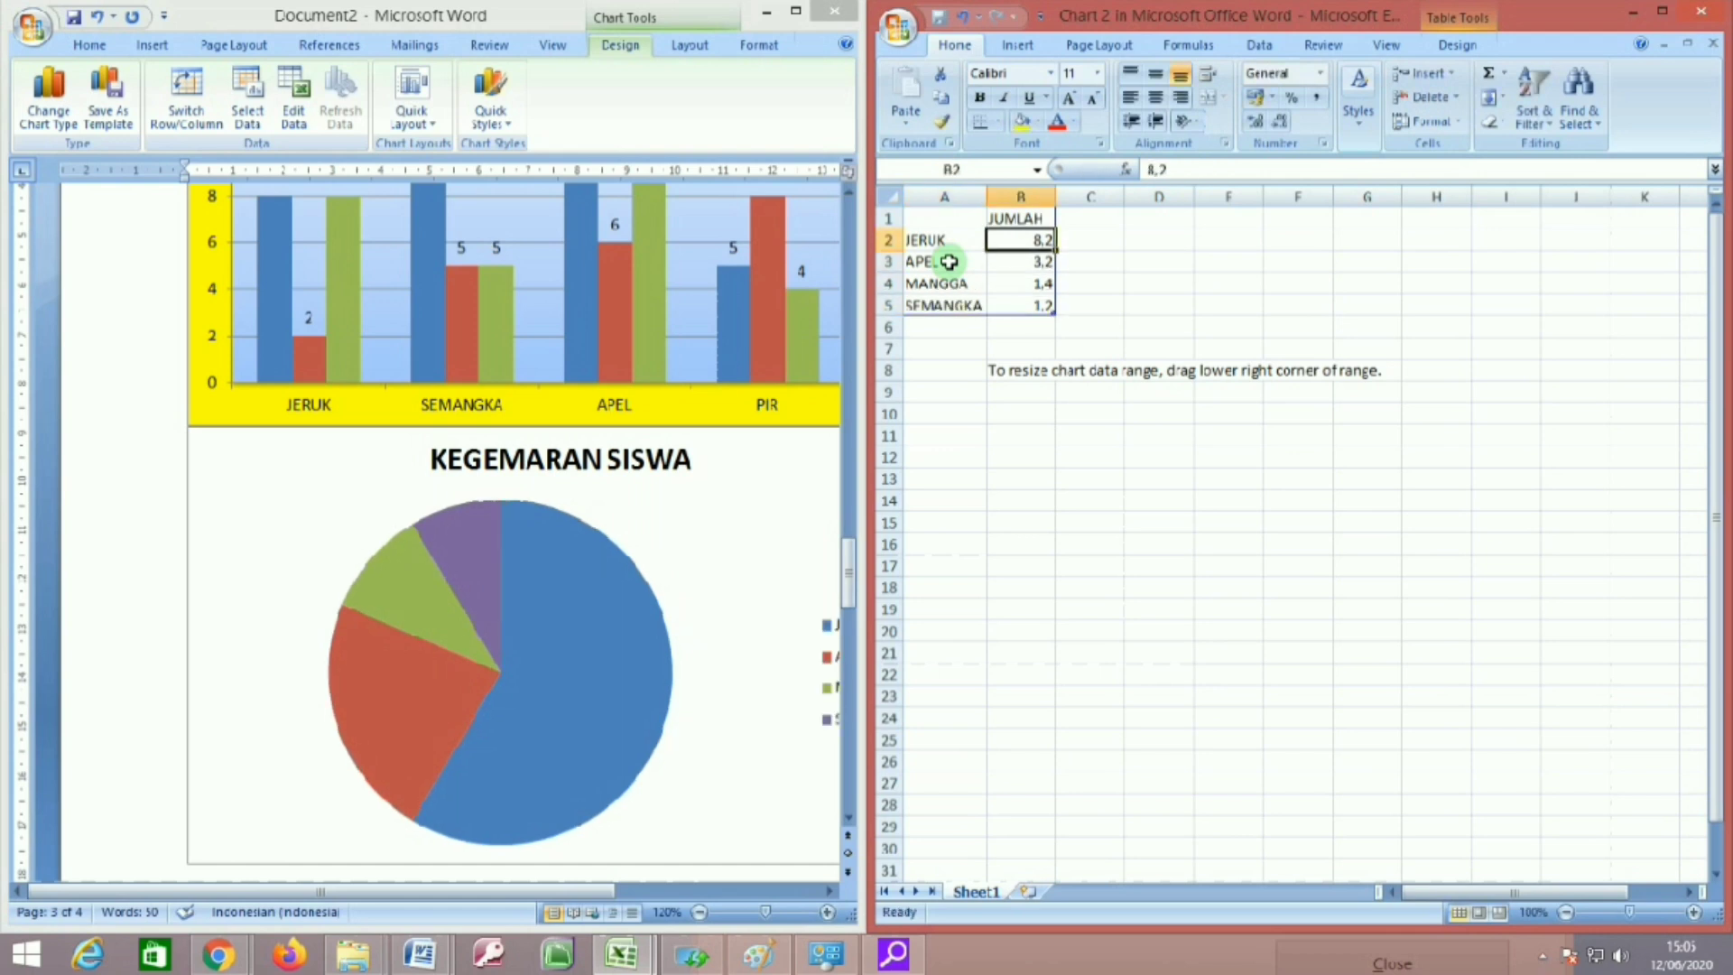
text(10)
key(Return)
text(15)
key(Return)
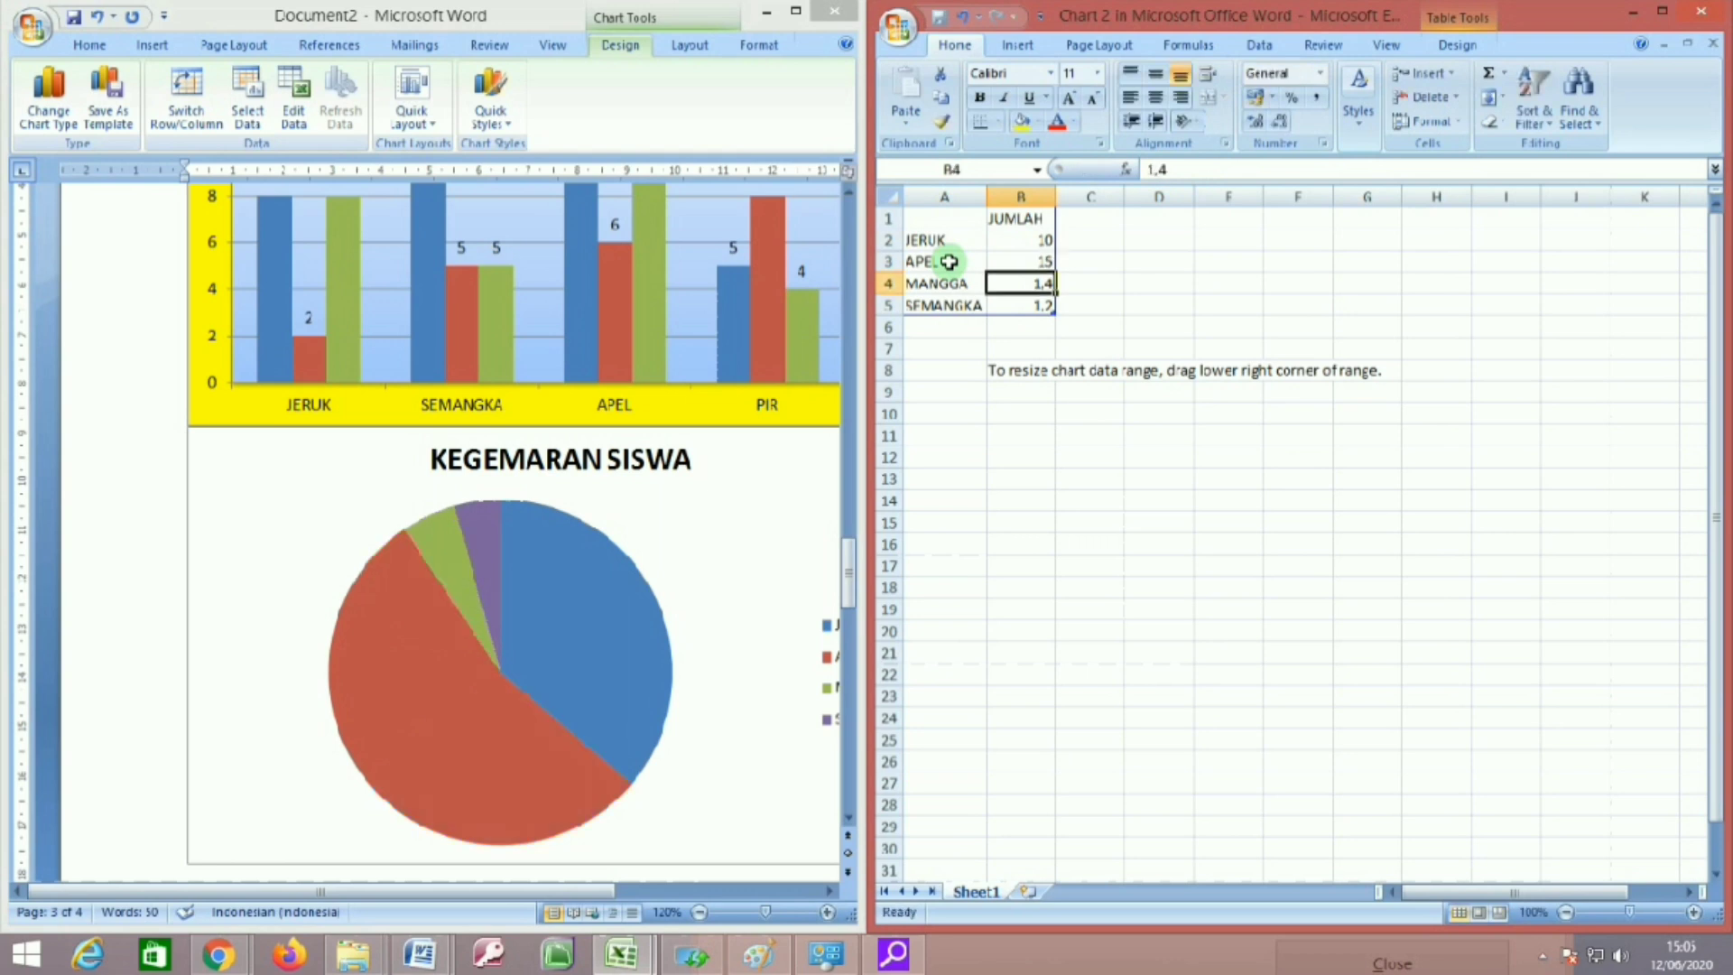
text(12)
key(Return)
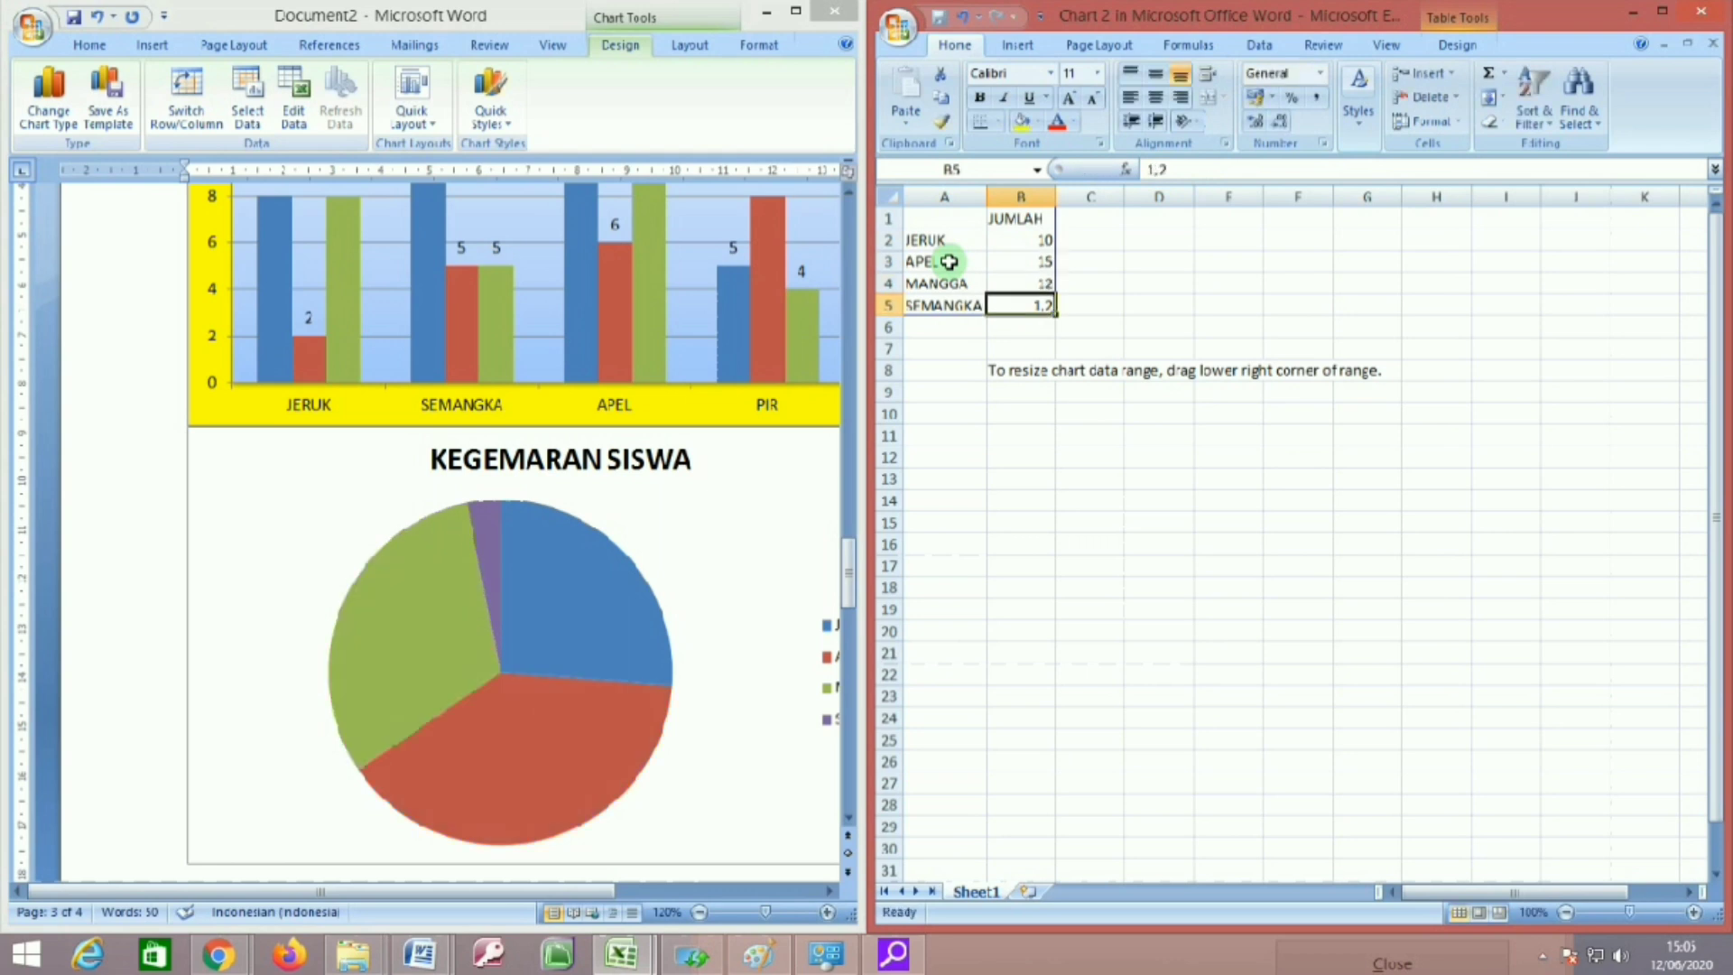
text(5)
key(Return)
click(1164, 522)
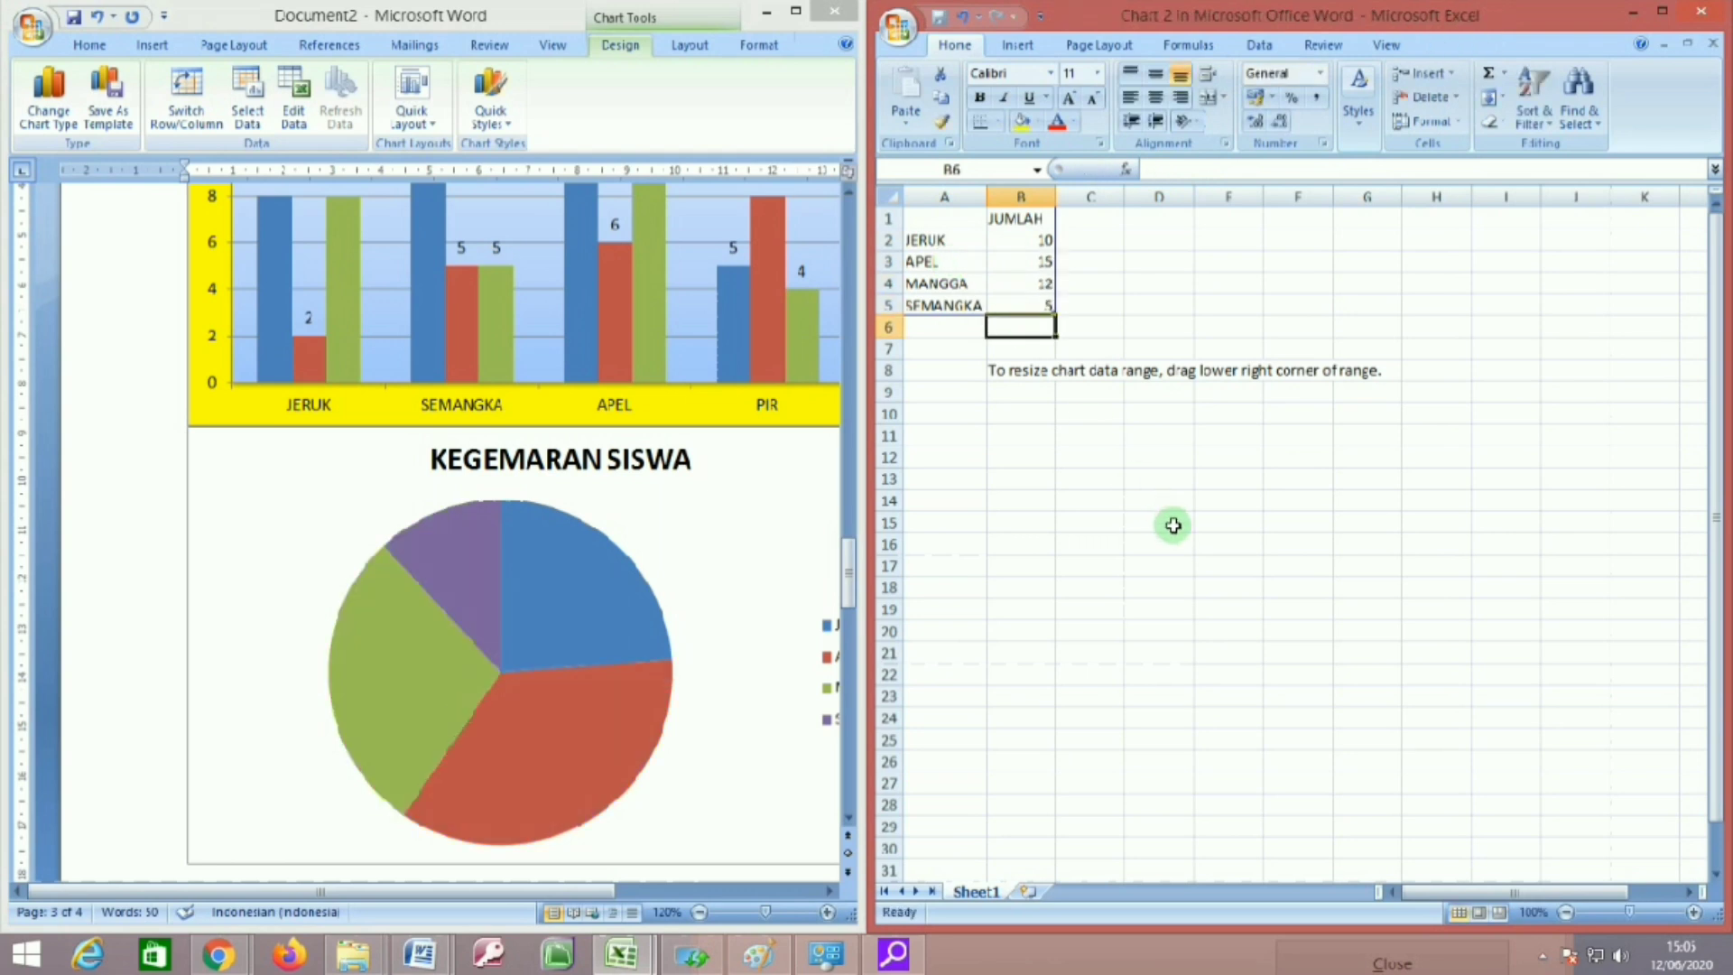
Return to the Word document, maximize its window and add data labels to the pie chart's slices.
click(776, 541)
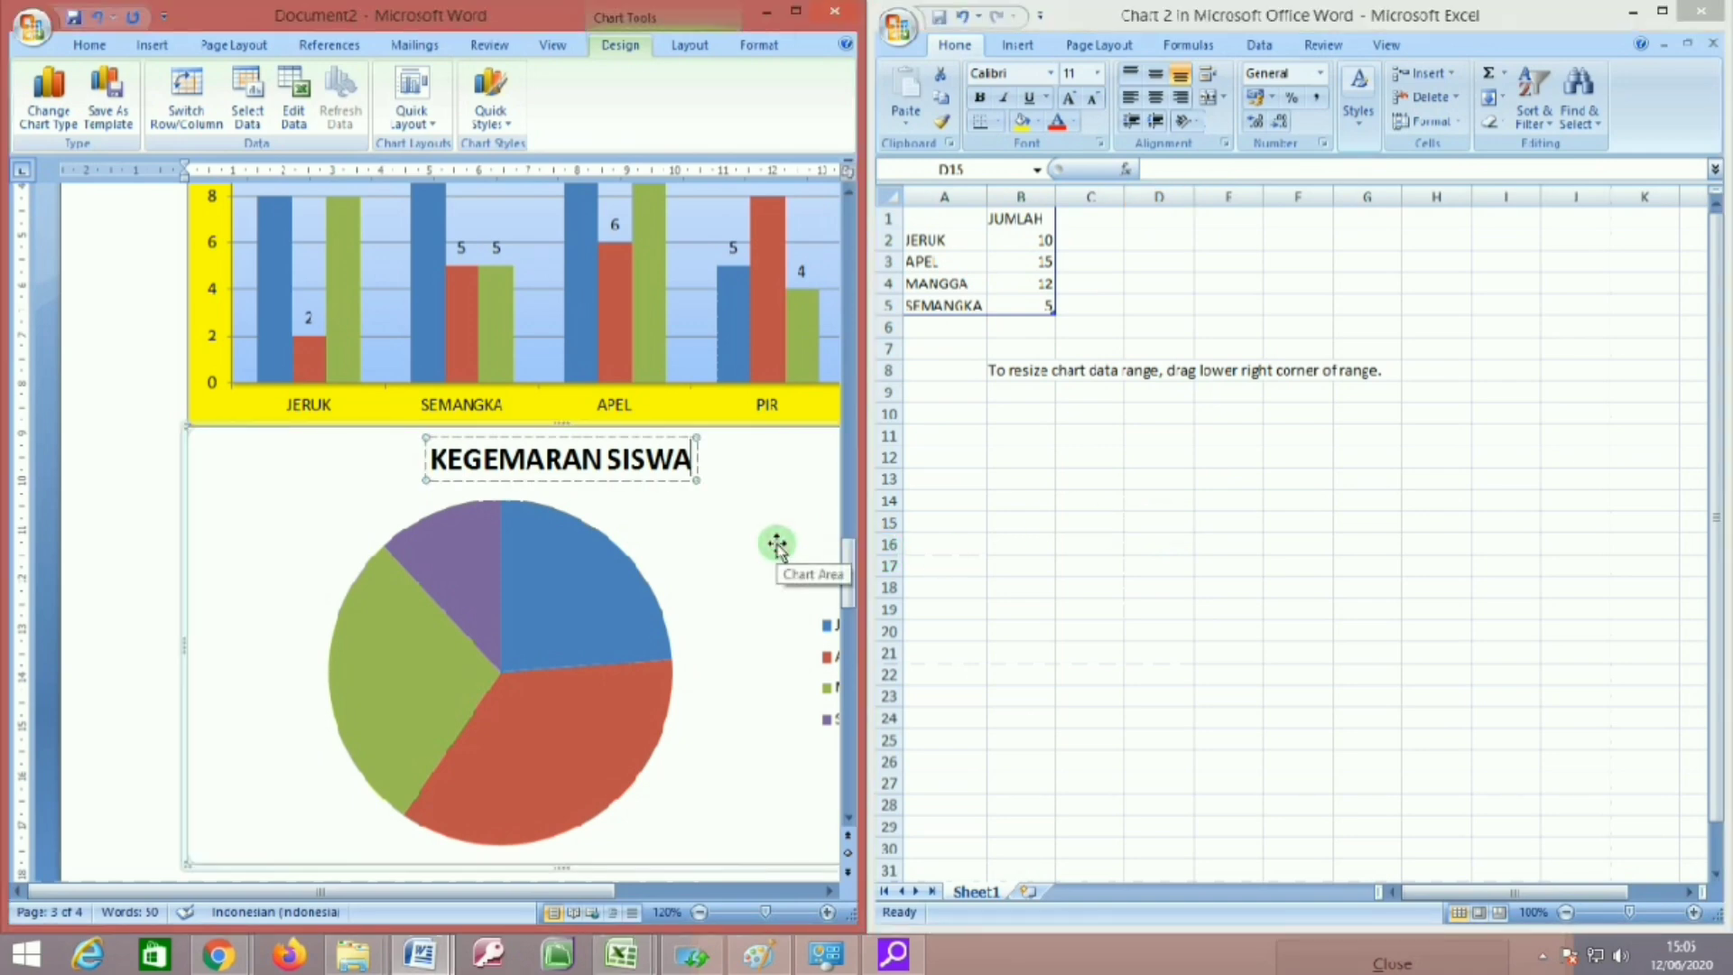
click(793, 13)
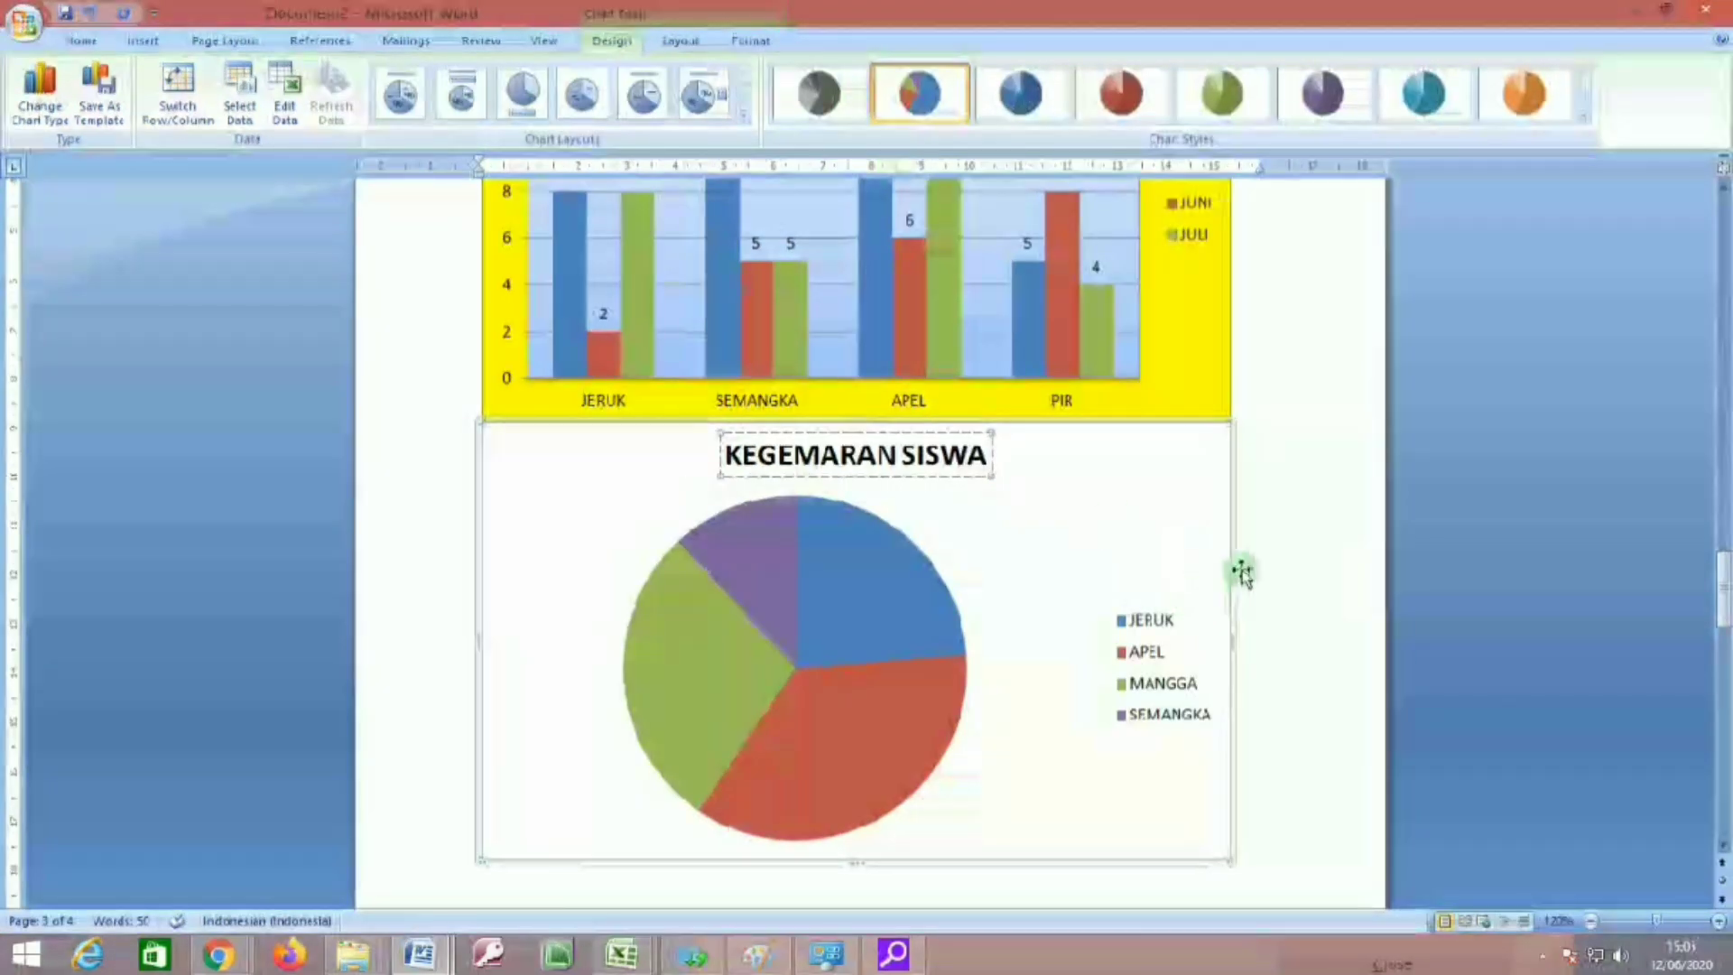
click(837, 632)
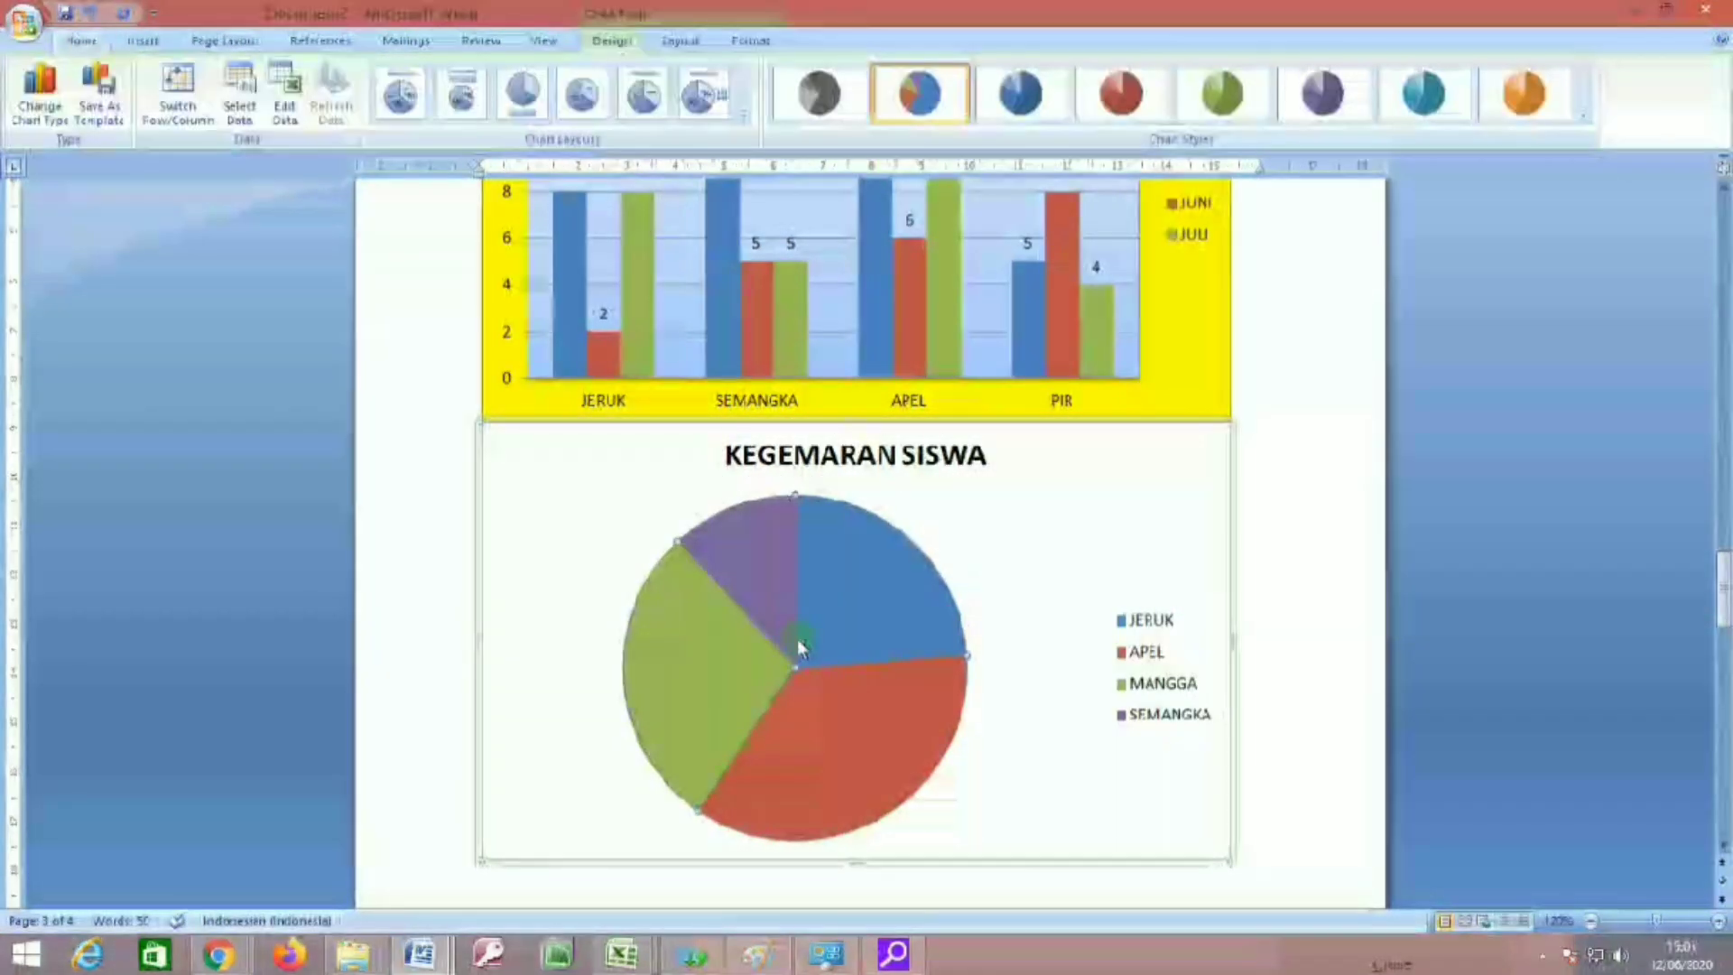
right_click(867, 595)
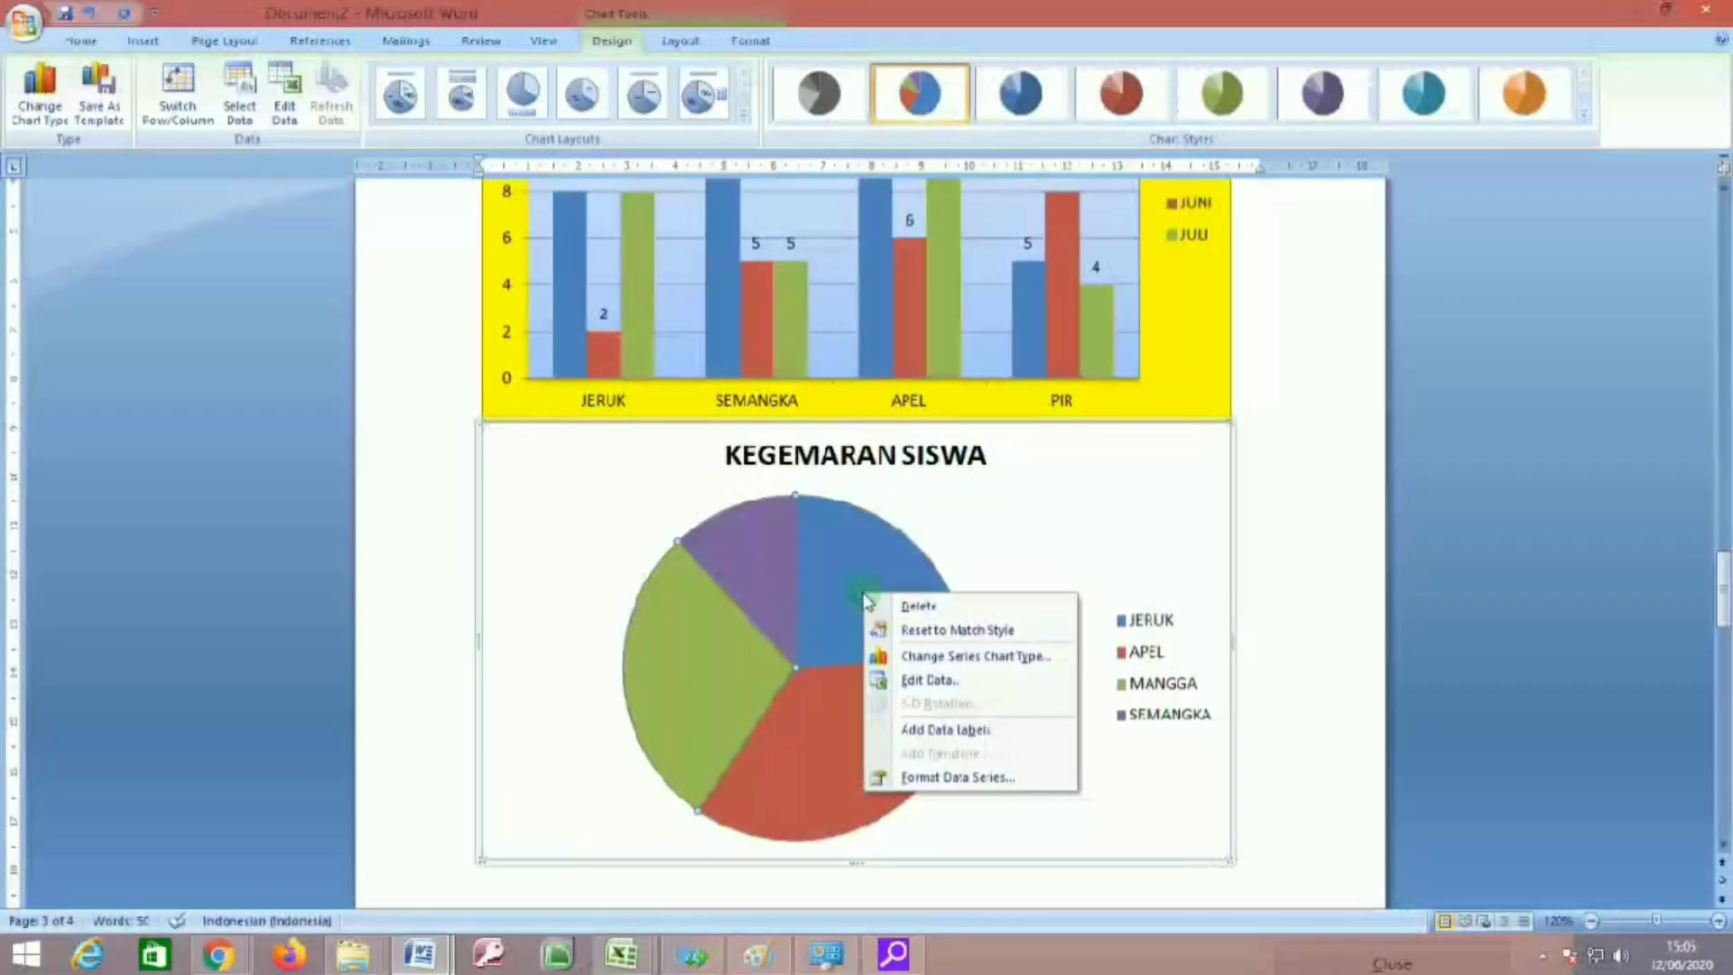
click(934, 727)
click(1012, 526)
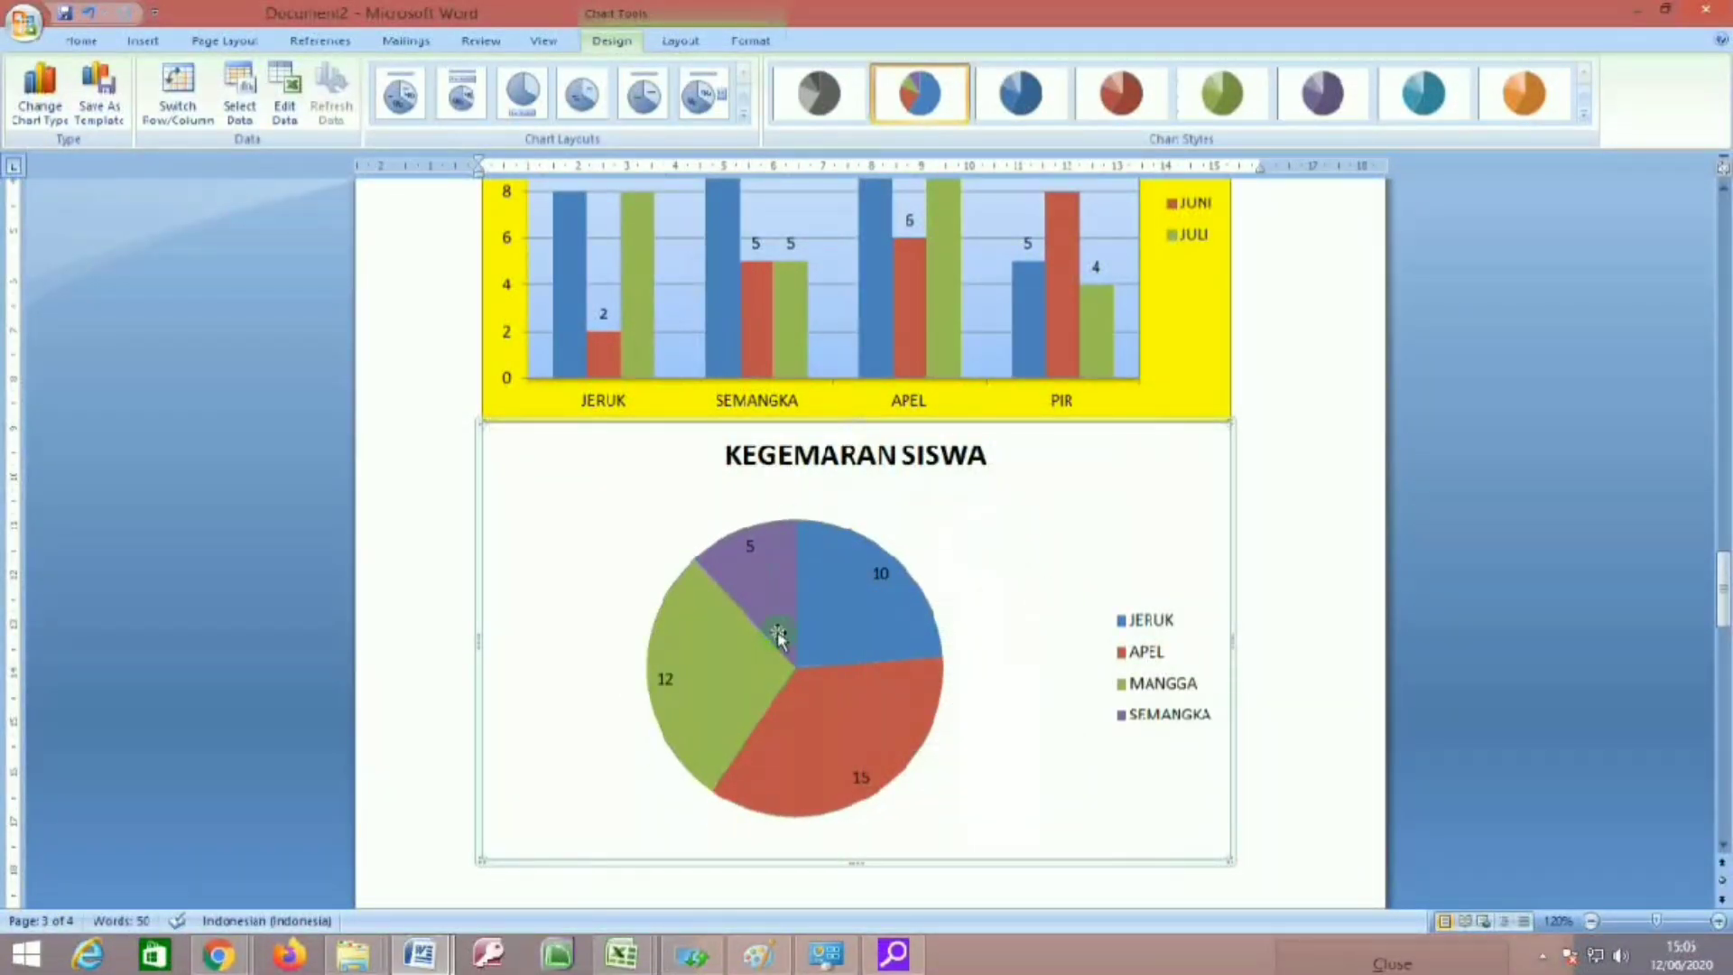